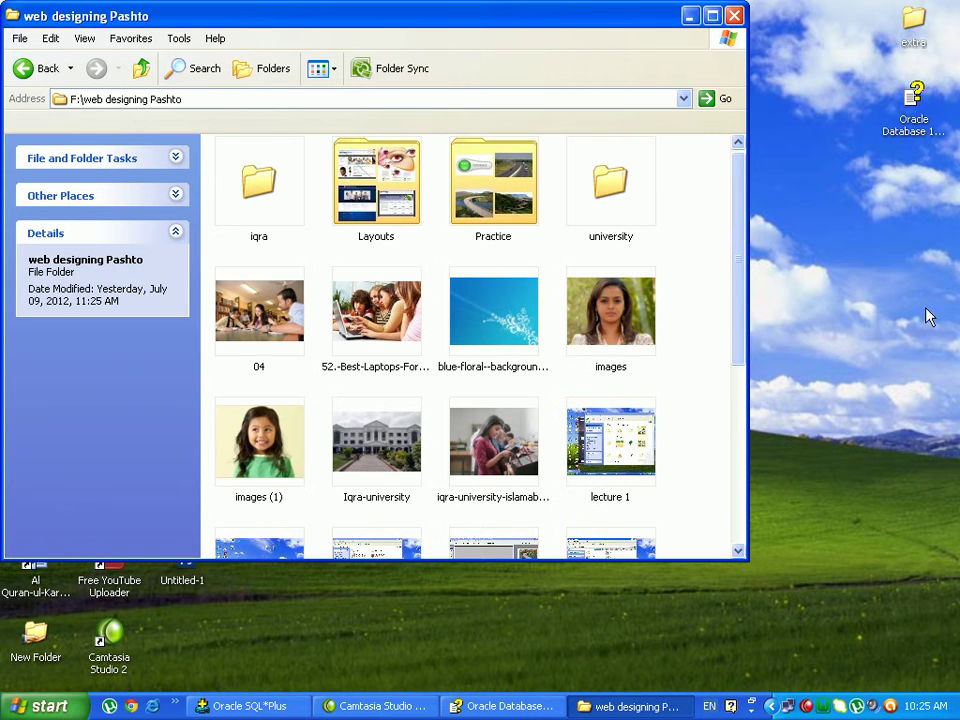
Open temp1 from the web designing Pashto folder in Photoshop and examine its header banner and navigation buttons at 100% zoom
drag(739, 311, 742, 495)
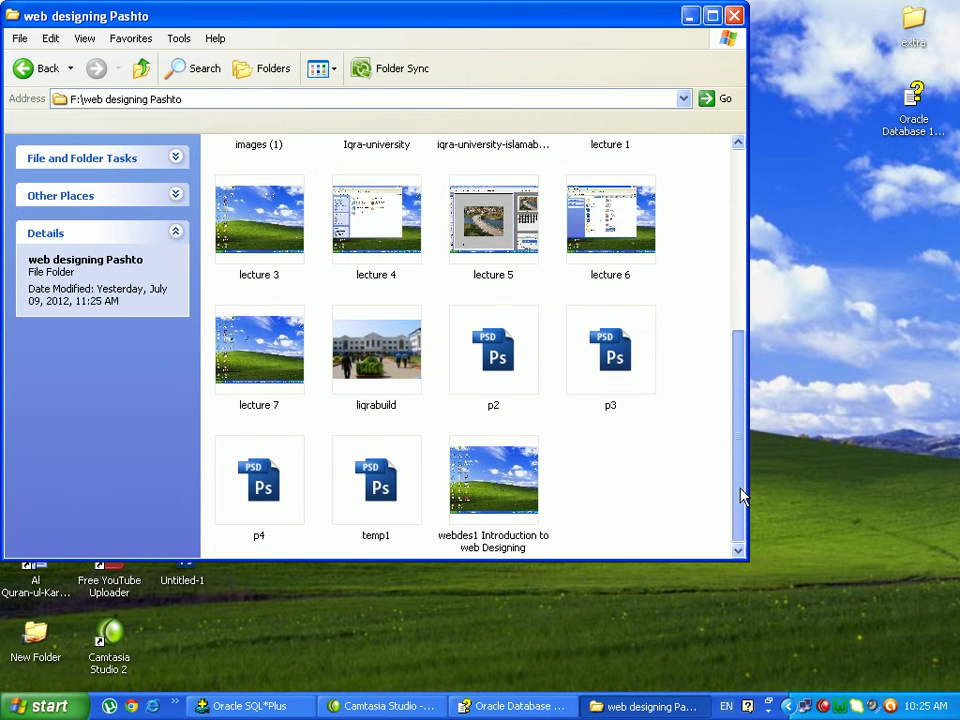
click(372, 472)
double_click(372, 472)
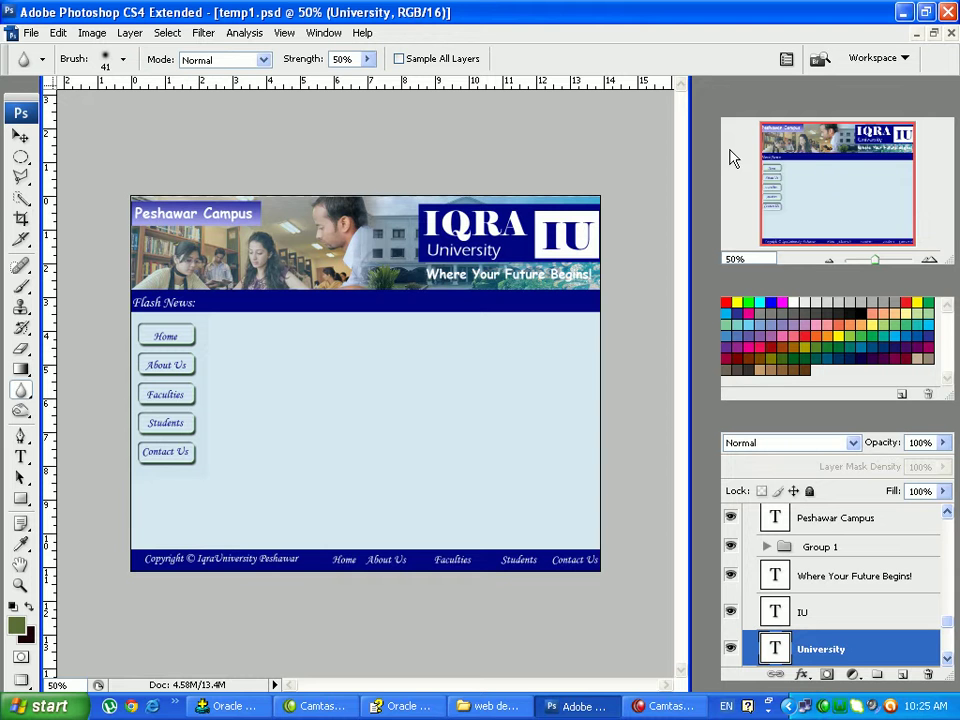
click(929, 260)
click(929, 260)
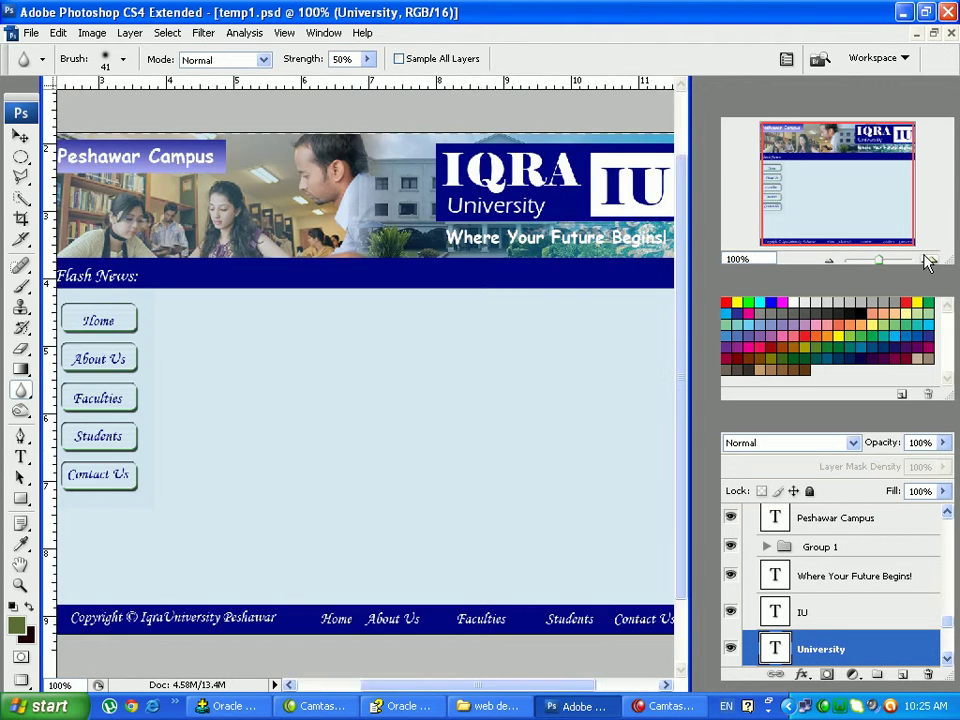
drag(861, 180, 830, 133)
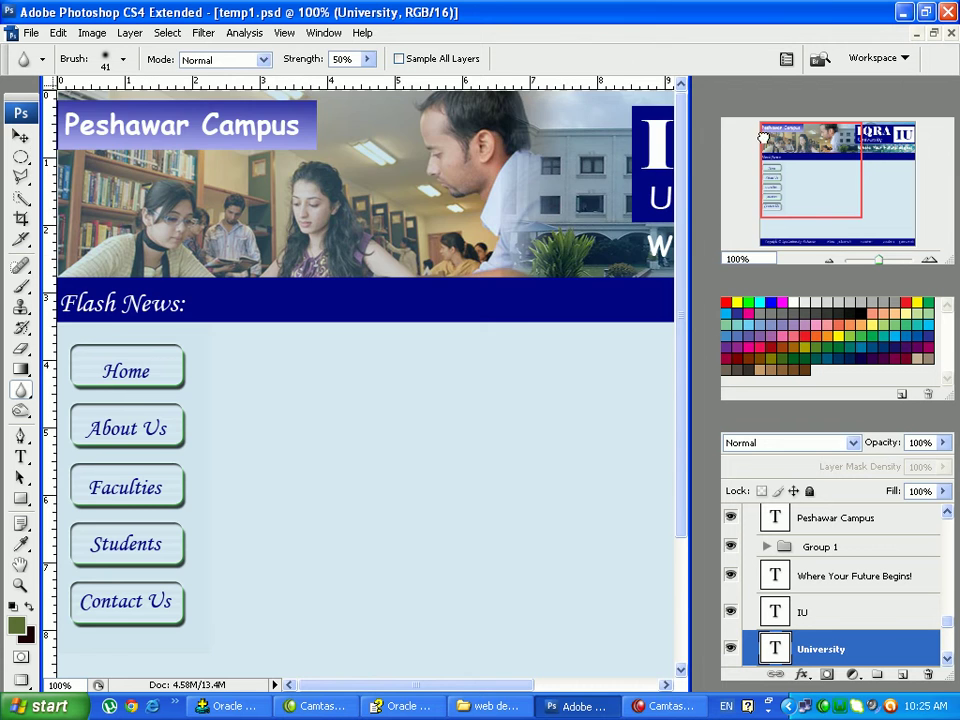
drag(763, 137, 955, 218)
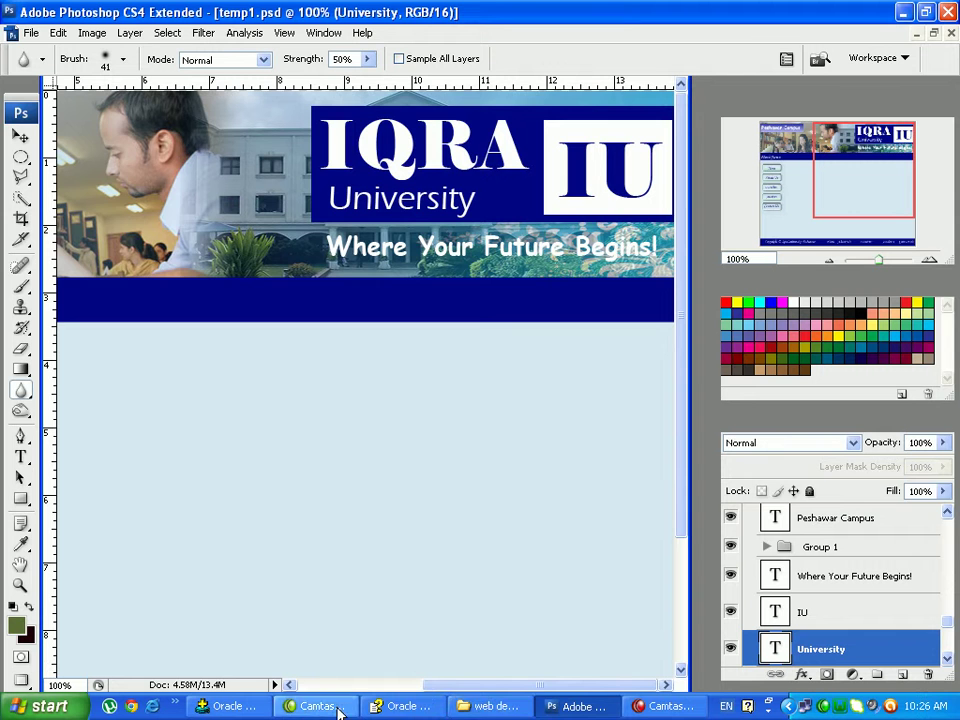
Switch to the web designing Pashto folder and open the sample layout image 01 from its Layouts subfolder
click(497, 708)
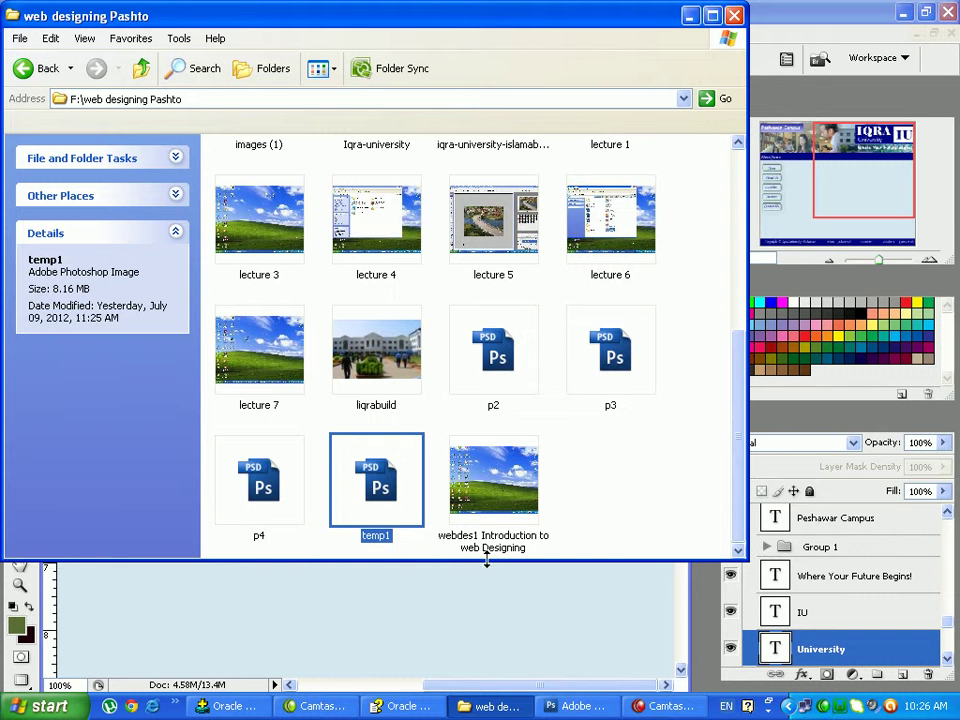
drag(735, 476, 730, 255)
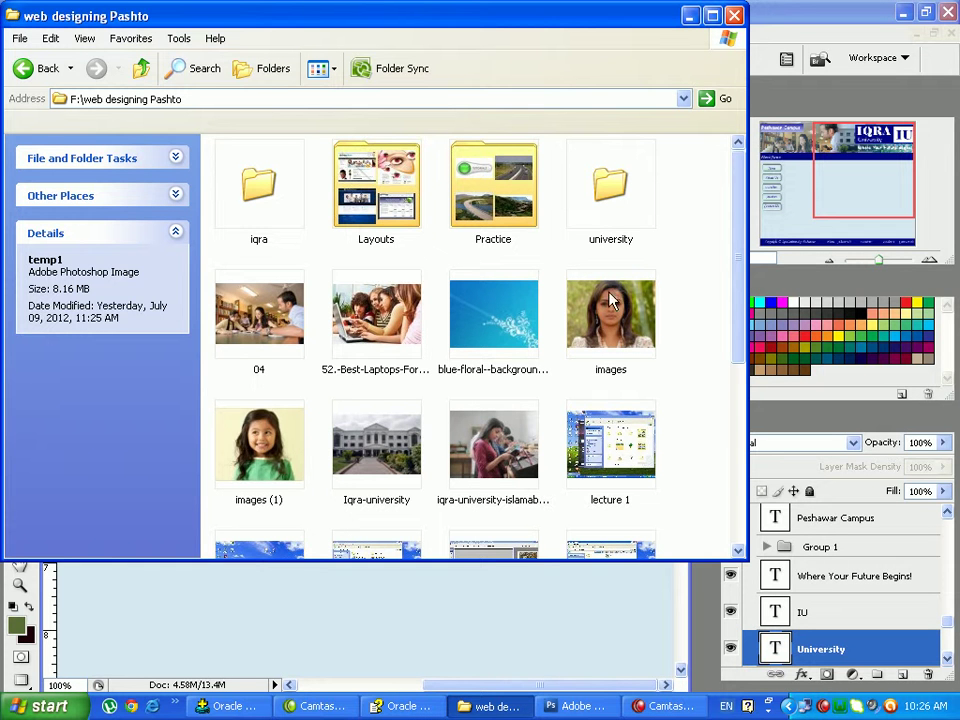
double_click(378, 186)
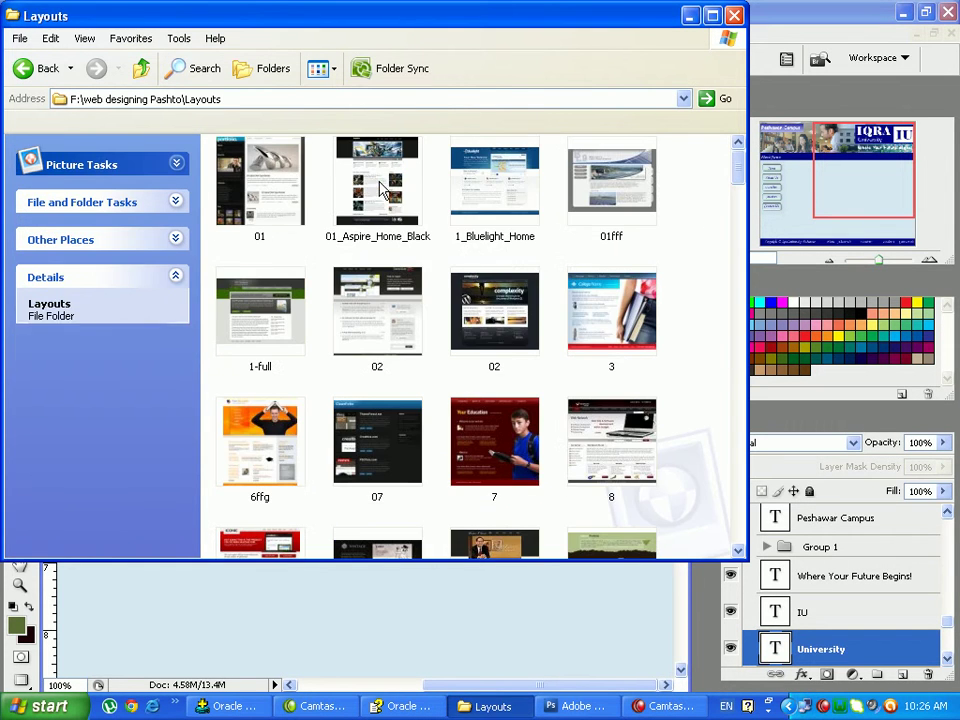
double_click(248, 192)
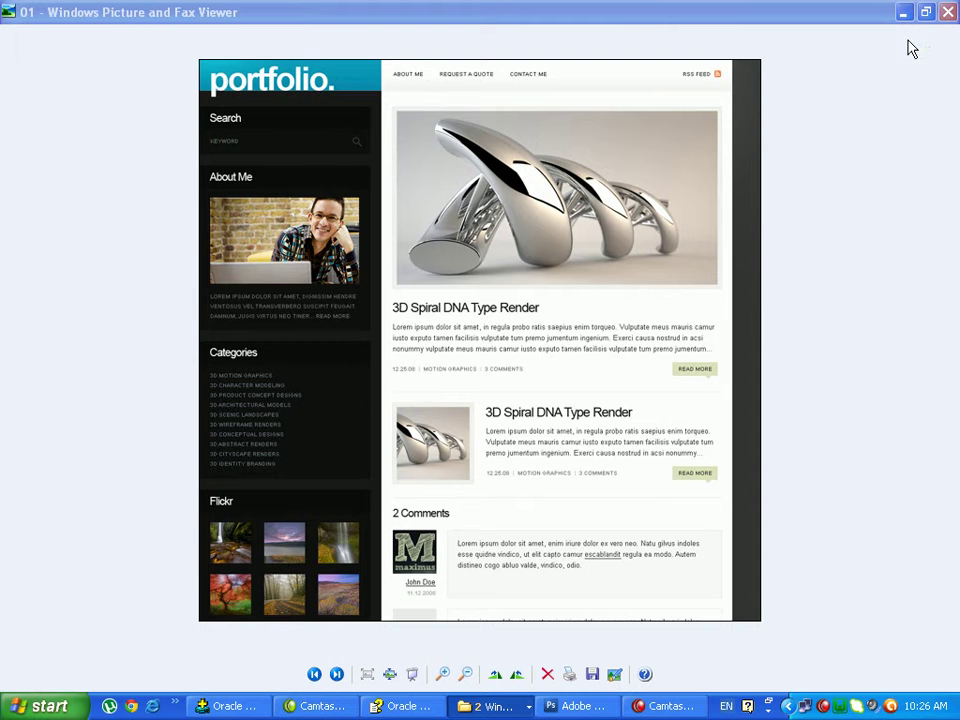
Browse through the sample website layouts in the Layouts folder up to image 184, examining their headers and menus
click(337, 675)
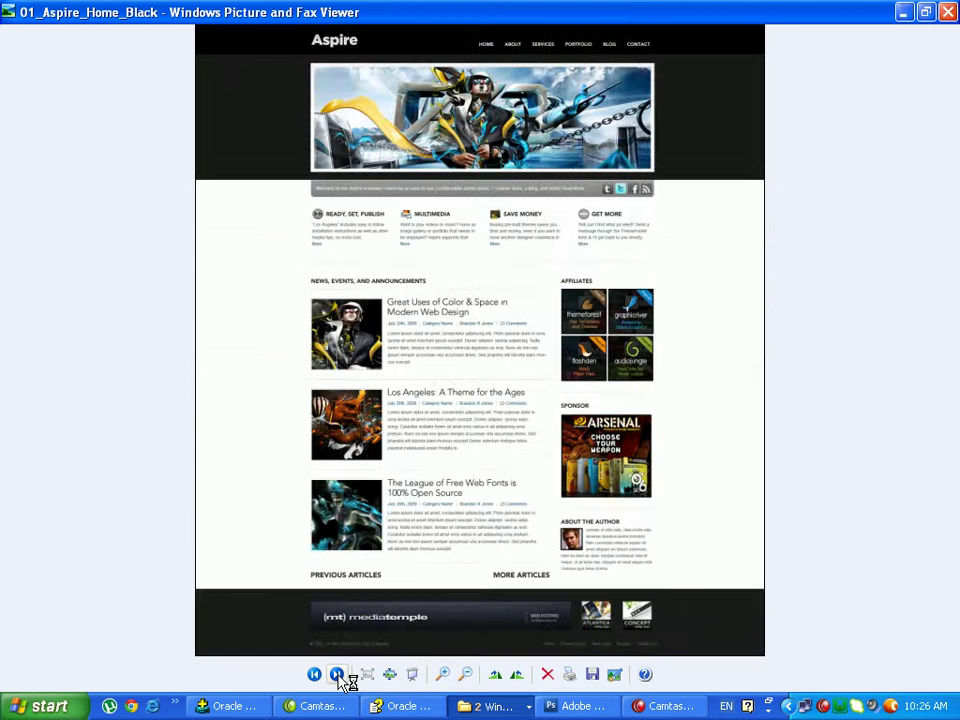
click(337, 675)
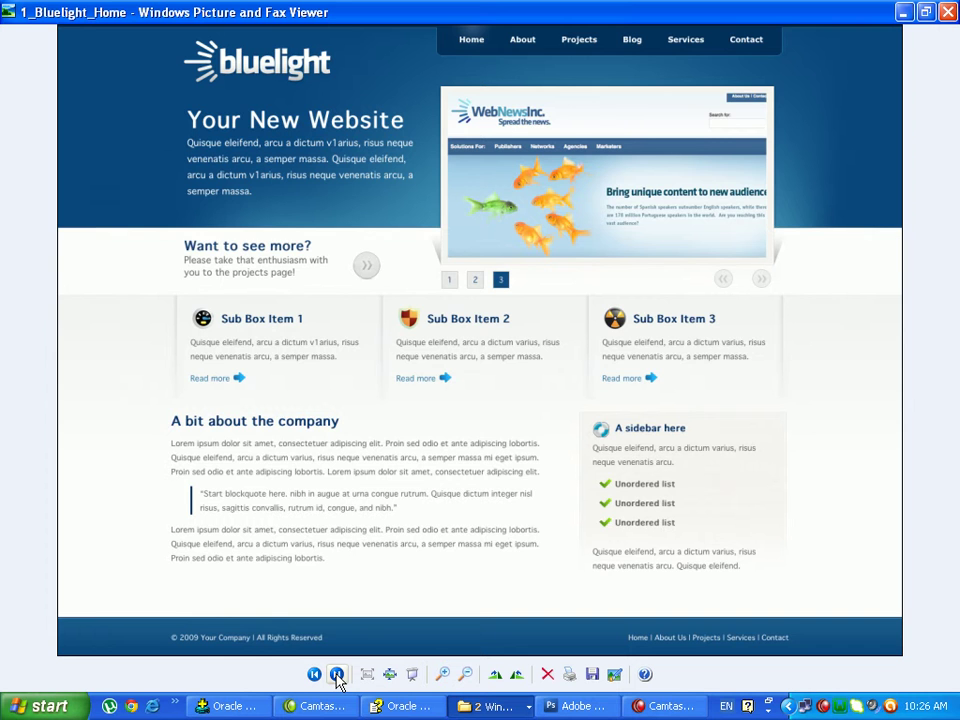
click(337, 675)
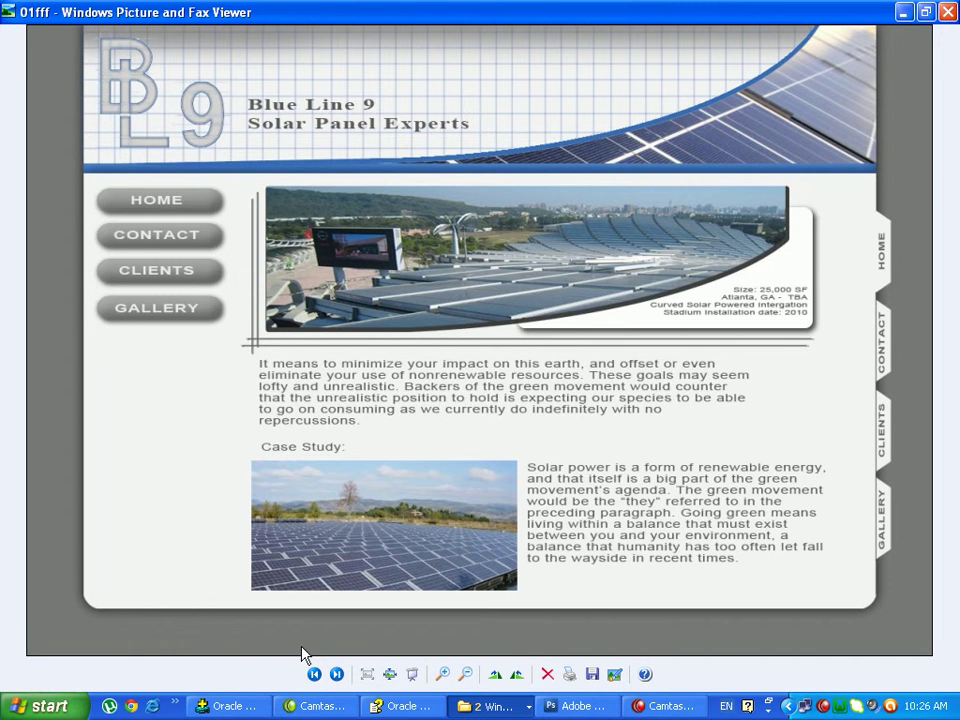
click(337, 675)
click(337, 675)
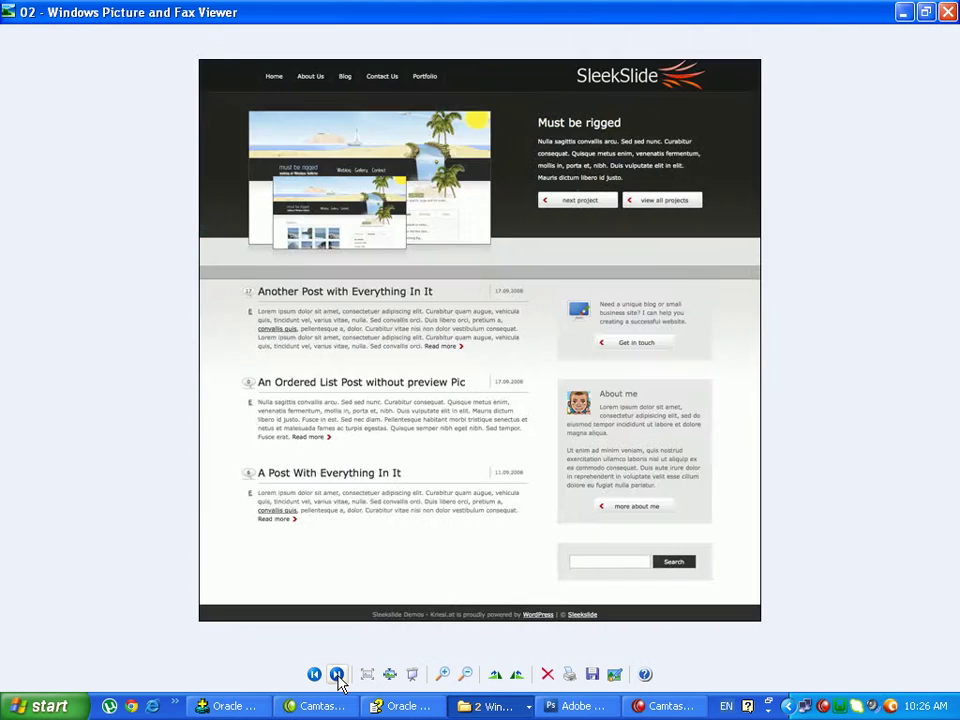
click(337, 675)
click(337, 675)
click(337, 675)
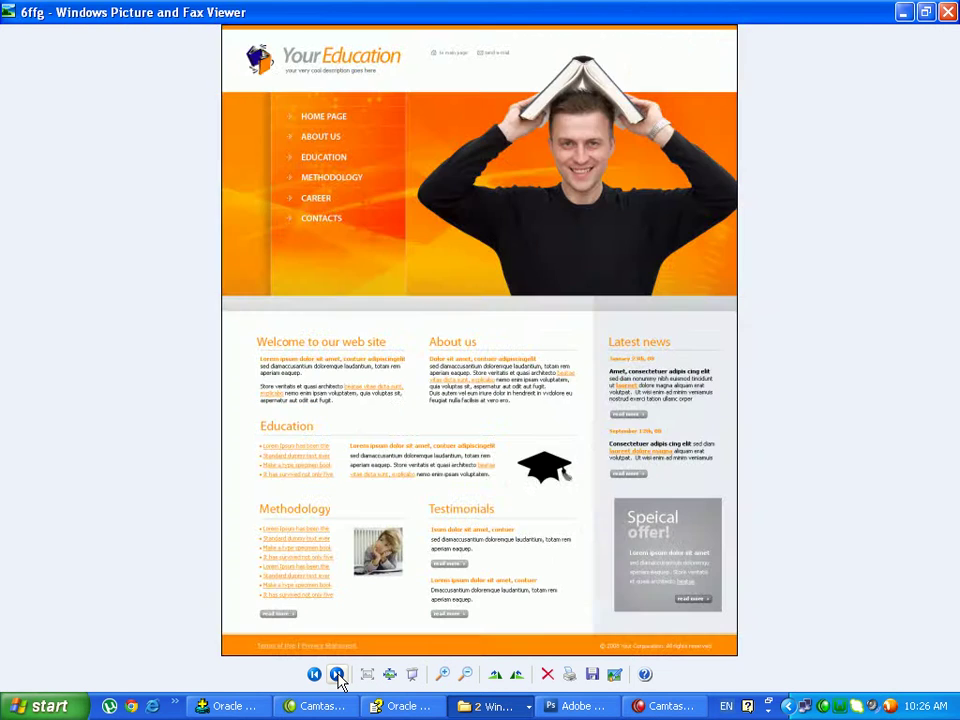
click(337, 675)
click(337, 675)
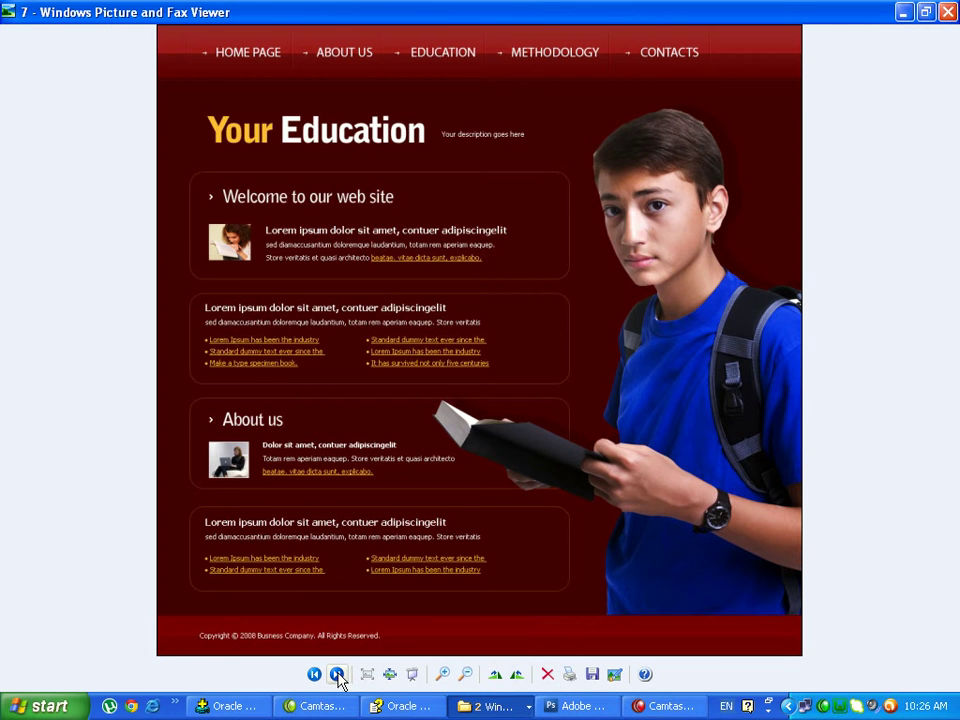
click(337, 675)
click(337, 675)
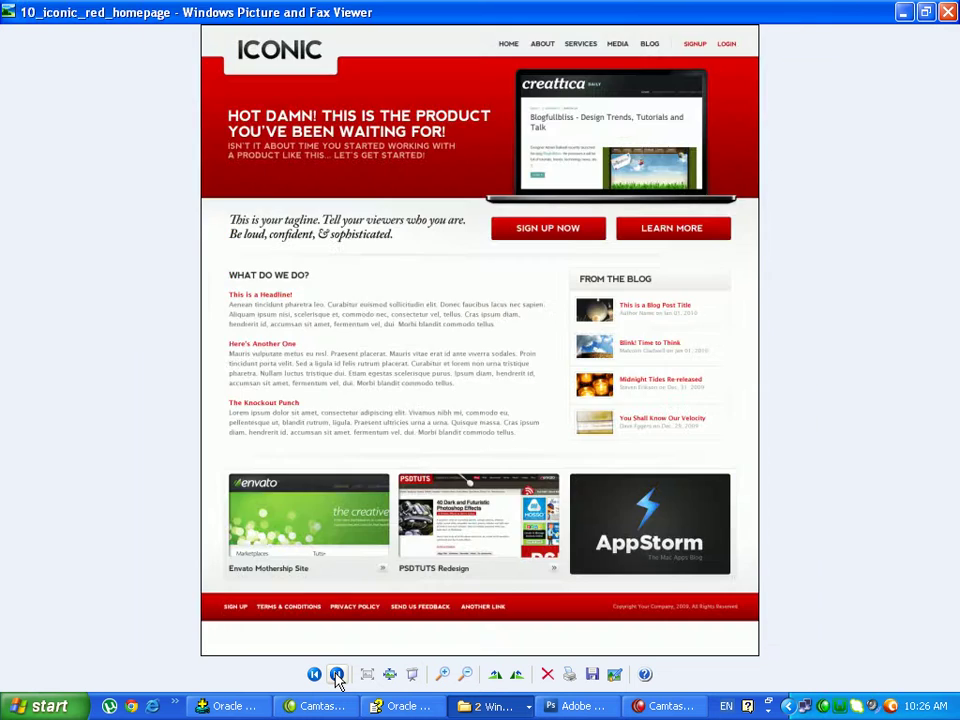
click(337, 675)
click(337, 675)
click(337, 675)
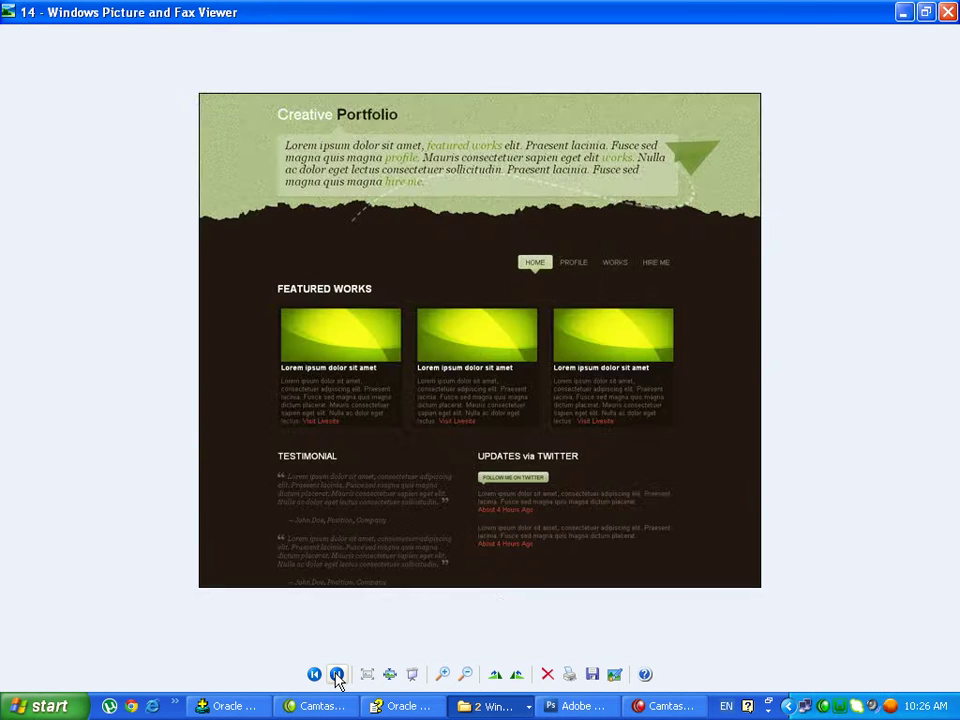
click(337, 675)
click(337, 675)
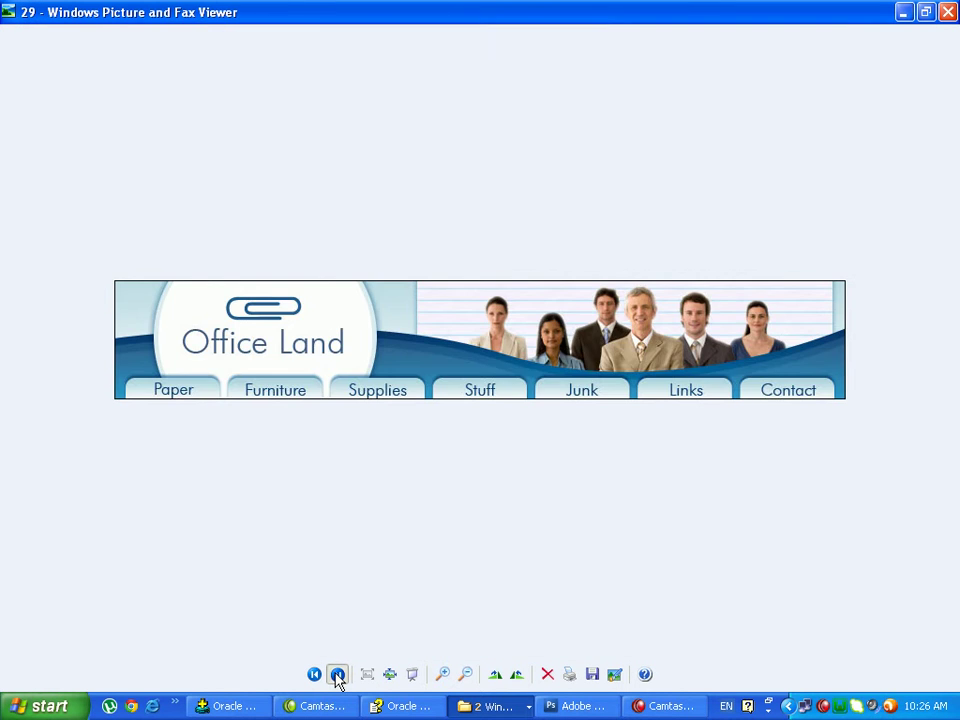
click(337, 675)
click(337, 675)
click(337, 675)
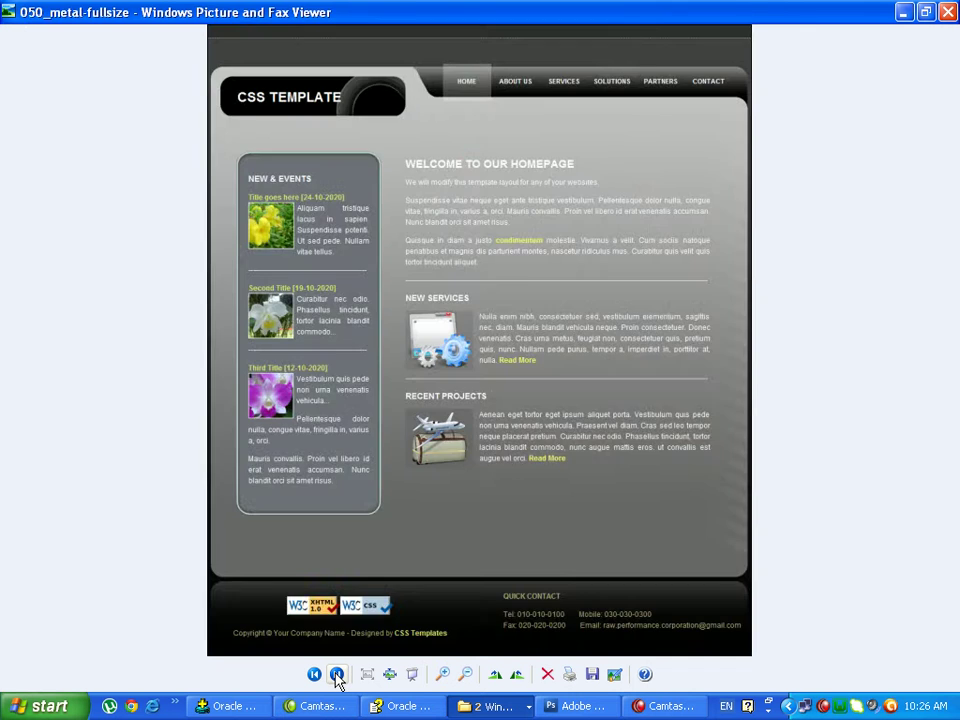
click(337, 675)
click(337, 675)
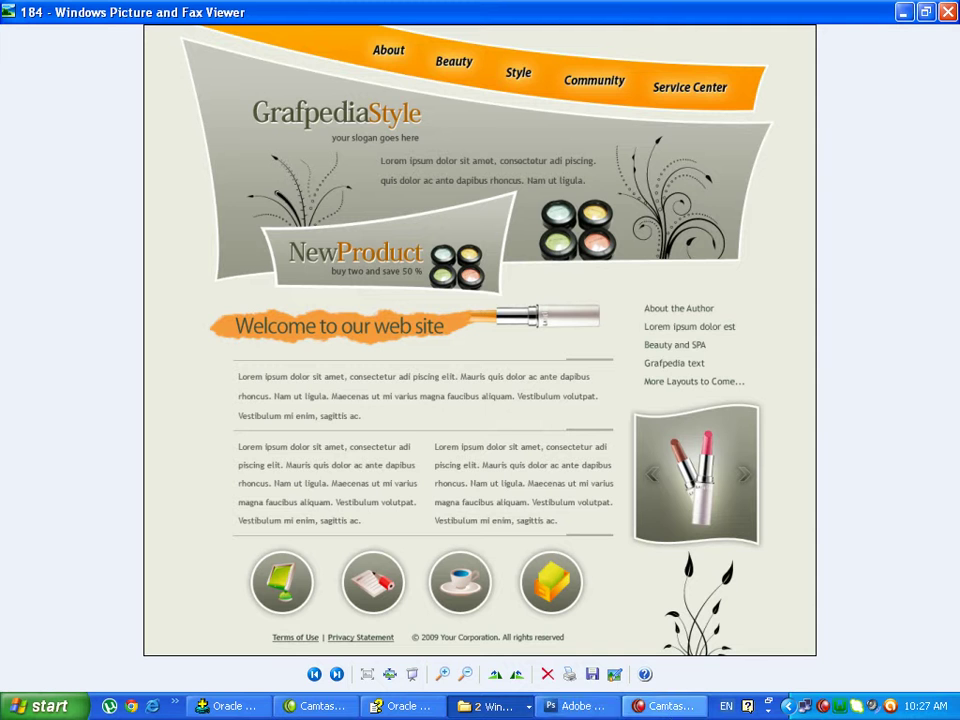
Switch back to Photoshop and create a new transparent document 1000 pixels wide and 300 pixels high
click(575, 707)
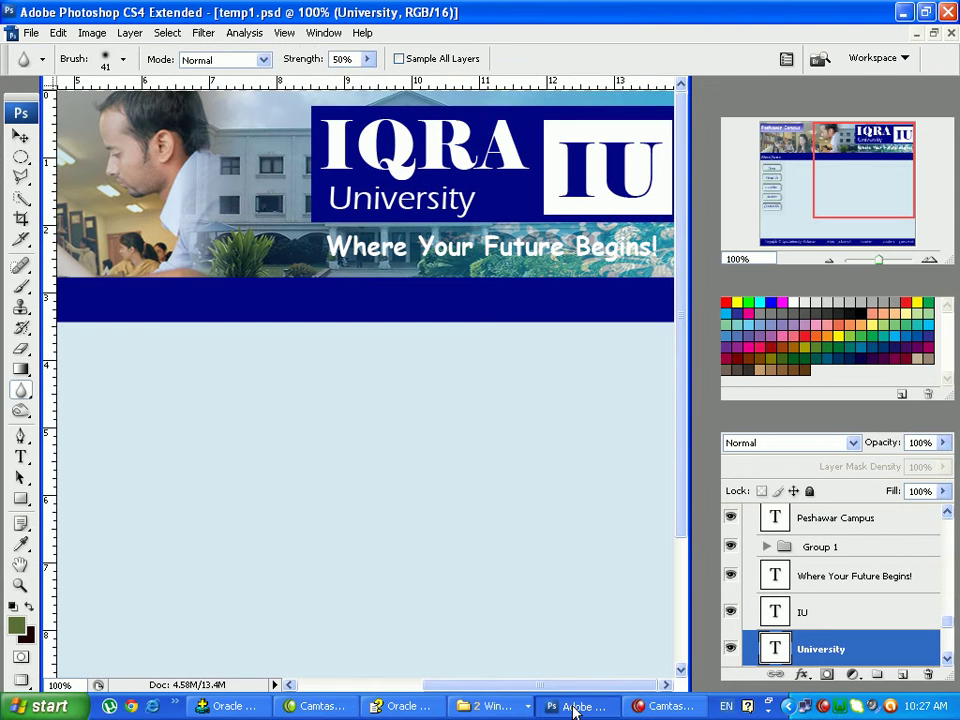
click(30, 35)
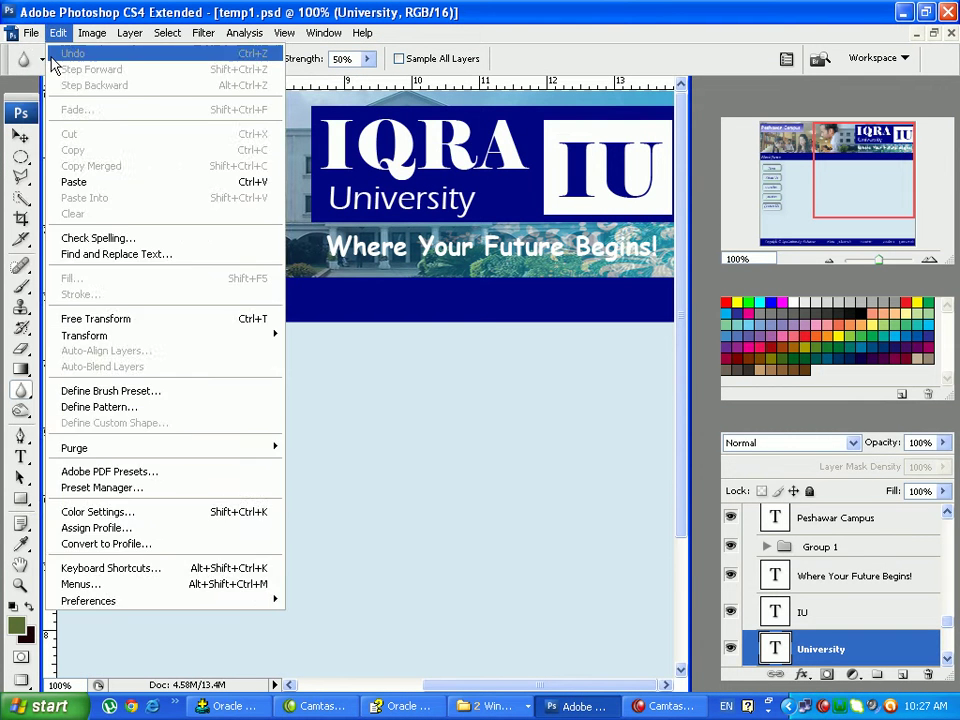
click(47, 55)
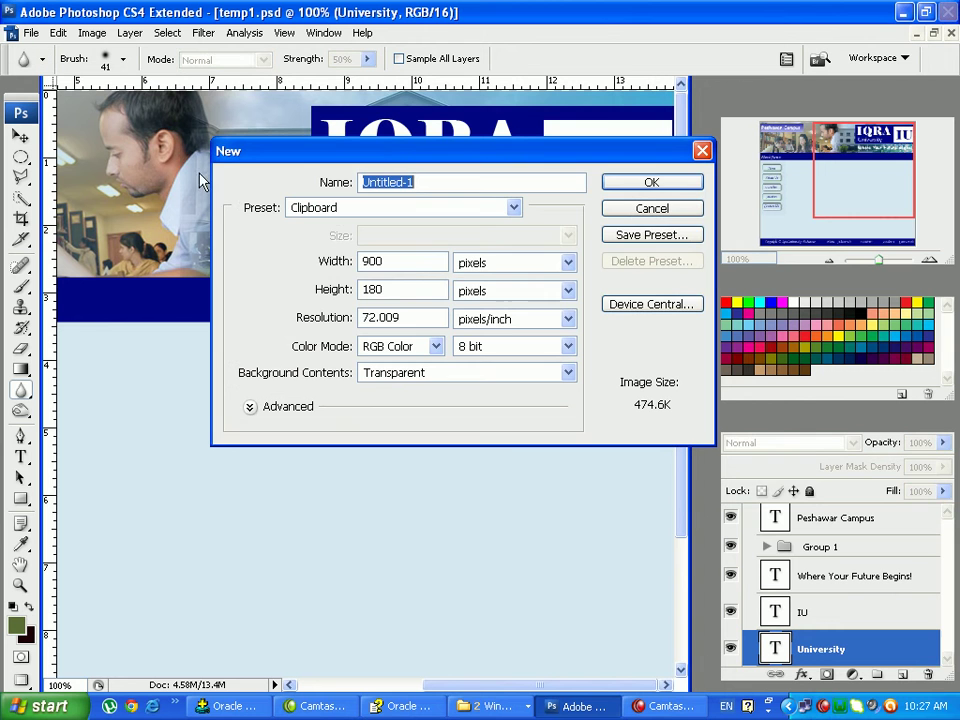
double_click(387, 262)
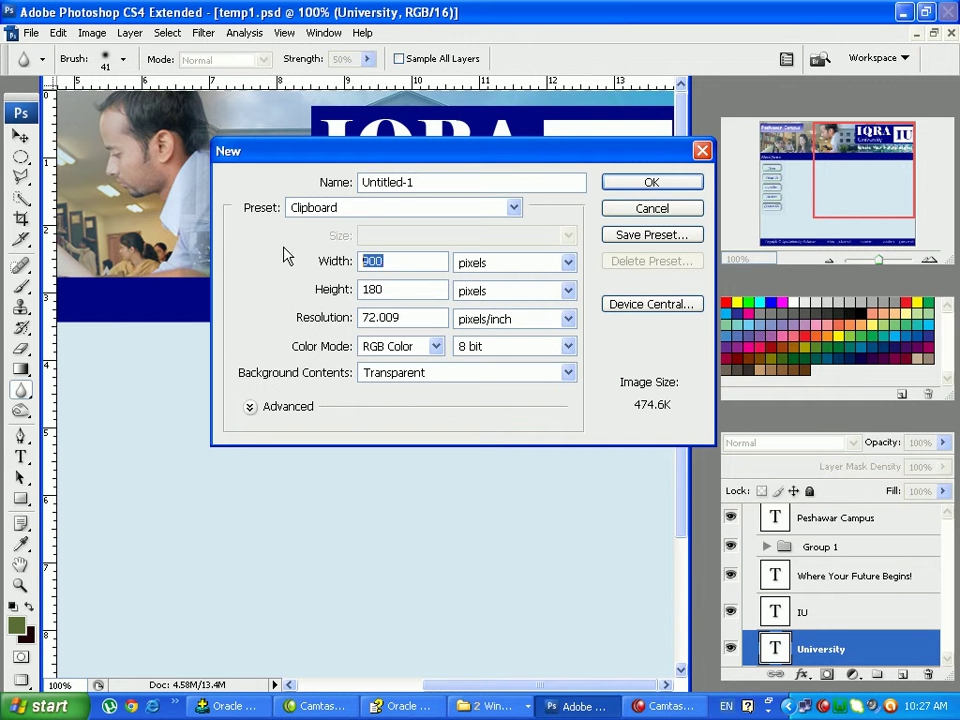
text(1)
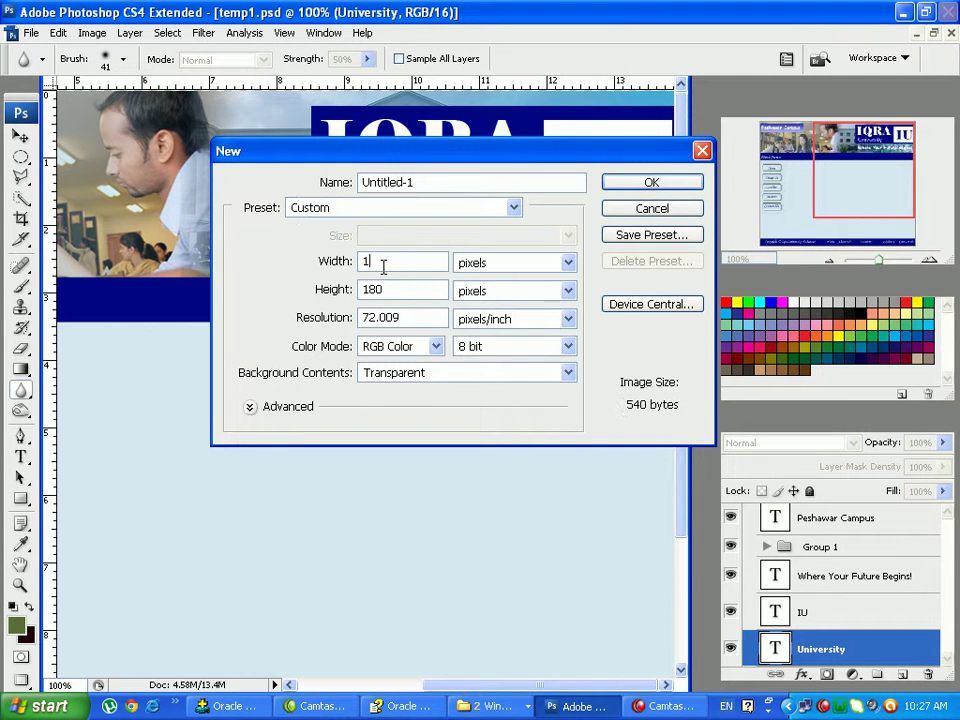
text(000)
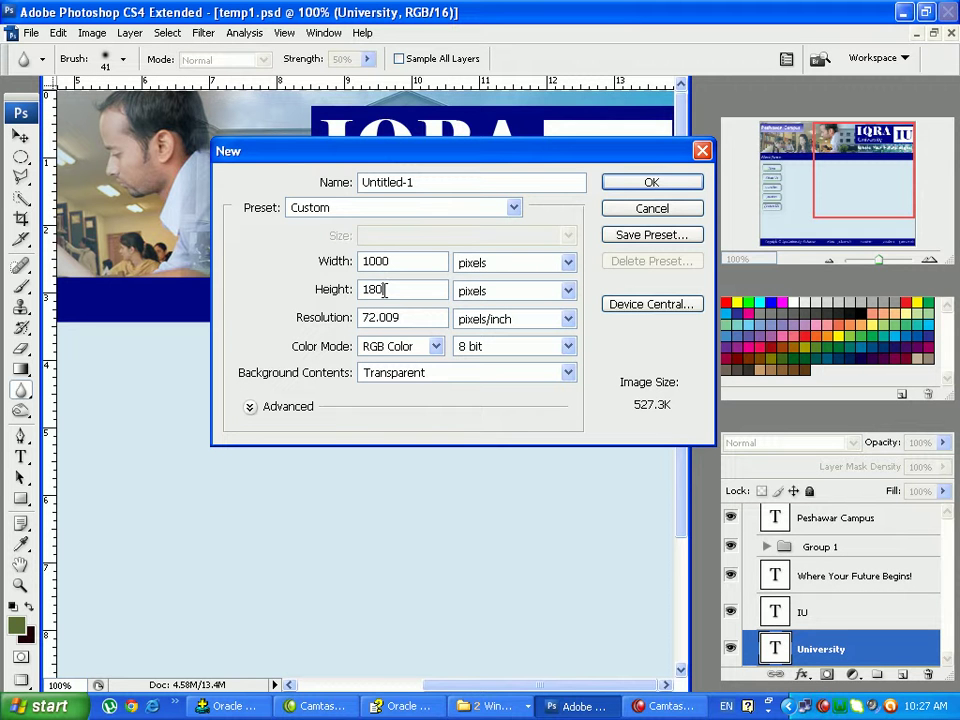
click(352, 291)
text(300)
key(Return)
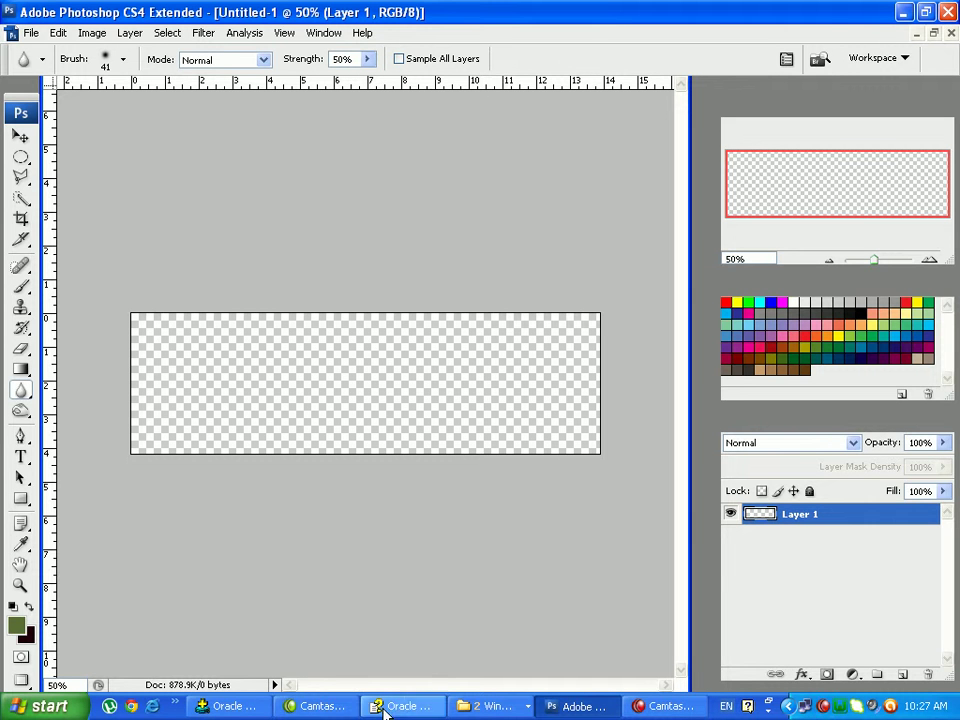
Examine the curved orange navigation bar in layout image 184 as a reference, and return to the blank canvas in Photoshop
click(464, 710)
click(497, 657)
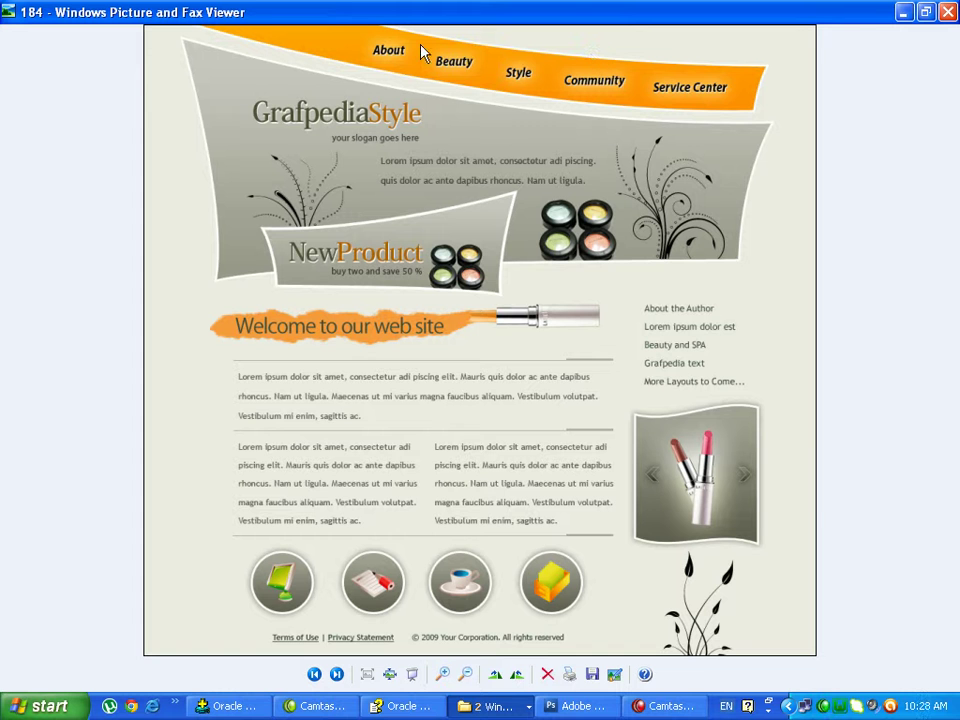
click(305, 708)
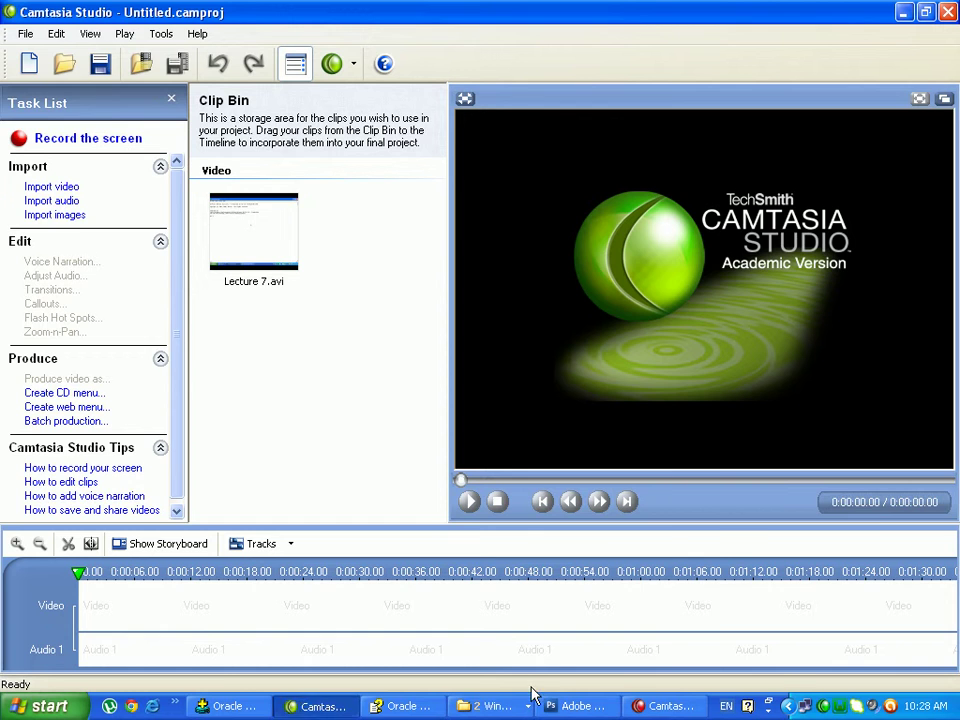
click(583, 707)
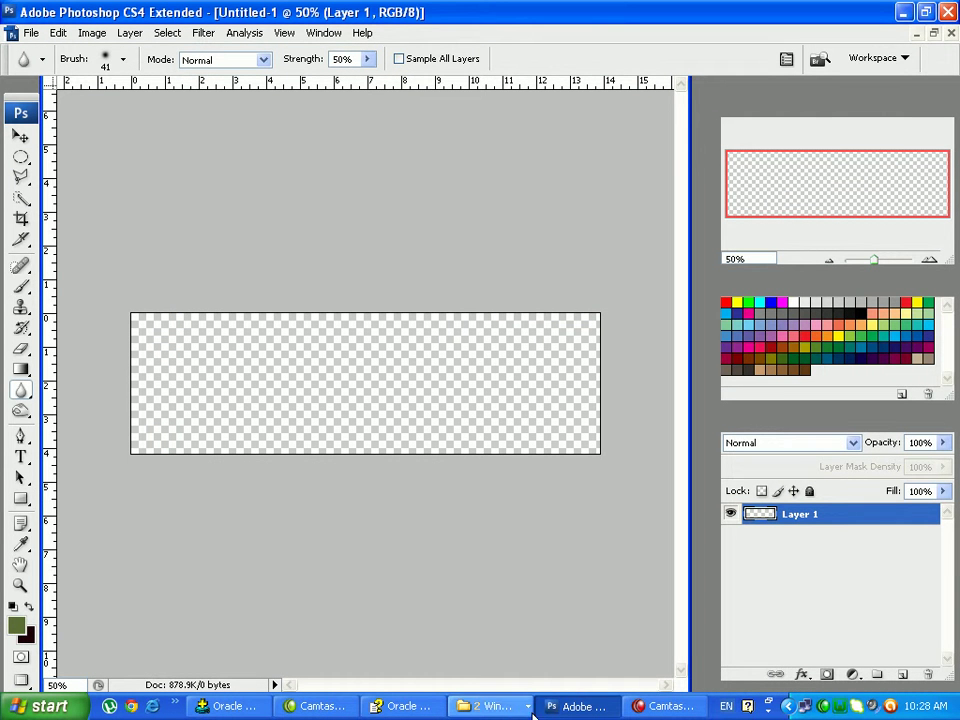
click(480, 705)
click(510, 660)
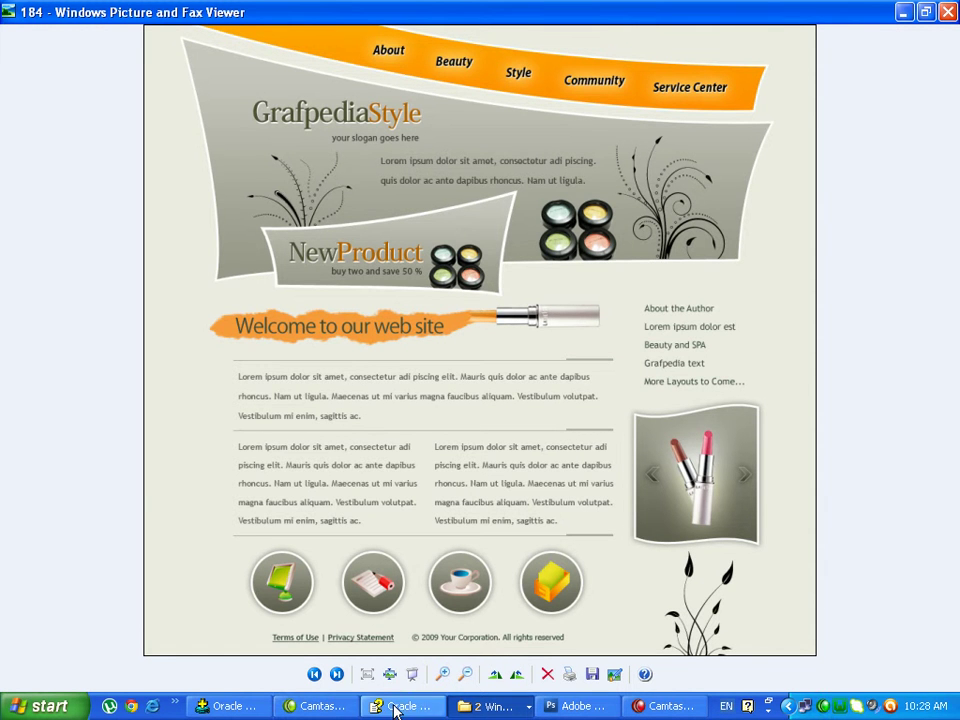
click(310, 706)
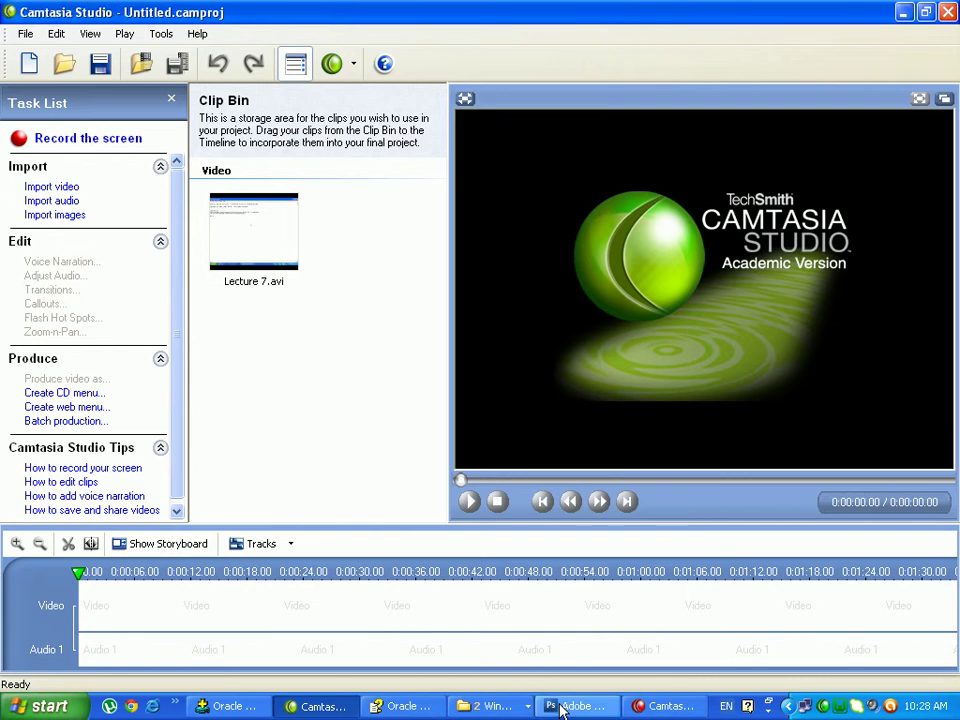
click(560, 706)
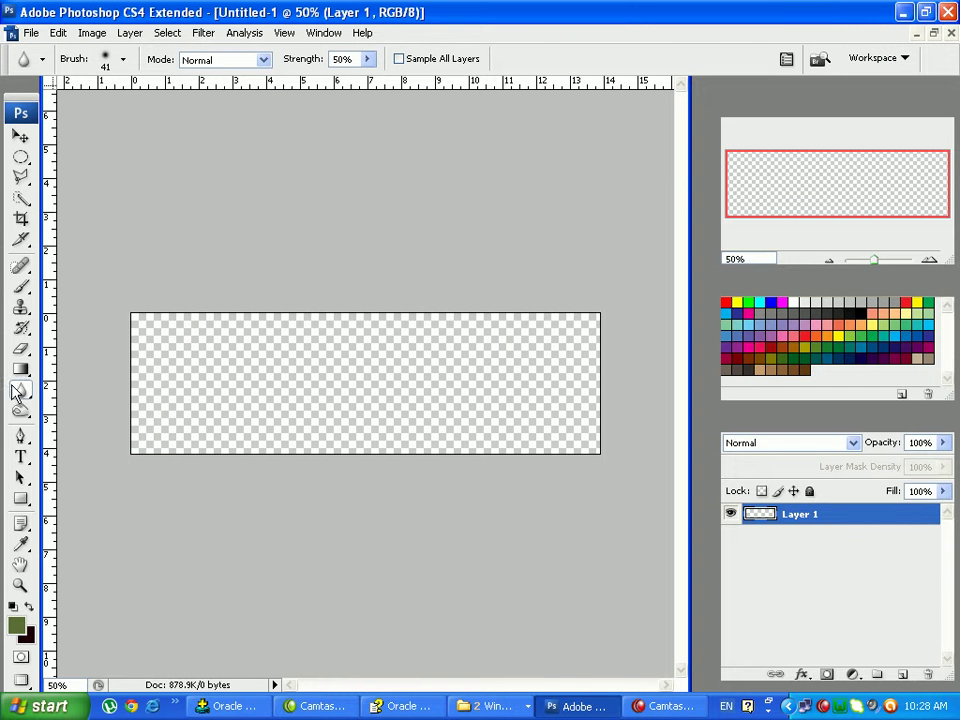
Draw a green rectangle shape across the full canvas width, about 1.2 inches tall, just below the canvas's upper edge
click(20, 500)
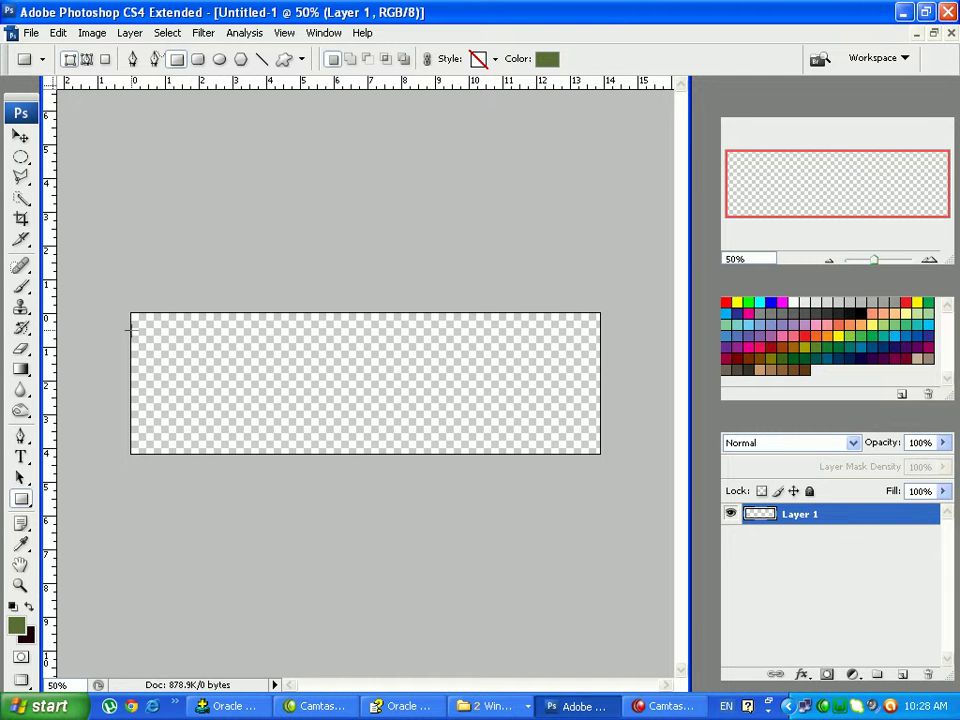
drag(131, 330, 602, 371)
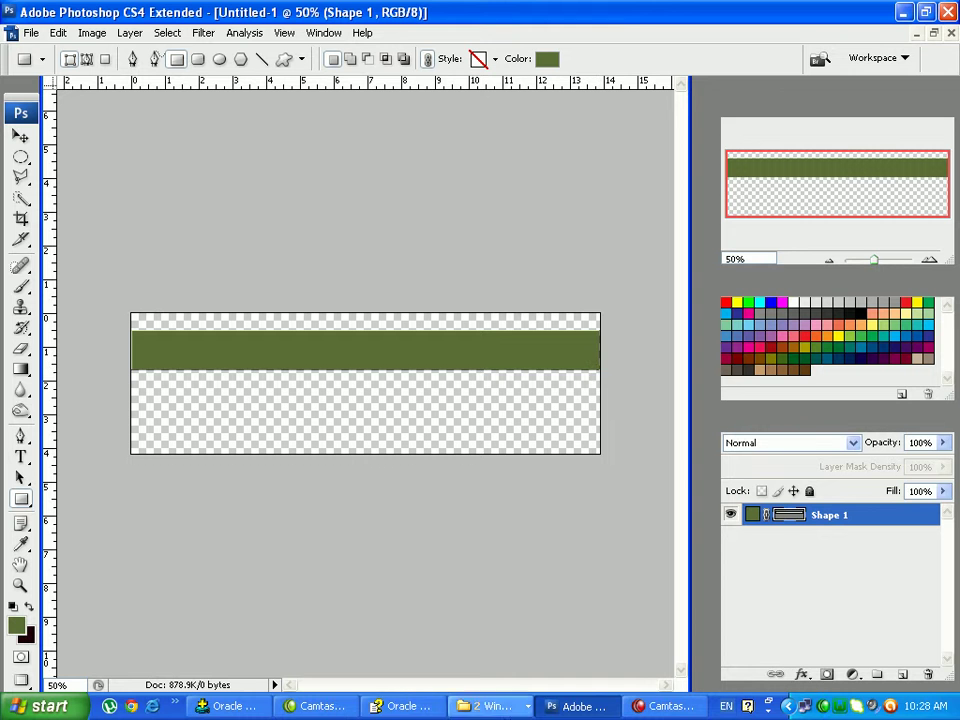
Switch to the Layouts folder and open layout image 184 in Photoshop
click(486, 706)
click(497, 677)
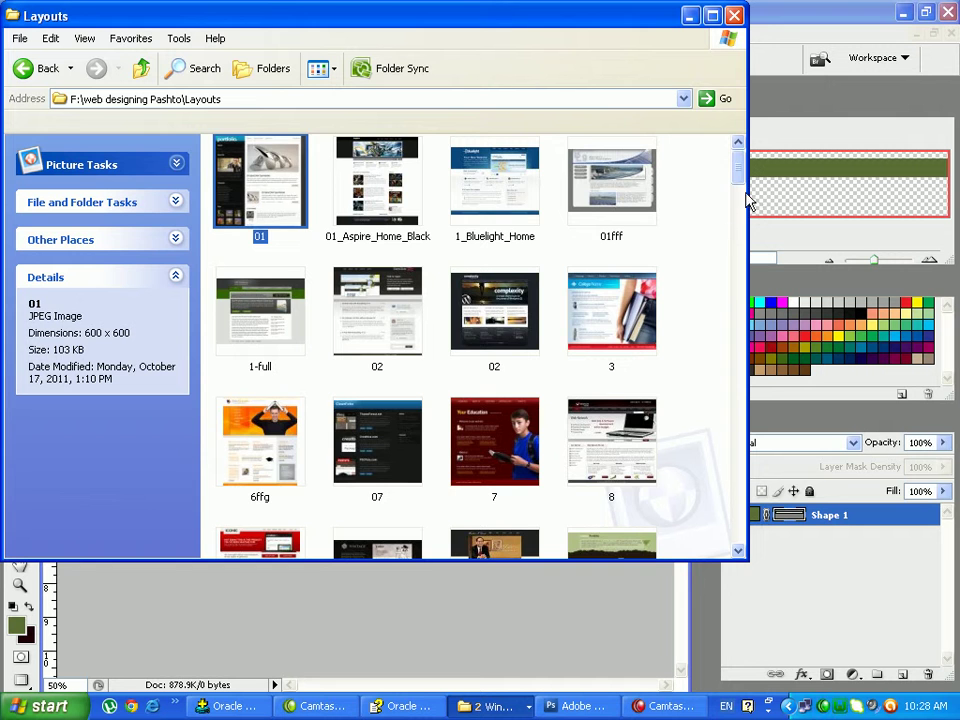
scroll(748, 200, down, 5)
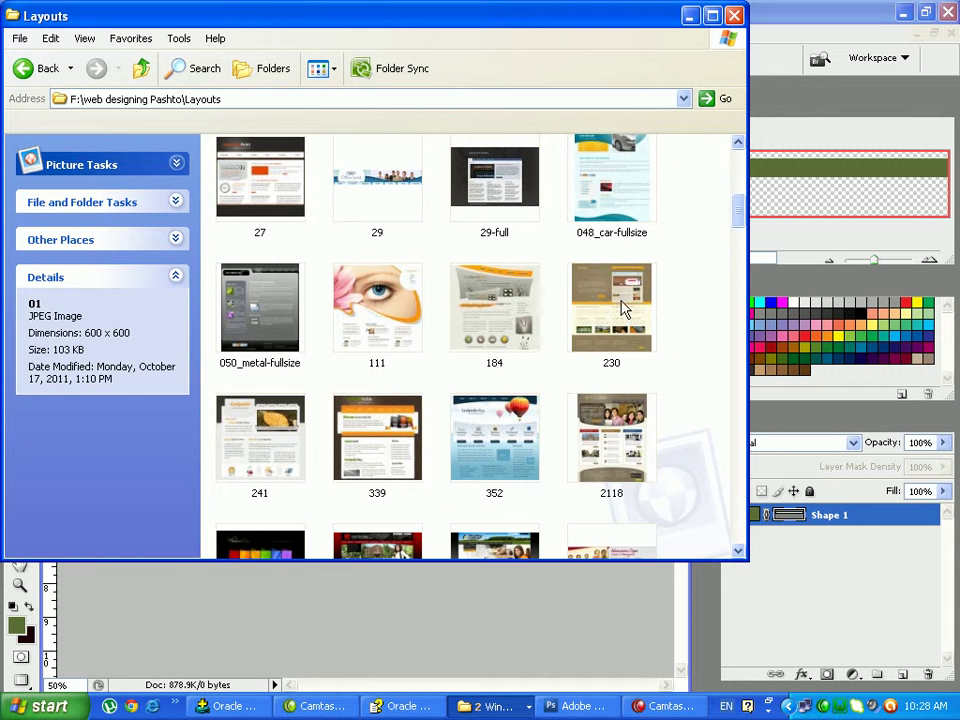
click(484, 306)
click(565, 706)
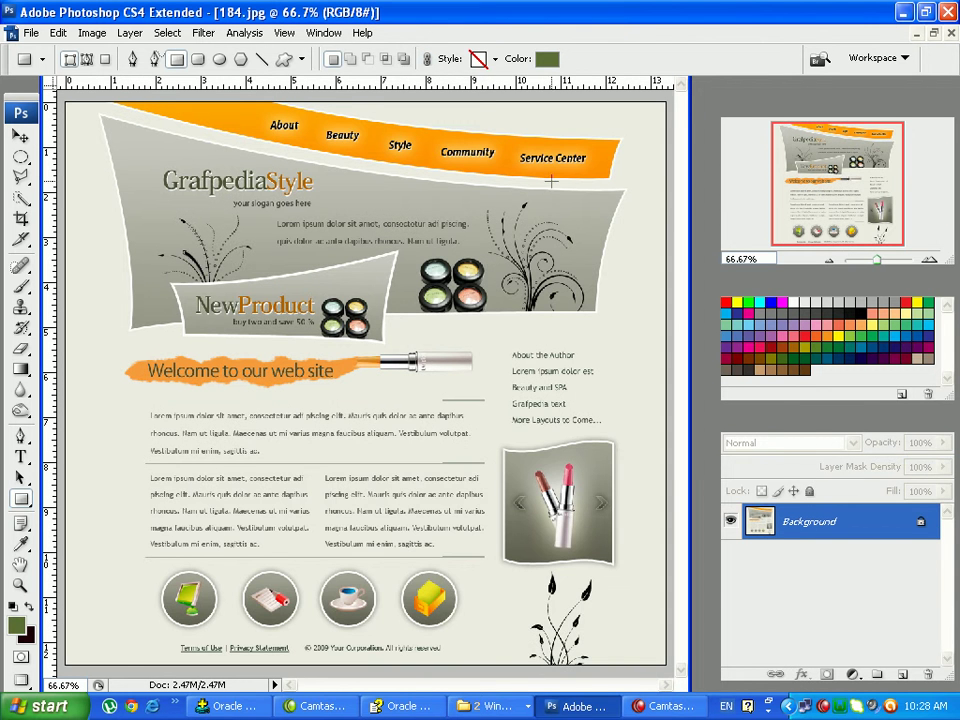
click(547, 58)
click(604, 157)
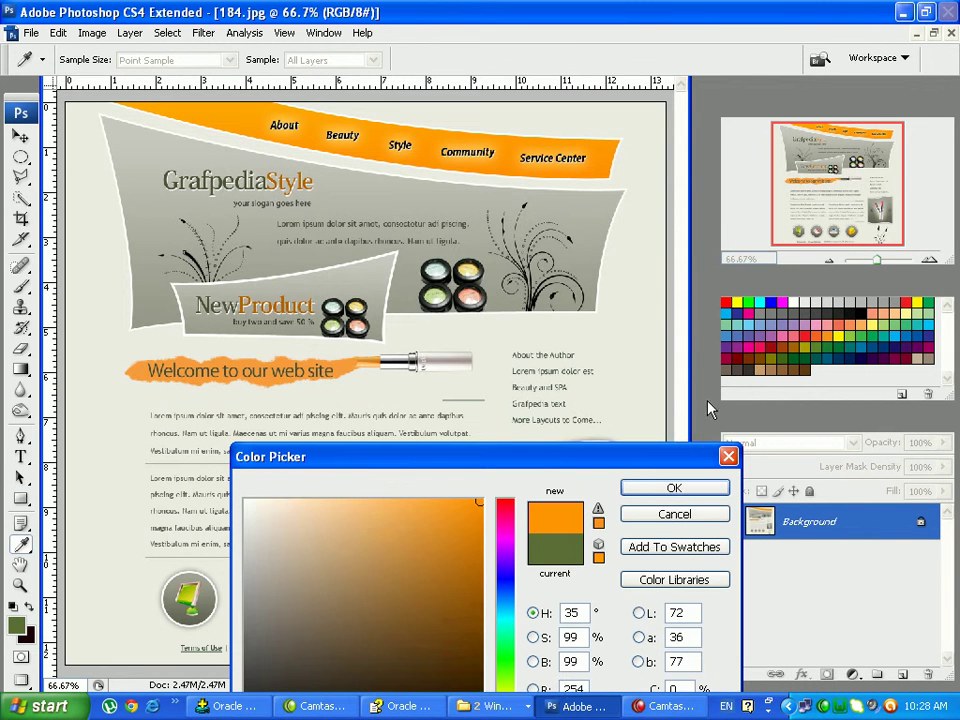
drag(579, 471, 626, 121)
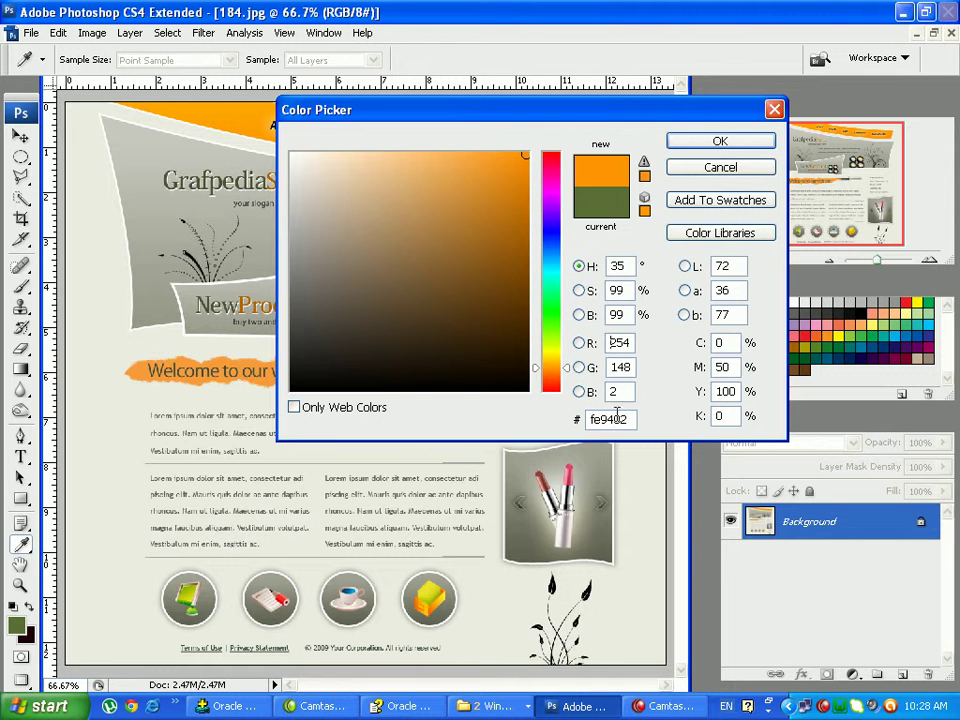
click(720, 167)
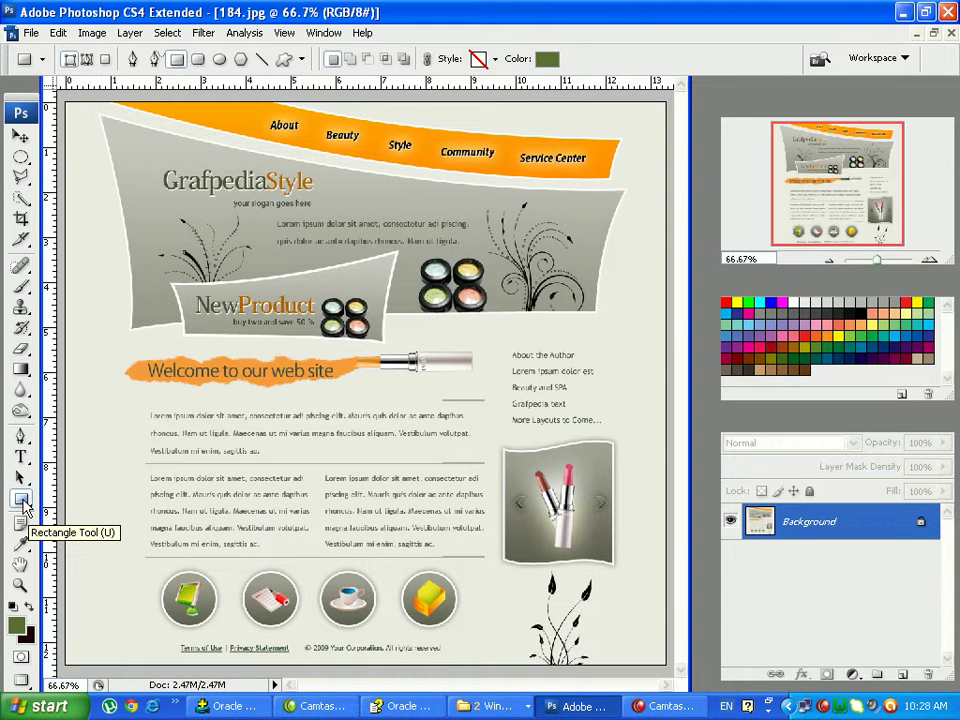
Sample the orange of the navigation bar in 184.jpg and copy its hex code ff9501 without applying the colour
click(548, 60)
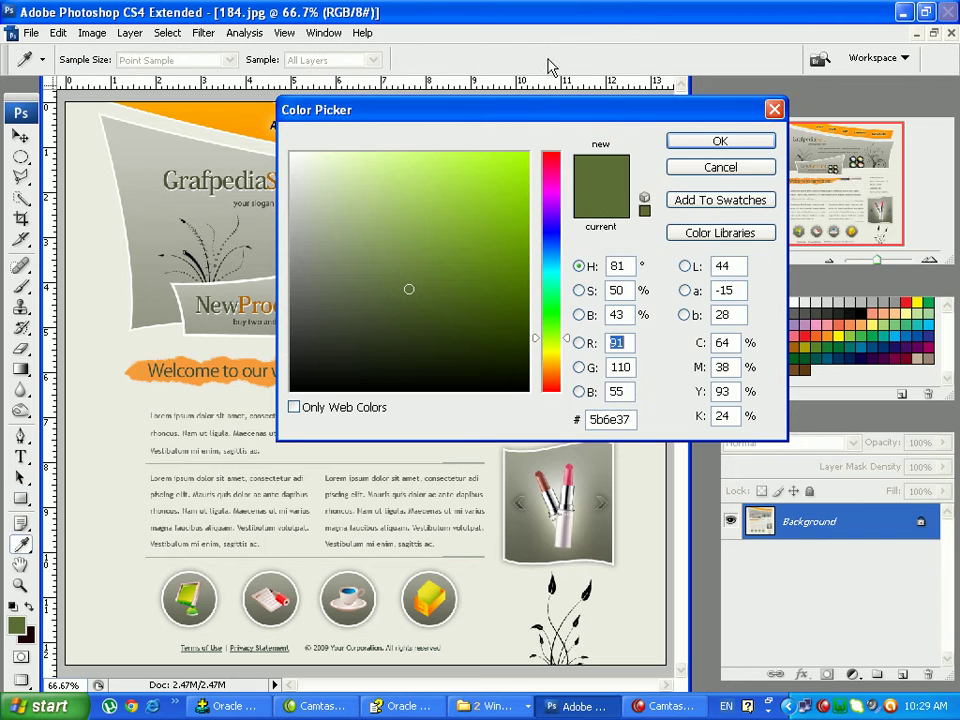
drag(351, 103, 900, 373)
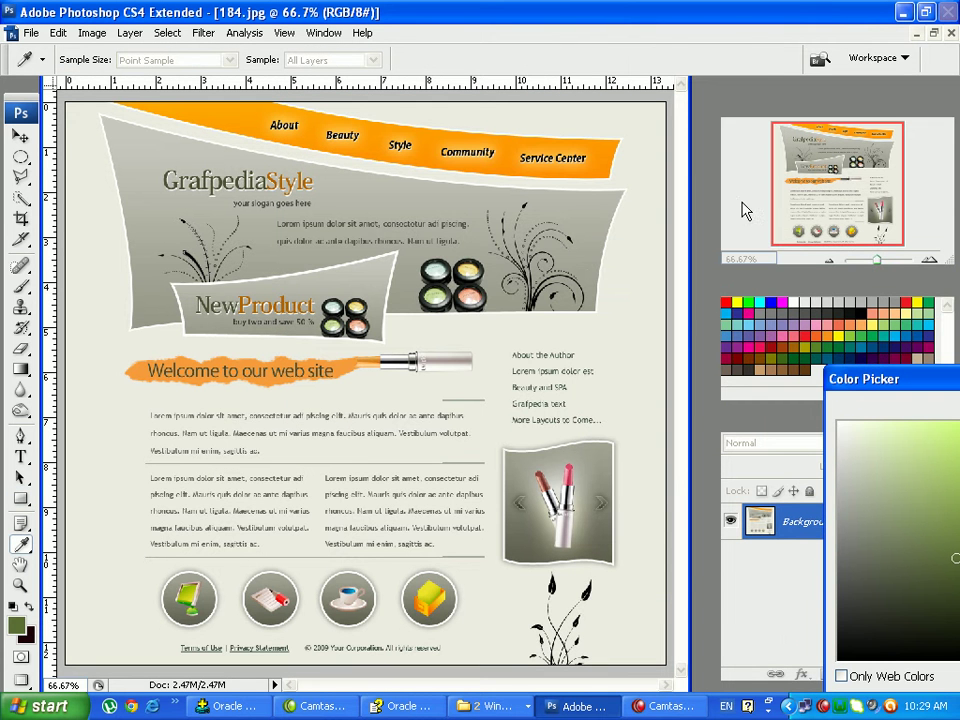
click(613, 154)
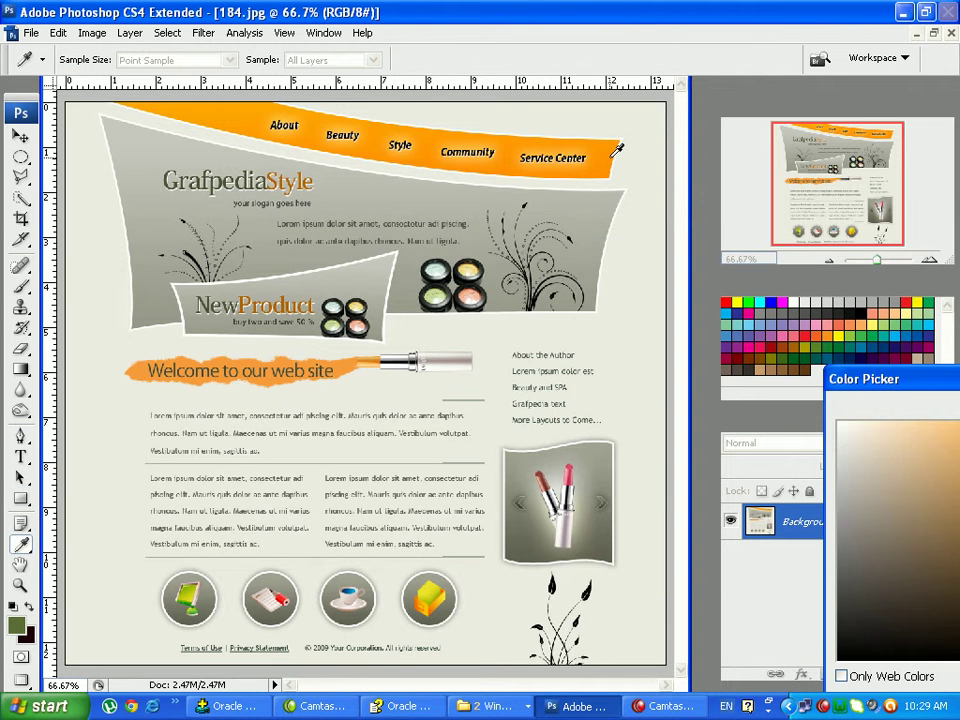
drag(923, 390, 268, 270)
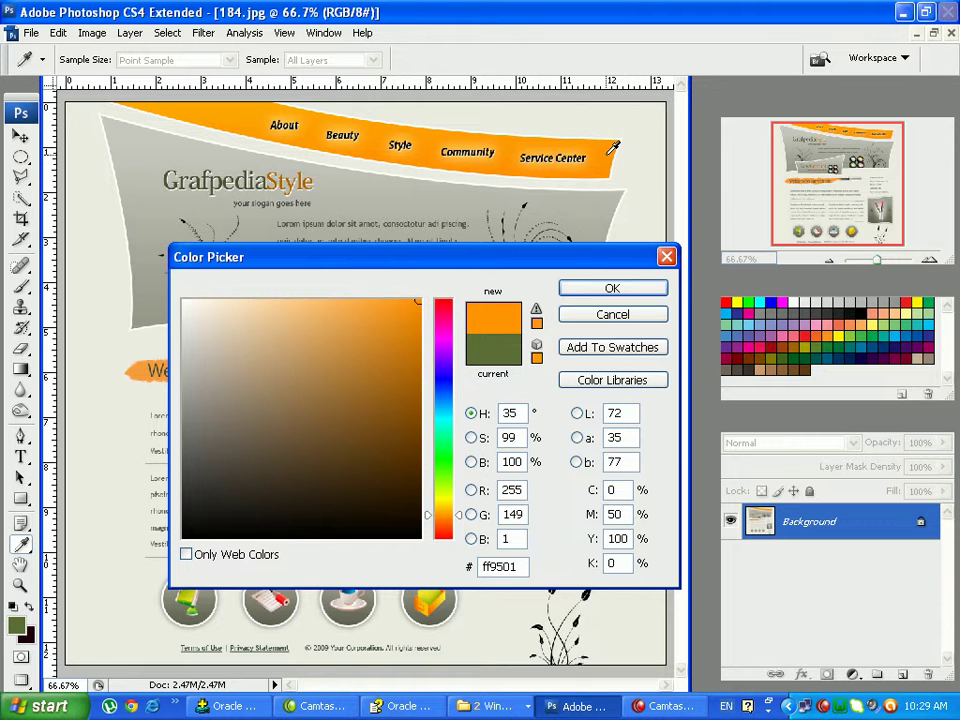
click(519, 566)
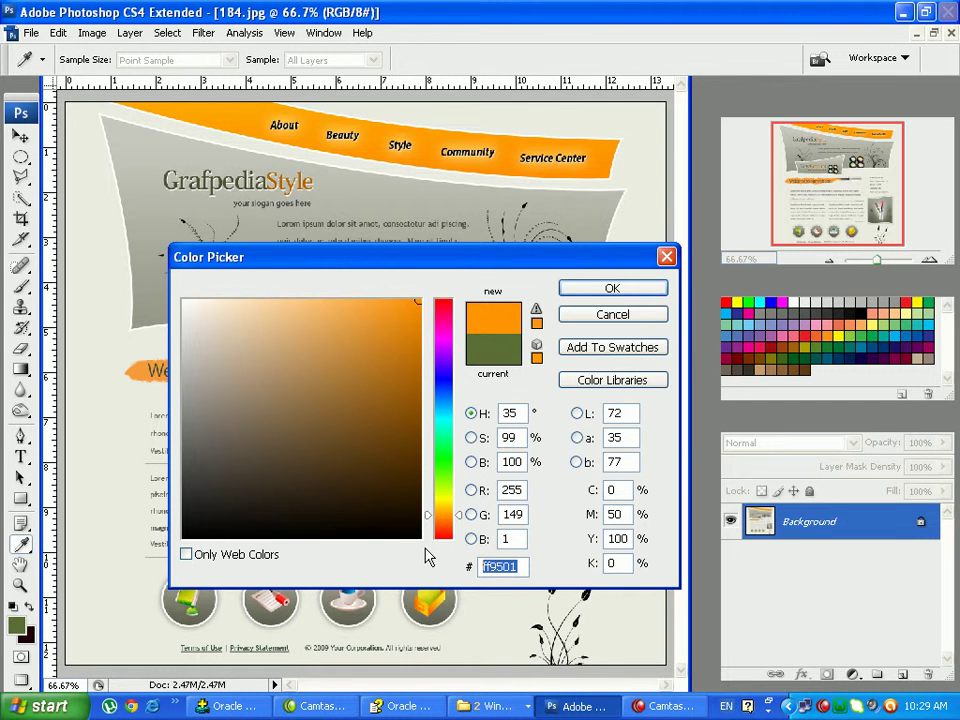
key(BackSpace)
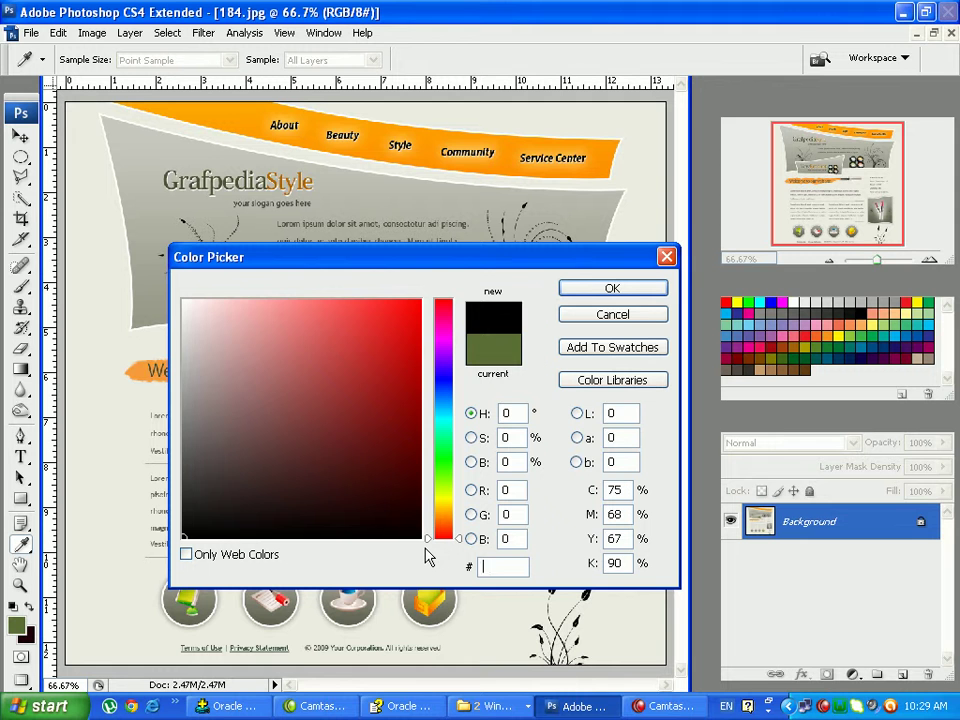
key(ctrl+z)
key(ctrl+c)
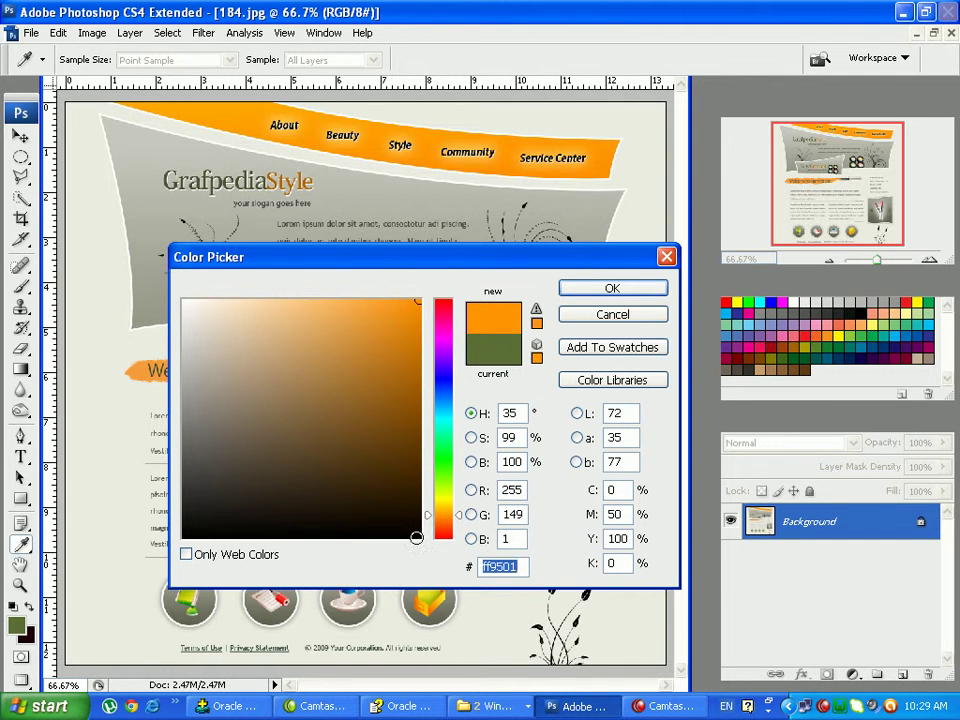
click(628, 316)
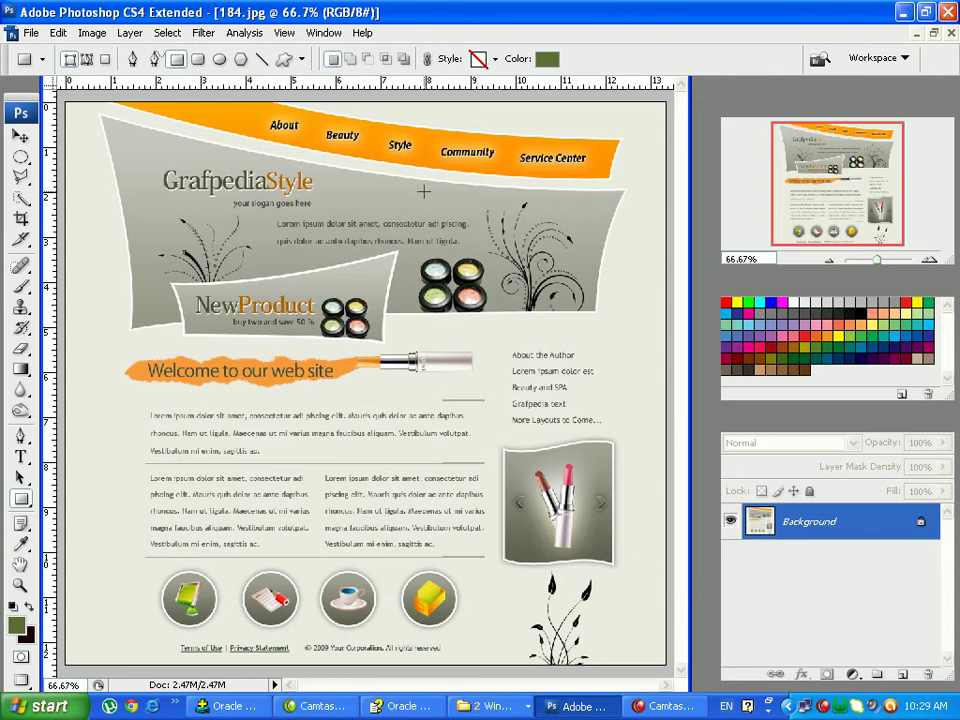
Return to the Untitled-1 document and set the rectangle shape's fill colour to ff9501
click(328, 36)
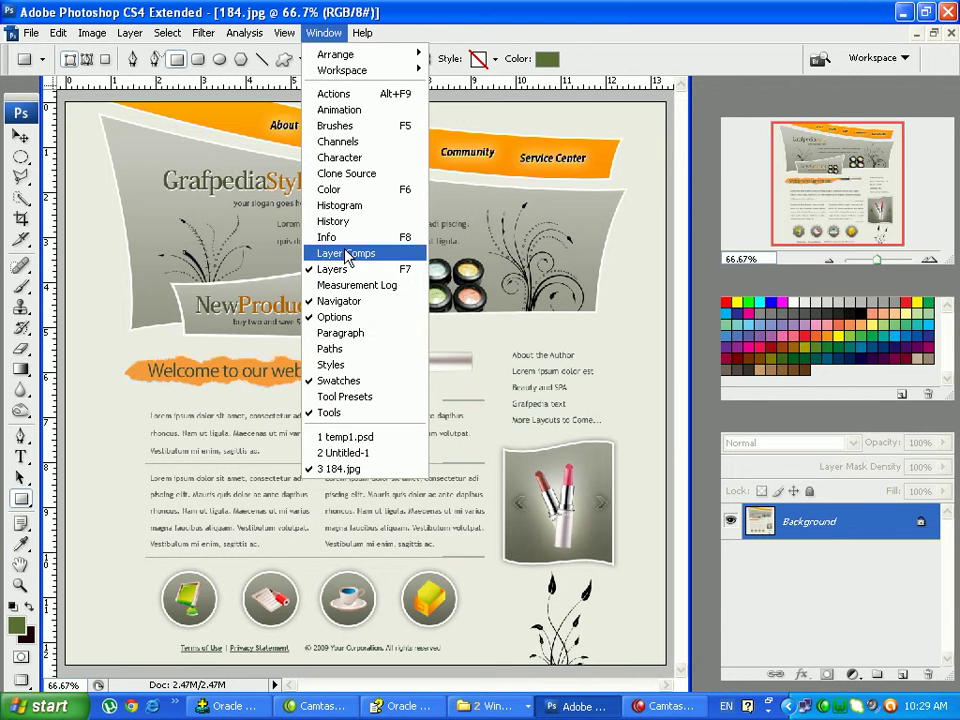
click(366, 453)
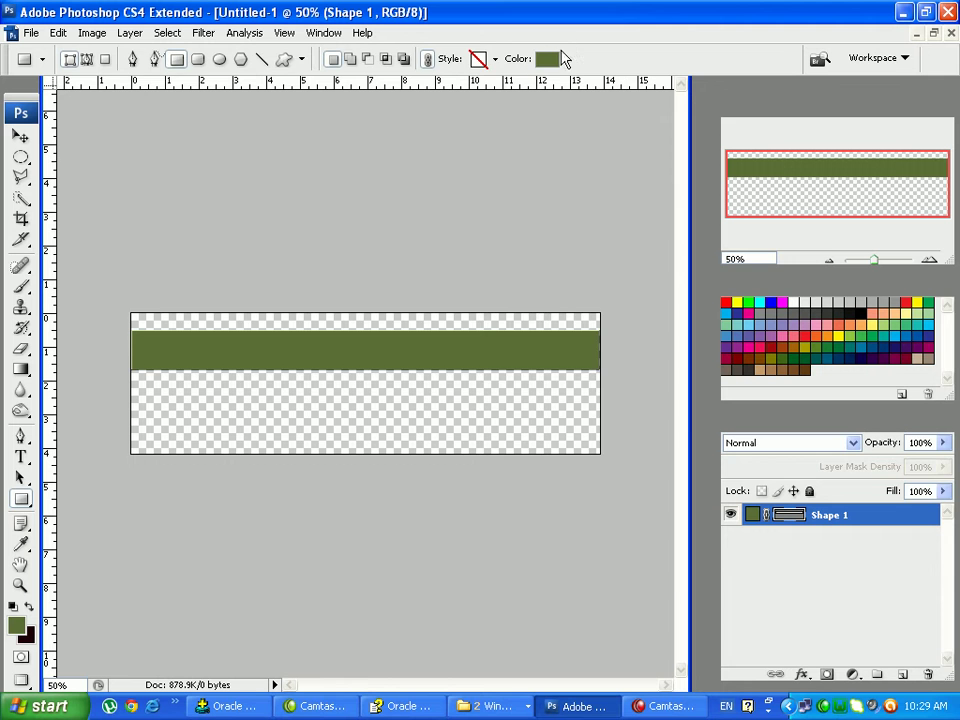
click(550, 58)
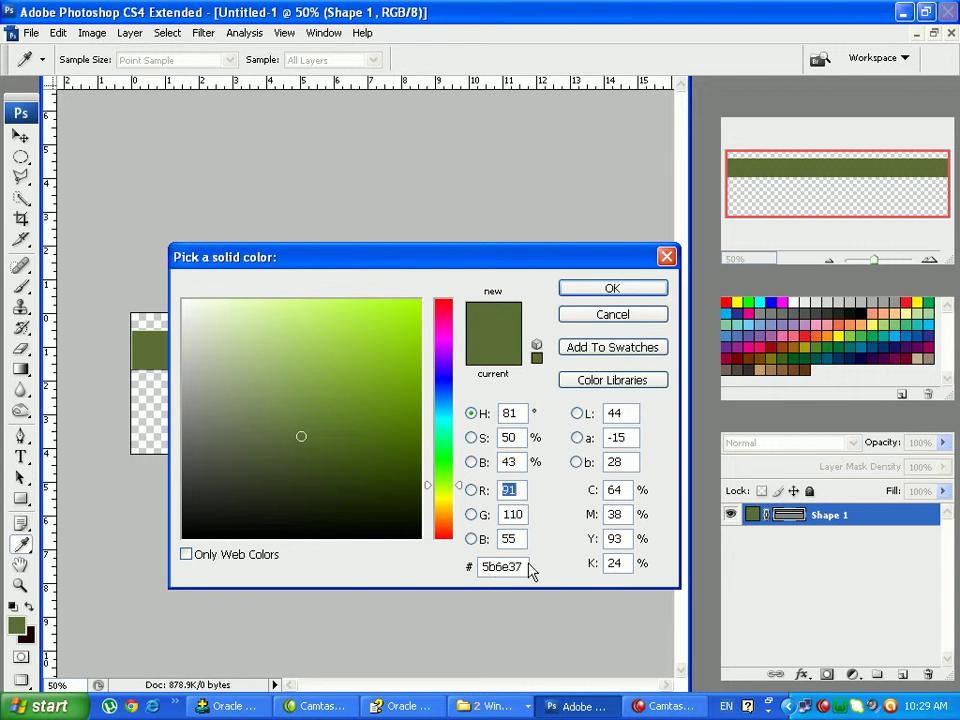
click(522, 566)
key(ctrl+v)
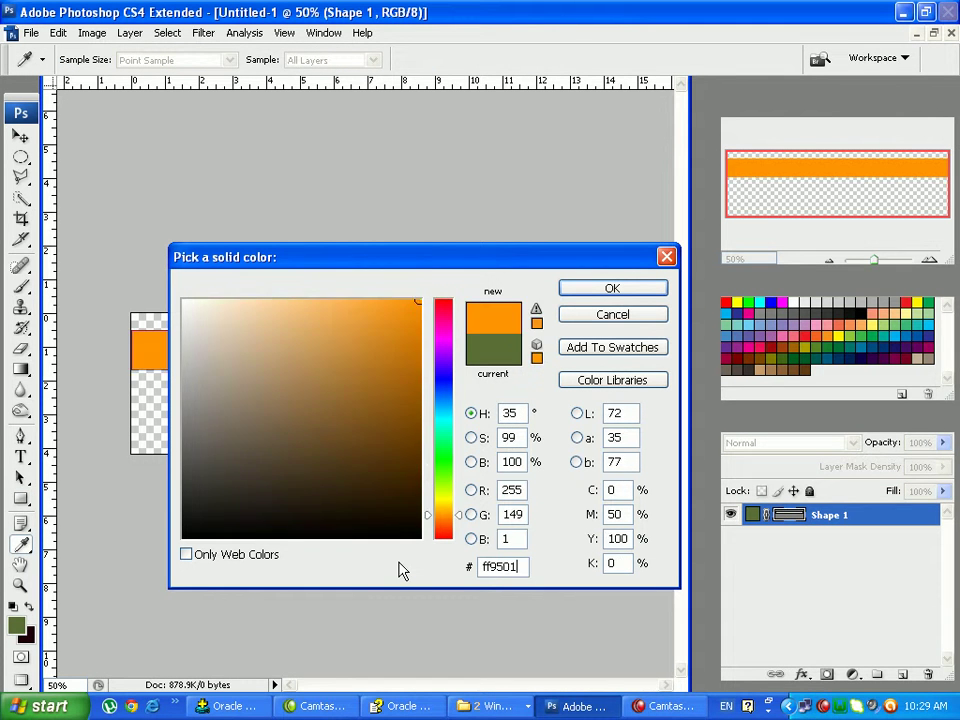
click(618, 289)
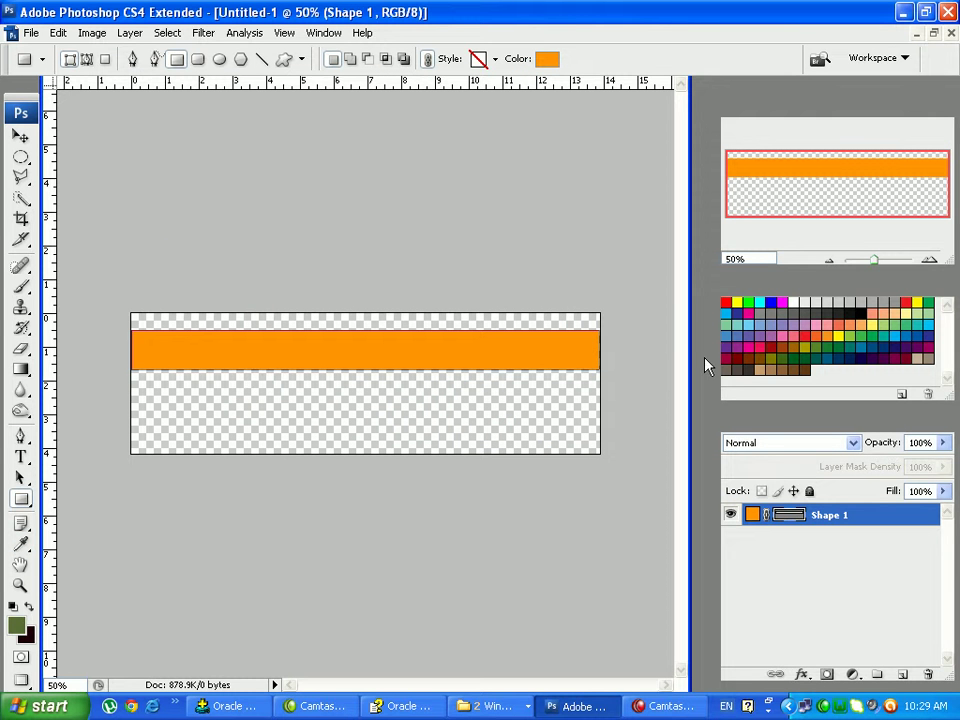
Add anchor points midway along the orange bar's long edges and pull both left corners up above the canvas to form a curve
click(22, 440)
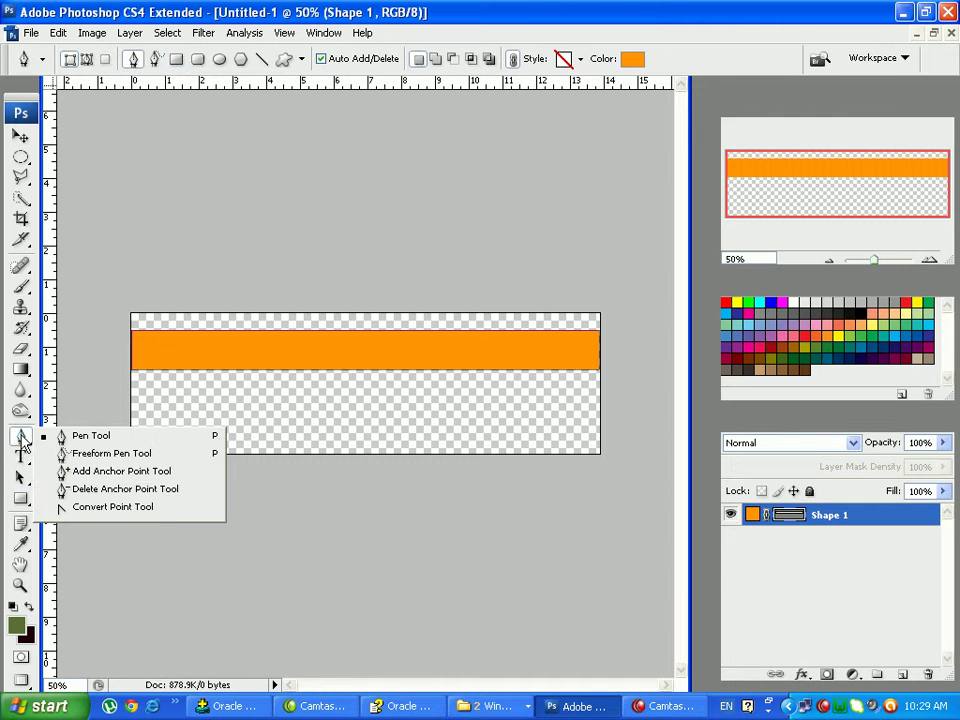
click(103, 474)
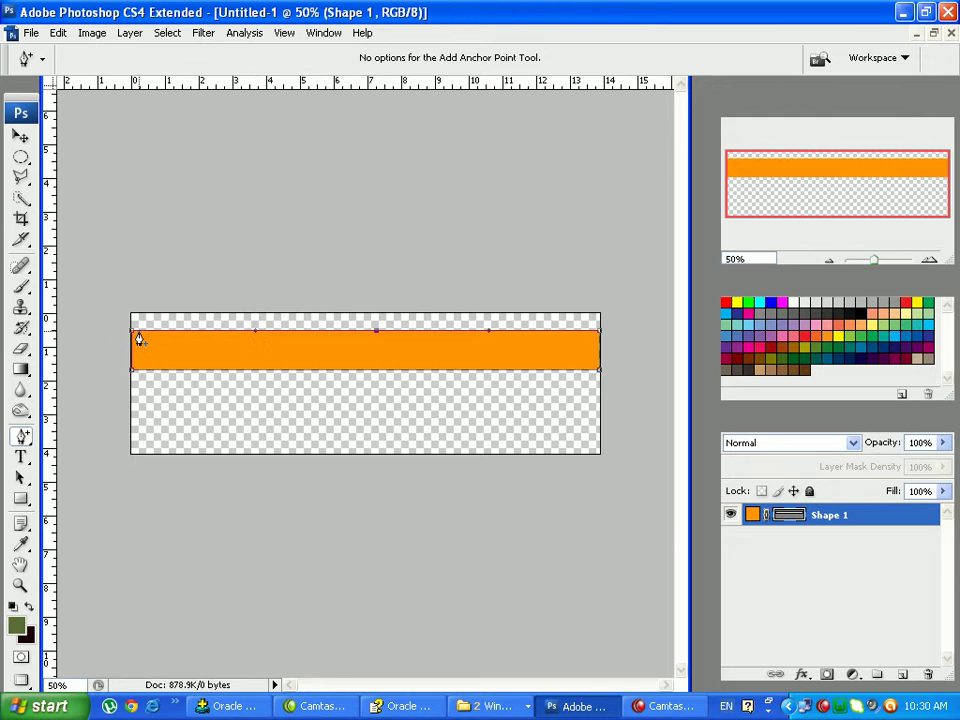
drag(132, 336, 156, 236)
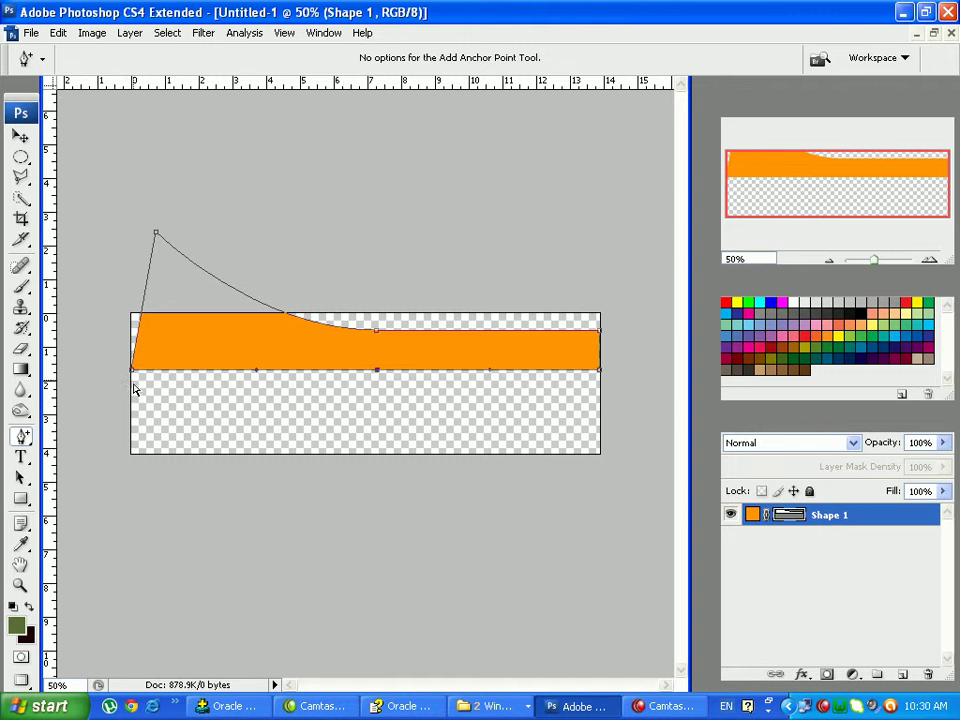
drag(133, 372, 139, 276)
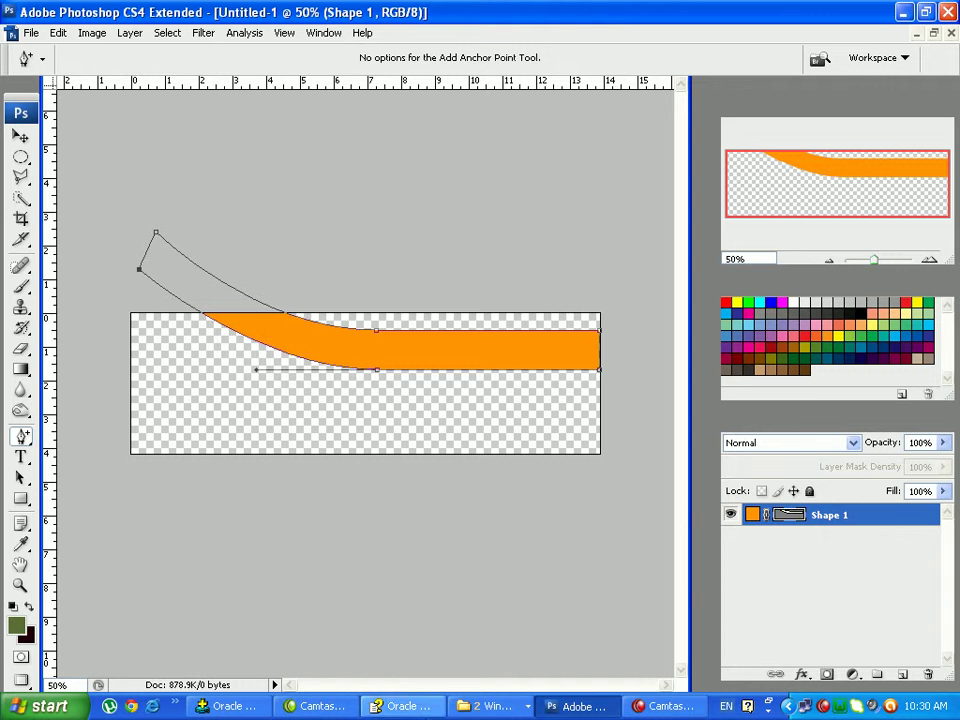
Check the bar's curve in layout image 184, and in Photoshop lower both right corners of the orange bar slightly
click(480, 708)
click(506, 655)
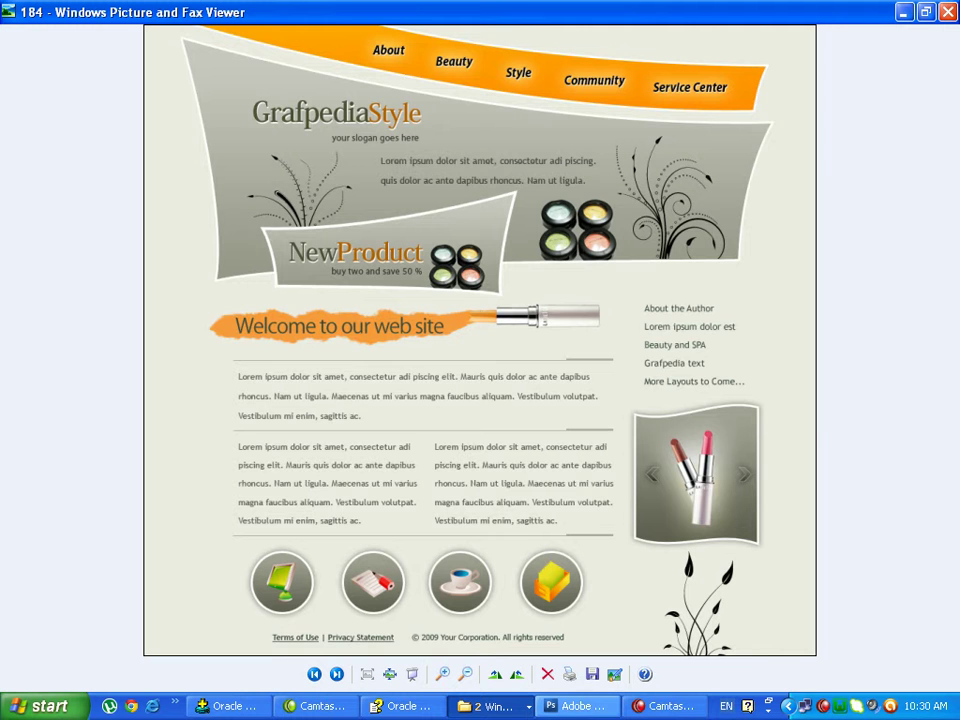
click(575, 708)
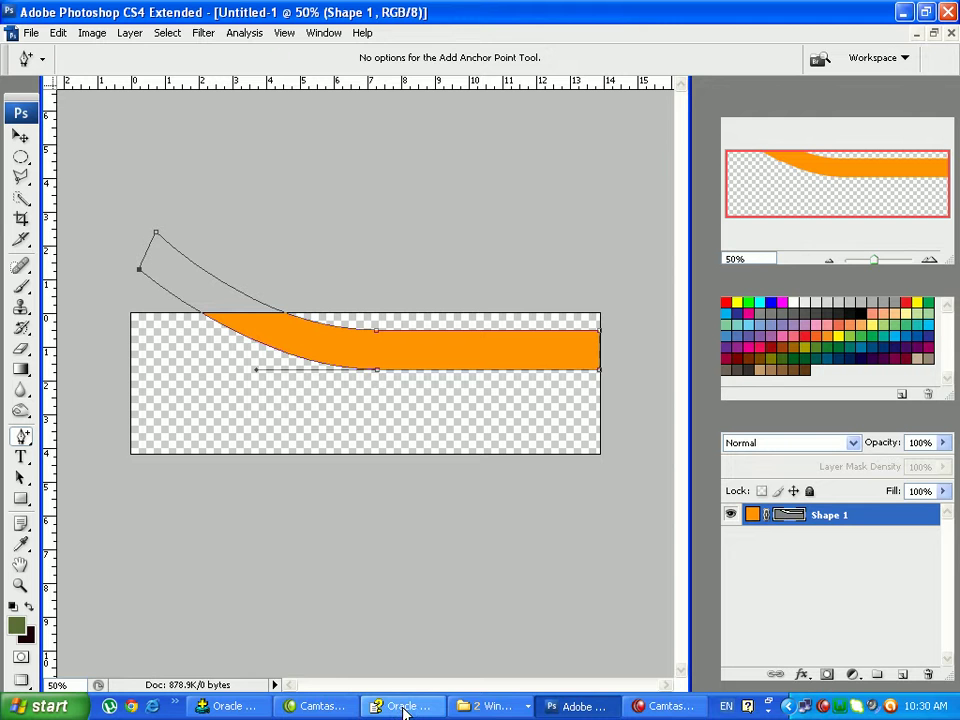
click(490, 706)
click(485, 656)
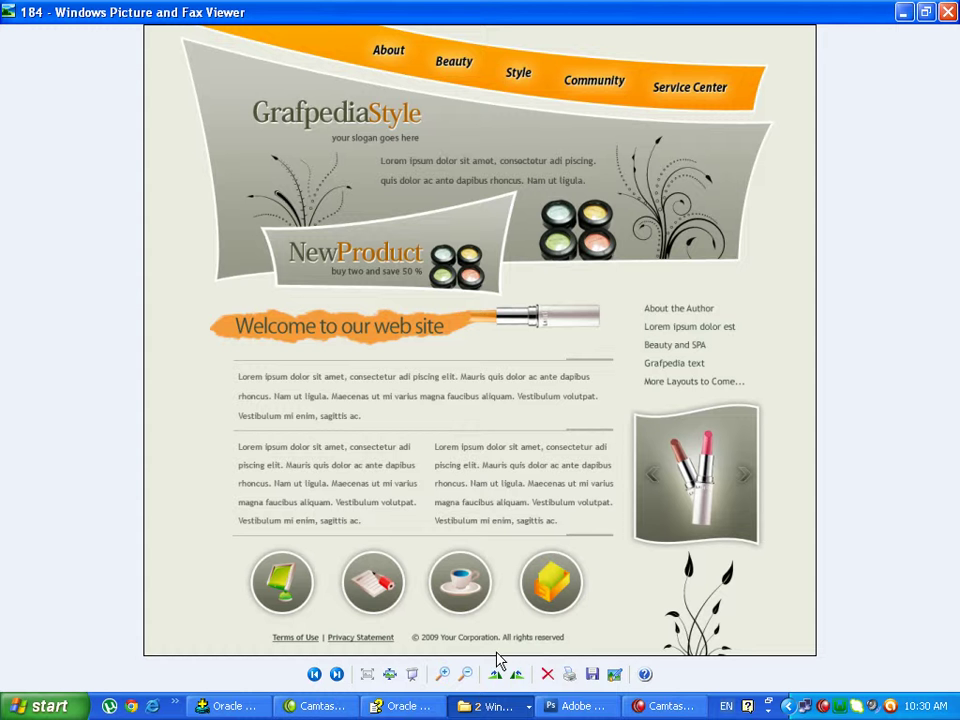
click(580, 706)
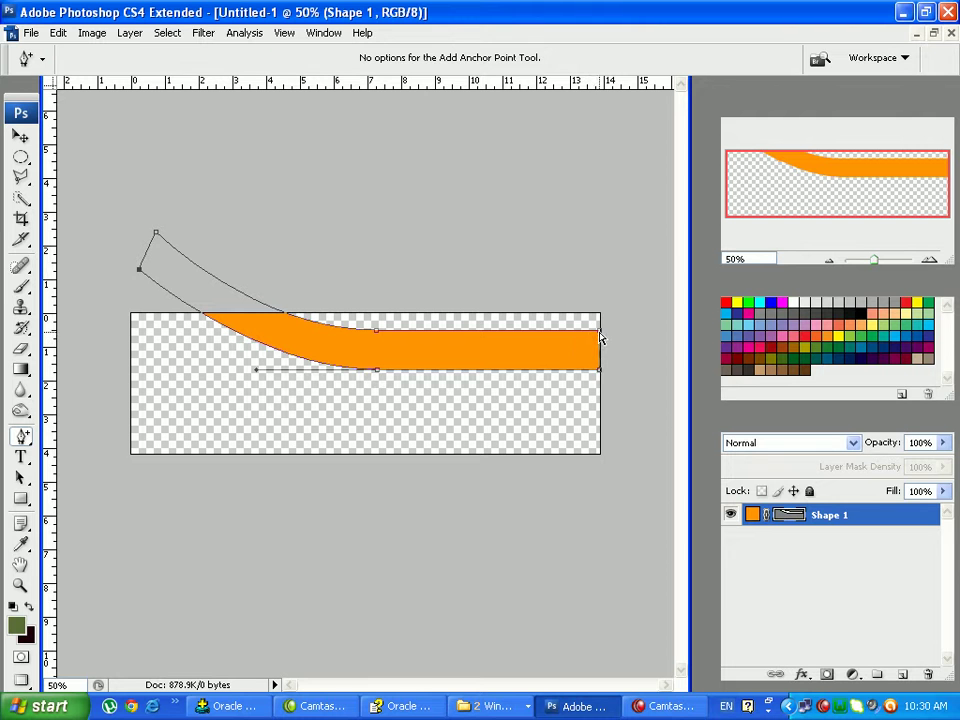
drag(604, 343, 601, 389)
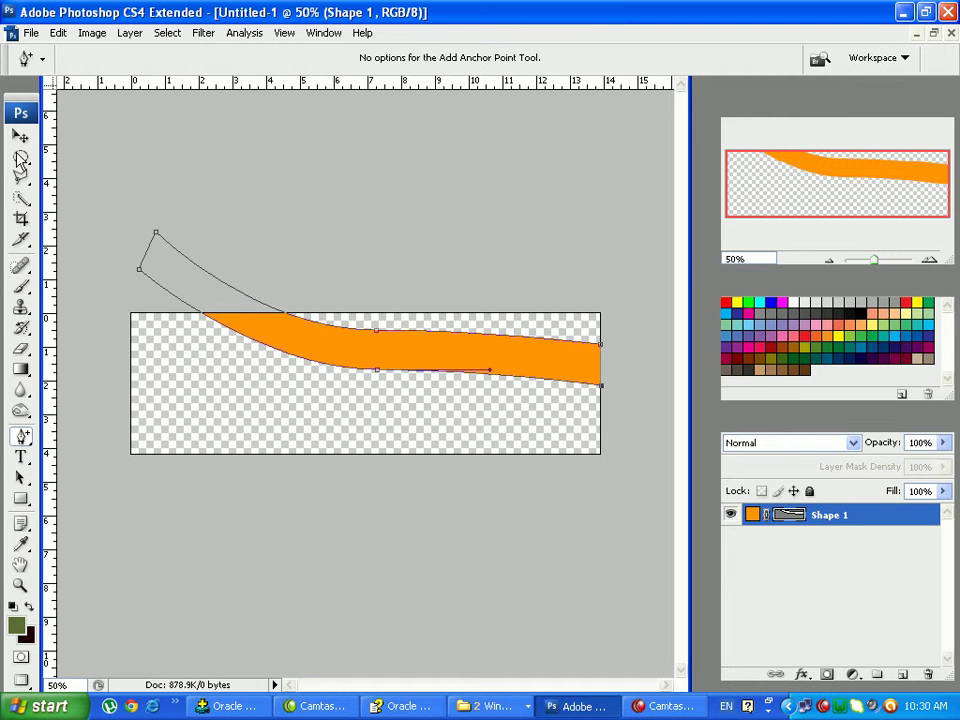
Move the curved orange shape straight down by about 45 pixels
click(22, 138)
key(Down)
key(Down)
key(Down)
key(Down)
key(Down)
key(Down)
key(Down)
key(Down)
key(Down)
key(Down)
key(Down)
key(Down)
key(Down)
key(Down)
key(Down)
key(Down)
key(Down)
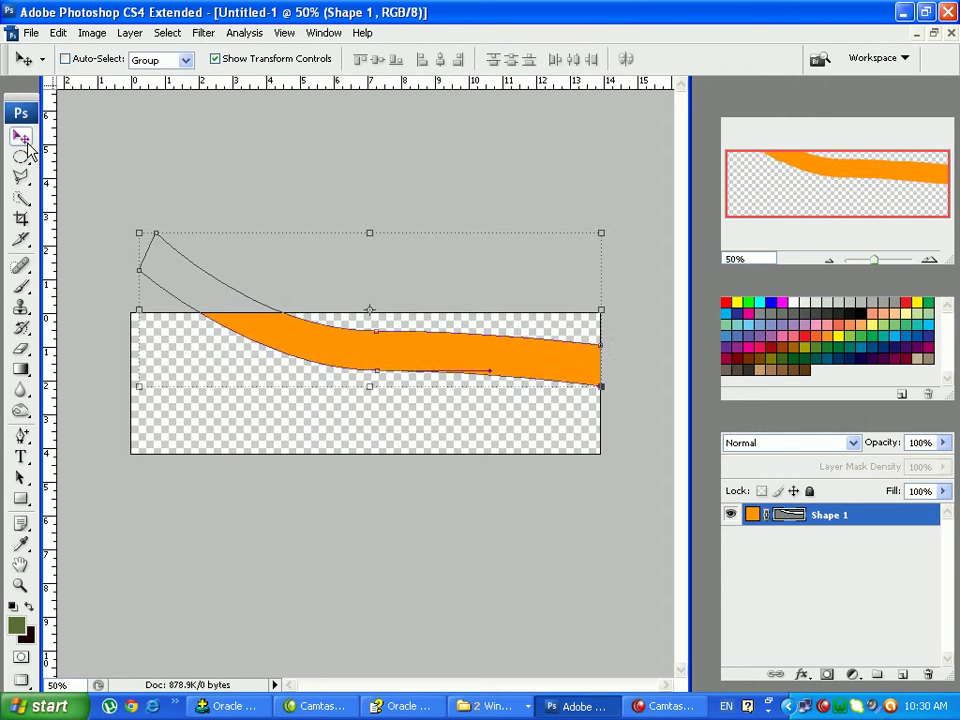
key(Down)
key(Down)
key(Down)
key(Down)
key(Down)
key(Down)
key(Down)
key(Down)
key(Down)
key(Down)
key(Down)
key(Down)
key(Down)
key(Down)
key(Down)
key(Down)
key(Down)
key(Down)
key(Down)
key(Down)
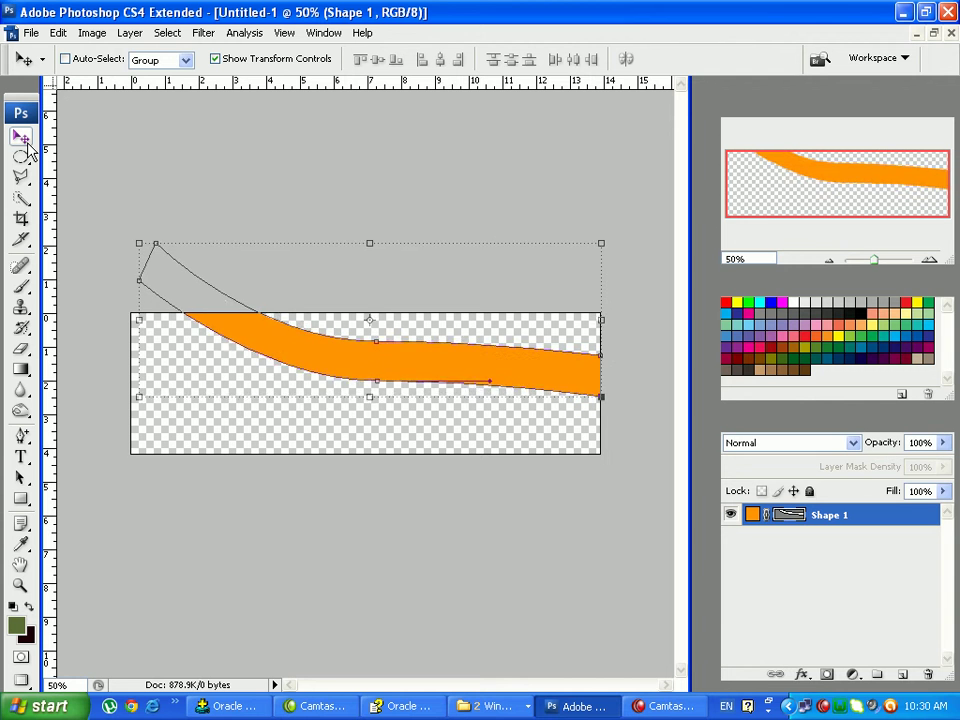
key(Down)
key(Down)
key(Down)
key(Down)
key(Down)
key(Down)
key(Down)
key(Down)
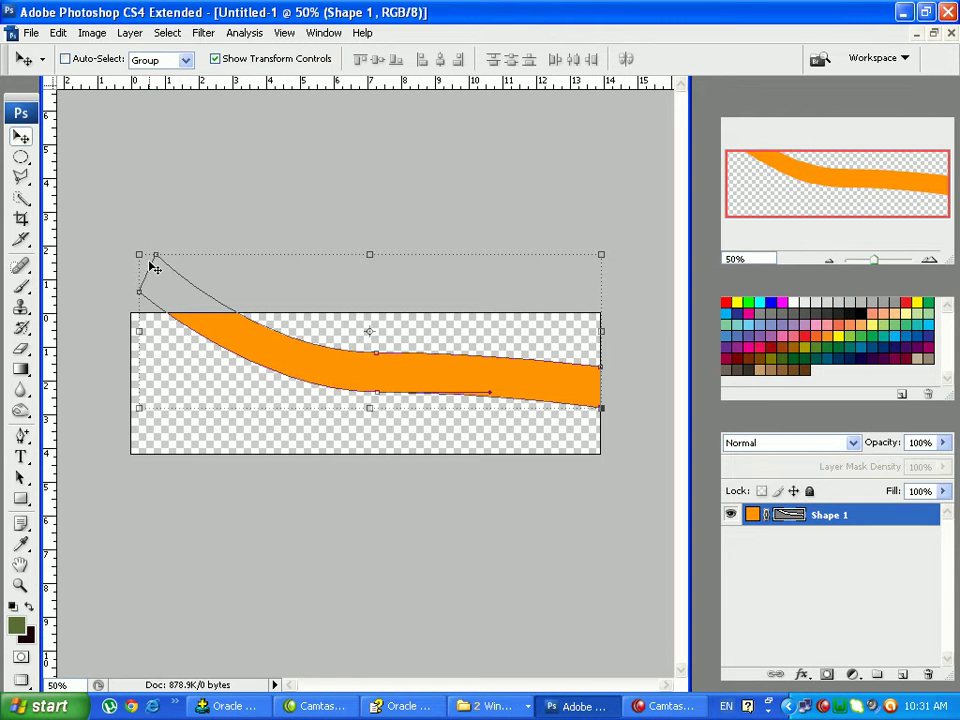
Review the navigation bar in layout image 184, and in Photoshop rotate the orange shape by 0.4° and apply the transformation
click(395, 706)
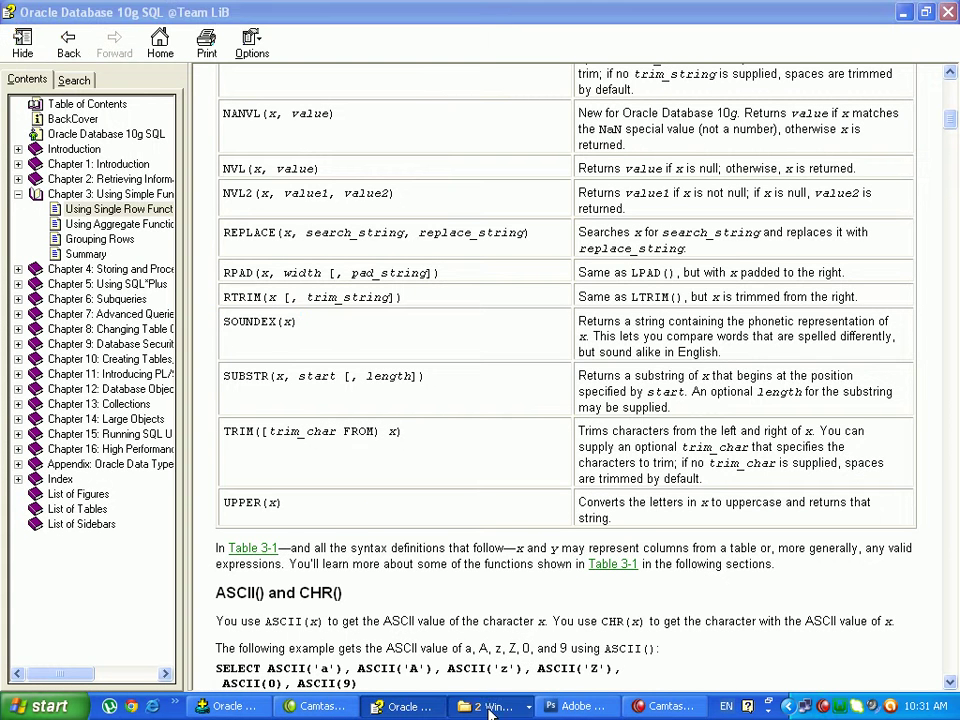
click(490, 706)
click(377, 490)
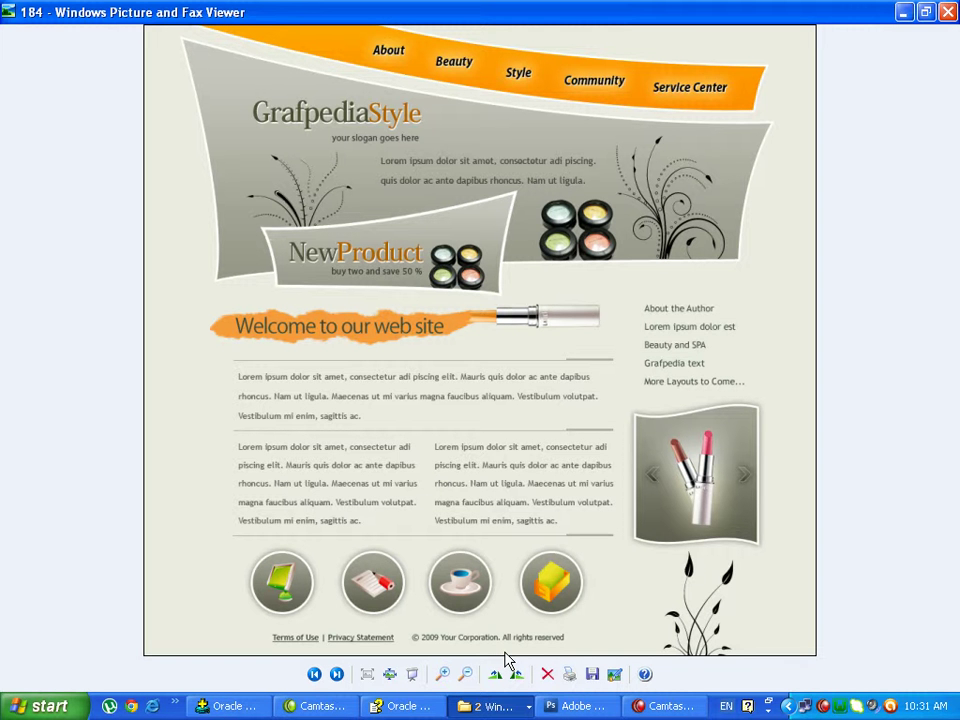
click(575, 706)
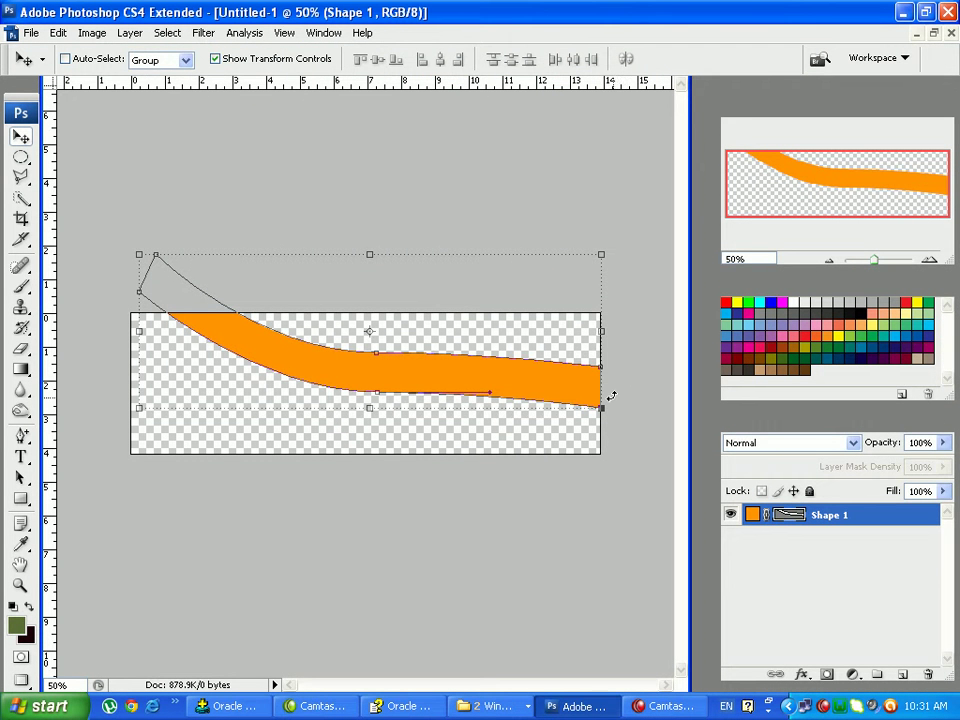
mouse_move(611, 396)
mouse_down()
mouse_move(598, 428)
mouse_move(602, 394)
mouse_up()
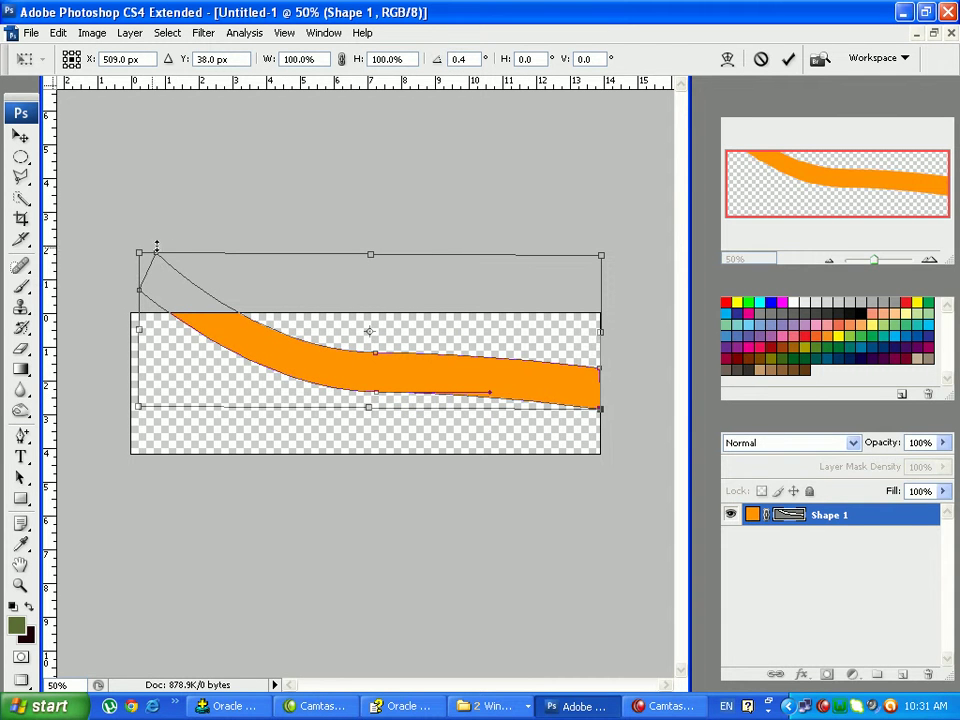
drag(155, 253, 174, 242)
key(ctrl+z)
click(21, 436)
click(405, 285)
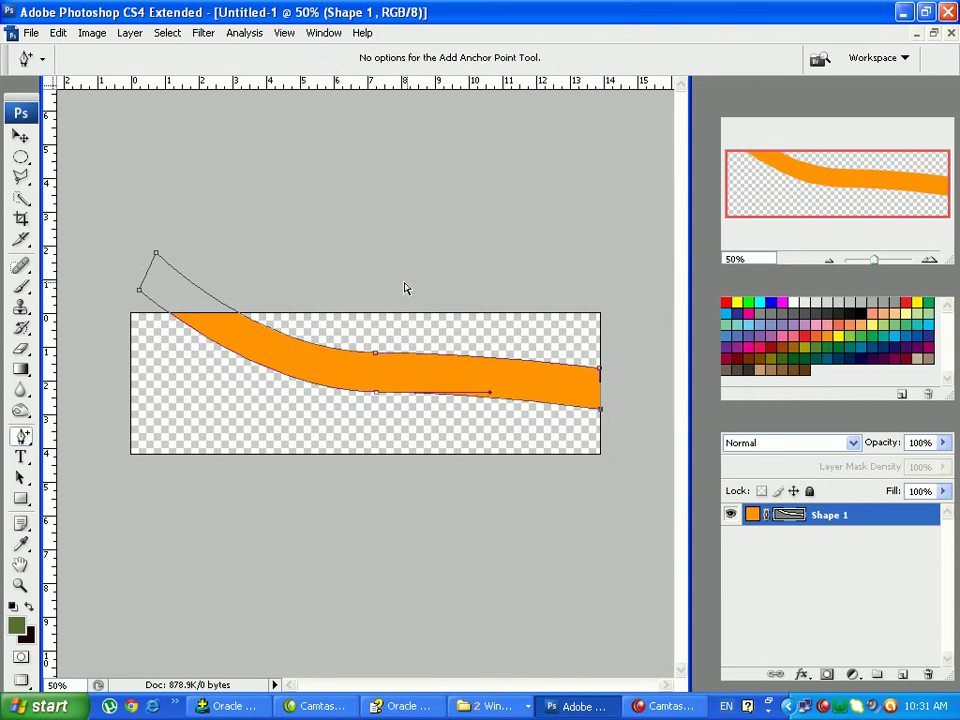
Raise the orange shape's upper-left corner slightly above the canvas, checking the curve against layout image 184
drag(158, 258, 179, 222)
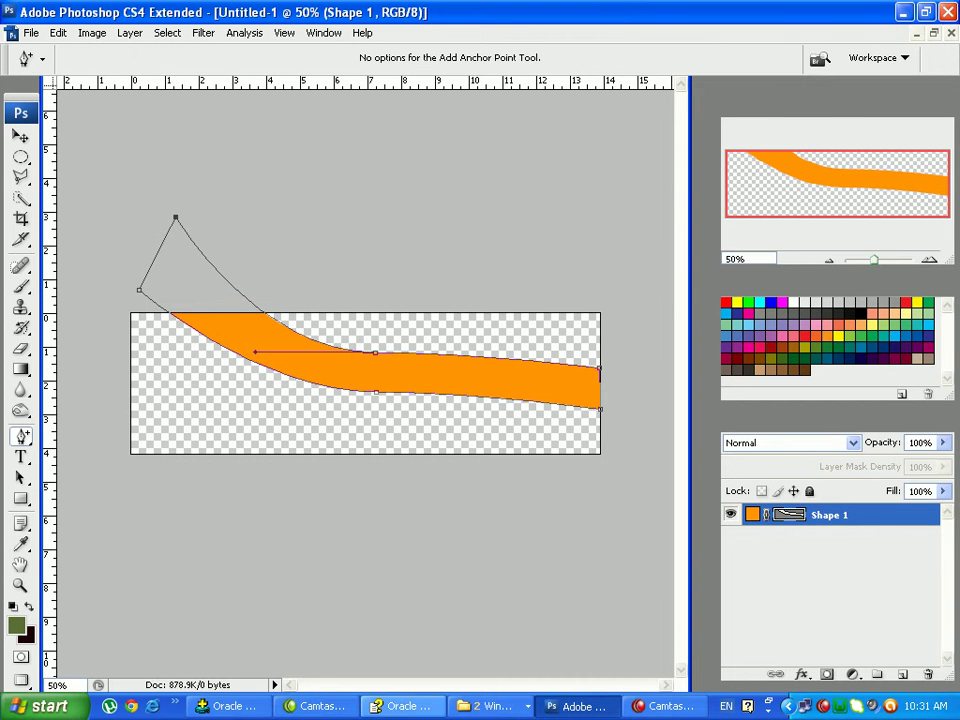
click(380, 707)
click(316, 706)
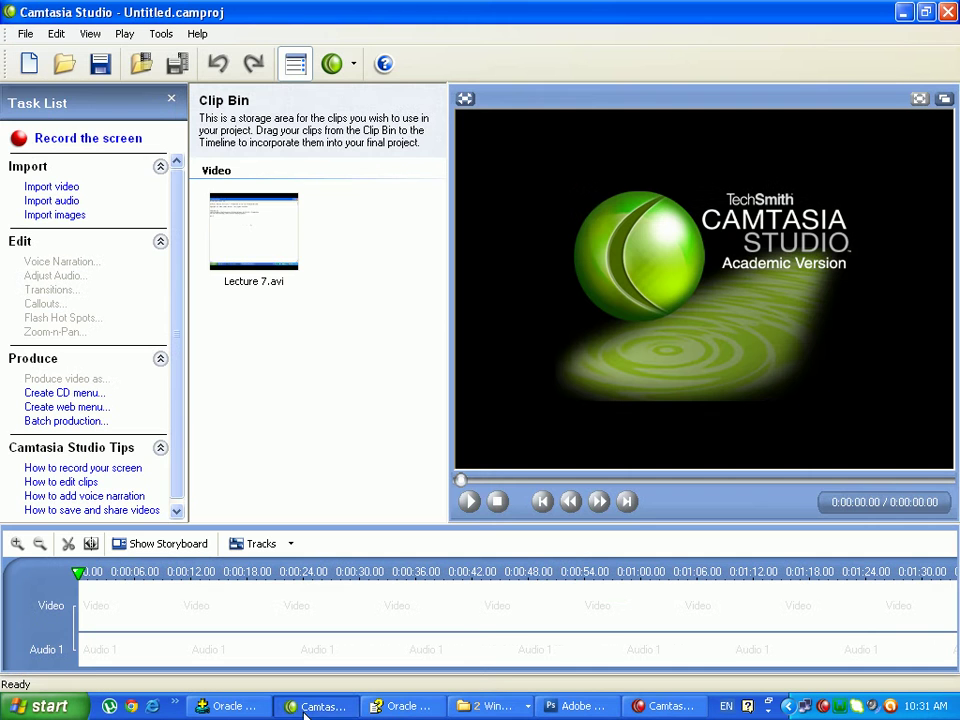
click(507, 692)
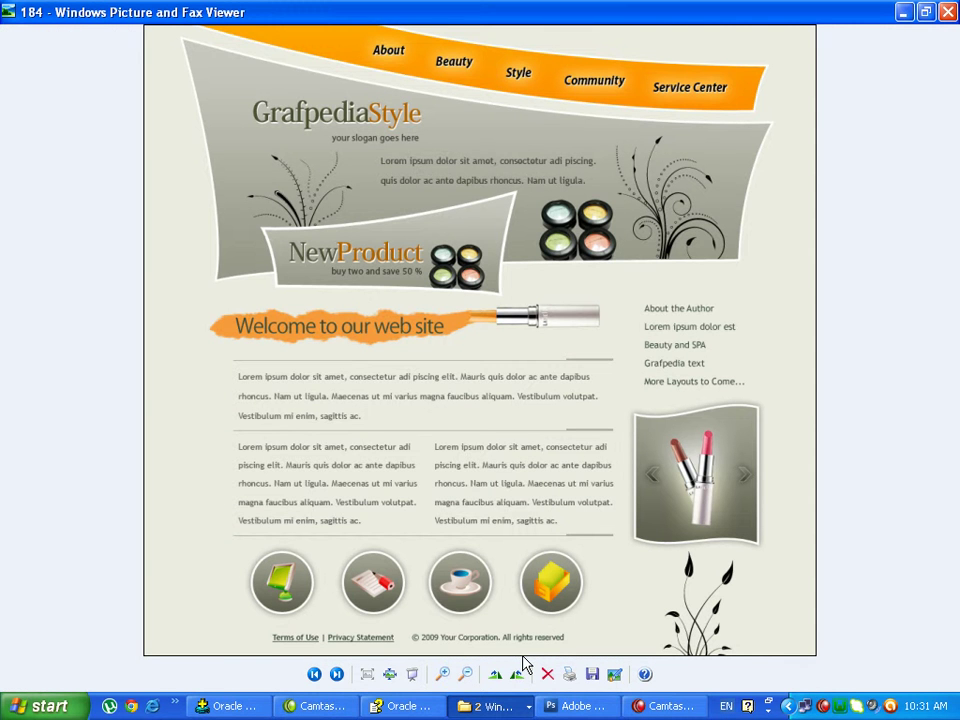
click(579, 712)
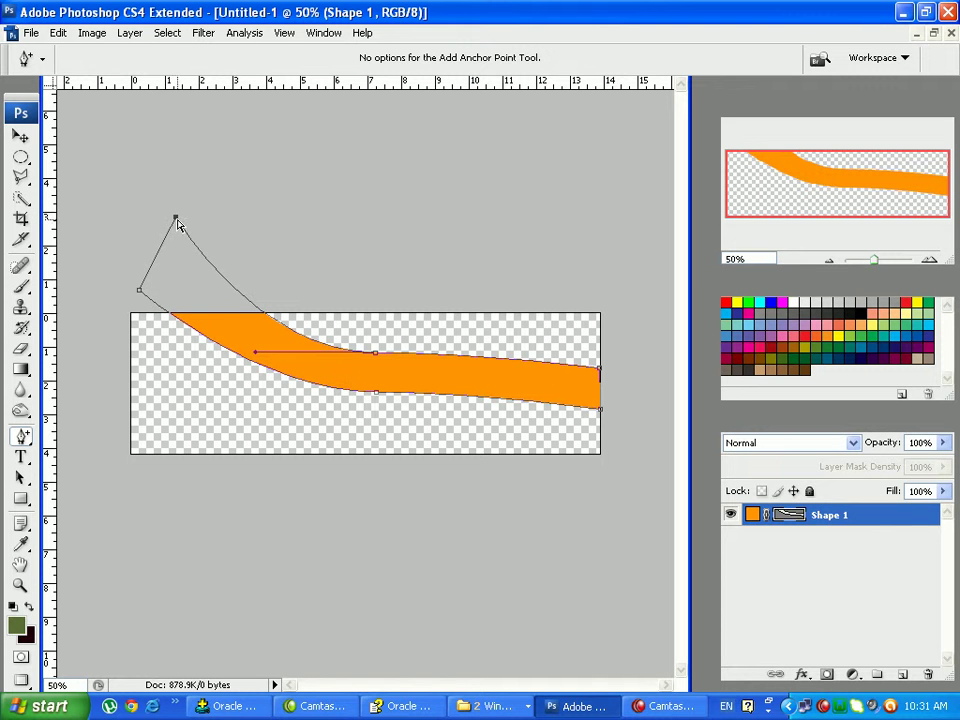
drag(177, 220, 161, 244)
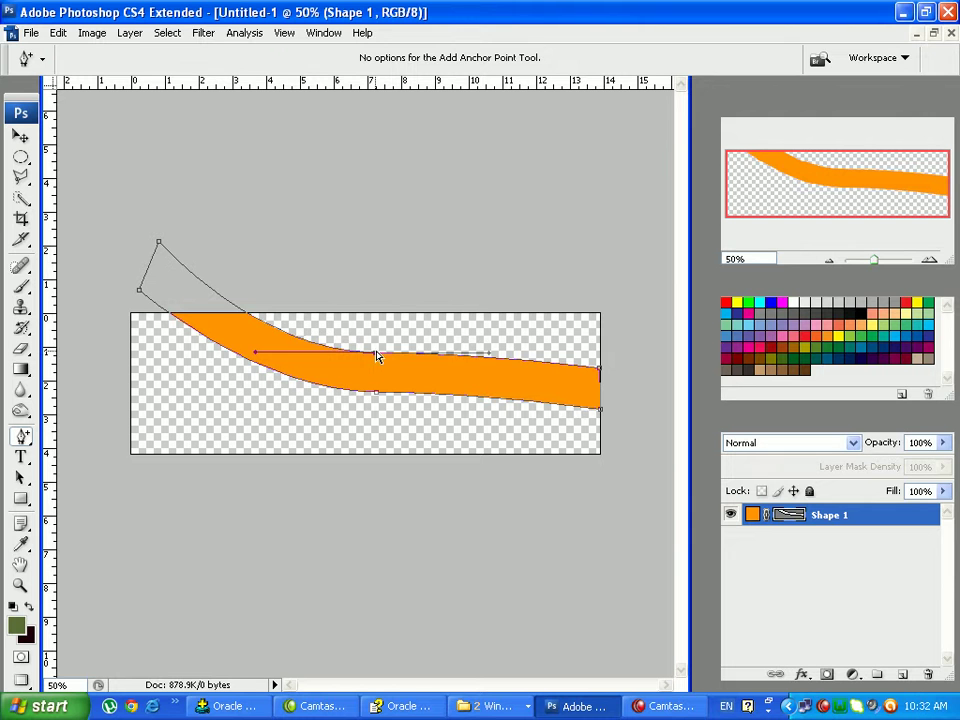
Raise the middle anchor points on both long edges slightly, nudge both left corners upward, and finish editing the path
drag(377, 357, 379, 348)
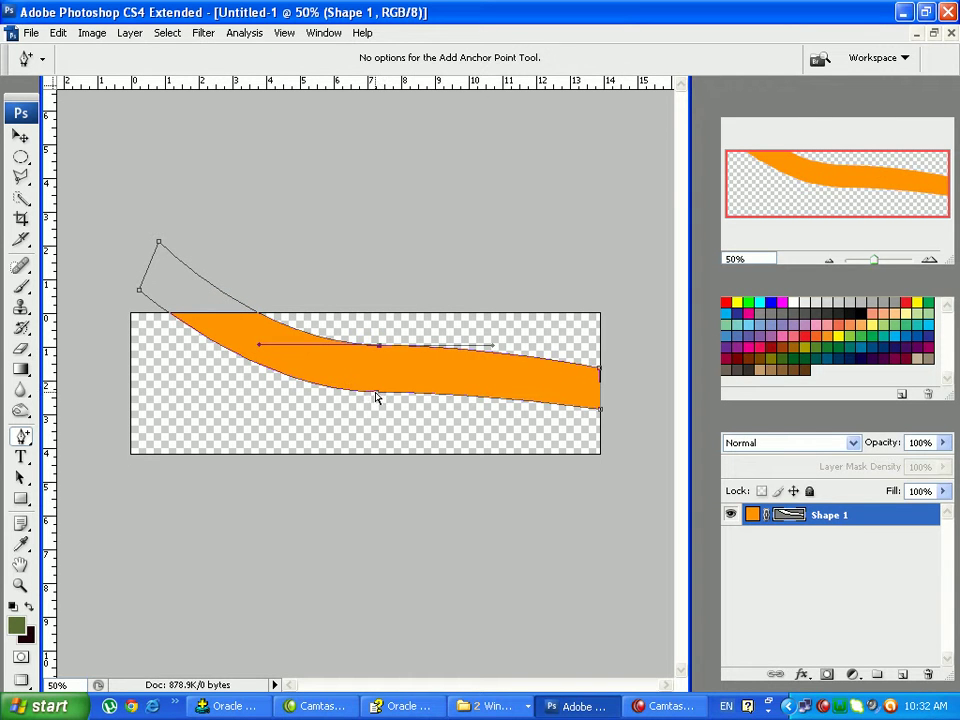
drag(379, 345, 380, 386)
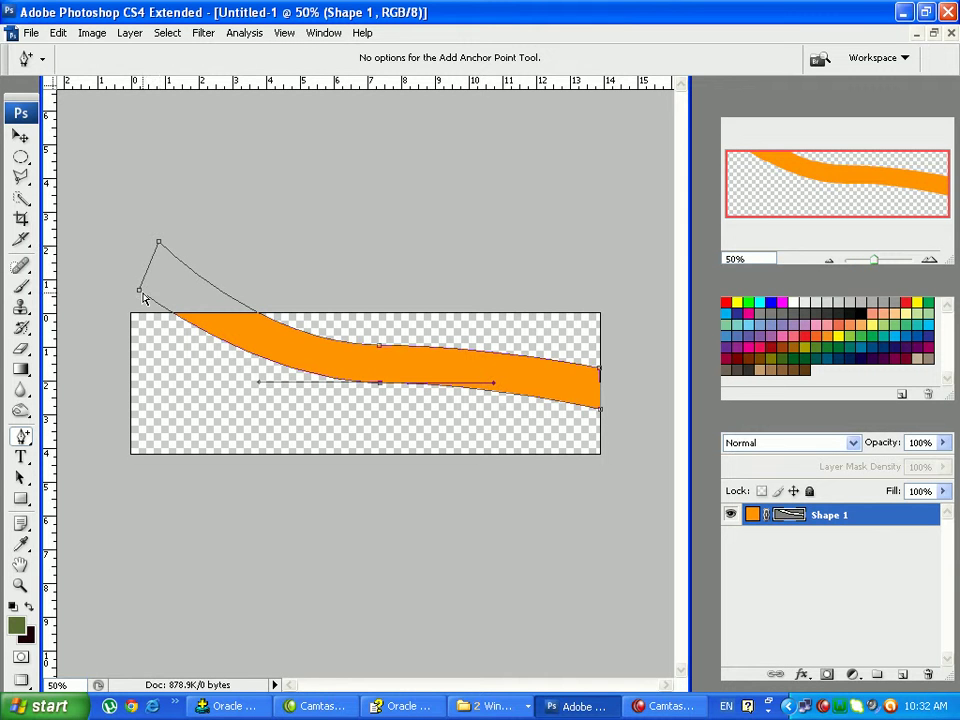
drag(138, 292, 143, 285)
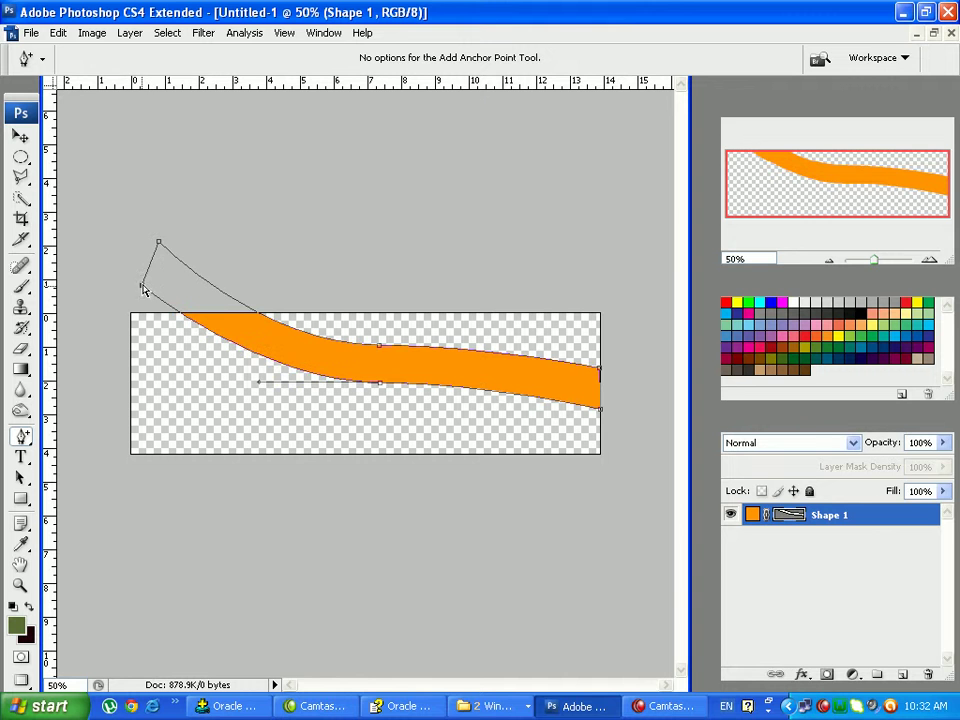
drag(159, 243, 166, 236)
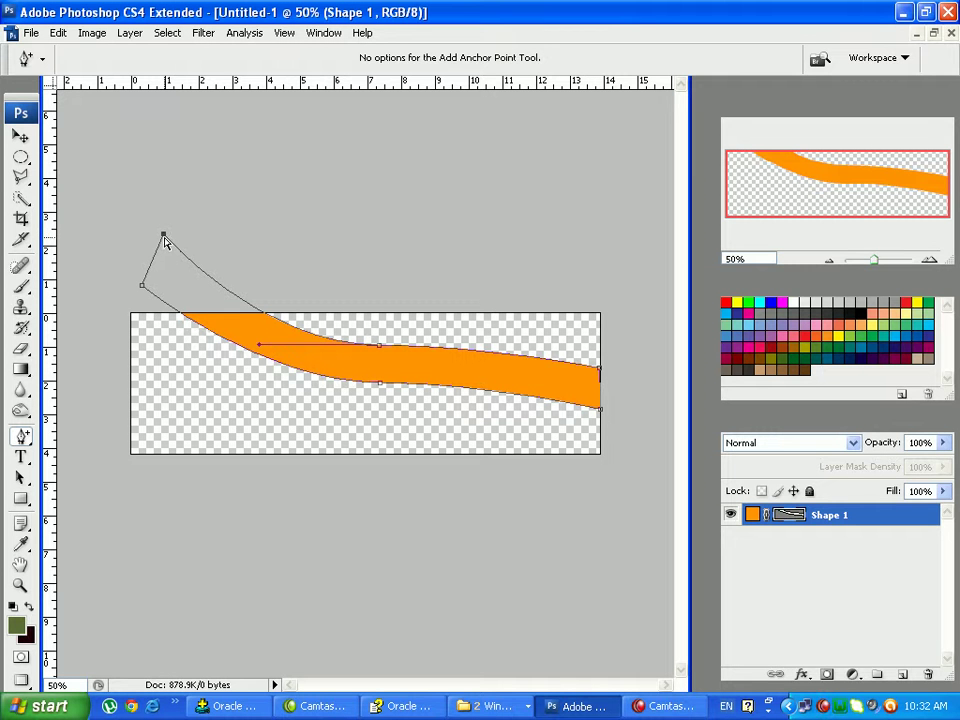
drag(164, 235, 164, 240)
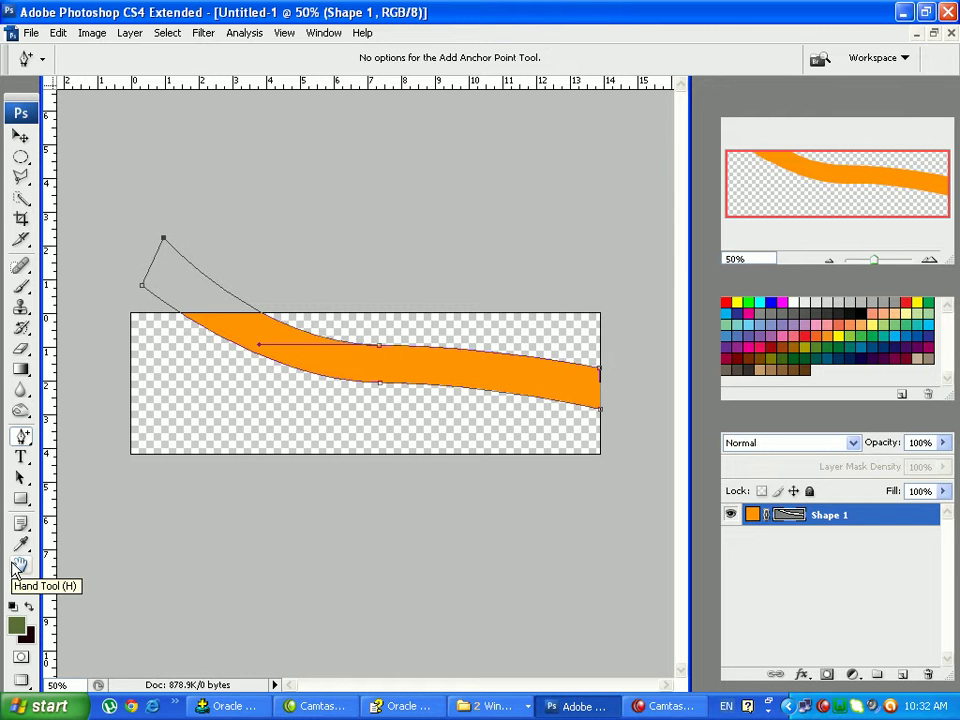
click(21, 479)
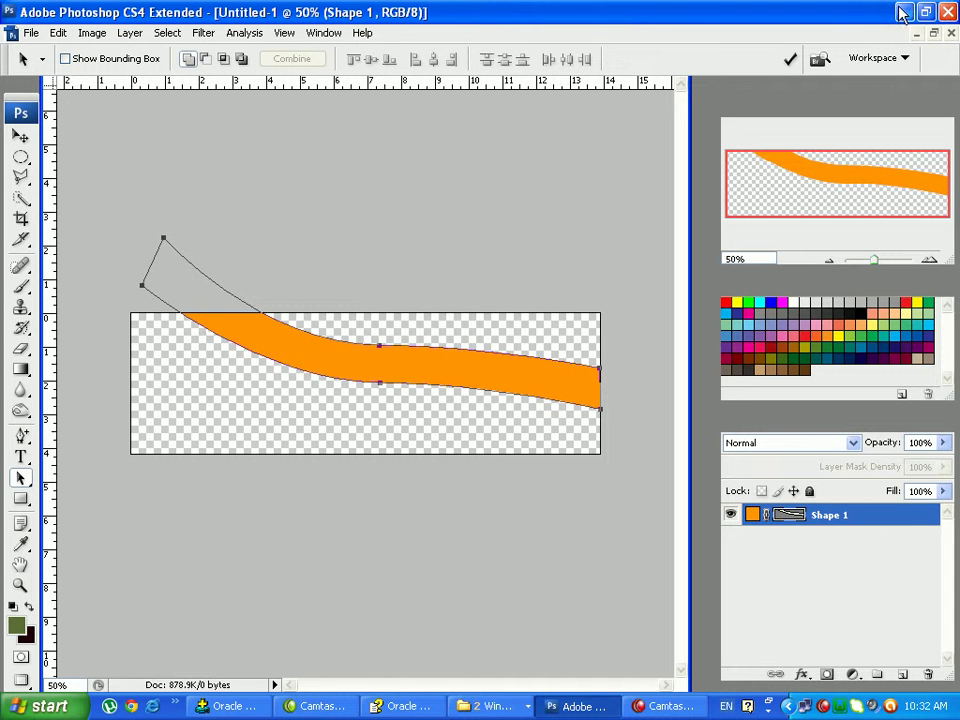
click(790, 59)
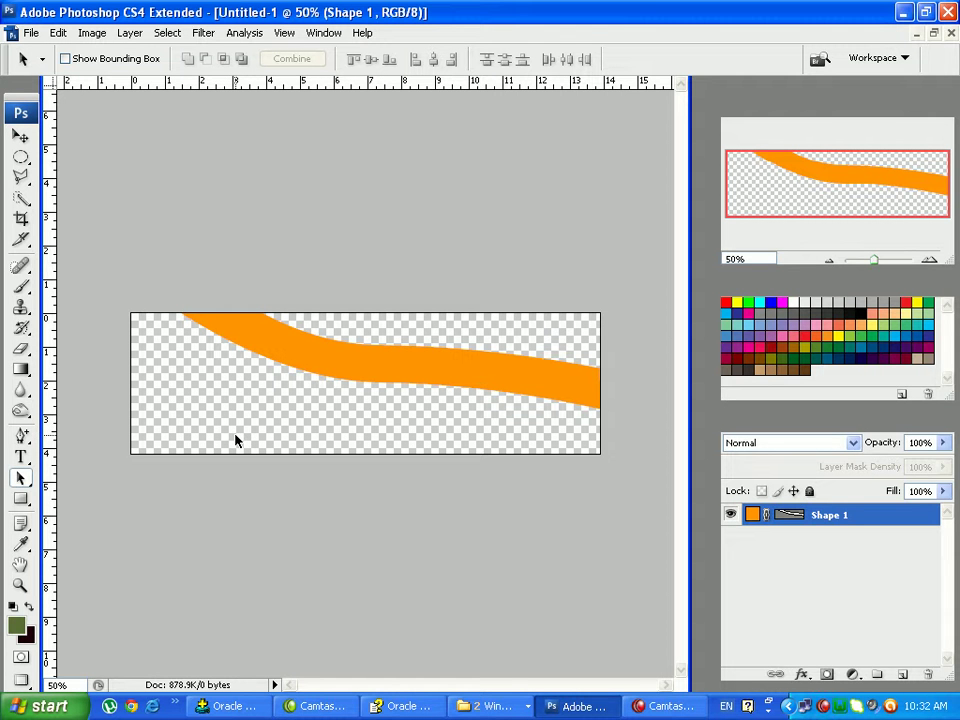
Compare the orange bar with layout image 184 and inspect its right-hand part at 100% zoom
click(492, 707)
click(495, 655)
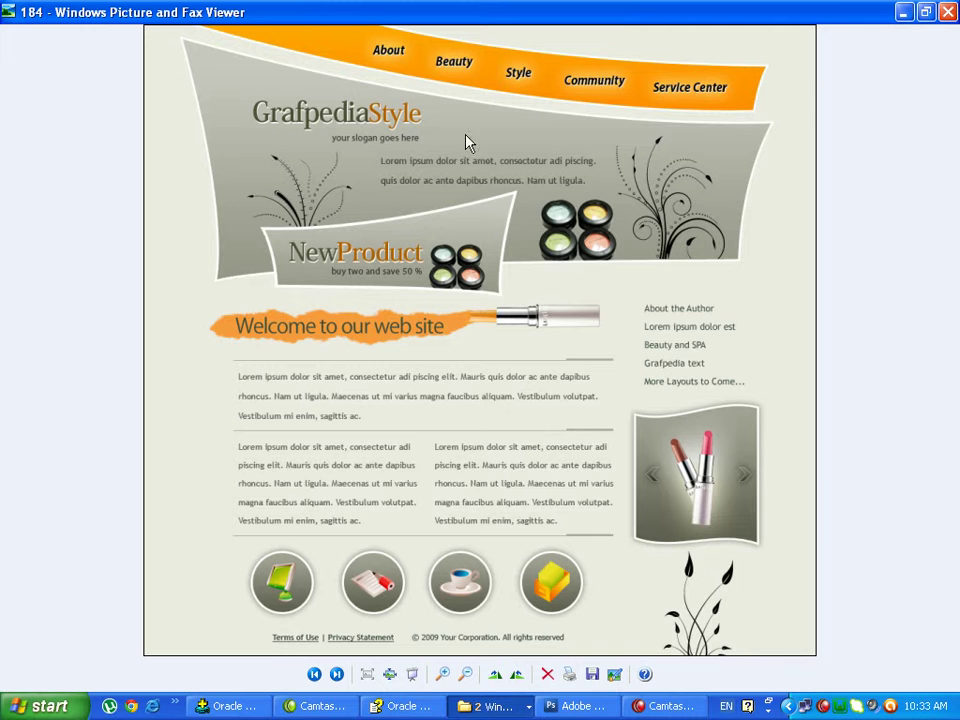
click(572, 706)
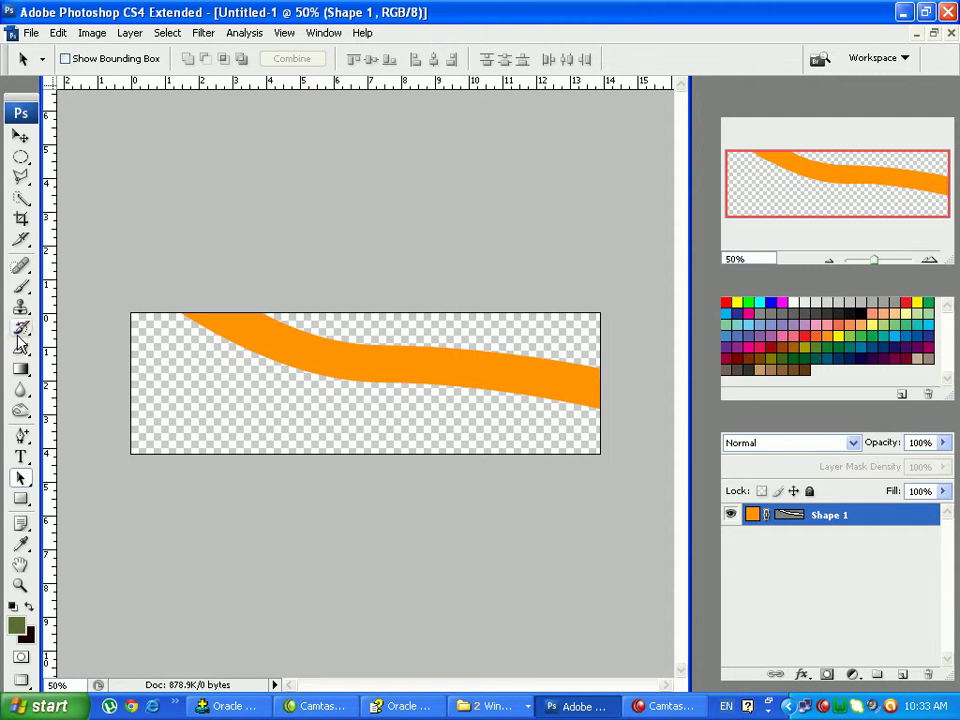
click(748, 259)
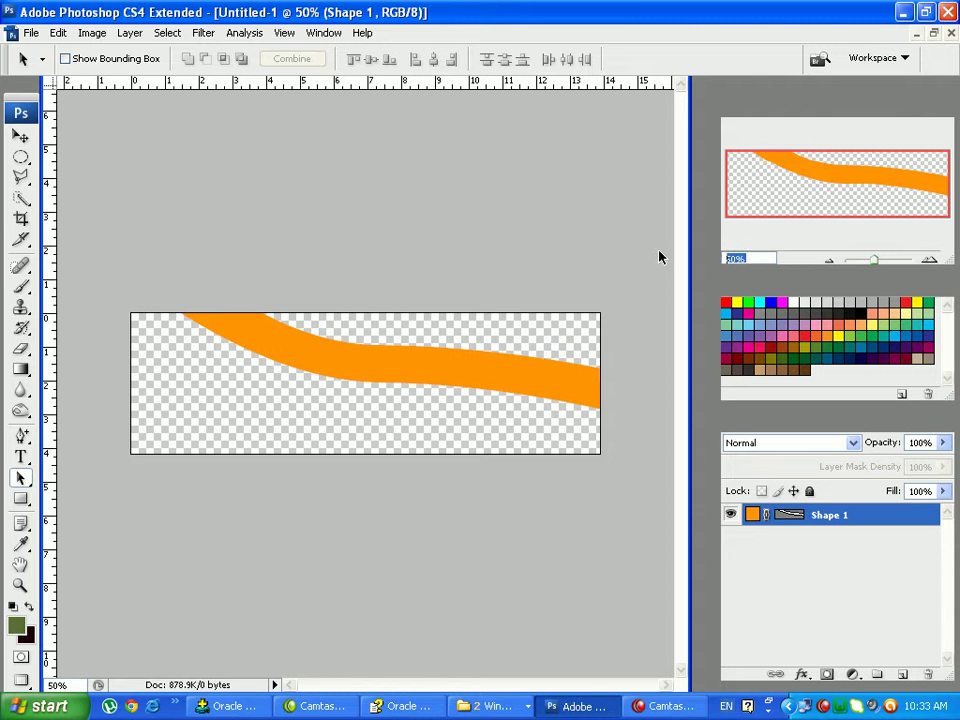
text(100)
key(Return)
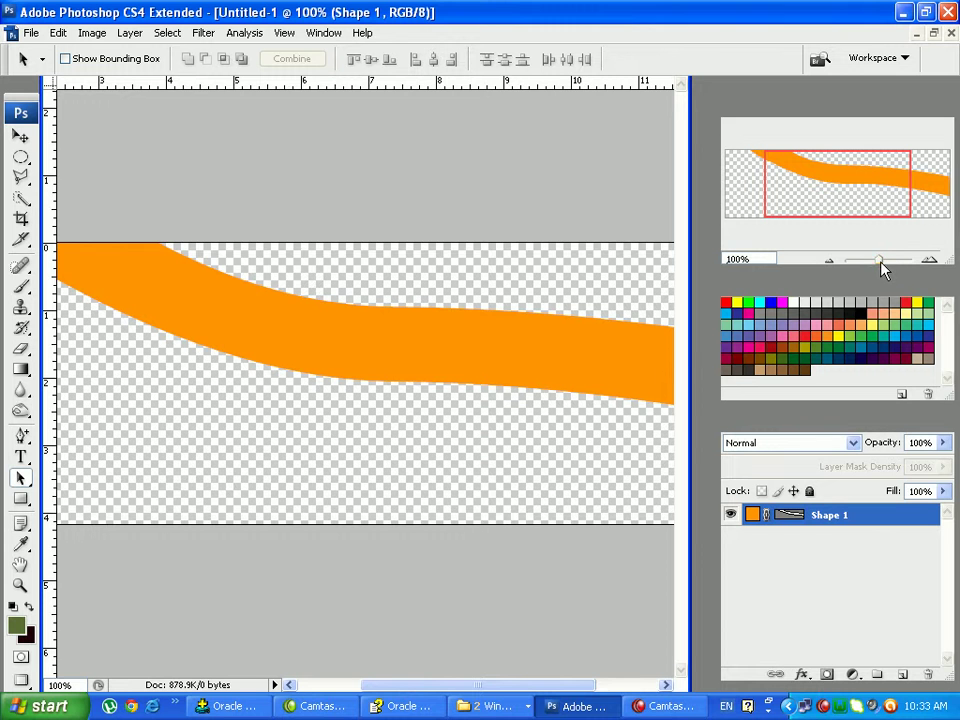
drag(880, 261, 877, 261)
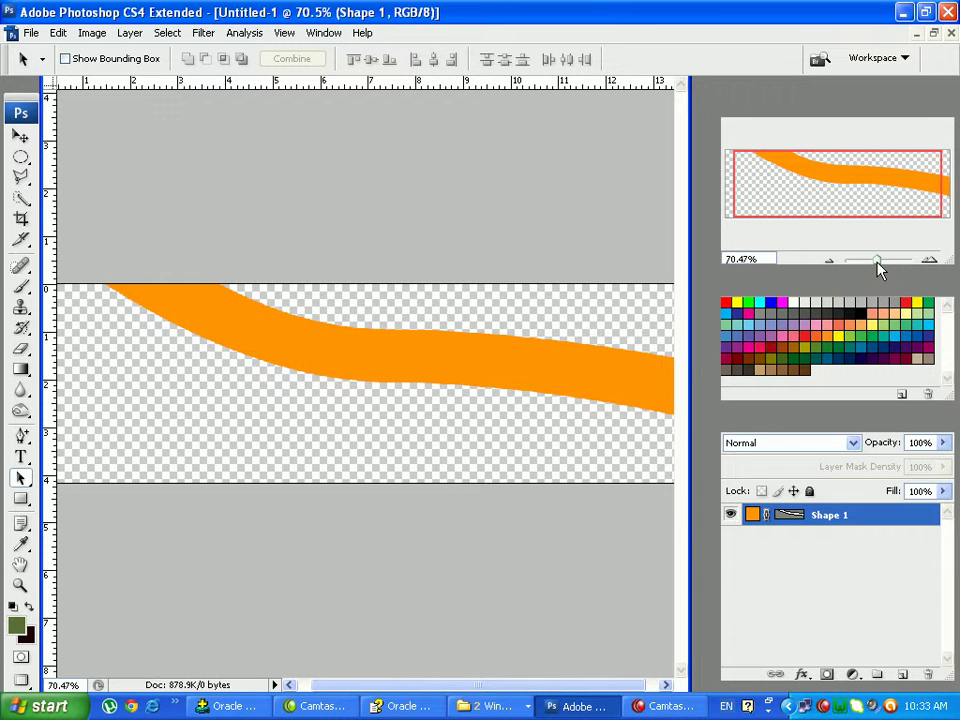
click(929, 260)
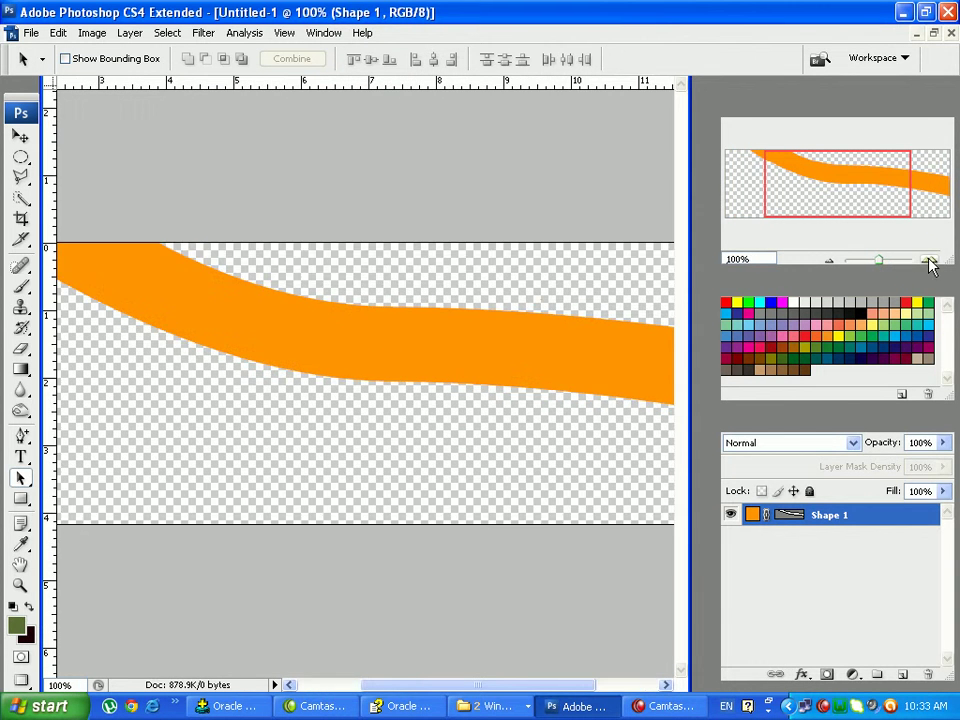
drag(829, 182, 938, 181)
click(20, 136)
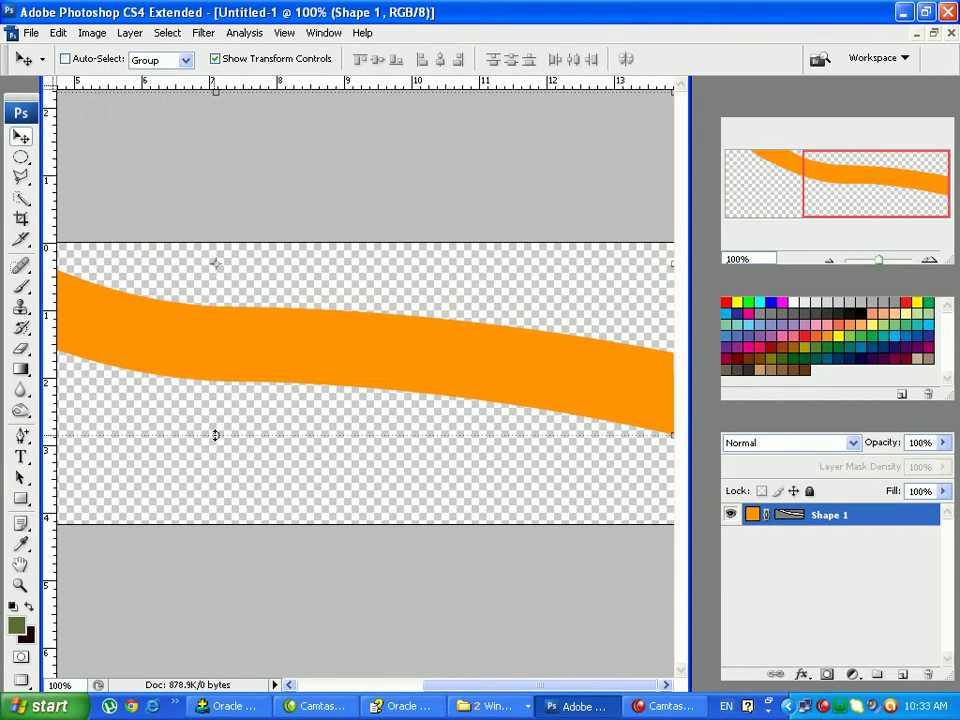
drag(214, 435, 211, 417)
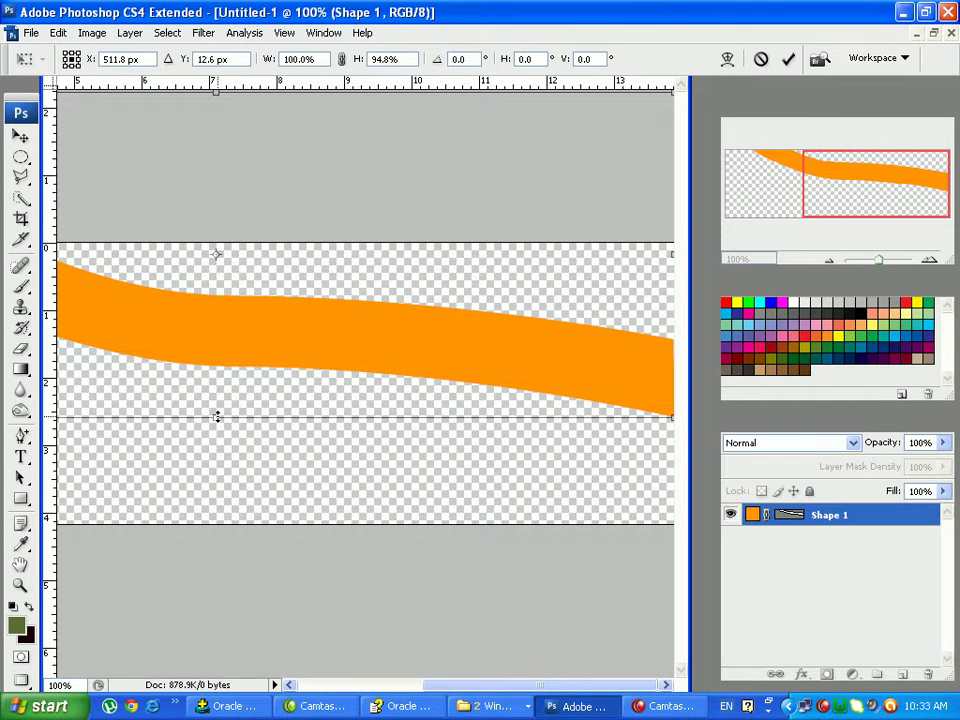
click(761, 59)
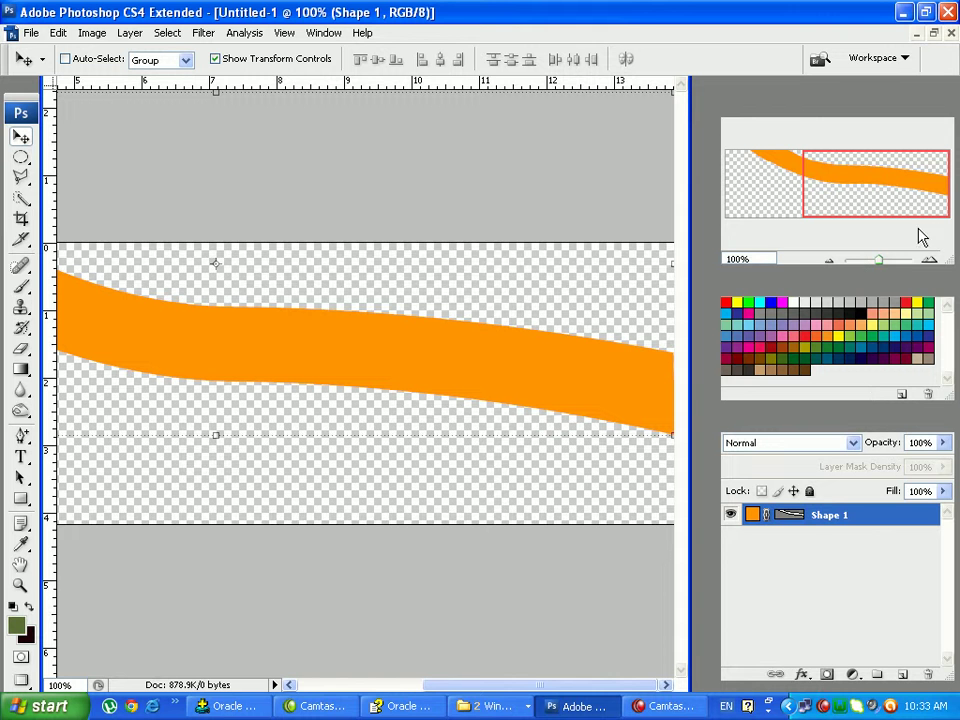
Scale the orange shape's height to 75% from its upper edge, rotate it by 0.4° and apply the transformation
click(829, 262)
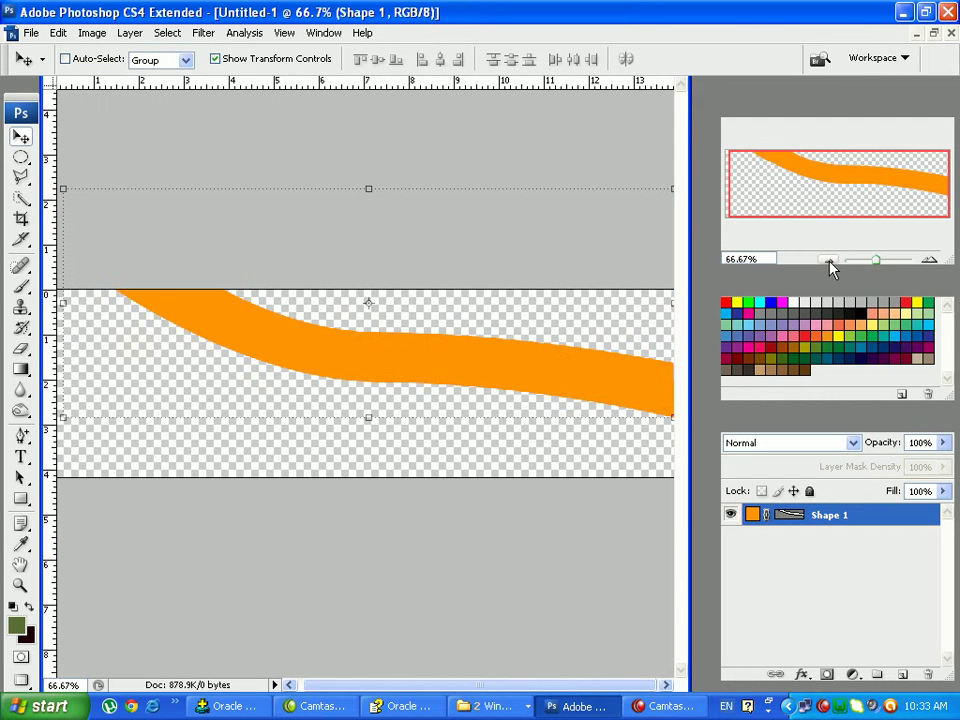
click(368, 189)
drag(368, 189, 348, 246)
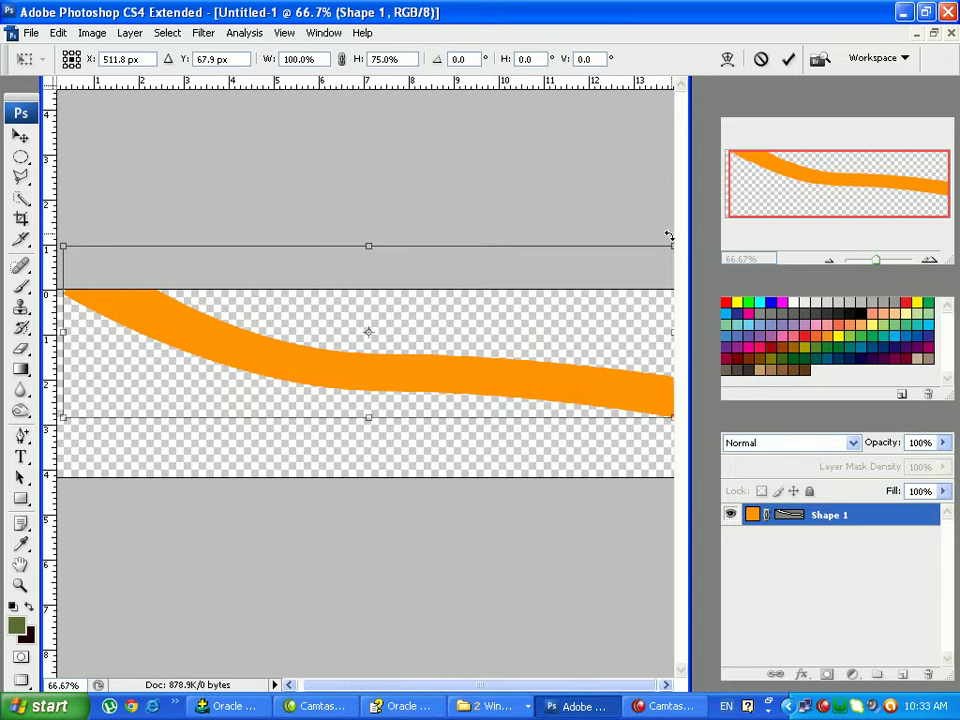
drag(672, 238, 676, 236)
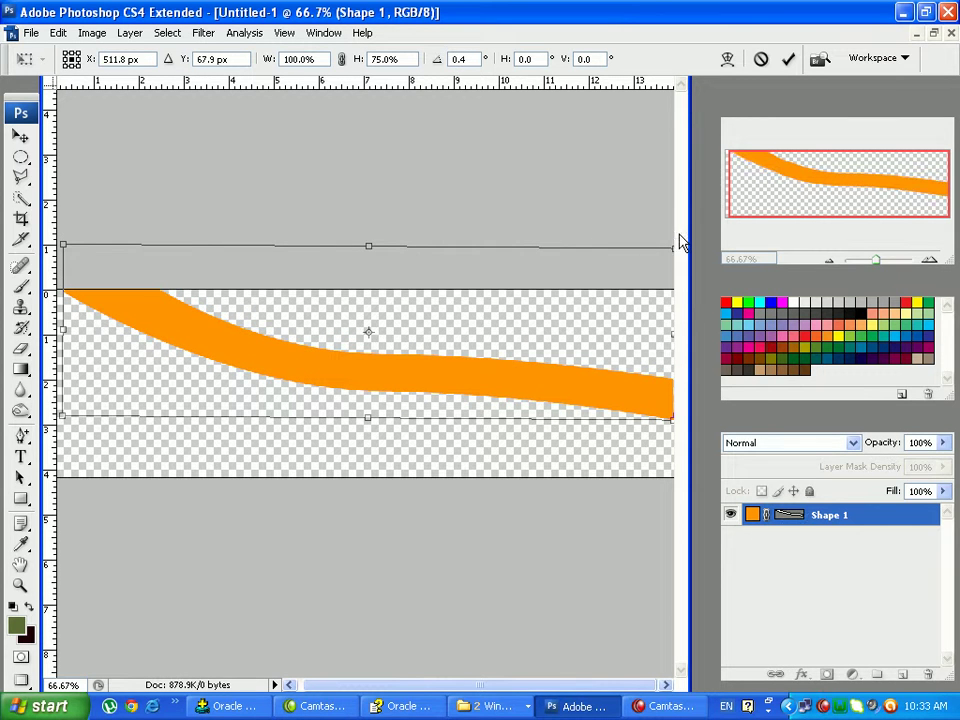
click(790, 62)
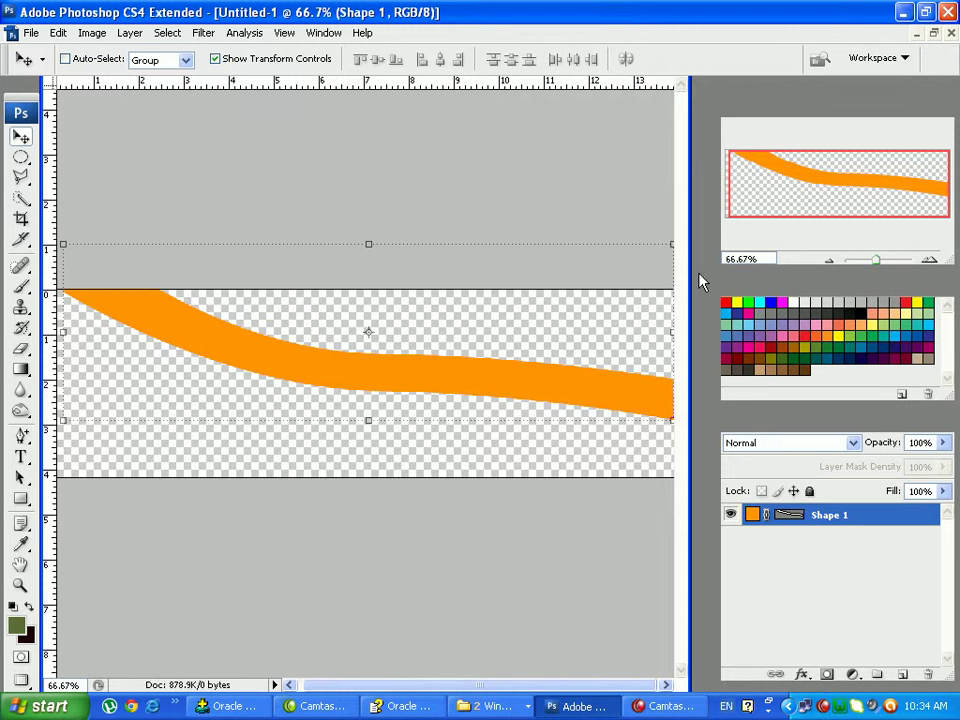
At 100% zoom, scale the orange shape's height to 78.3% from its lower edge and apply the transformation
click(741, 259)
text(100)
key(Return)
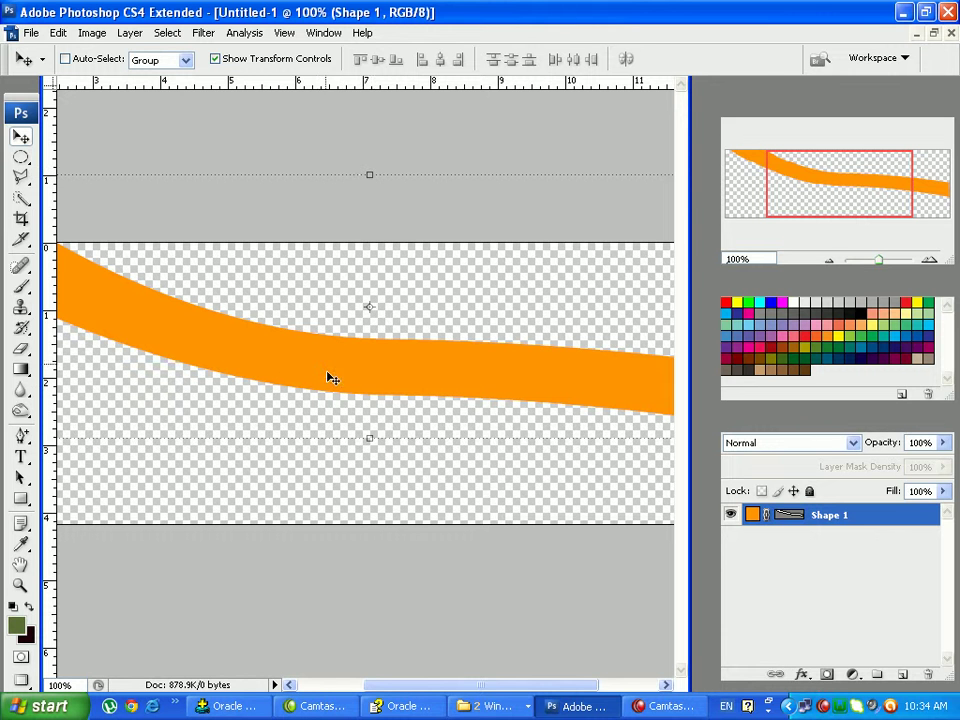
drag(371, 437, 370, 381)
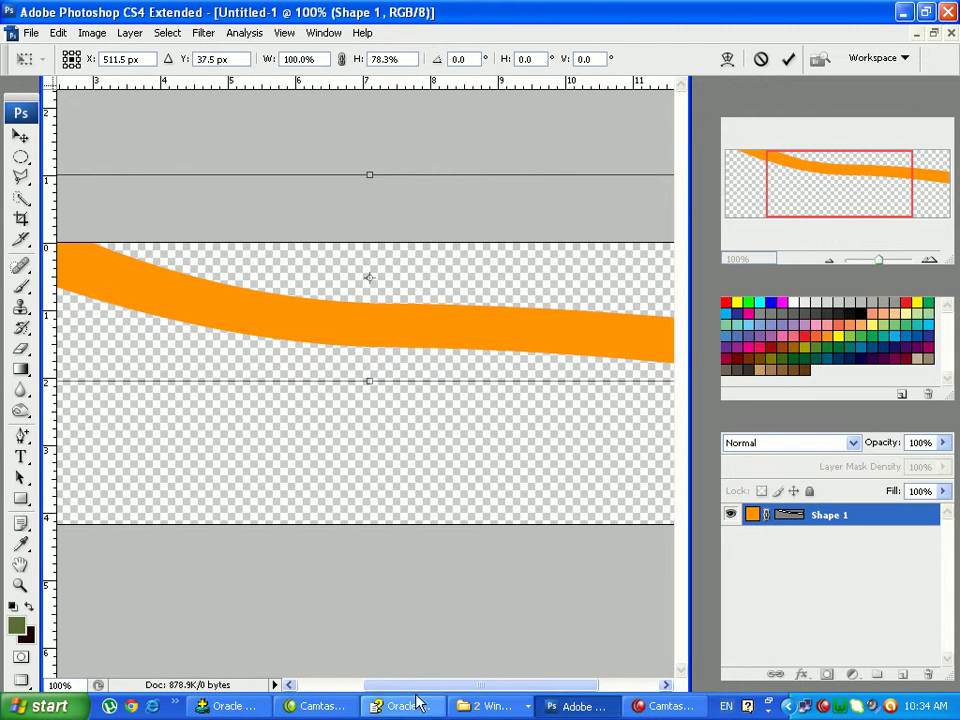
drag(405, 687, 323, 690)
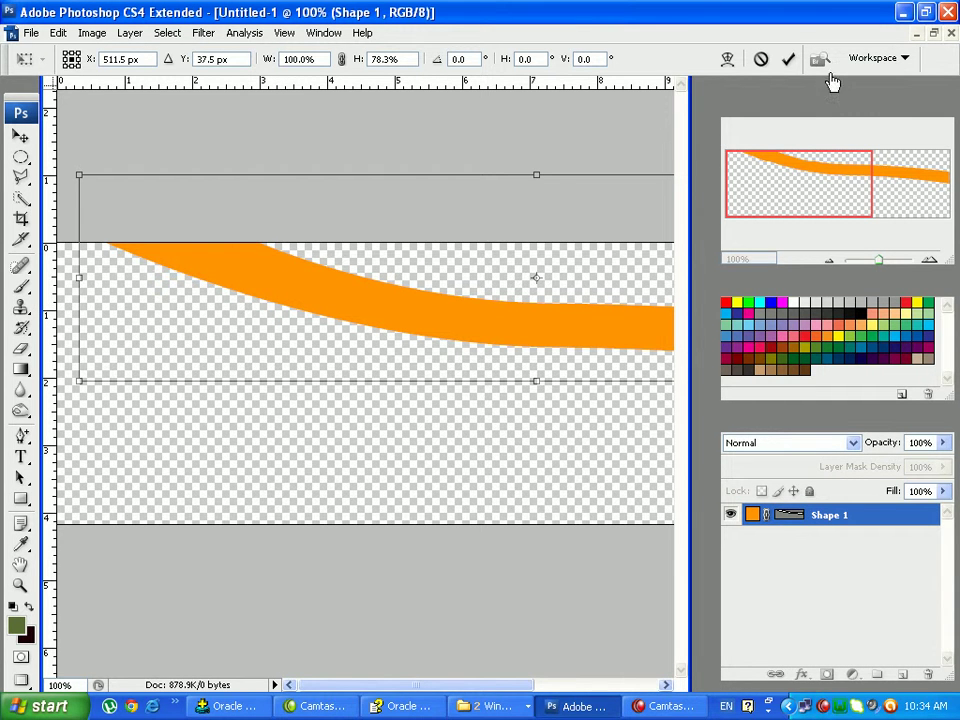
click(789, 60)
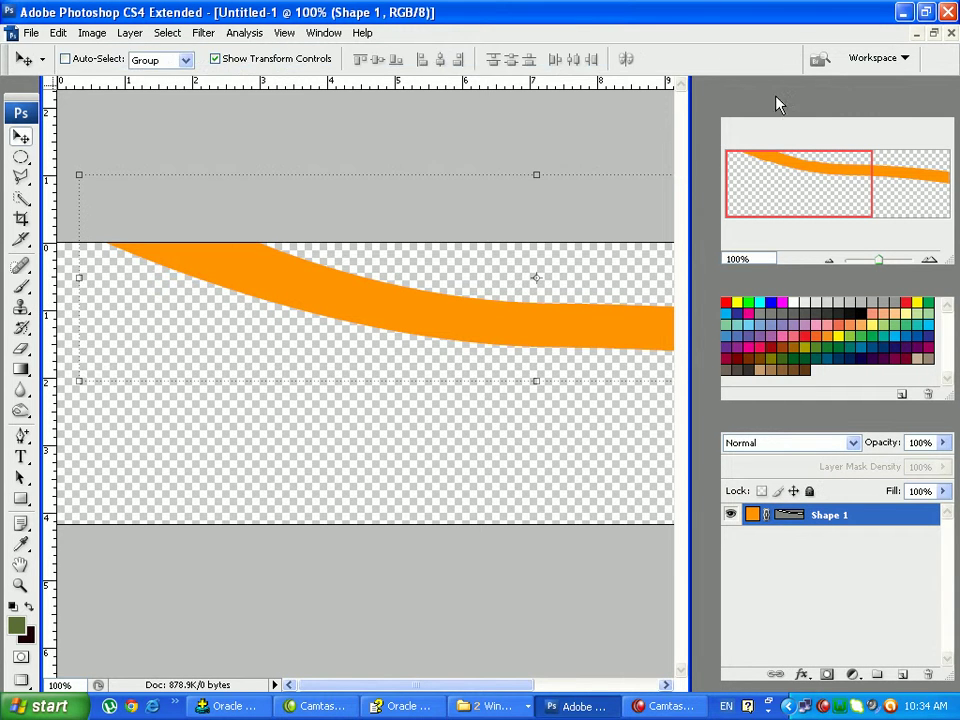
Add an anchor point beside the orange bar's upper-left corner and pull it inward to narrow the bar's left end
click(22, 438)
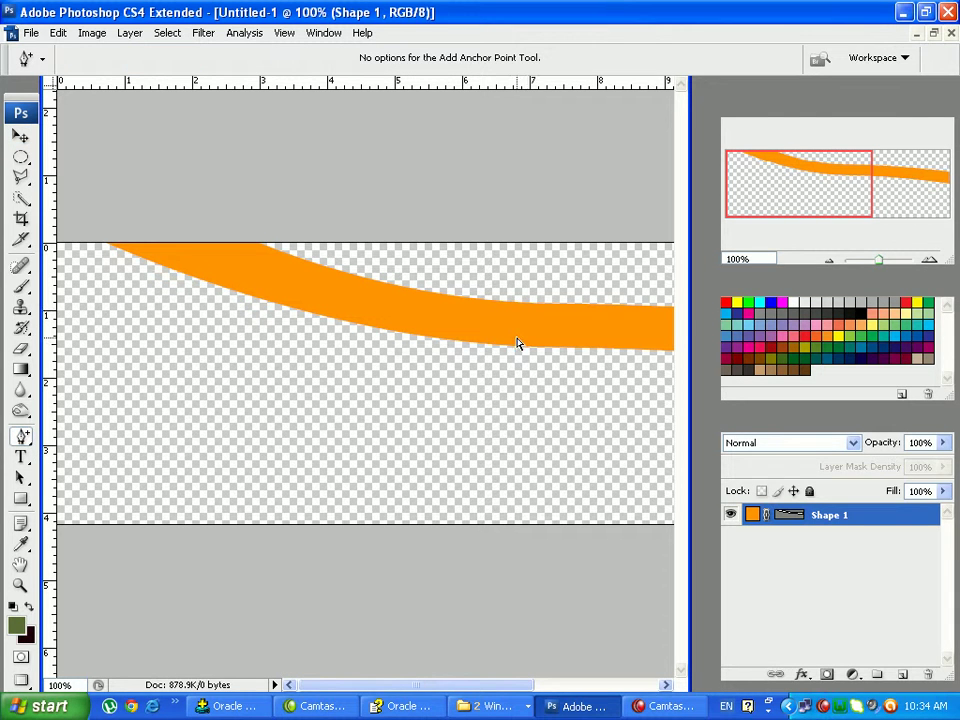
click(789, 516)
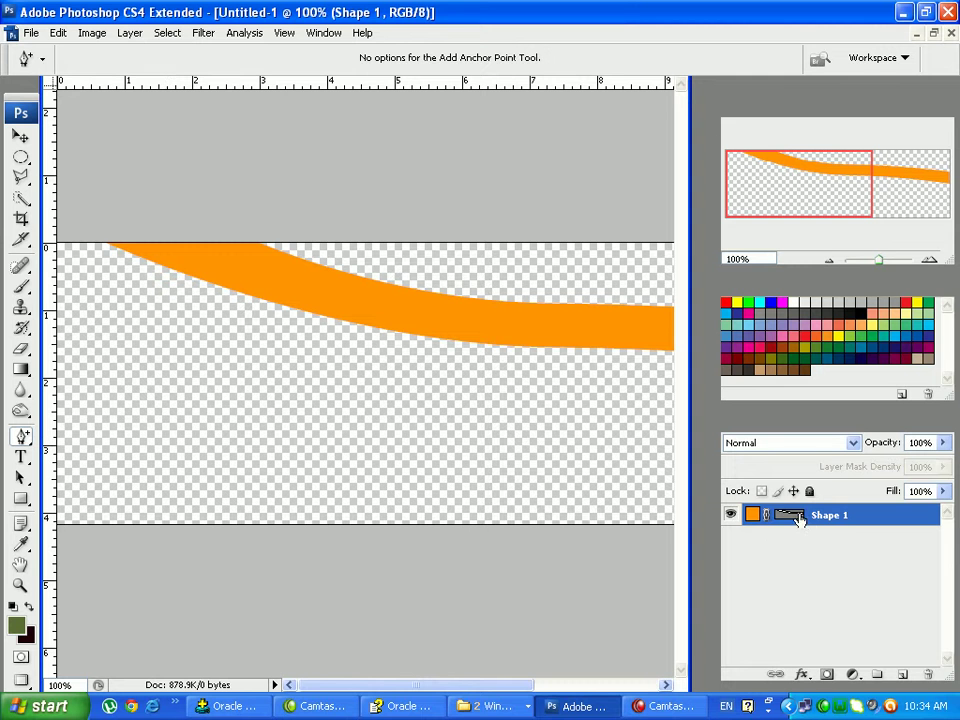
click(123, 177)
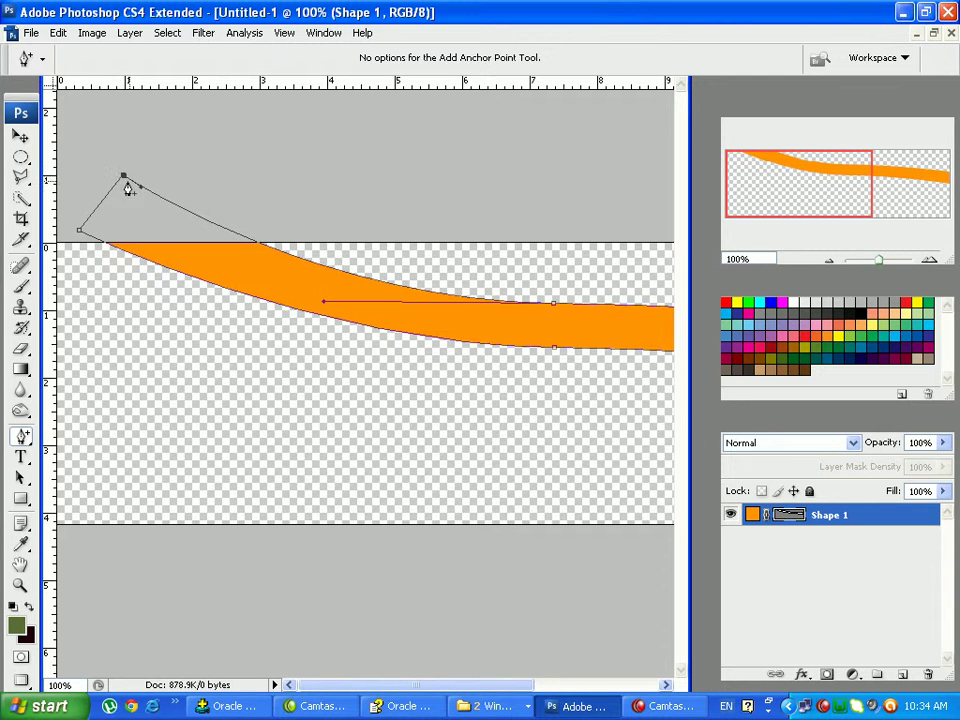
drag(124, 182, 116, 193)
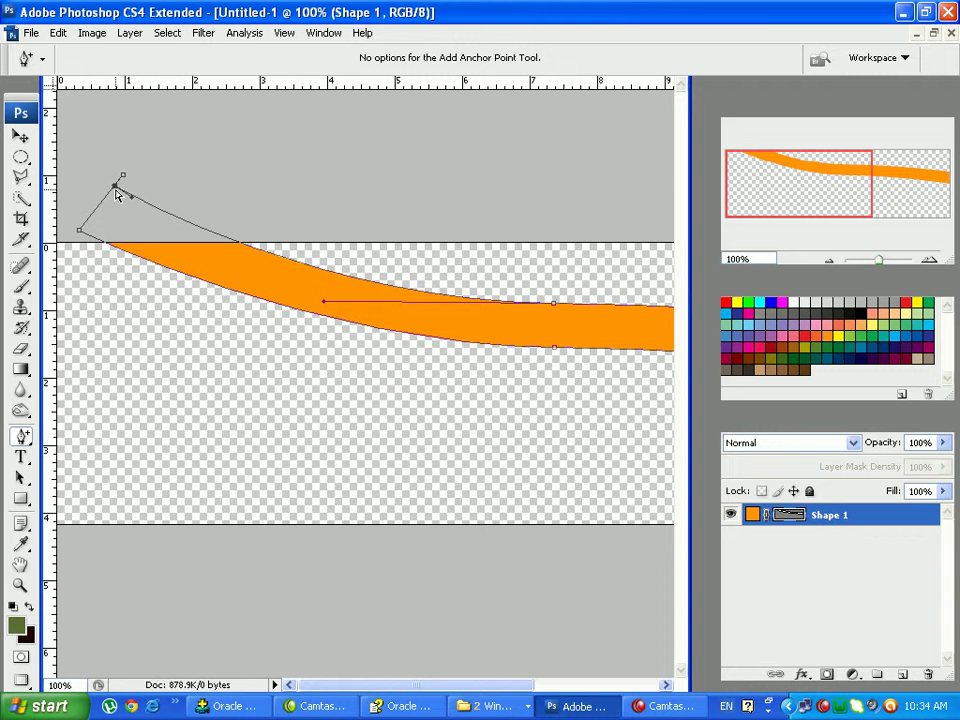
drag(116, 195, 118, 198)
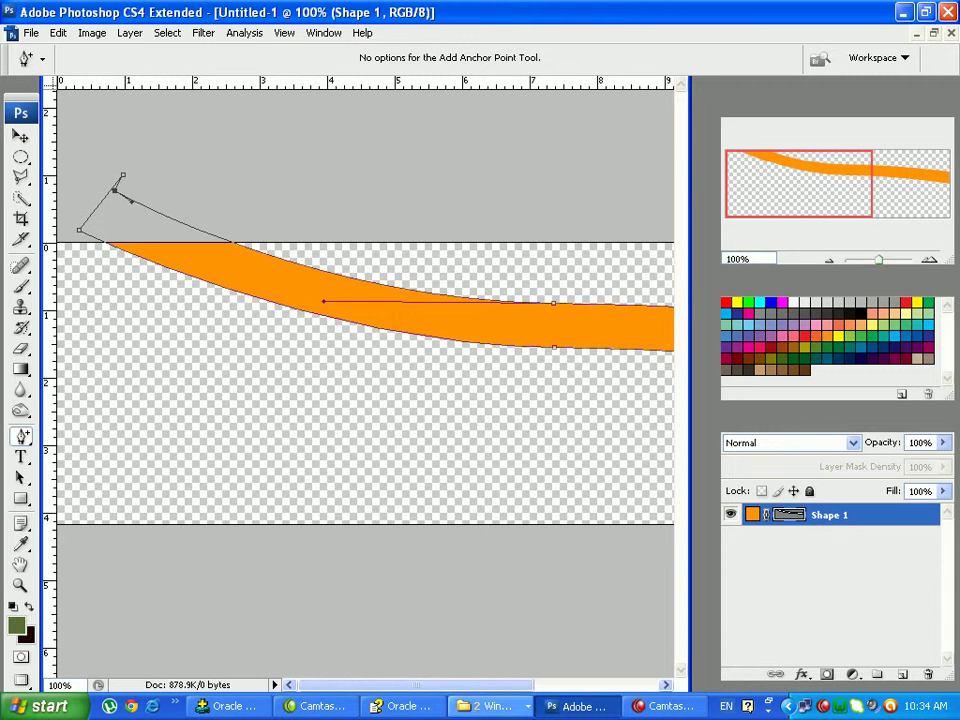
Nudge the orange shape a few pixels to the right so its right end passes the canvas edge
drag(454, 686, 630, 686)
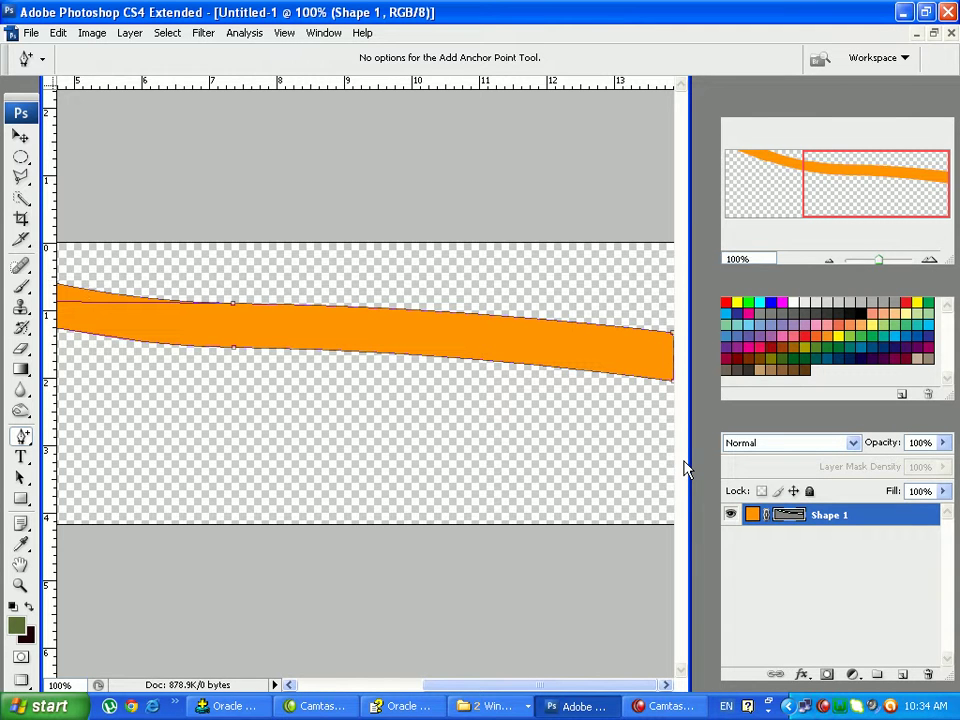
click(21, 137)
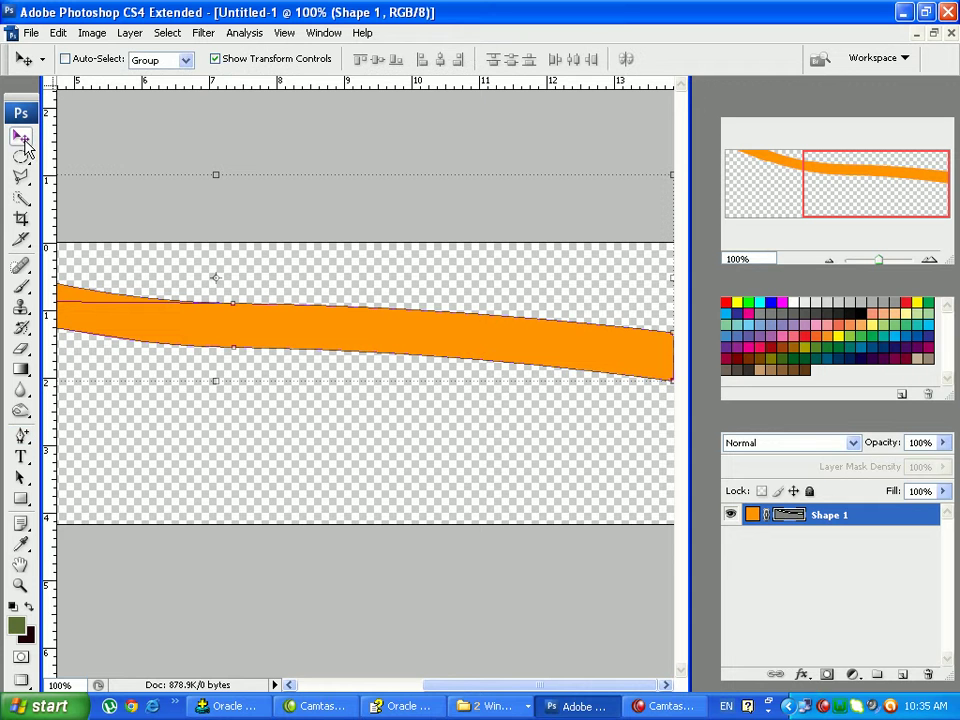
key(Right)
key(Right)
key(Right)
key(Right)
key(Right)
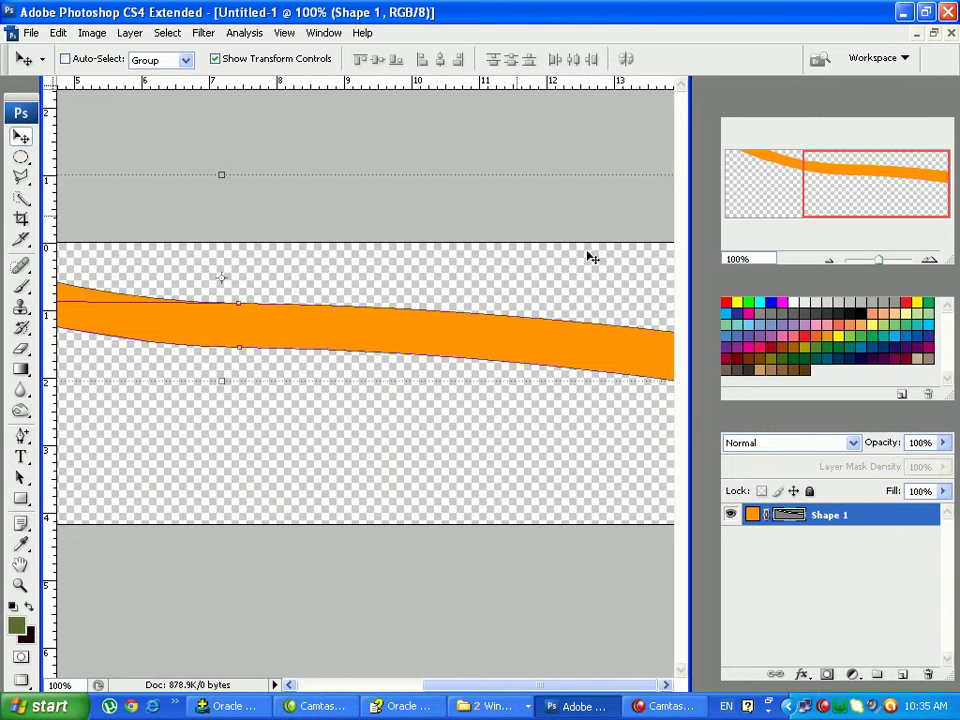
Try to crop the image to the full canvas area to trim the orange shape's overhanging parts
click(829, 262)
click(829, 262)
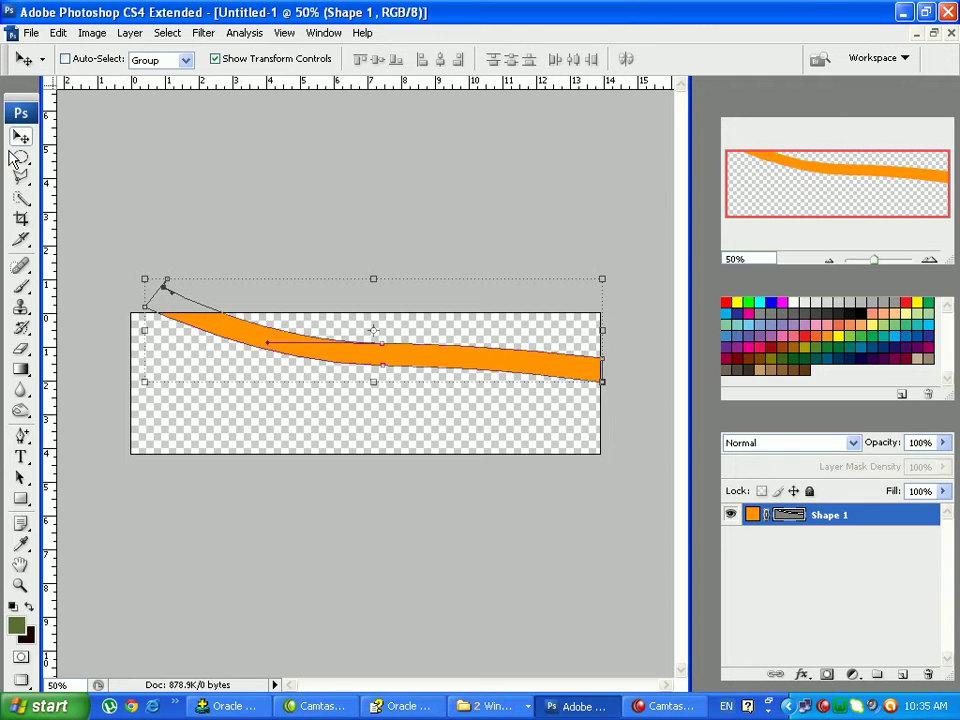
click(20, 218)
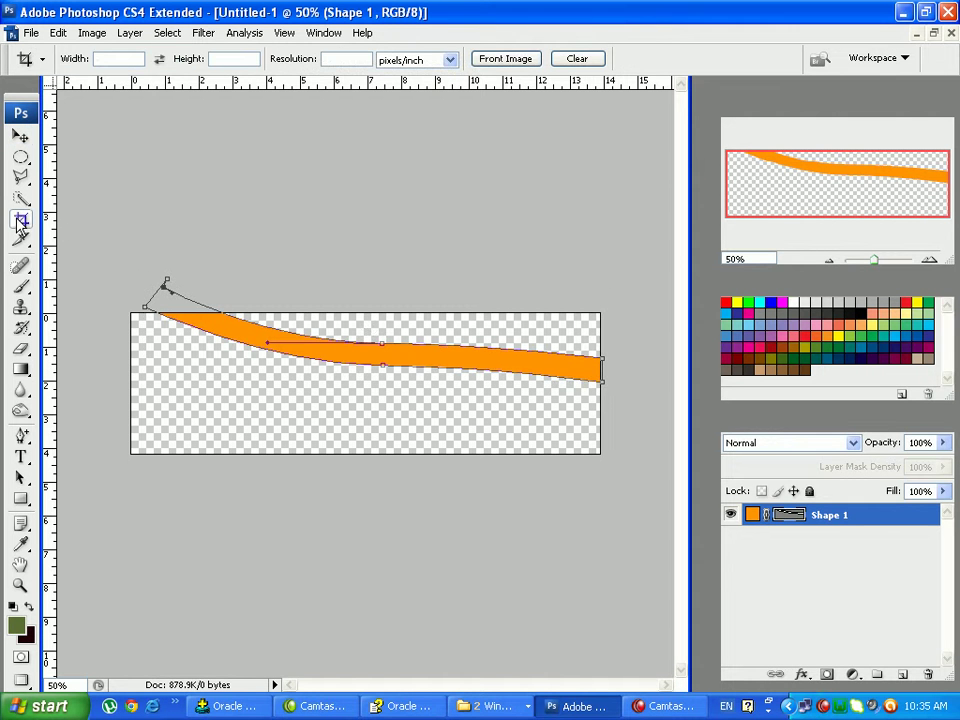
drag(118, 300, 838, 594)
key(Return)
Examine the navigation bar and its labels in layout image 184 and compare them with the orange bar at 100% zoom
click(323, 706)
click(505, 708)
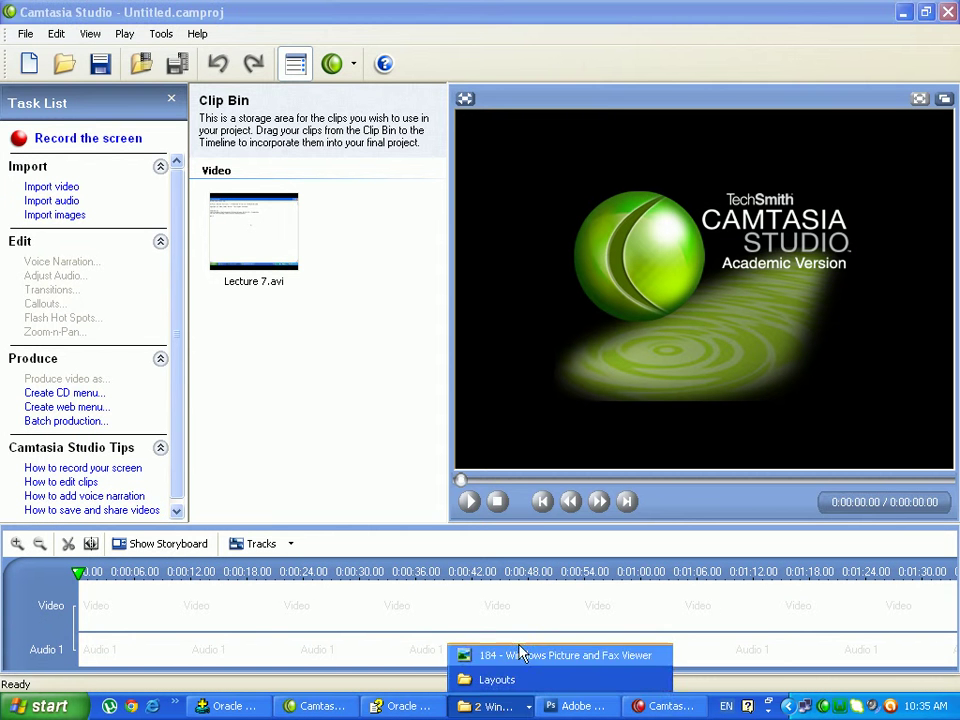
click(521, 666)
click(490, 706)
click(506, 656)
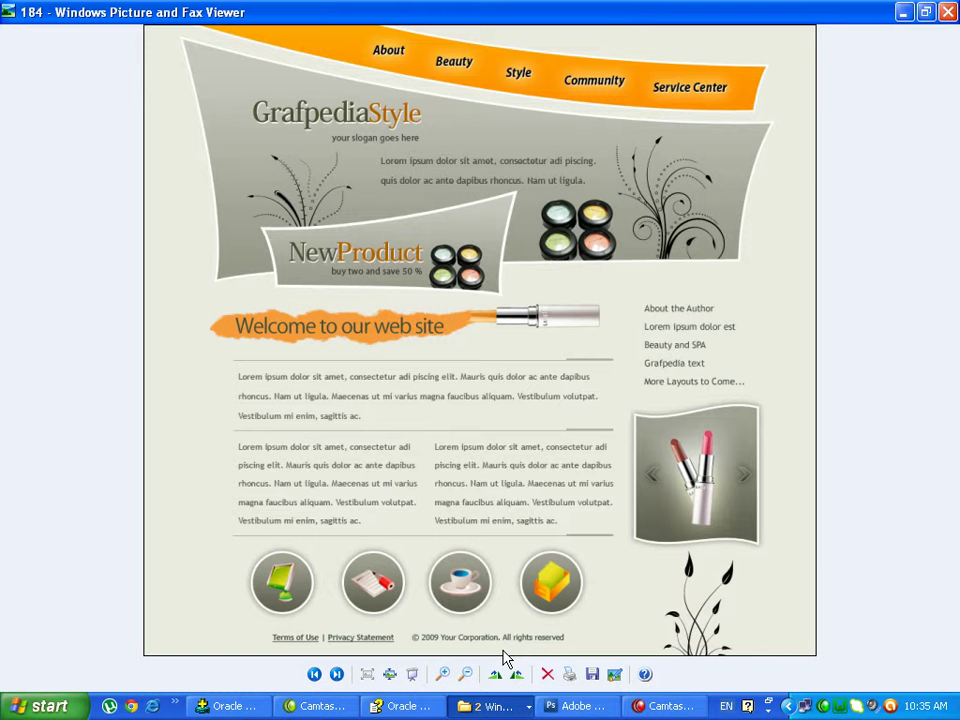
click(583, 706)
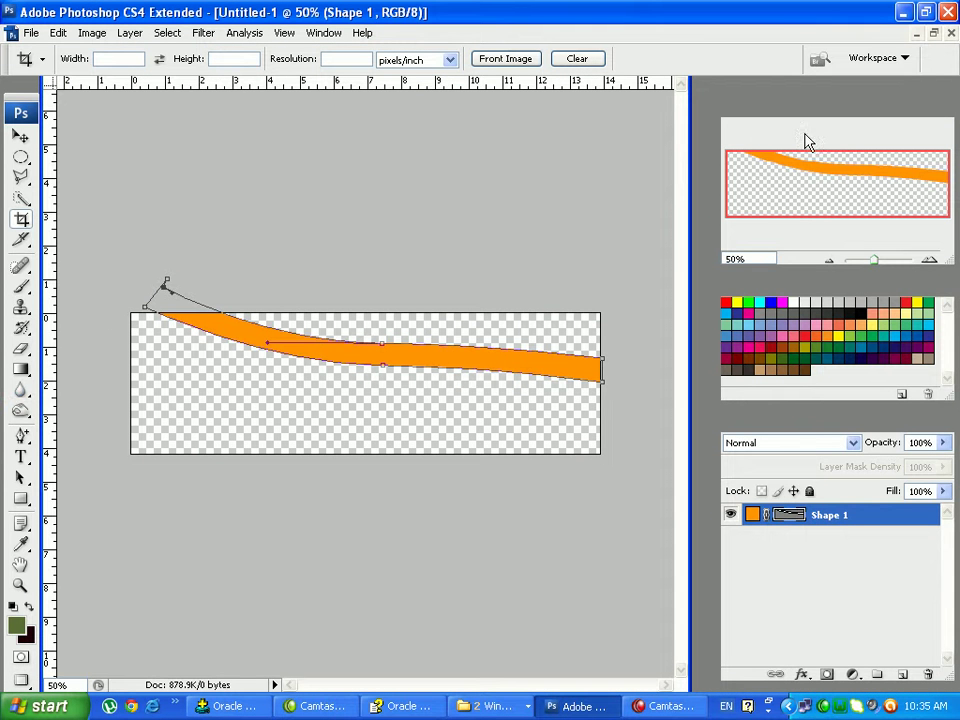
click(755, 258)
text(100)
key(Return)
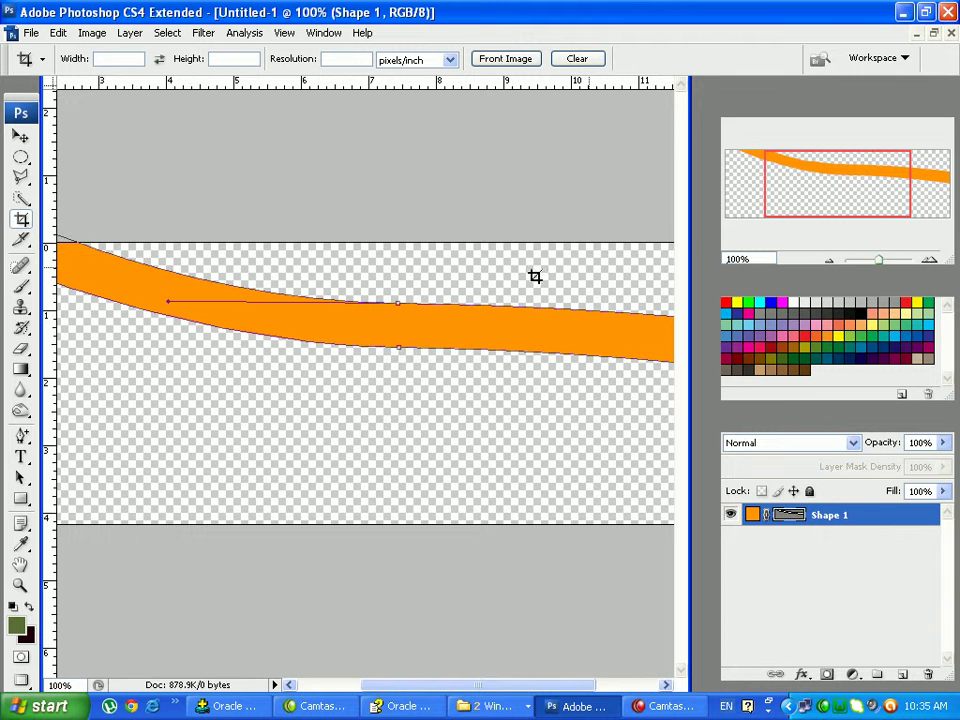
click(475, 706)
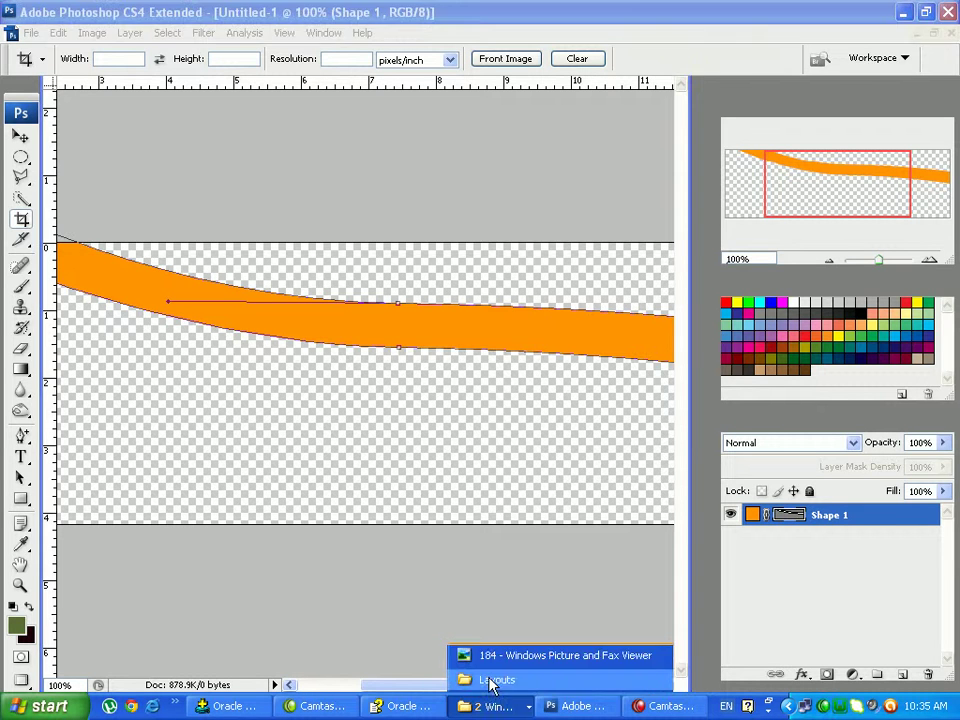
click(480, 658)
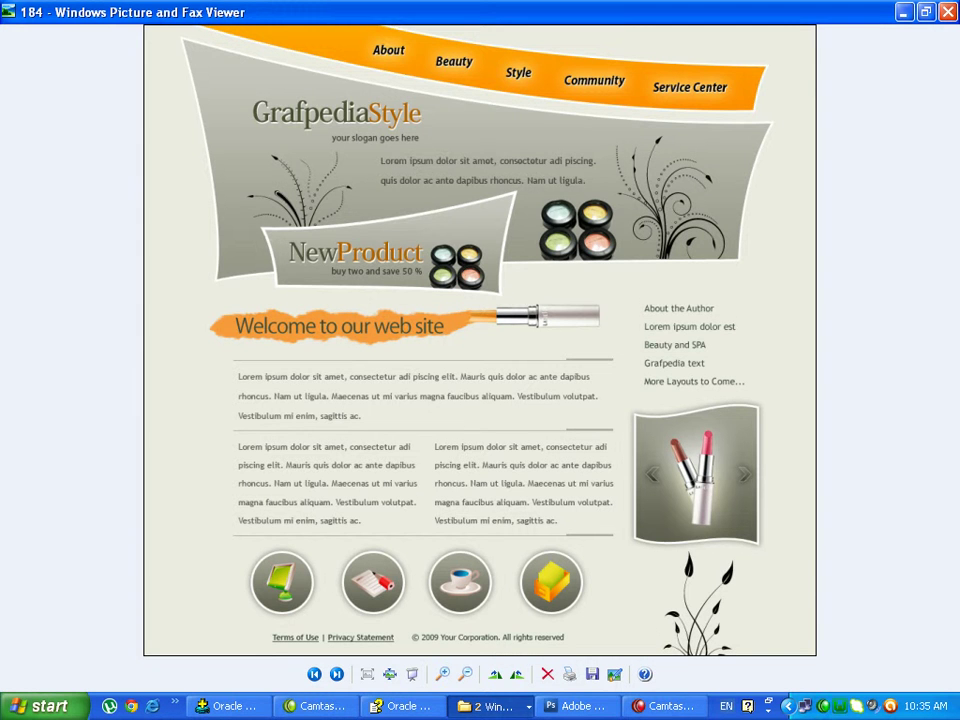
click(600, 706)
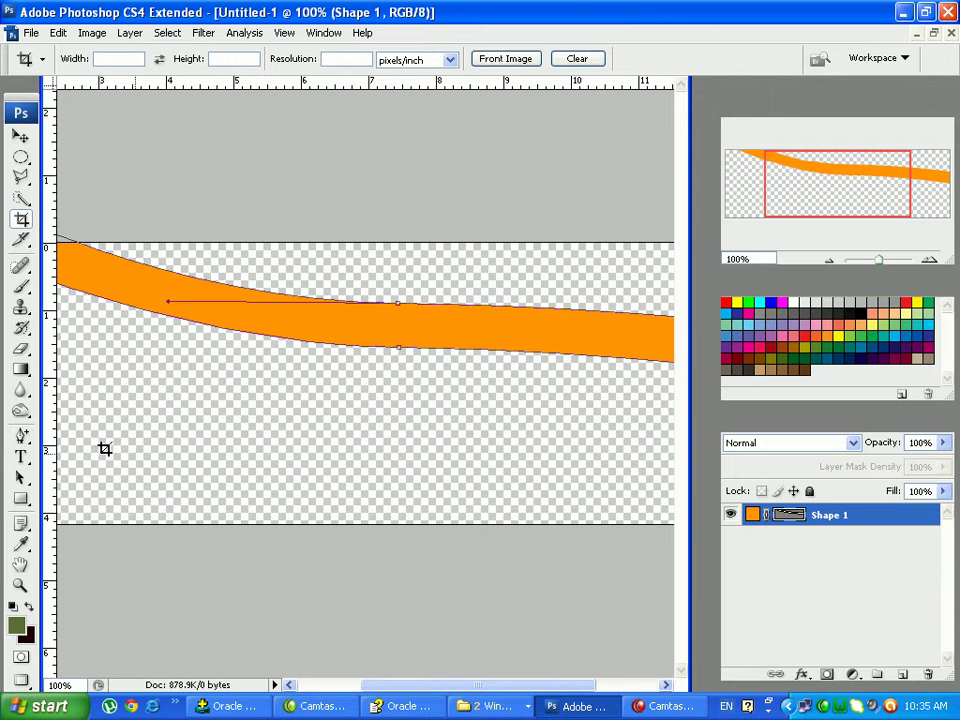
click(20, 456)
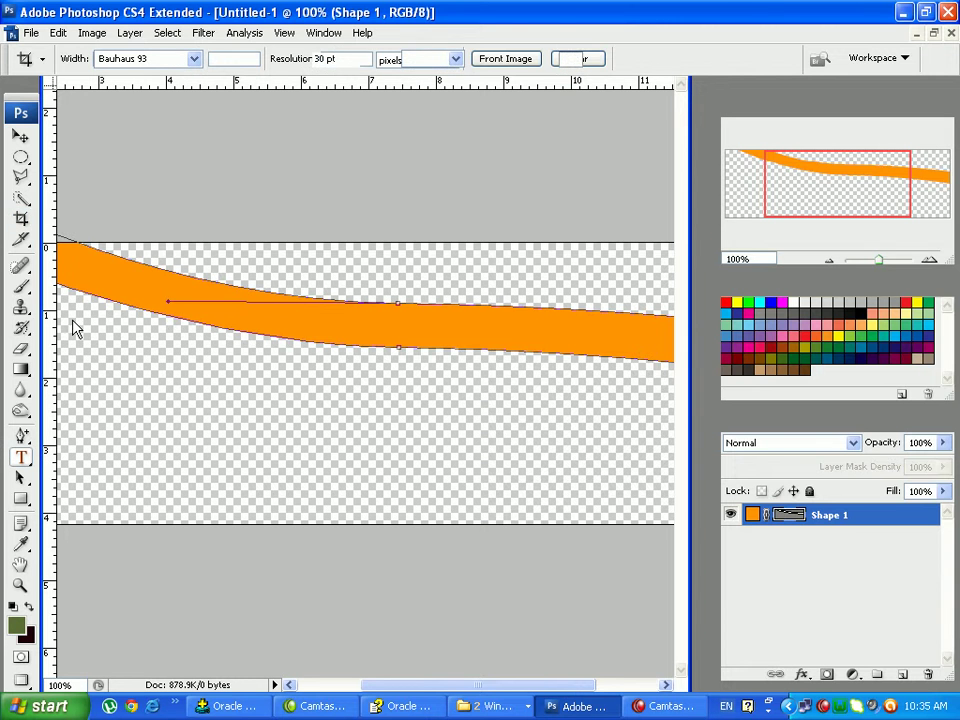
click(110, 285)
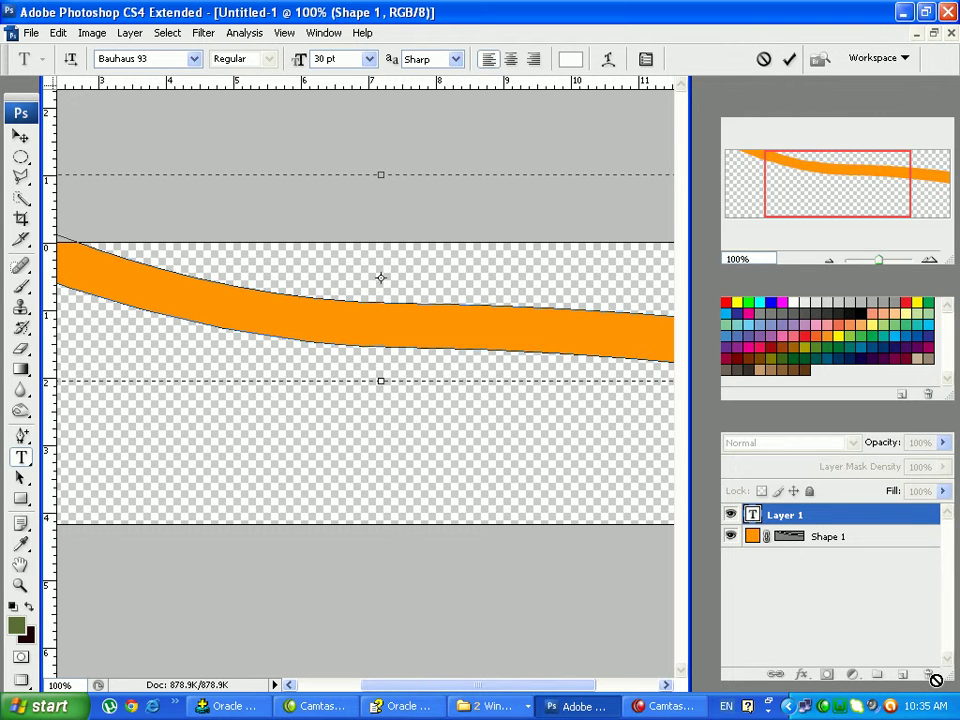
key(Escape)
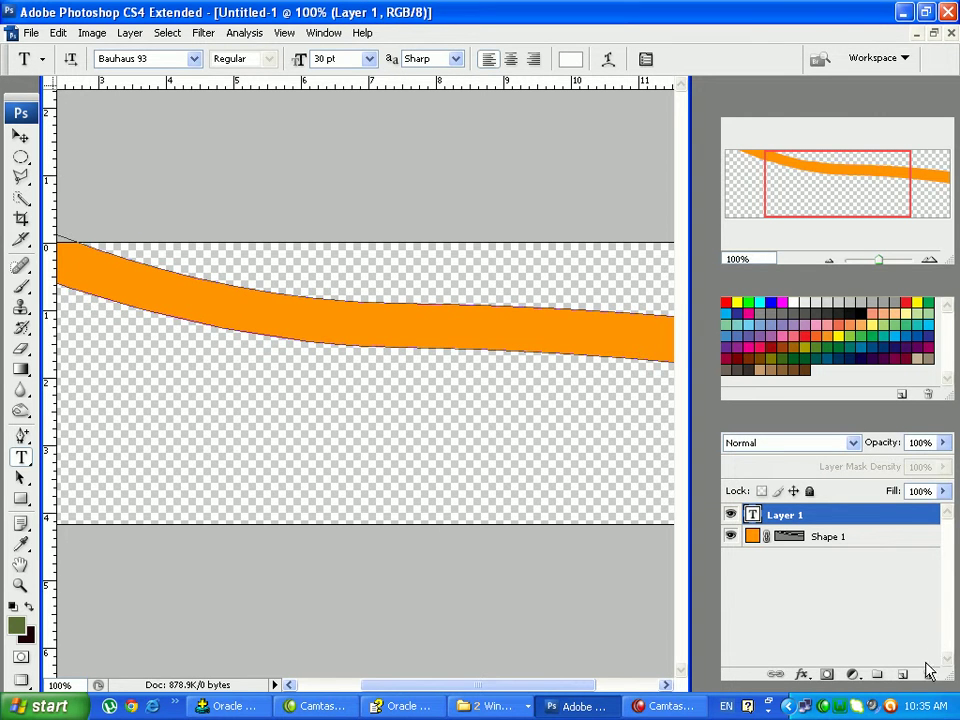
click(928, 674)
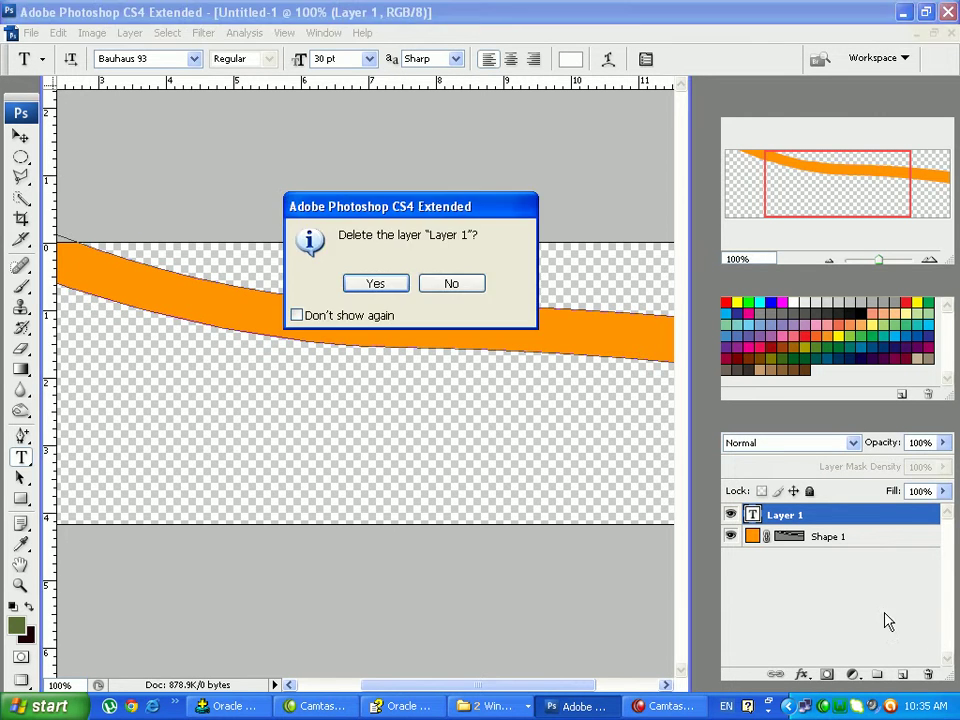
click(375, 284)
click(136, 410)
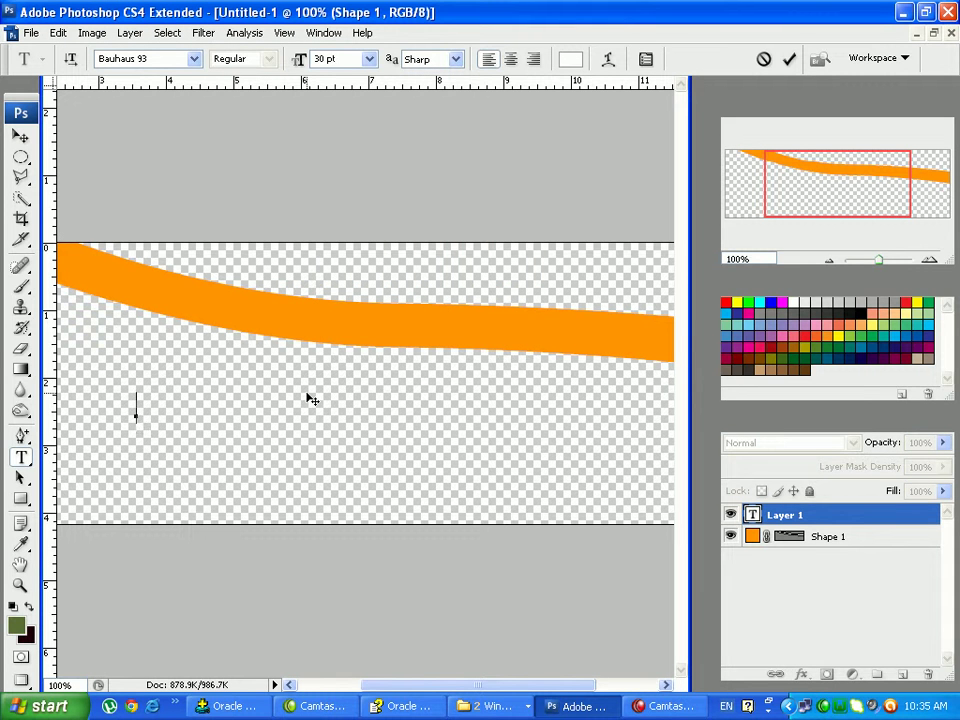
text(Hie)
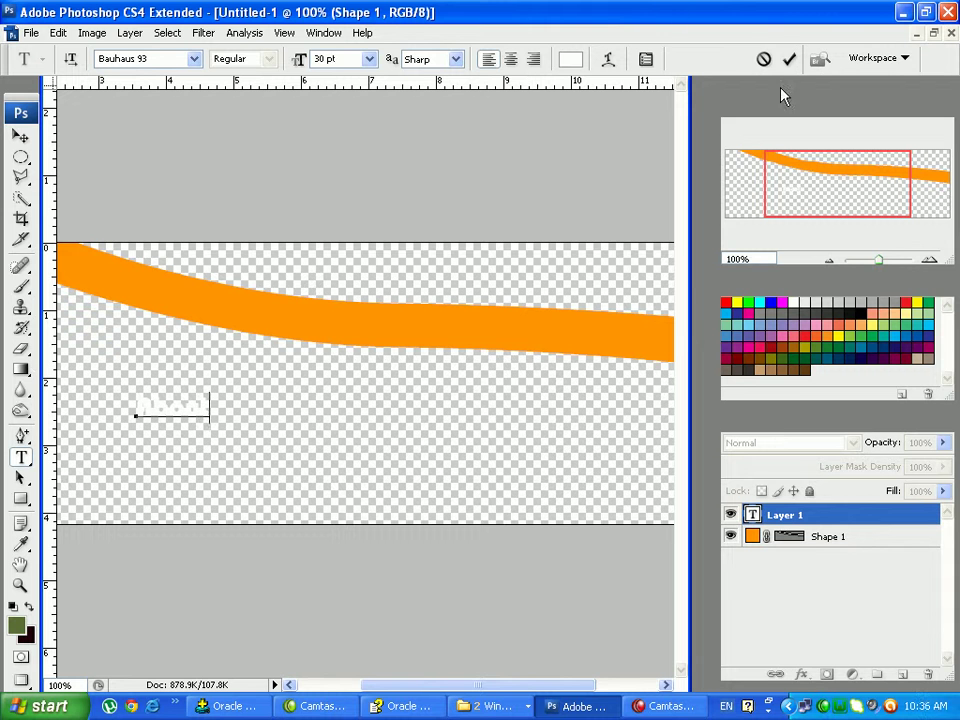
click(570, 59)
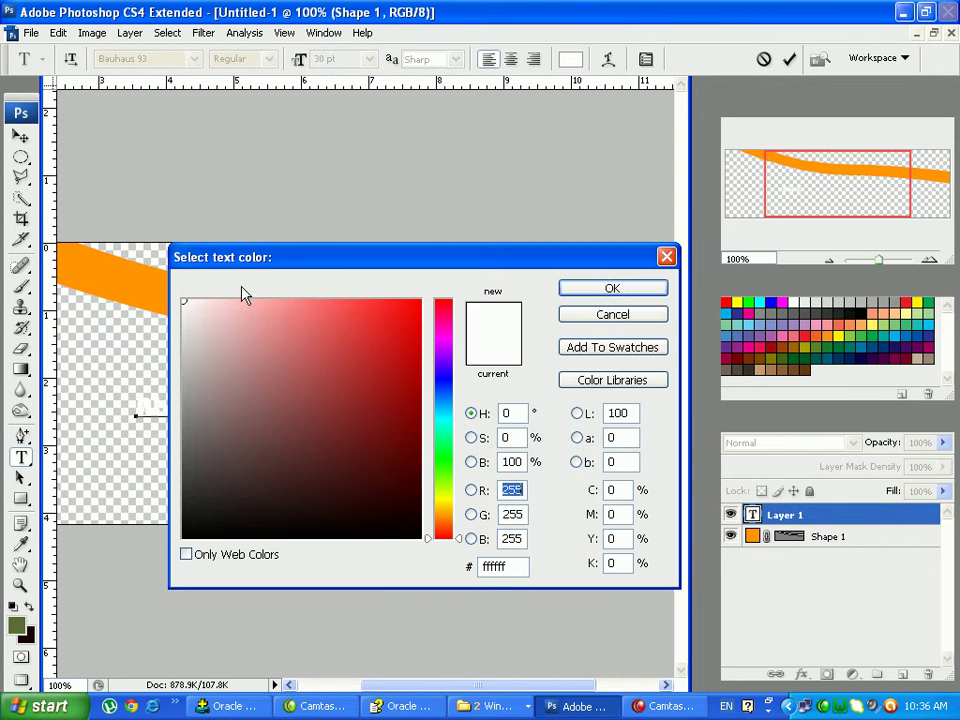
click(416, 536)
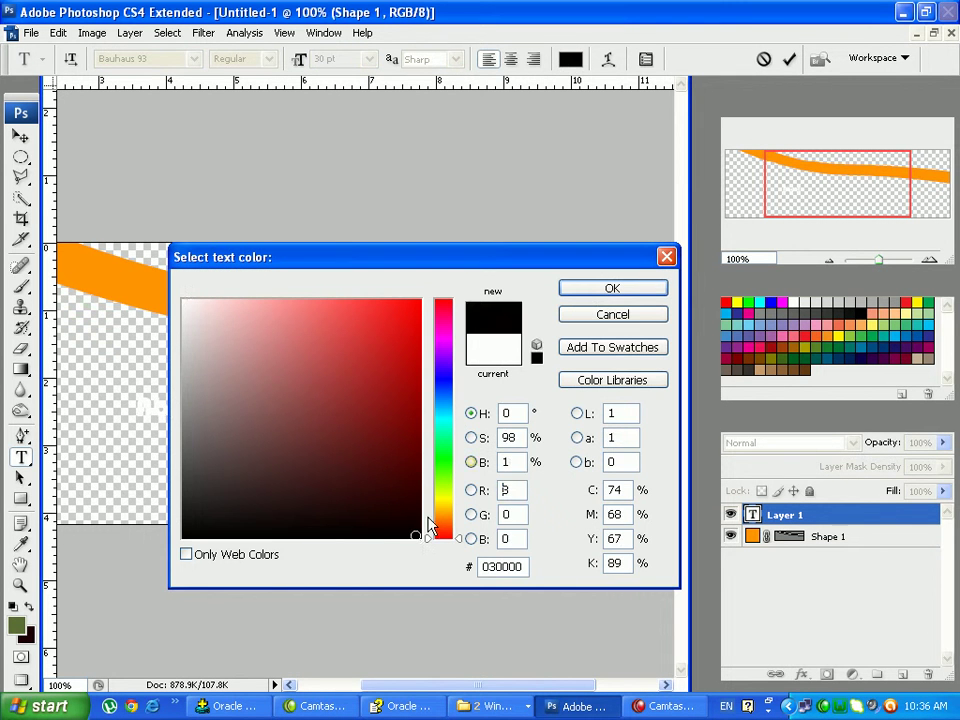
click(612, 289)
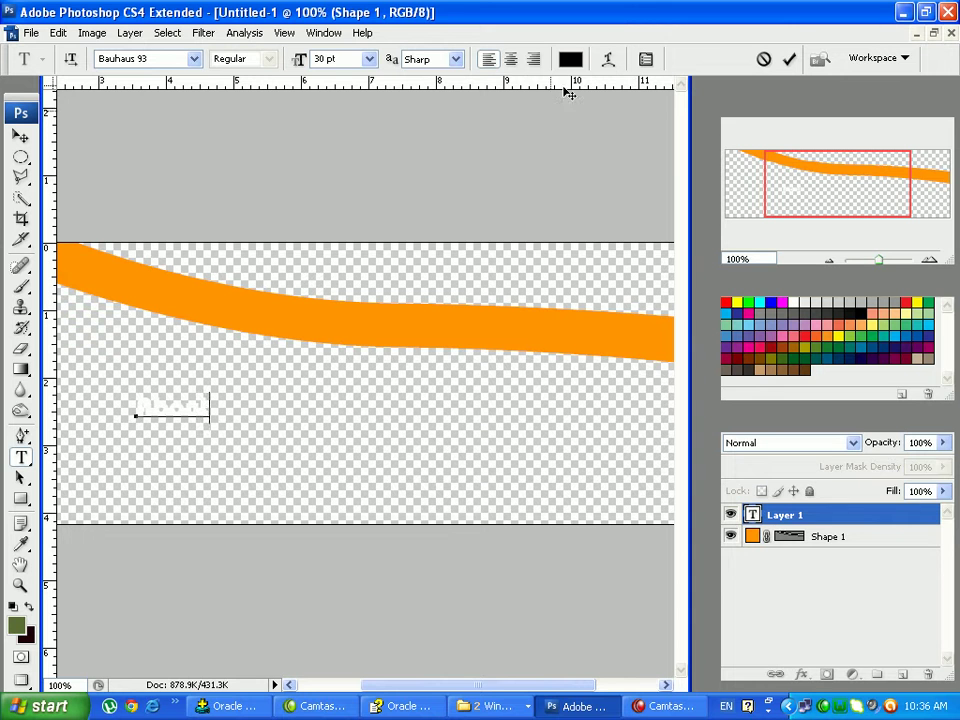
click(762, 60)
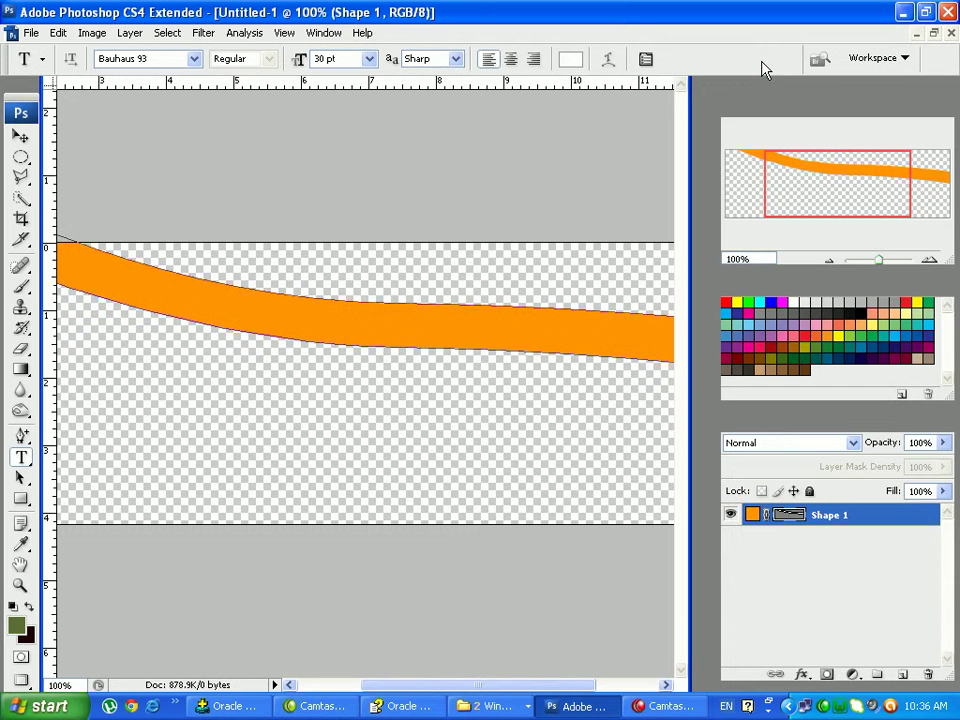
Add the text "About" on the empty canvas below the orange bar and set its colour to near-black #020000
click(192, 420)
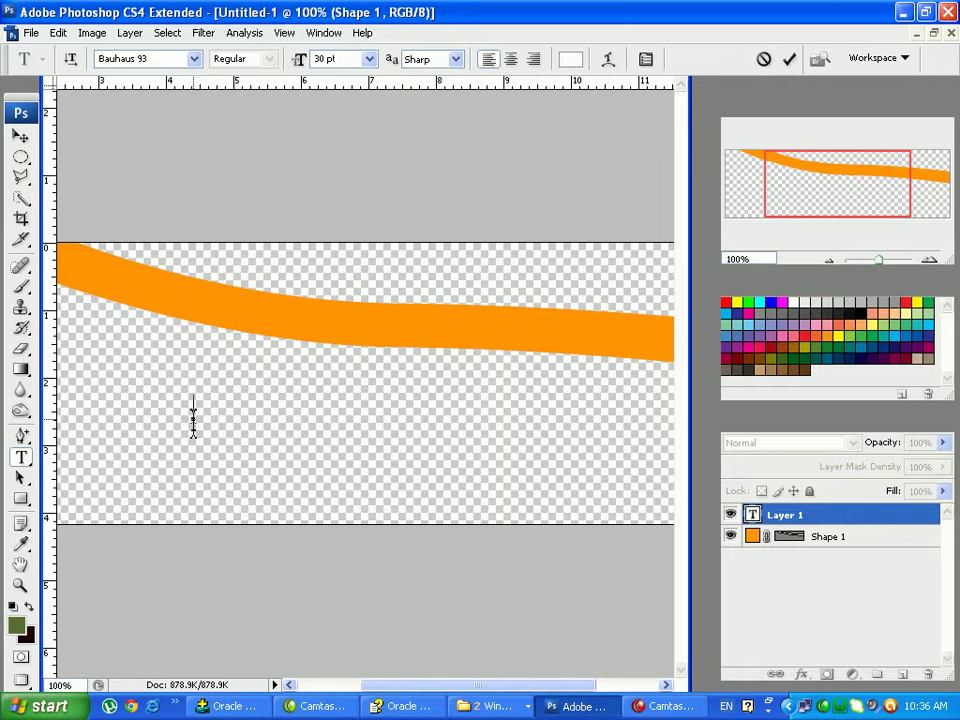
text(Hello!)
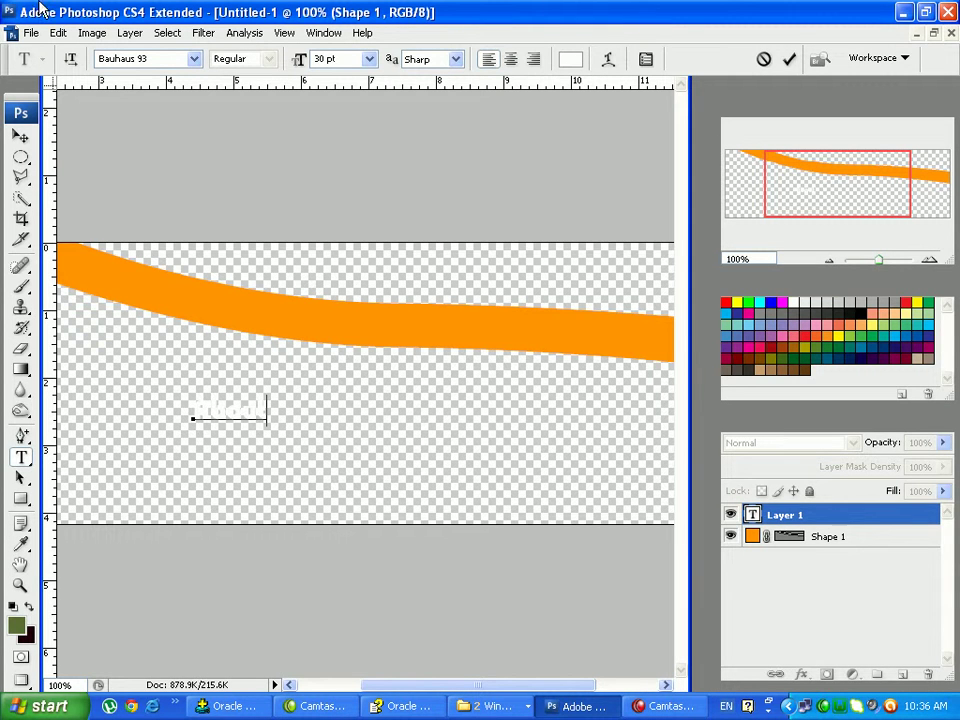
click(790, 62)
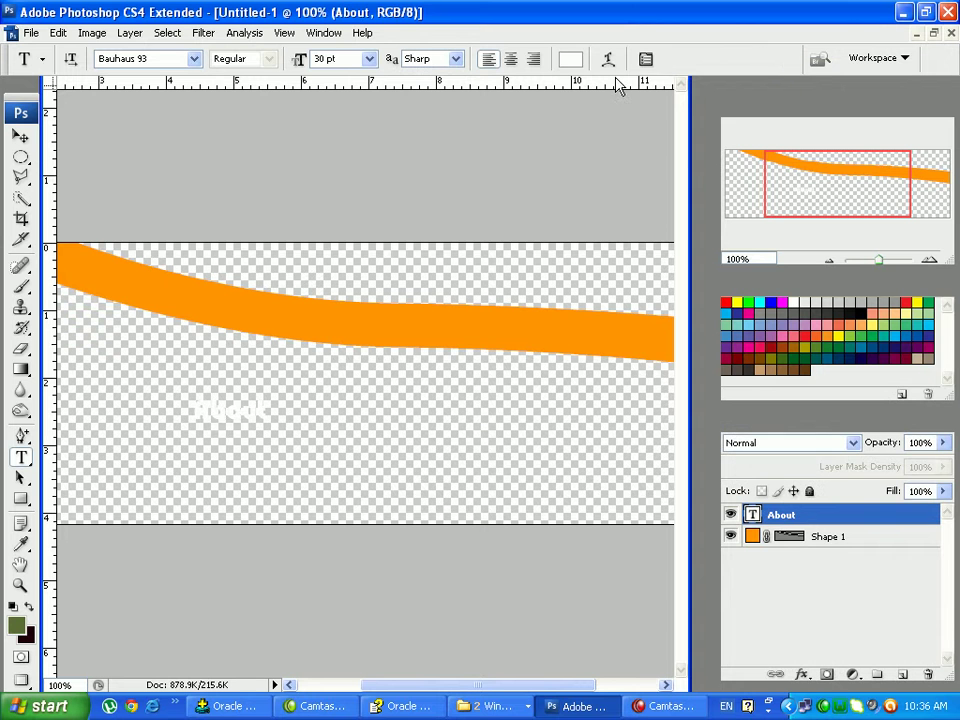
click(572, 62)
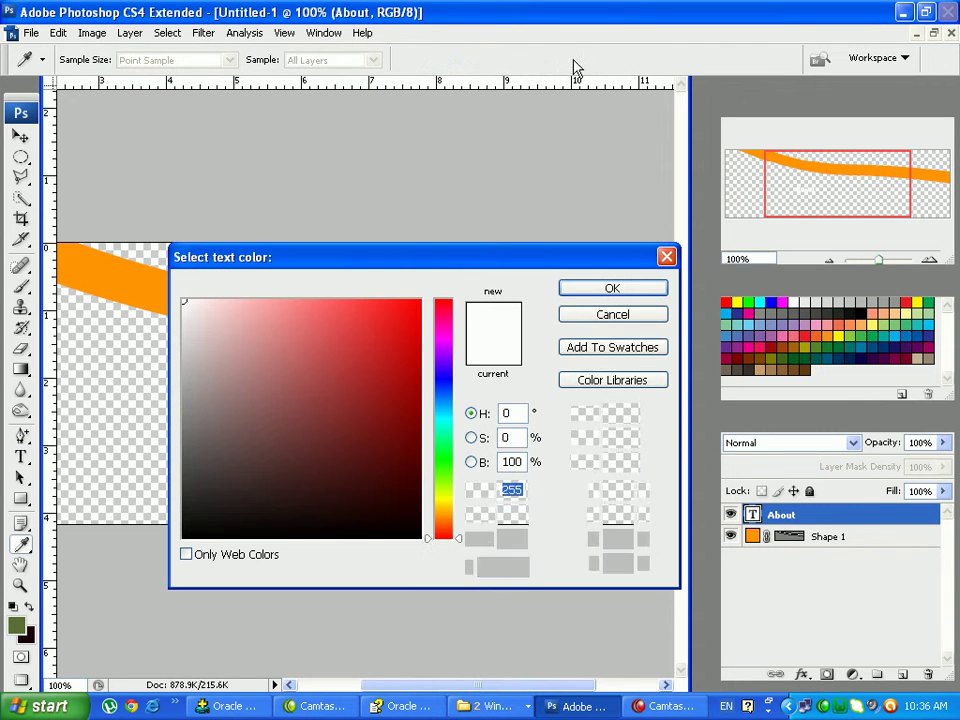
click(421, 537)
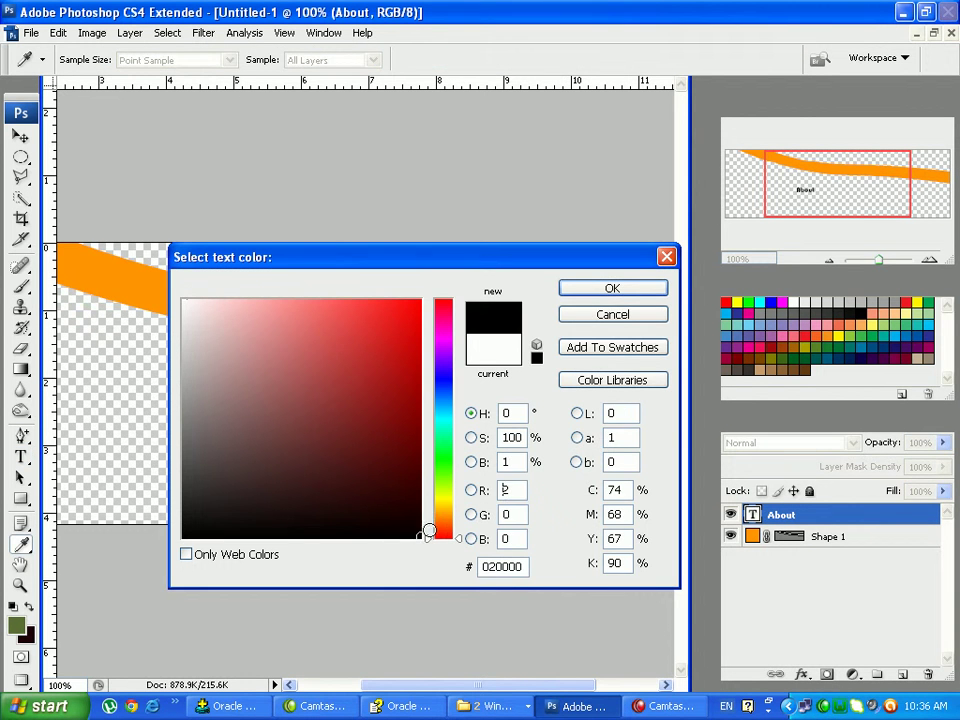
click(612, 289)
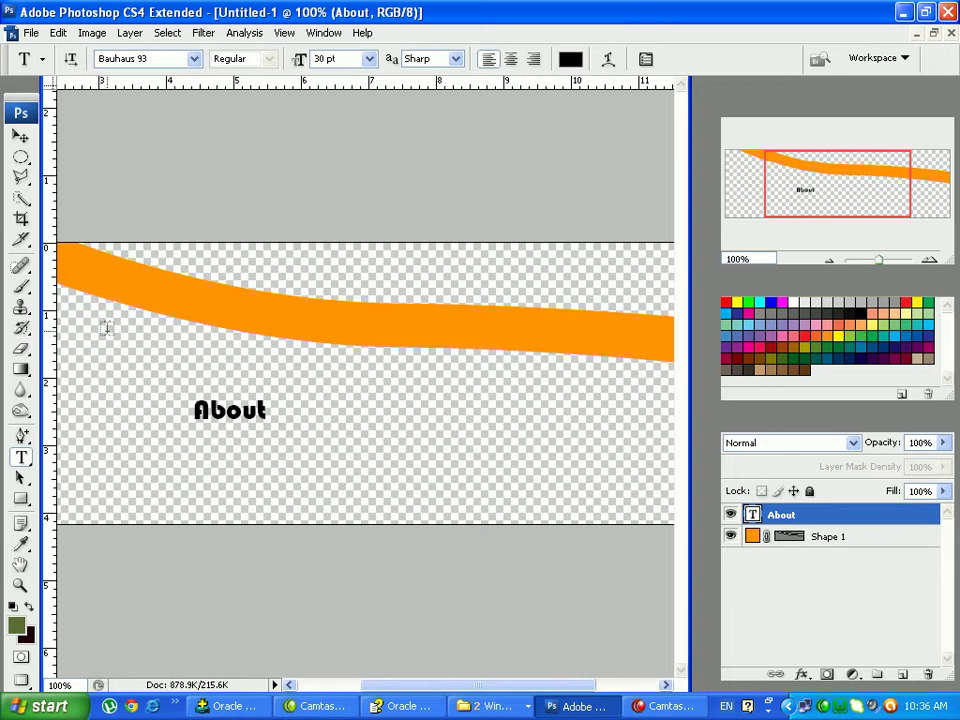
click(132, 62)
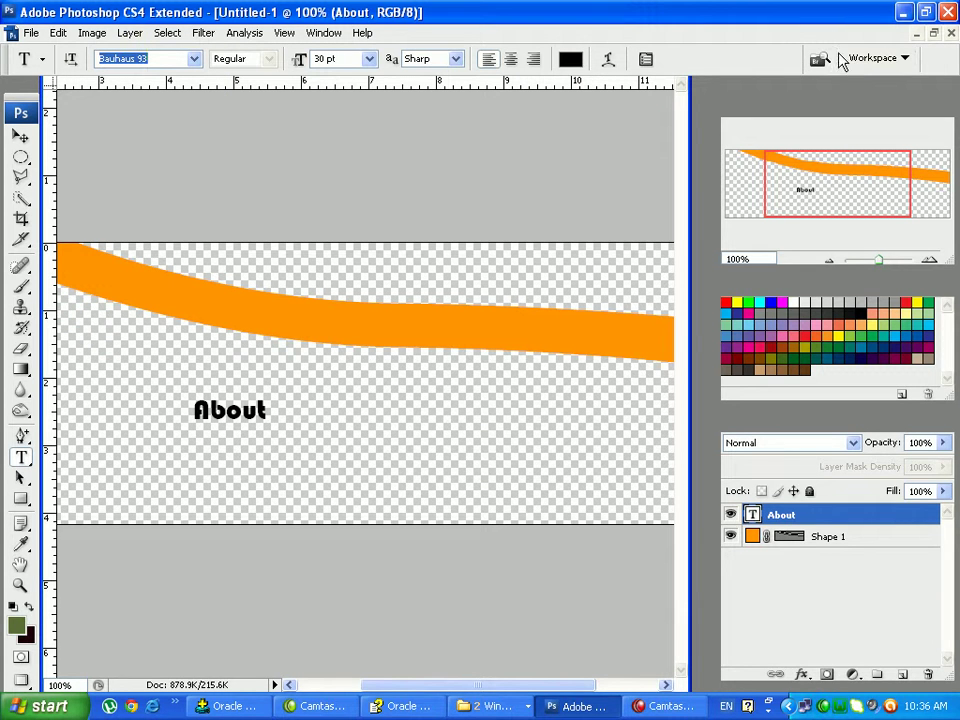
click(21, 136)
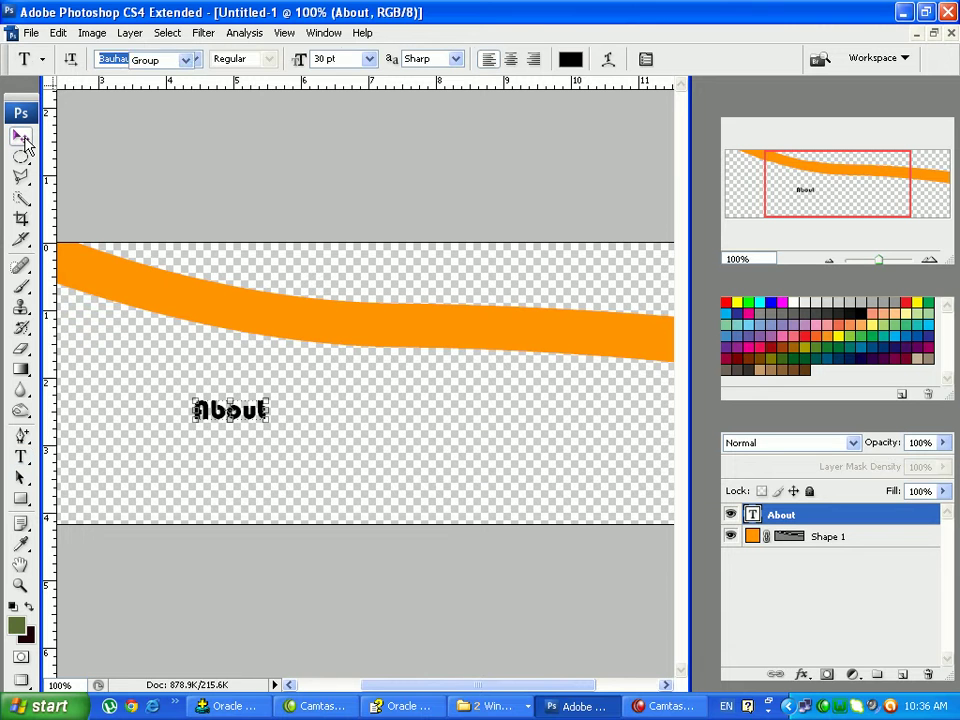
Move the "About" text up and slightly left so it sits on the descending left part of the orange bar
key(Up)
key(Up)
key(Up)
key(Up)
key(Up)
key(Up)
key(Up)
key(Up)
key(Up)
key(Up)
key(Up)
key(Up)
key(Up)
key(Up)
key(Up)
key(Up)
key(Up)
key(Up)
key(Up)
key(Up)
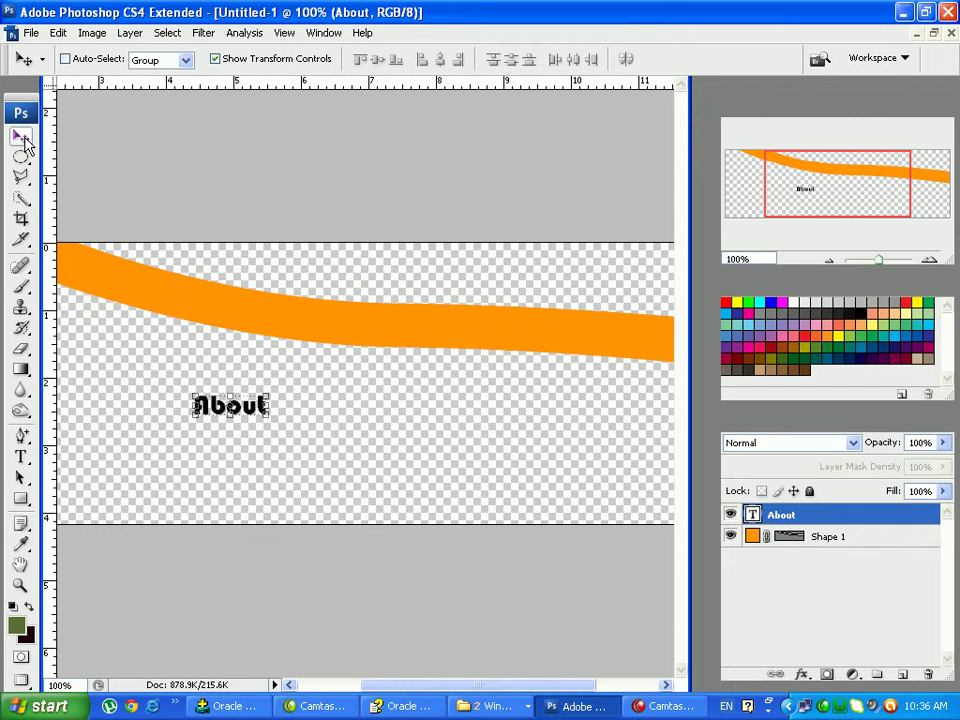
key(Up)
key(Up)
key(Up)
key(Up)
key(Up)
key(Up)
key(Up)
key(Up)
key(Up)
key(Up)
key(Up)
key(Up)
key(Up)
key(Up)
key(Up)
key(Up)
key(Up)
key(Up)
key(Up)
key(Up)
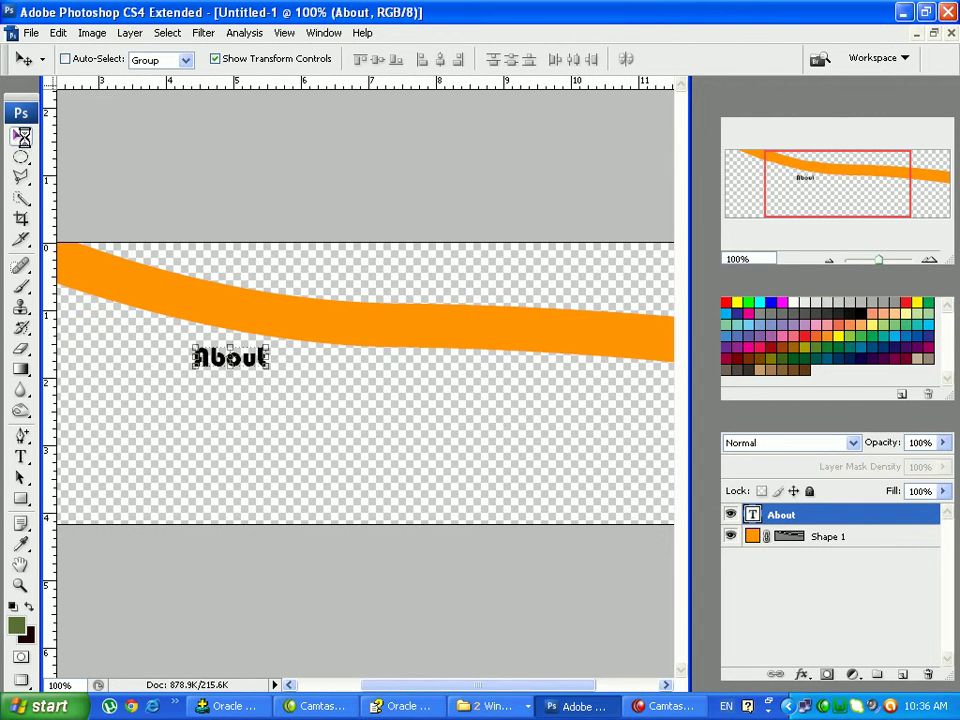
key(Up)
key(Up)
key(Up)
key(Up)
key(Up)
key(Up)
key(Up)
key(Up)
key(Up)
key(Up)
key(Up)
key(Up)
key(Up)
key(Up)
key(Up)
key(Up)
key(Up)
key(Up)
key(Up)
key(Up)
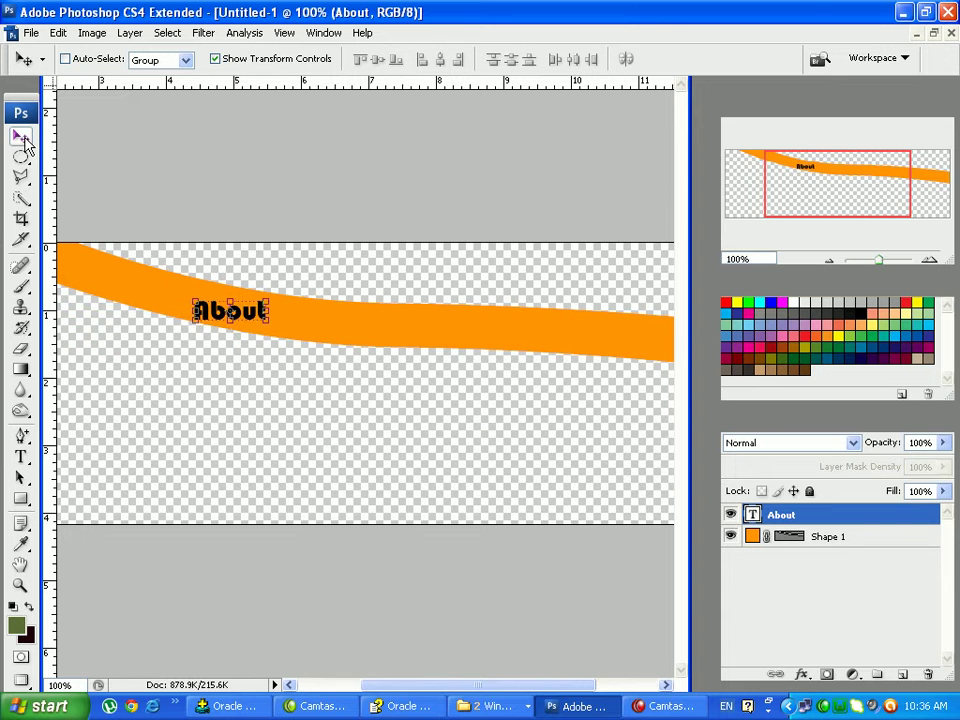
key(Left)
key(Left)
key(Left)
key(Left)
key(Left)
key(Left)
key(Left)
key(Left)
key(Left)
key(Left)
key(Left)
key(Left)
key(Left)
key(Left)
key(Left)
key(Left)
key(Left)
key(Left)
key(Left)
key(Left)
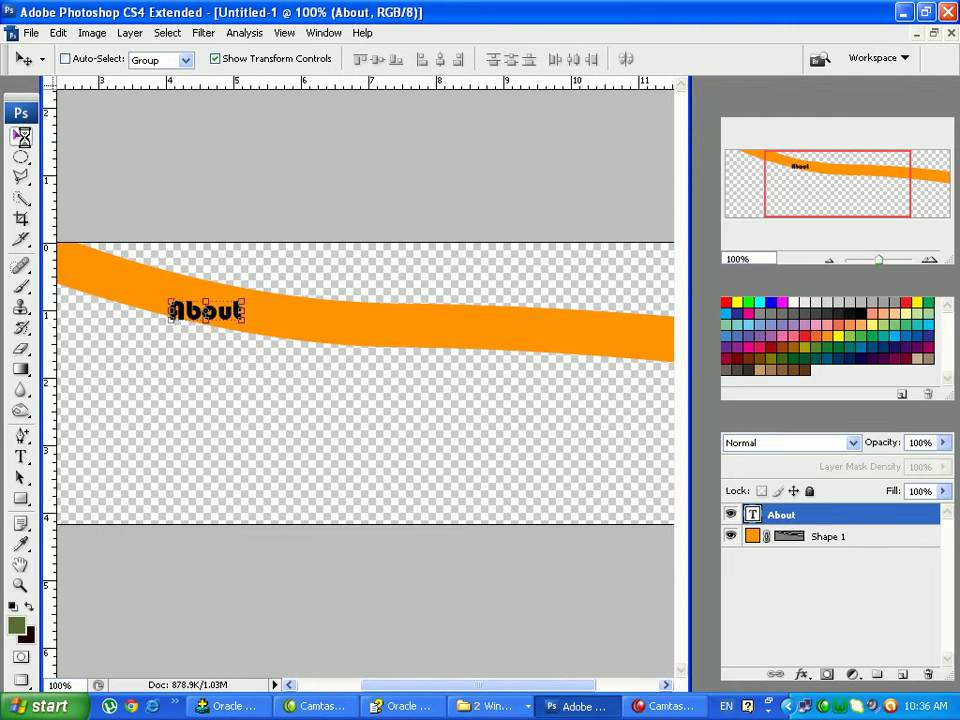
key(Up)
key(Up)
key(Up)
key(Up)
key(Up)
key(Up)
key(Up)
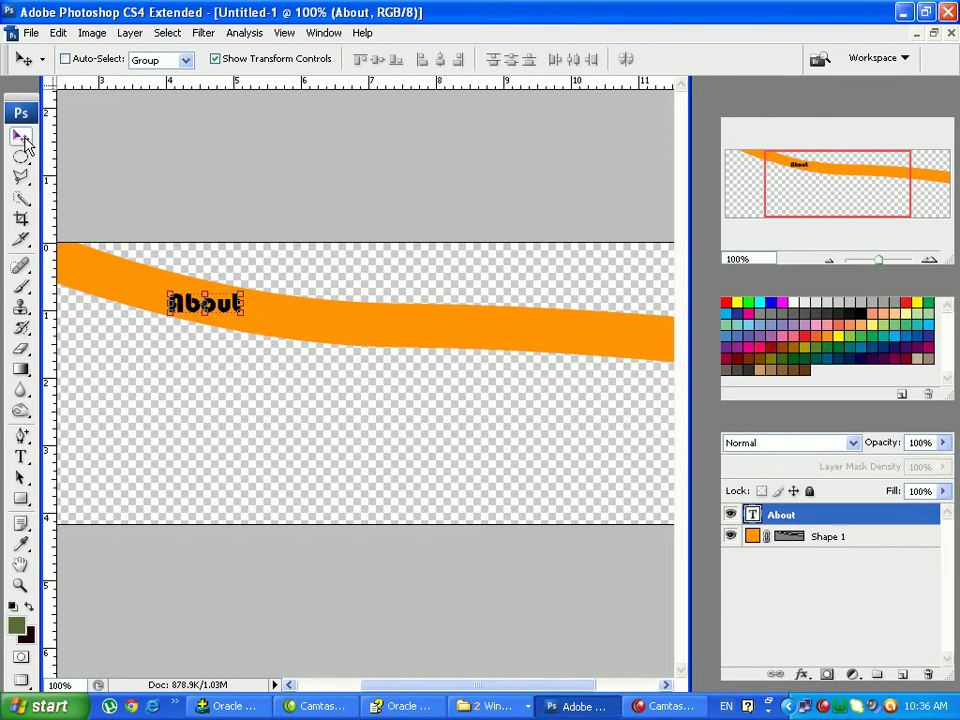
Set the font size of the "About" text to 18 pt
click(22, 458)
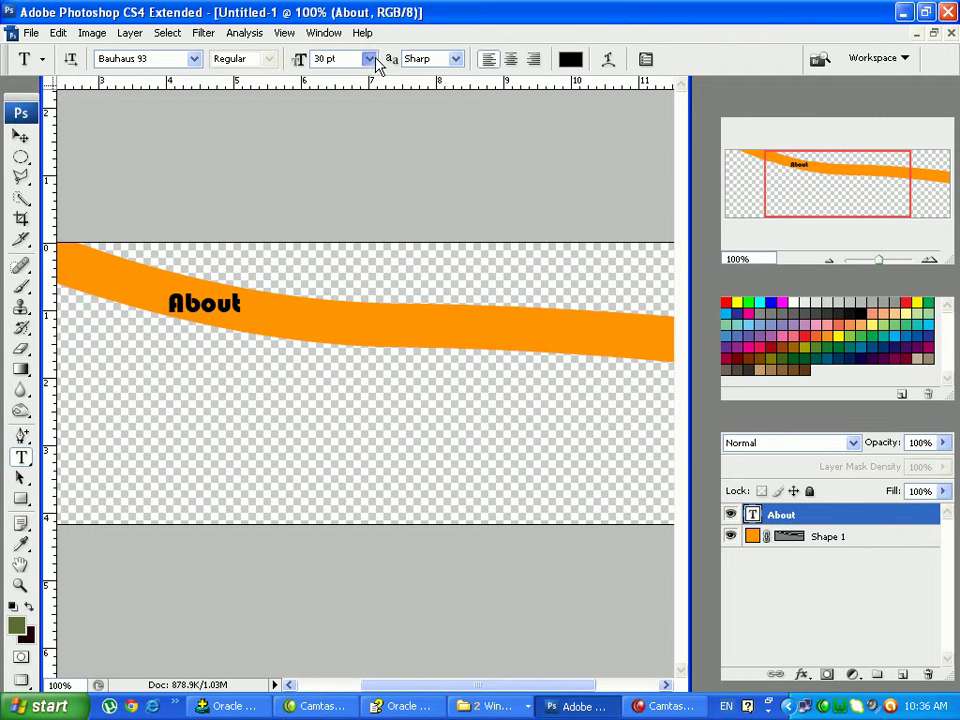
click(369, 59)
click(352, 214)
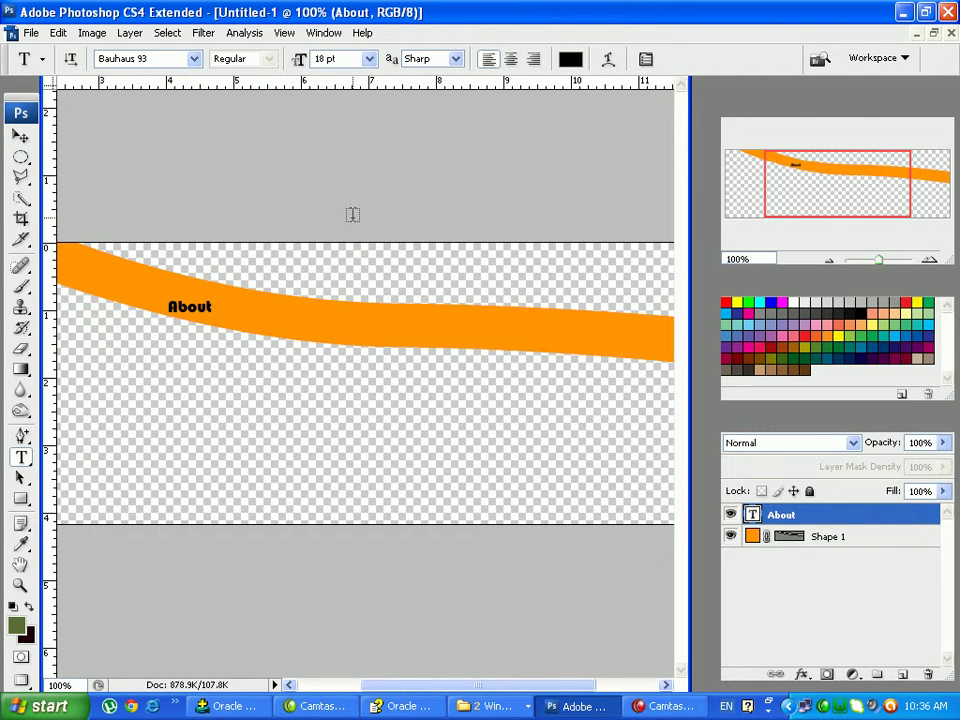
Nudge the resized "About" text up a few pixels to centre it within the orange bar's thickness
click(20, 137)
key(Up)
key(Up)
key(Up)
key(Up)
key(Up)
key(Up)
key(Up)
key(Up)
key(Up)
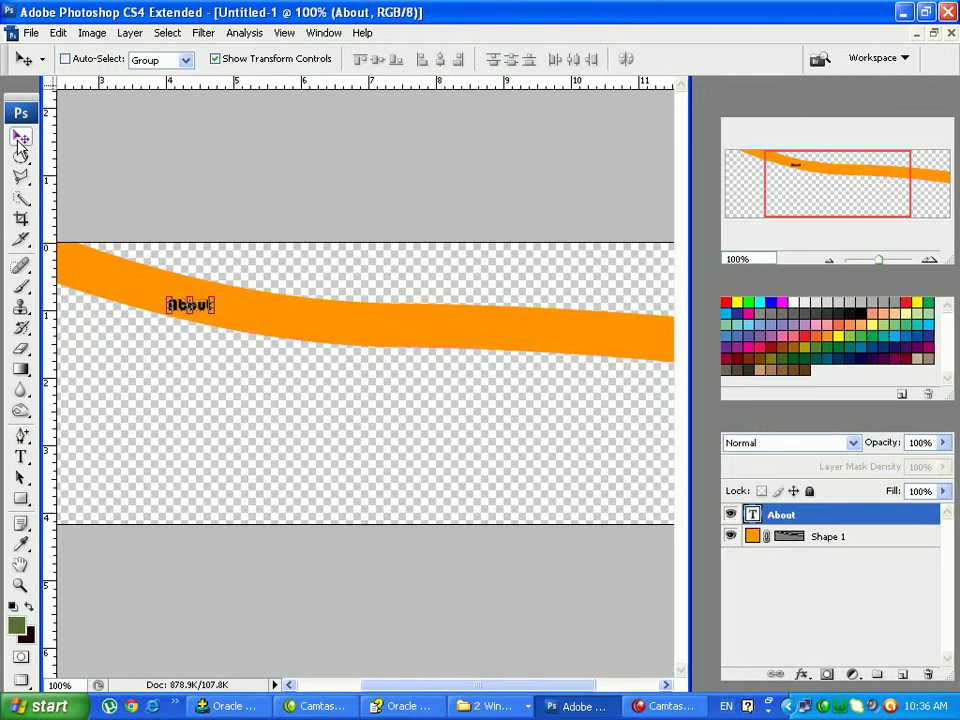
key(Up)
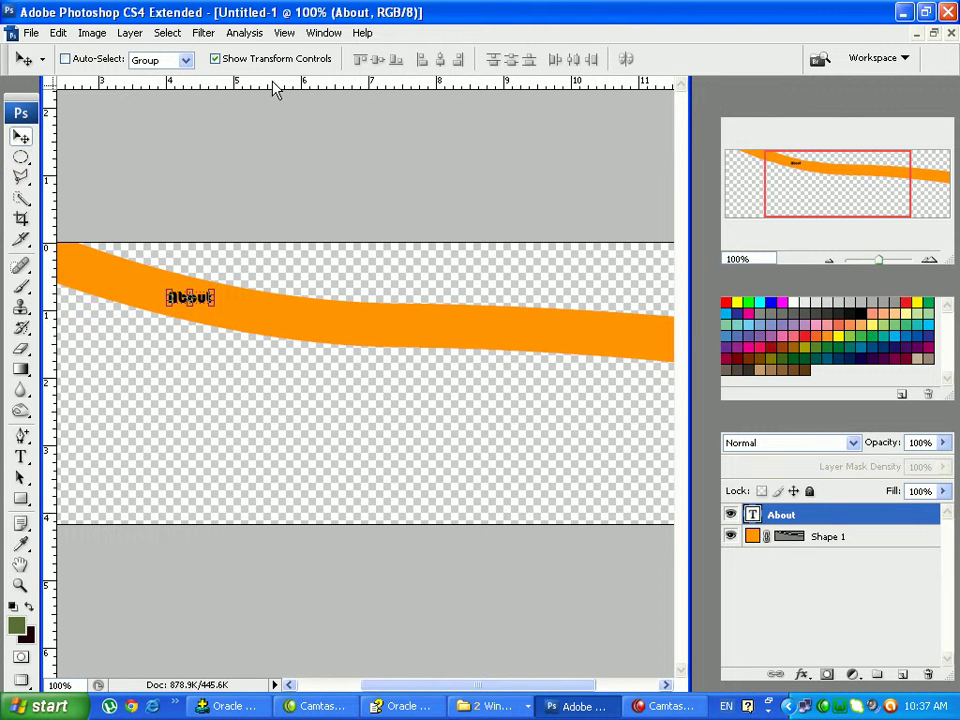
Draw an elliptical selection around the "About" text on the orange bar
click(20, 157)
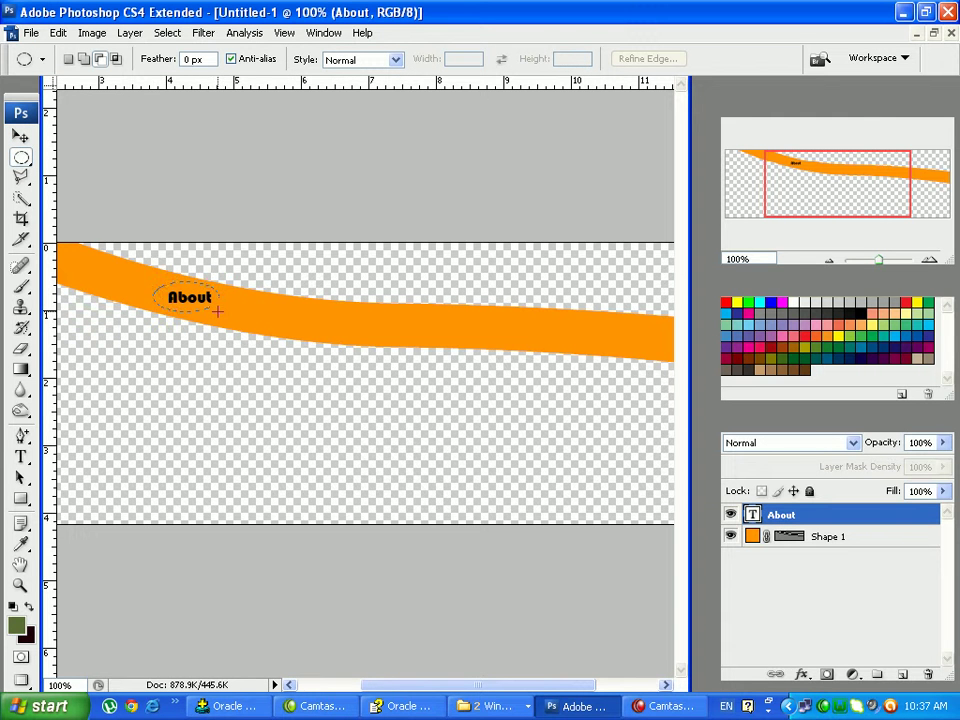
drag(217, 311, 218, 312)
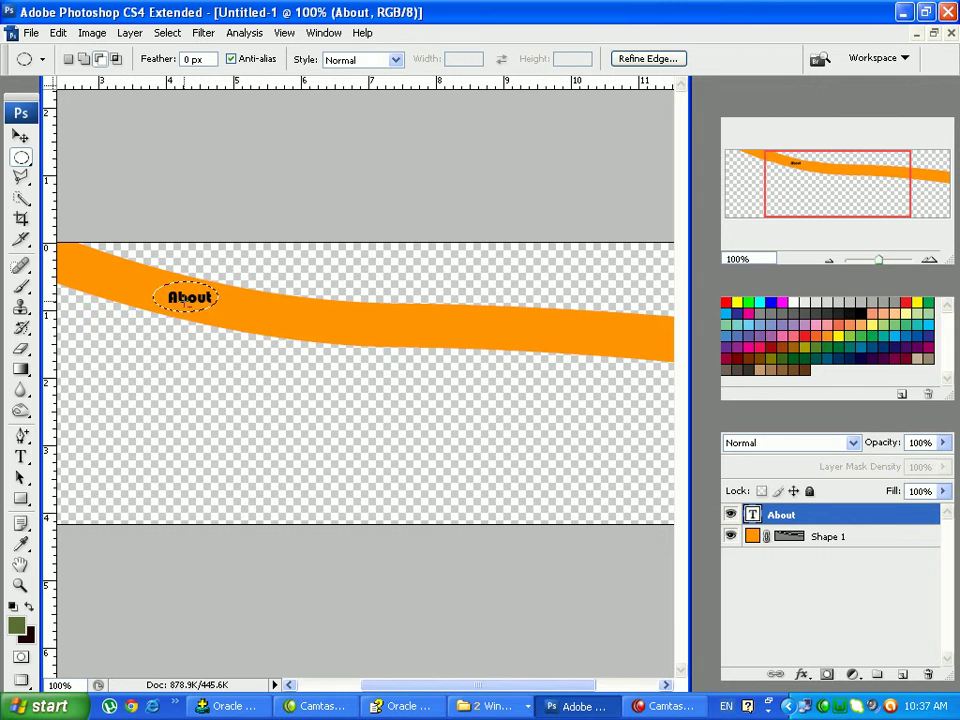
right_click(186, 307)
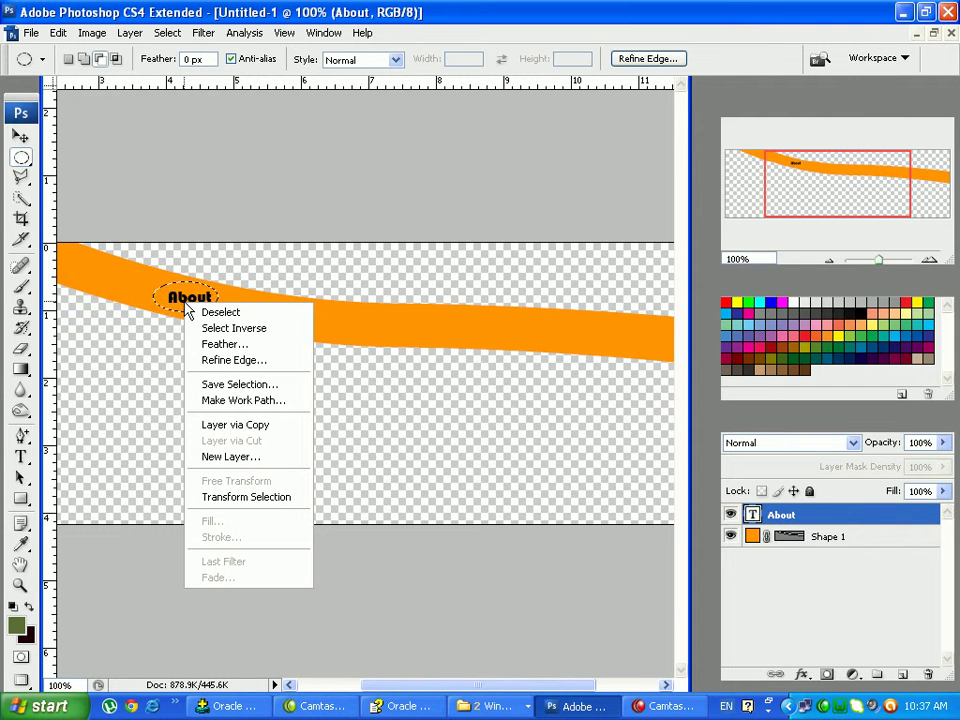
Try drop shadow, outer glow and inner glow effects on the "About" text layer and discard them
right_click(862, 547)
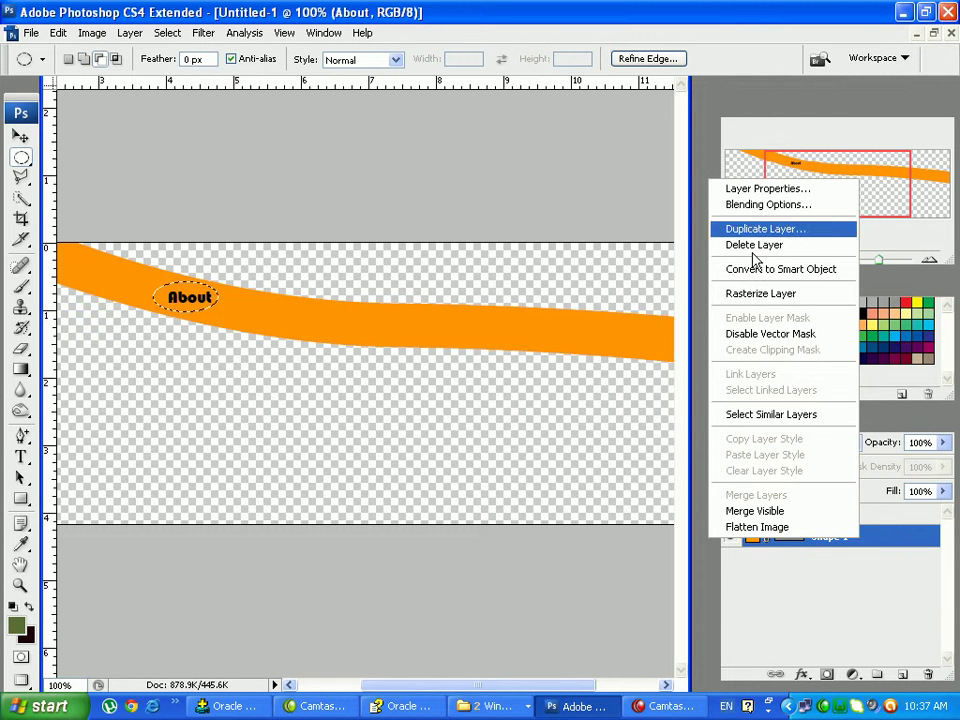
click(894, 521)
click(812, 518)
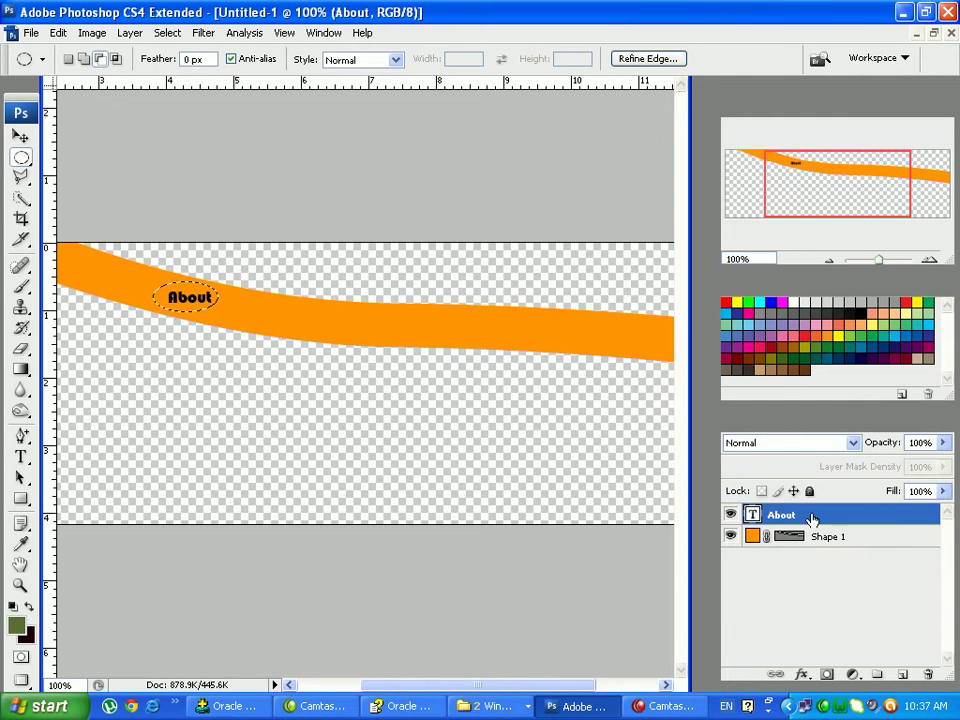
right_click(808, 518)
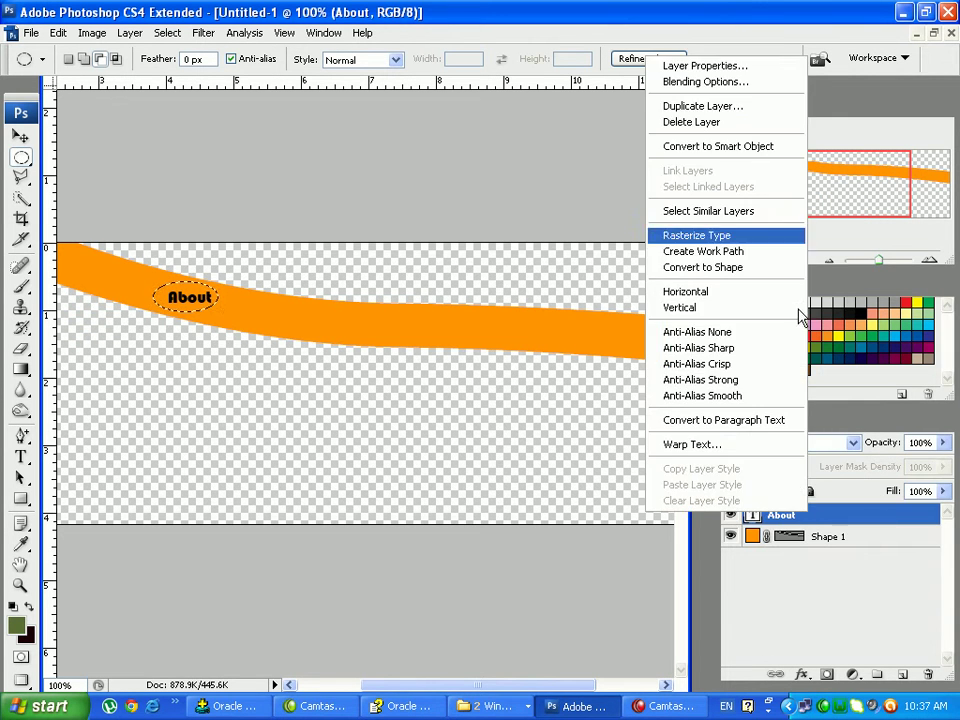
click(724, 84)
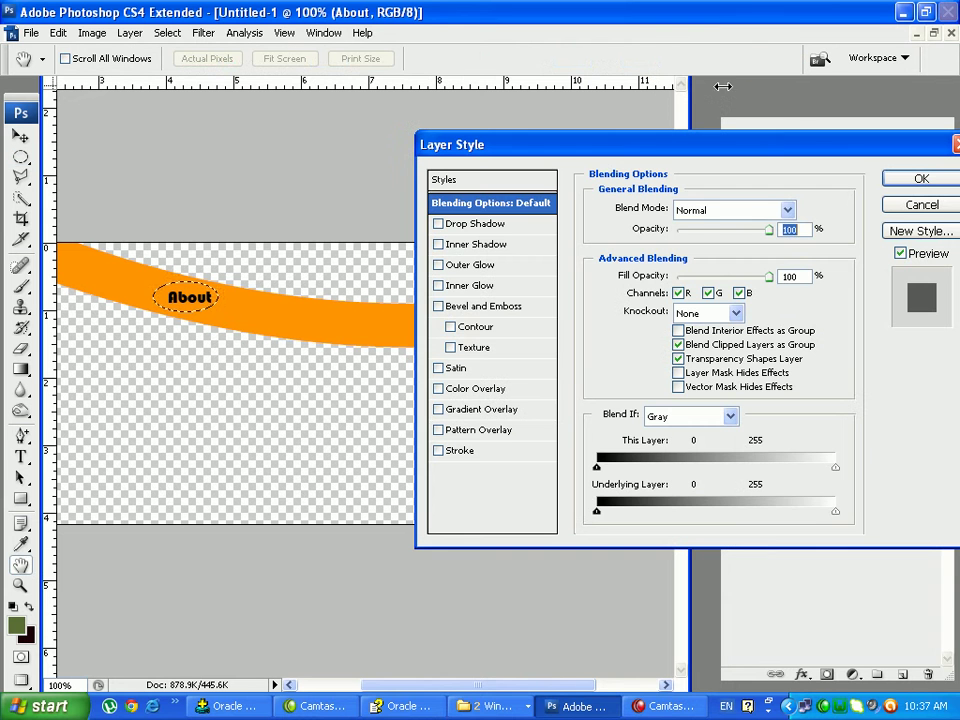
click(476, 225)
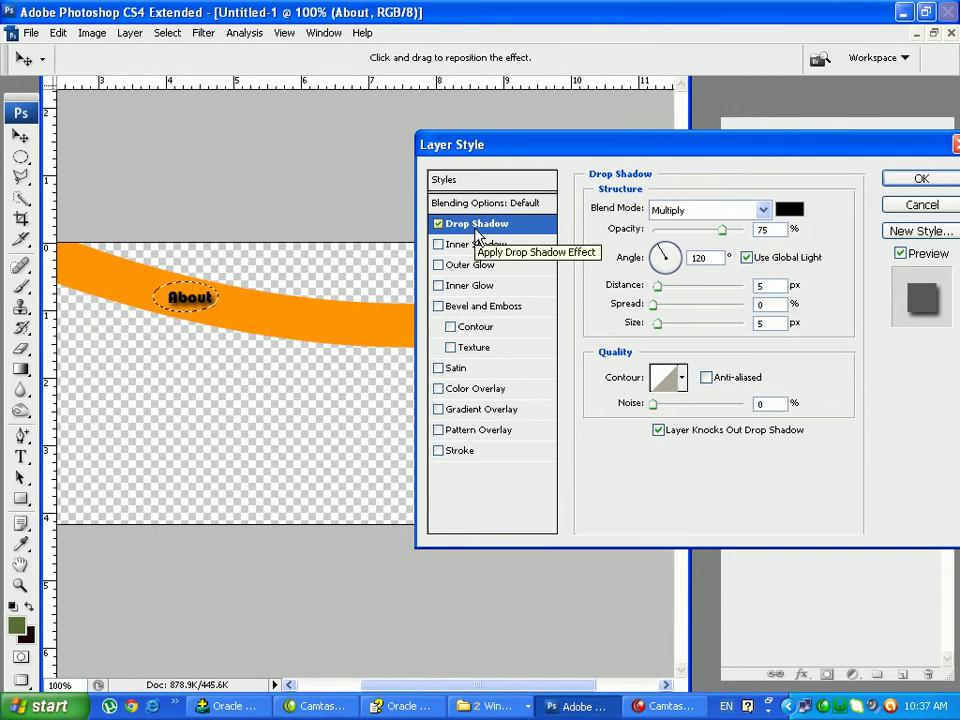
click(439, 224)
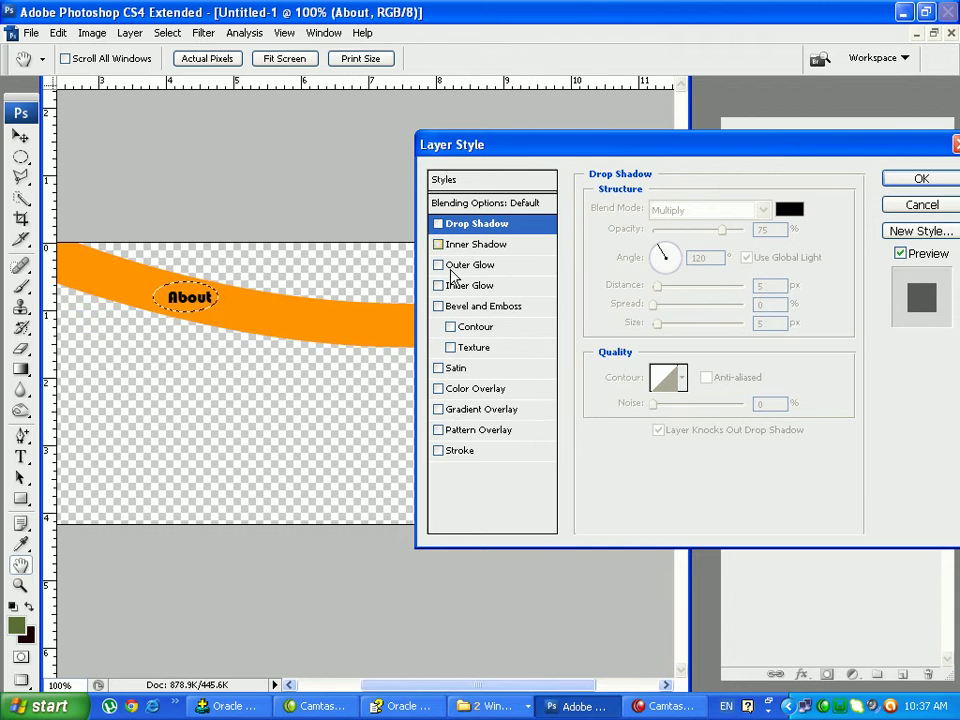
click(466, 248)
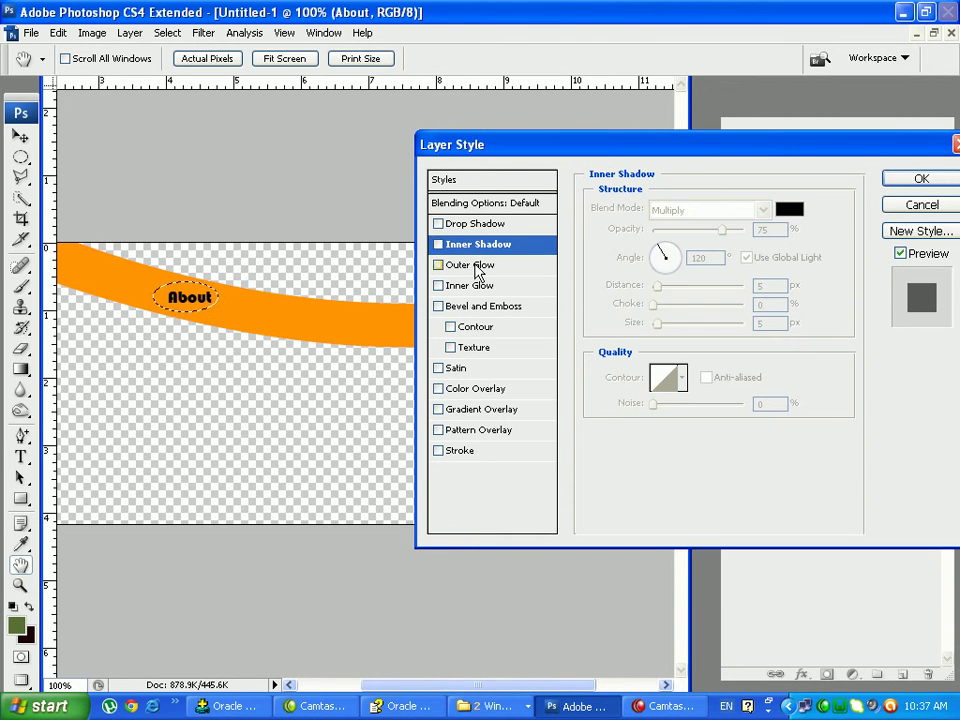
click(471, 264)
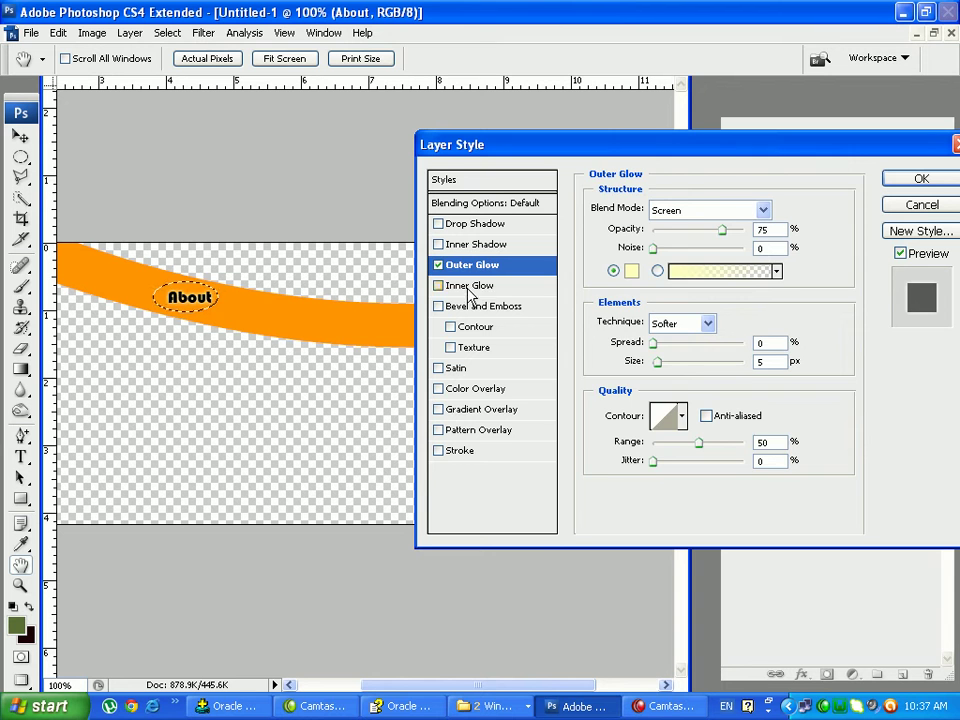
click(470, 288)
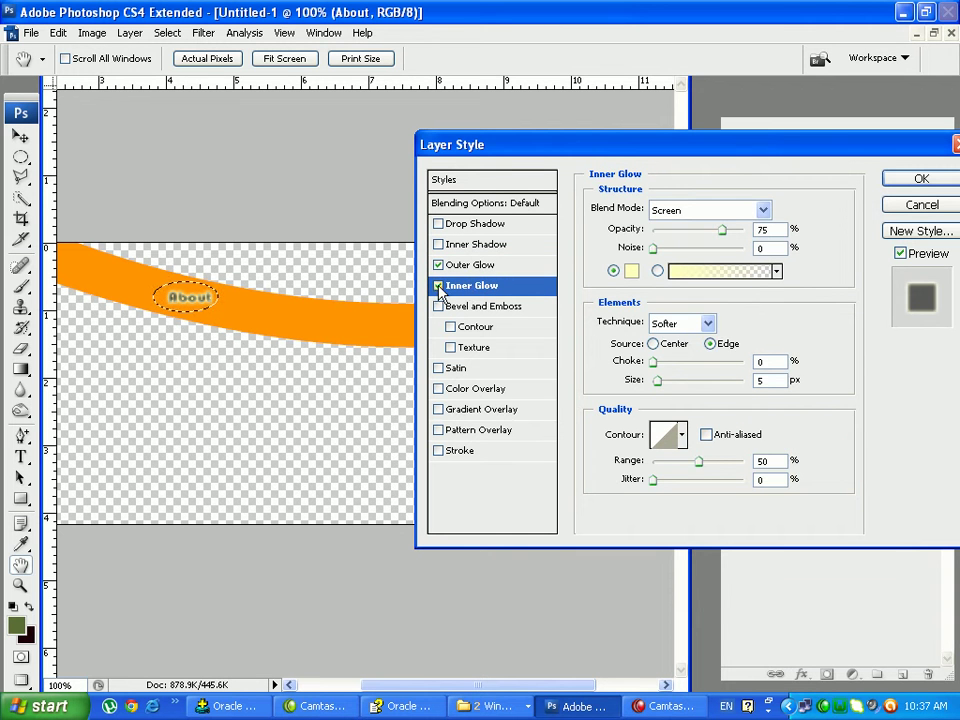
click(438, 285)
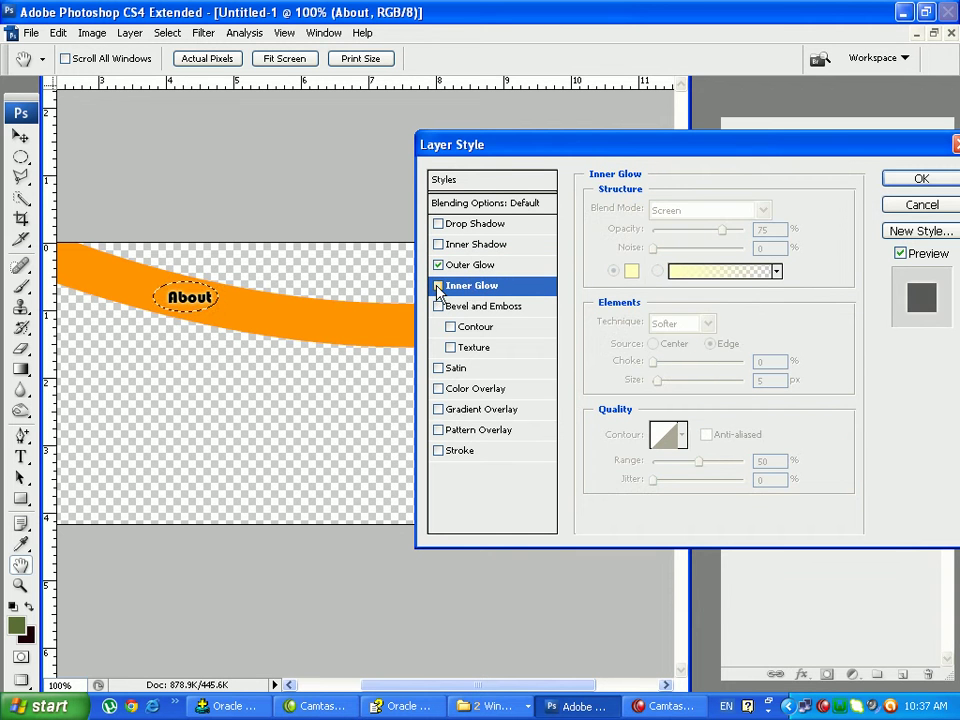
click(921, 206)
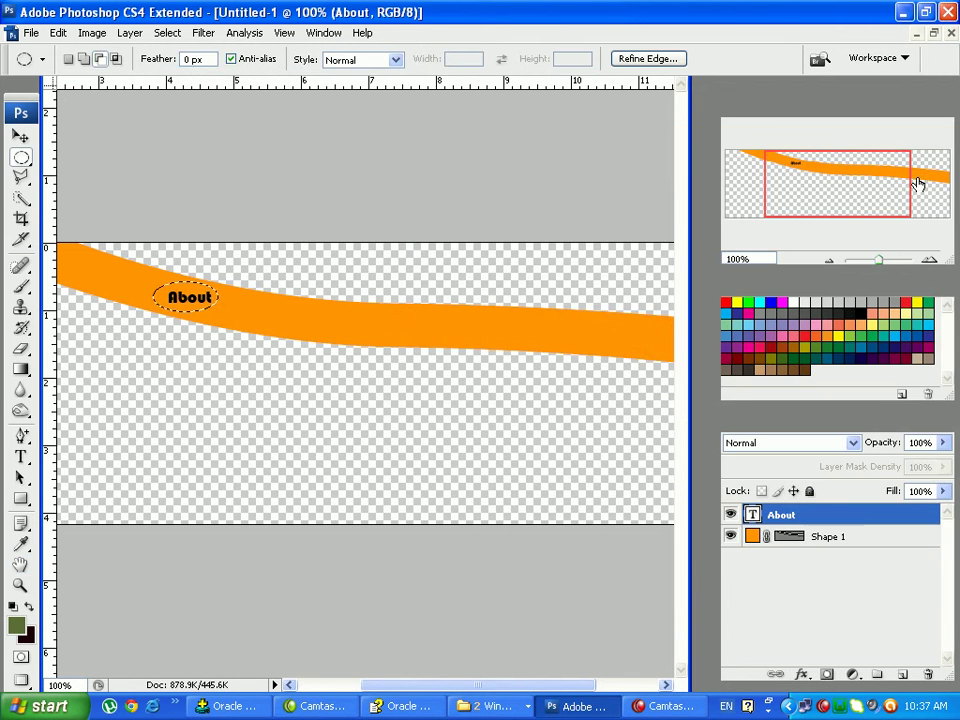
Replace the selection with a slightly narrower ellipse around the "About" text, with the Shape 1 layer active
click(808, 537)
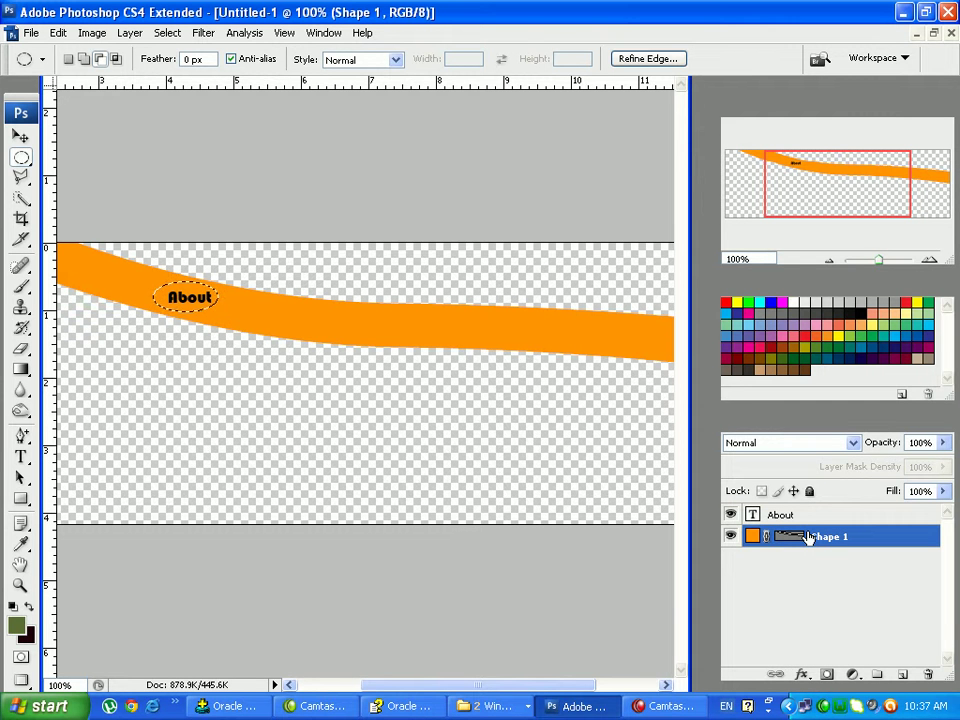
click(553, 511)
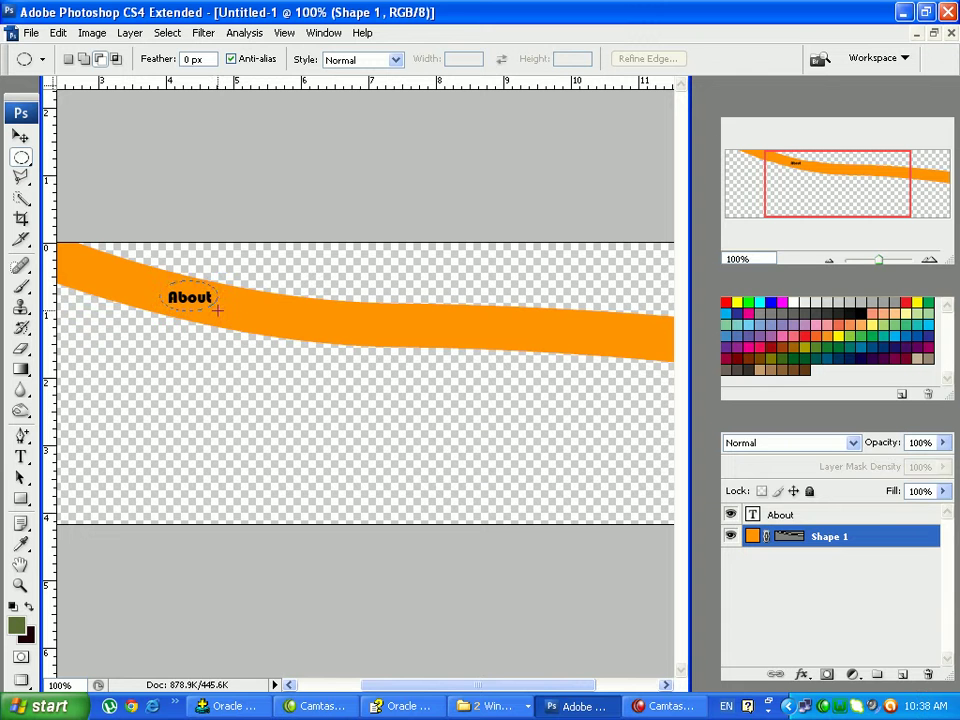
drag(217, 311, 217, 311)
Try an outer glow with adjusted spread on the Shape 1 layer and discard it
right_click(831, 536)
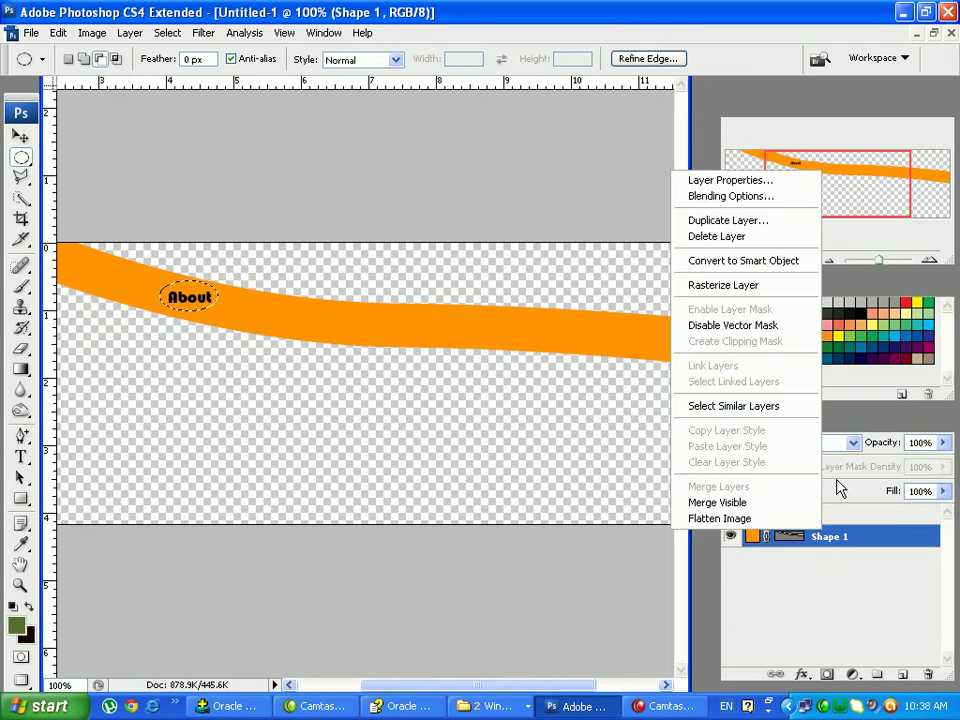
click(733, 196)
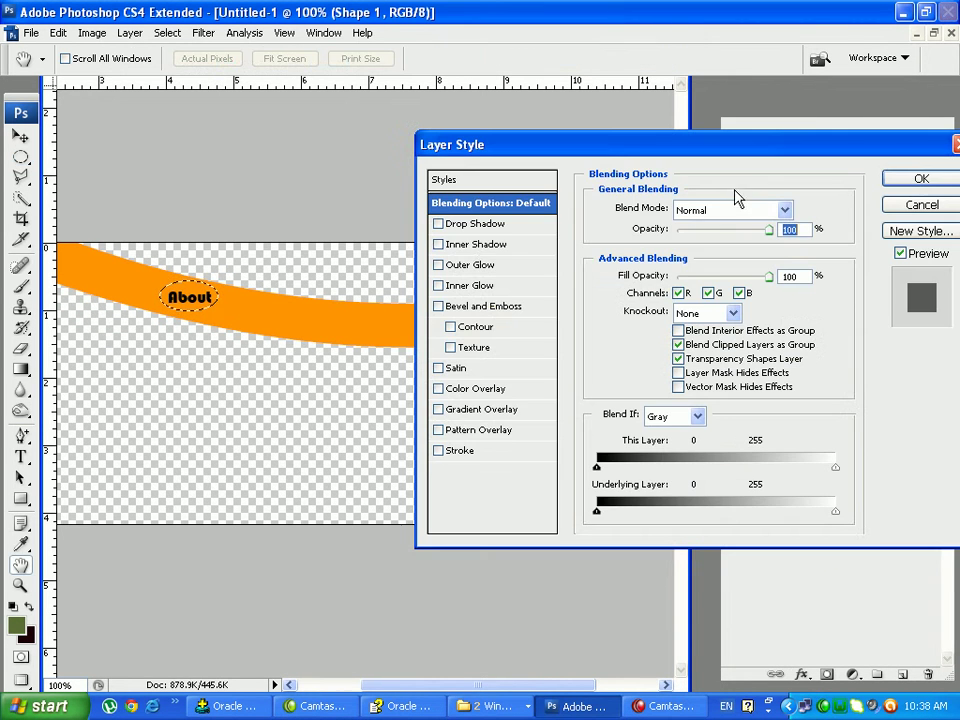
click(463, 270)
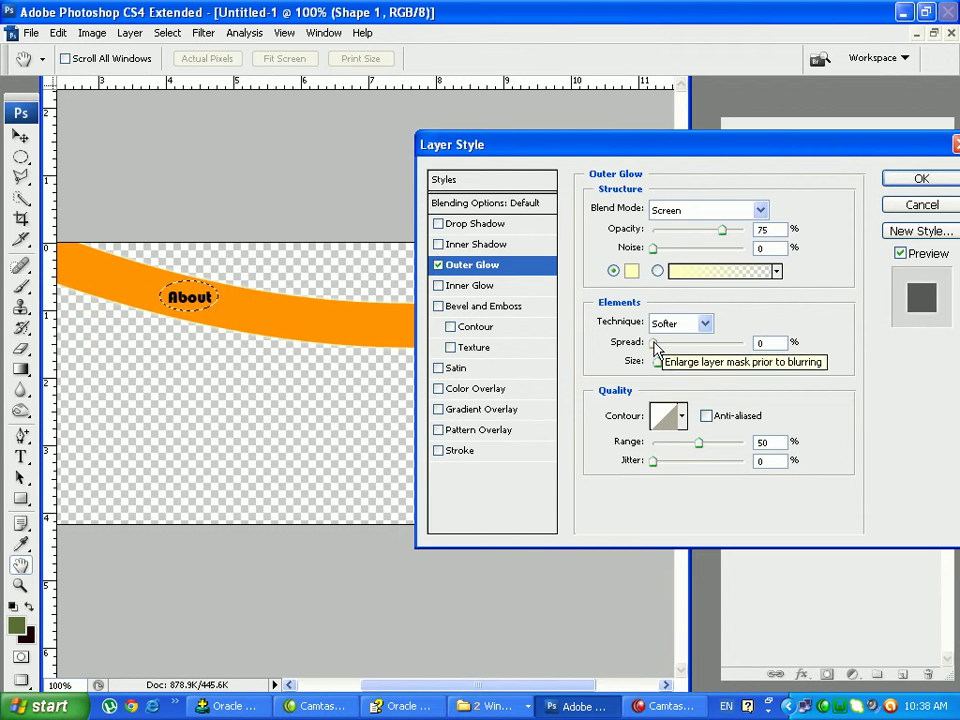
drag(658, 346, 668, 350)
click(918, 205)
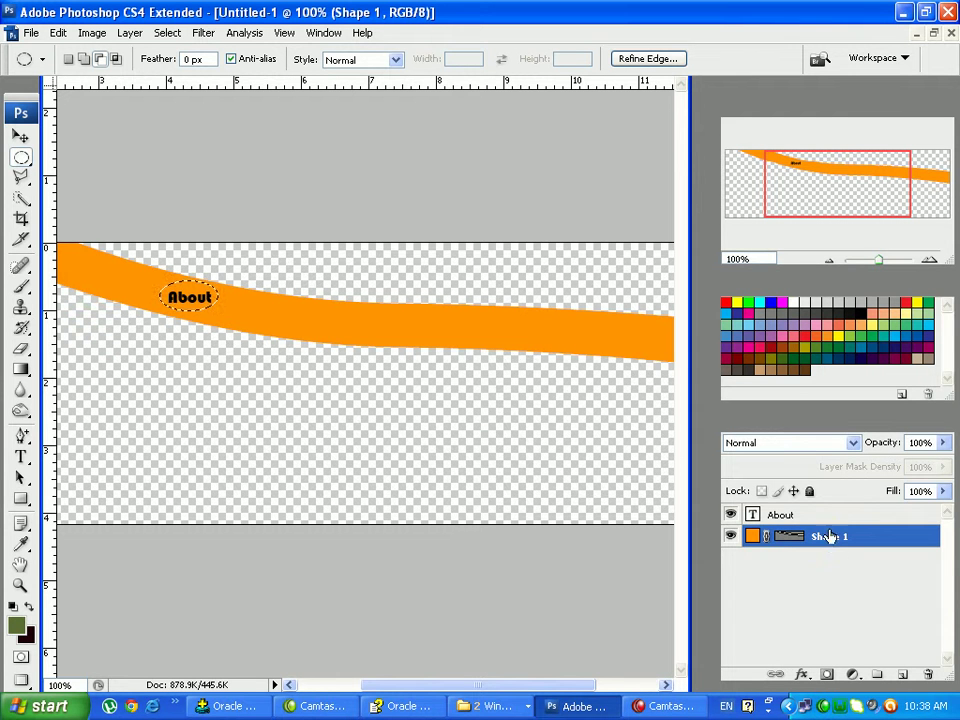
Add a new empty layer directly above Shape 1 and check the stacking by hiding and reshowing the orange shape
click(783, 514)
click(788, 537)
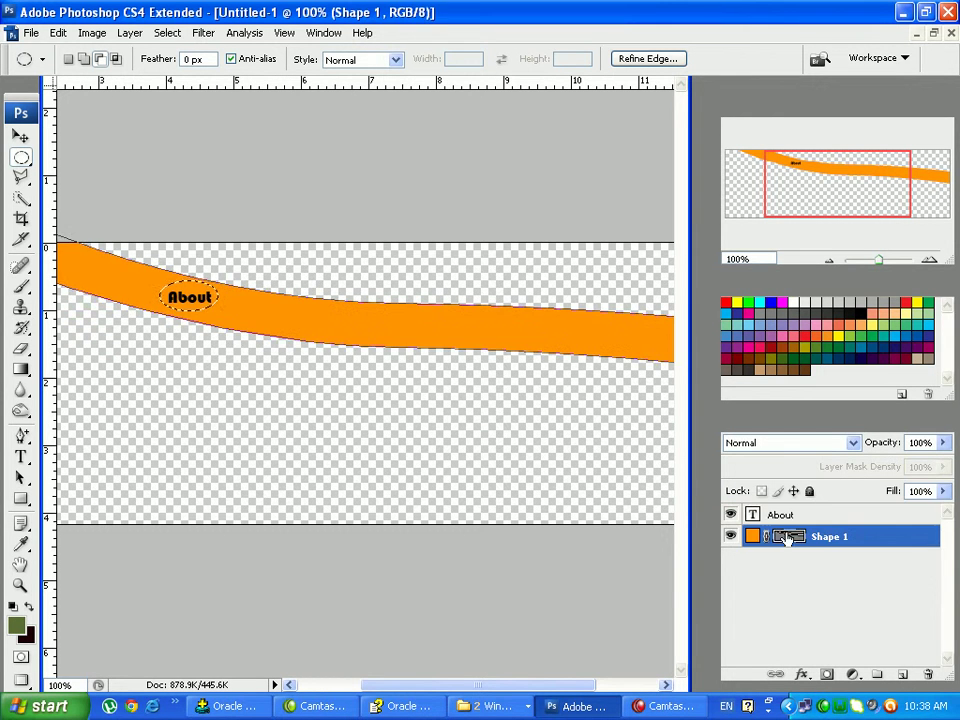
click(903, 676)
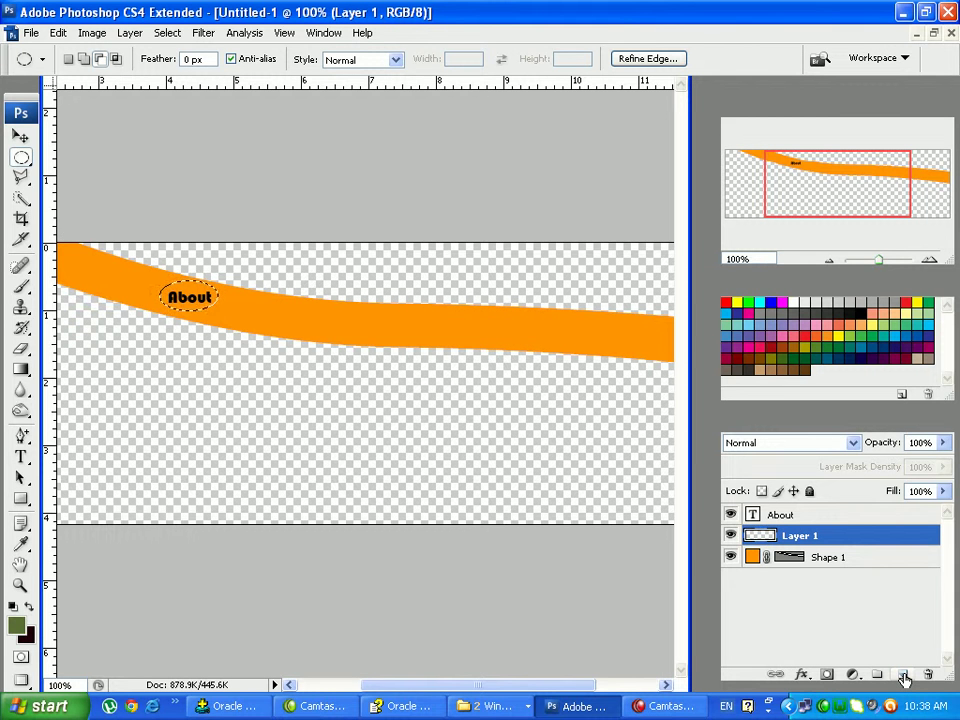
click(731, 557)
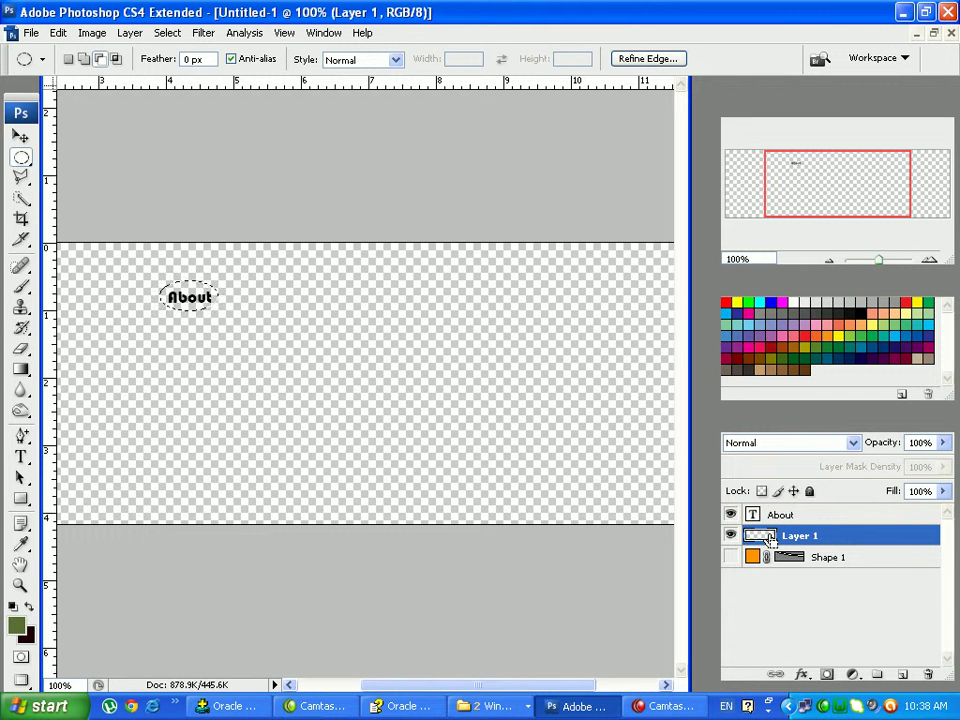
click(731, 557)
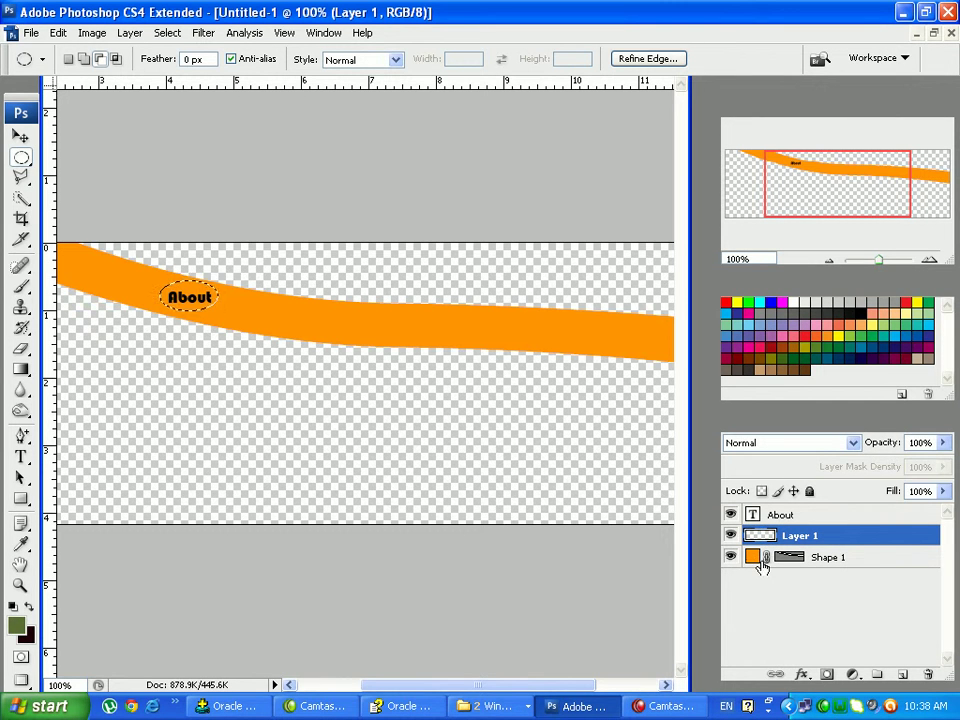
Delete the empty layer between the "About" text and Shape 1
click(762, 560)
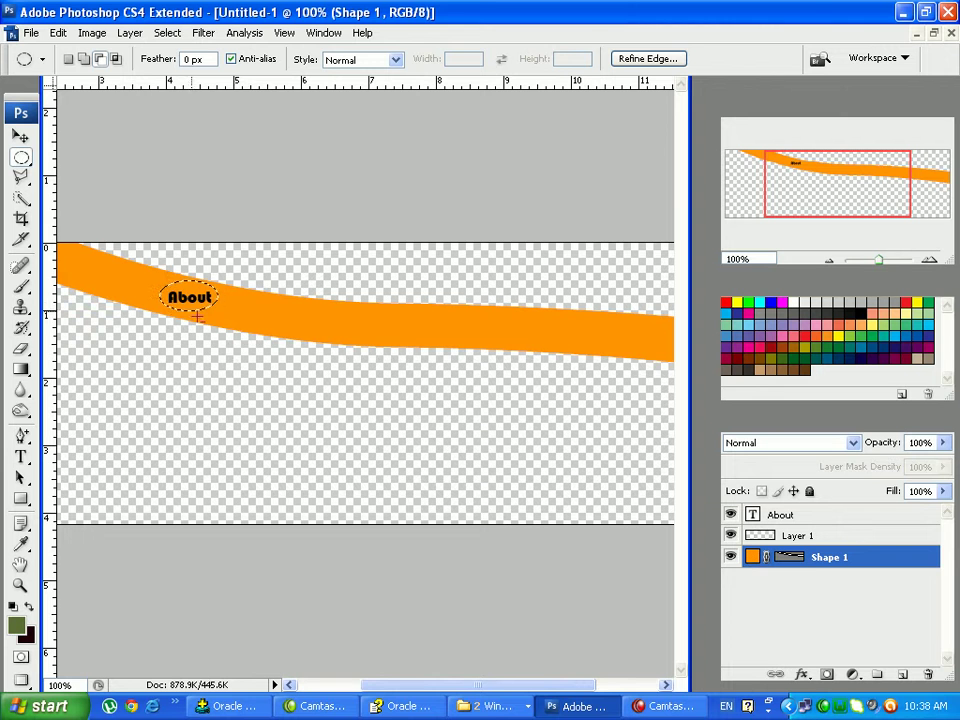
click(58, 33)
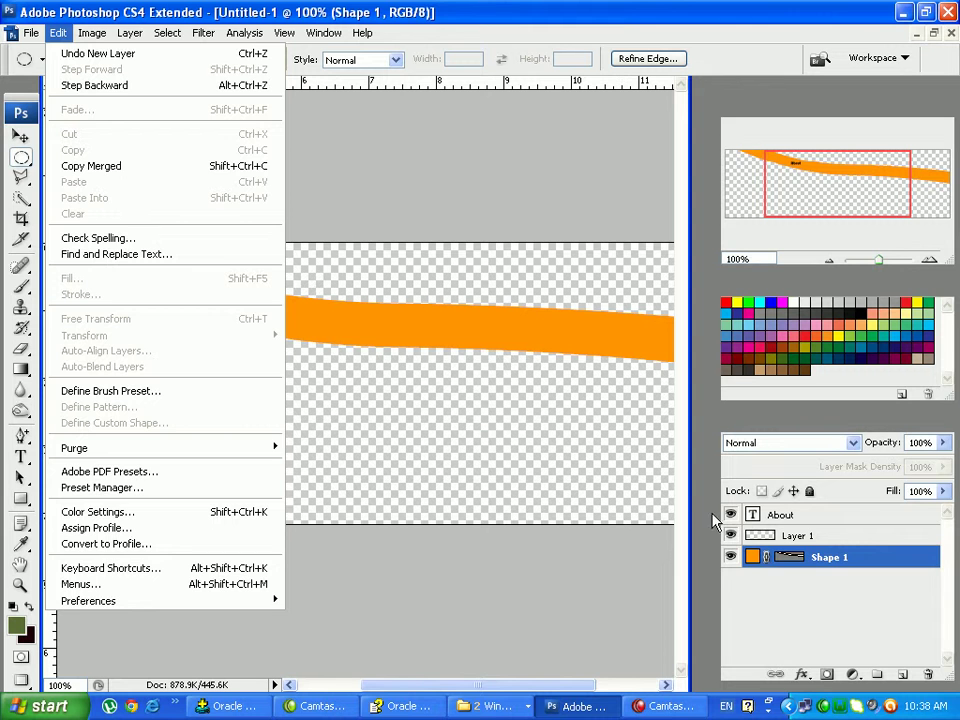
click(775, 514)
click(790, 535)
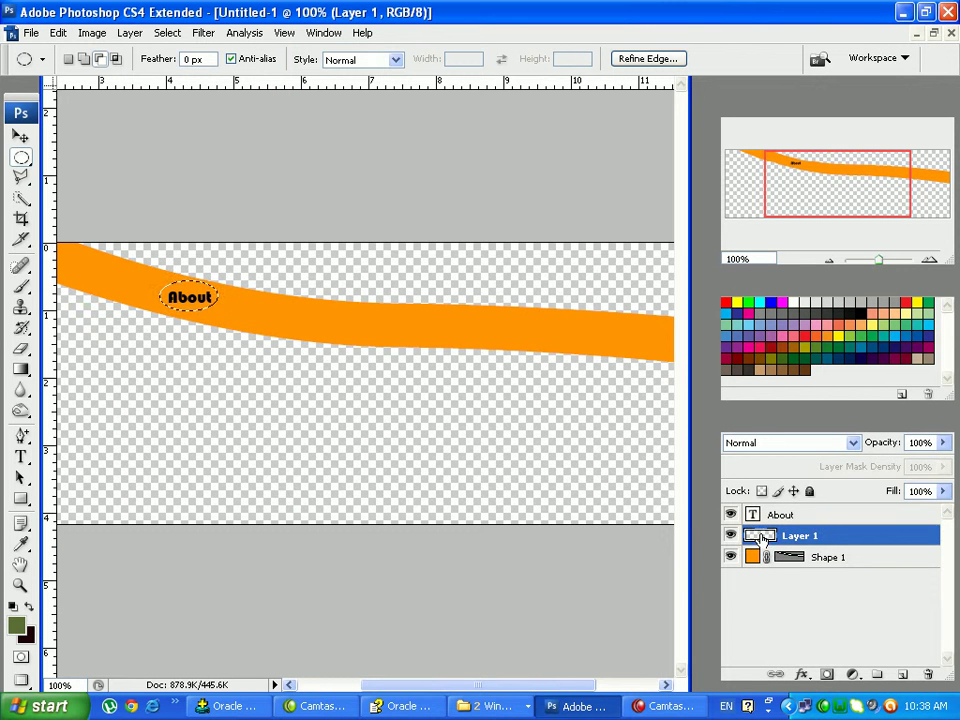
click(926, 675)
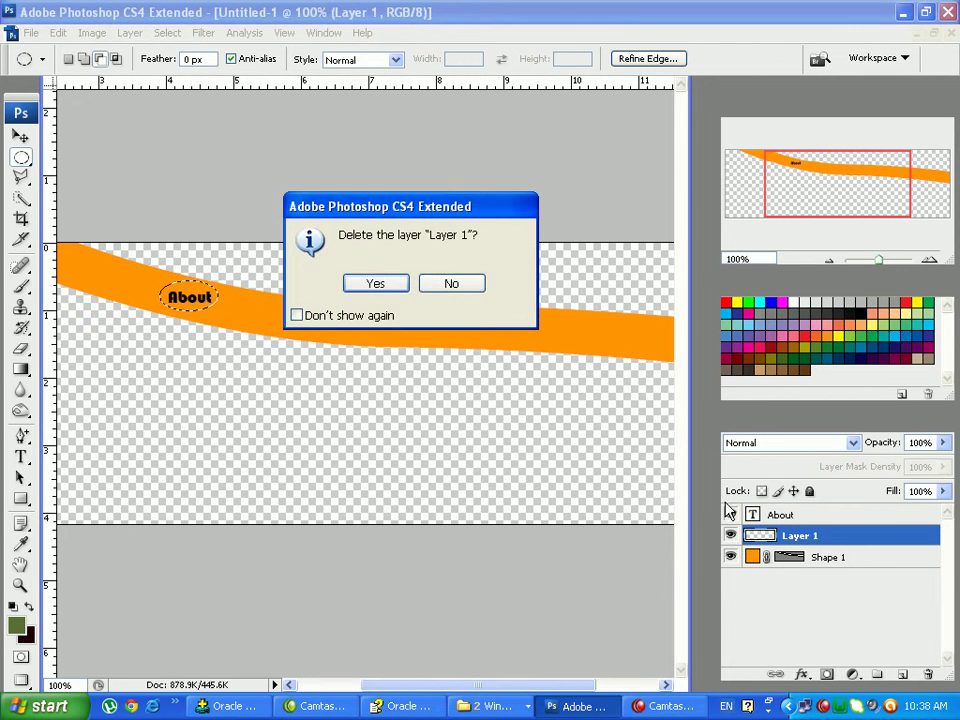
click(375, 285)
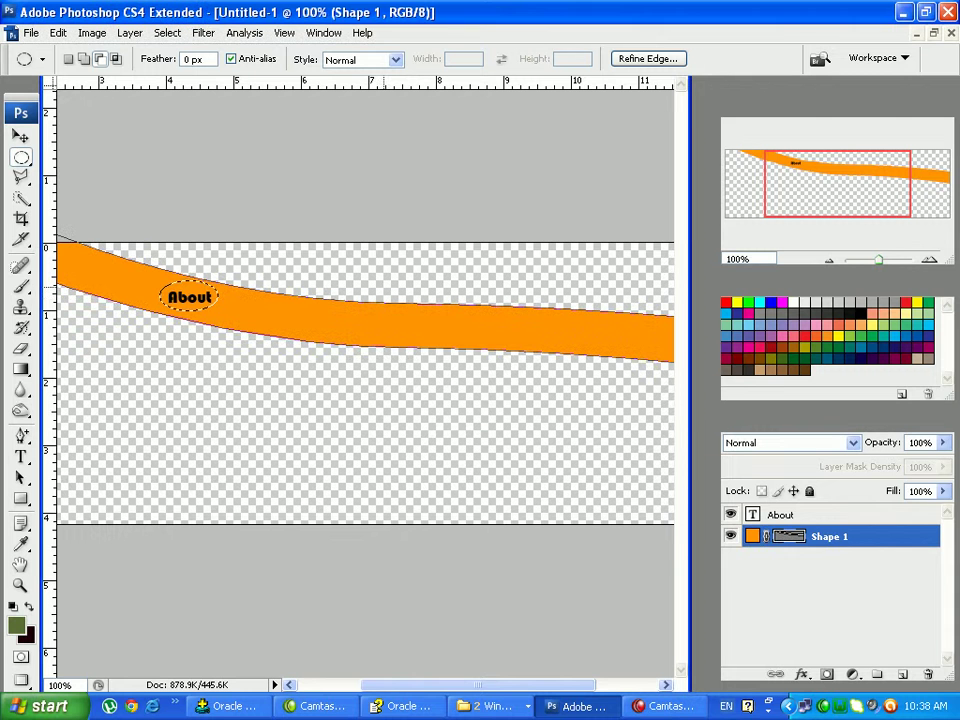
Replace the selection with a flatter ellipse around the "About" text and copy that area of Shape 1
click(330, 370)
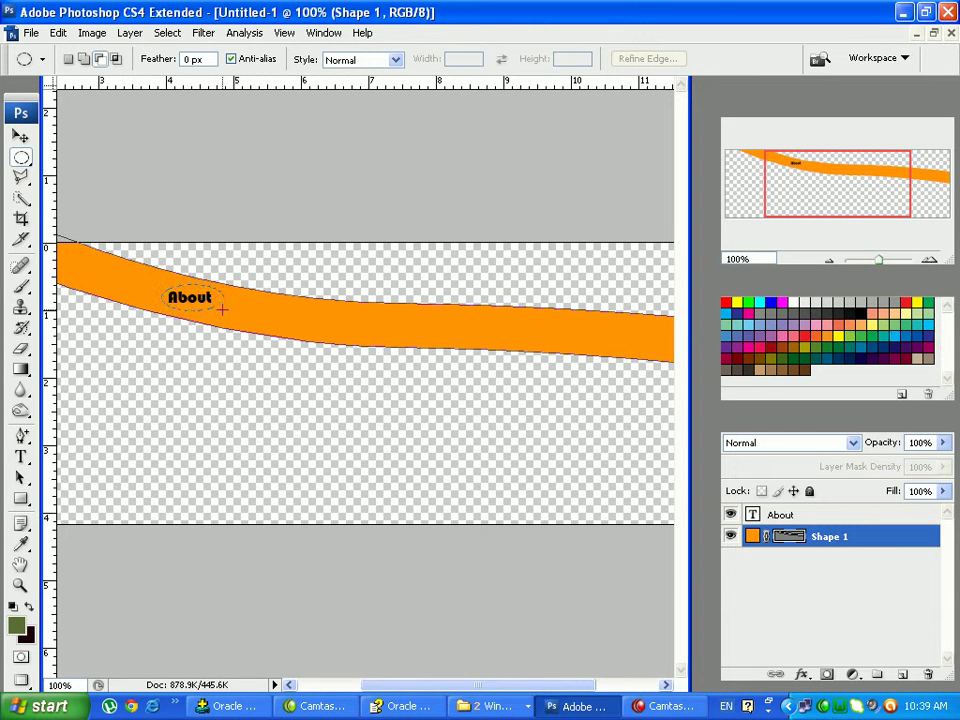
drag(221, 310, 222, 310)
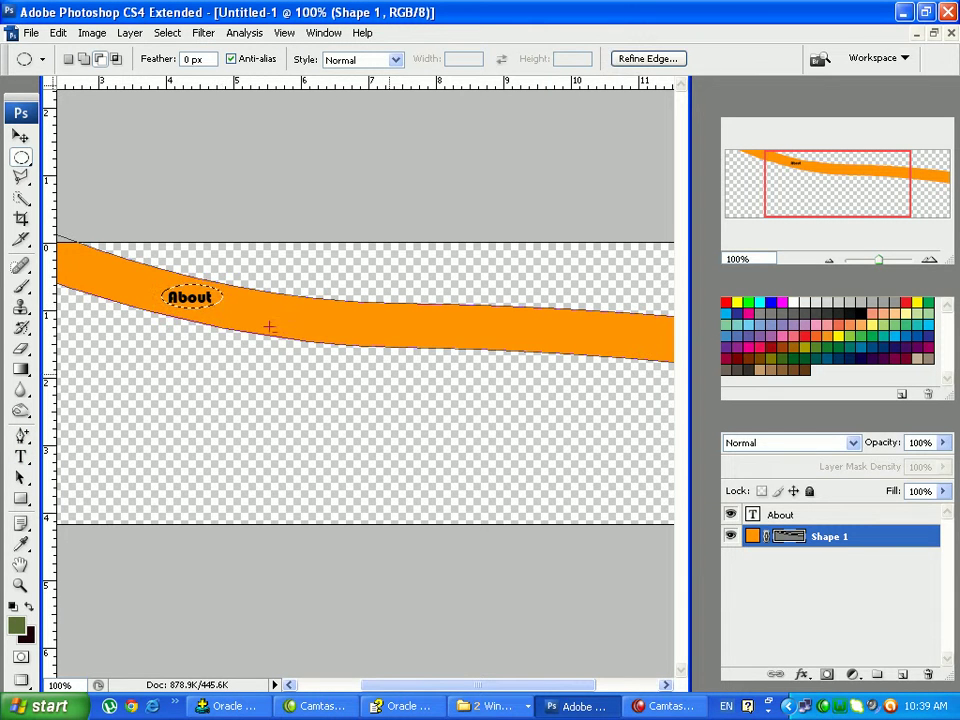
click(59, 33)
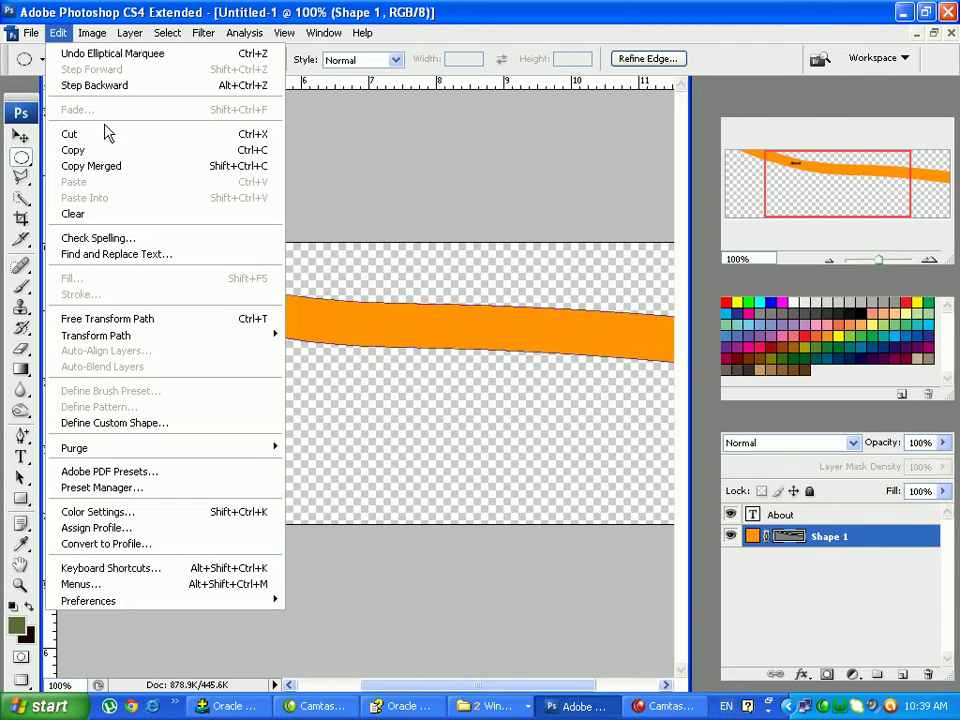
click(86, 150)
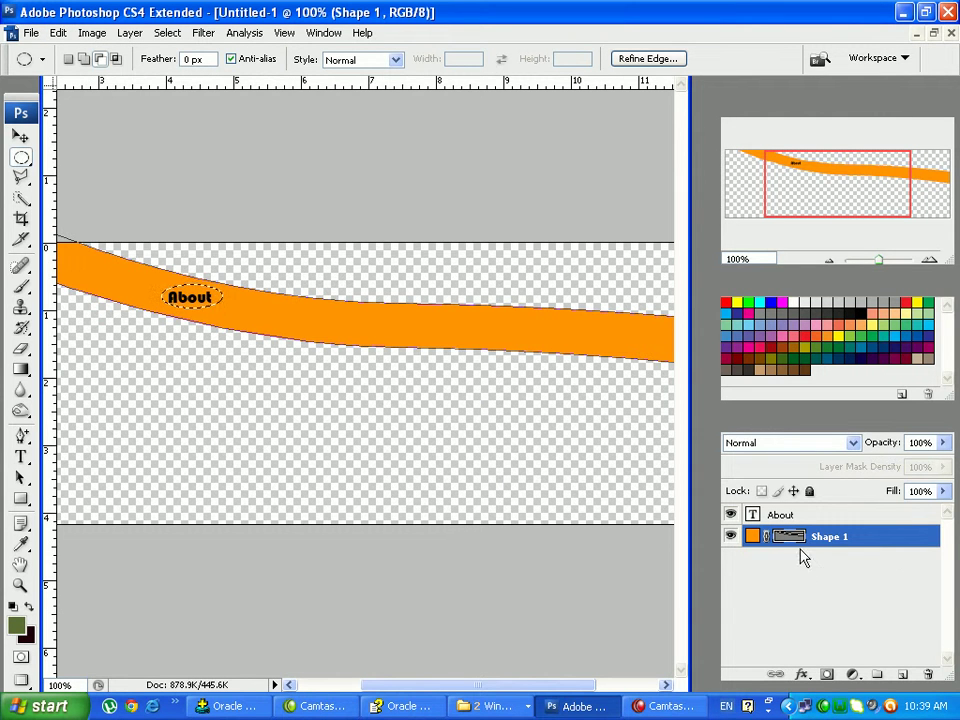
Try a new empty layer above Shape 1, hide and reshow the orange shape, then undo the layer and deselect
click(903, 675)
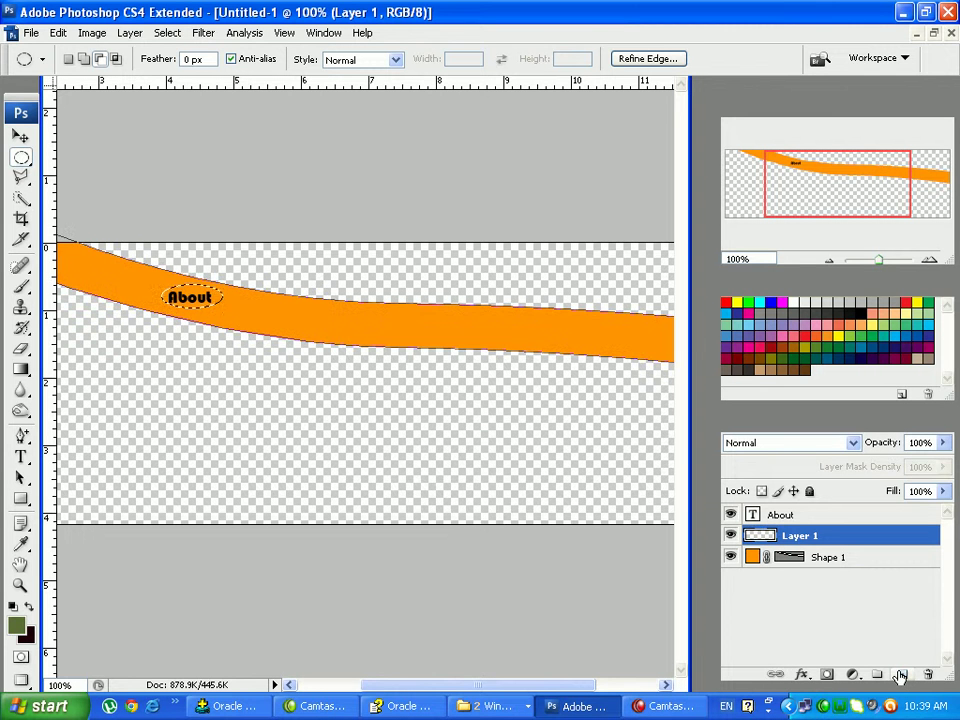
click(731, 557)
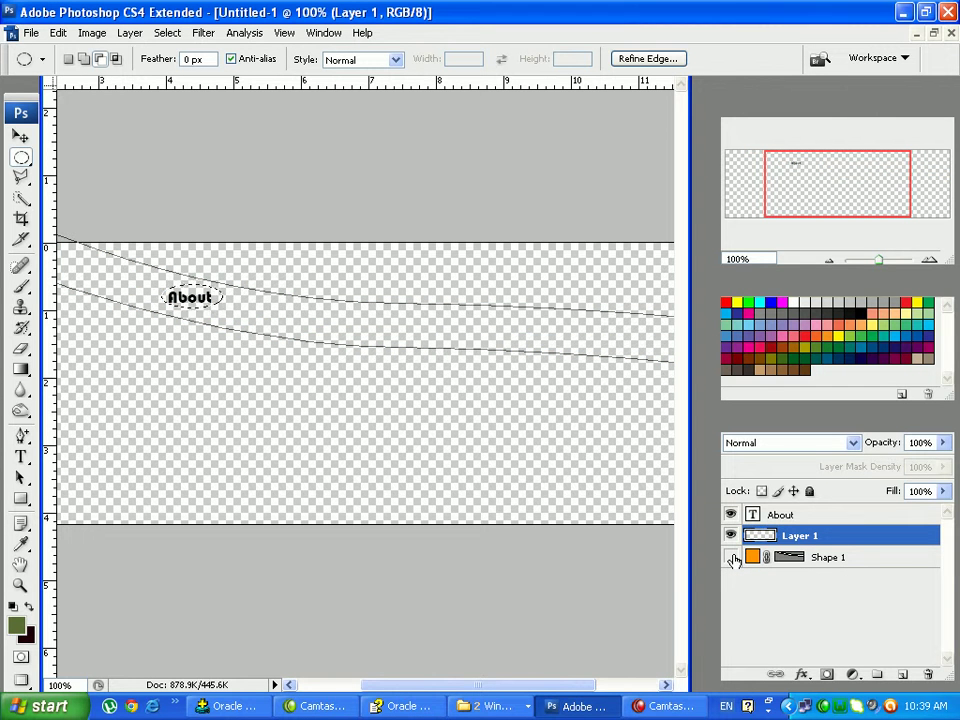
click(731, 557)
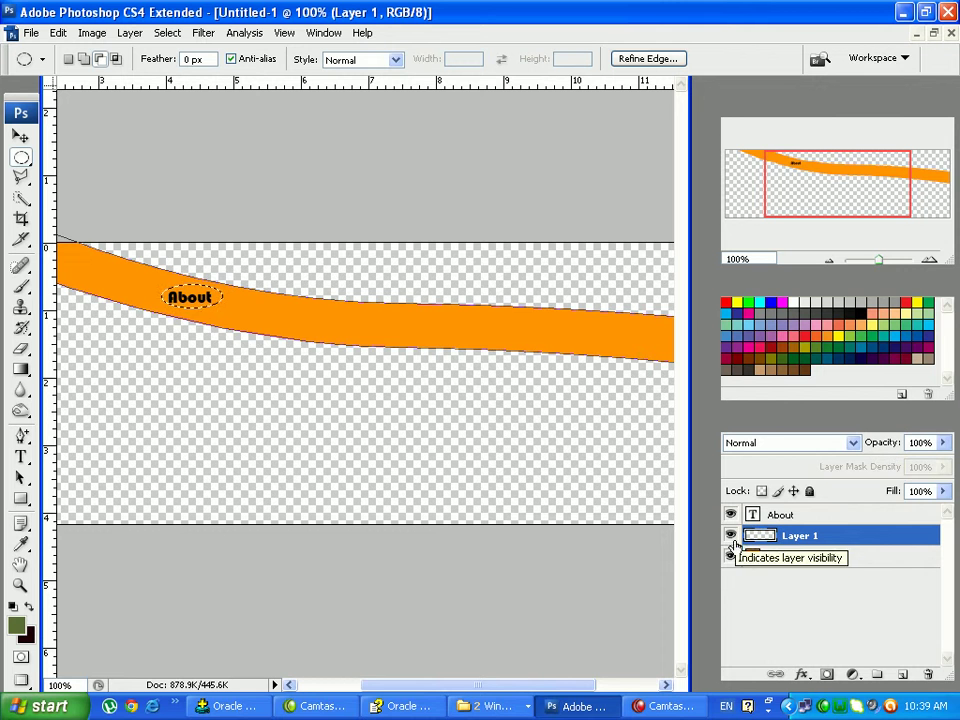
click(732, 559)
click(731, 557)
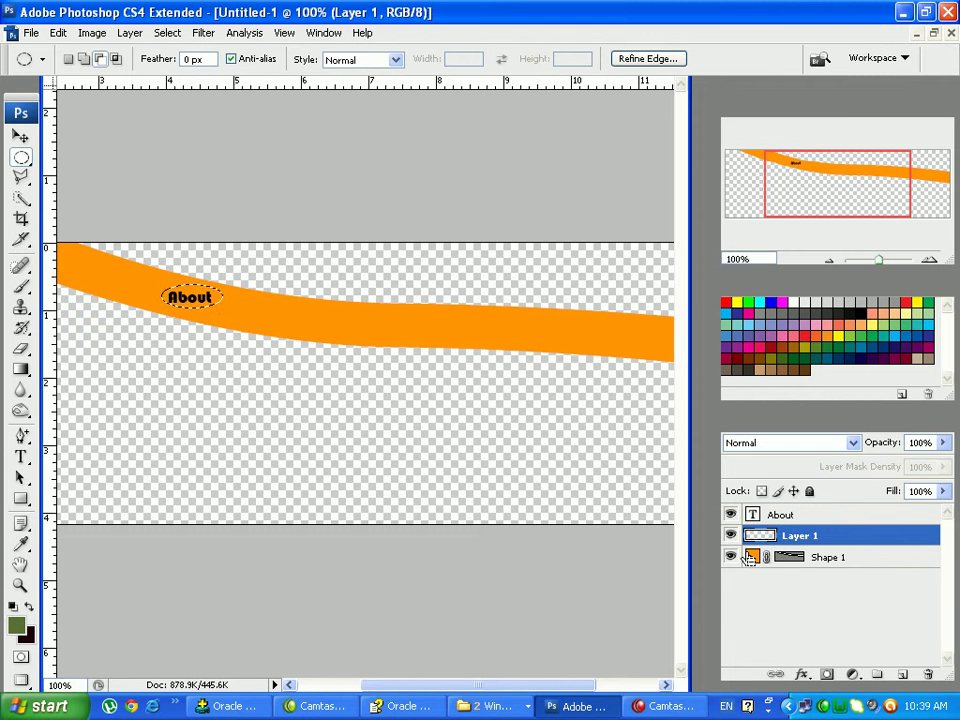
key(ctrl+z)
key(ctrl+d)
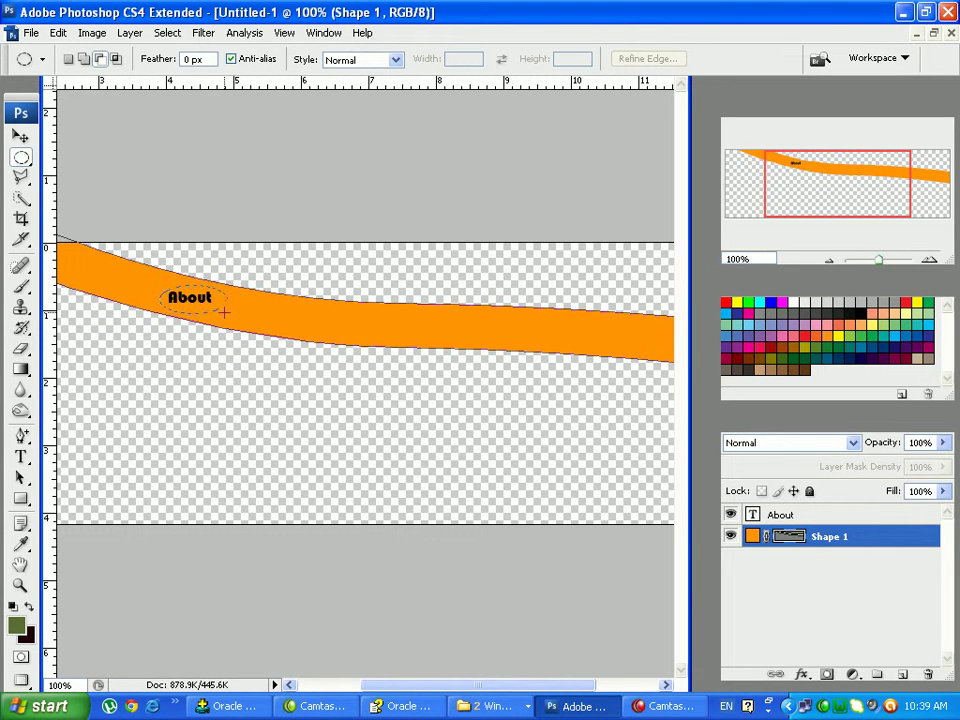
Select a slightly wider ellipse around "About", copy it from Shape 1 and paste it with a new layer above Shape 1 active
drag(225, 313, 229, 311)
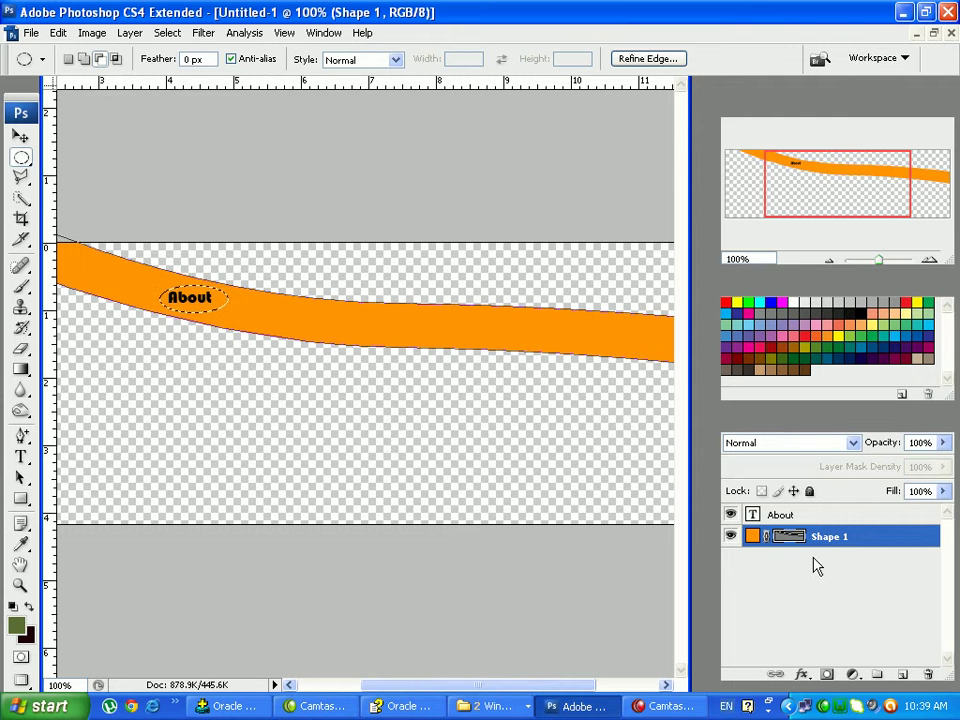
click(58, 33)
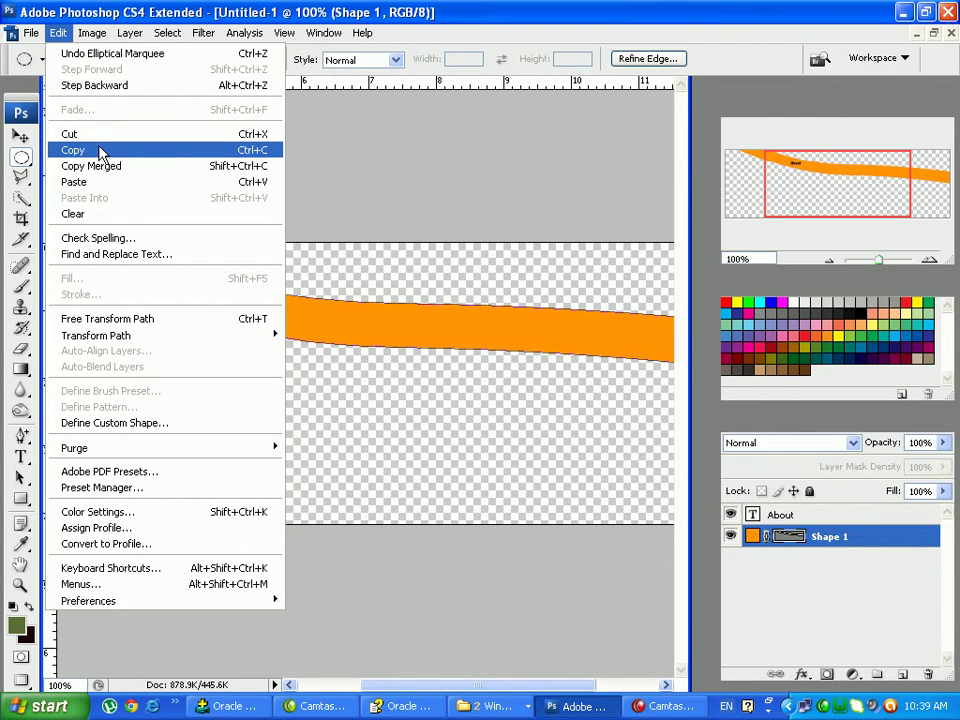
click(99, 150)
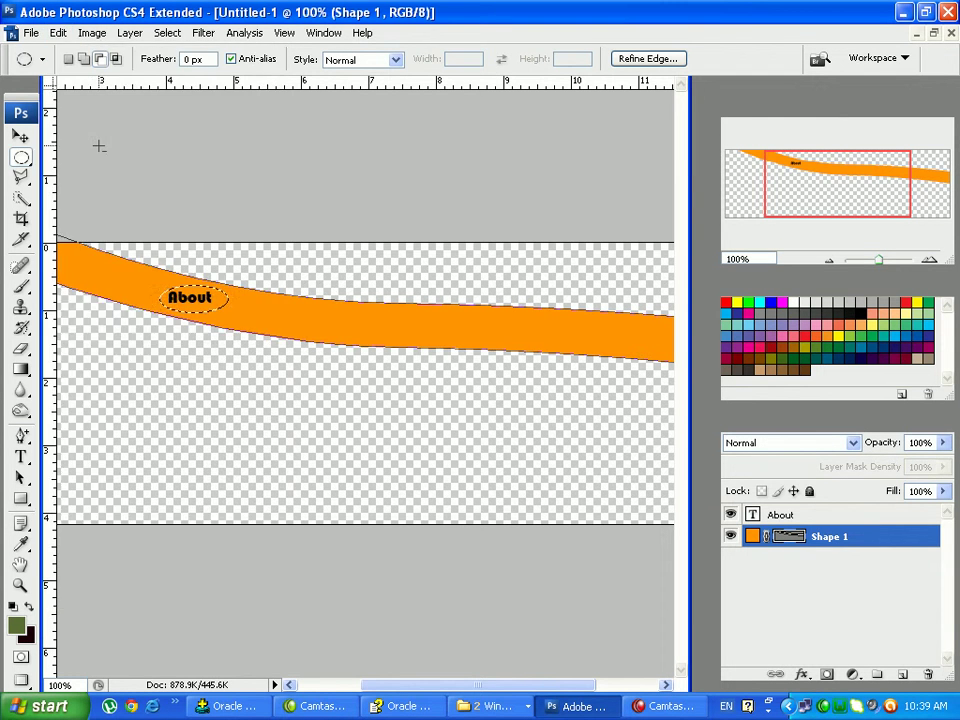
click(905, 678)
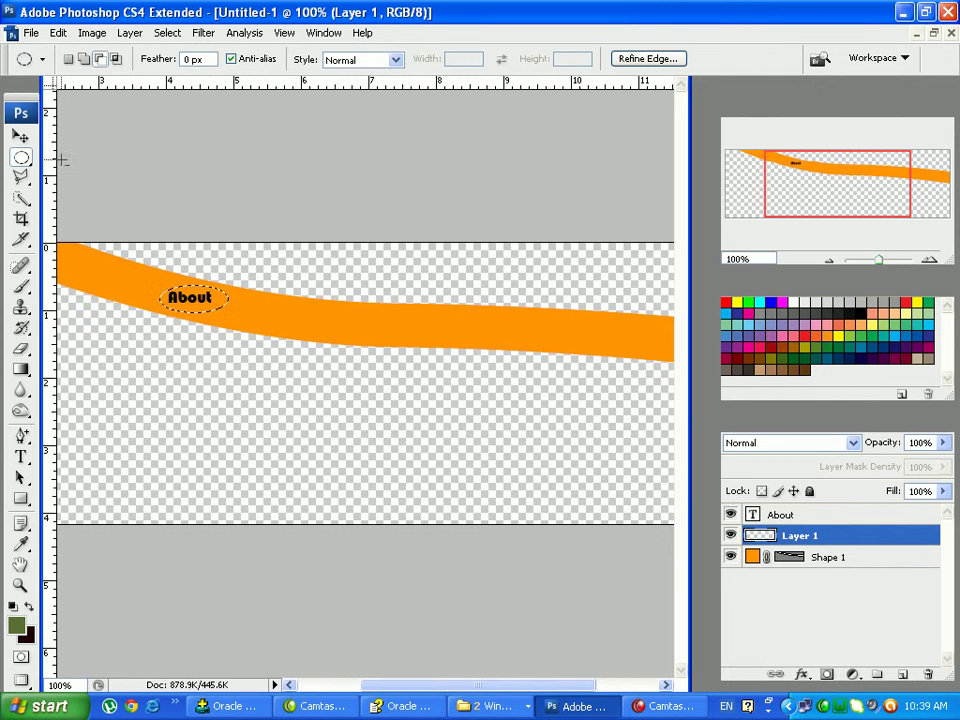
click(93, 36)
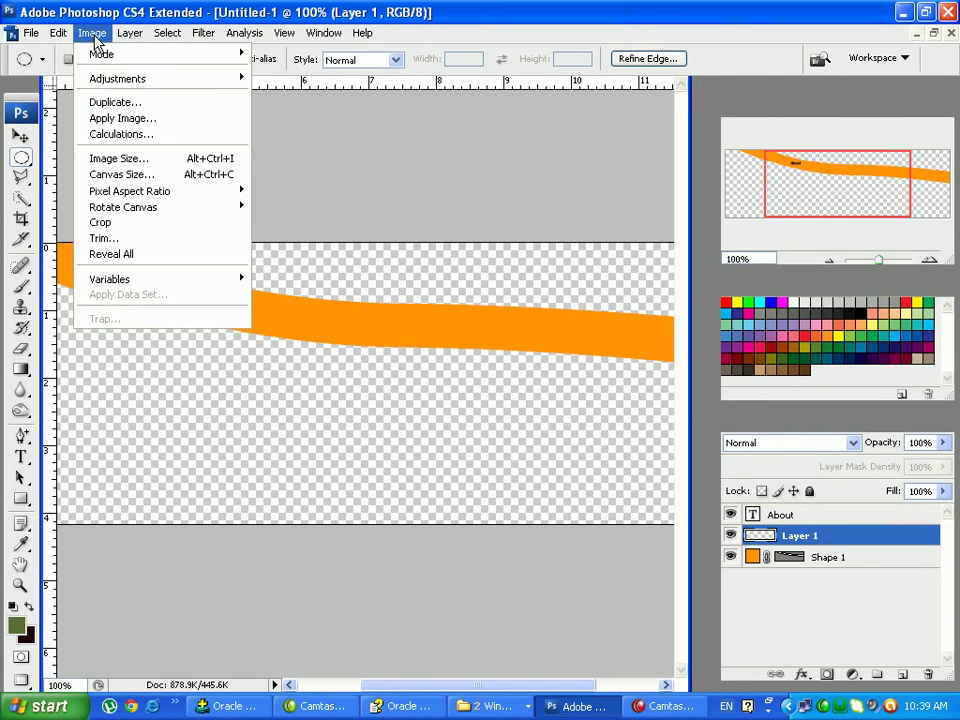
mouse_move(62, 37)
click(78, 182)
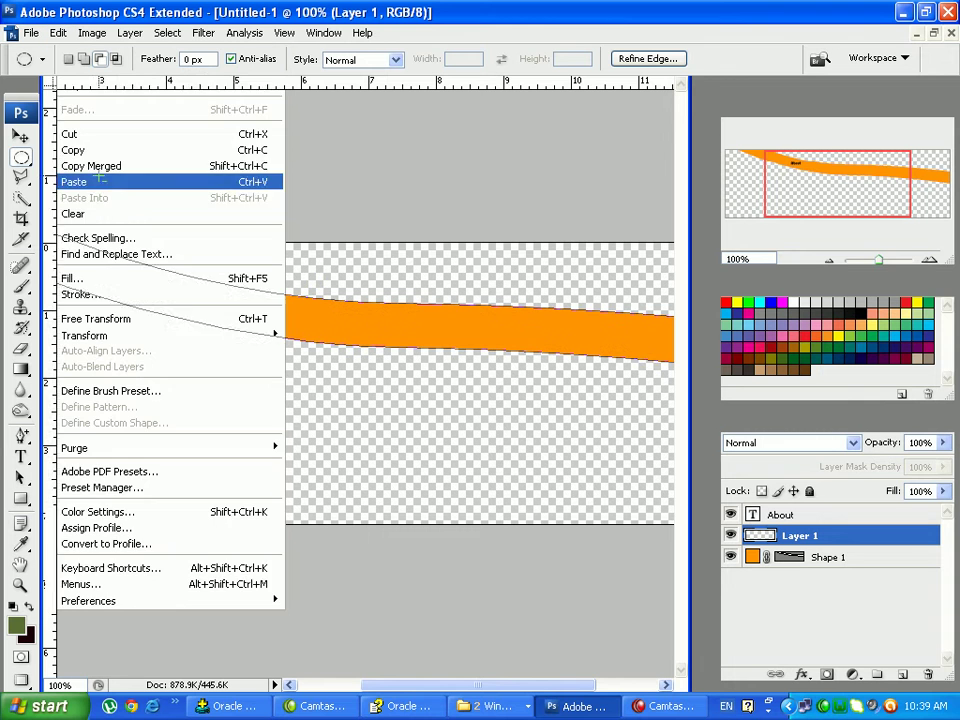
Check the new layer by hiding and reshowing Shape 1, clear the selection and delete that layer
click(732, 557)
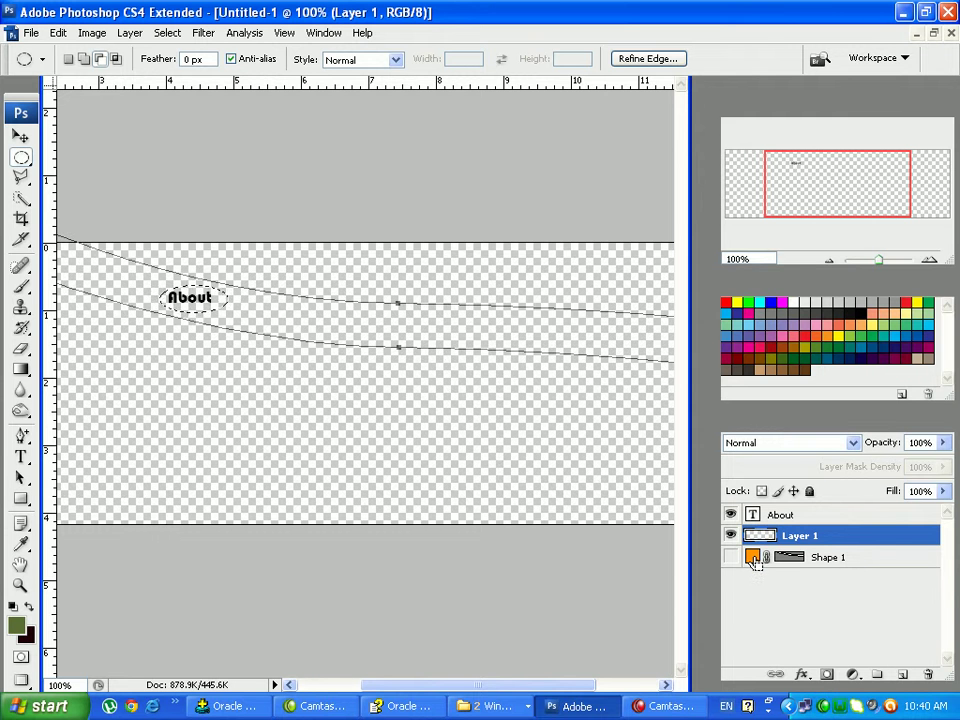
key(ctrl+d)
click(733, 557)
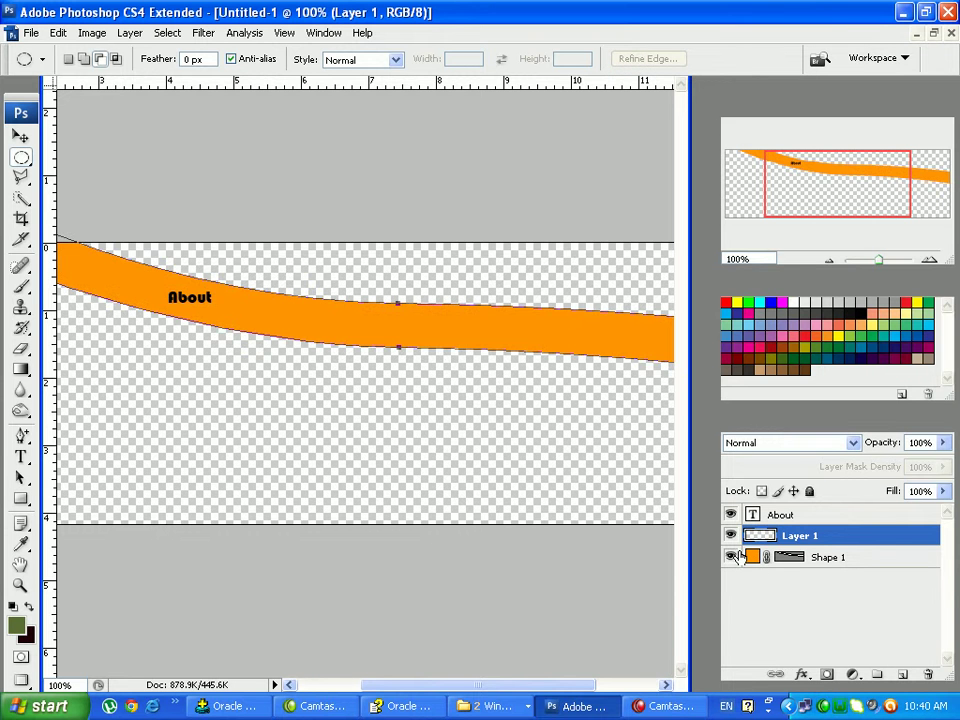
click(929, 679)
click(370, 275)
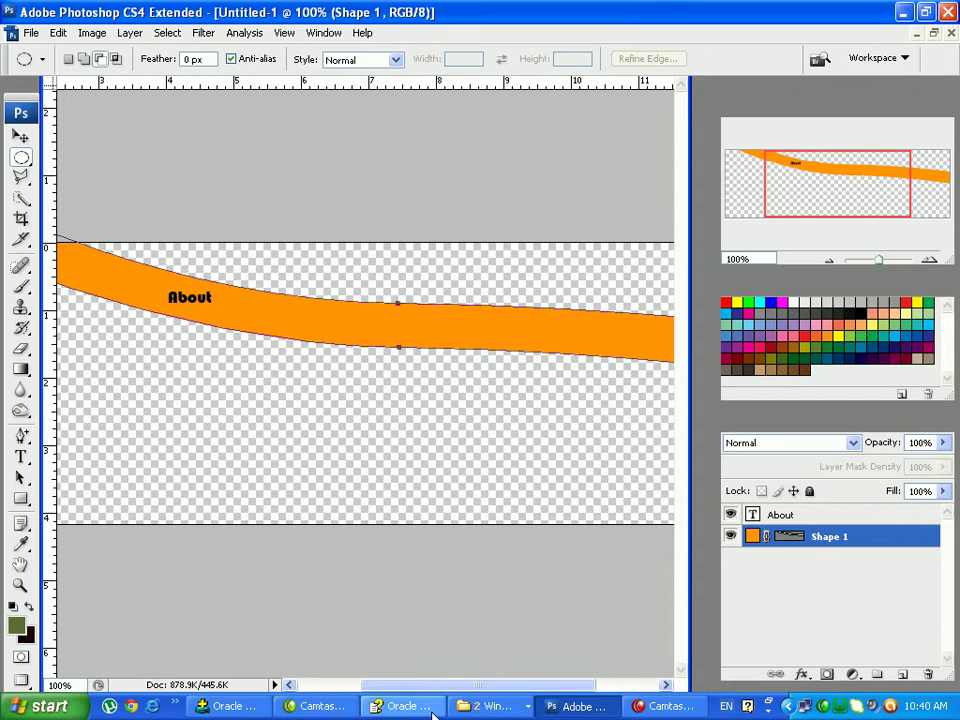
Check the menu labels in layout image 184 in Windows Picture and Fax Viewer and return to Photoshop
click(490, 706)
click(507, 664)
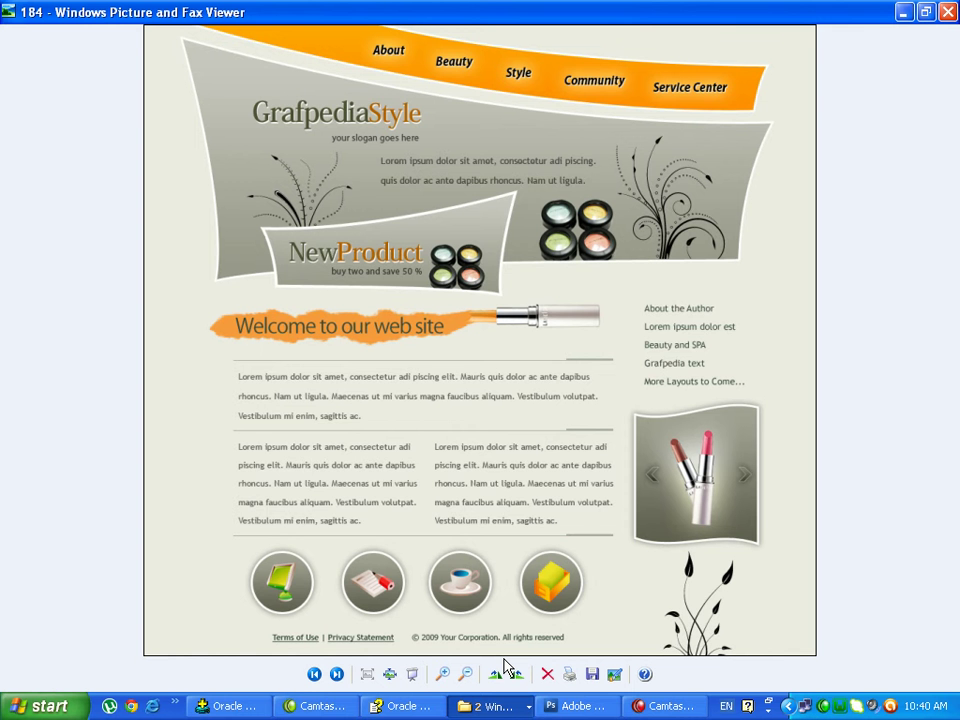
click(585, 706)
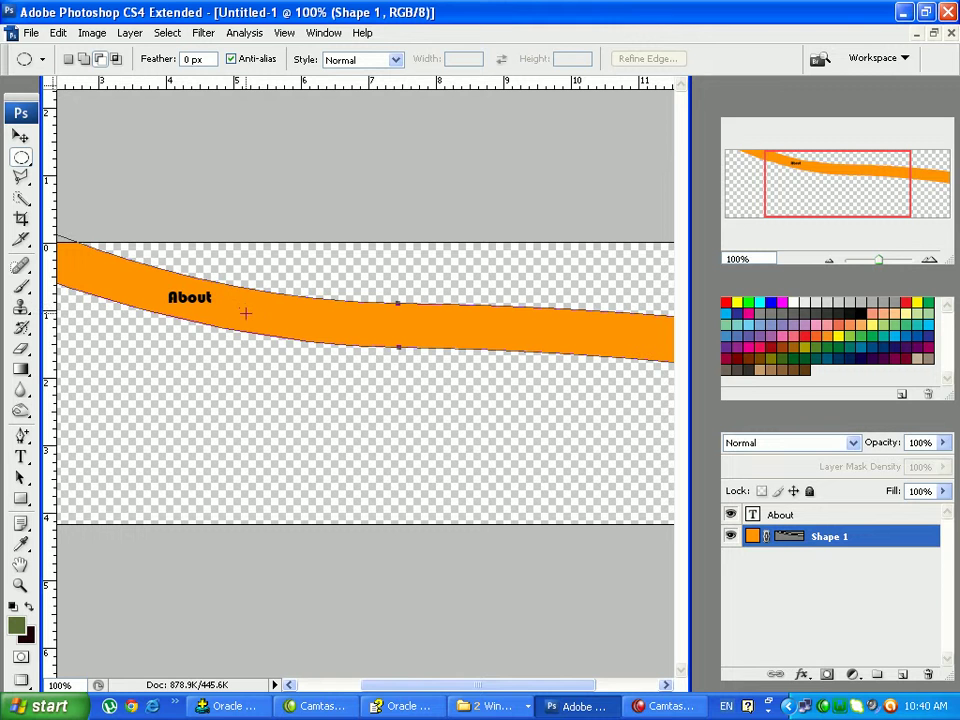
Add the text label "Beauty" in Bauhaus 93, 18 pt, on the empty canvas below the orange bar
click(21, 458)
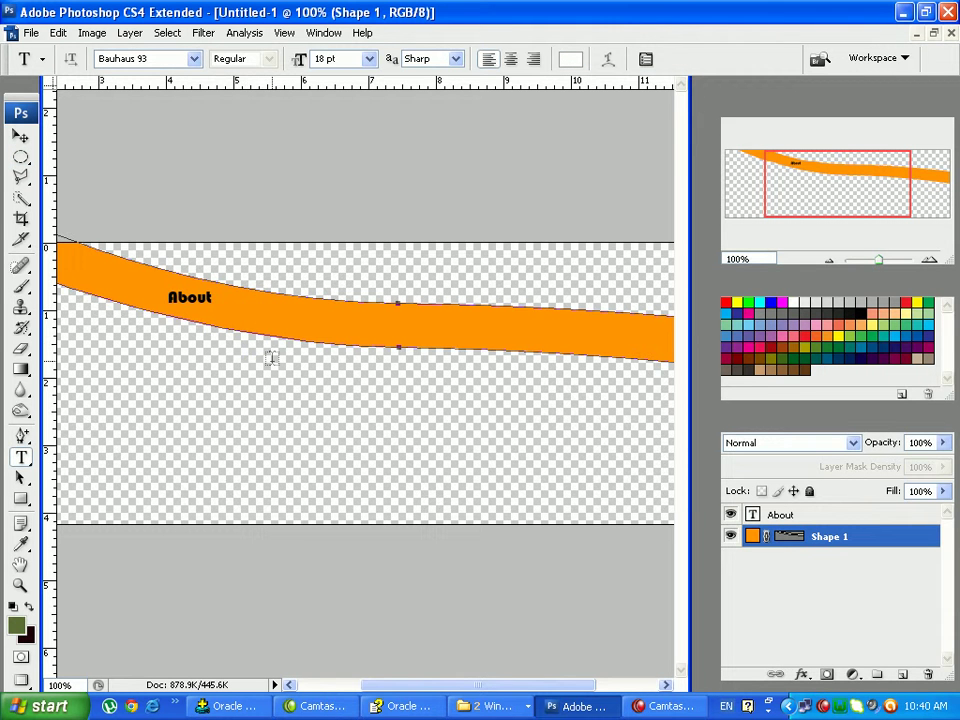
click(242, 312)
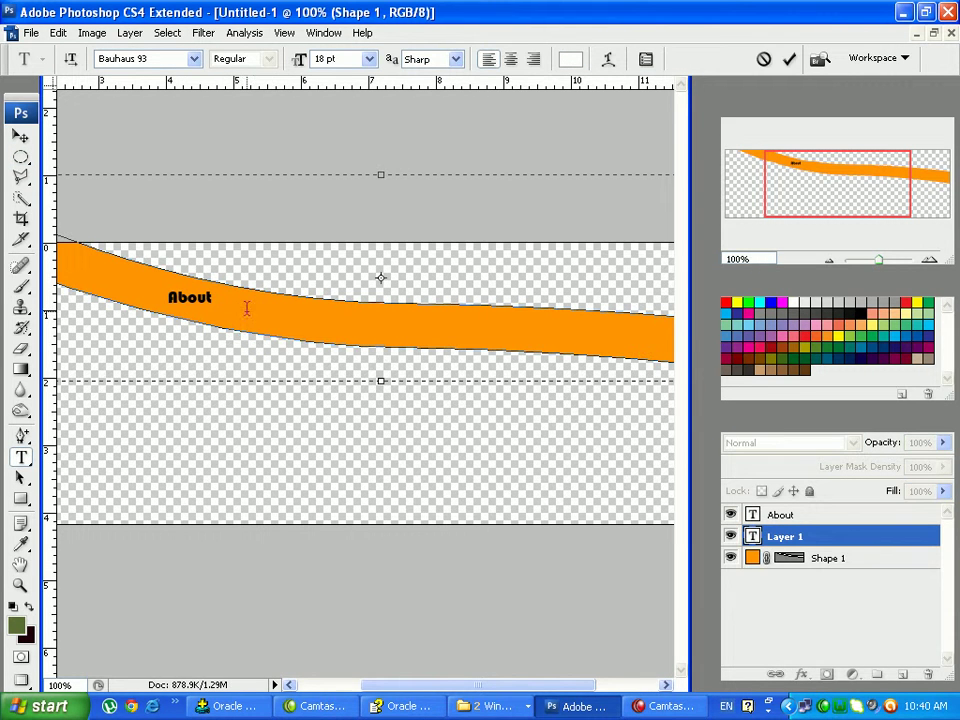
click(763, 59)
click(205, 415)
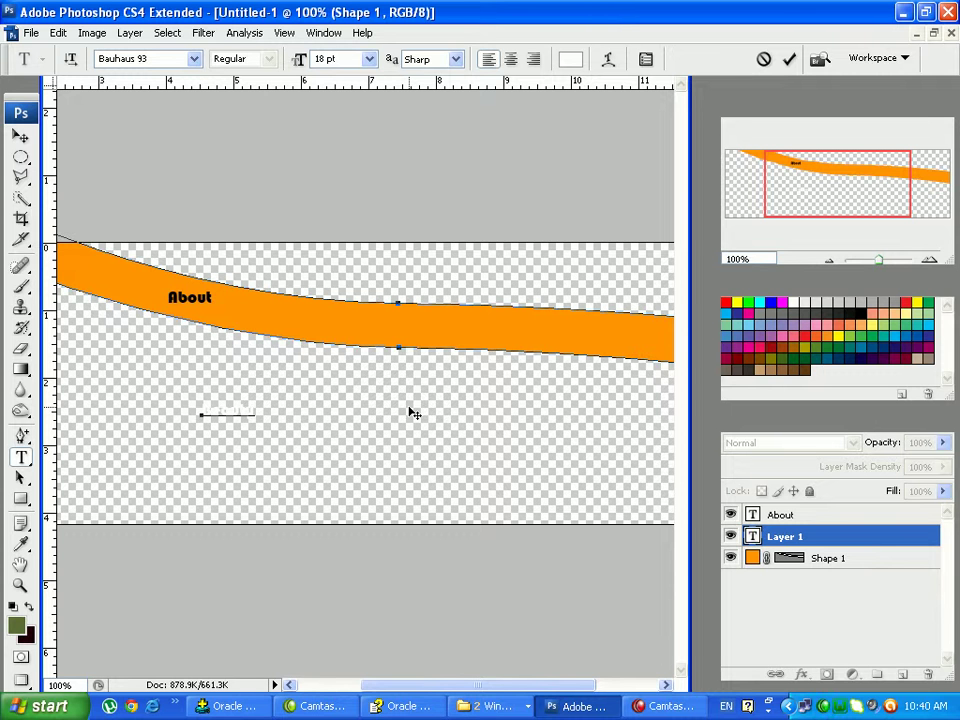
click(790, 59)
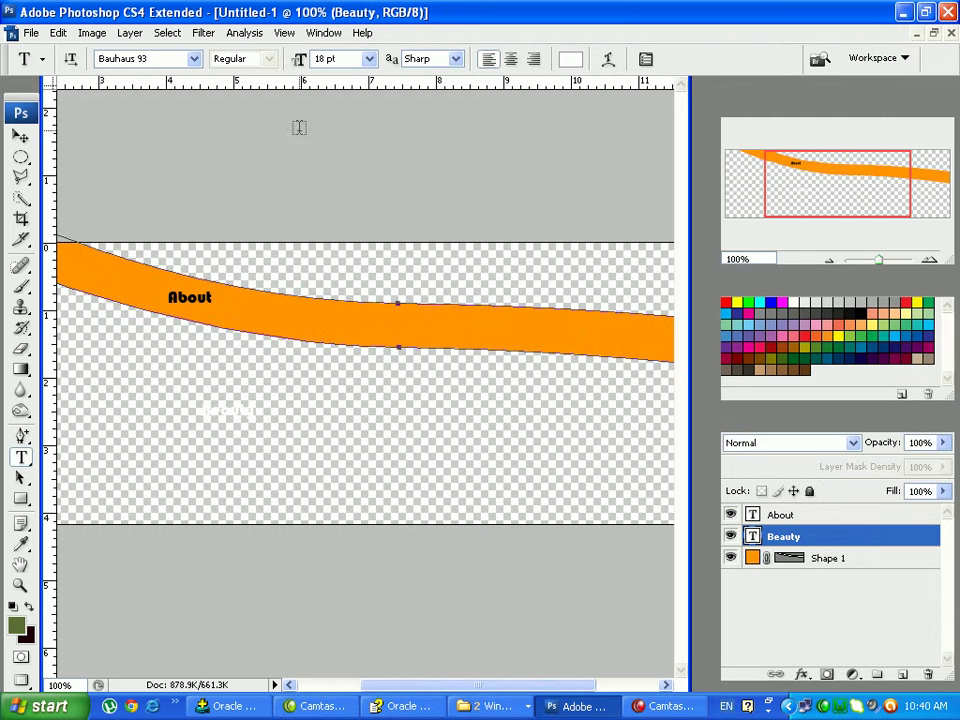
Recolour the "Beauty" text with black 020000 sampled from "About" and move it onto the orange bar just after "About"
click(572, 59)
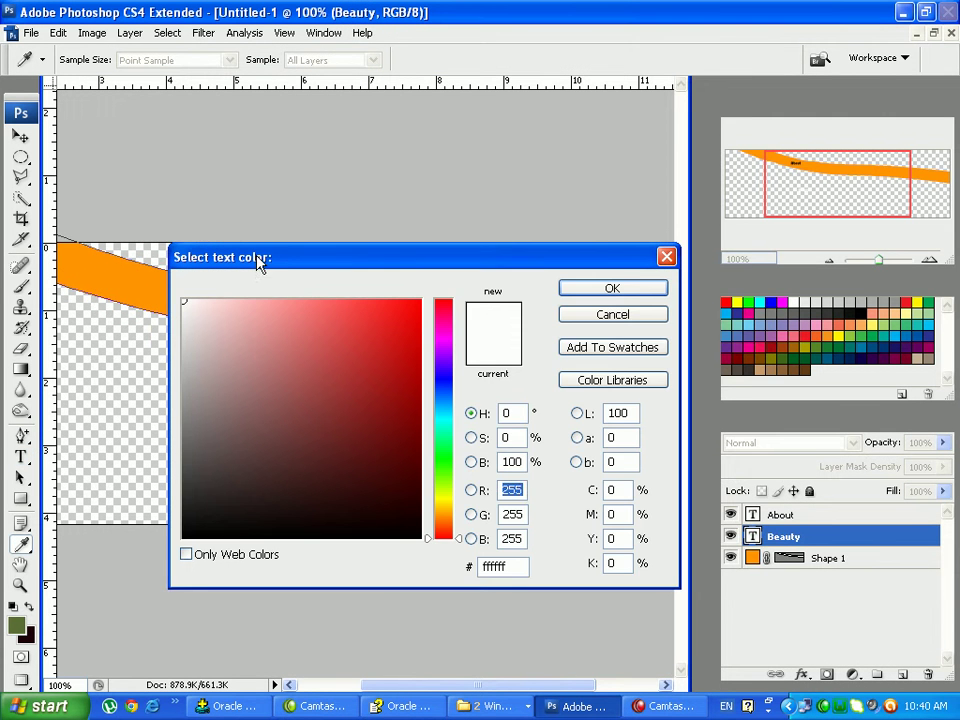
drag(258, 262, 355, 264)
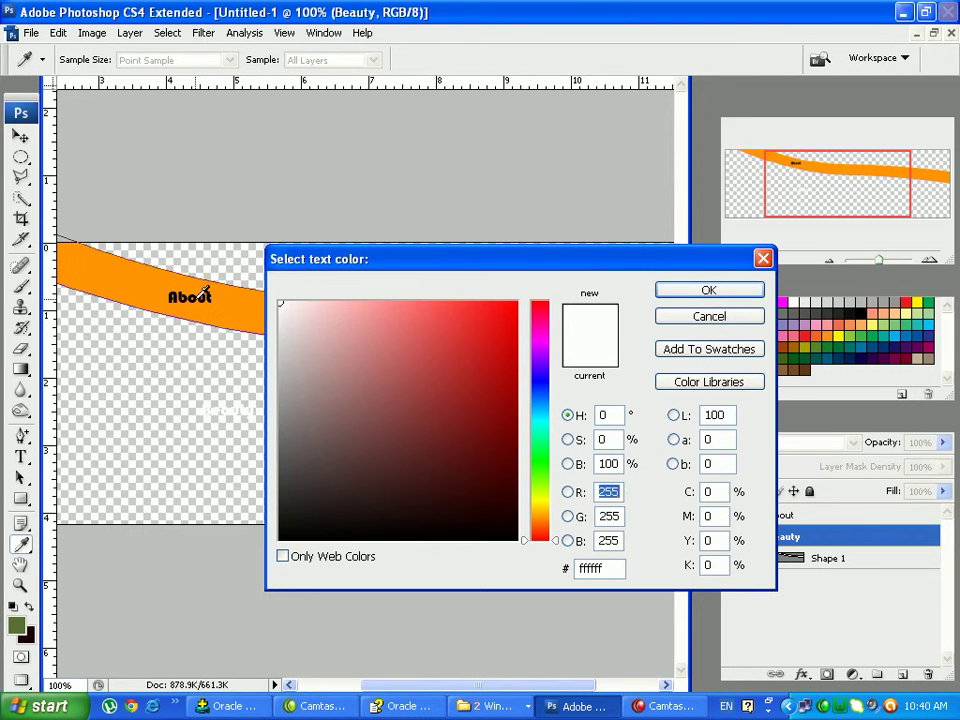
click(204, 293)
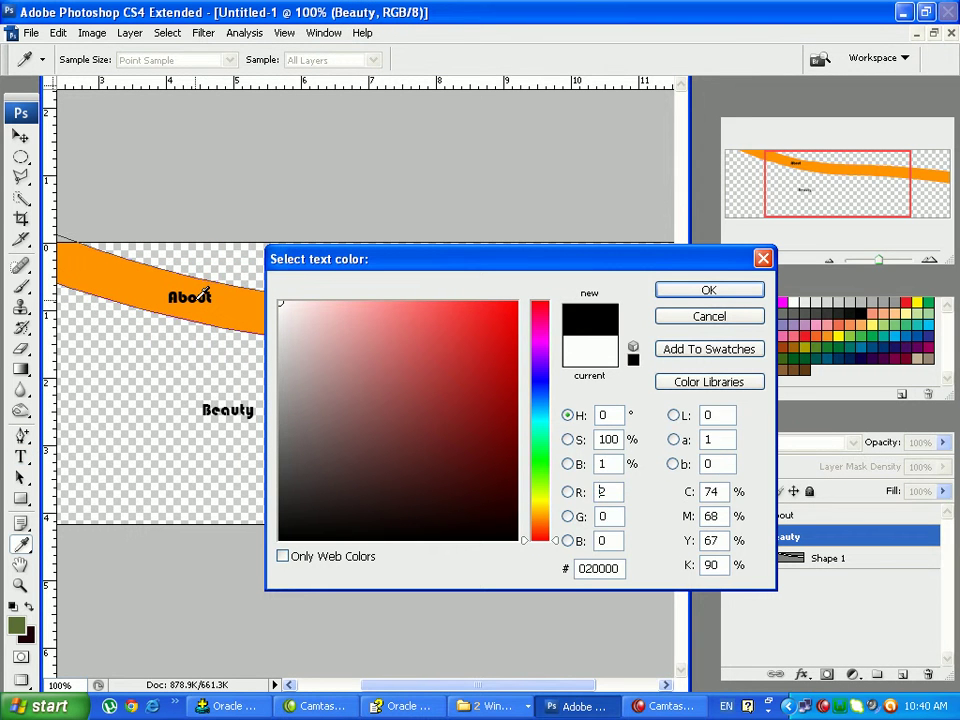
click(716, 292)
click(20, 137)
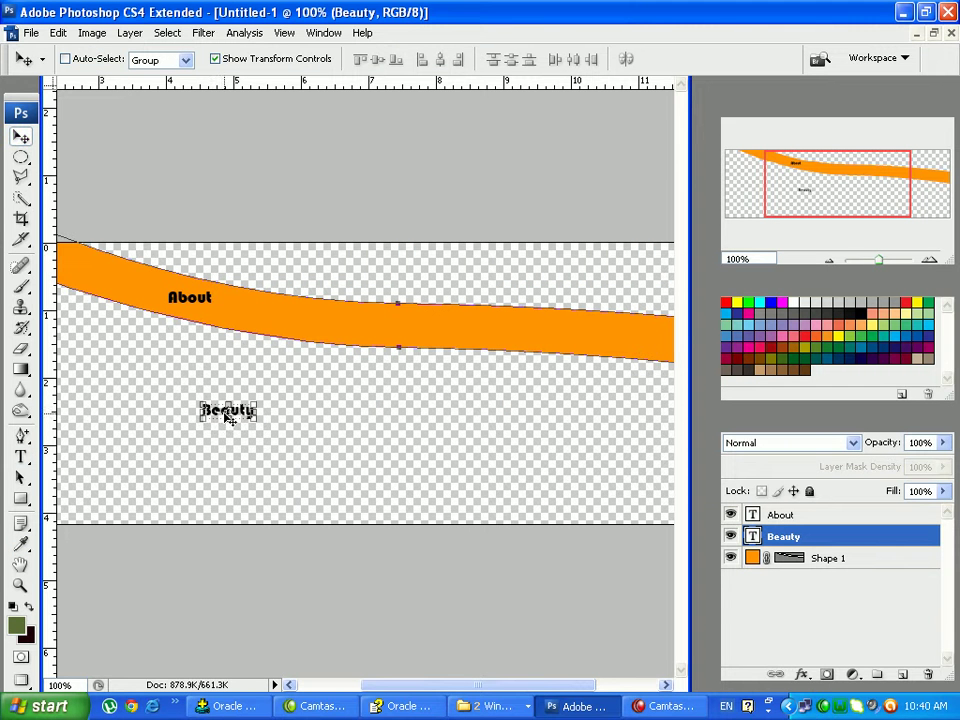
drag(225, 418, 261, 321)
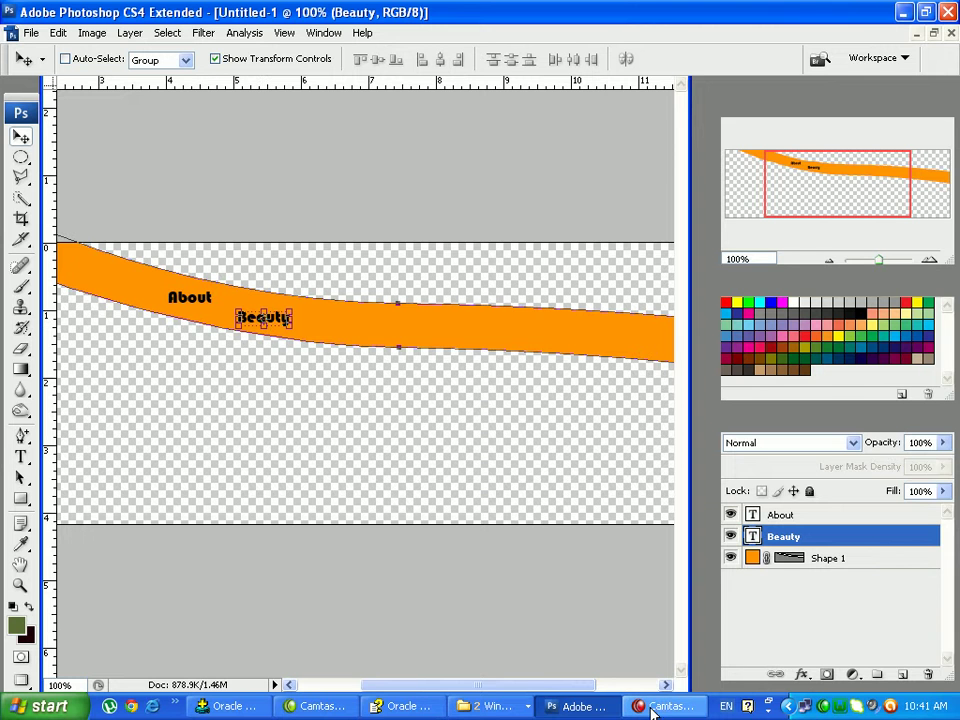
Check the next menu label in layout image 184 in Windows Picture and Fax Viewer and return to Photoshop
click(336, 708)
click(508, 707)
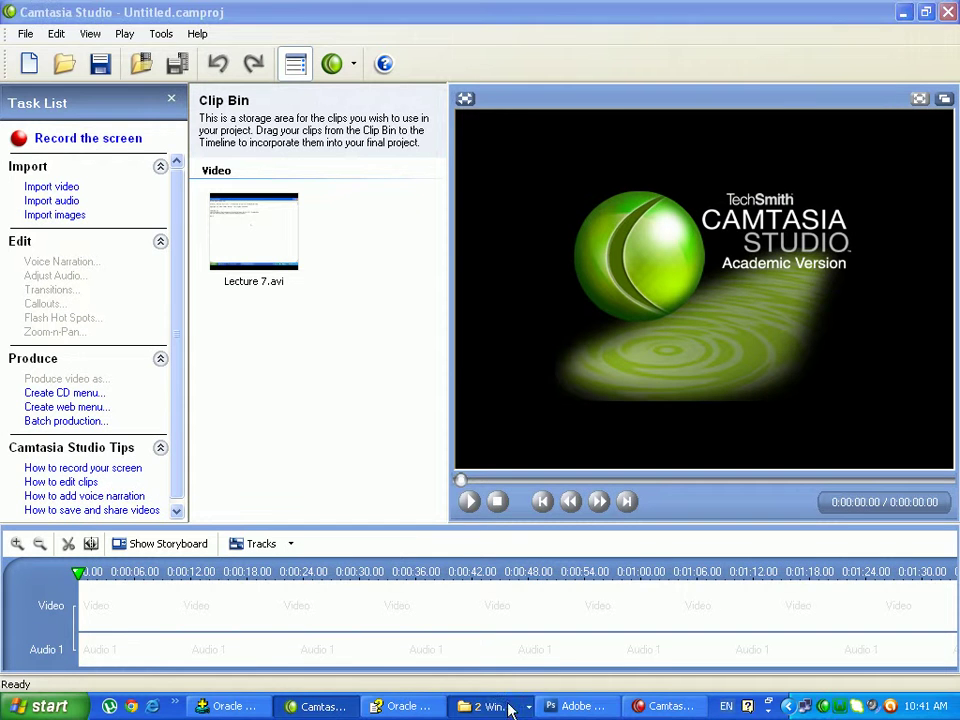
click(515, 658)
click(580, 706)
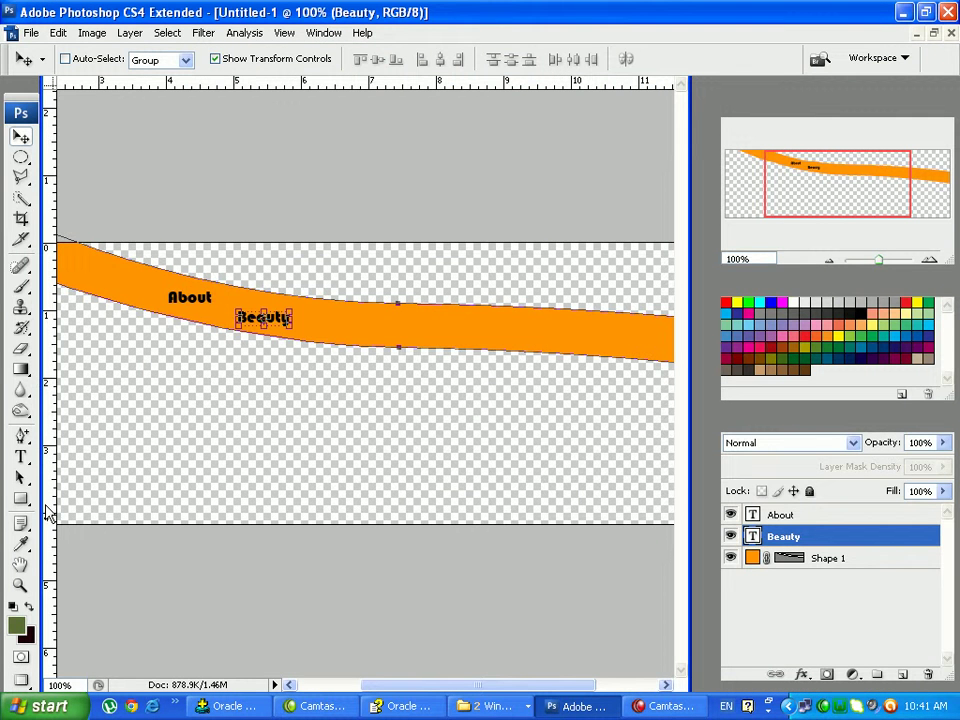
Add the black text label "Style" in Bauhaus 93, 18 pt, and move it onto the orange bar after "Beauty"
click(21, 459)
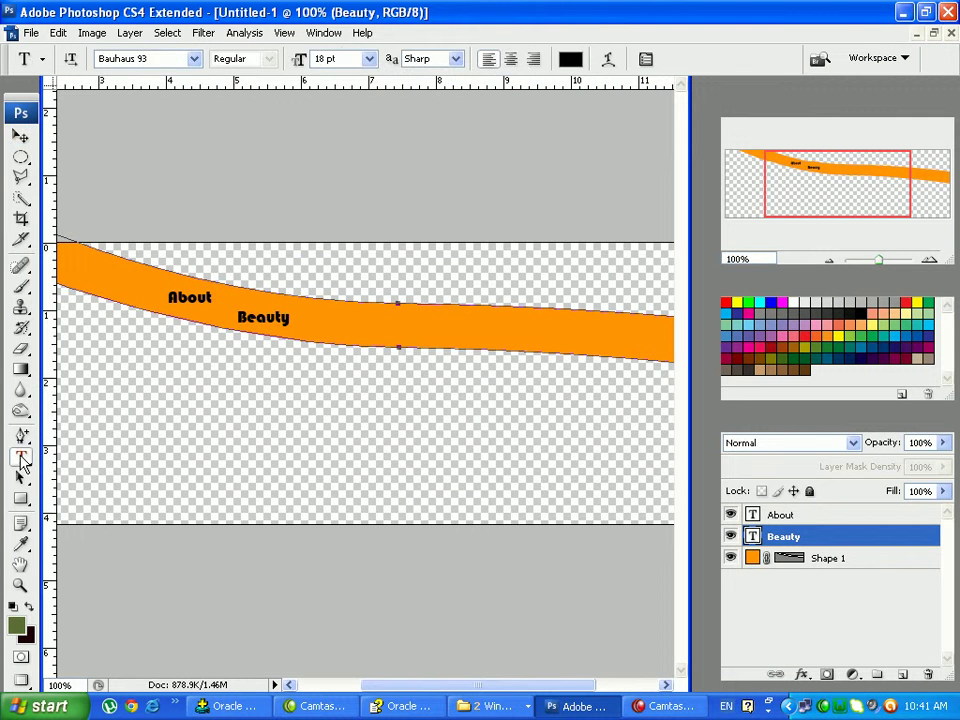
click(329, 393)
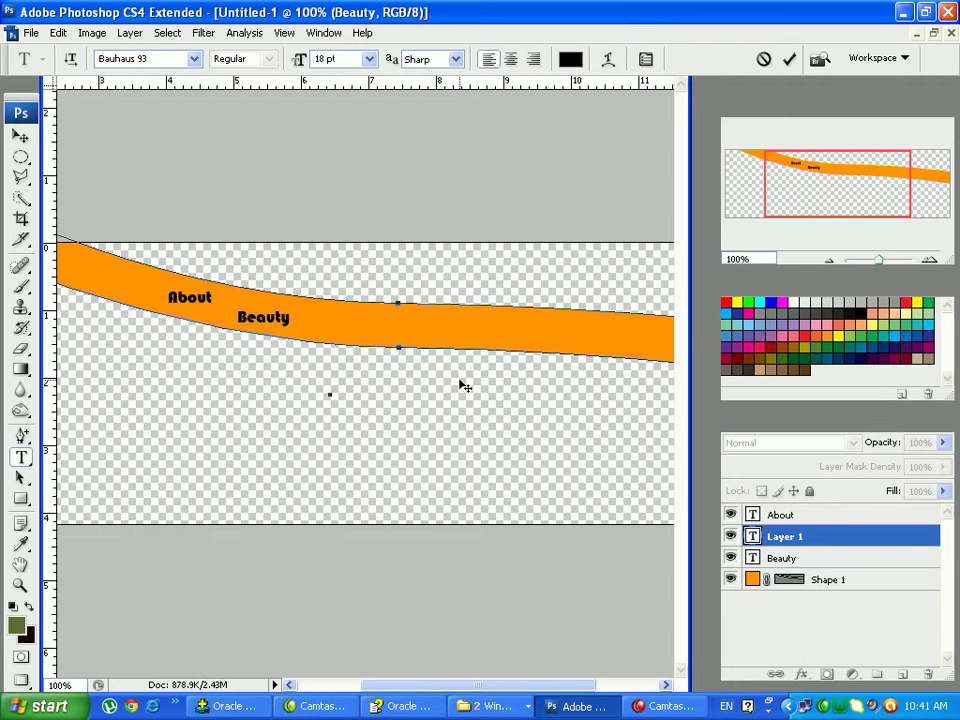
text(Style)
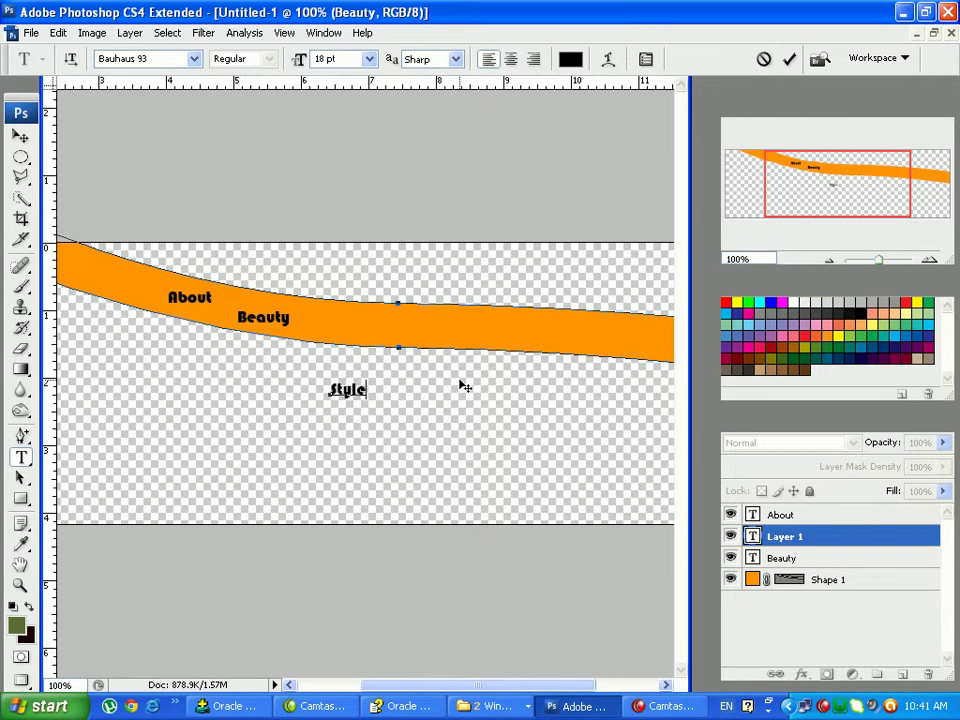
click(790, 61)
click(20, 136)
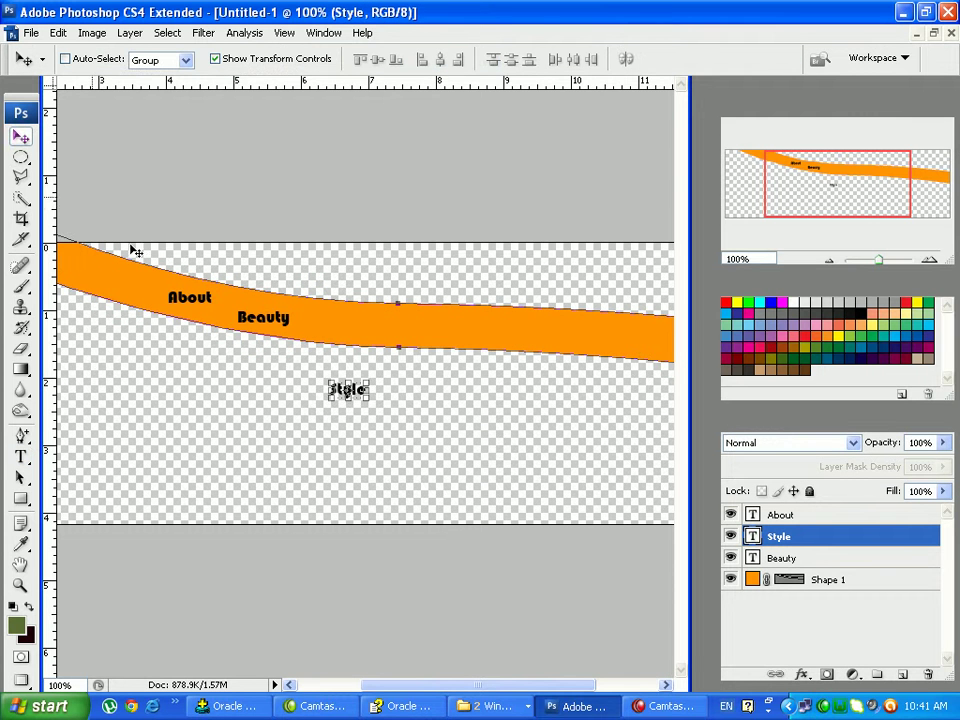
drag(350, 390, 350, 326)
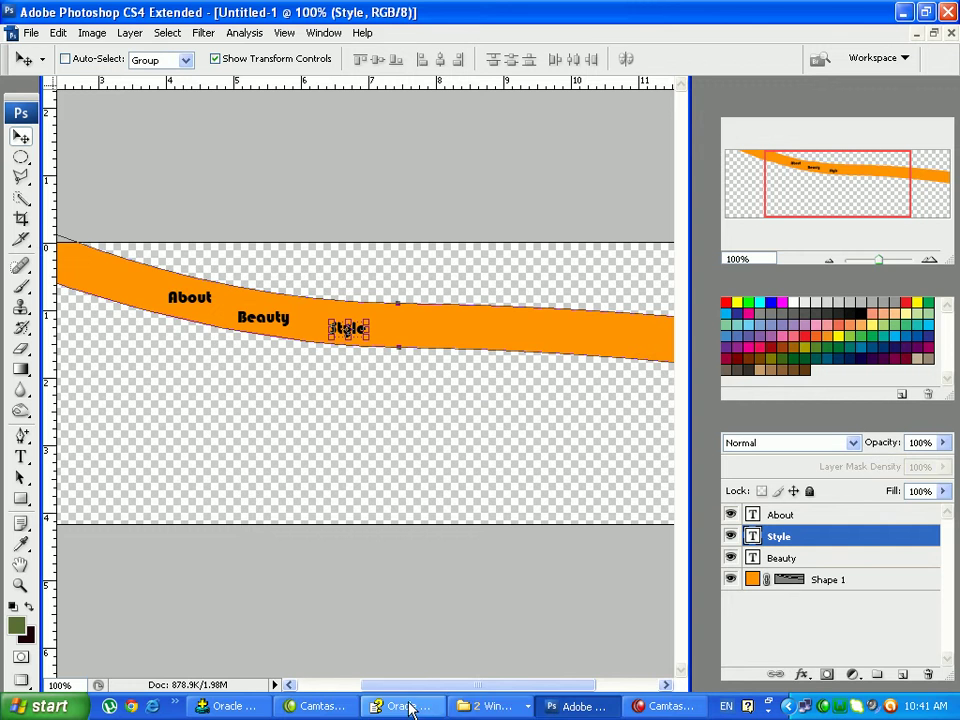
Look up the label that follows "Style" in layout image 184 in Windows Picture and Fax Viewer and return to Photoshop
click(490, 706)
click(495, 656)
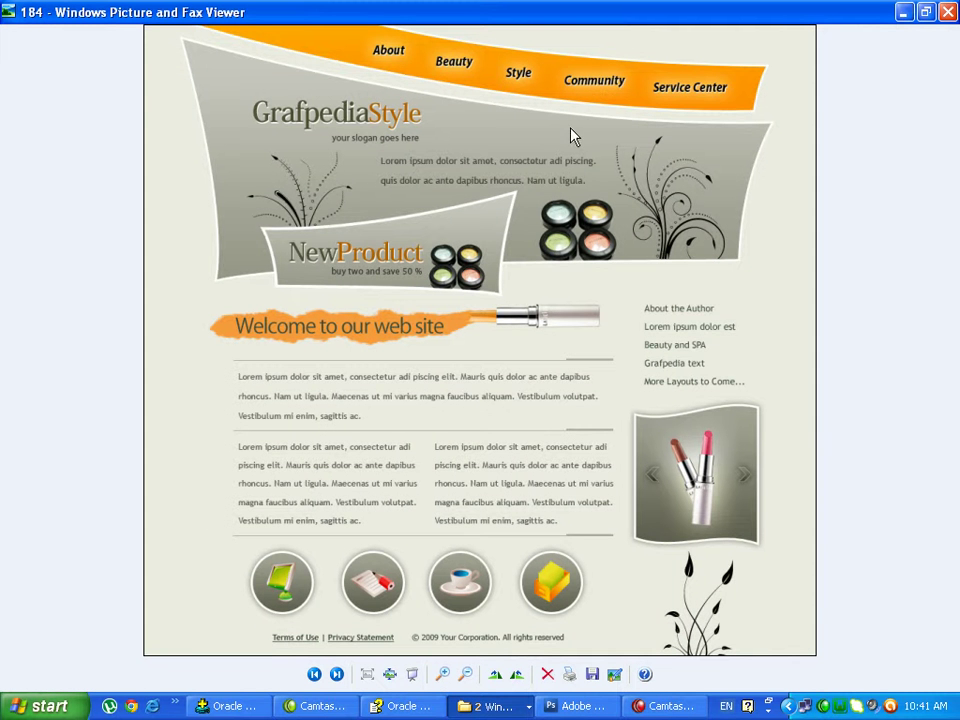
click(580, 706)
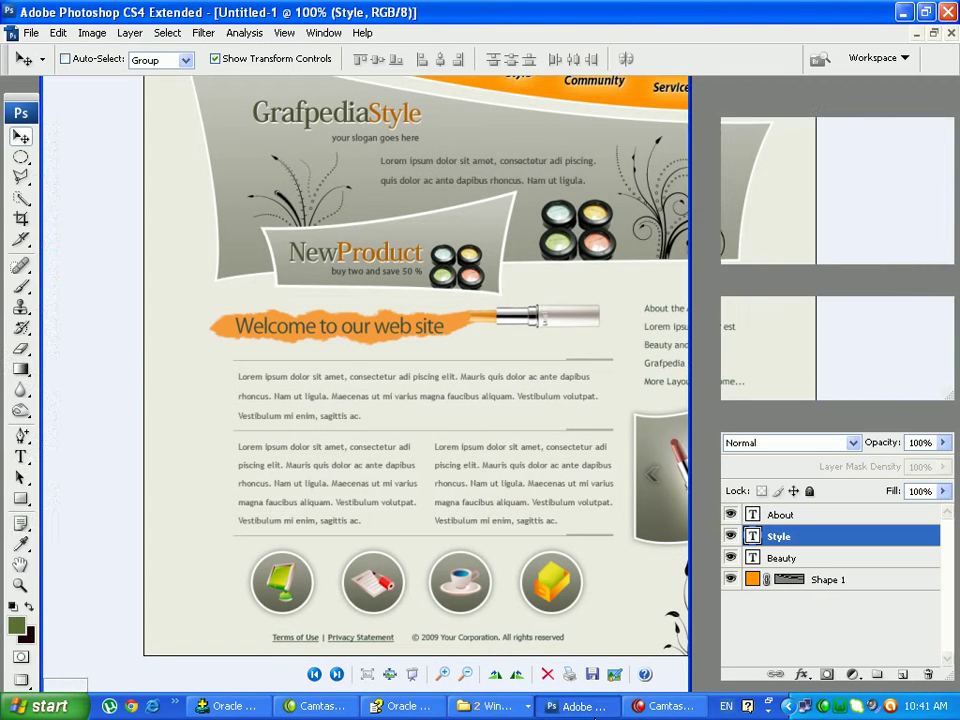
Add the black text label "Community" in Bauhaus 93, 18 pt, and move it onto the orange bar after "Style"
key(t)
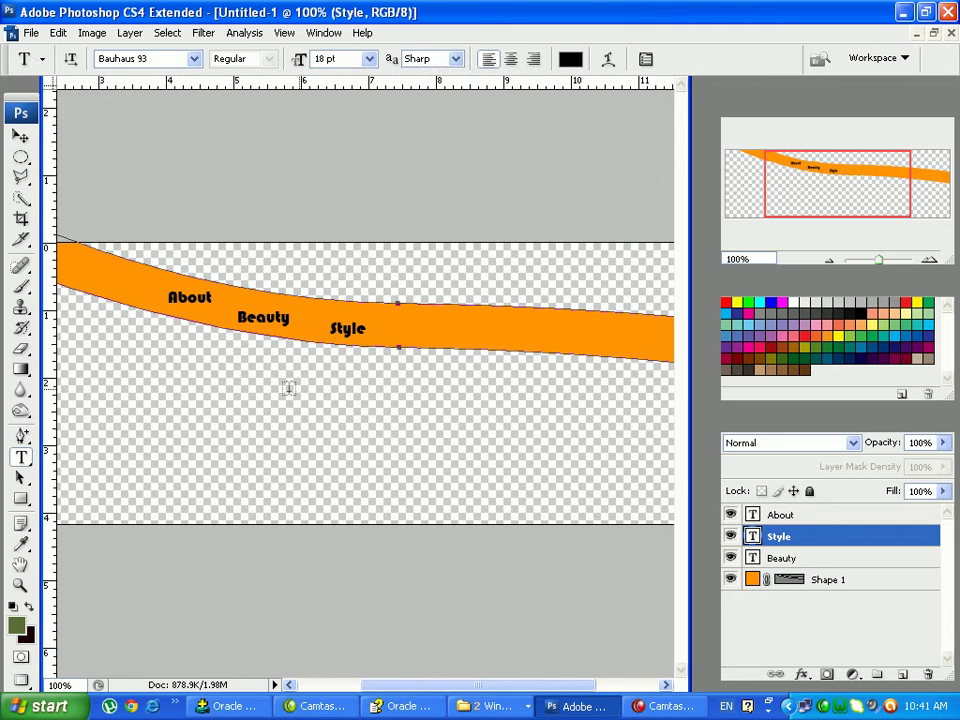
click(371, 389)
text(Co)
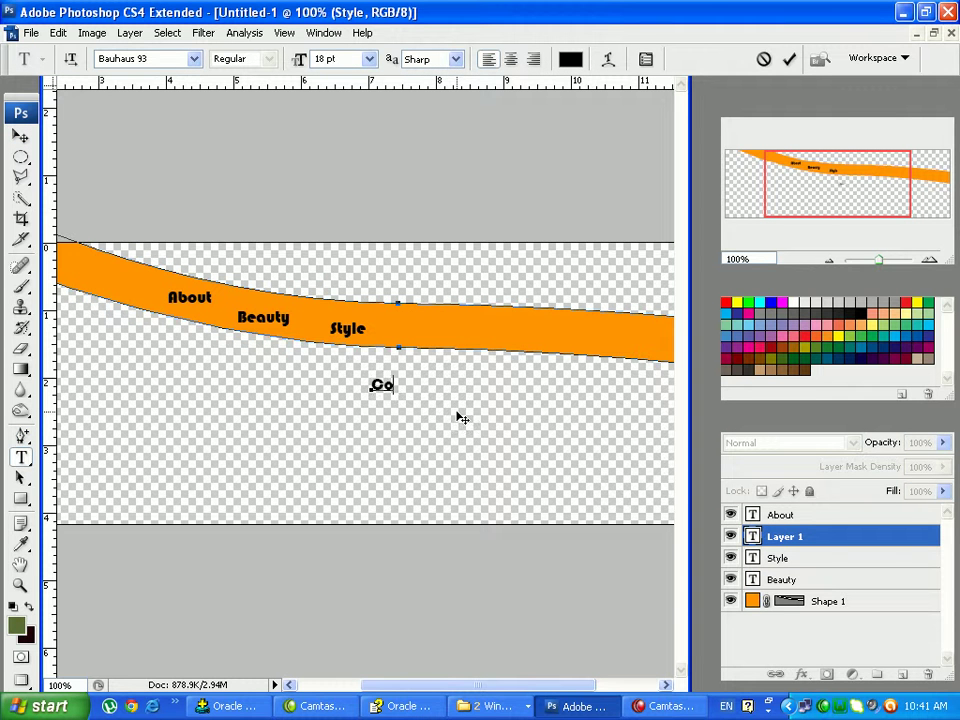
text(mmunity)
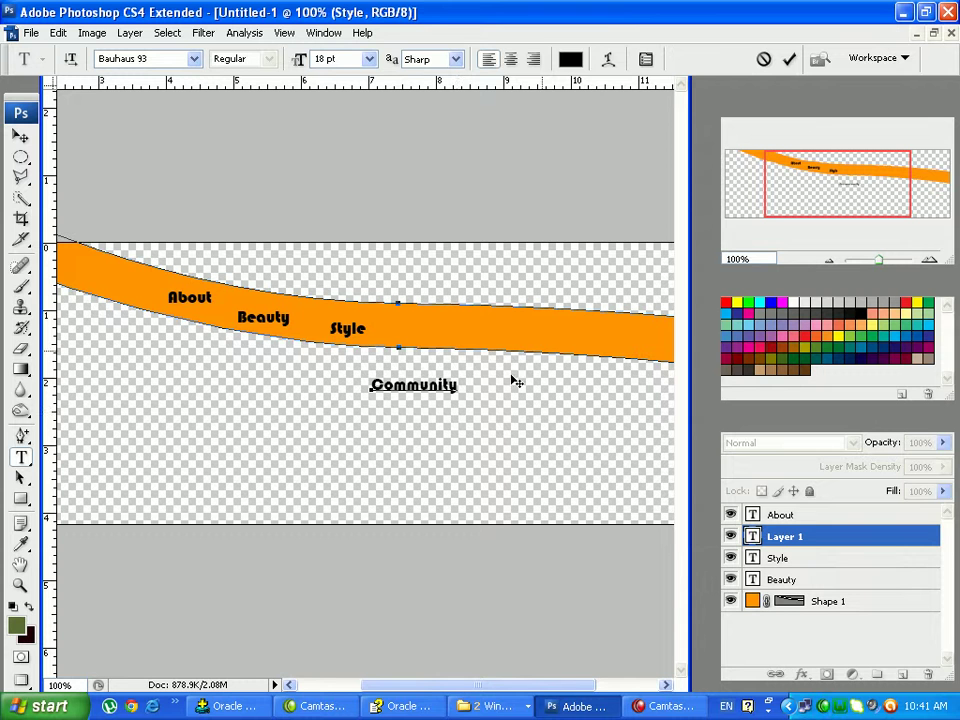
click(789, 59)
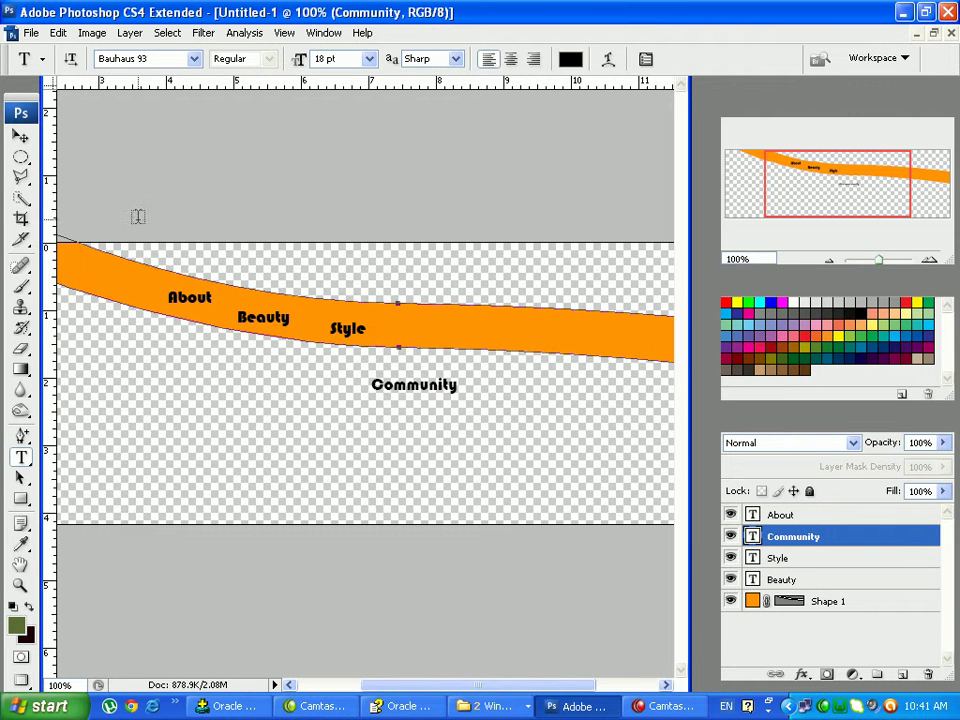
click(20, 135)
drag(412, 393, 441, 337)
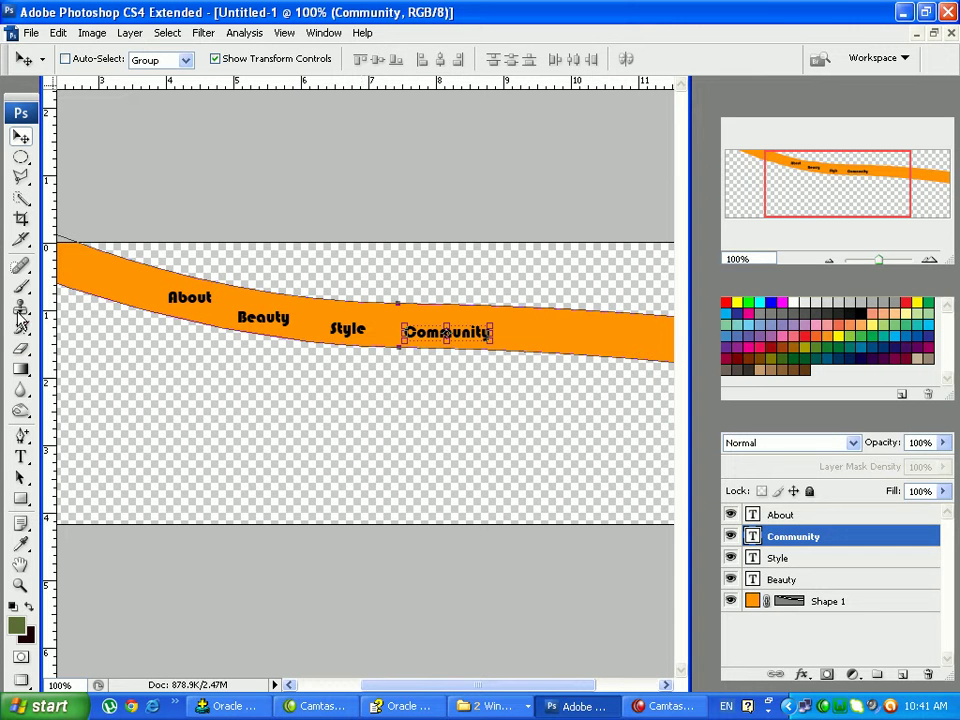
Add the black text label "Service Center" in Bauhaus 93, 18 pt, and move it onto the orange bar after "Community"
click(22, 457)
click(270, 418)
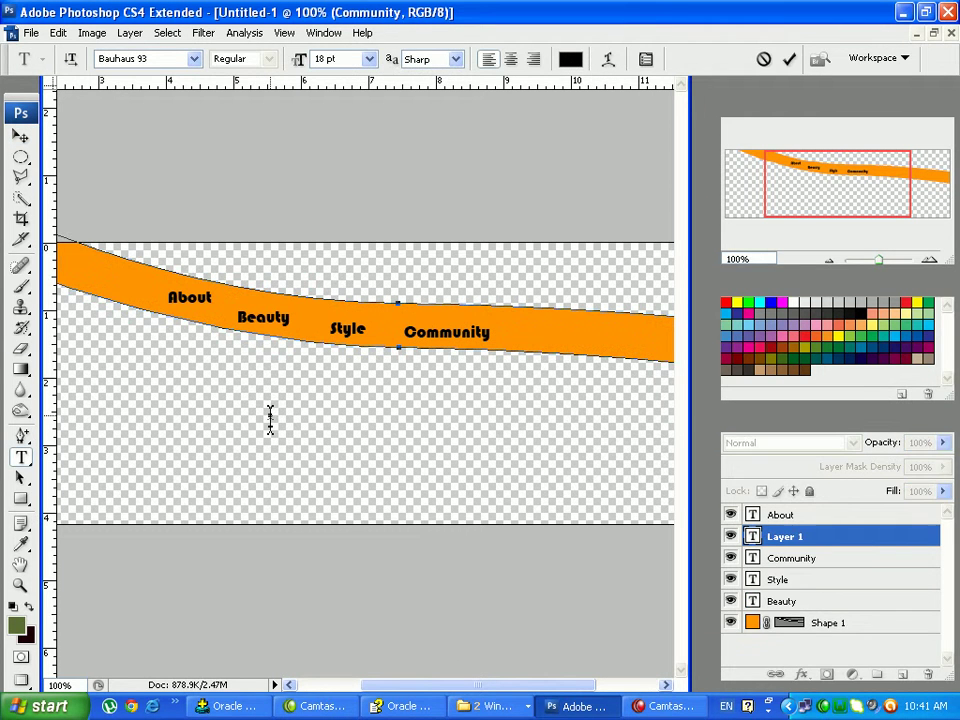
text(Service Ce)
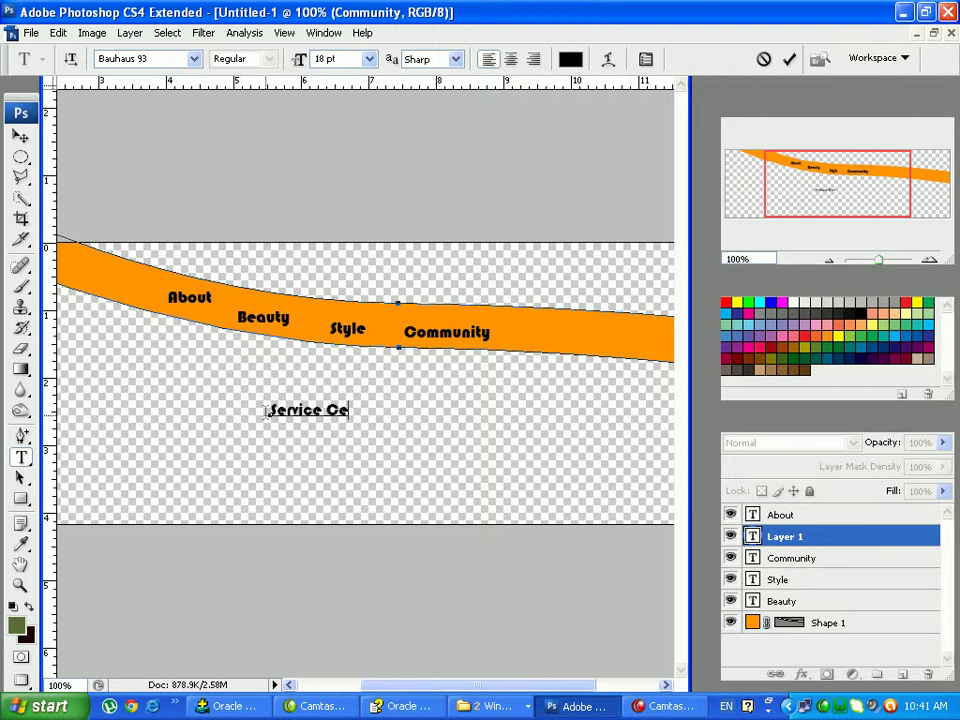
text(nter)
click(789, 59)
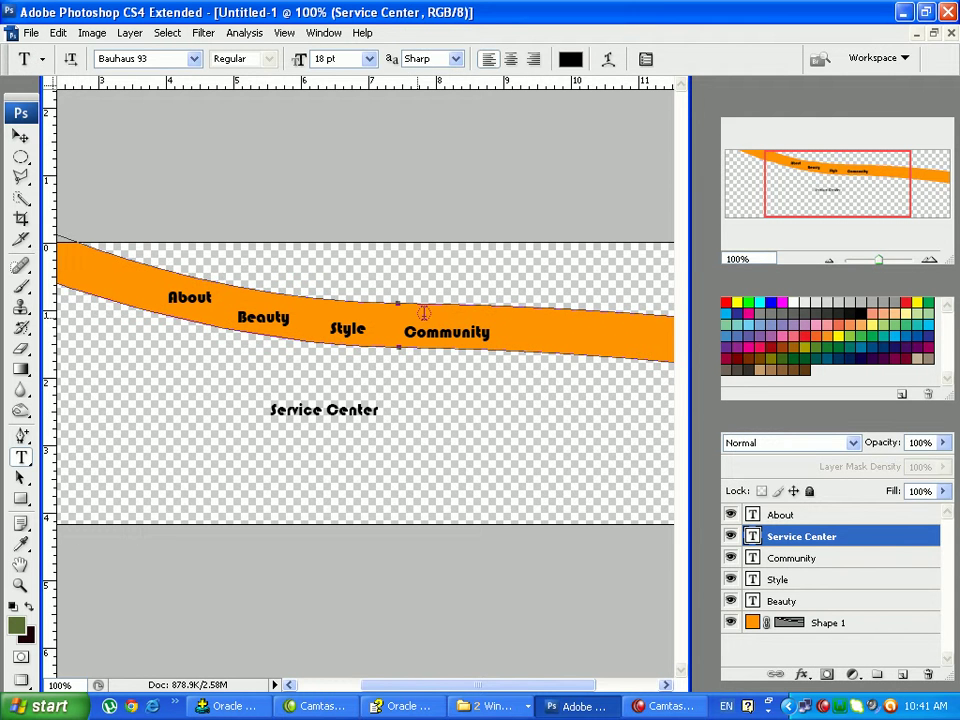
click(21, 133)
drag(321, 415, 588, 342)
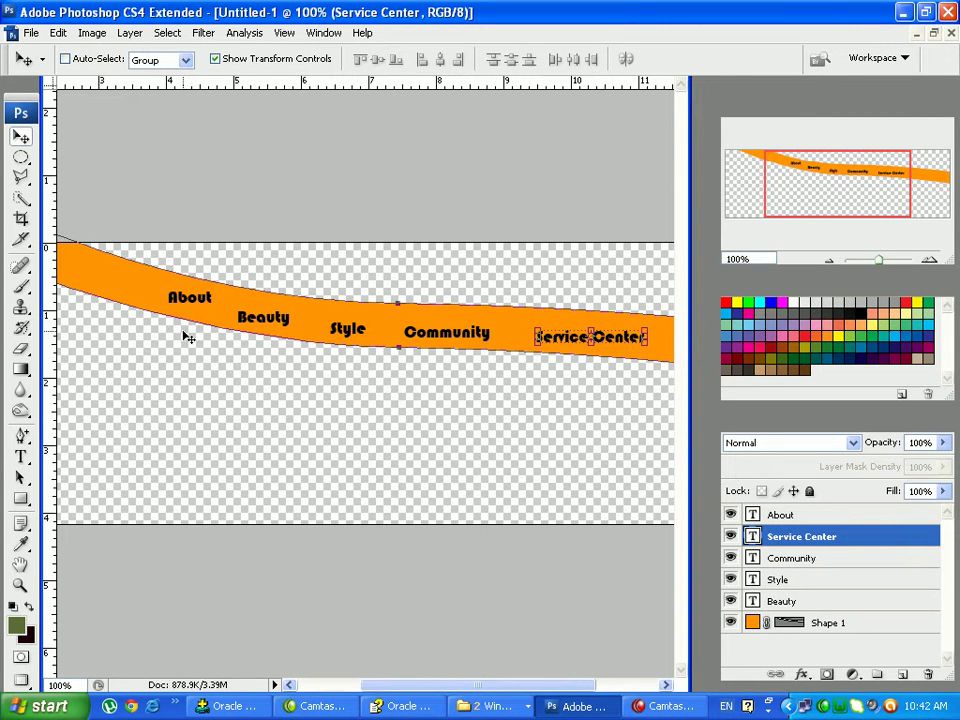
Move the "About" text layer directly above Shape 1 and select all five menu text layers
click(783, 600)
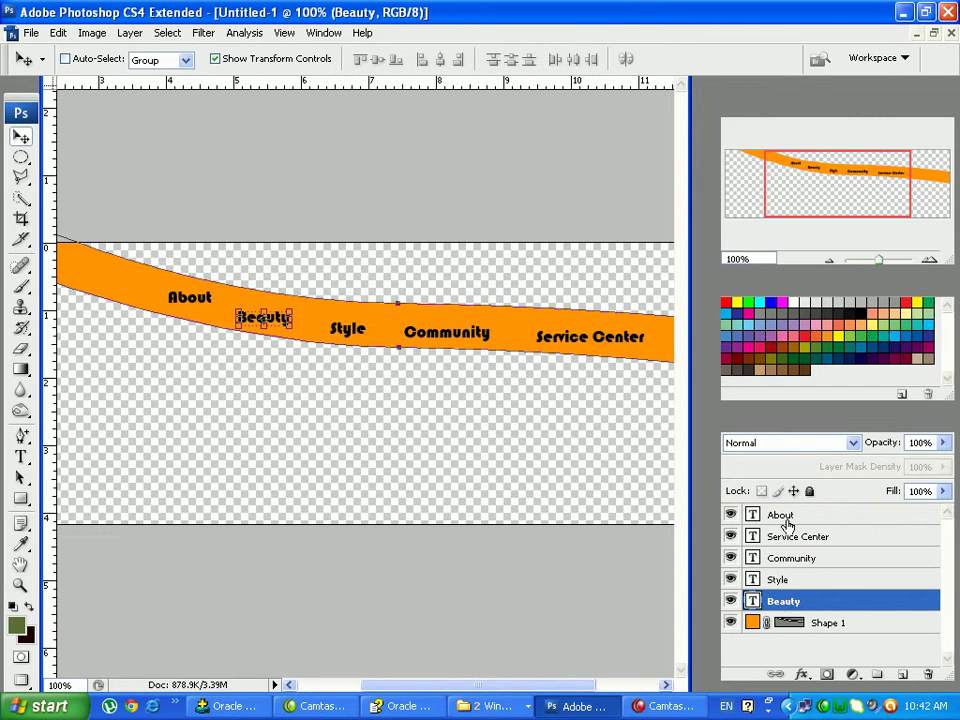
drag(779, 515, 795, 618)
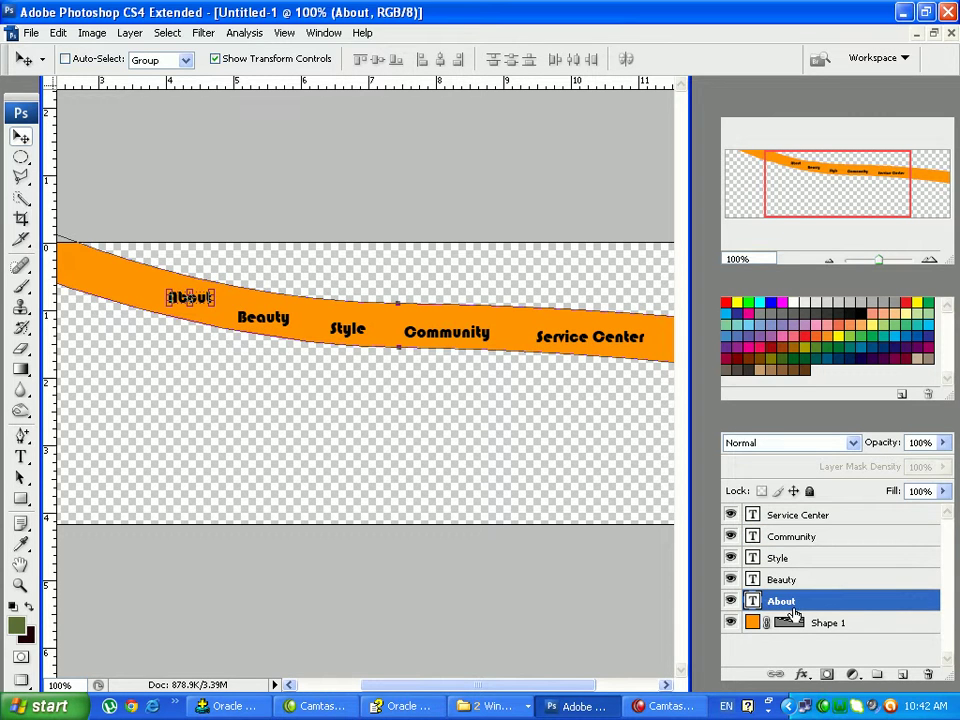
shift+click(802, 522)
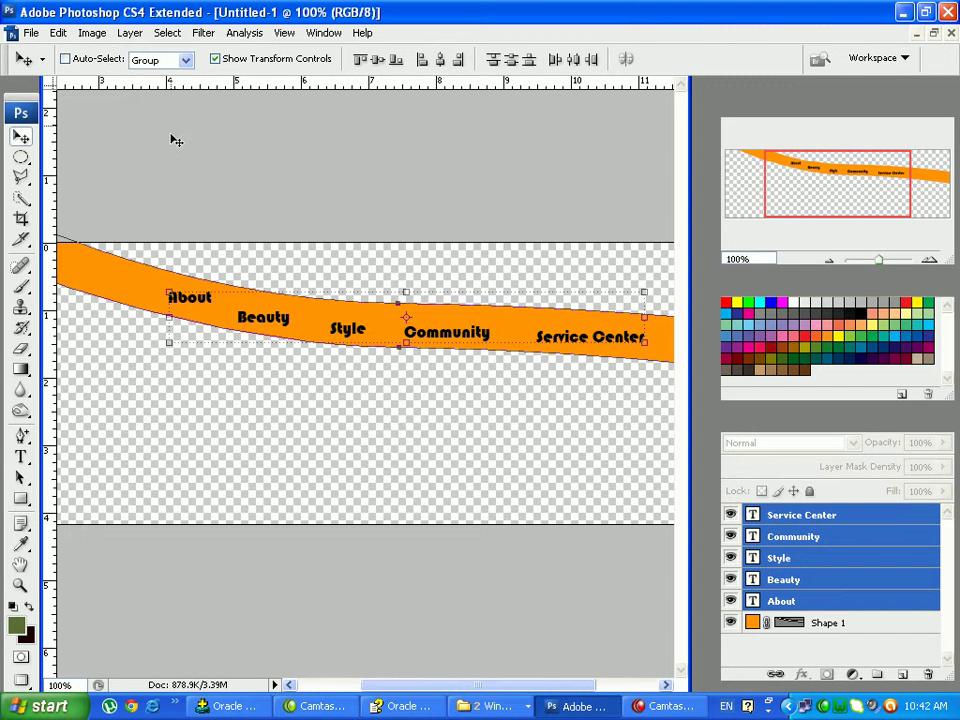
Set the font size of all five selected menu labels to 16 pt
click(21, 459)
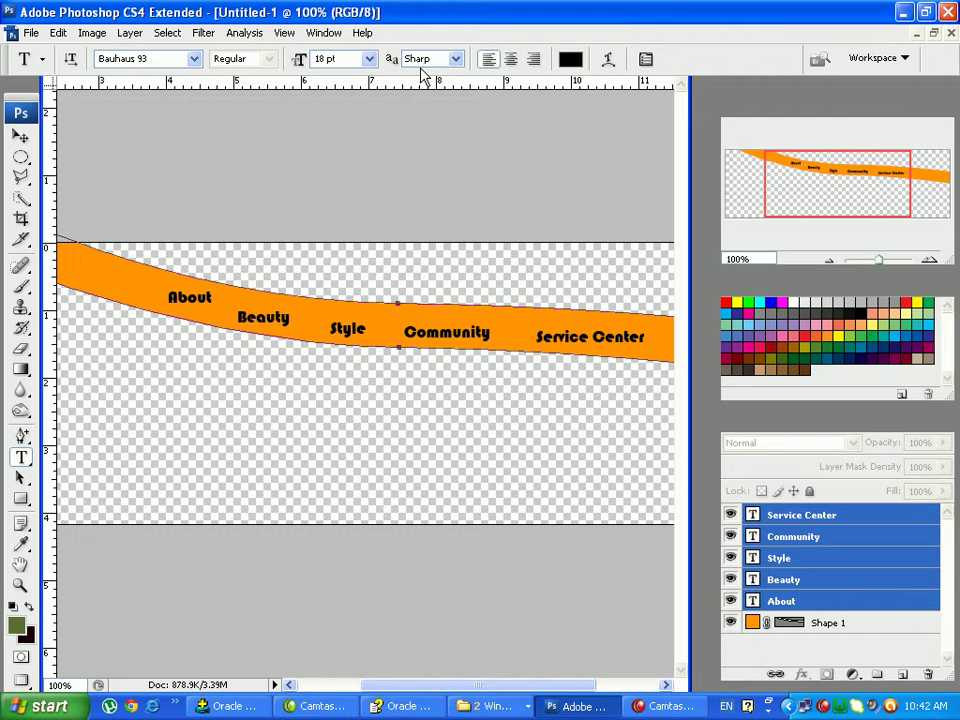
click(369, 59)
click(337, 194)
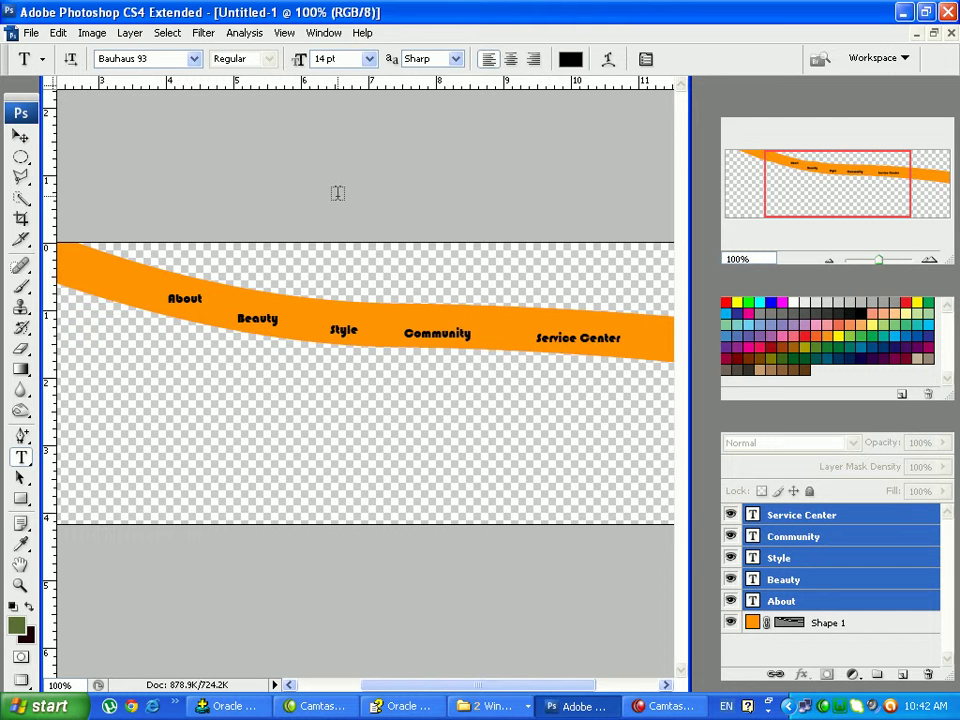
click(369, 59)
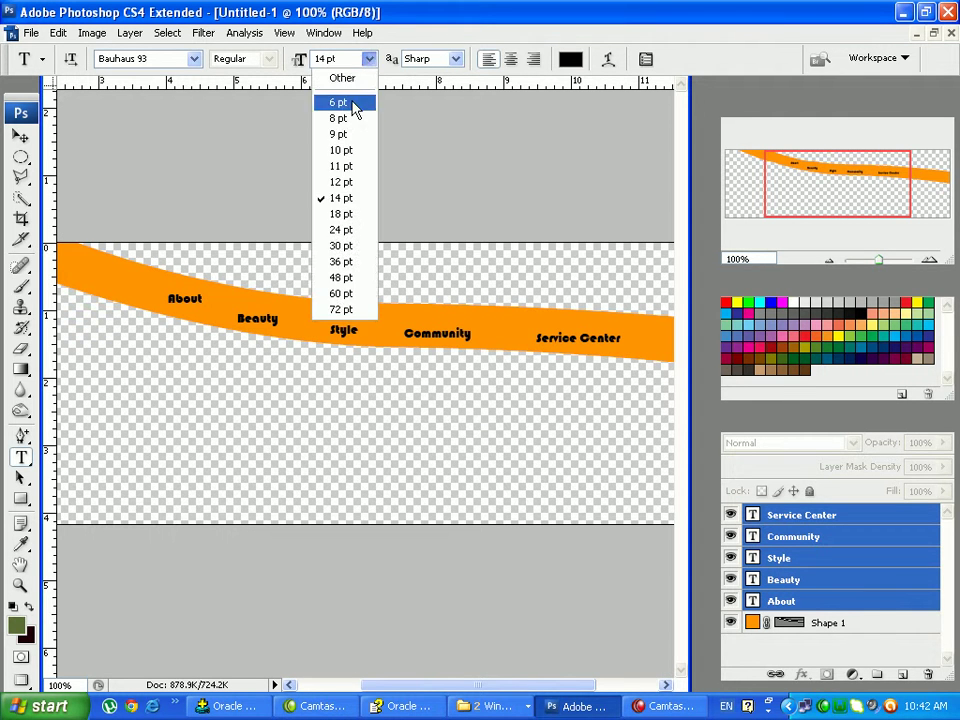
click(328, 59)
drag(325, 60, 311, 68)
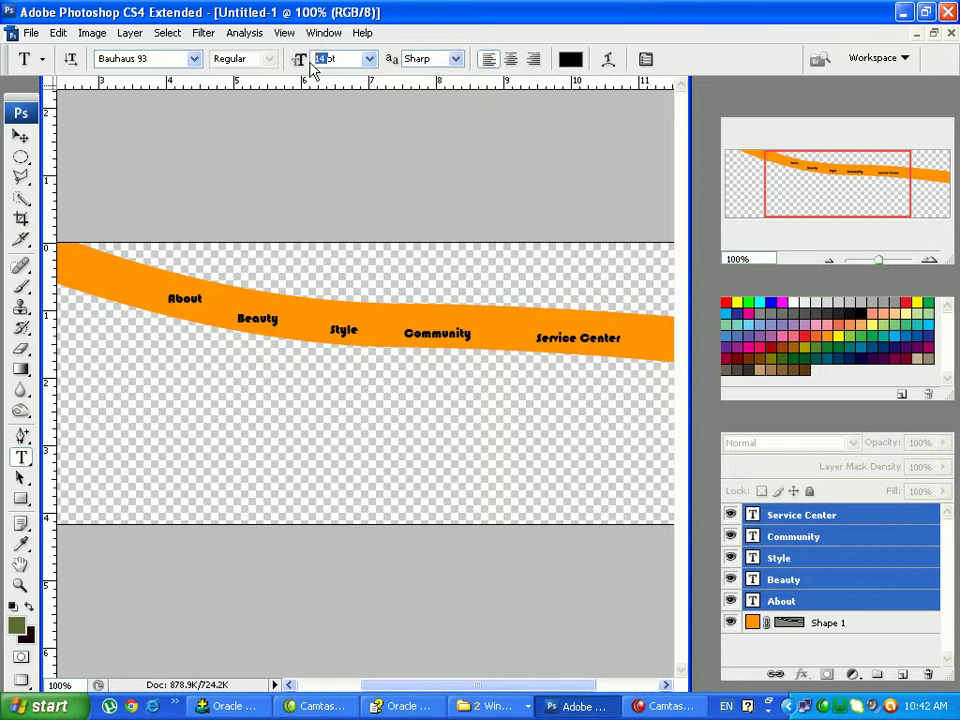
text(1)
key(Return)
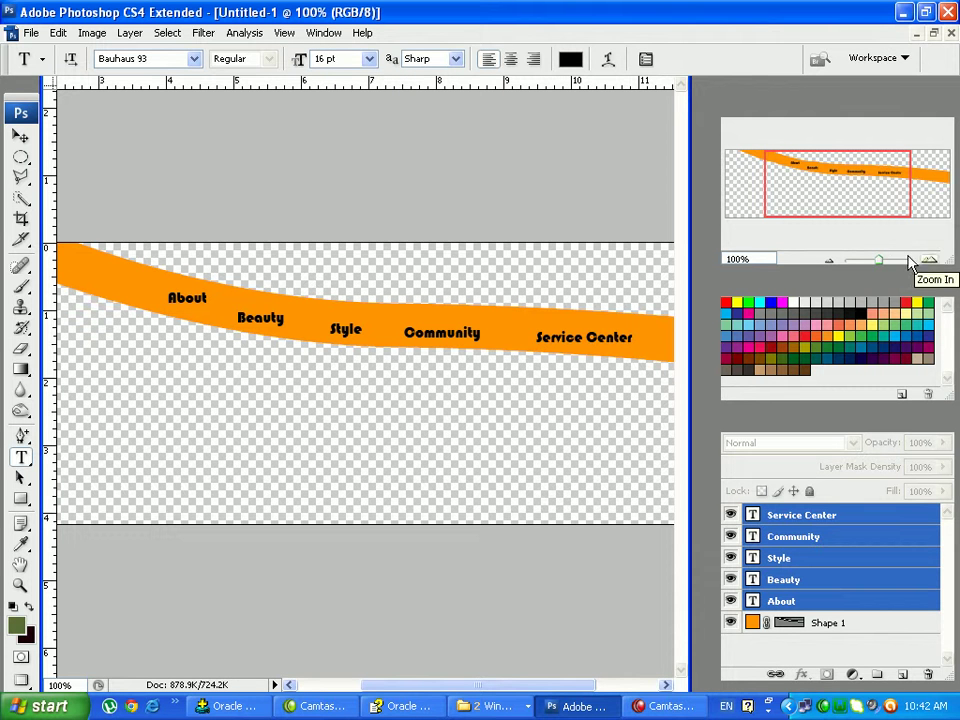
Group the five selected menu text layers into one layer group
click(828, 260)
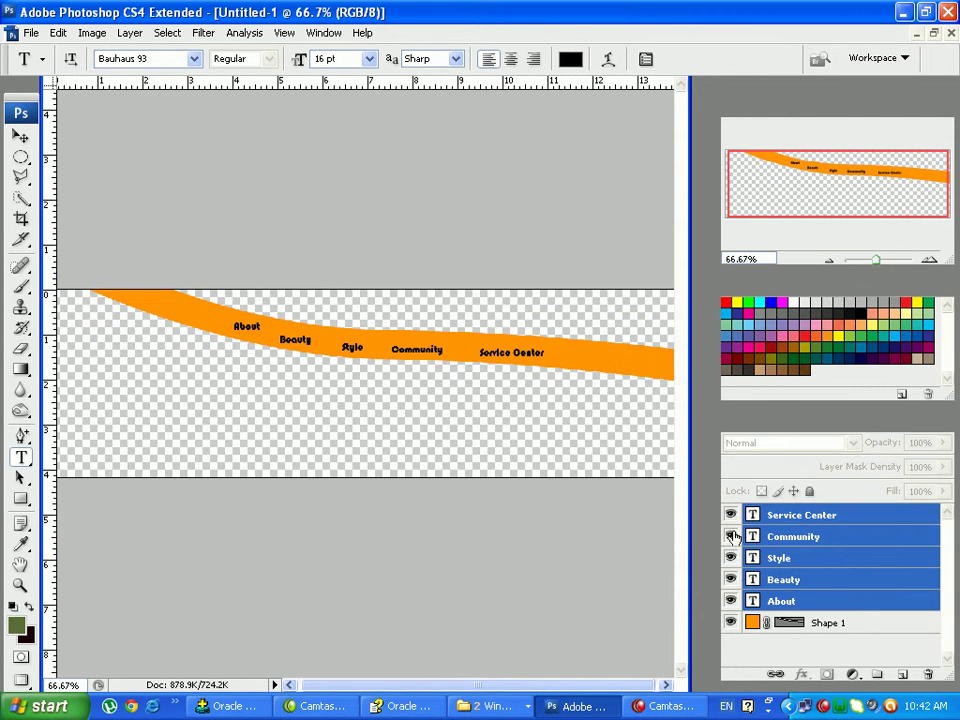
click(829, 262)
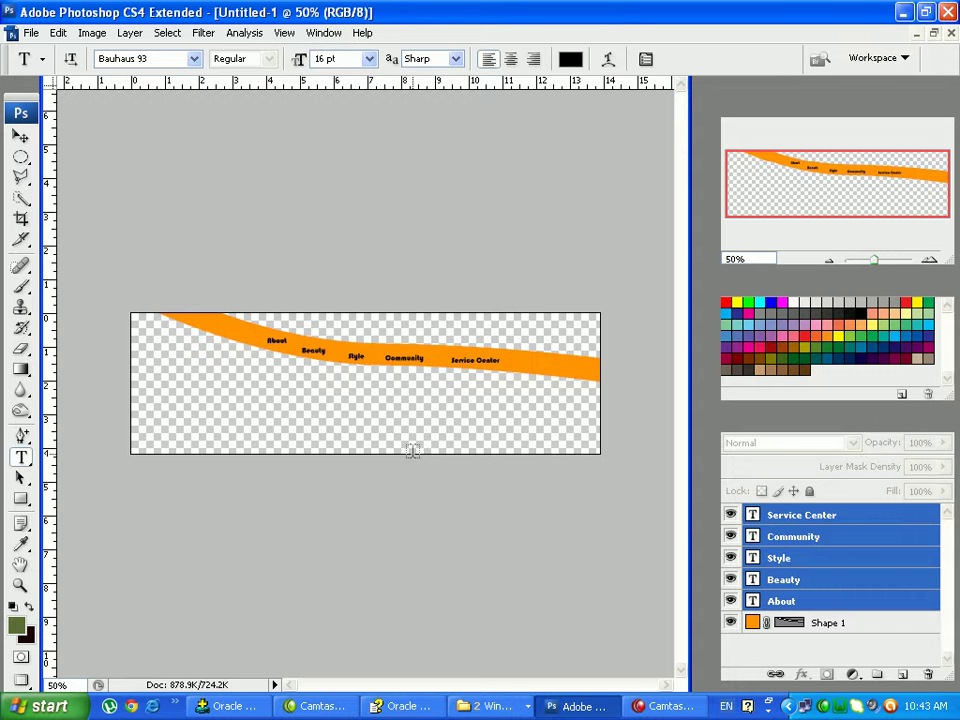
right_click(829, 556)
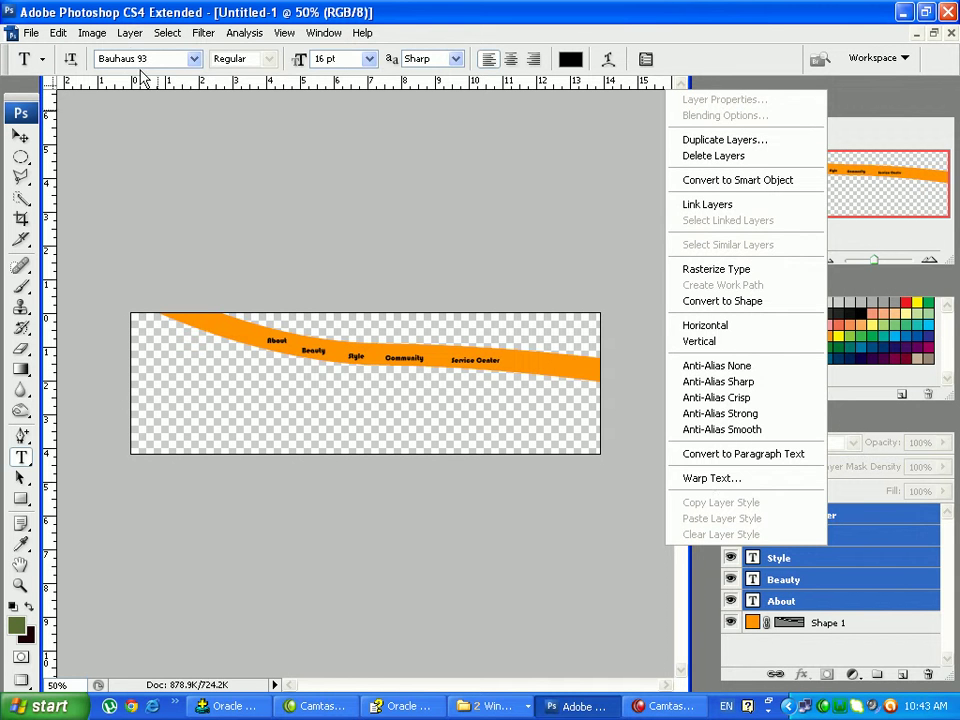
click(130, 33)
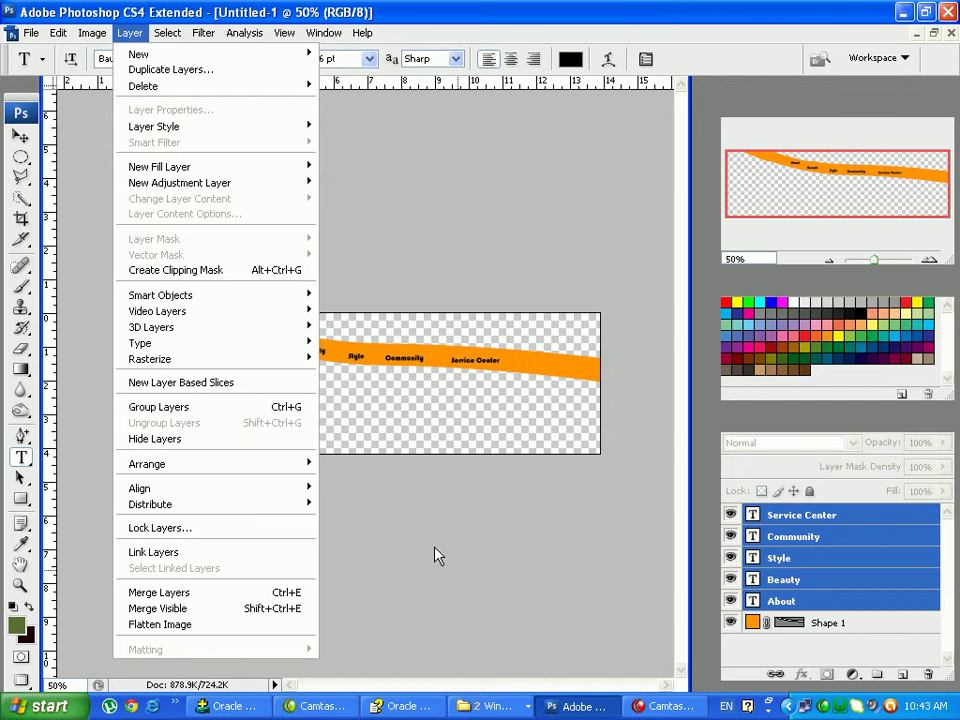
click(191, 410)
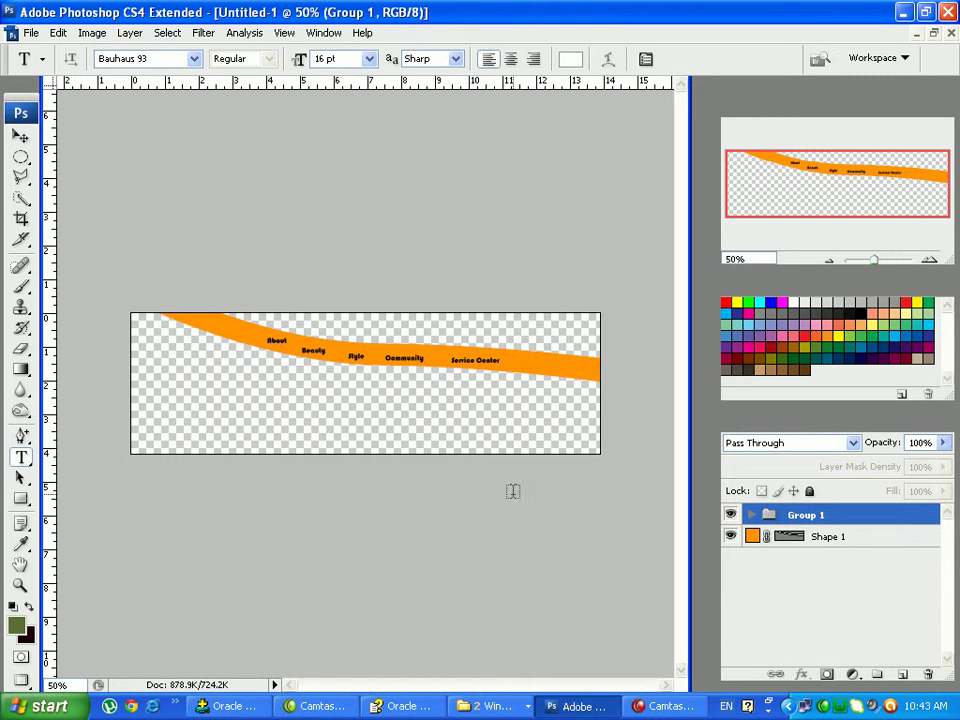
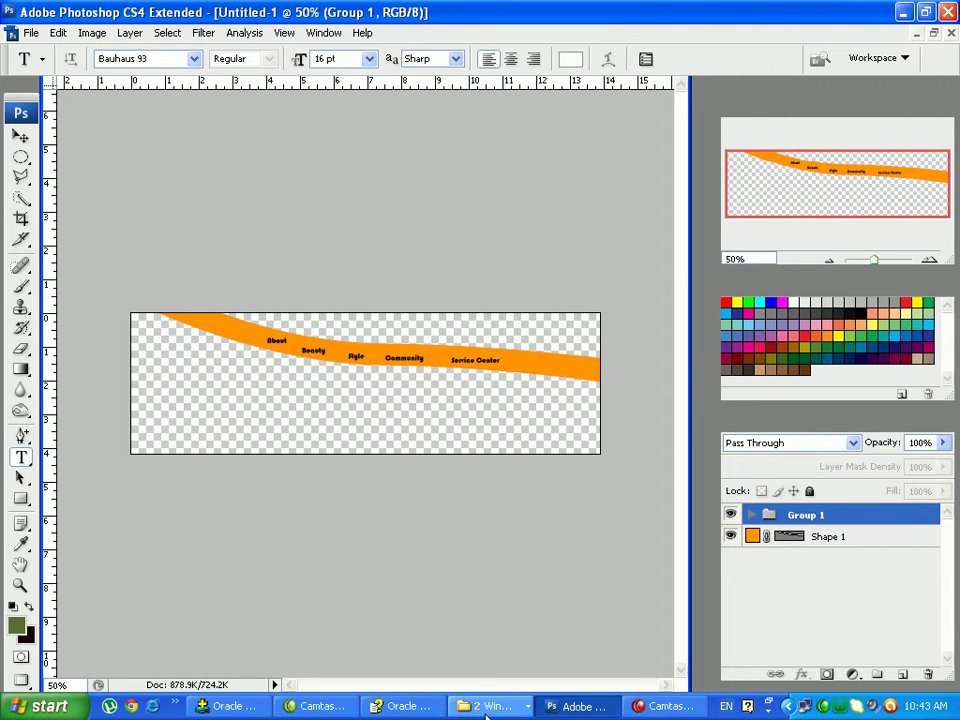
Switch to Windows Picture and Fax Viewer and compare the finished menu bar with layout image 184
click(436, 709)
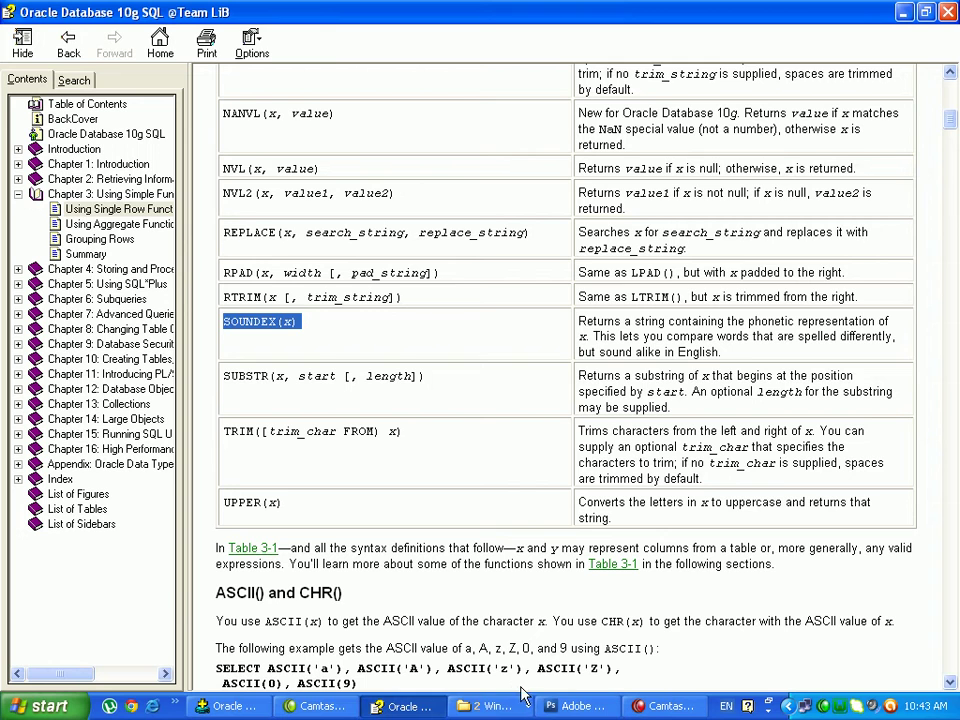
click(556, 708)
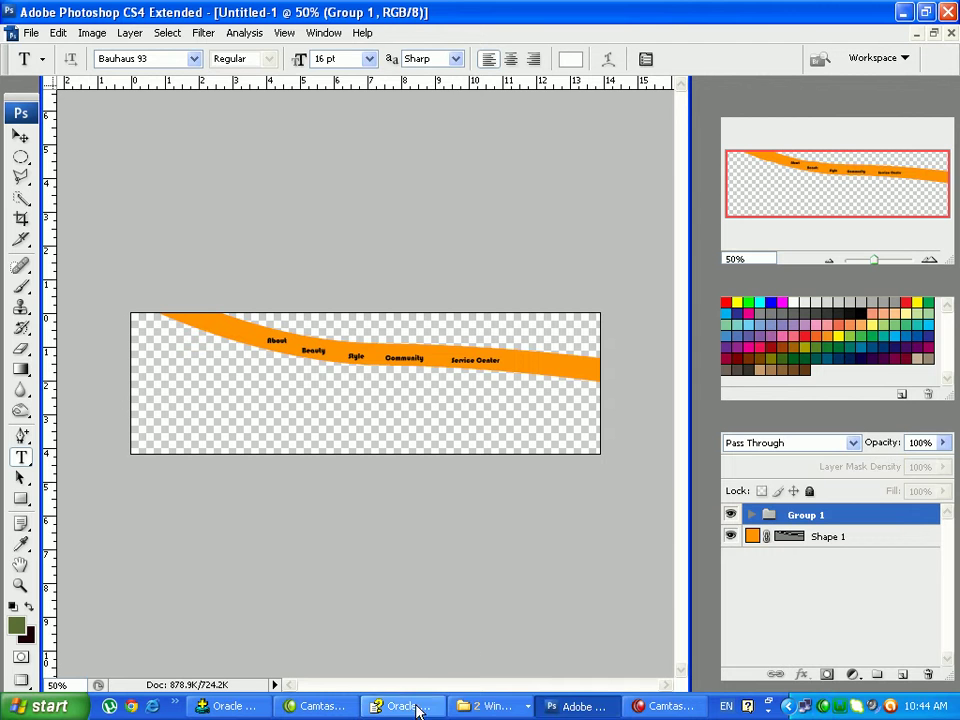
click(474, 706)
click(499, 655)
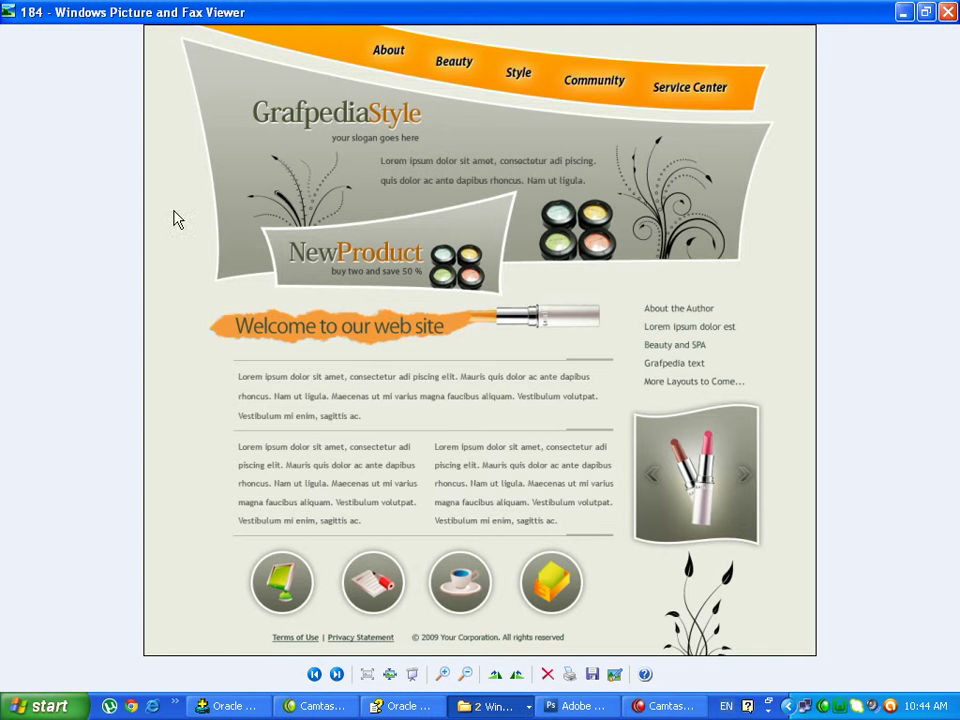
Switch back to Photoshop and draw a wide green rectangle over the orange band, covering most of the canvas width
click(590, 710)
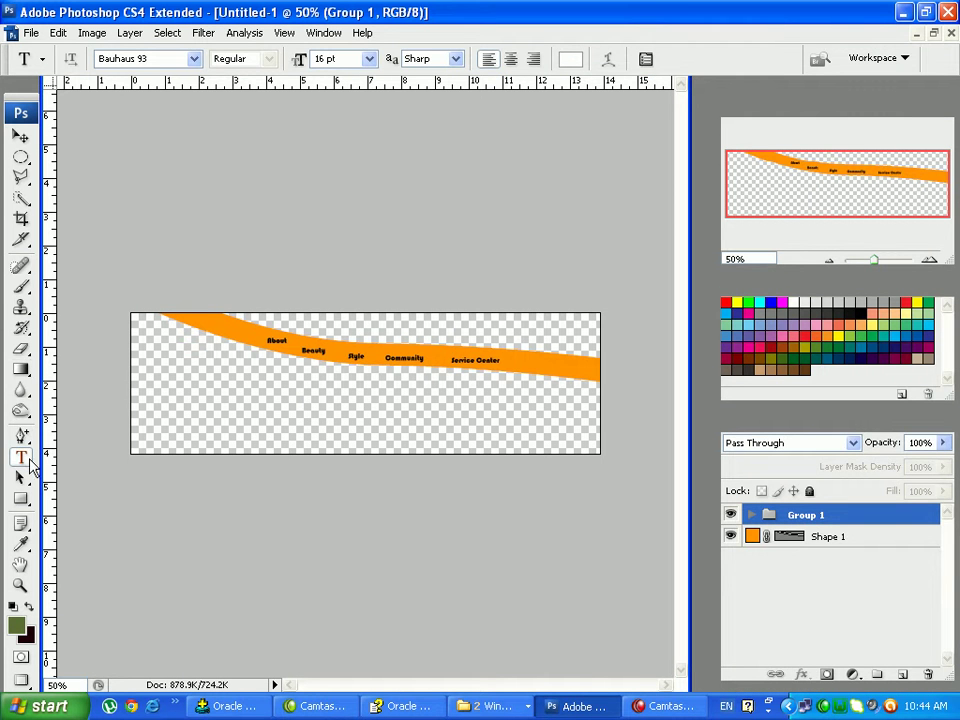
click(21, 498)
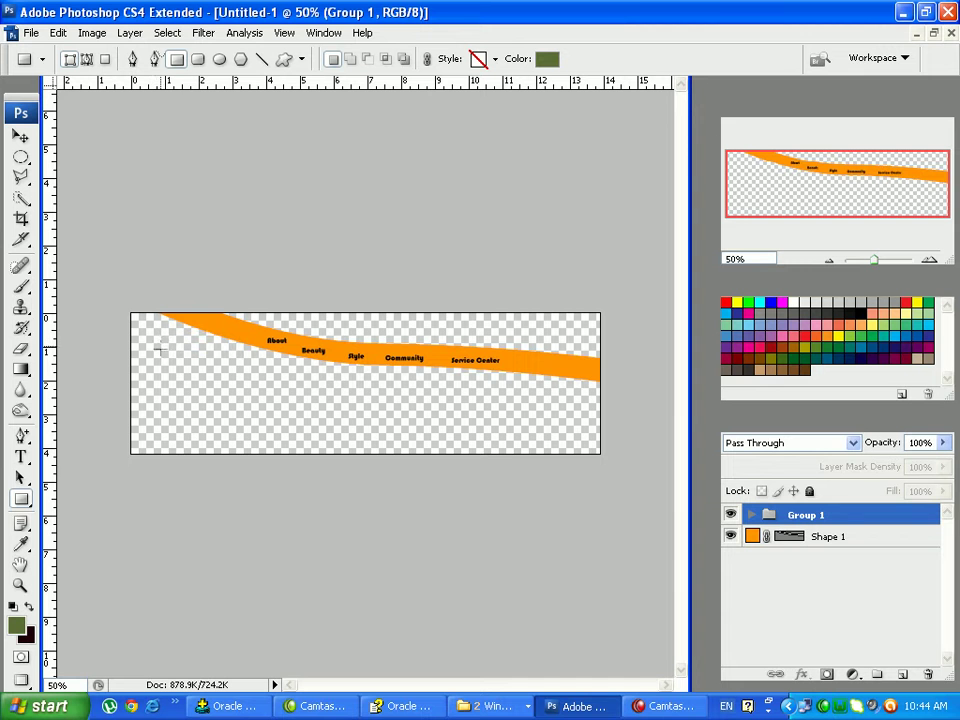
drag(161, 341, 590, 430)
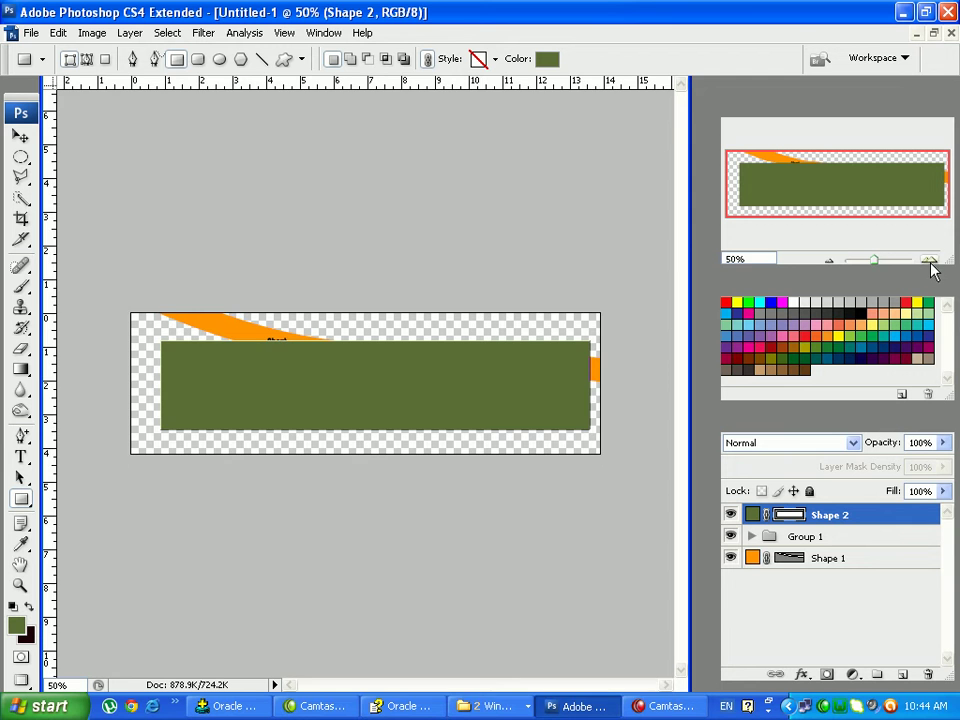
Add an anchor point midway down the green rectangle's left edge and pull it slightly inward
click(929, 261)
click(929, 261)
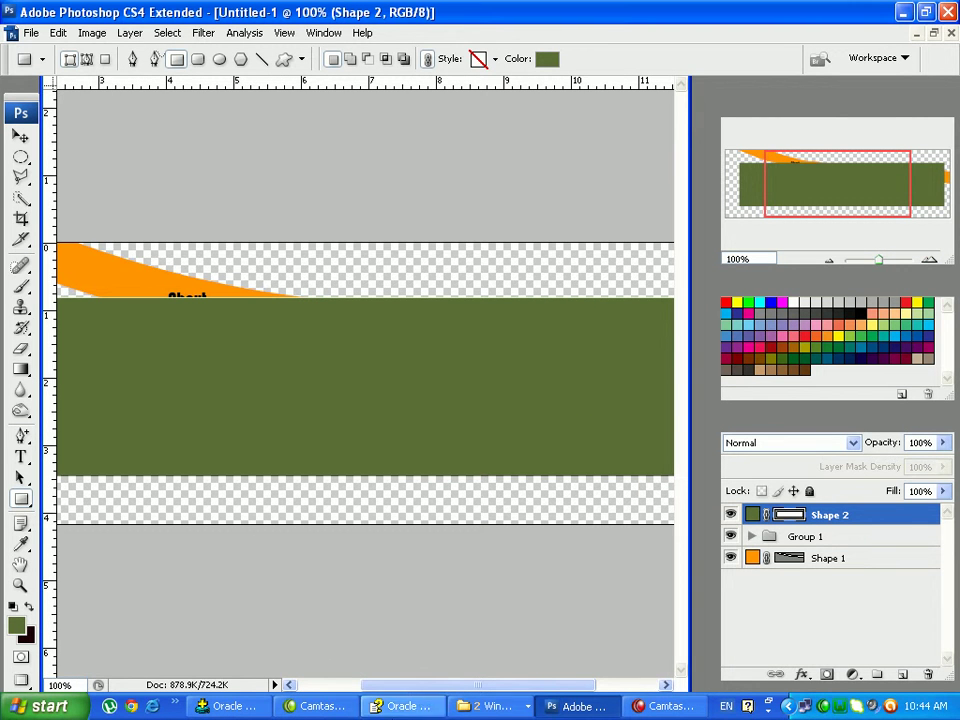
click(495, 706)
click(527, 656)
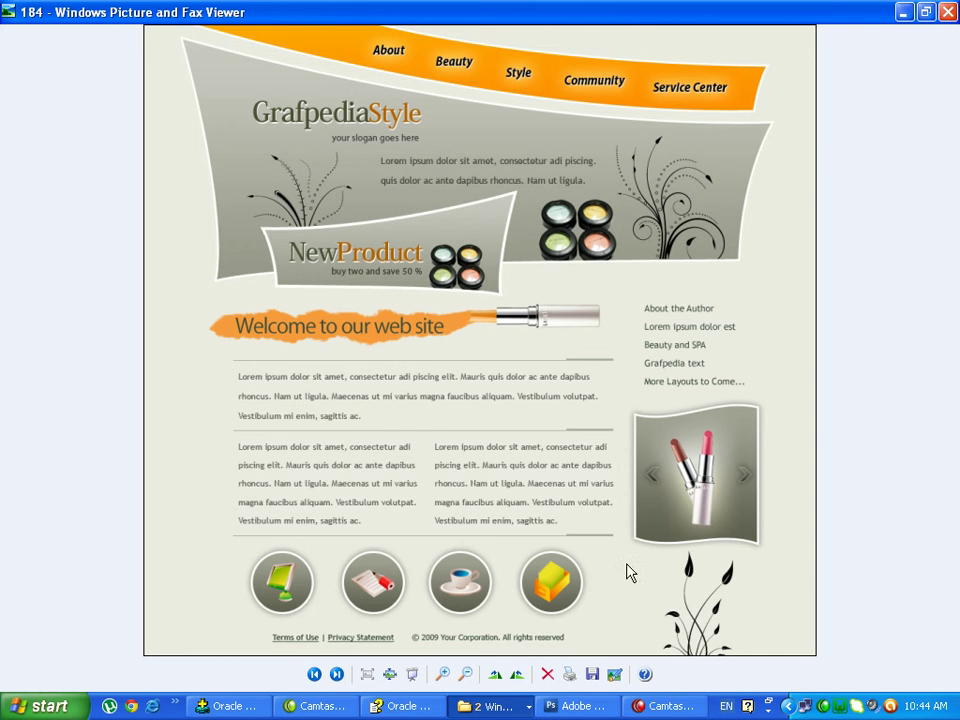
click(575, 706)
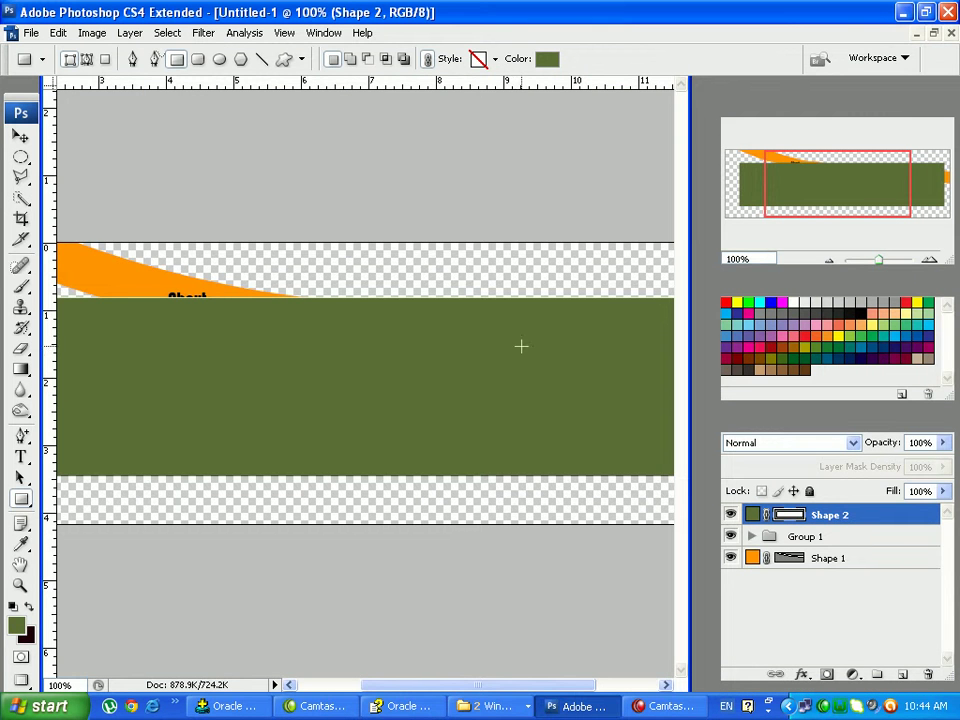
drag(396, 686, 330, 686)
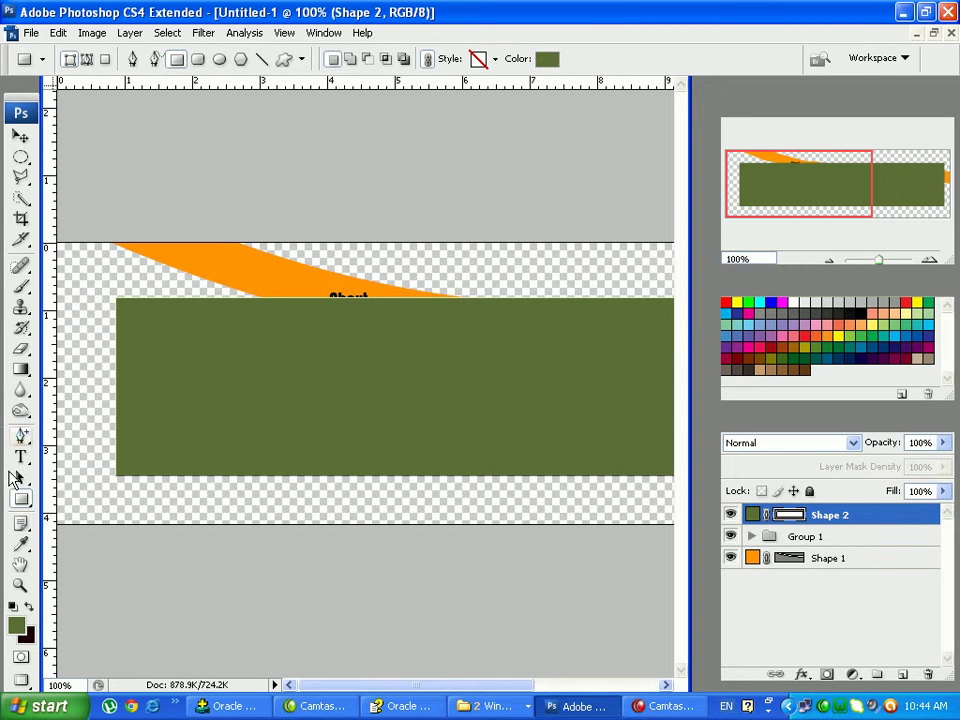
click(22, 437)
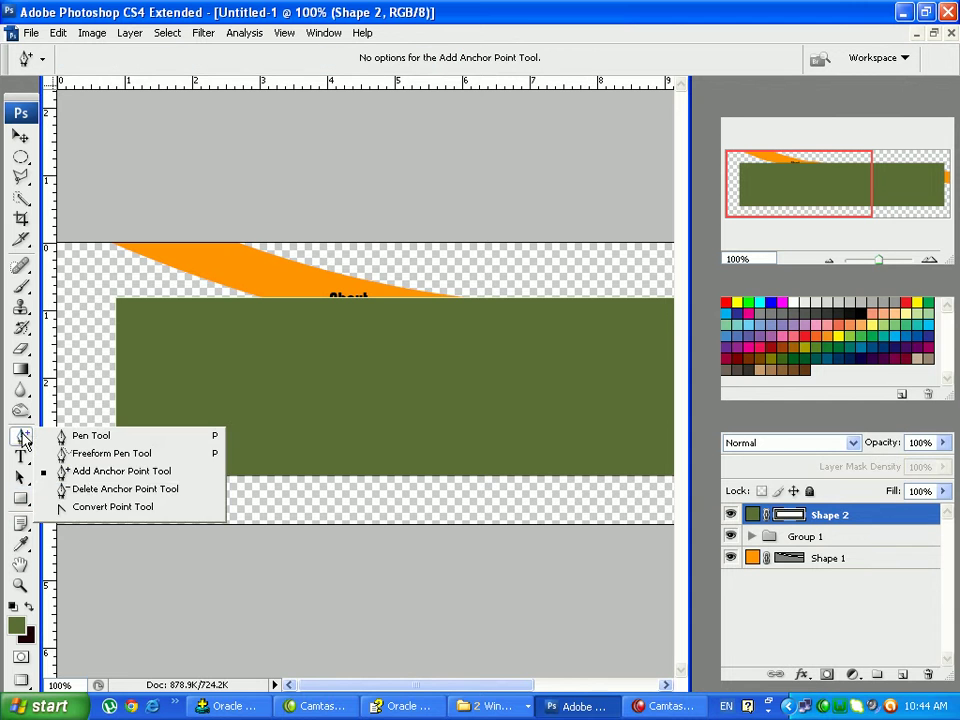
click(88, 472)
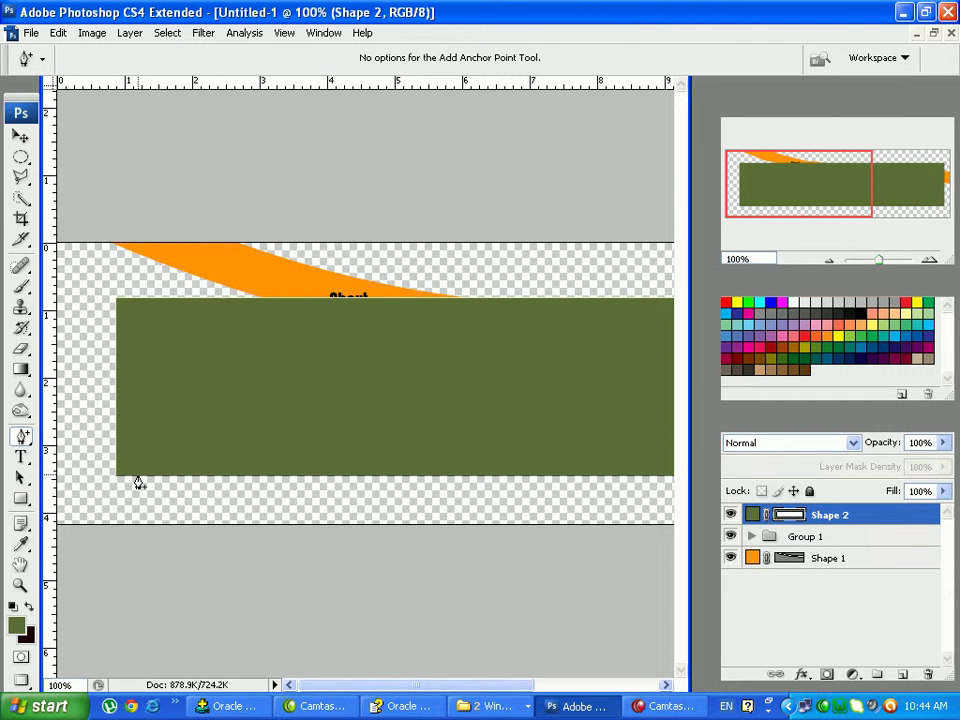
click(116, 396)
drag(118, 394, 130, 393)
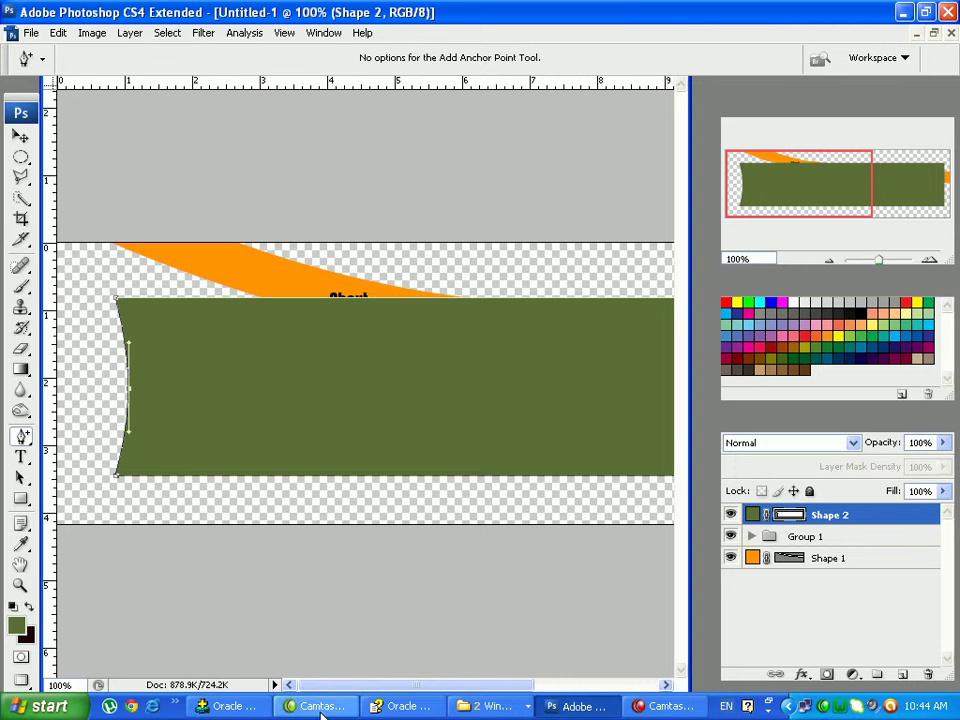
Add an anchor point near the left end of the green shape's bottom edge and shift the bottom-left corner inward to slant the side
click(500, 705)
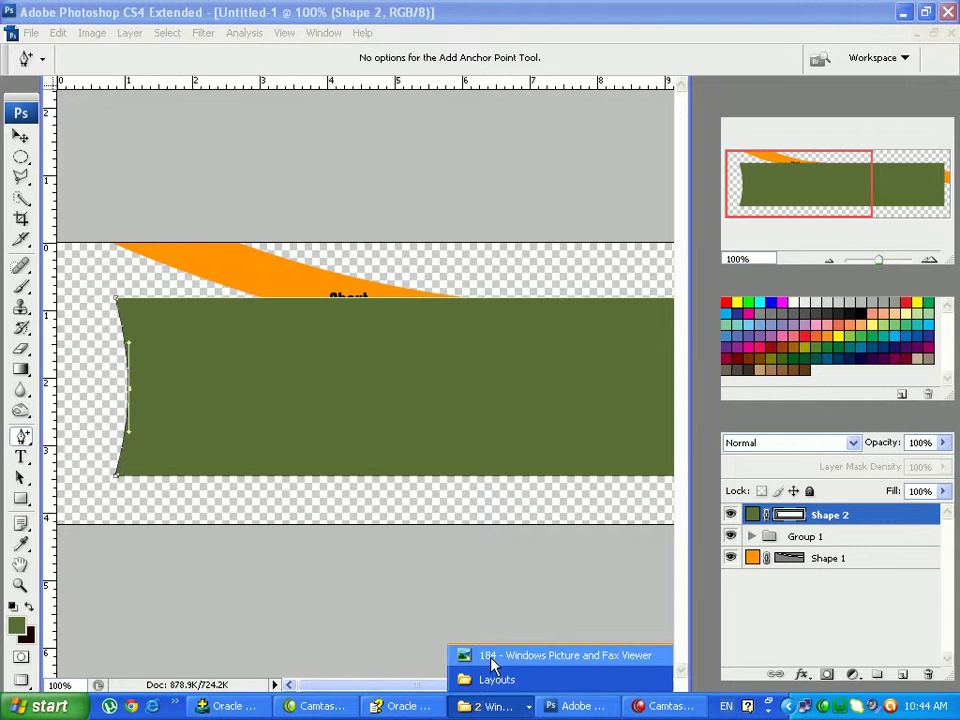
click(490, 655)
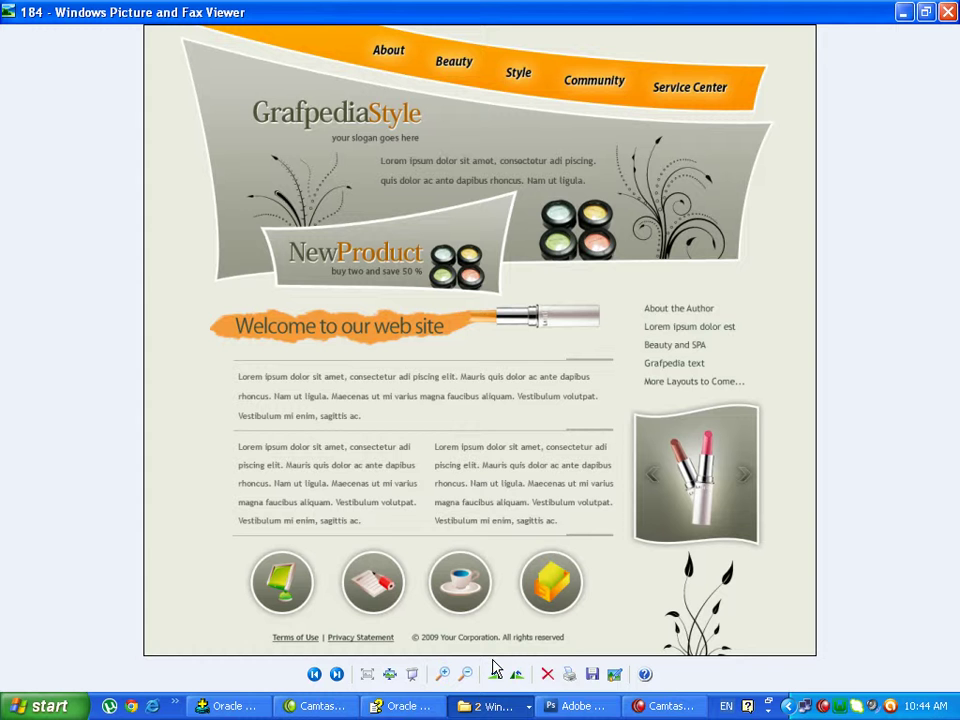
click(575, 705)
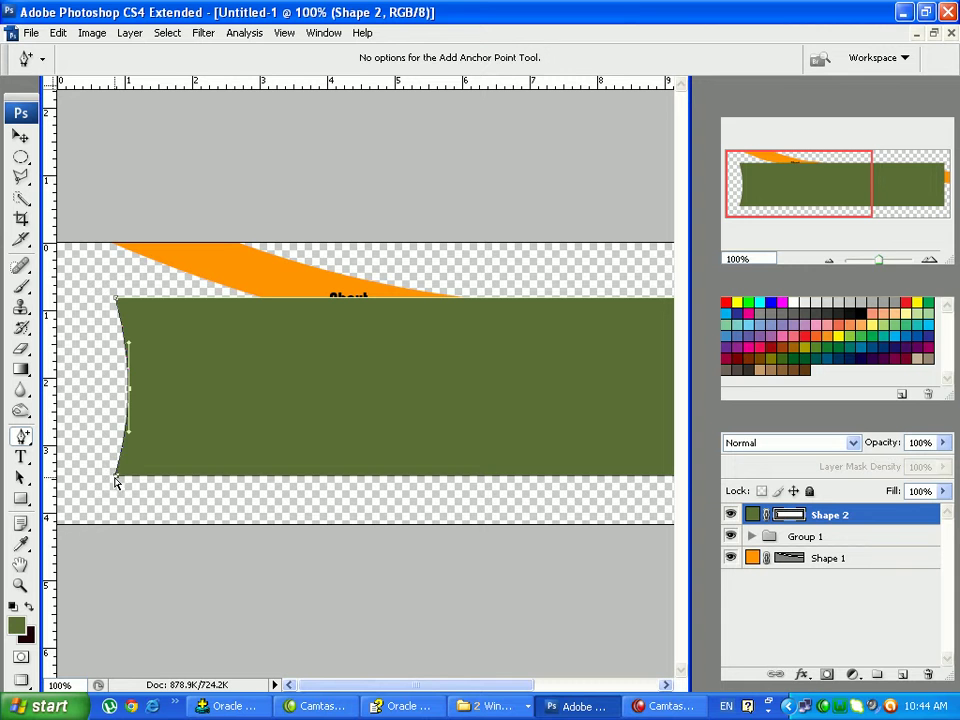
mouse_move(118, 484)
mouse_down()
mouse_move(138, 483)
mouse_move(116, 485)
mouse_up()
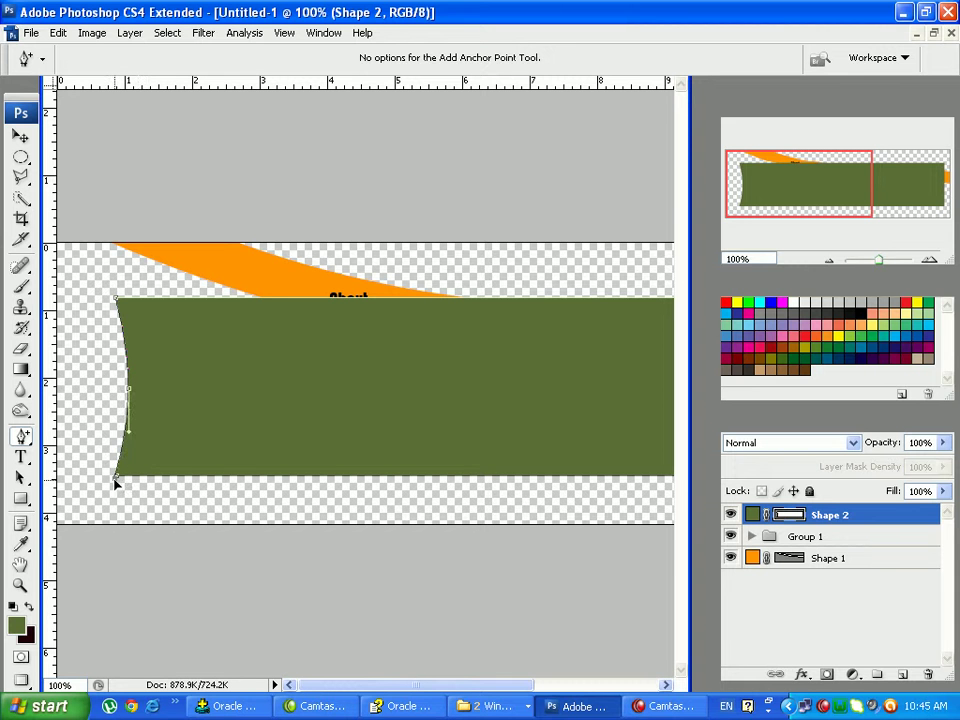
click(191, 477)
drag(114, 486, 141, 479)
drag(130, 393, 148, 394)
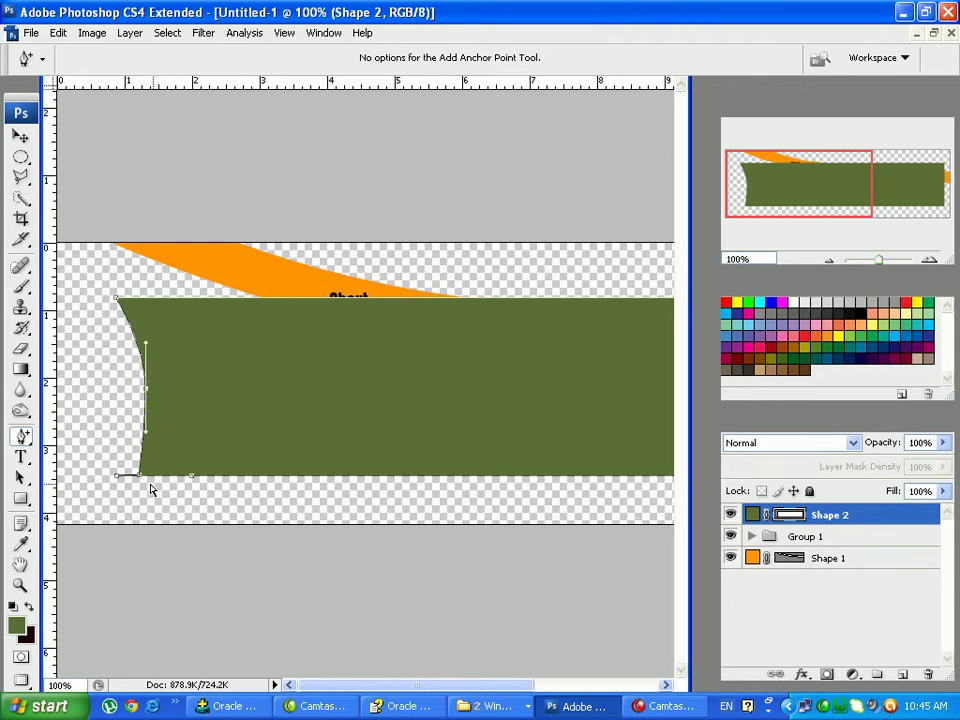
drag(141, 479, 162, 483)
click(148, 393)
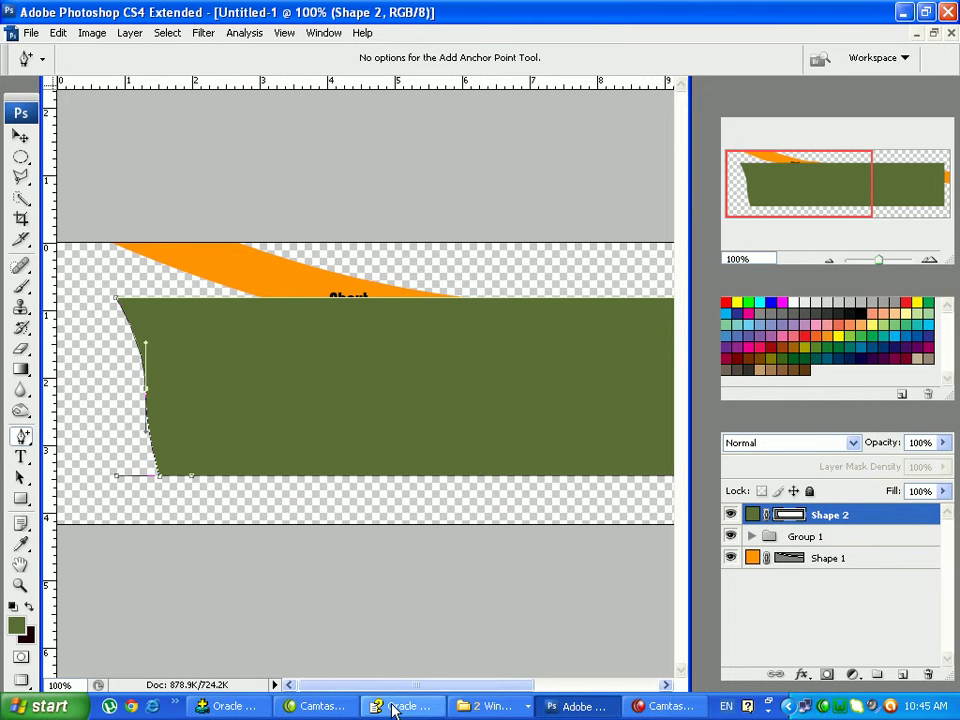
Replace the middle anchor point on the green shape's left edge with a lower one, bowing the edge slightly inward
click(490, 706)
click(493, 656)
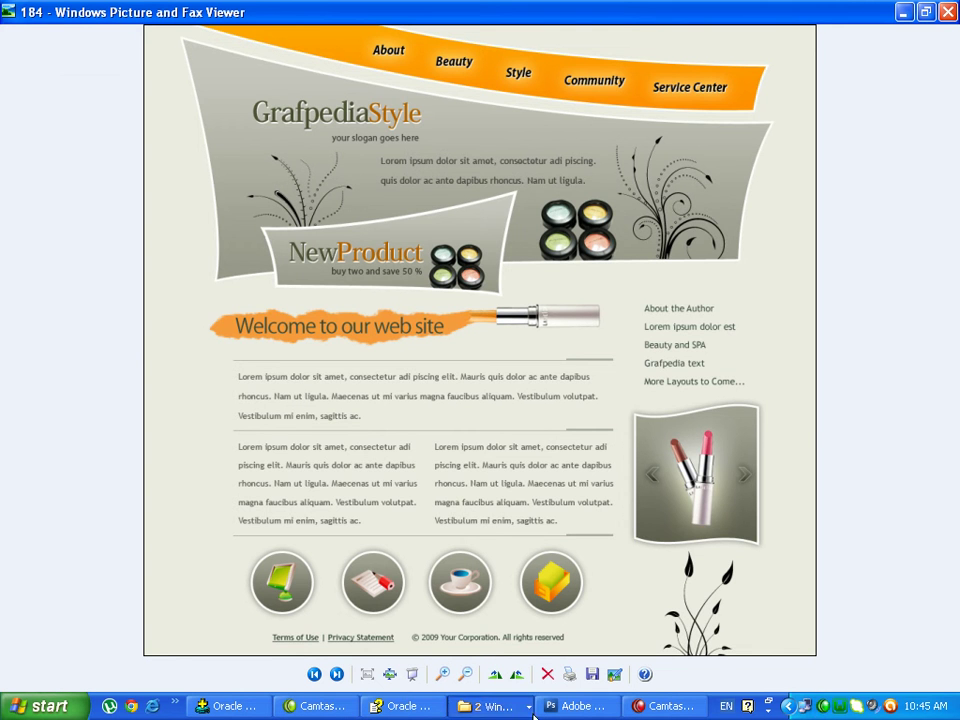
click(580, 706)
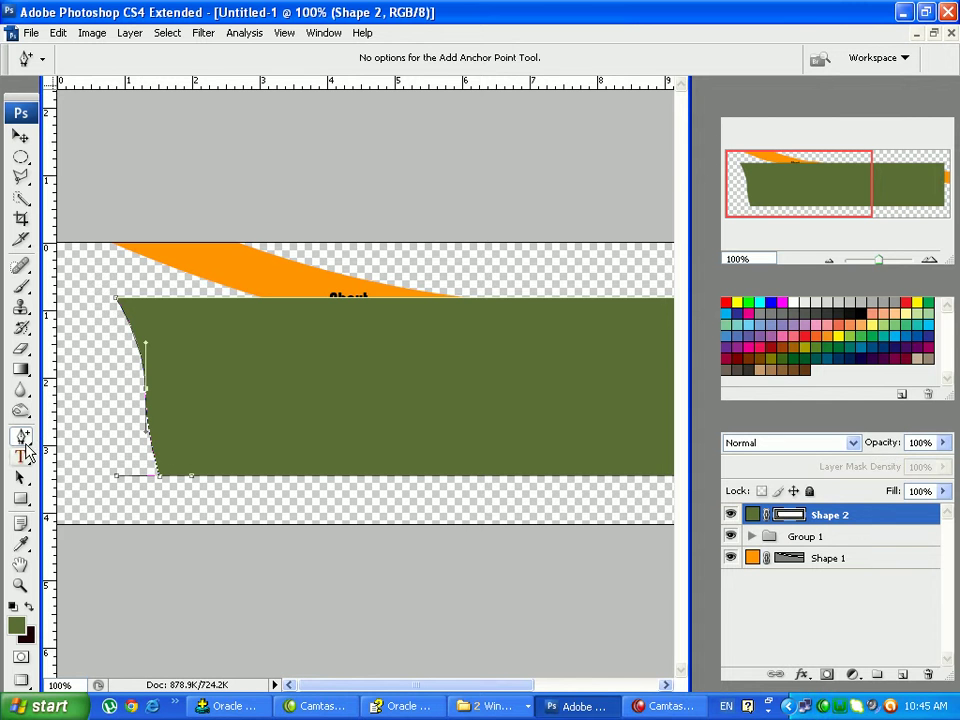
right_click(23, 437)
click(83, 489)
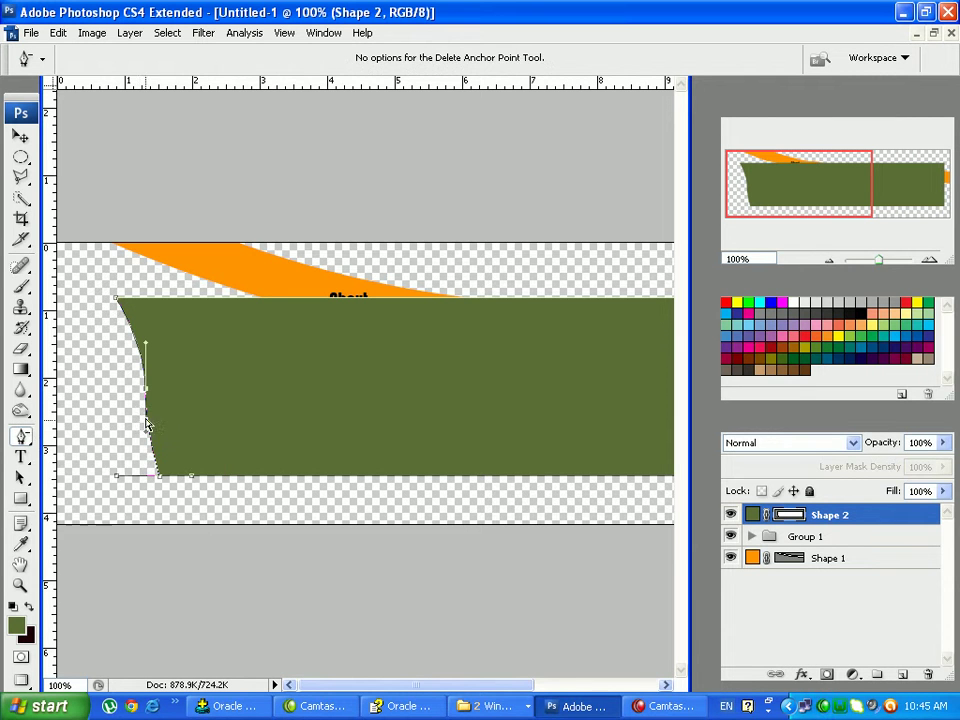
click(146, 393)
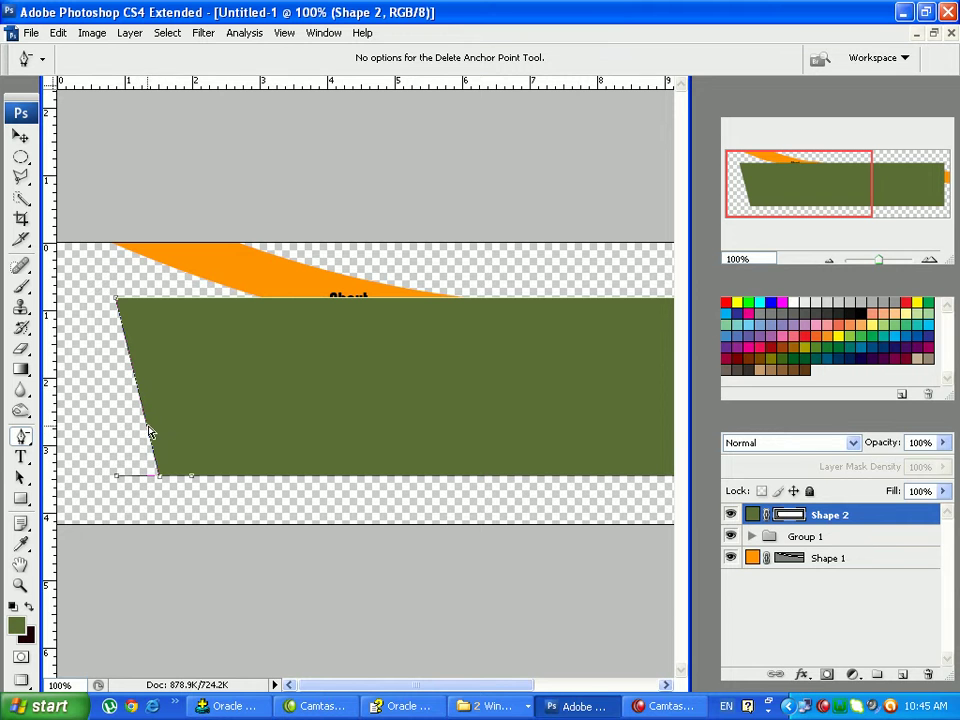
right_click(23, 438)
click(76, 471)
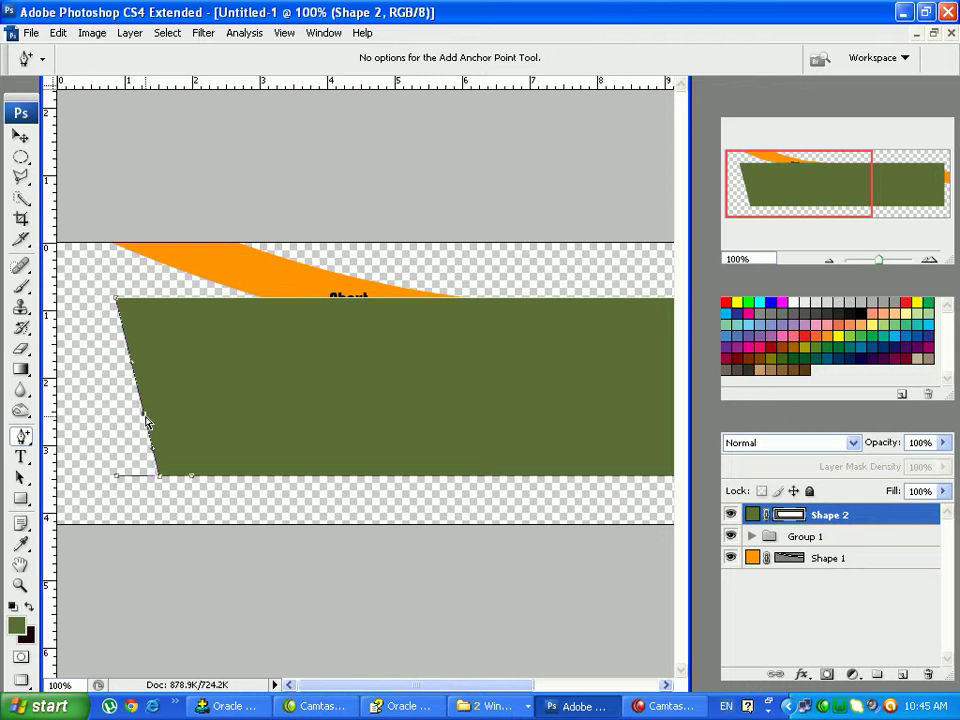
click(147, 423)
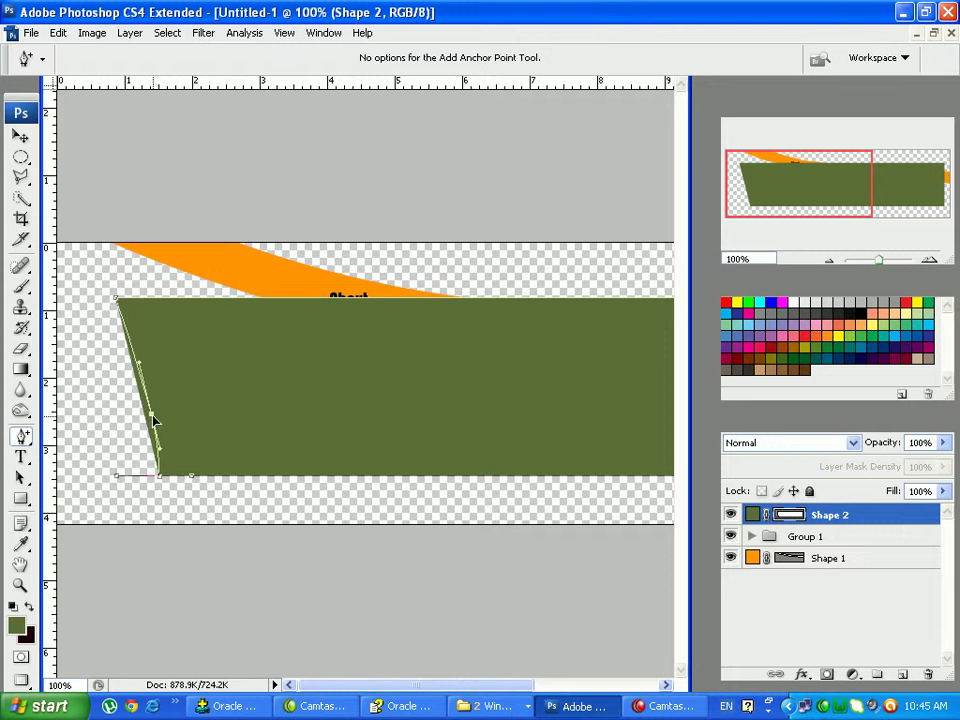
drag(150, 411, 154, 468)
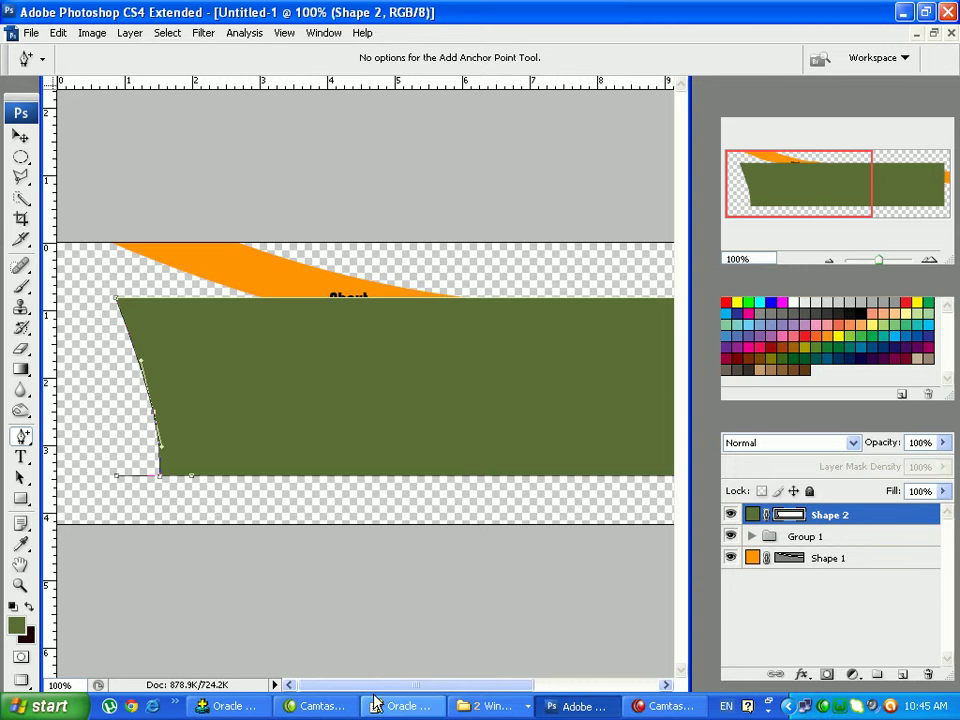
Add an anchor point on the green shape's right edge, then move it and the bottom-right corner inward to slant that side as in layout image 184
click(466, 706)
click(540, 655)
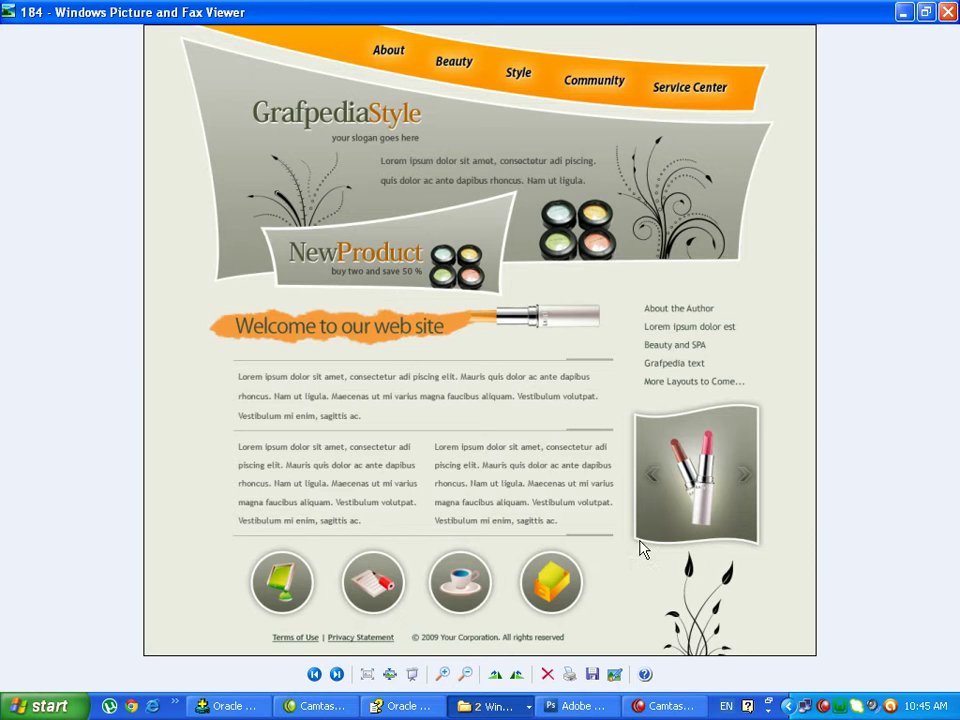
click(575, 706)
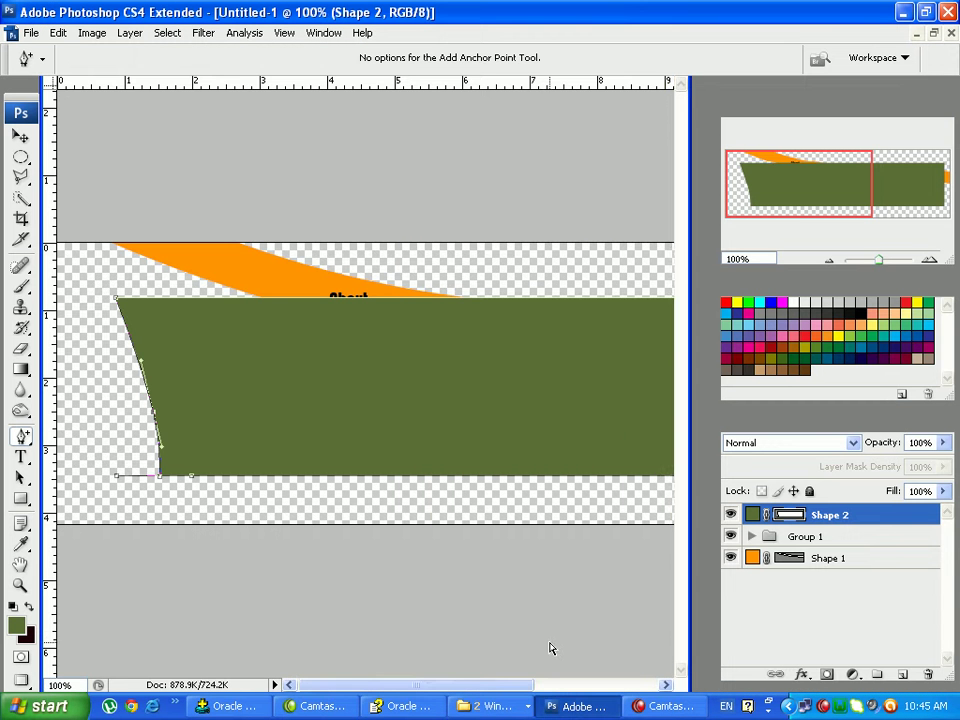
drag(482, 686, 643, 690)
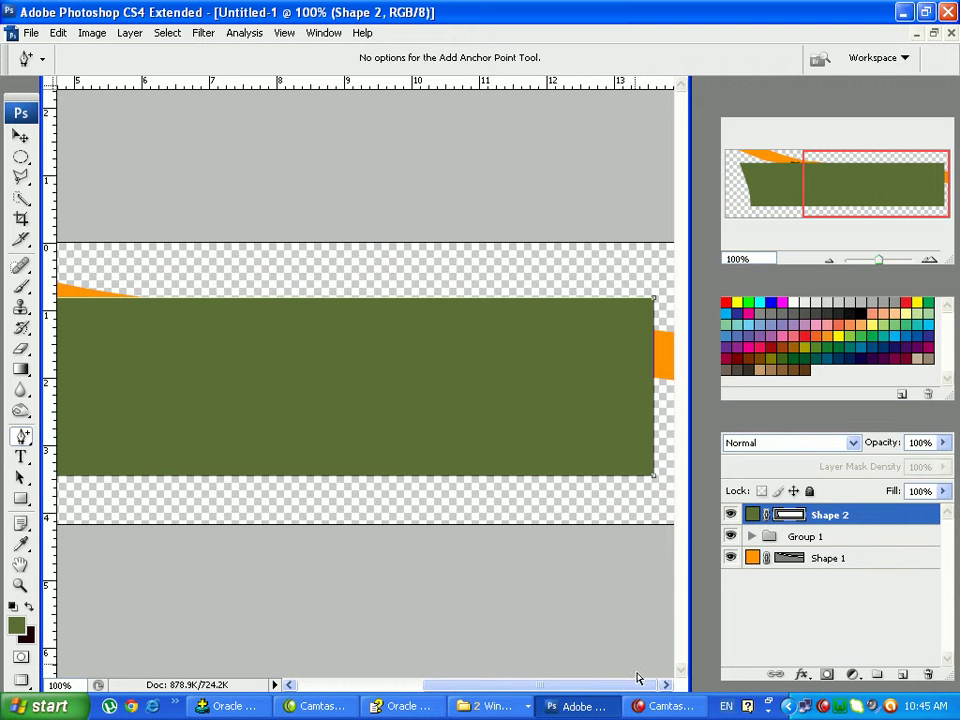
click(488, 706)
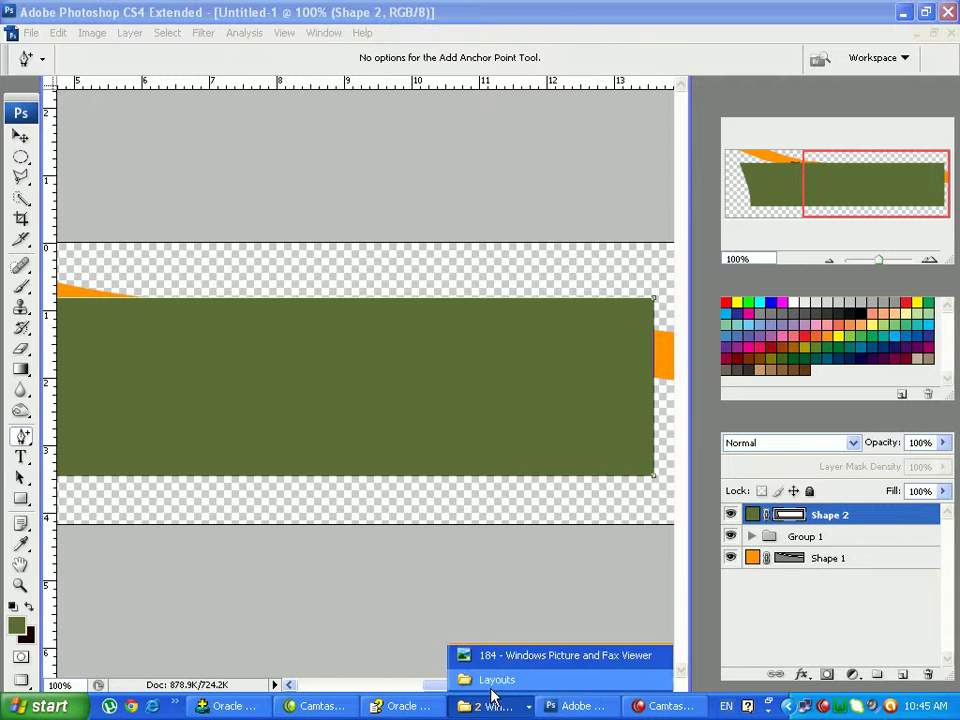
click(503, 659)
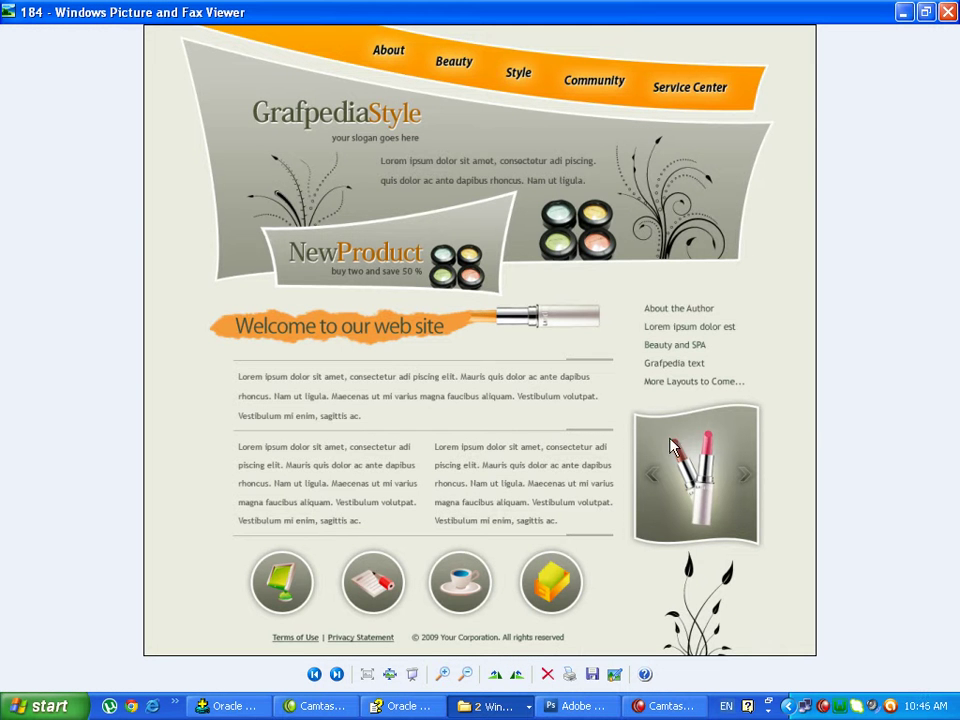
key(alt+Tab)
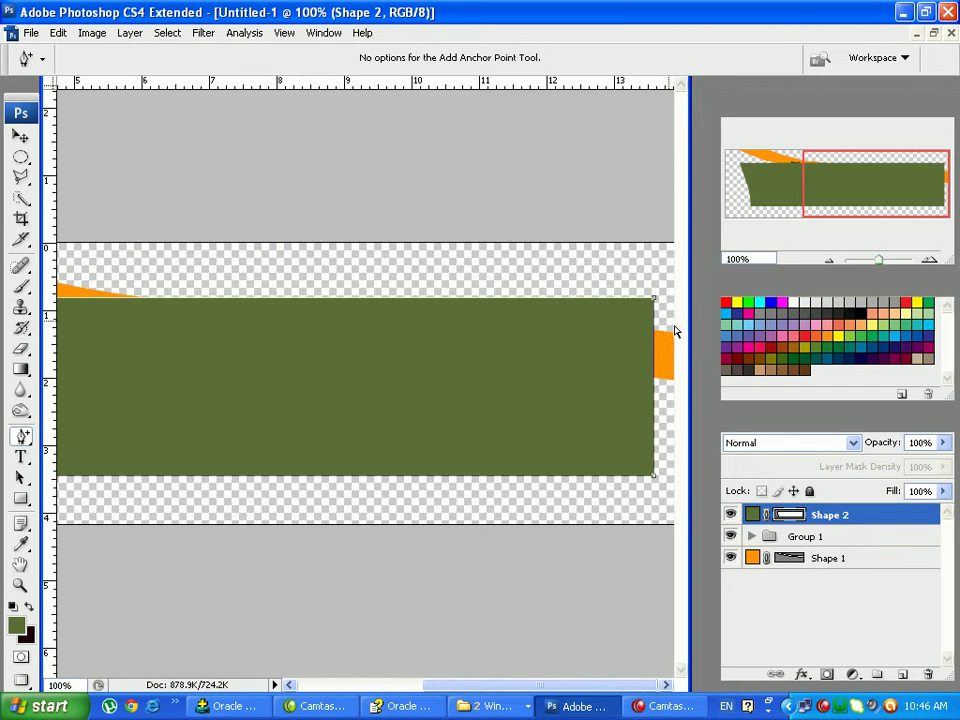
click(653, 421)
drag(654, 482, 620, 482)
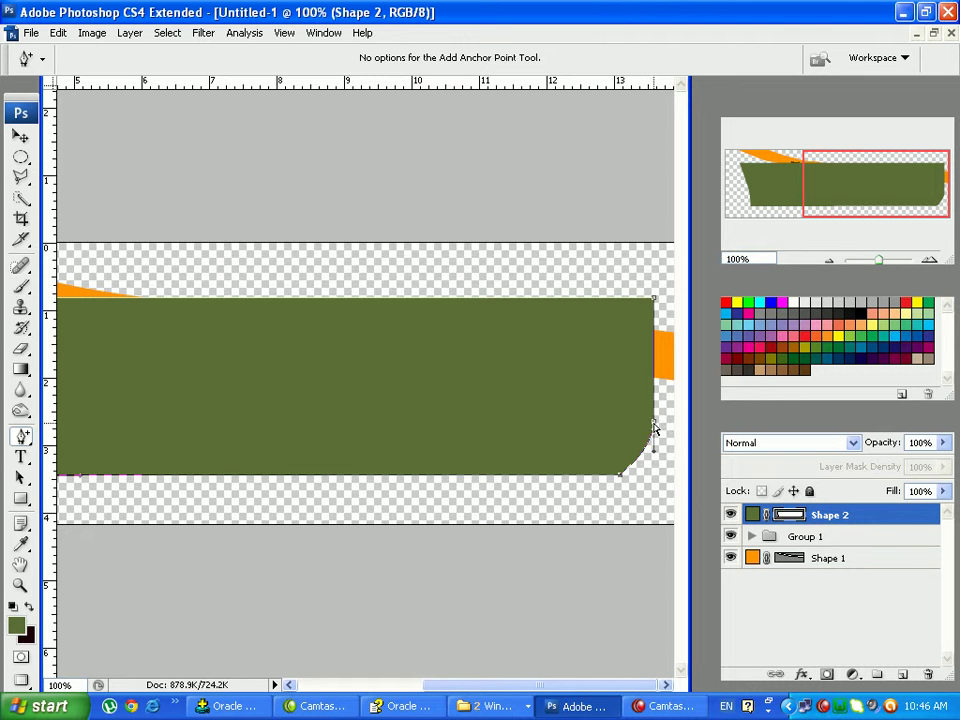
drag(655, 430, 622, 448)
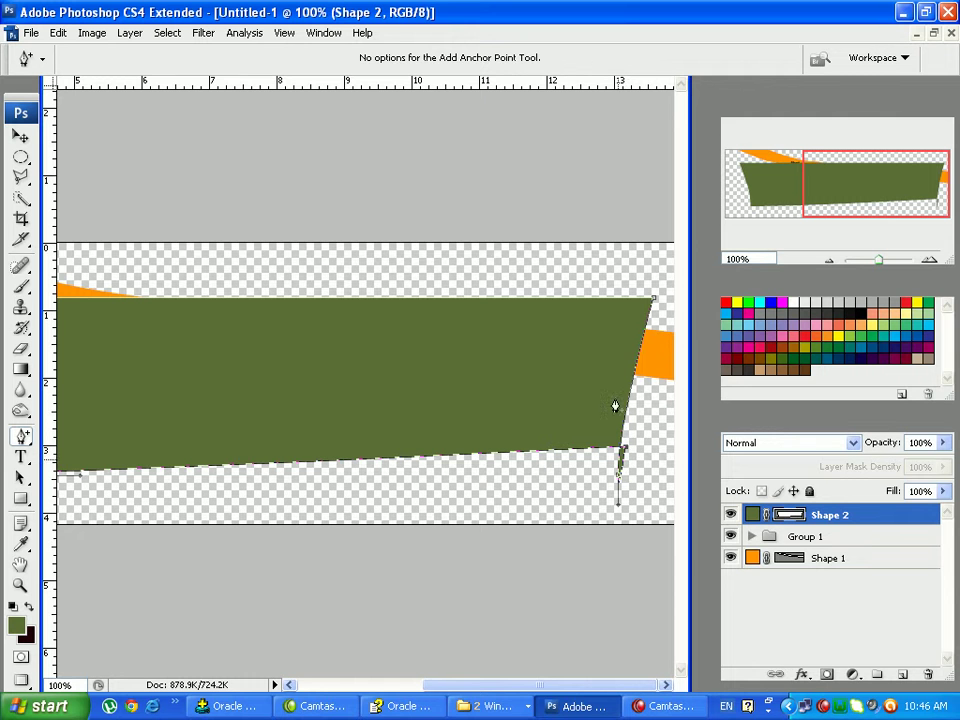
Switch to Windows Picture and Fax Viewer and compare the green shape's outline with the header panel in layout image 184
click(510, 707)
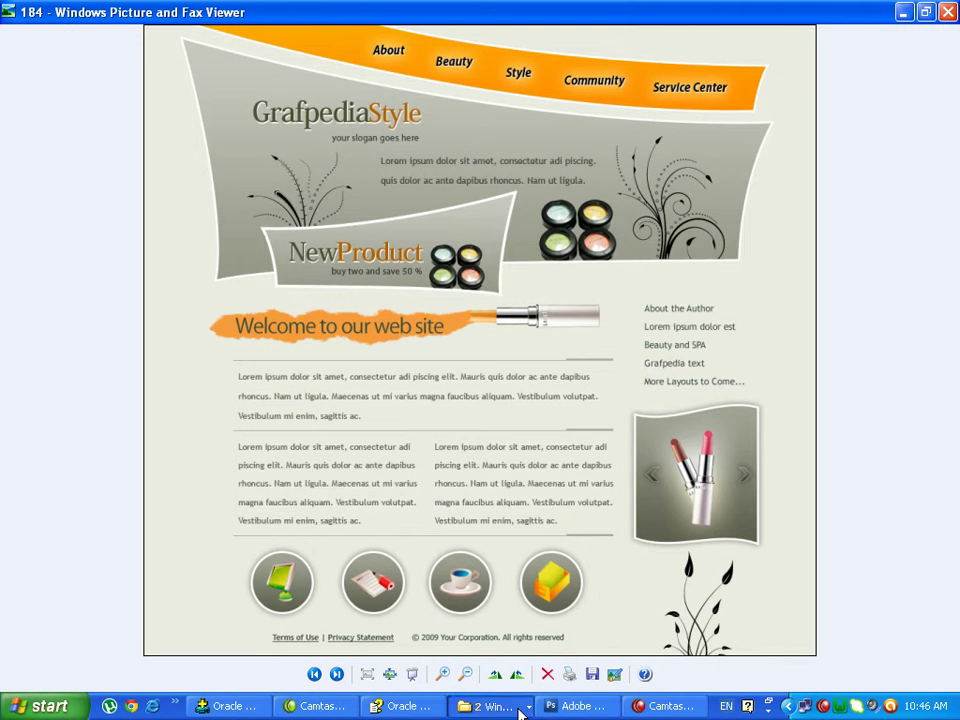
click(510, 707)
click(497, 656)
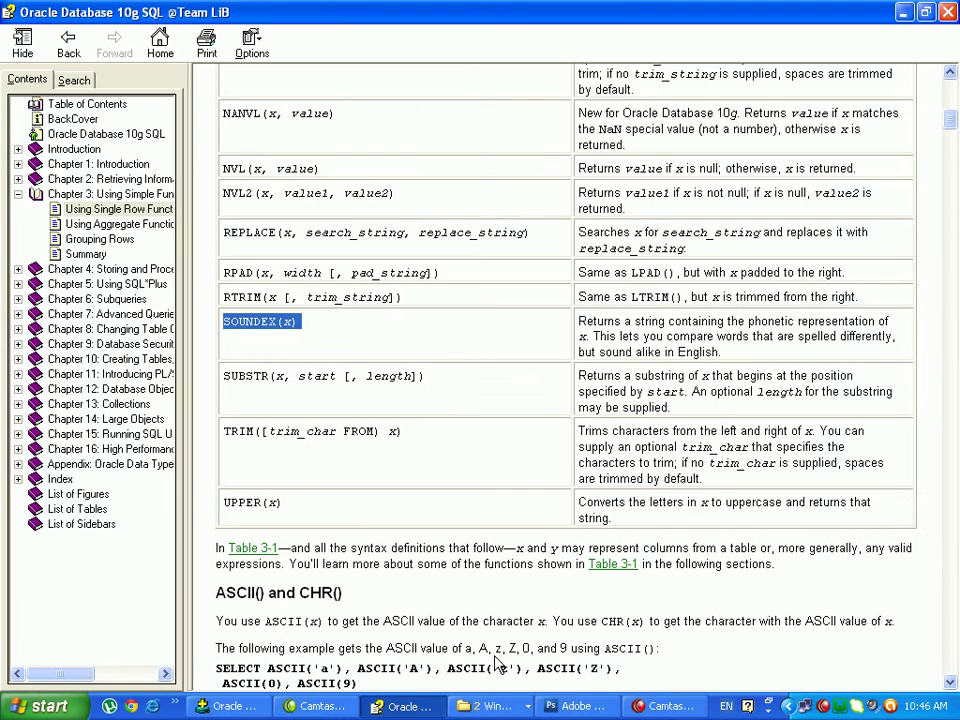
click(490, 707)
click(491, 656)
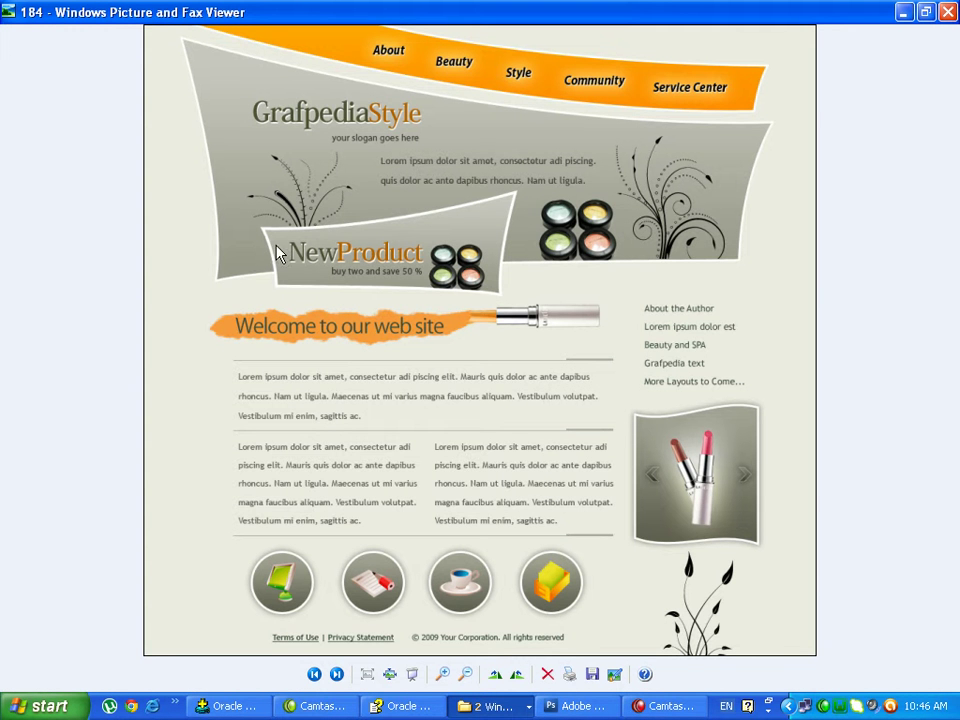
click(565, 706)
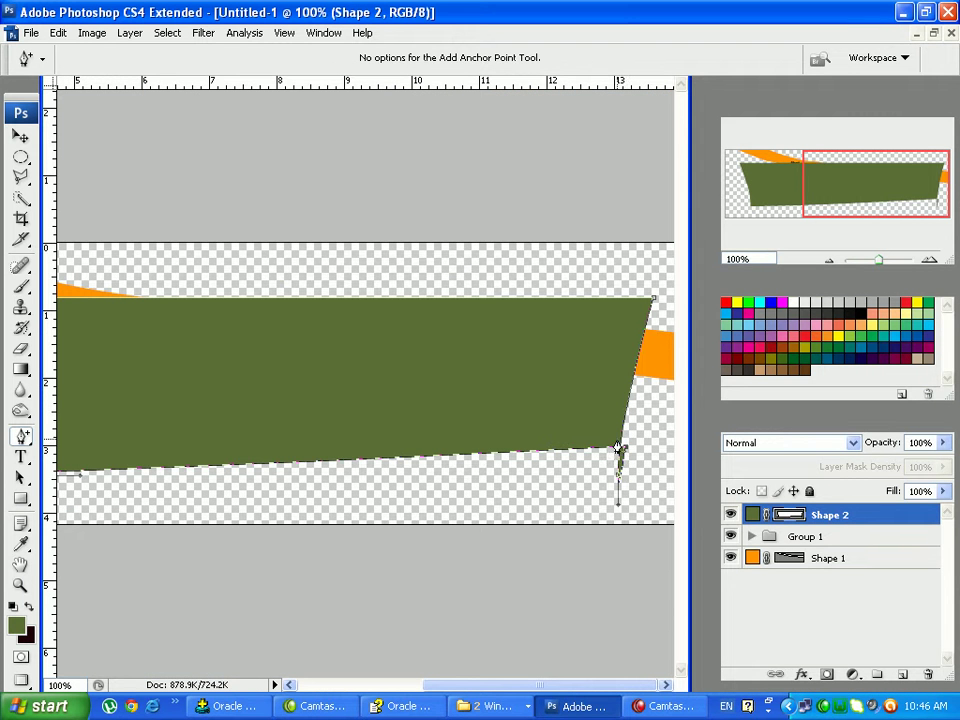
Undo the last move of the green shape's bottom-right corner and compare the outline with the header panel in layout image 184
key(ctrl+z)
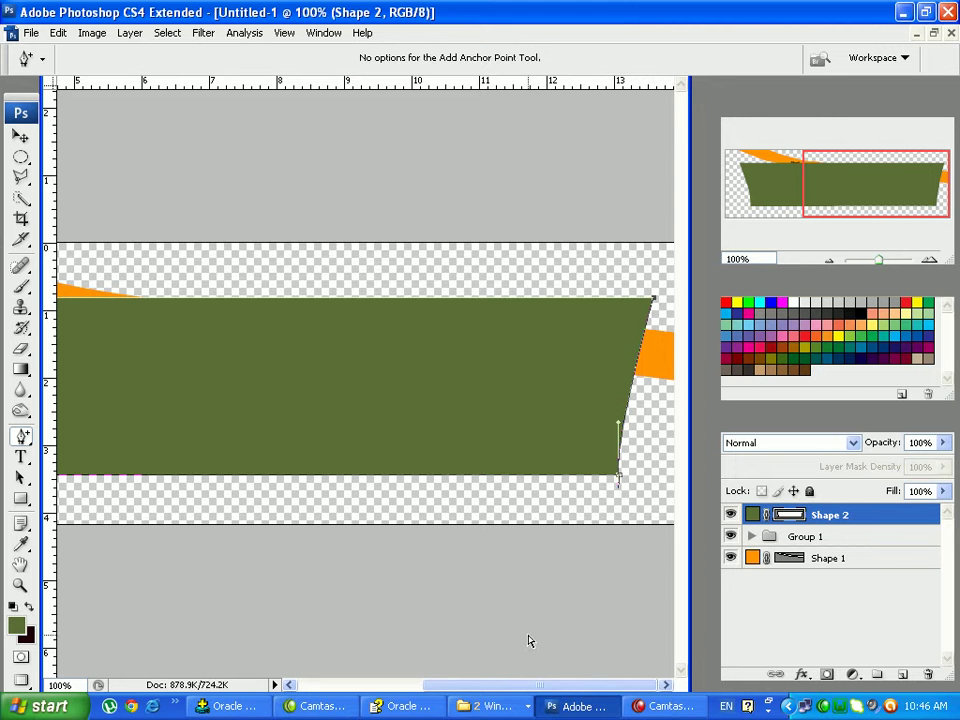
click(484, 706)
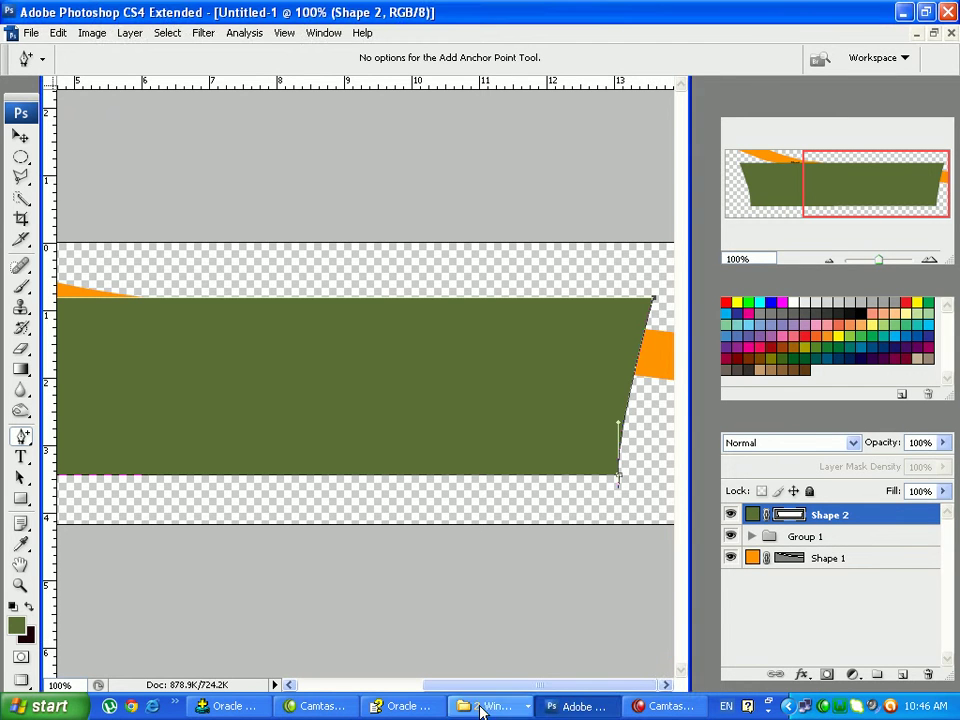
click(495, 656)
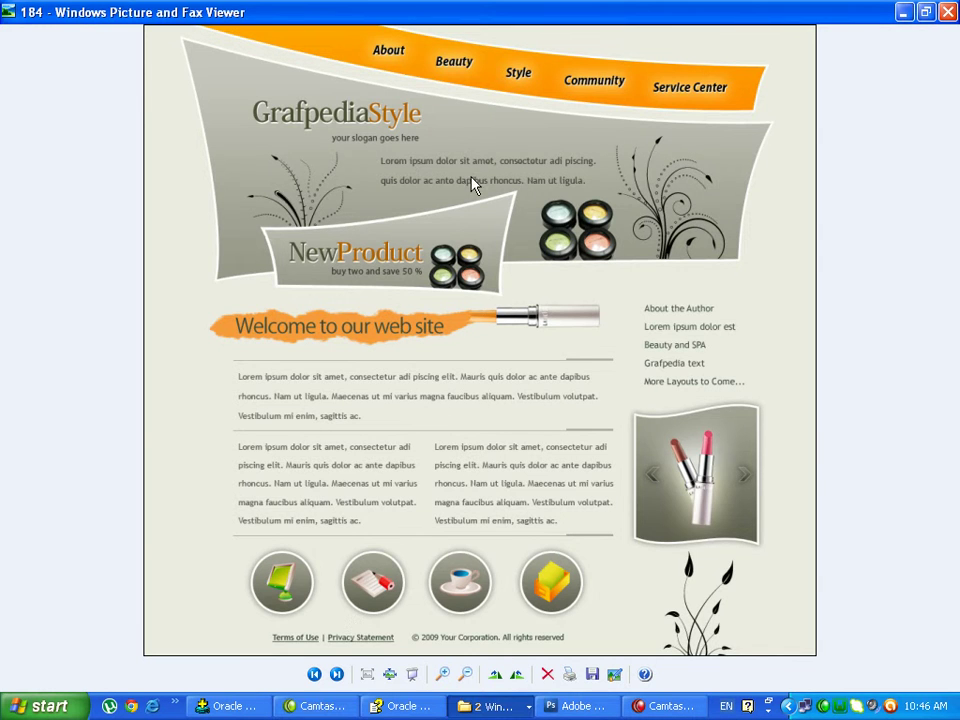
click(583, 708)
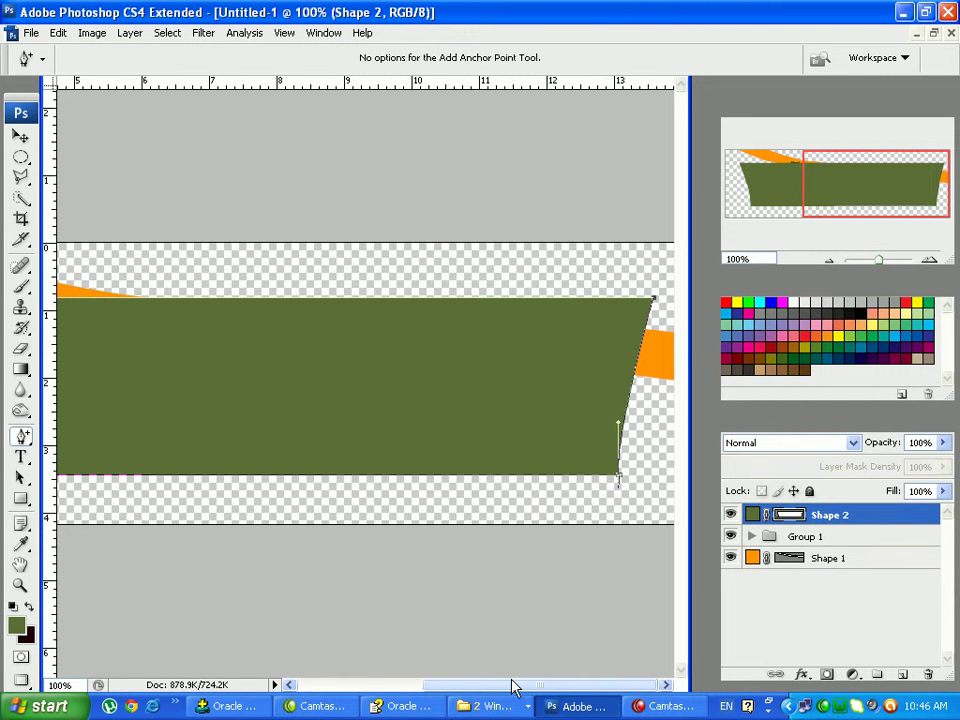
Add an anchor point on the upper part of the green shape's right edge and lower the top-right corner onto the orange bar
mouse_move(512, 686)
mouse_down()
mouse_move(492, 688)
mouse_move(529, 686)
mouse_up()
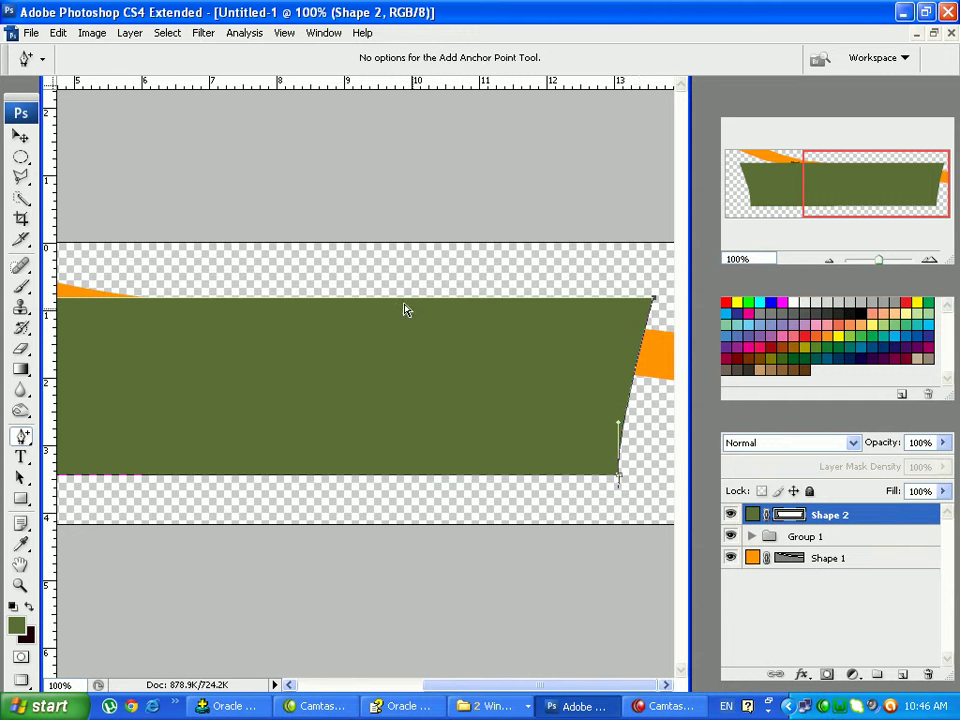
click(639, 360)
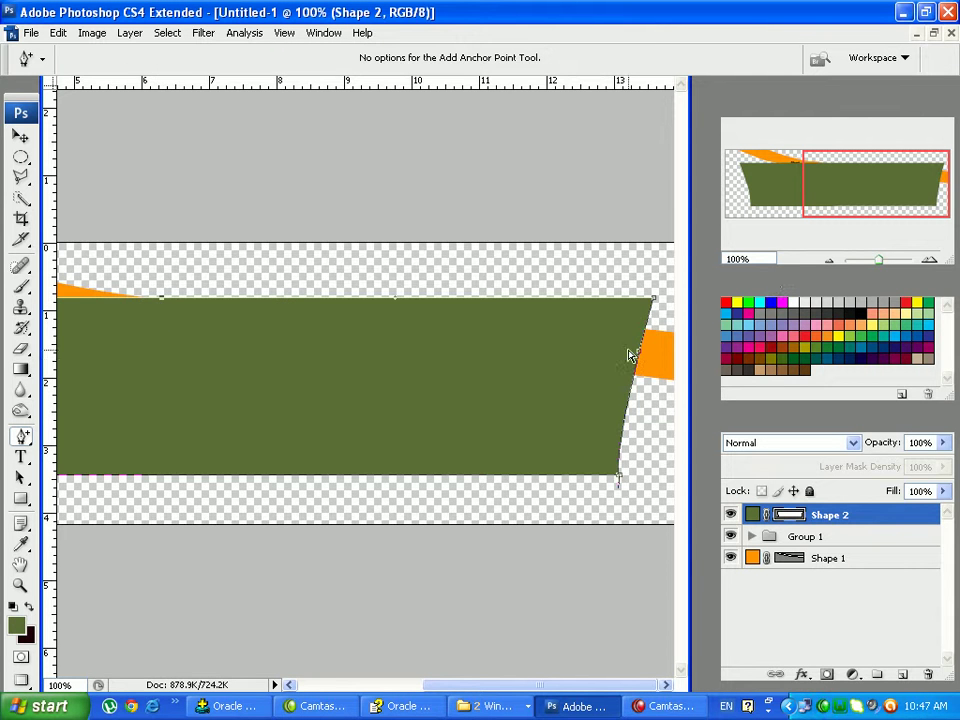
mouse_move(640, 358)
mouse_down()
mouse_move(628, 366)
mouse_move(628, 399)
mouse_move(658, 313)
mouse_move(643, 354)
mouse_up()
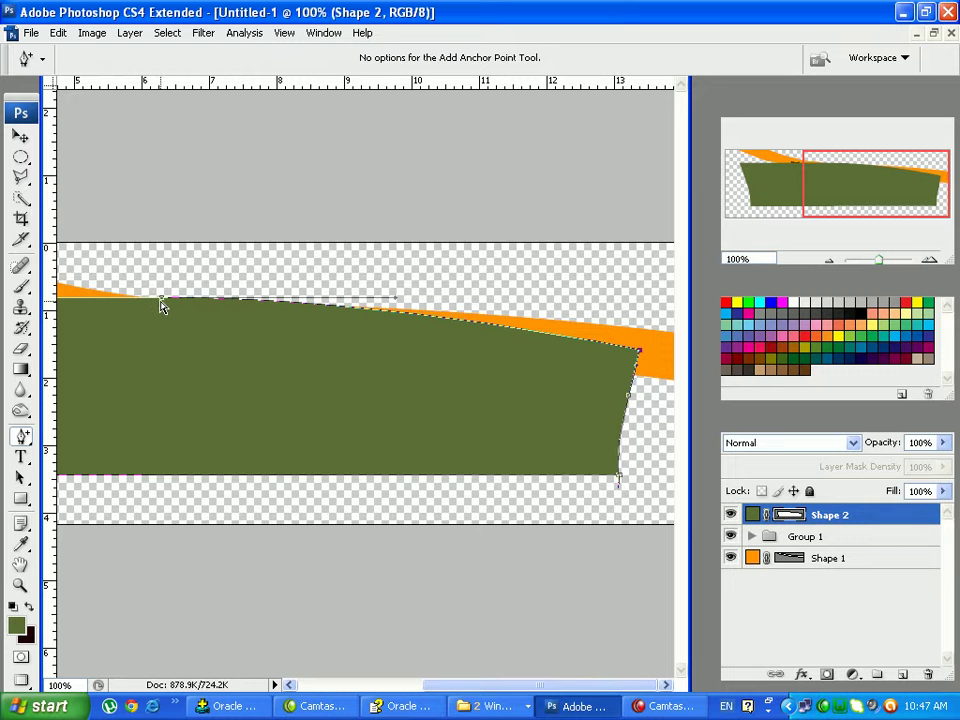
drag(165, 305, 163, 321)
drag(454, 686, 326, 680)
drag(303, 640, 446, 658)
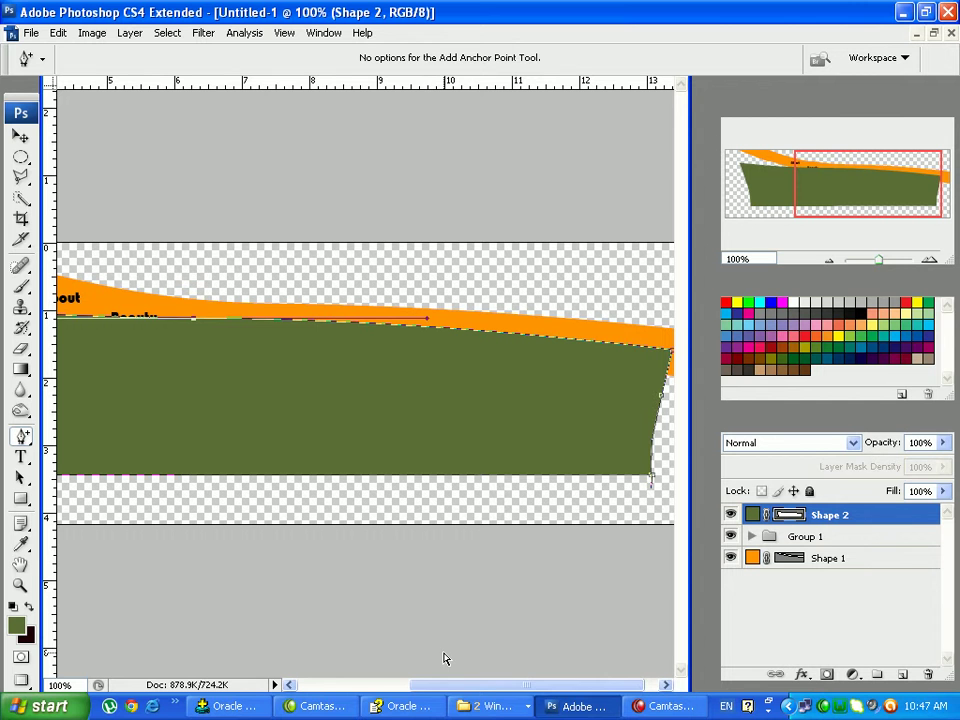
key(ctrl+z)
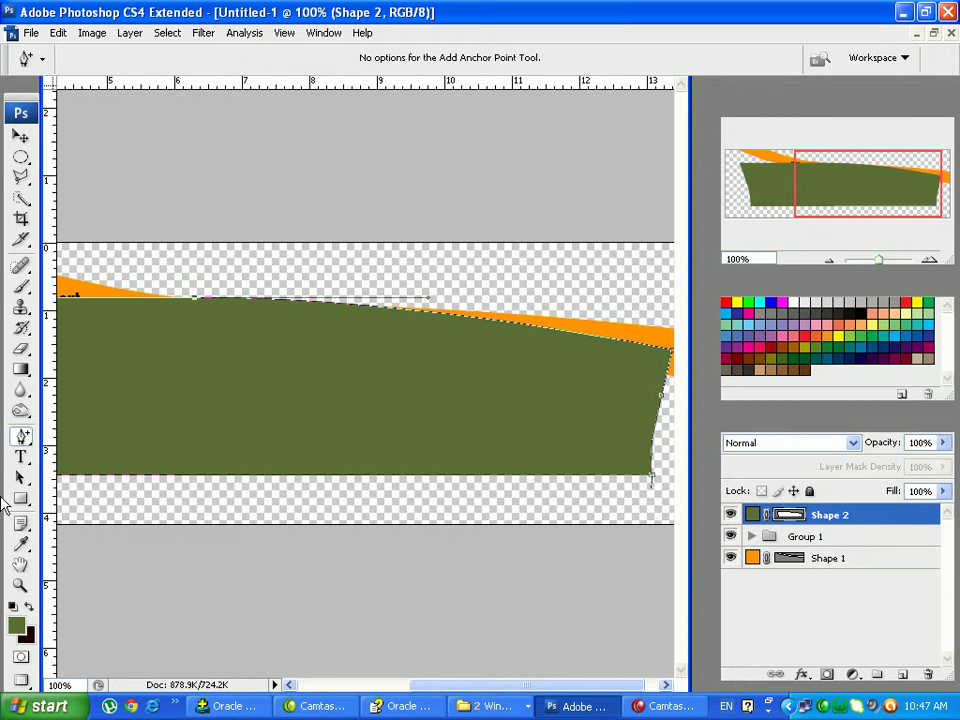
Replace the middle anchor point on the green shape's top edge with one farther right, pulled down to bow the edge below the menu labels
drag(20, 435, 94, 490)
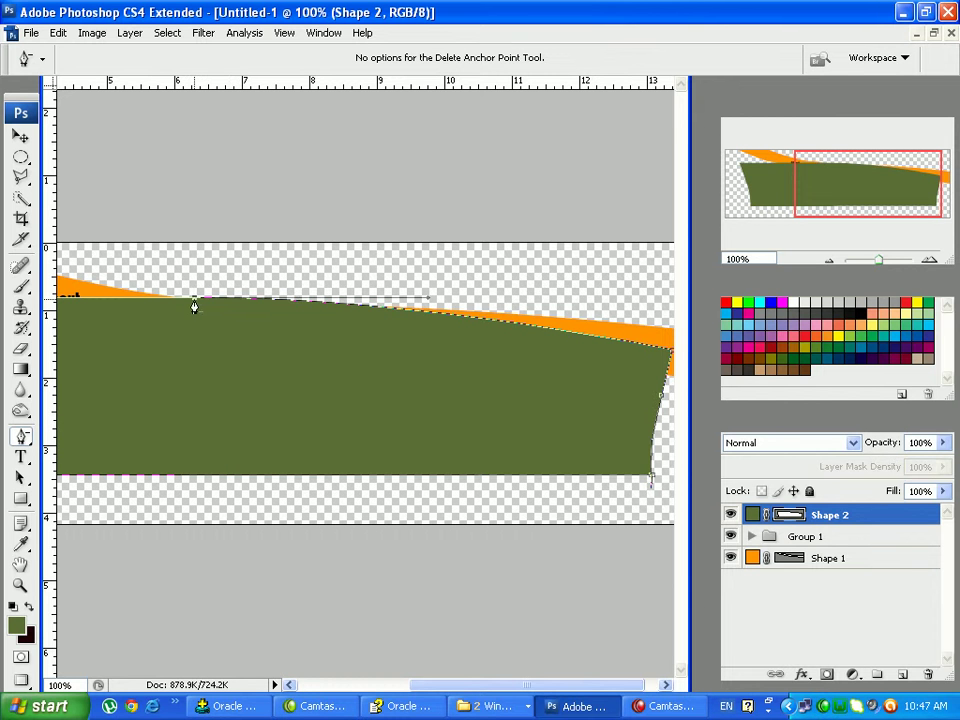
click(195, 300)
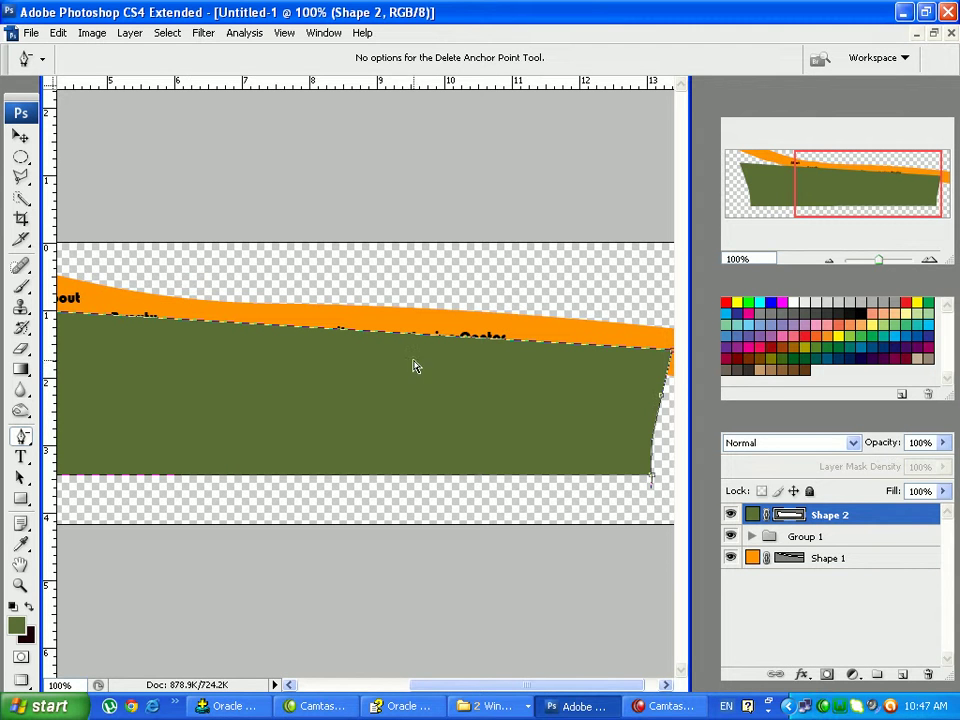
drag(20, 436, 91, 472)
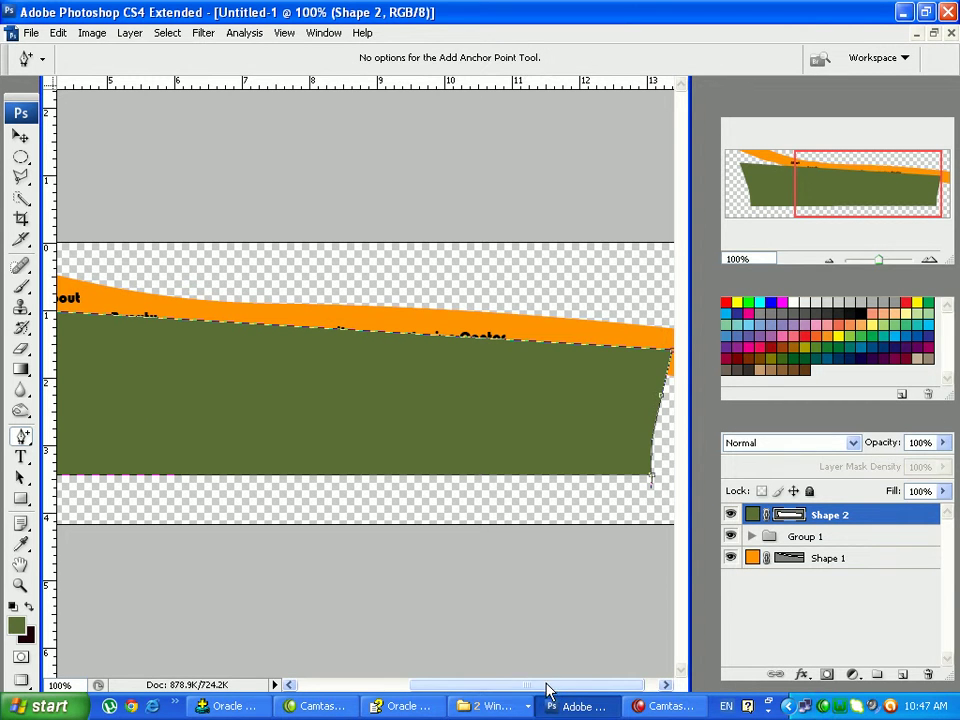
drag(551, 693, 579, 690)
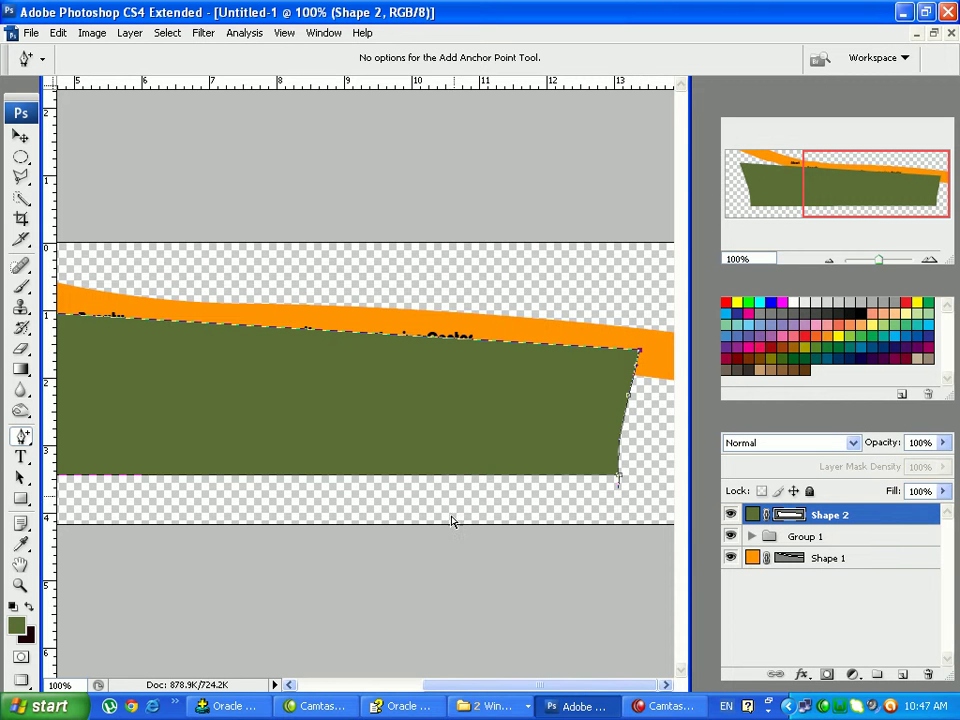
drag(488, 686, 348, 679)
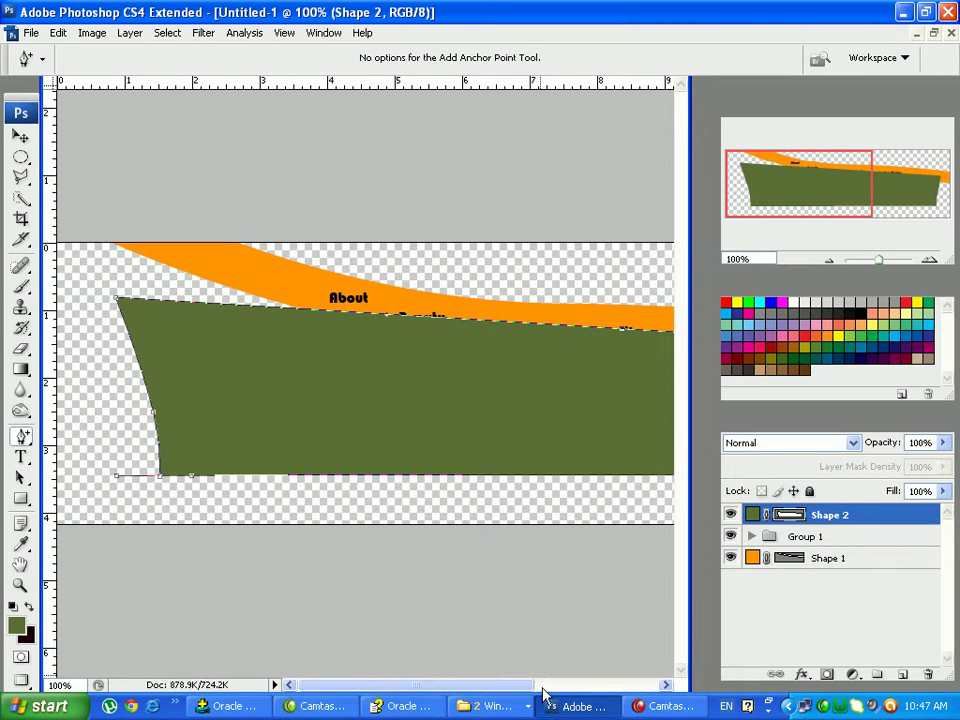
drag(518, 686, 594, 688)
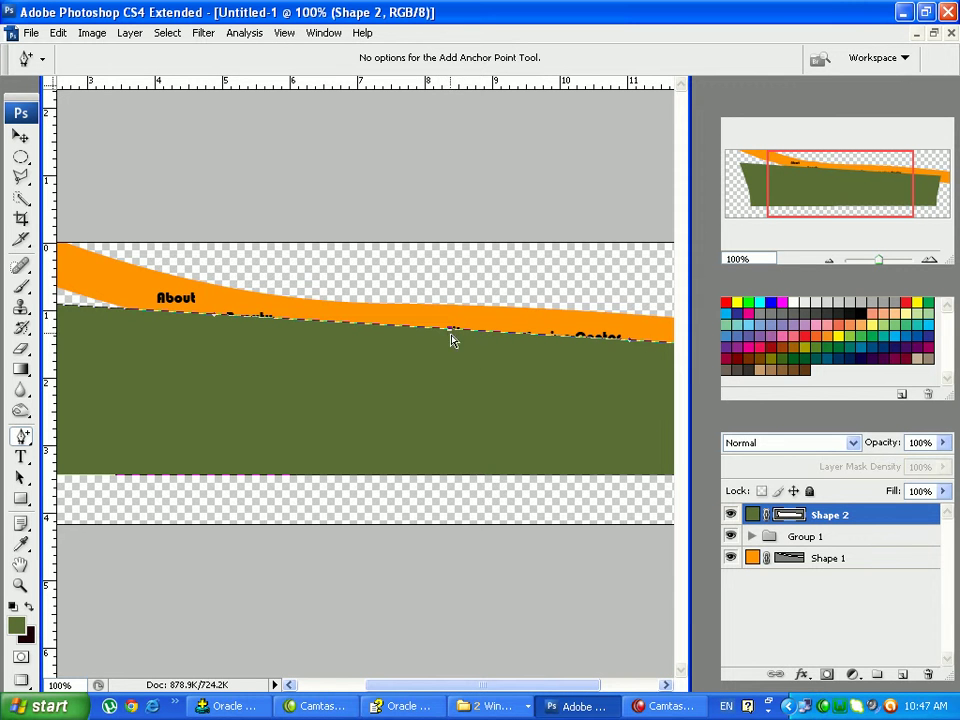
drag(451, 340, 451, 368)
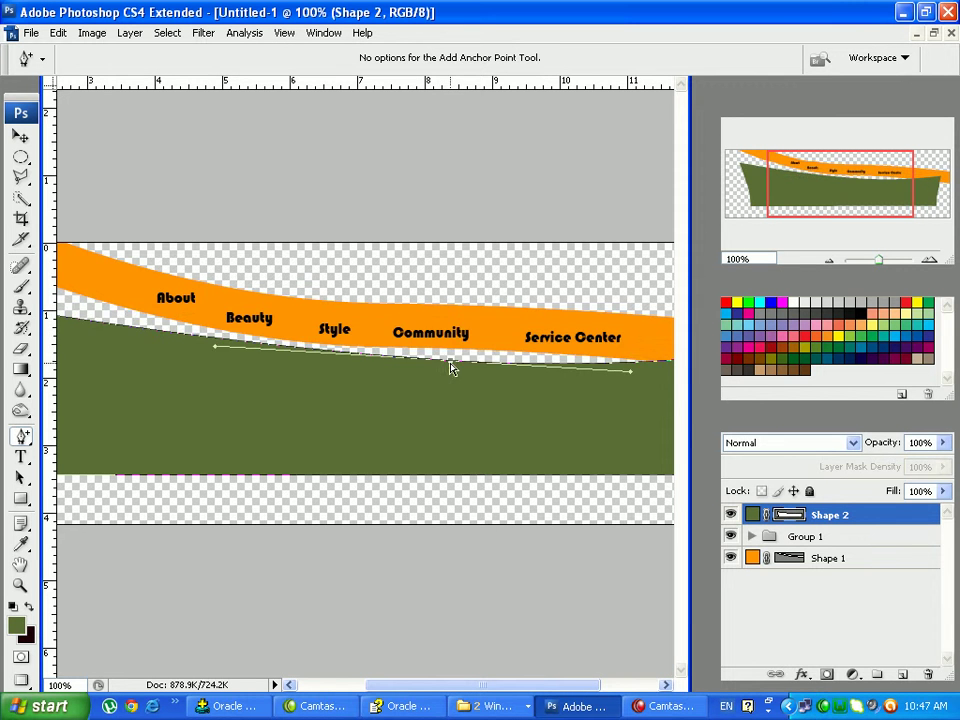
Check the panel's top edge in layout image 184 and lower the green shape's top-right corner to just below the orange bar
drag(452, 688, 544, 683)
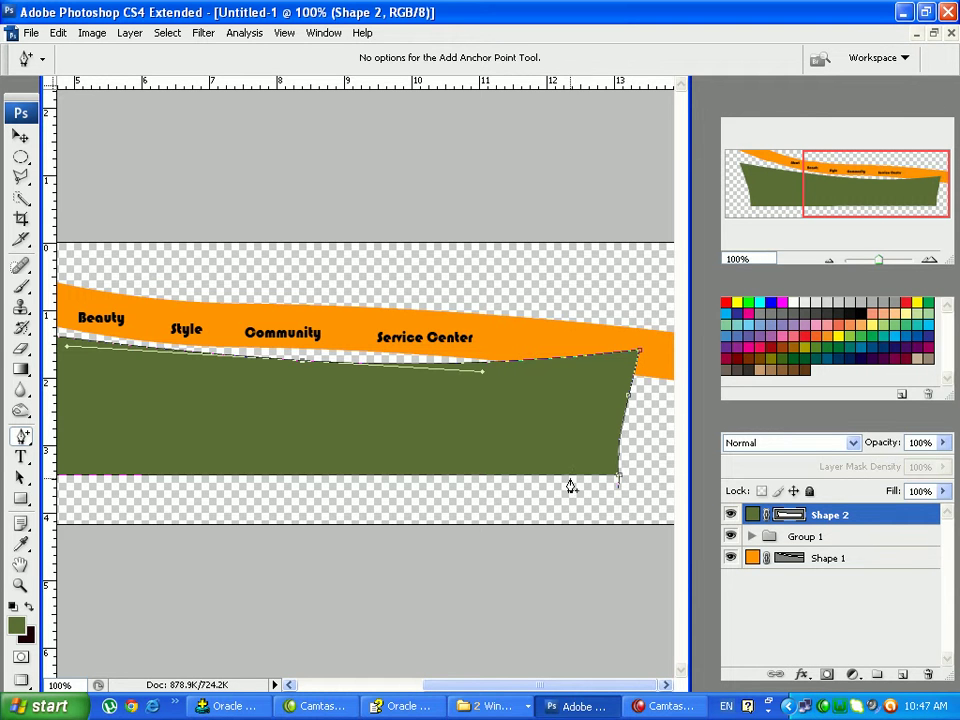
click(492, 706)
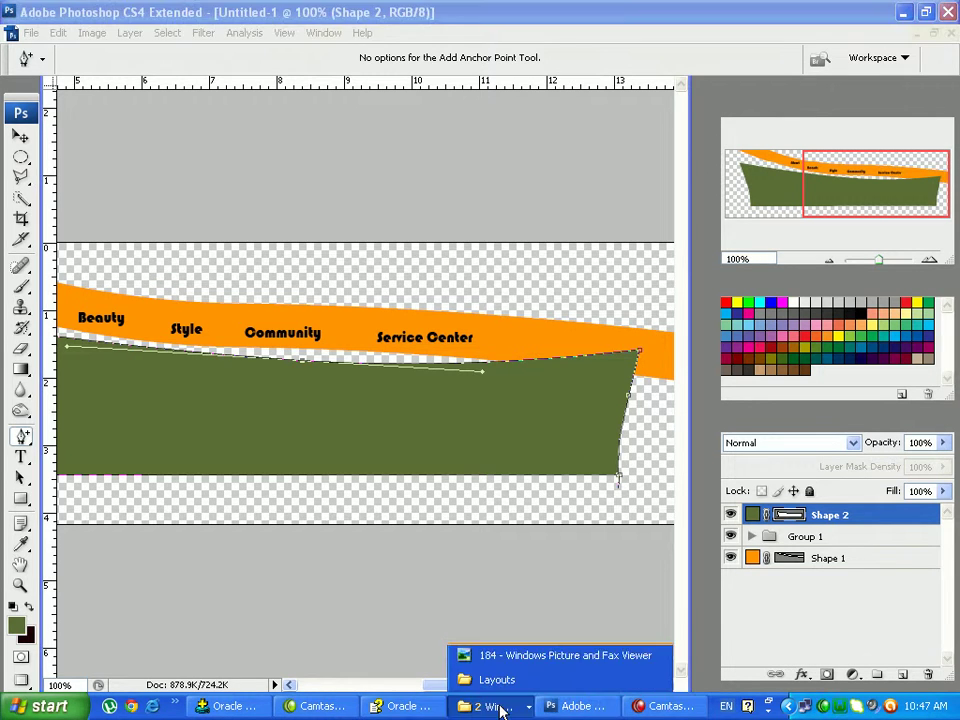
click(470, 657)
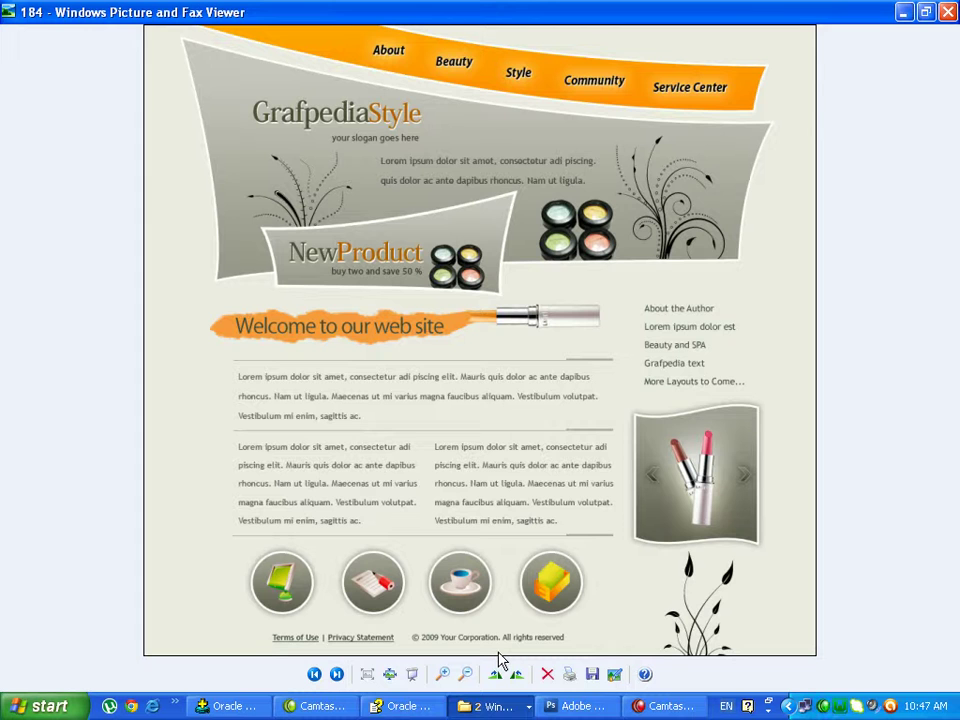
click(575, 706)
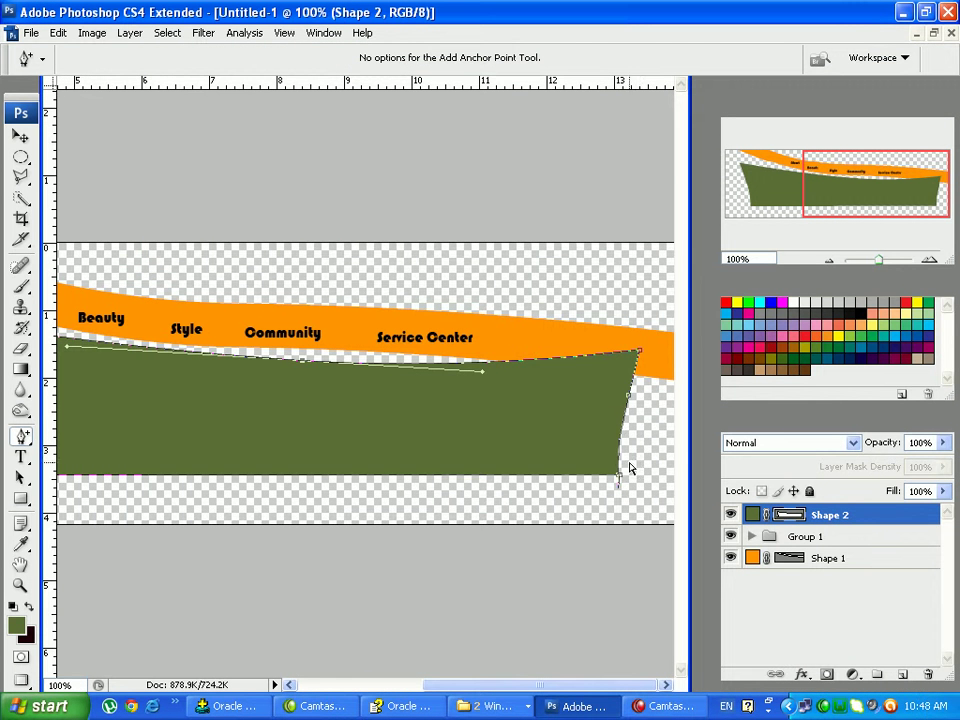
drag(638, 353, 641, 381)
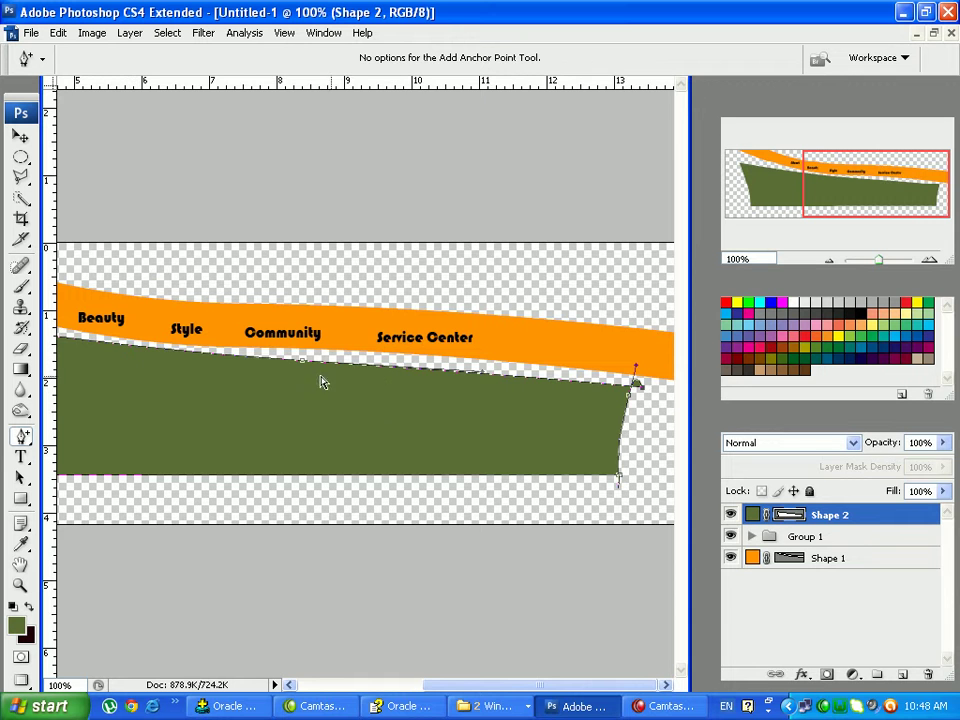
drag(435, 687, 372, 688)
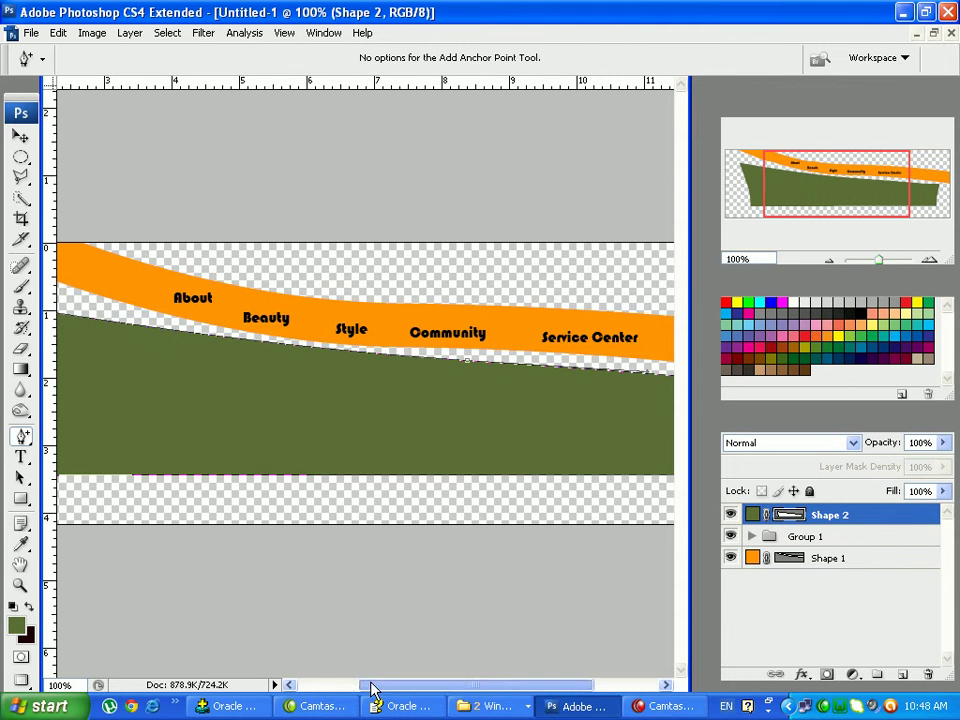
click(292, 350)
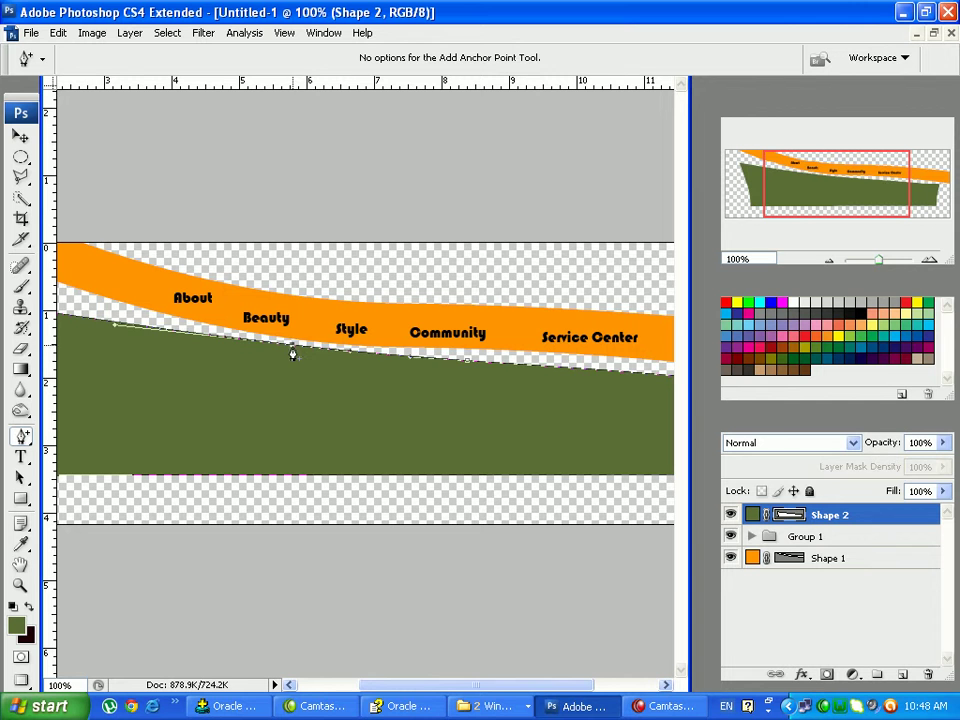
drag(292, 354, 292, 358)
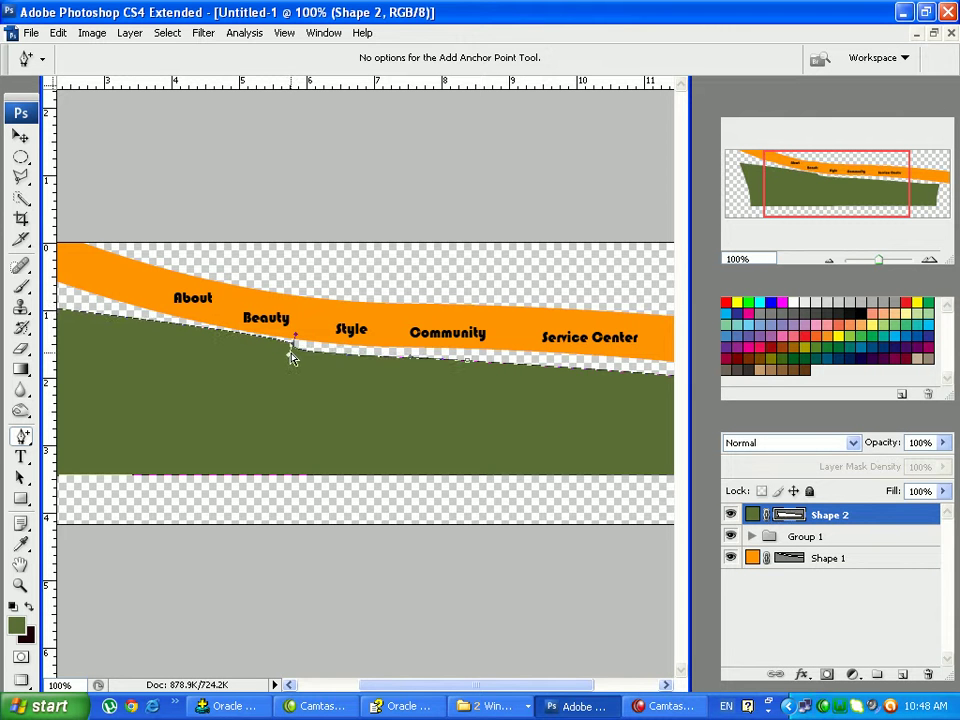
click(288, 358)
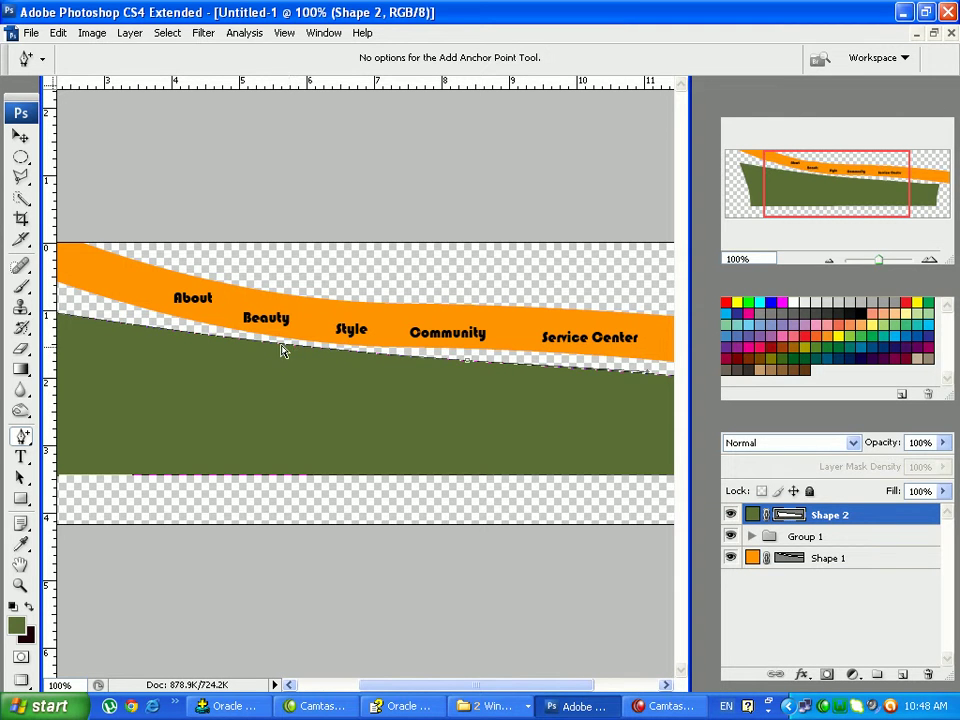
Add a slightly lowered anchor point on the green shape's top edge near Beauty and raise the top-left corner outward to follow the orange bar
click(285, 351)
drag(418, 686, 343, 684)
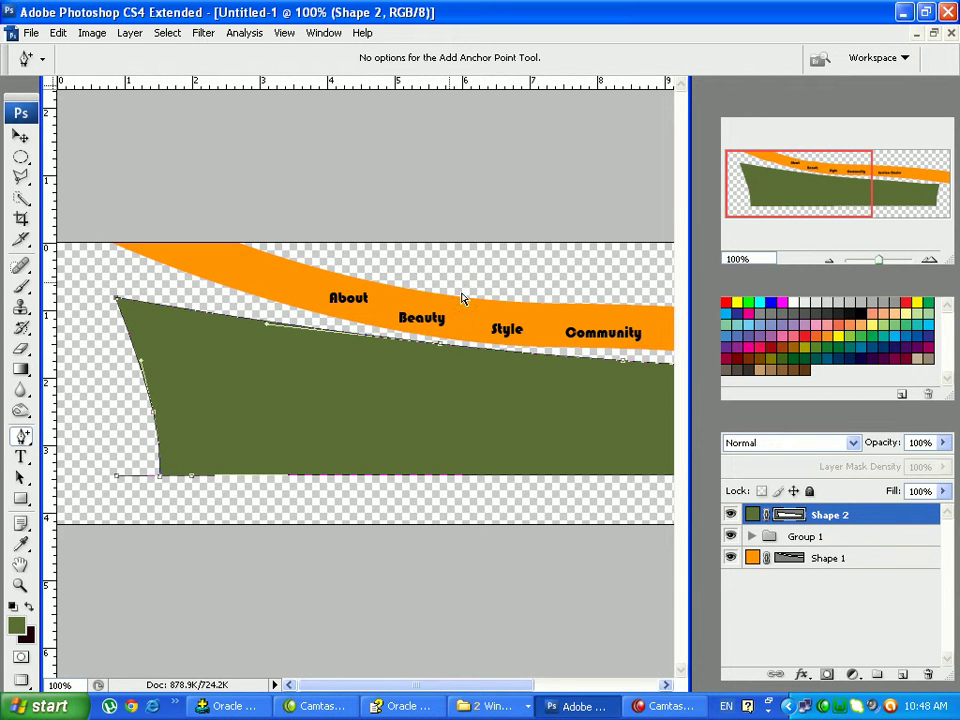
drag(441, 348, 443, 357)
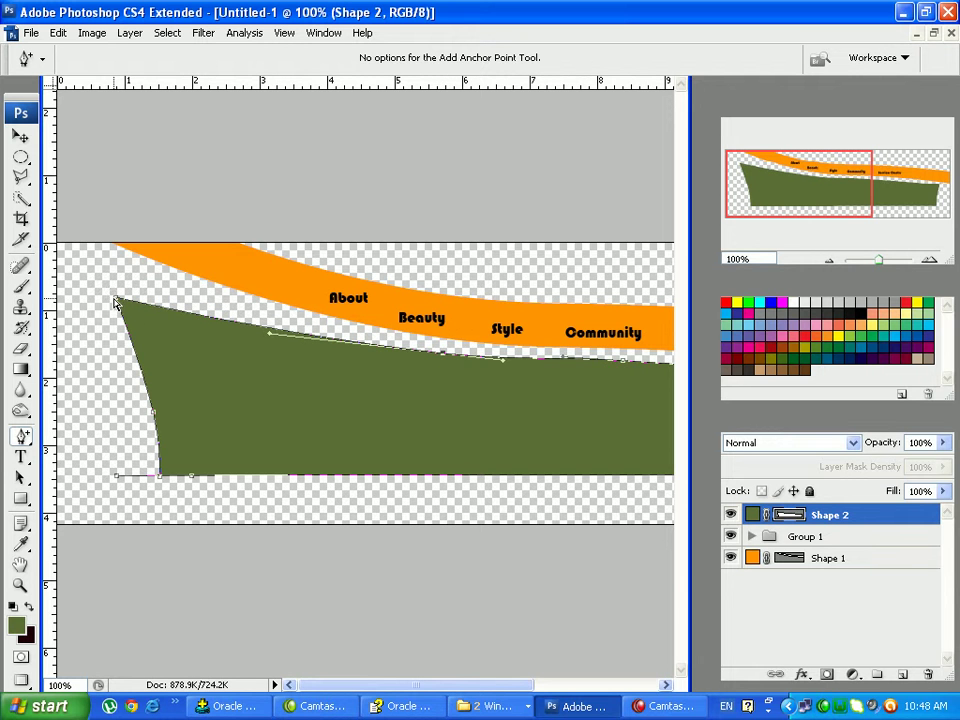
drag(114, 299, 101, 265)
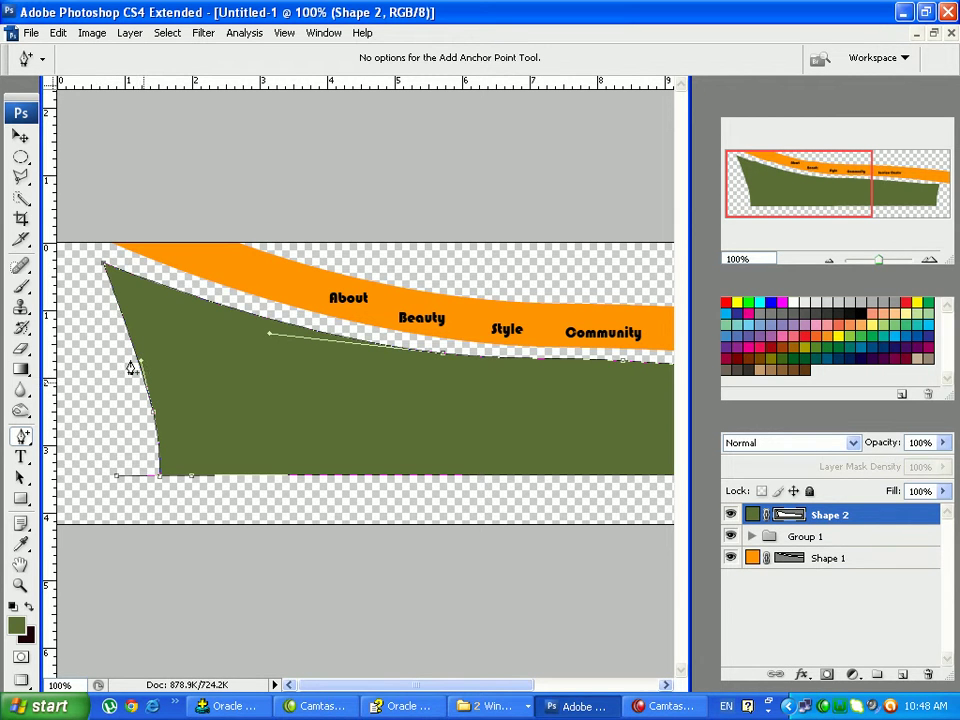
drag(392, 688, 557, 688)
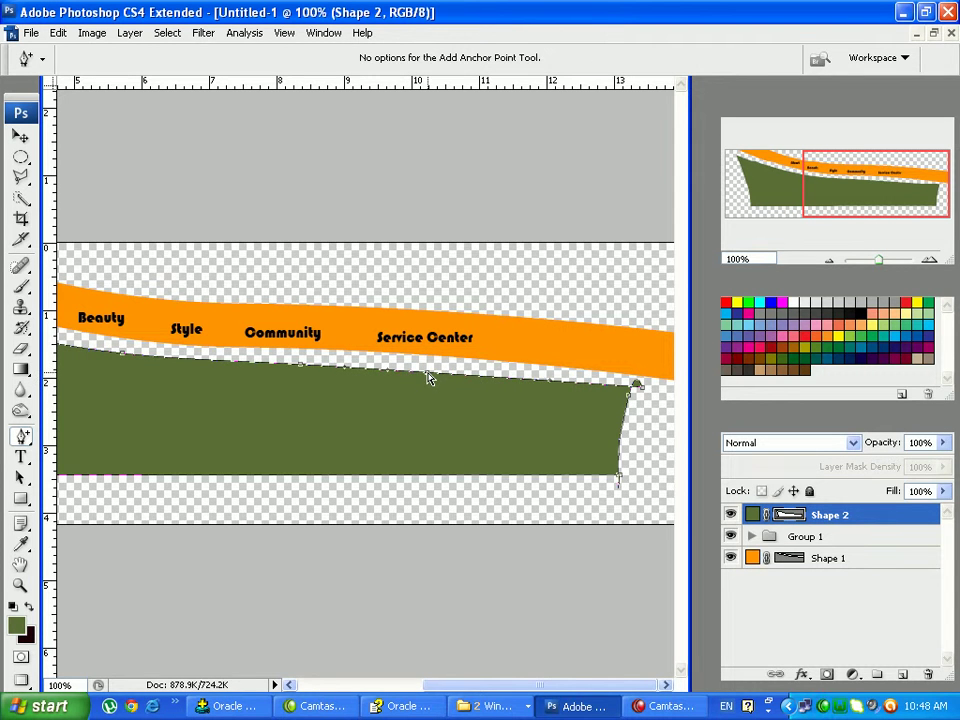
Compare the header shapes with the reference layout image 184 in Windows Picture and Fax Viewer, returning to Photoshop
click(463, 704)
click(487, 656)
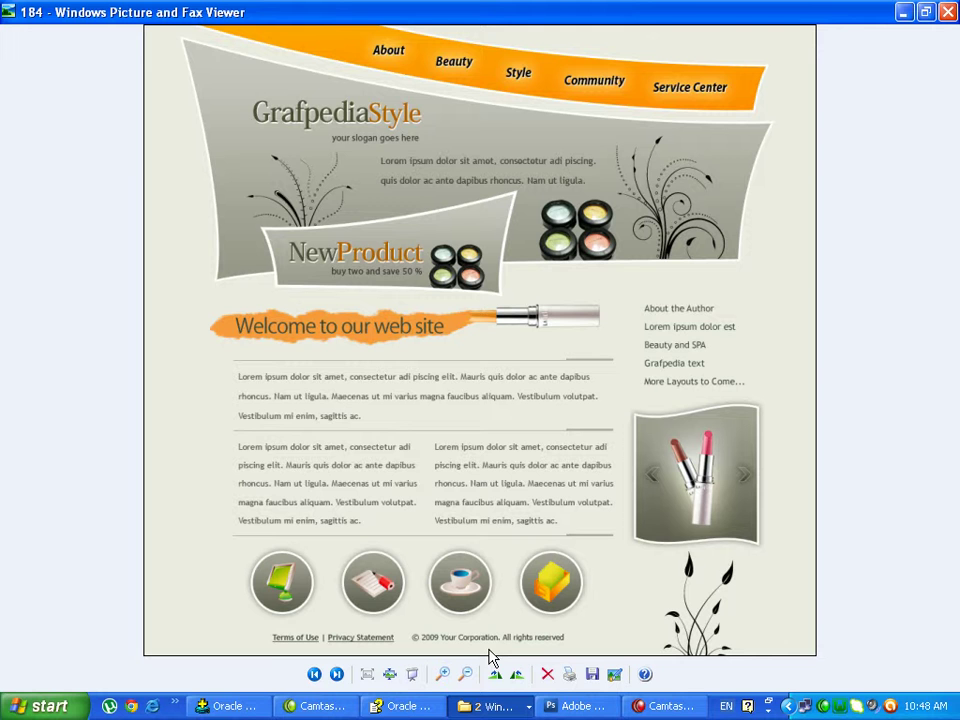
click(578, 706)
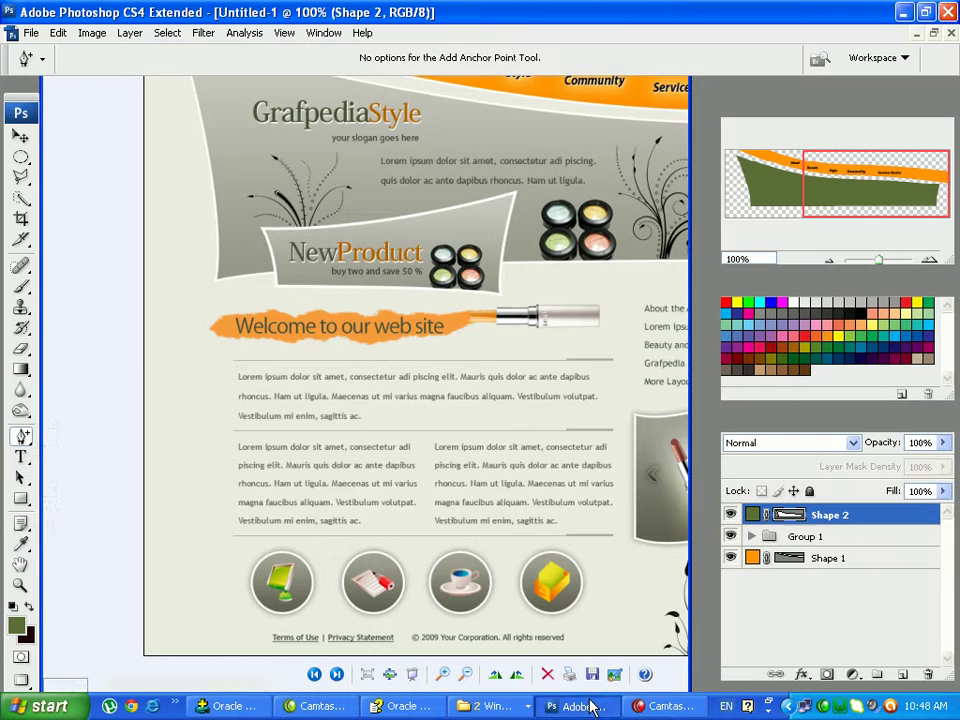
click(505, 708)
click(520, 655)
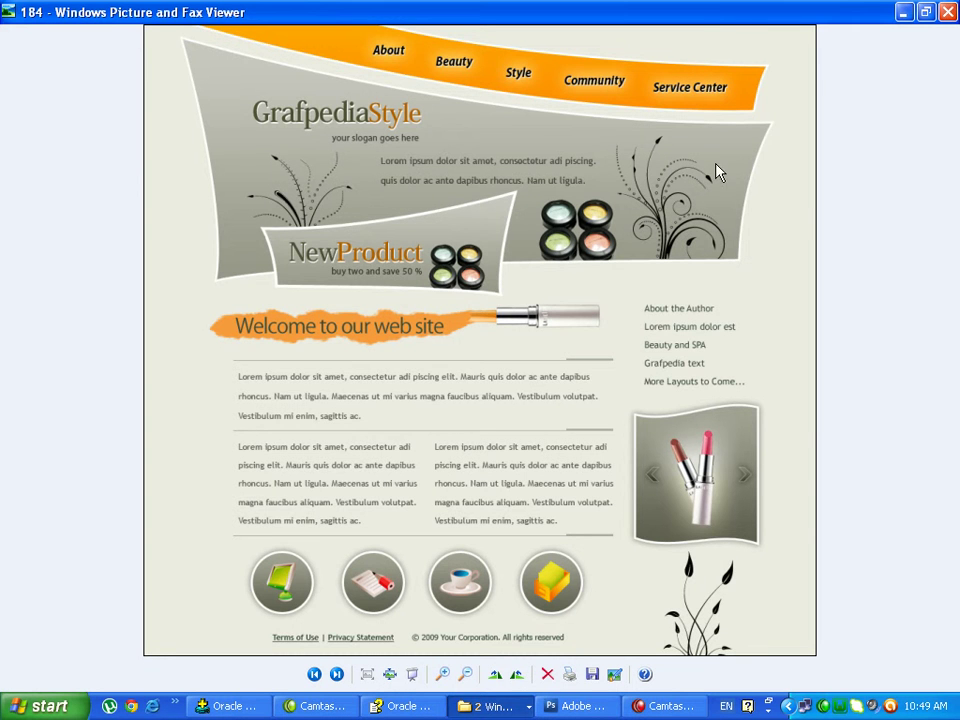
click(578, 706)
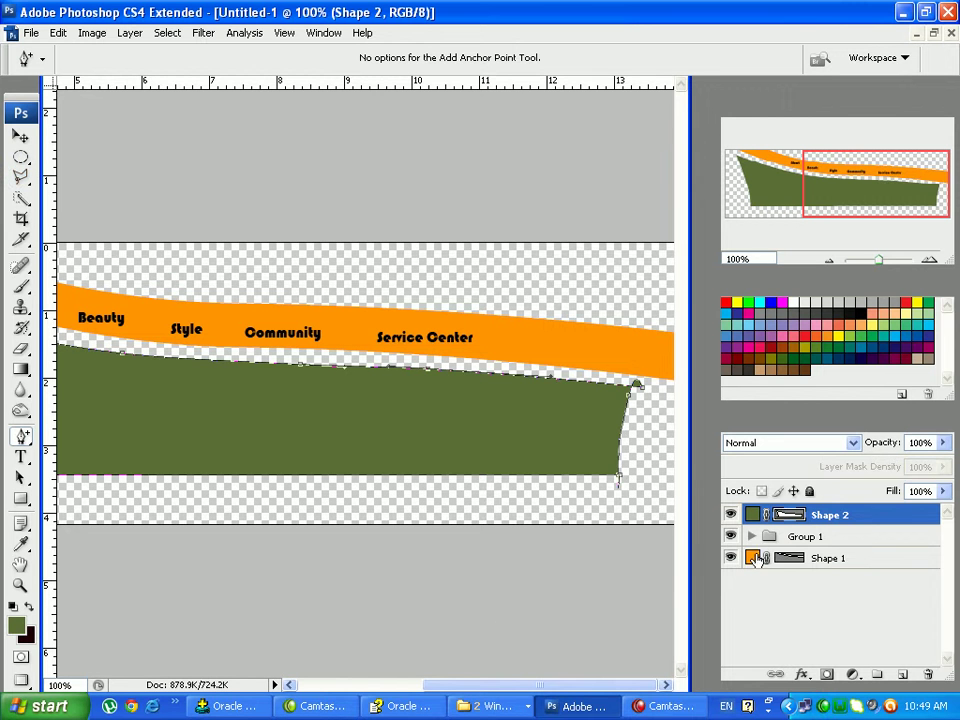
Narrow the orange menu band on the Shape 1 layer to 93% width from its right end
click(825, 559)
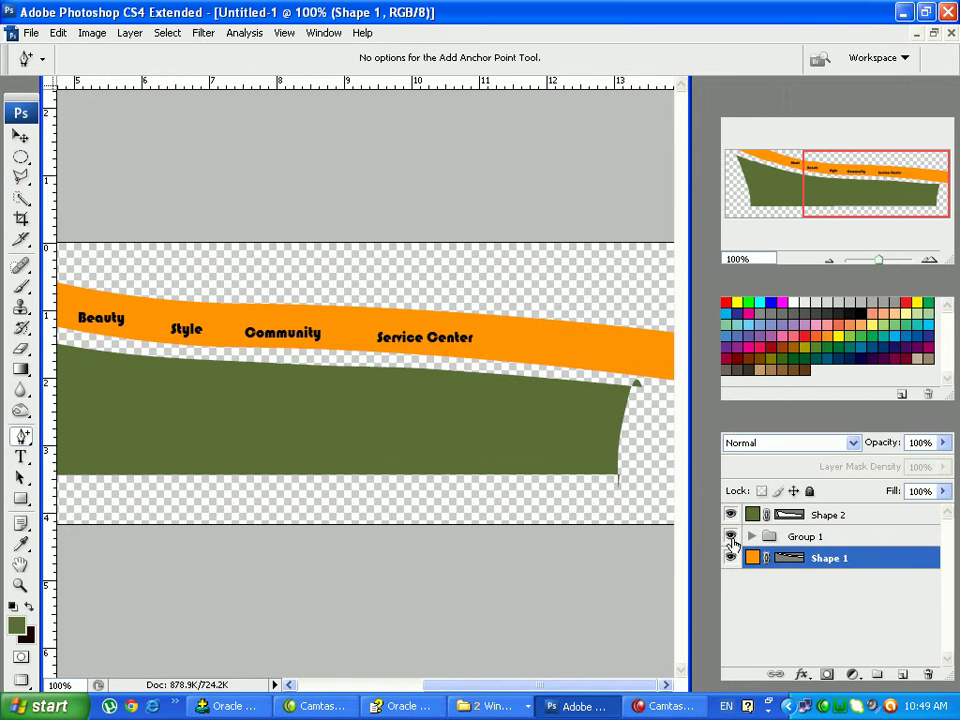
click(20, 136)
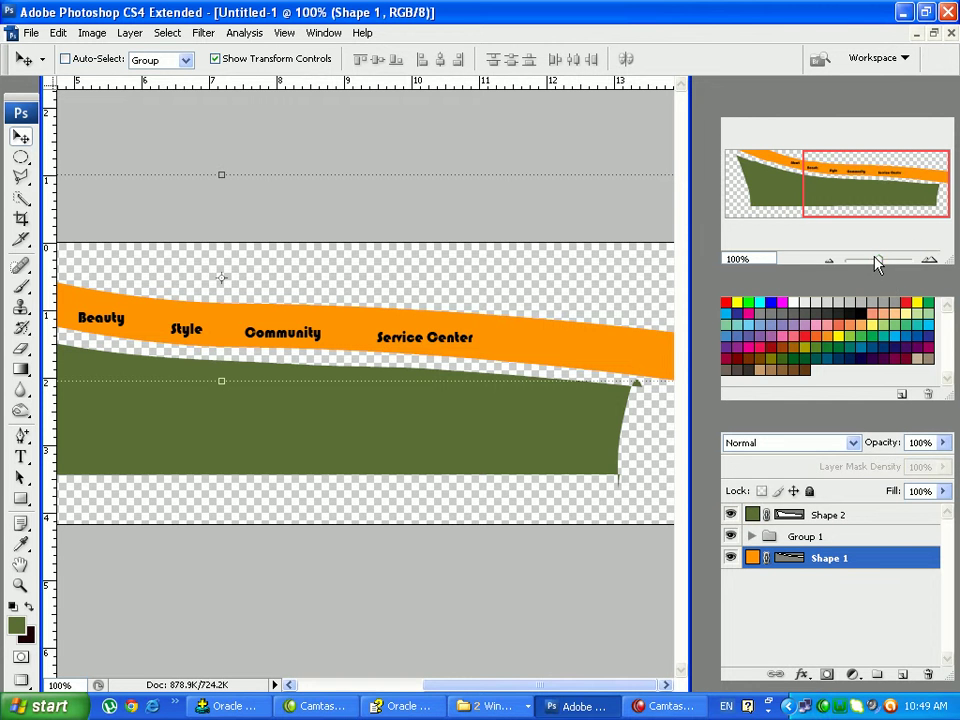
drag(879, 265, 874, 264)
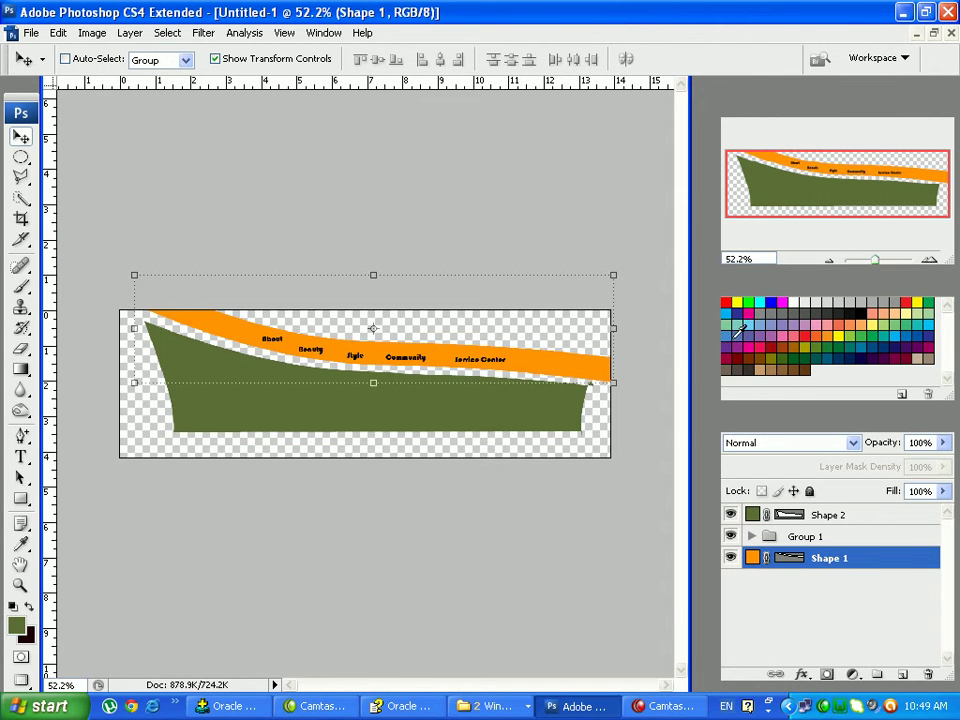
drag(612, 331, 579, 328)
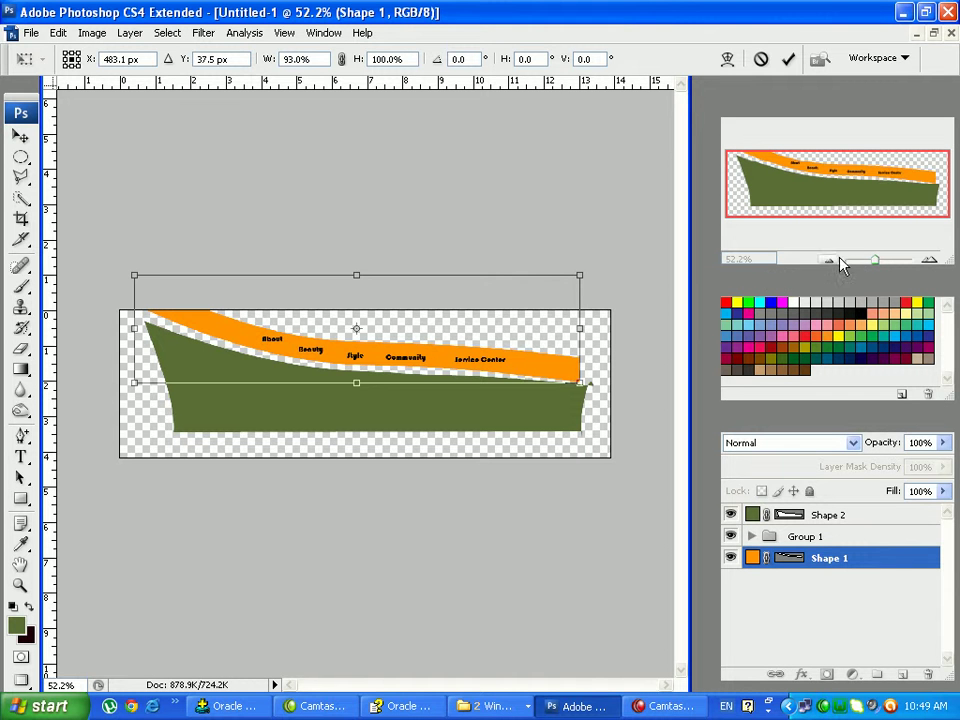
click(788, 61)
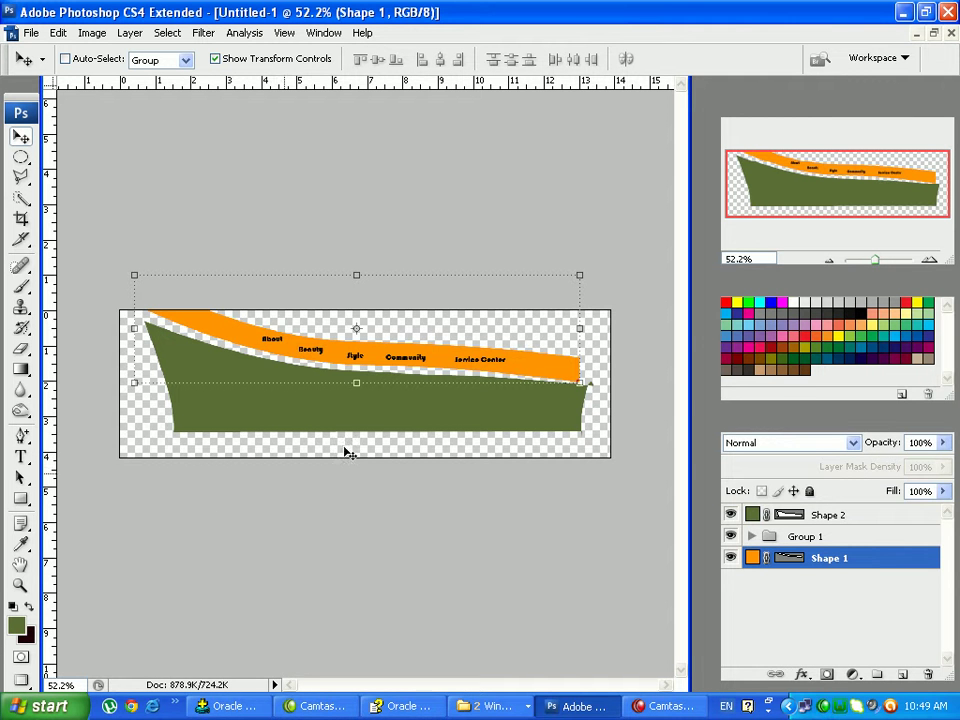
Adjust the upper-right corner of the green Shape 2 path with the Add Anchor Point Tool
click(792, 515)
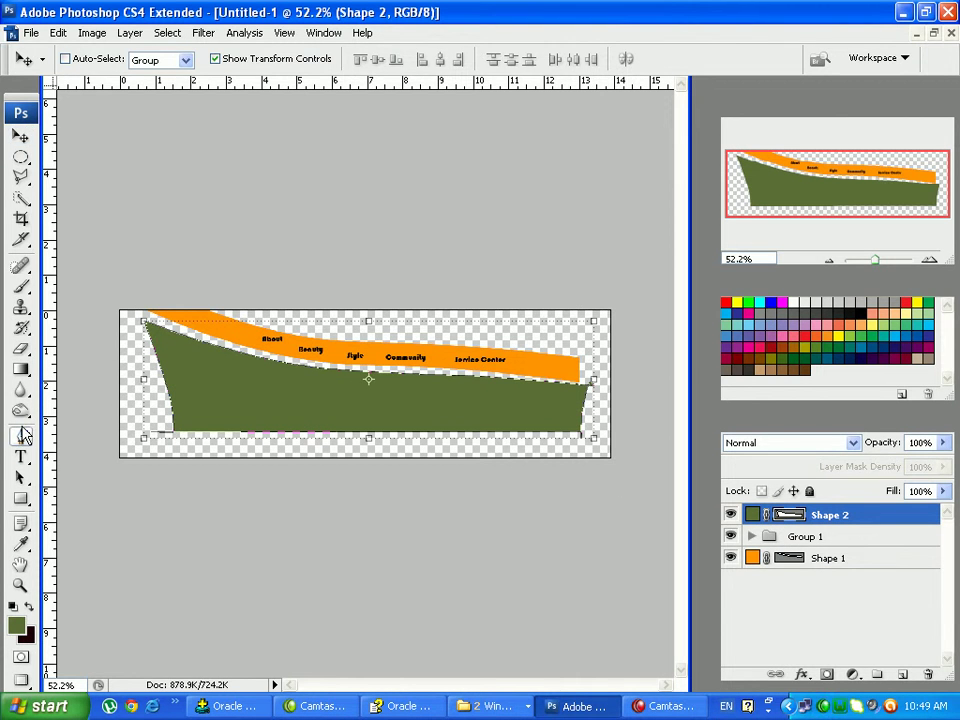
drag(20, 436, 75, 478)
click(591, 392)
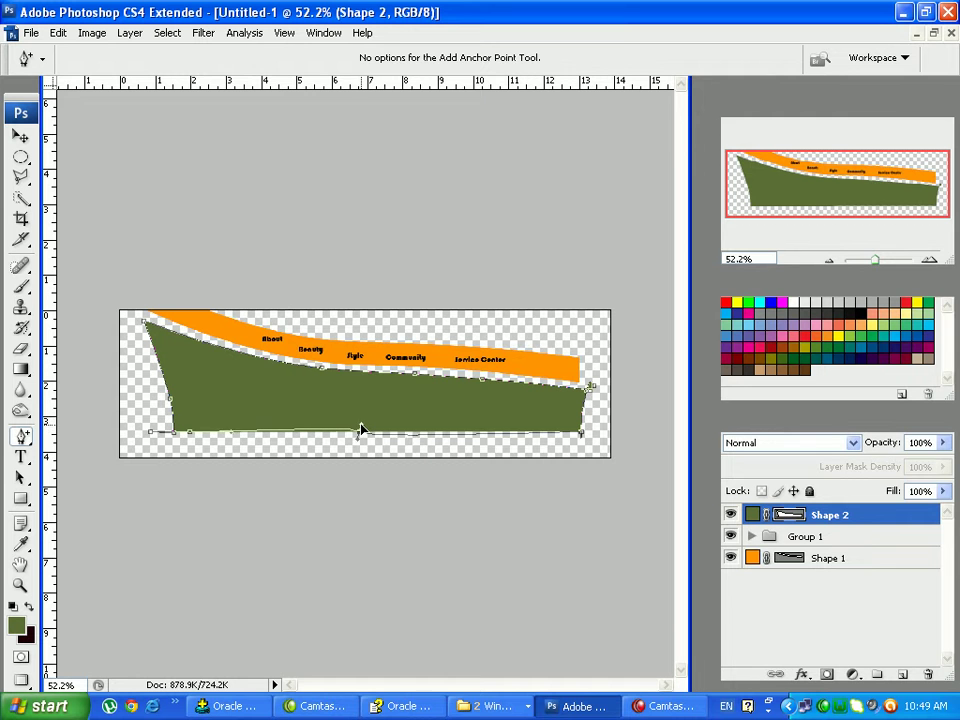
Bow the green shape's bottom edge slightly upward with a middle anchor point and pull its lower-right corner outward and down
drag(361, 425, 366, 441)
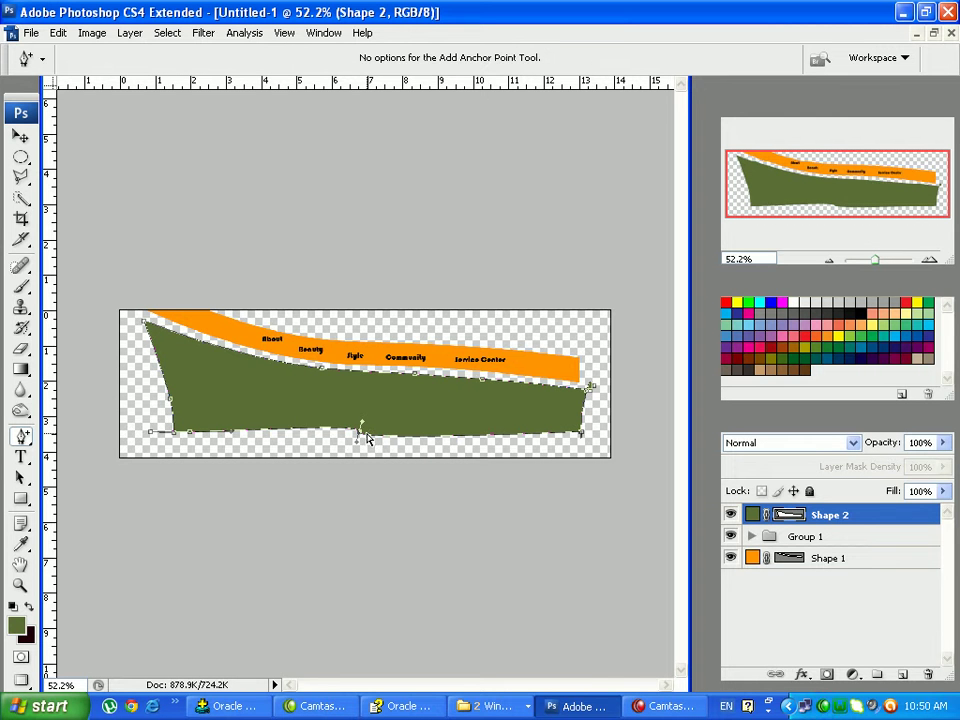
key(ctrl+z)
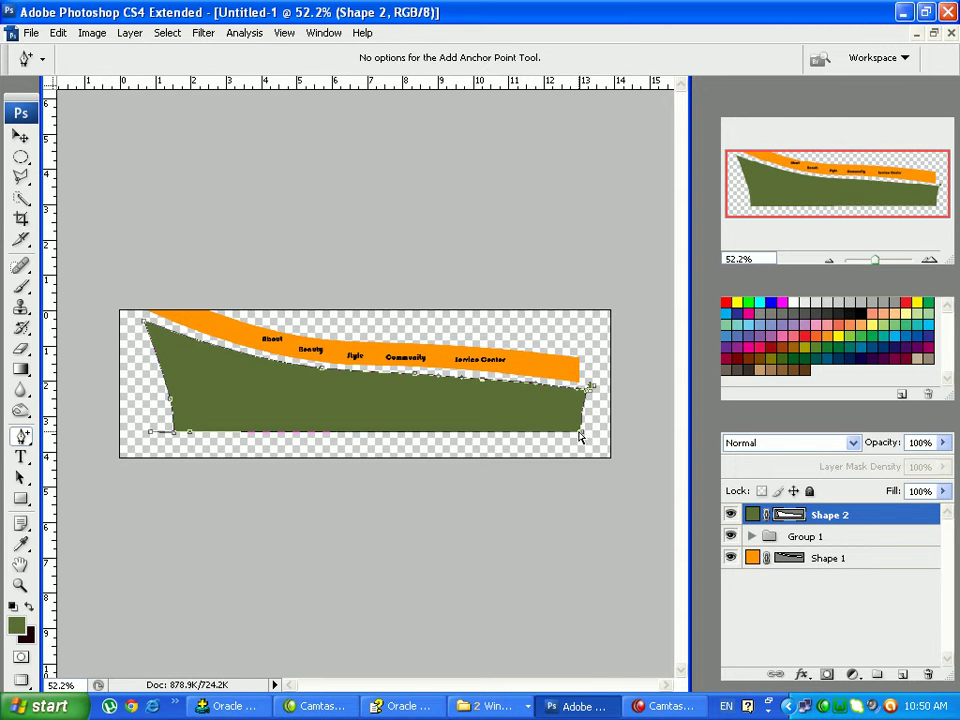
click(582, 436)
click(371, 433)
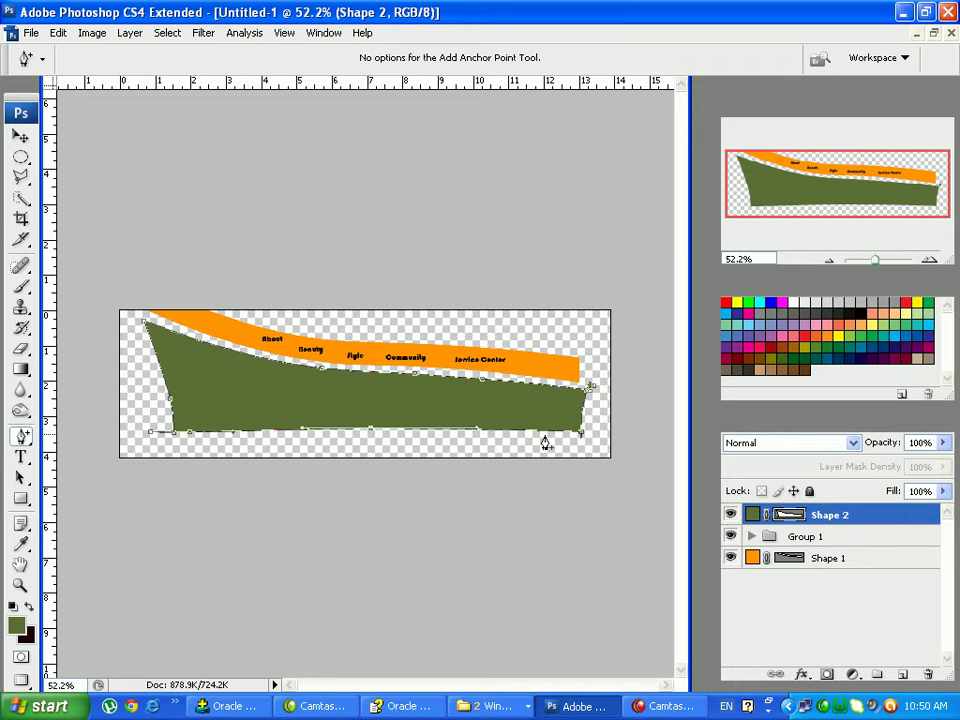
drag(580, 441, 590, 441)
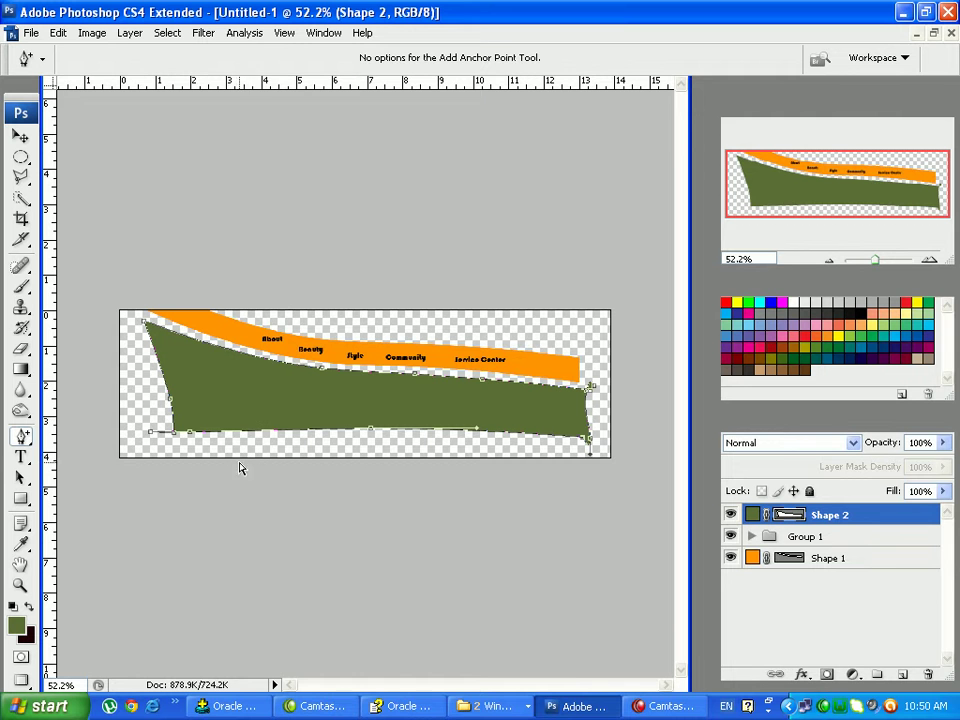
click(20, 134)
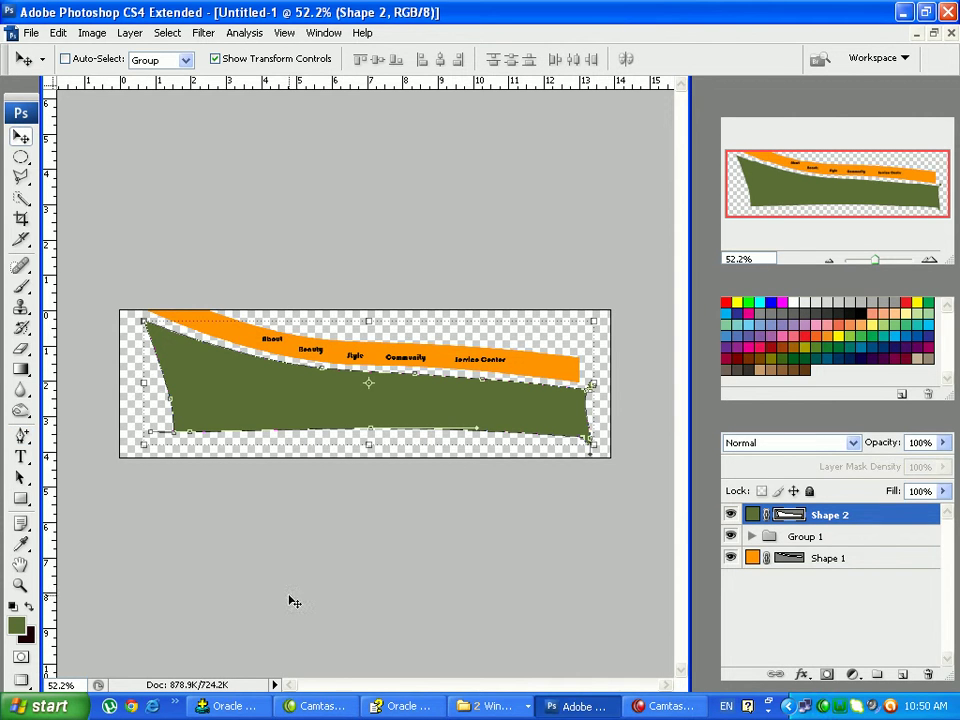
Compare the green shape's outline with the grey header panel in the reference image, returning to Photoshop
click(588, 707)
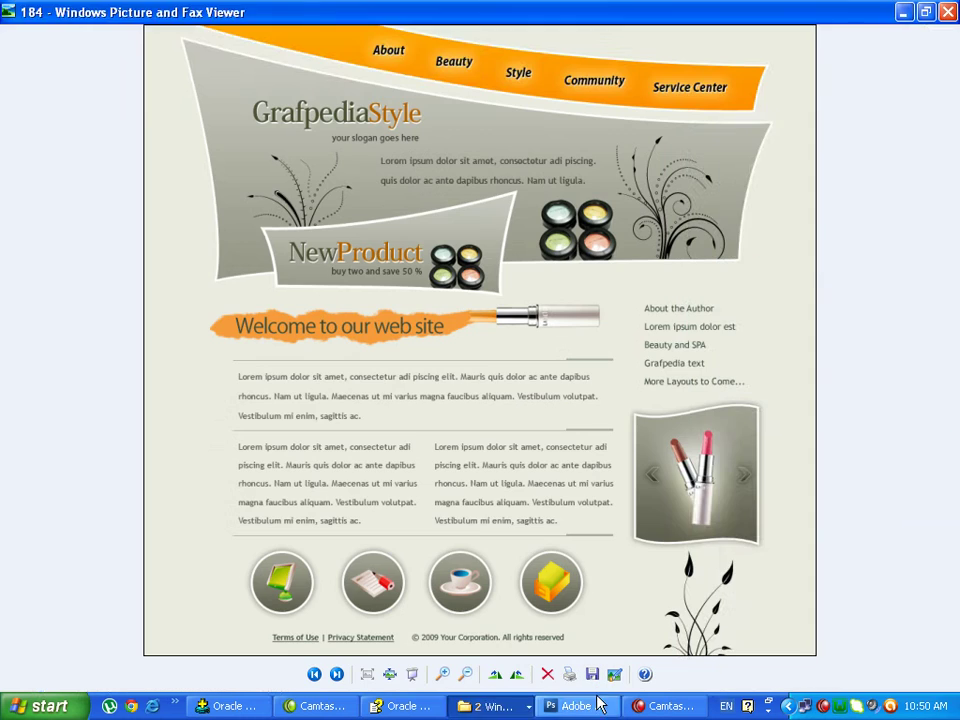
click(578, 707)
click(487, 707)
click(505, 657)
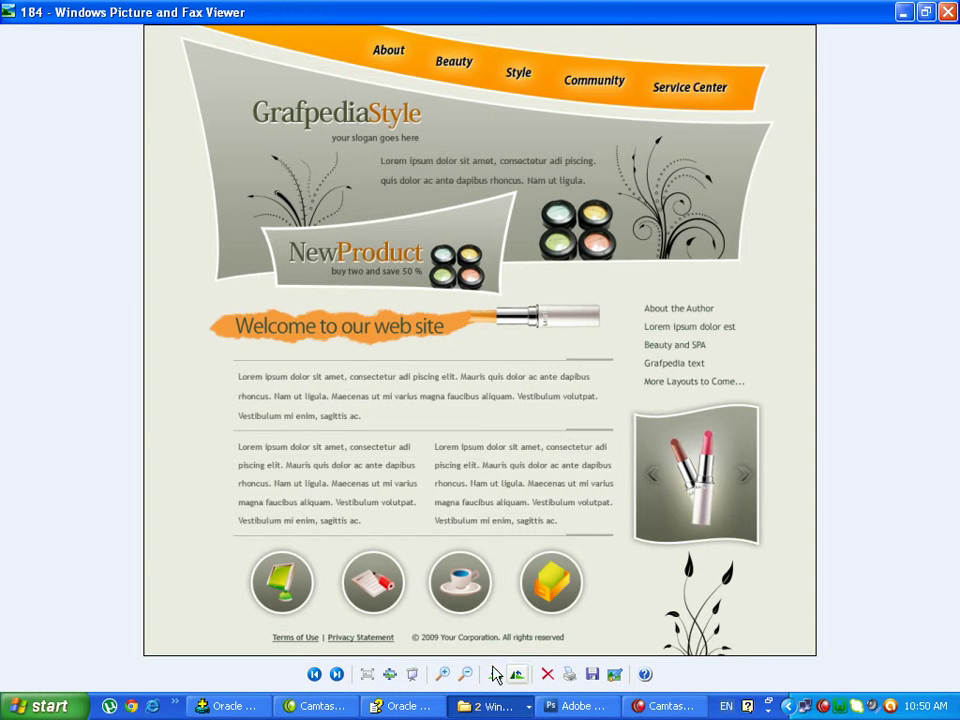
click(585, 706)
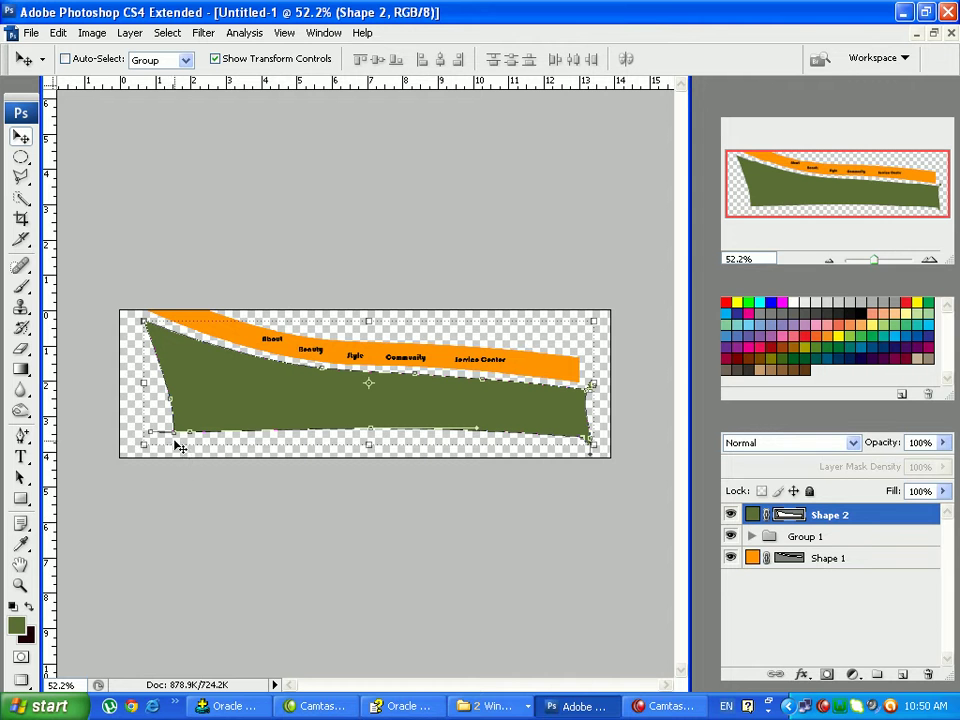
click(489, 708)
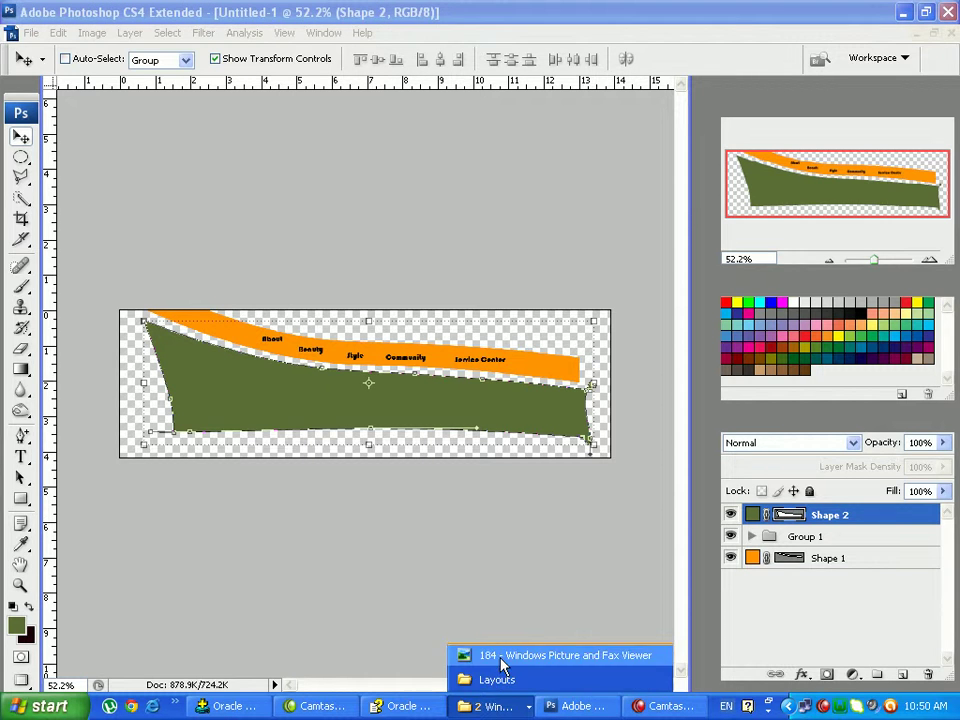
click(497, 655)
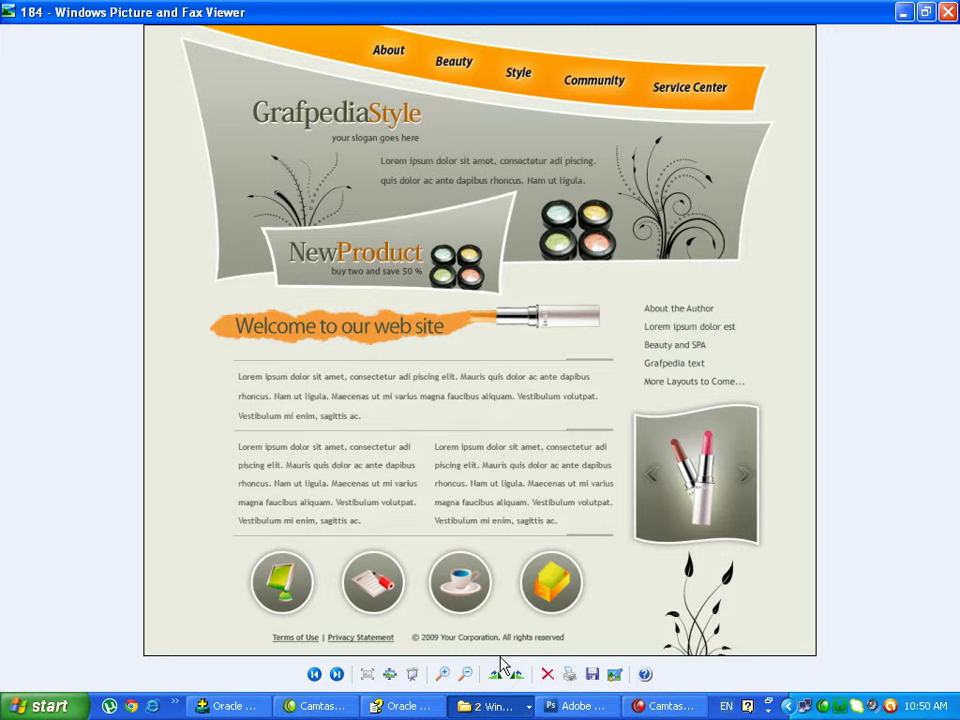
click(563, 706)
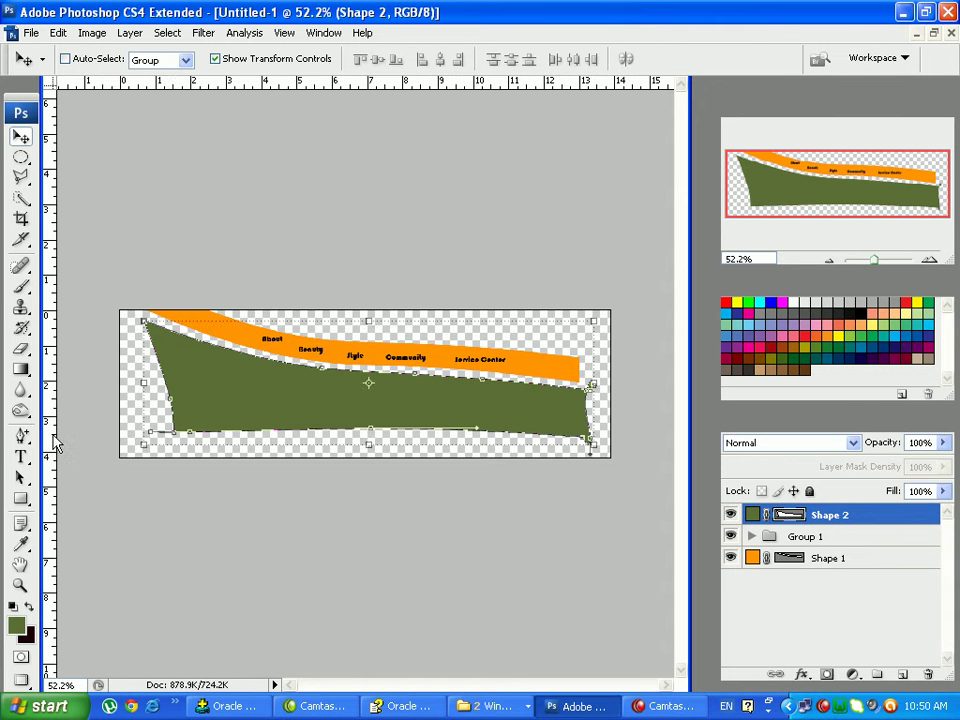
Bend the green shape's left edge inward with the Add Anchor Point Tool and bring that edge into close view
click(20, 436)
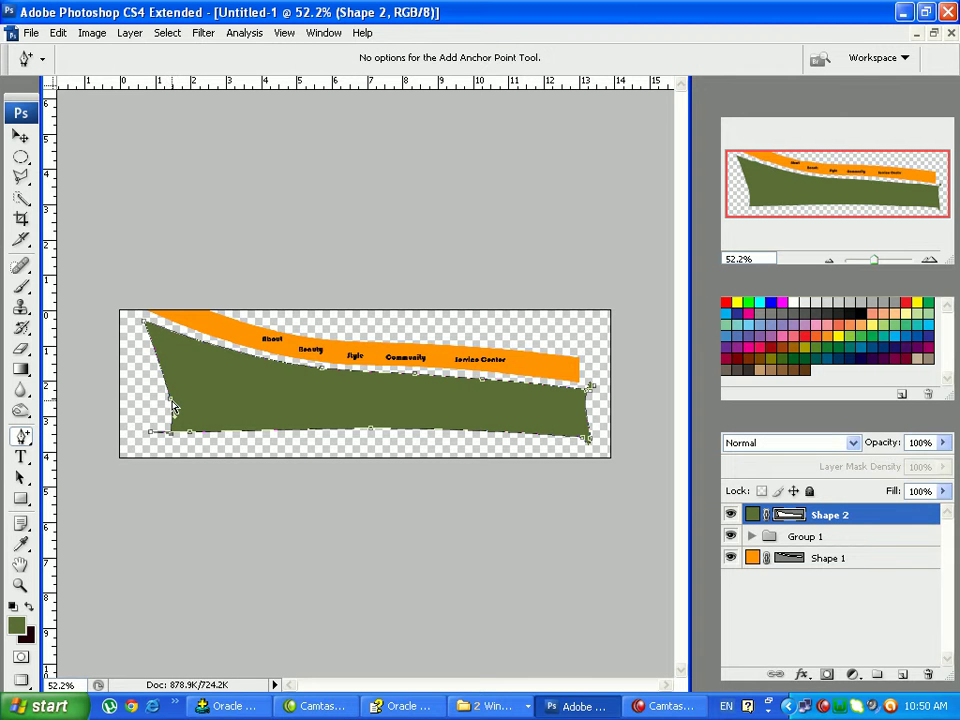
drag(164, 385, 166, 395)
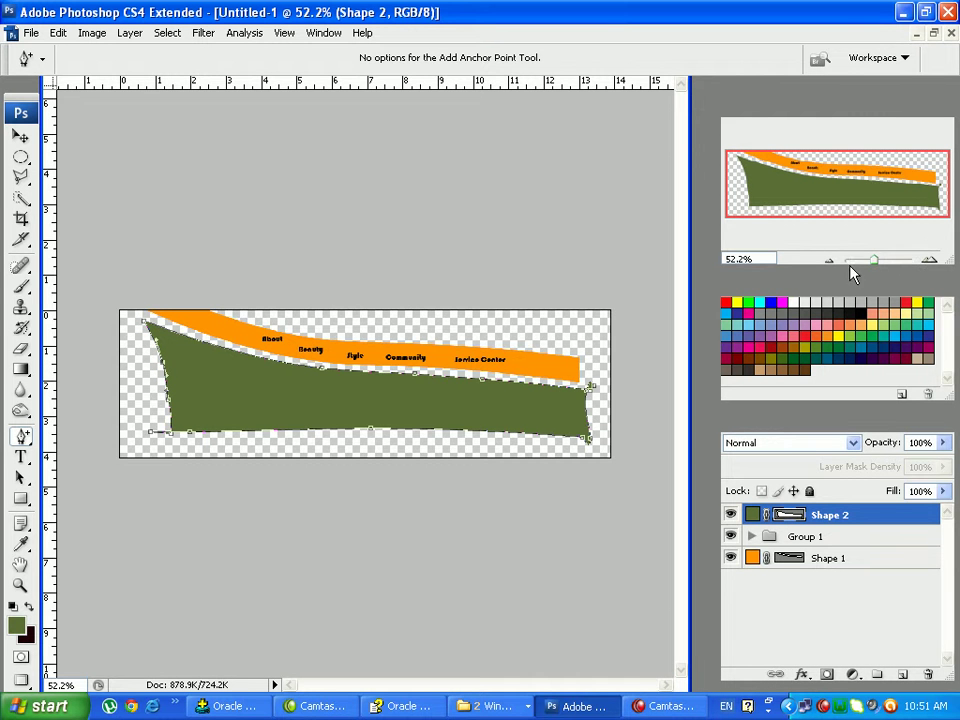
click(929, 260)
click(929, 260)
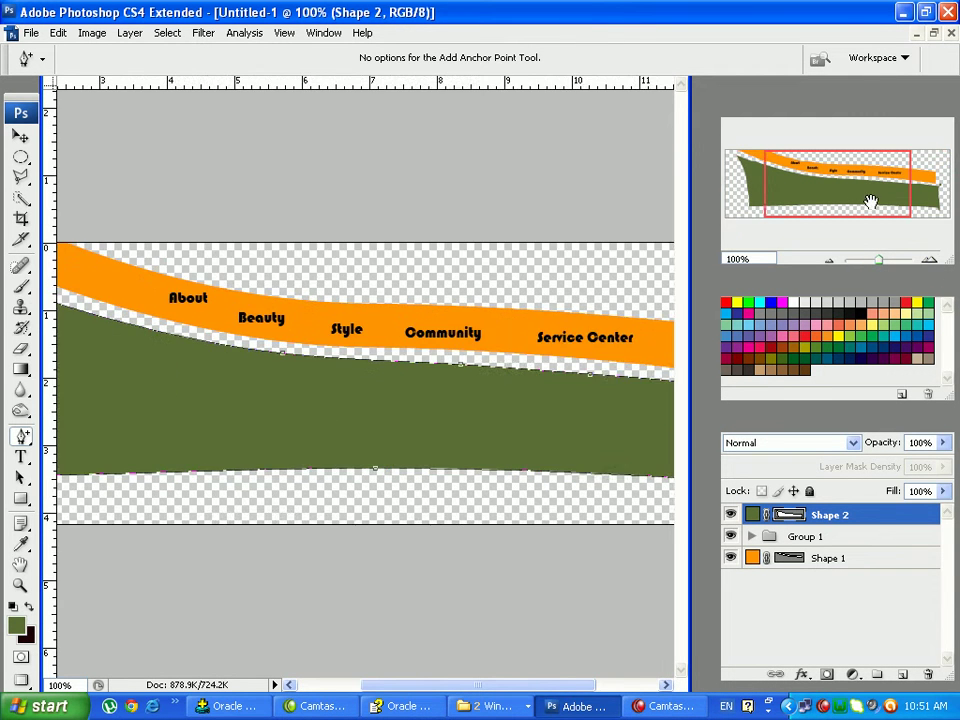
drag(870, 202, 808, 193)
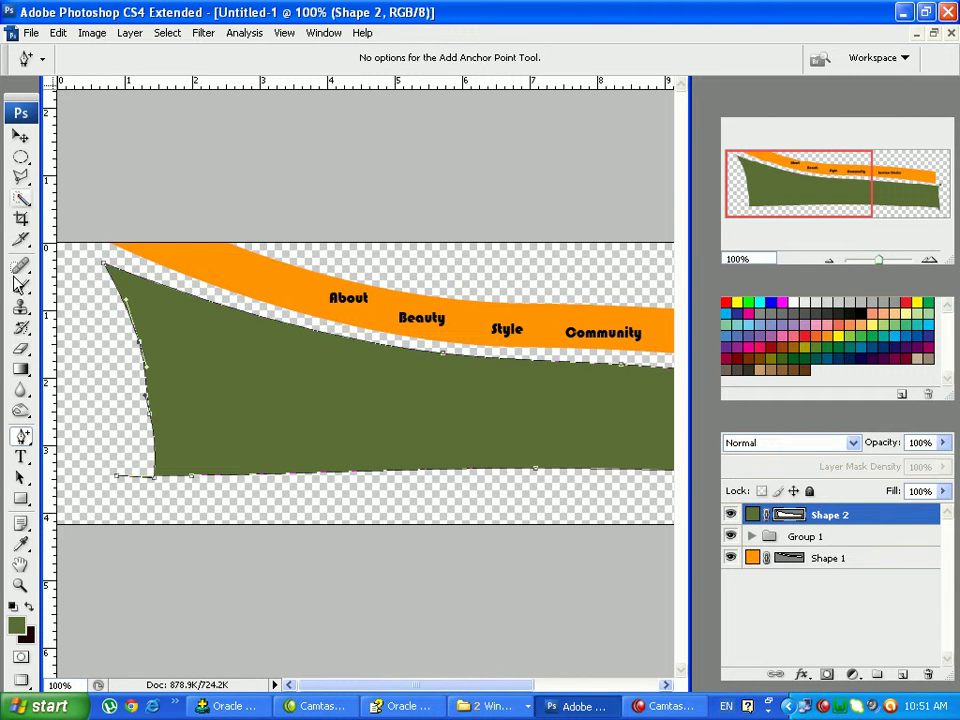
Draw an elliptical selection overlapping the green shape's left edge, replacing a first circular selection over its upper-left corner
click(21, 160)
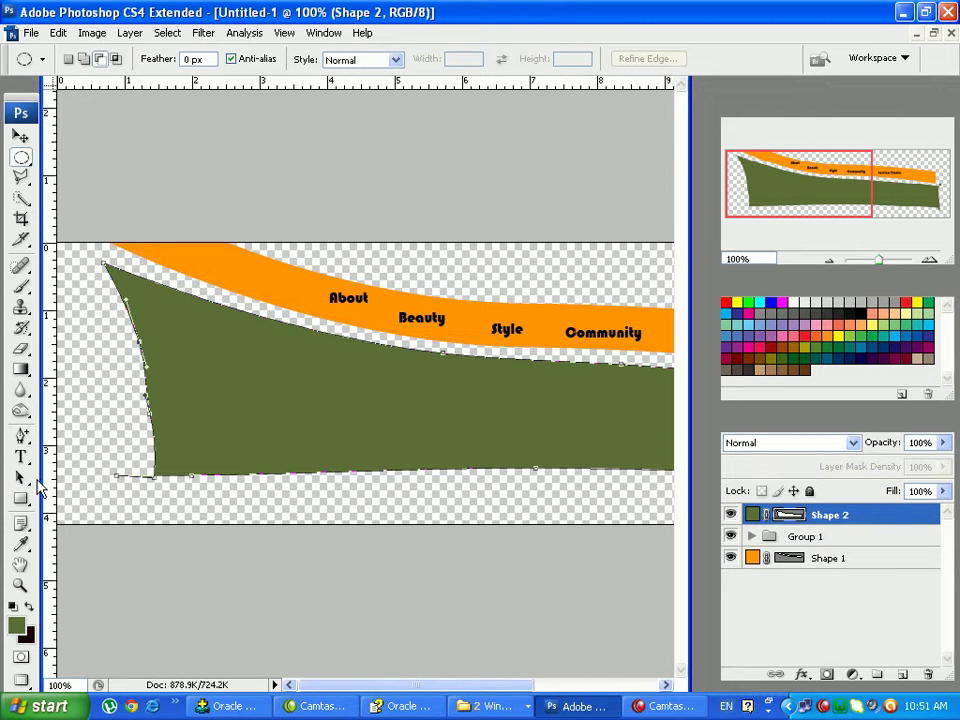
click(22, 480)
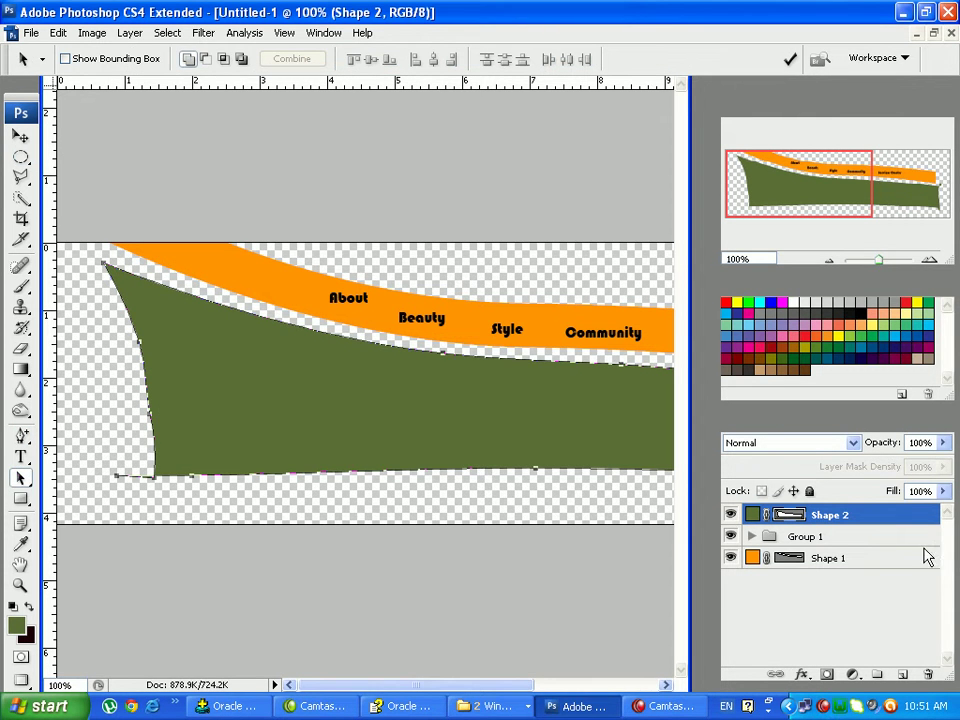
click(793, 556)
click(789, 516)
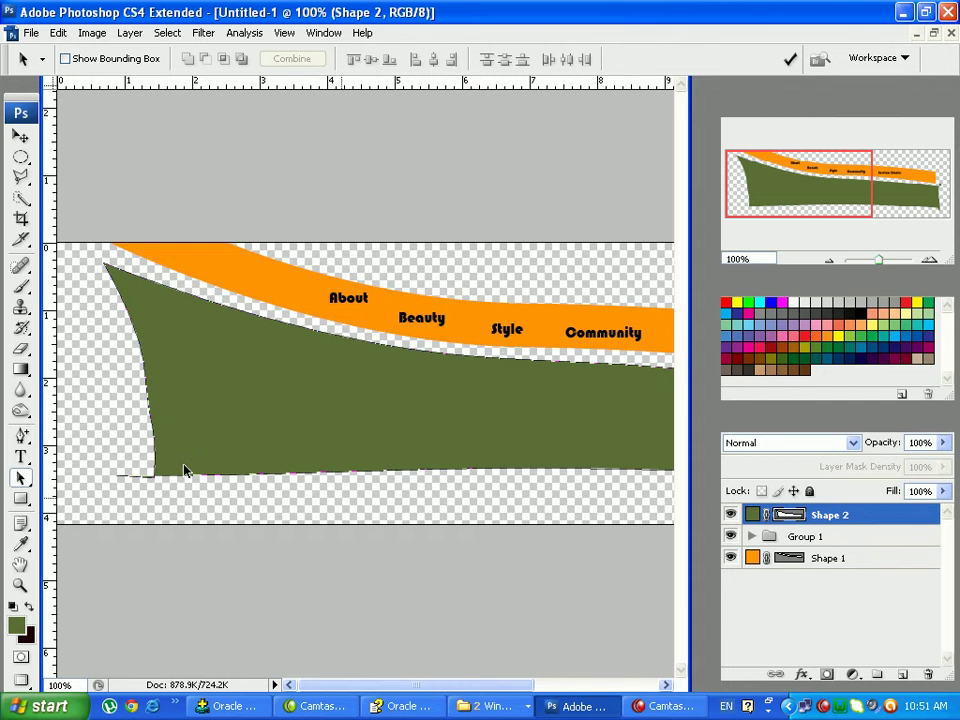
click(20, 160)
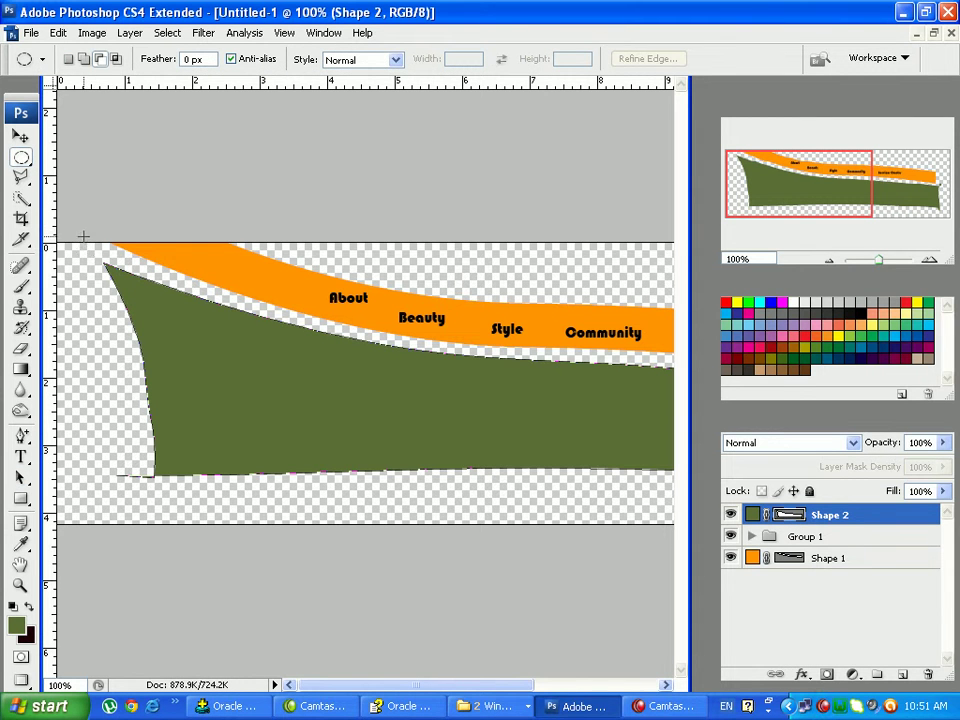
drag(84, 240, 253, 401)
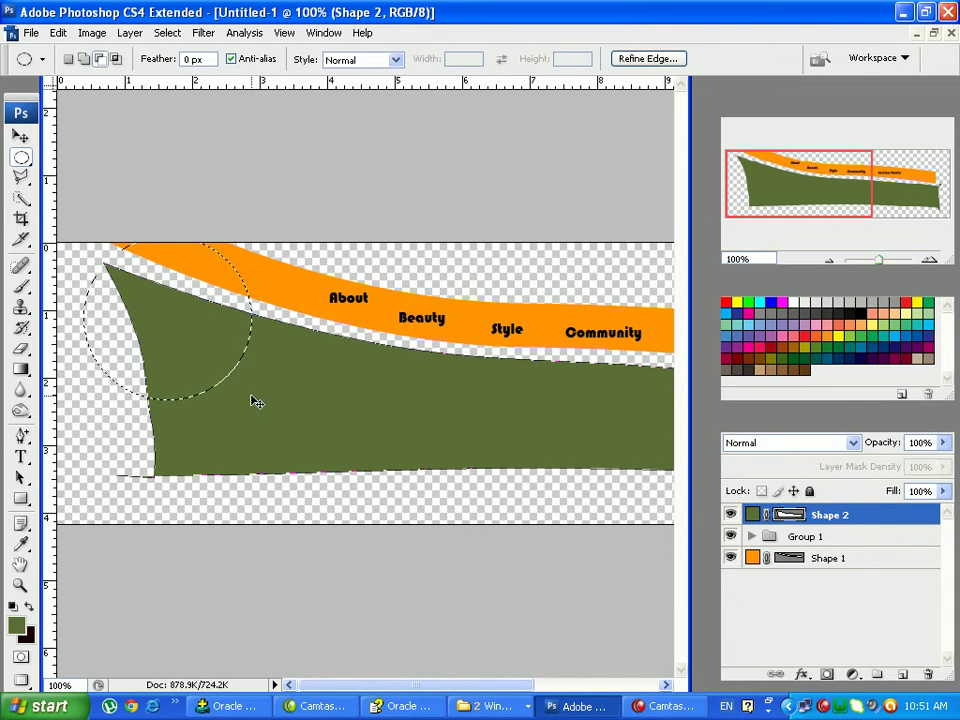
click(226, 465)
drag(125, 402, 5, 266)
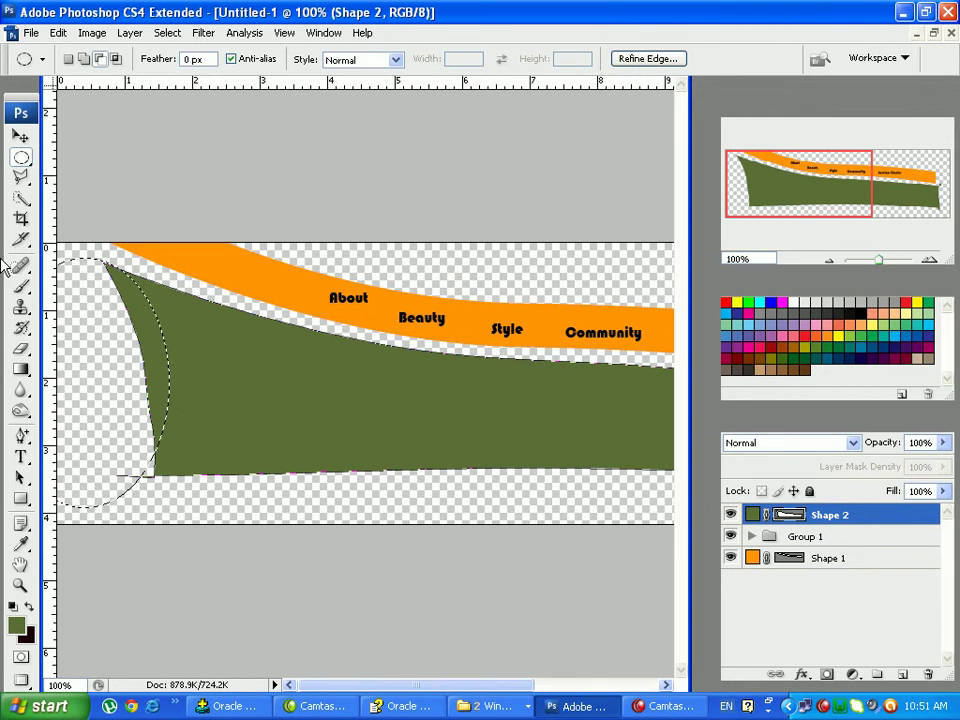
Try to nudge the elliptically selected part of the green shape to the right with the Move tool
click(22, 137)
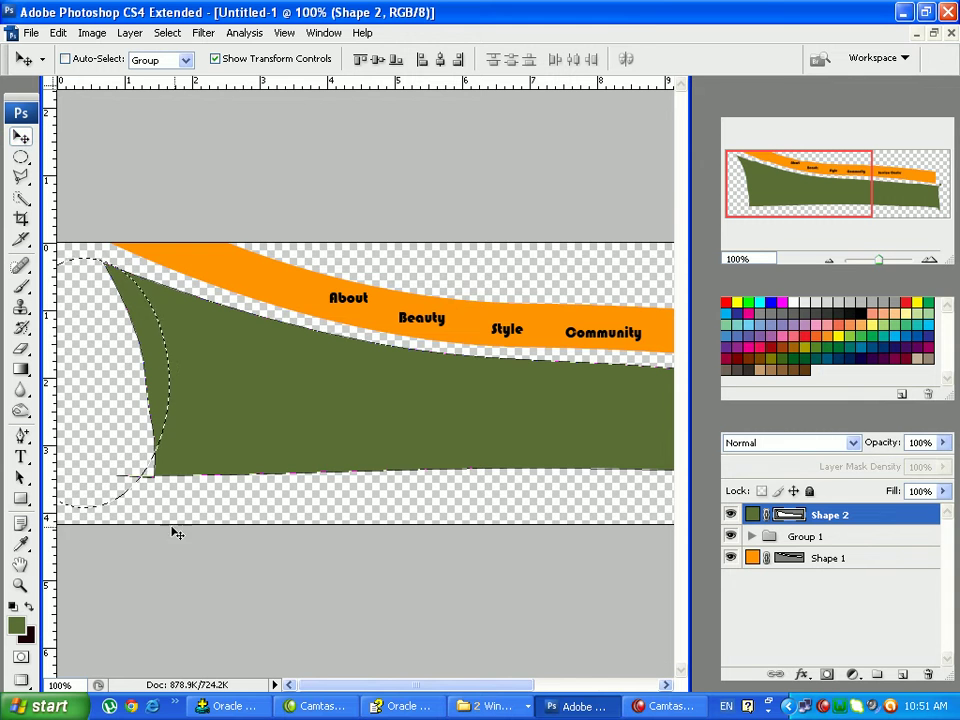
key(Right)
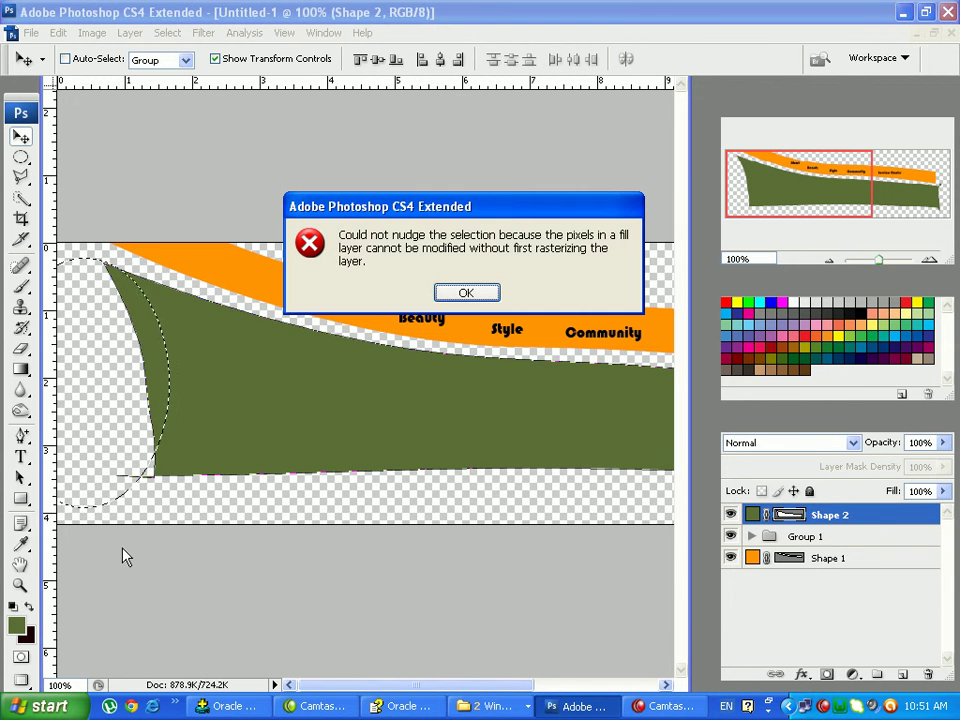
click(466, 294)
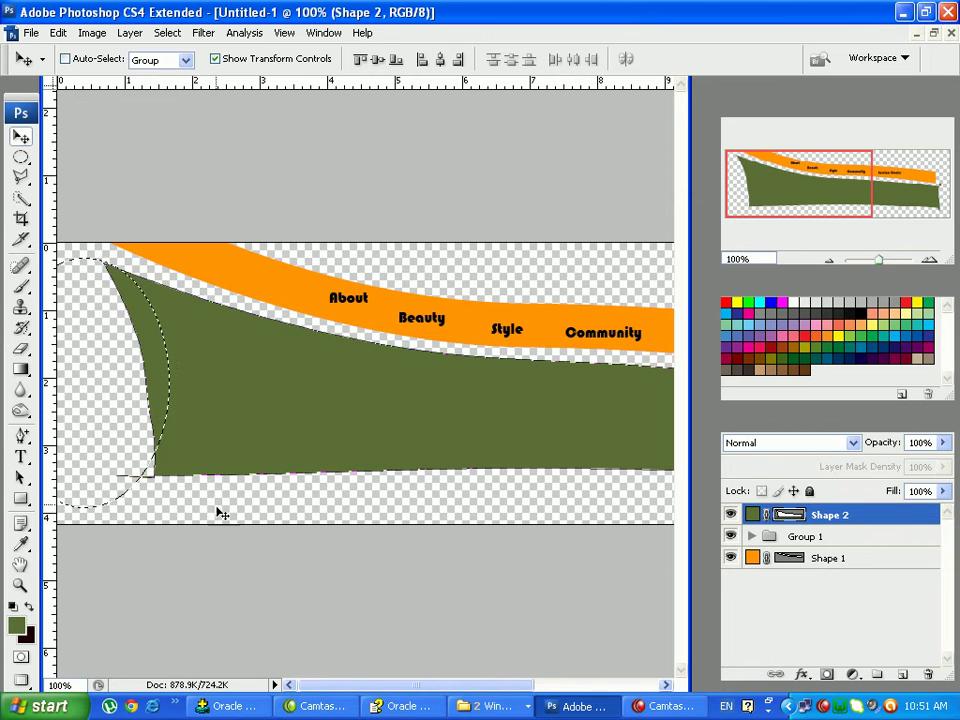
Try moving the green shape slightly down and to the right, undo the move, and clear the elliptical selection
drag(124, 396, 127, 408)
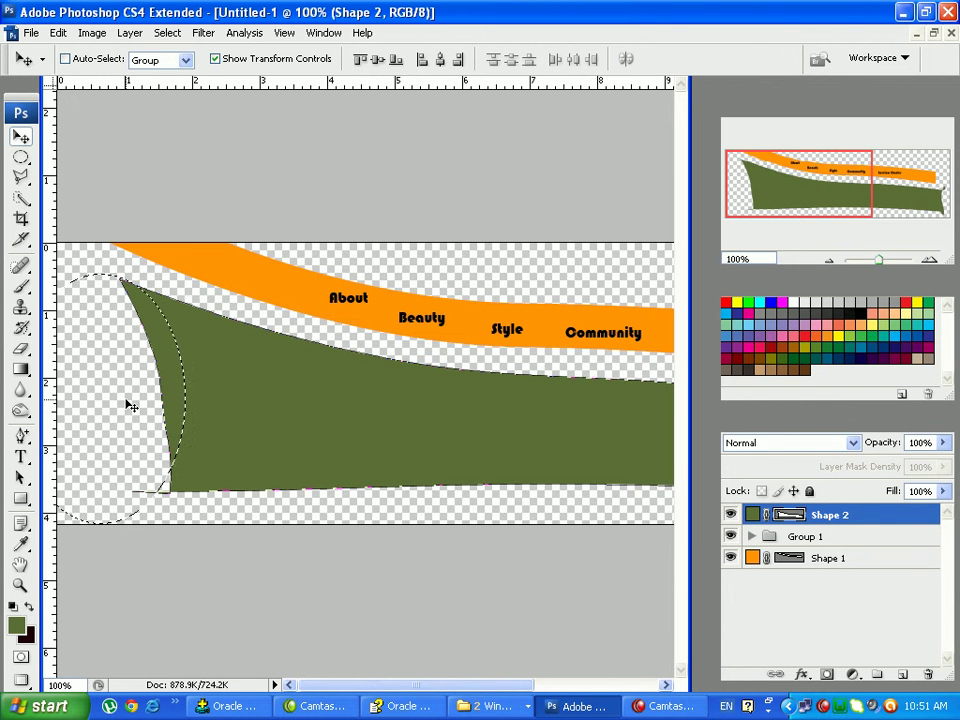
key(ctrl+z)
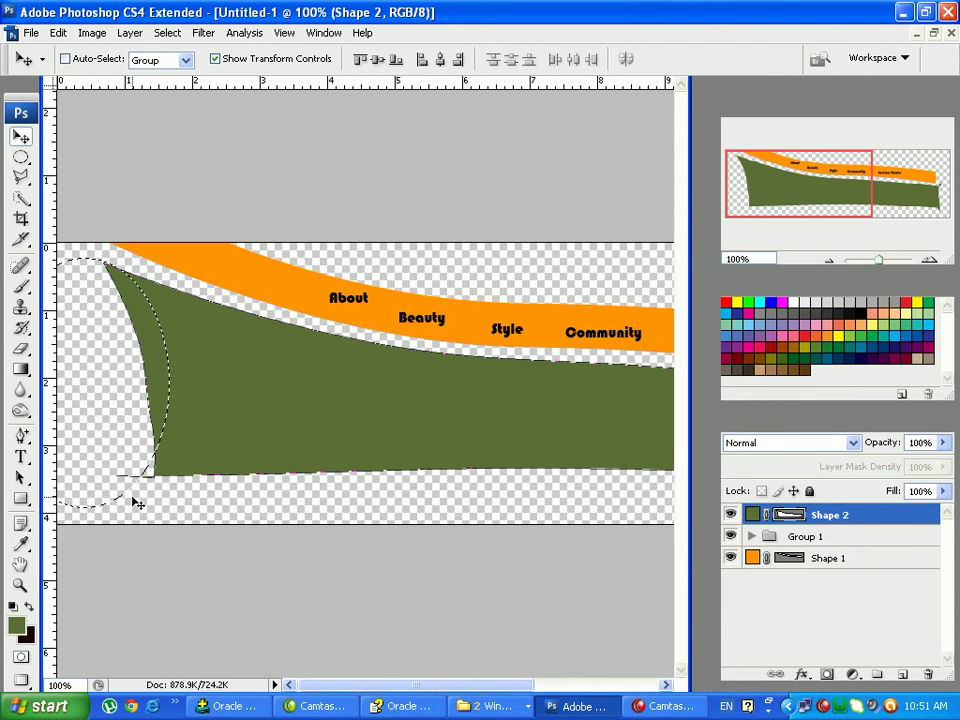
key(Left)
click(454, 290)
key(ctrl+d)
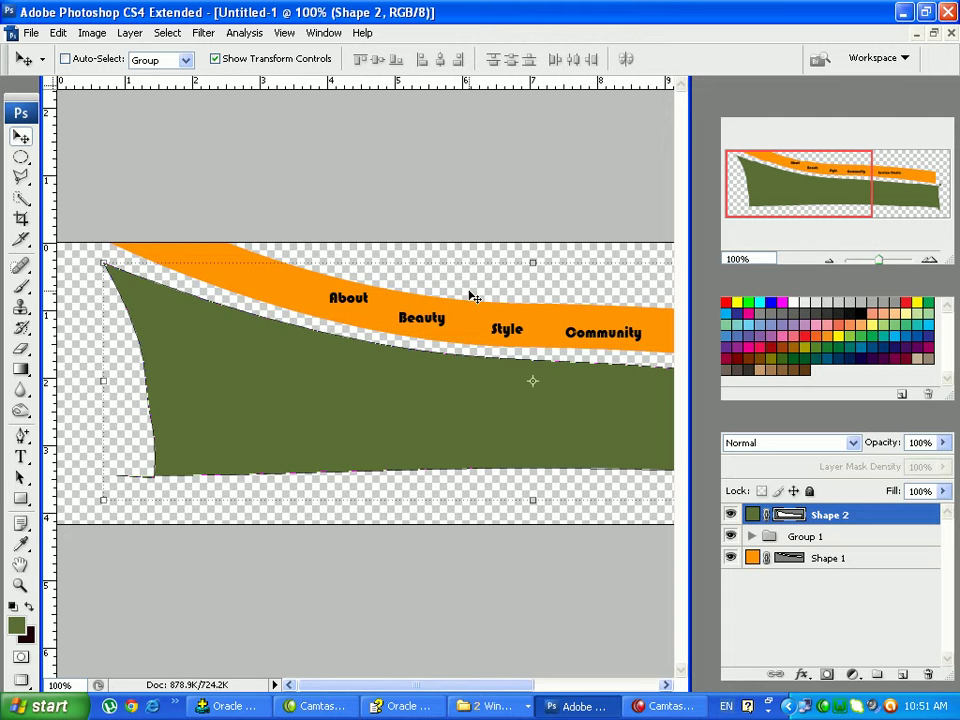
Adjust the anchor point at the green shape's lower-left corner with the Add Anchor Point Tool
click(22, 438)
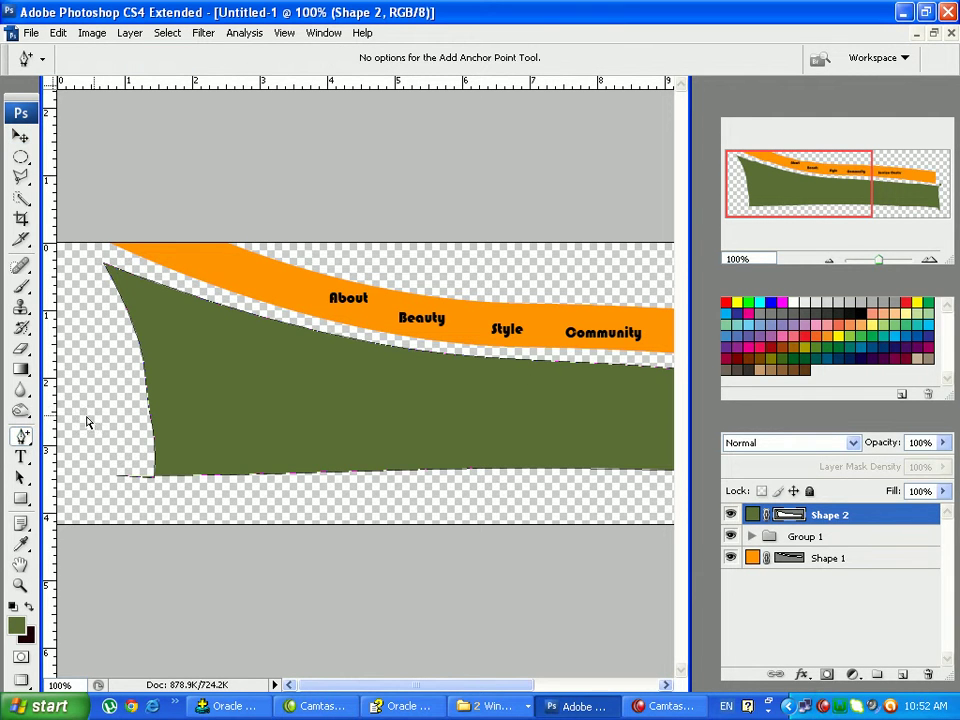
click(105, 270)
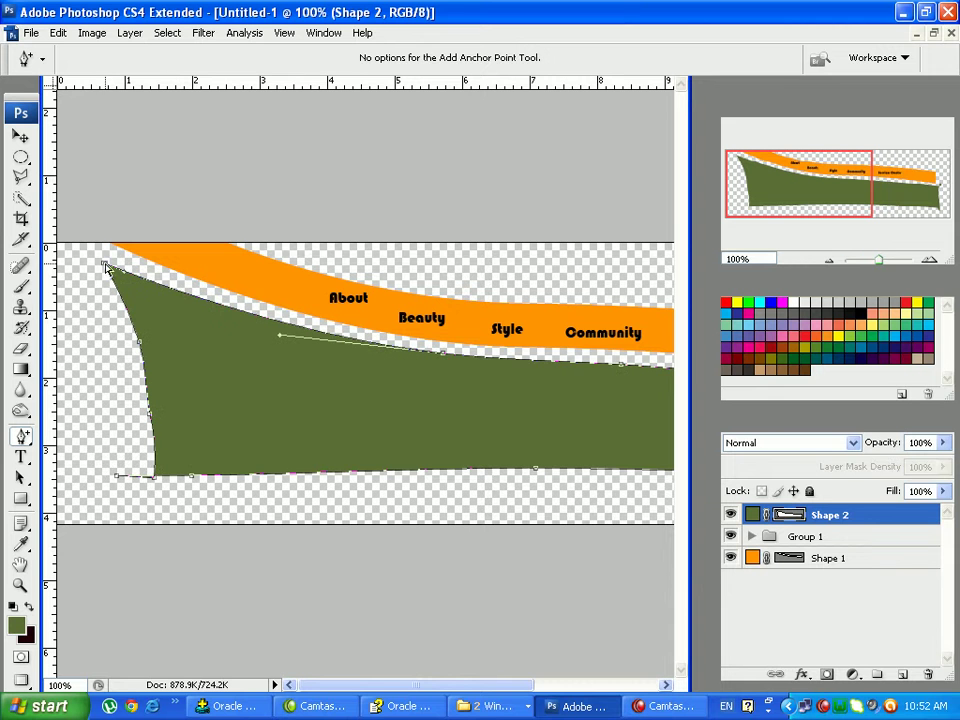
click(156, 473)
mouse_move(156, 483)
mouse_down()
mouse_move(127, 481)
mouse_move(151, 492)
mouse_up()
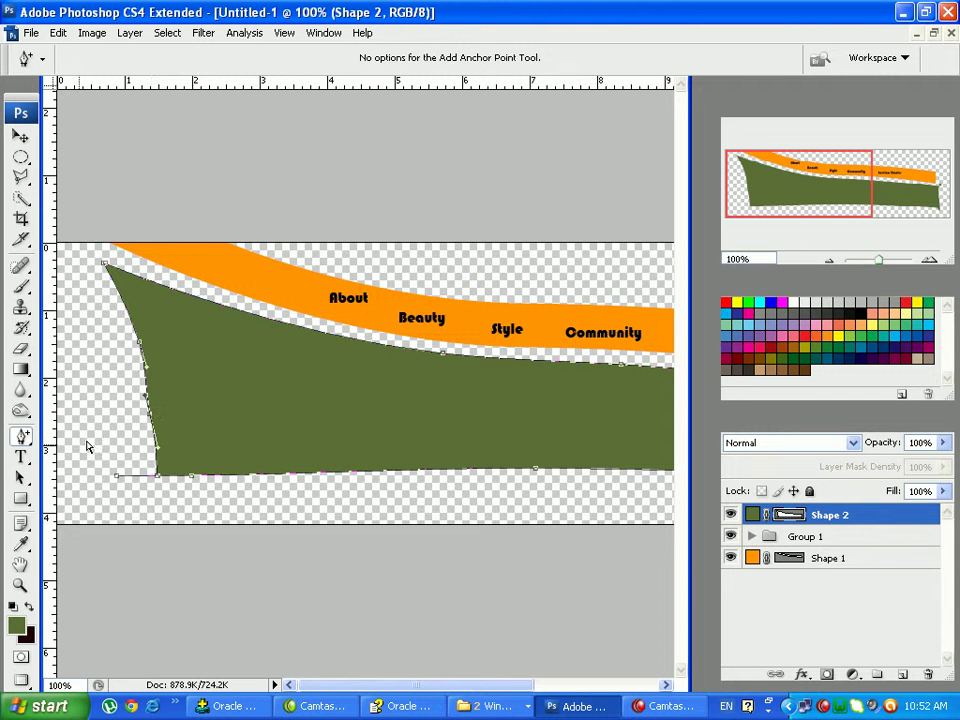
Delete the anchor points along the green shape's left edge and adjust the top edge's curve near its upper-left corner
click(22, 438)
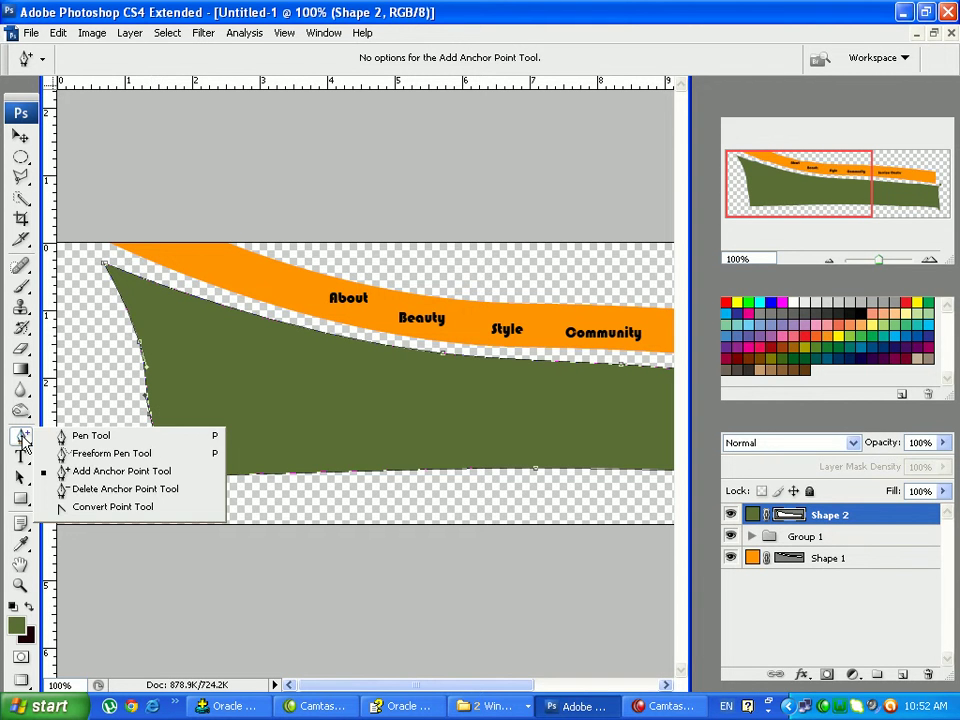
click(80, 489)
click(149, 427)
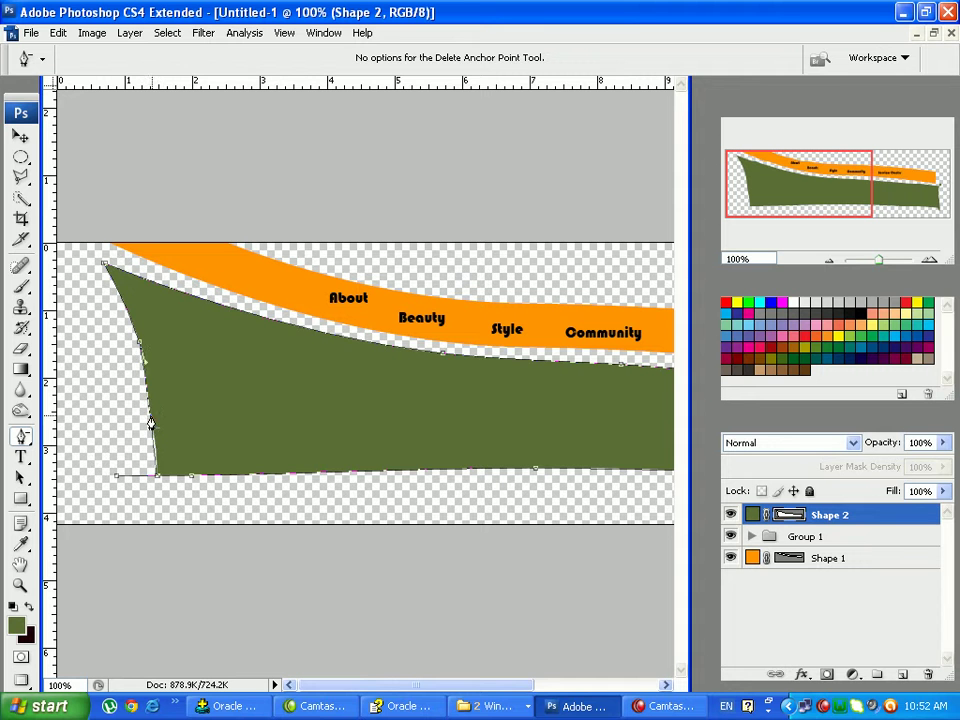
click(140, 348)
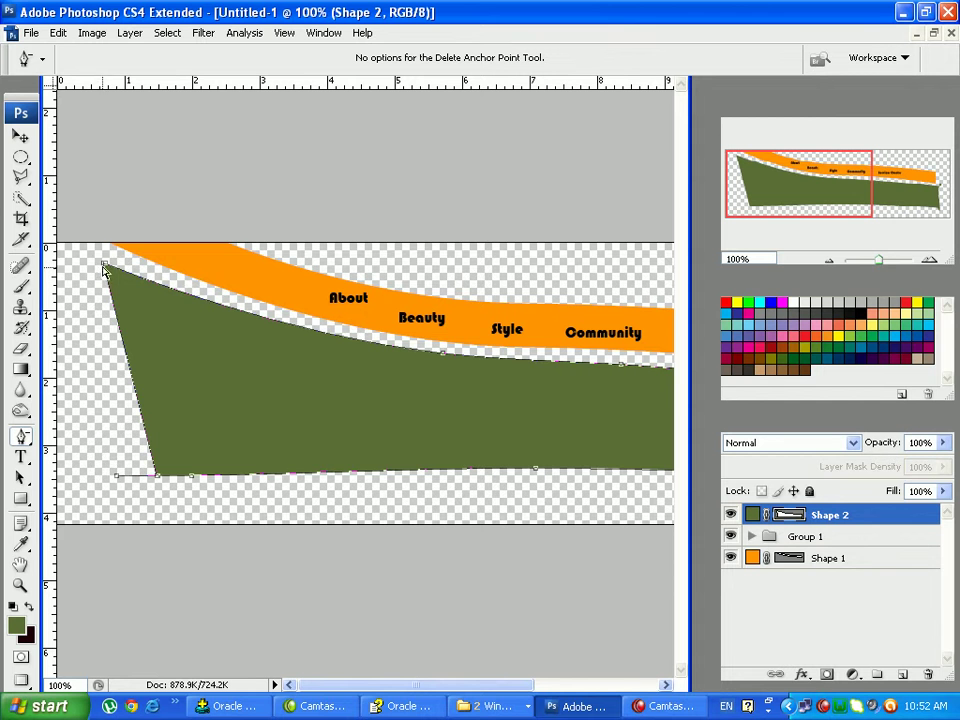
drag(104, 270, 114, 397)
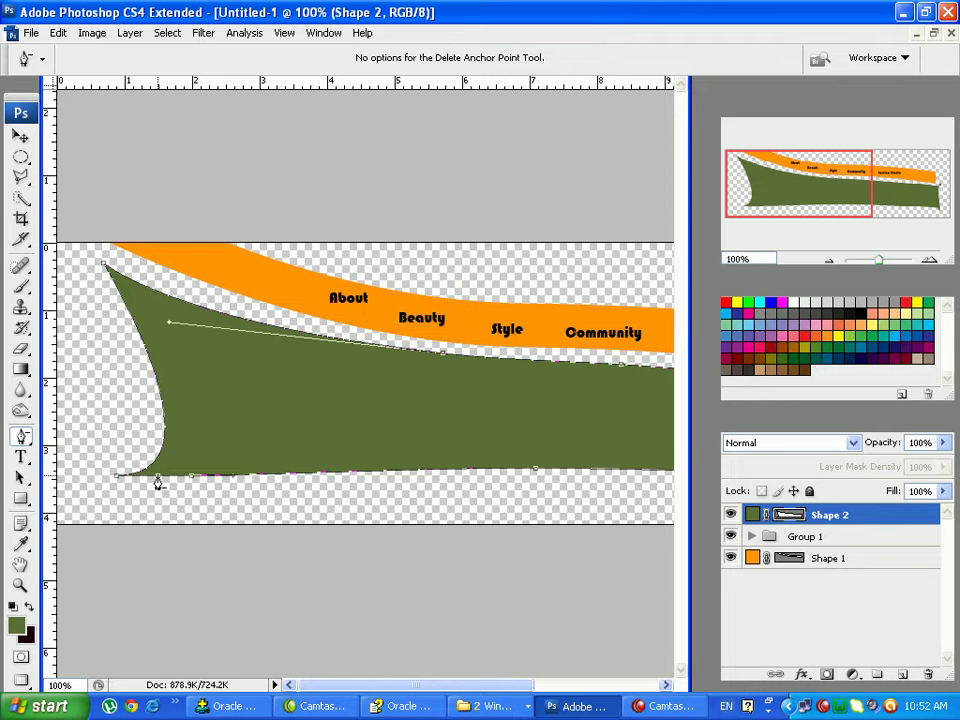
click(158, 477)
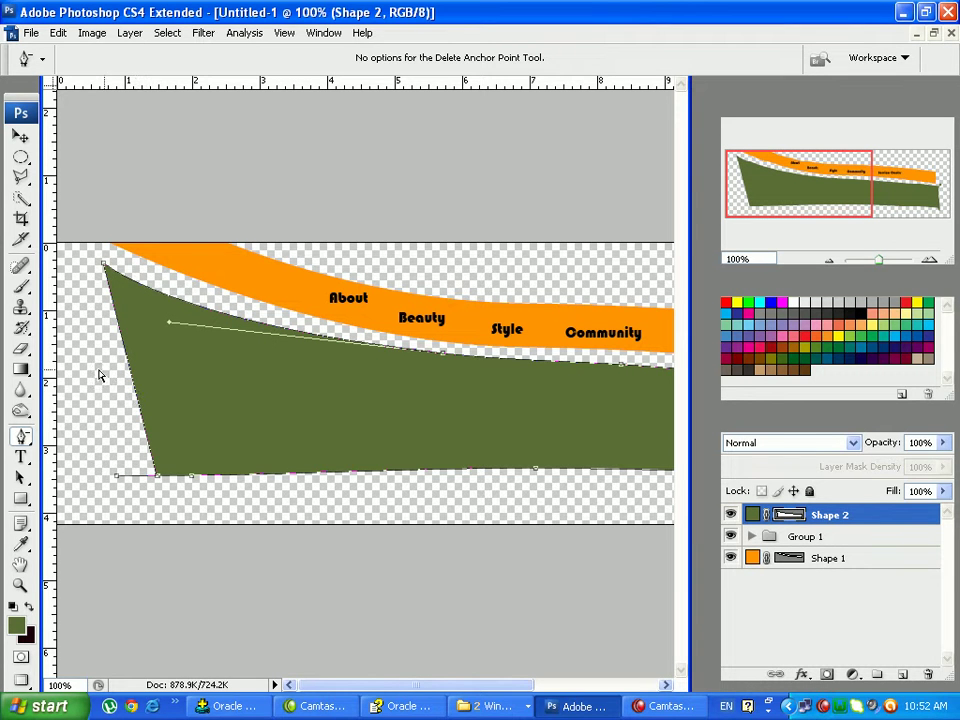
Add one anchor point midway along the green shape's left edge, bend it gently inward, and shift the lower-left corner slightly outward
click(21, 436)
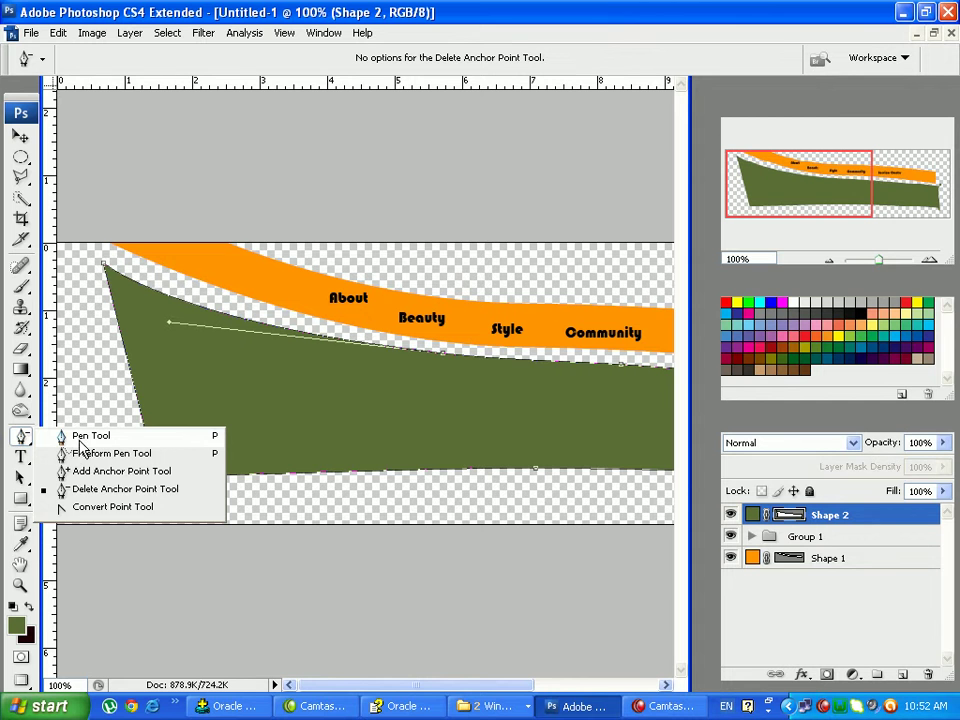
click(90, 471)
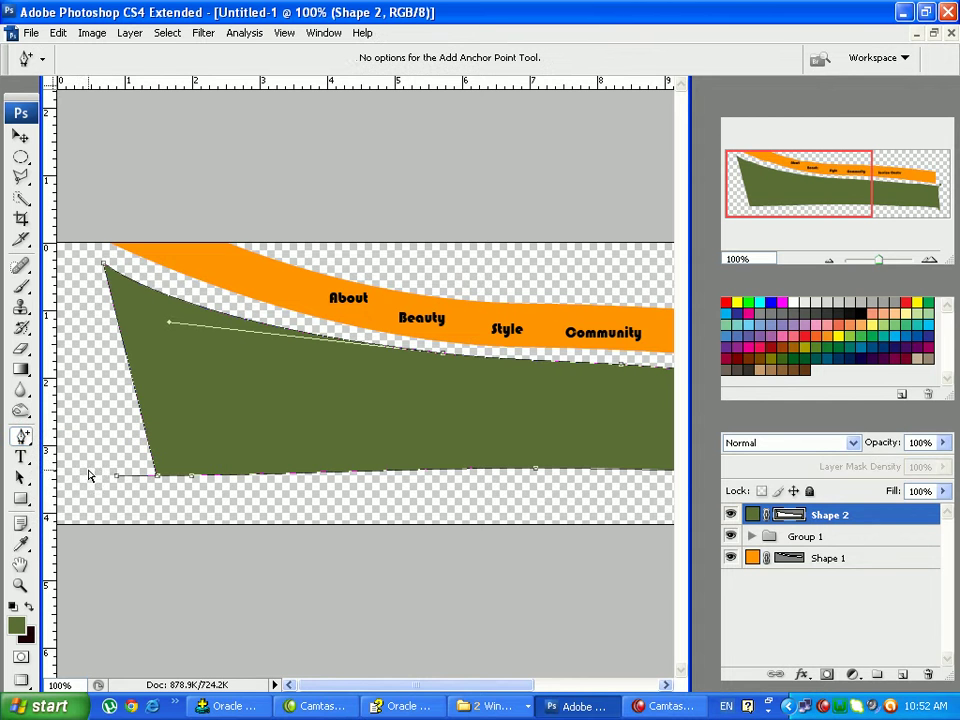
click(133, 390)
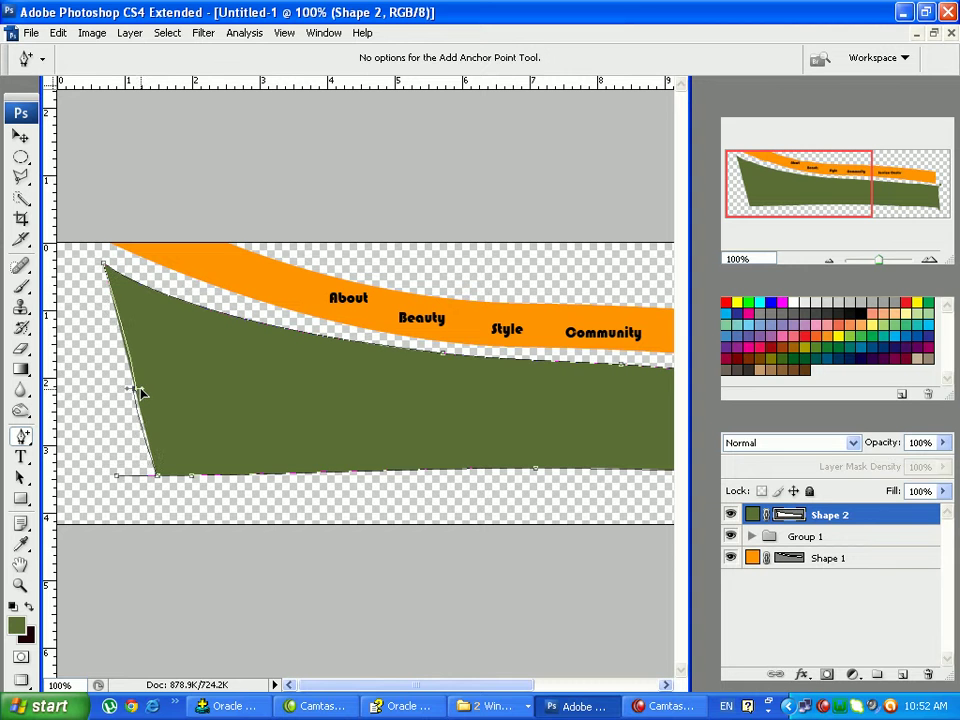
drag(140, 392, 138, 393)
key(ctrl+z)
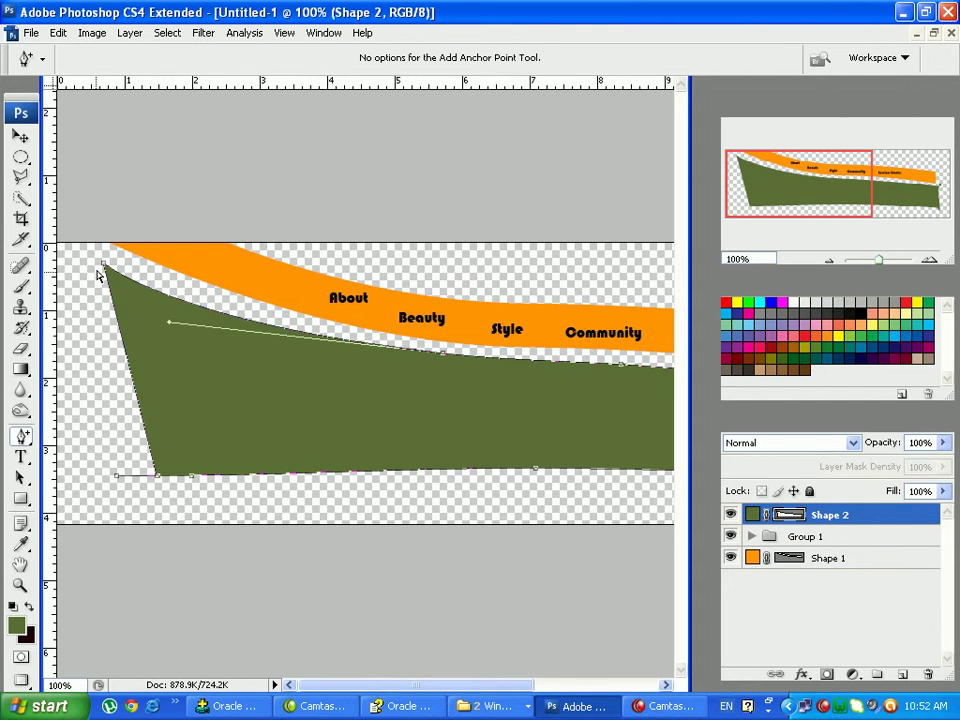
click(157, 480)
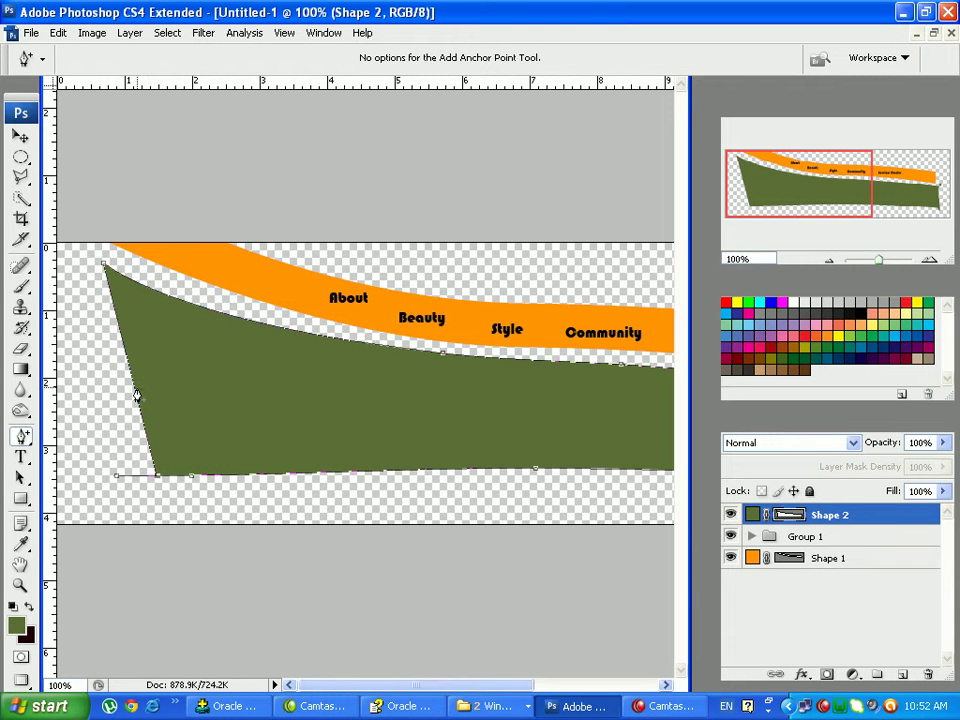
mouse_move(134, 390)
mouse_down()
mouse_move(145, 396)
mouse_move(125, 358)
mouse_move(140, 398)
mouse_move(137, 388)
mouse_move(152, 382)
mouse_up()
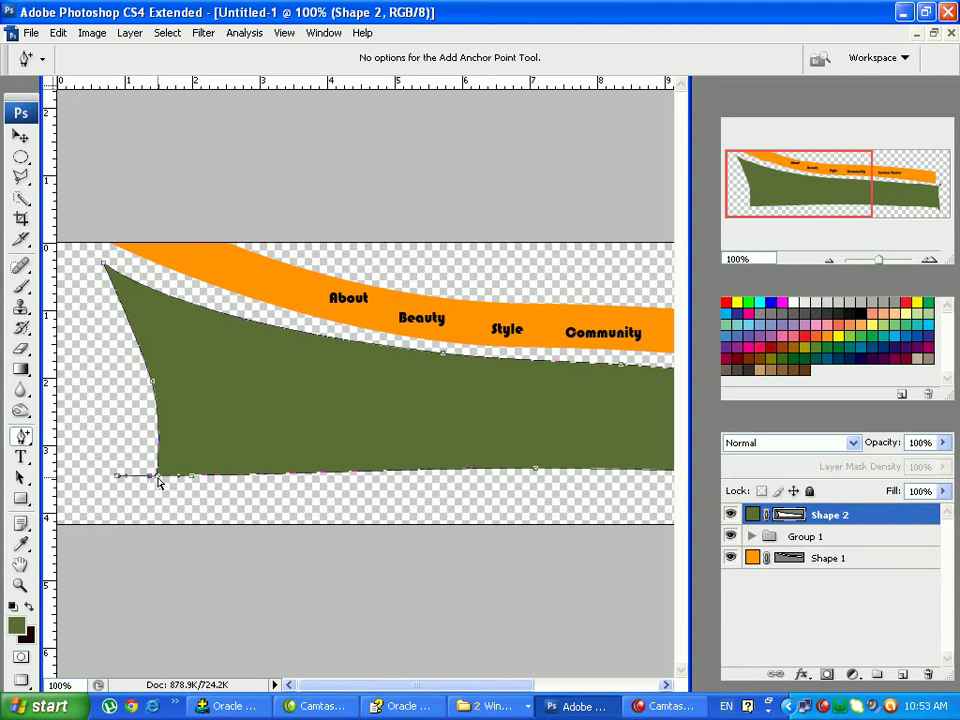
drag(158, 482, 148, 475)
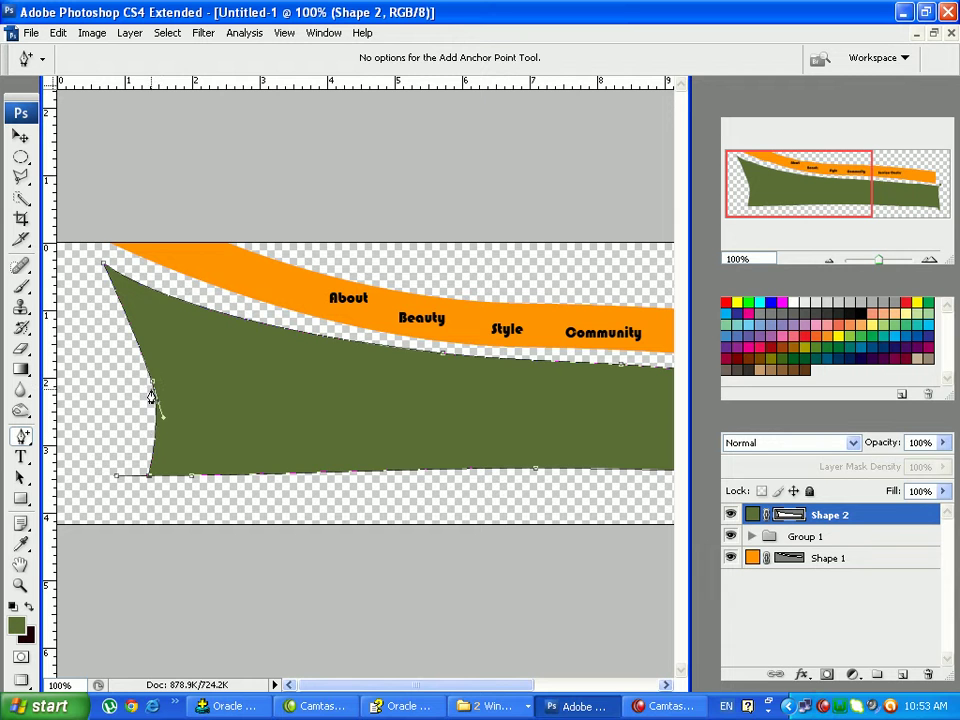
drag(153, 387, 148, 391)
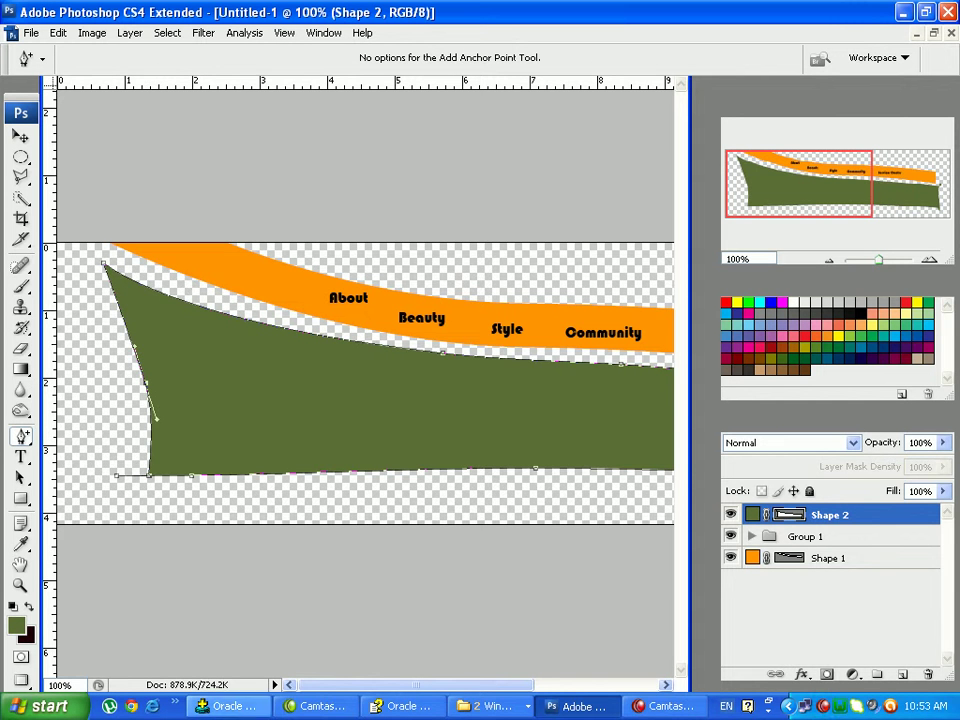
Clean up the green shape's right corners by pulling in the lower spike, rasterizing the layer and erasing the stray tips
drag(414, 685, 534, 677)
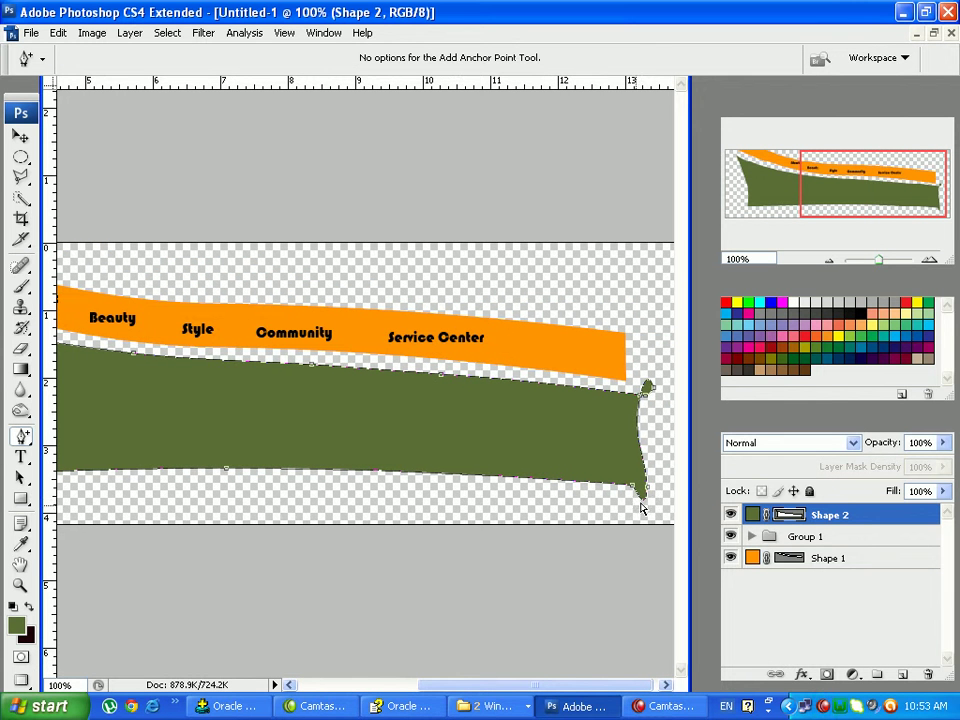
drag(645, 507, 634, 499)
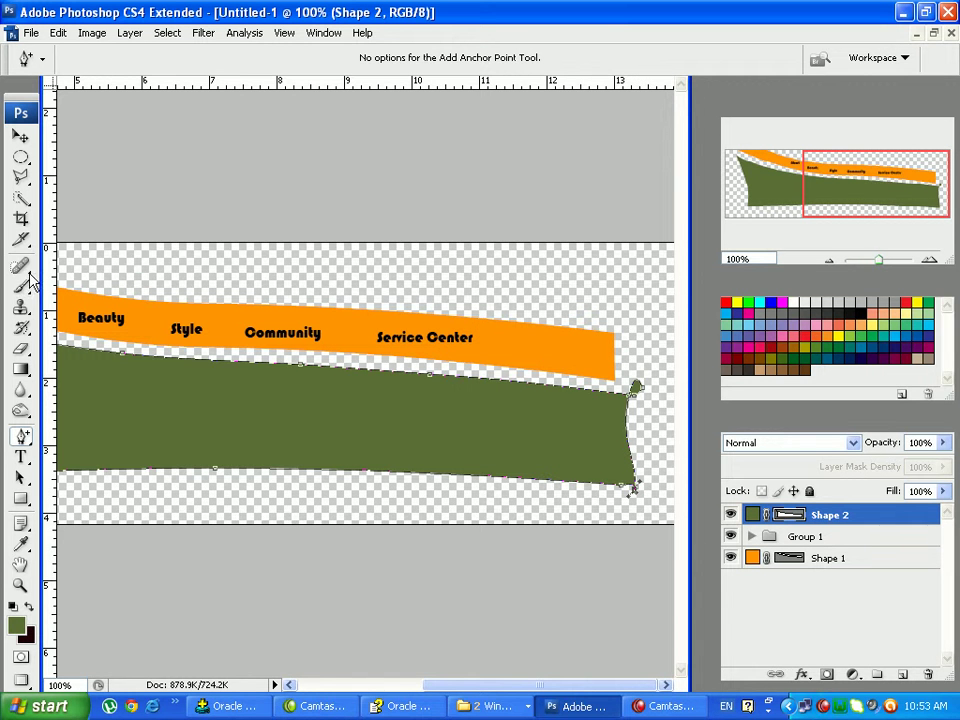
click(20, 347)
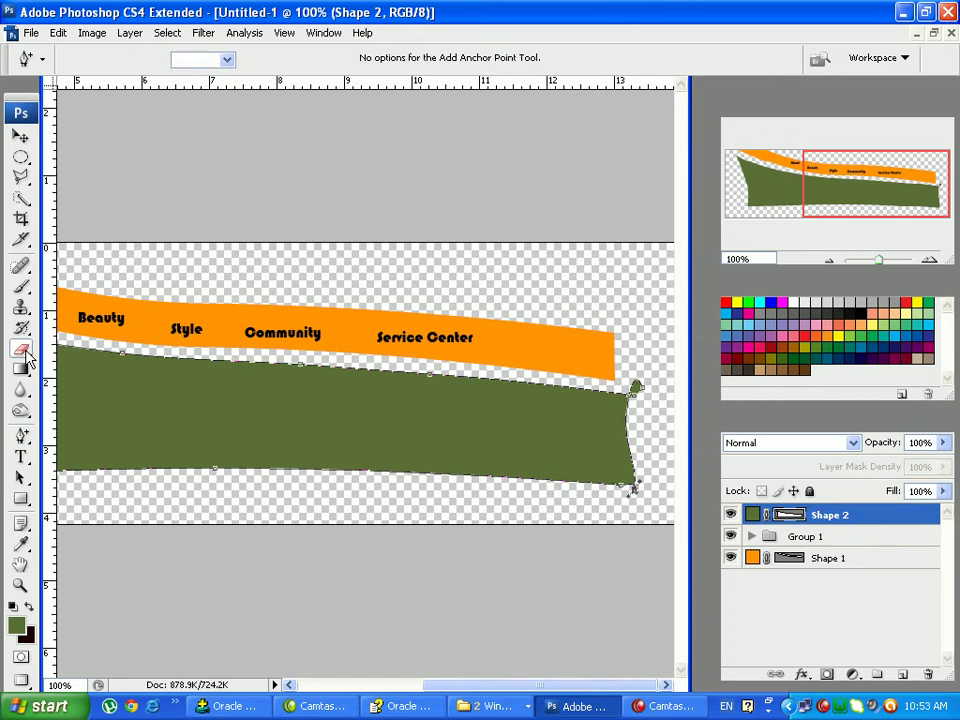
click(643, 391)
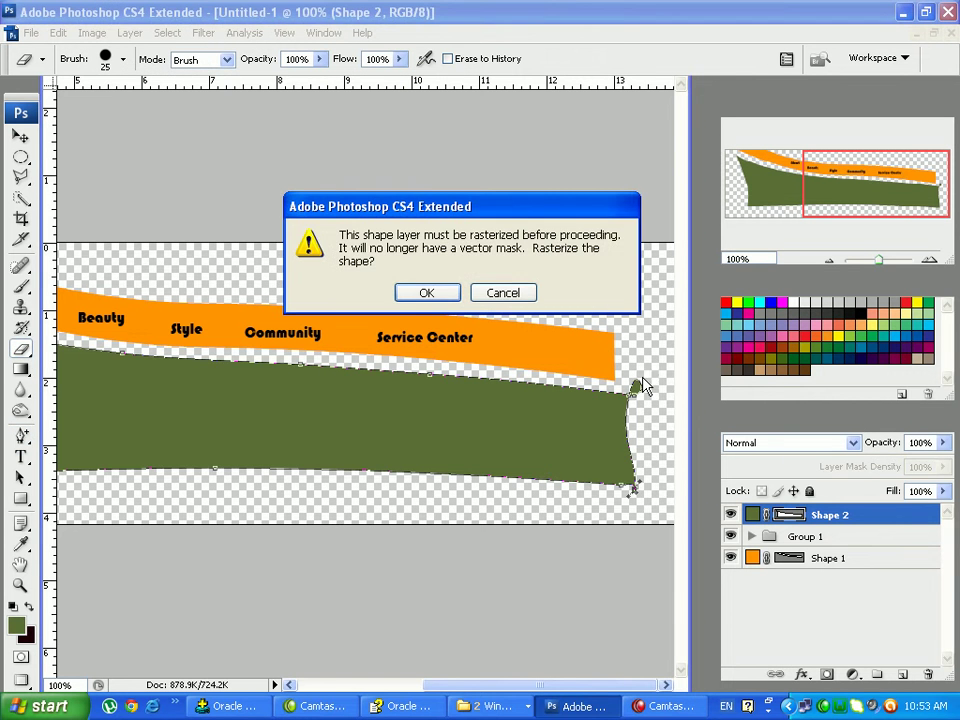
click(438, 293)
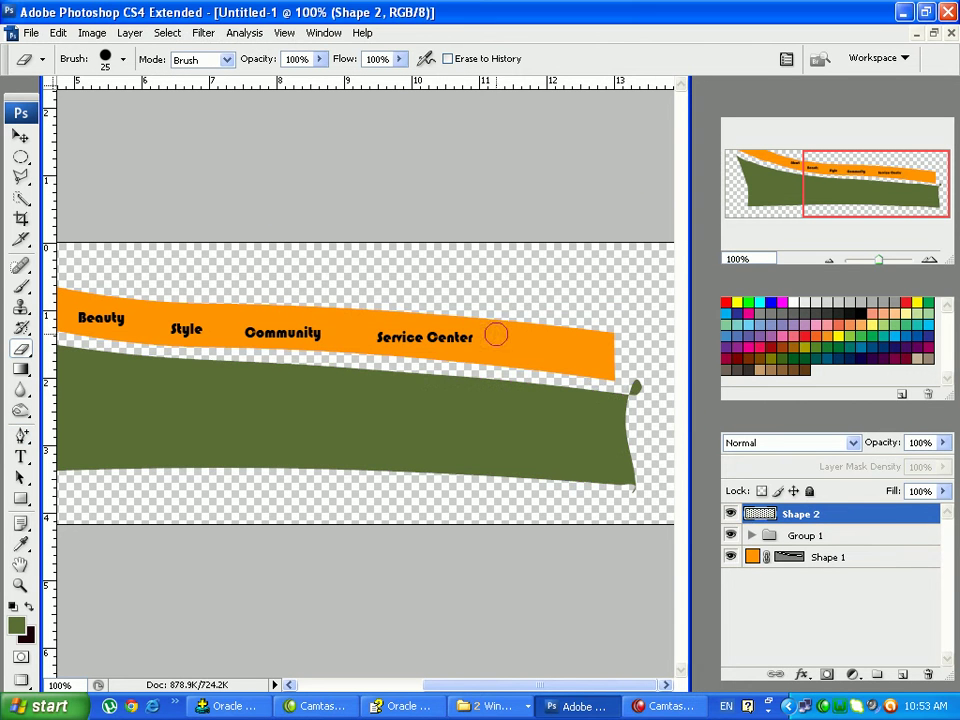
click(635, 387)
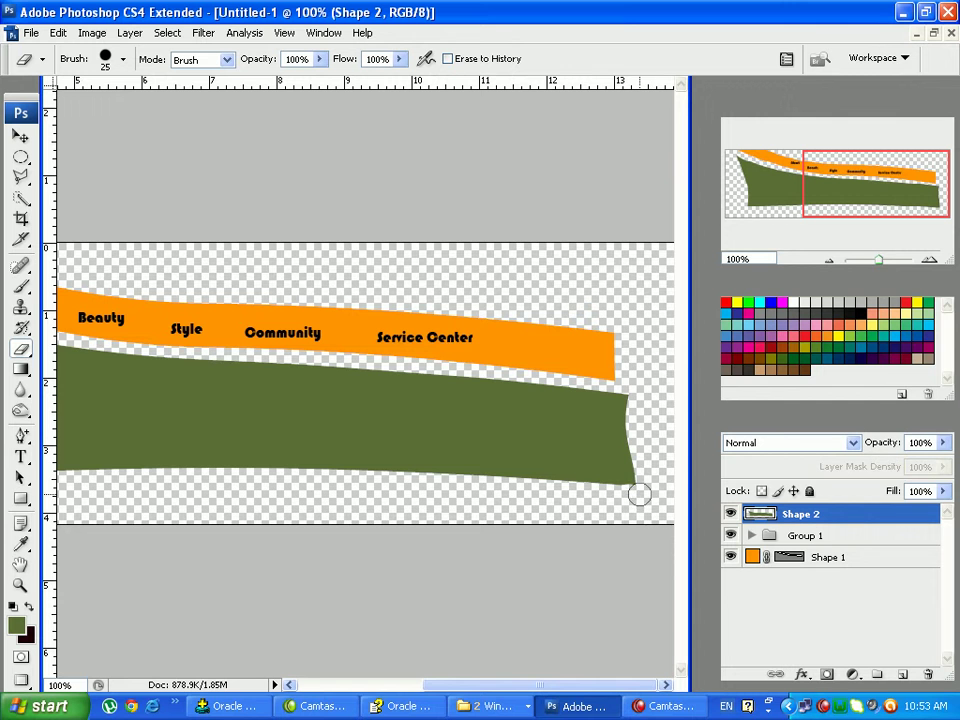
Check the cleaned-up green shape against the reference layout in Windows Picture and Fax Viewer, returning to Photoshop
drag(466, 686, 345, 689)
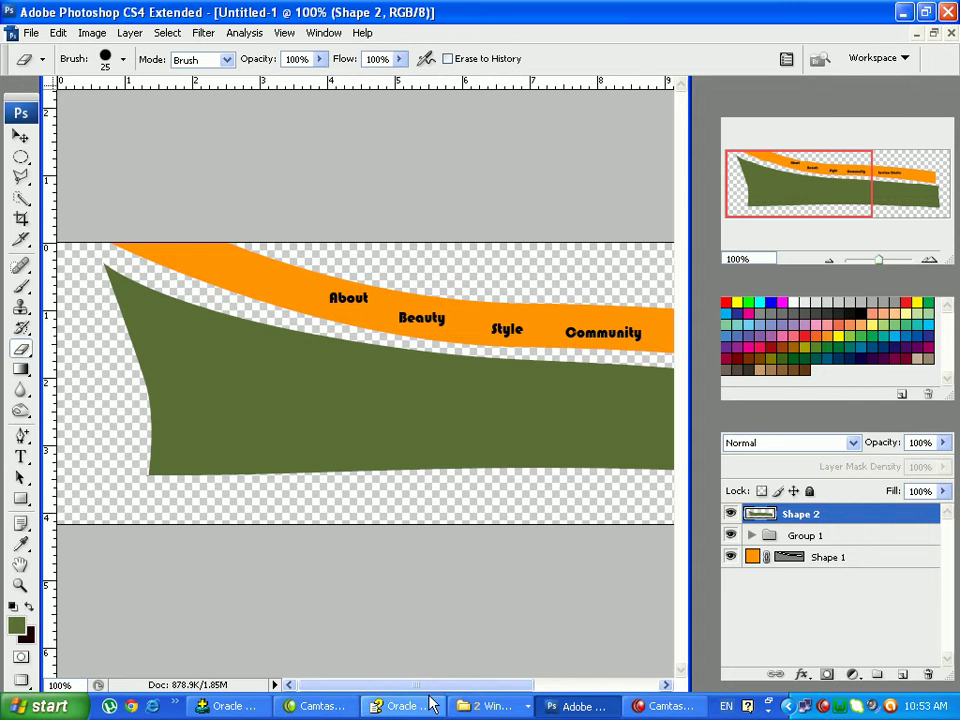
click(490, 706)
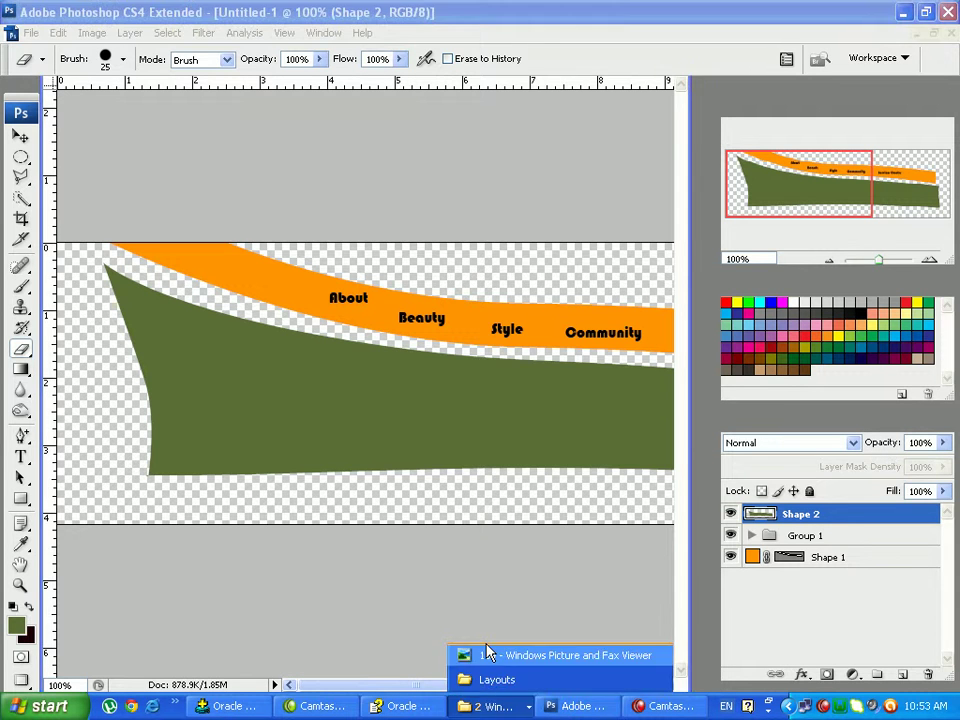
click(490, 652)
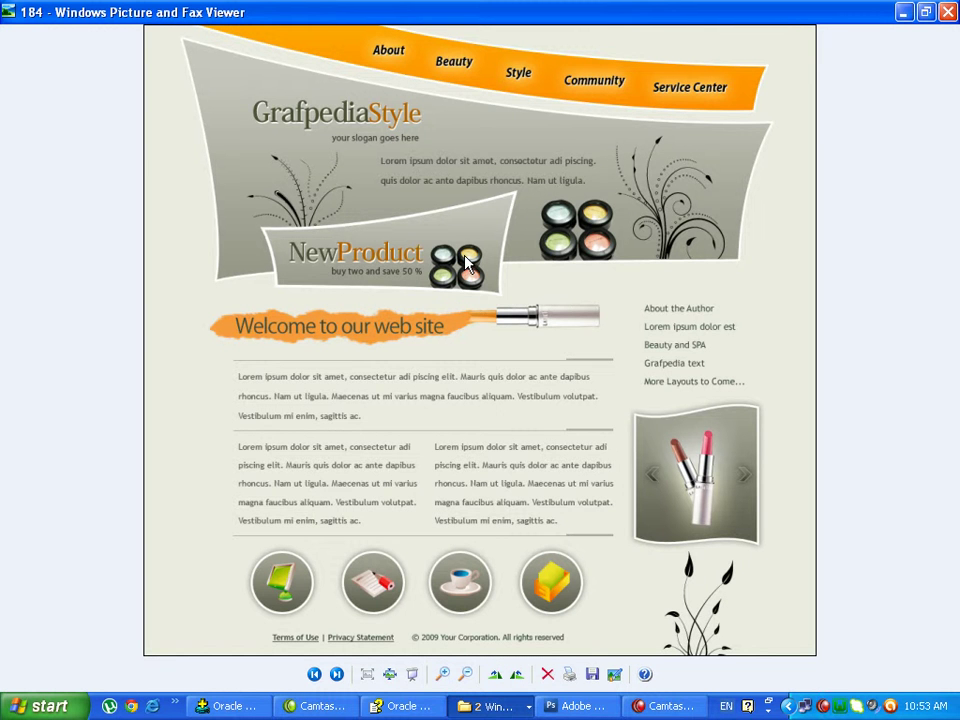
click(578, 704)
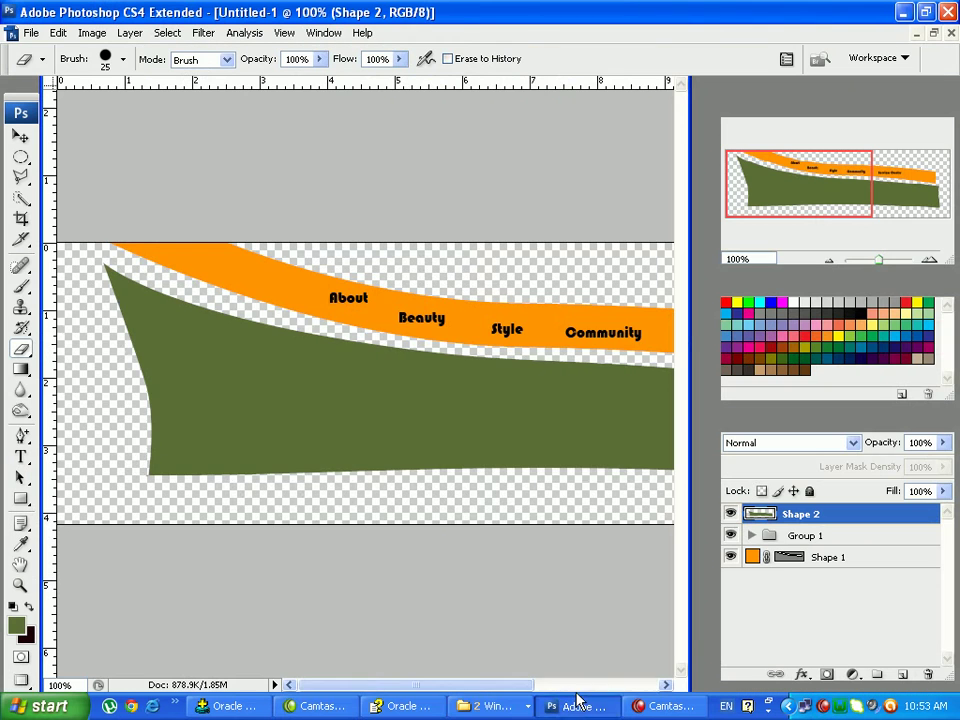
mouse_move(407, 684)
mouse_down()
mouse_move(512, 672)
mouse_move(414, 669)
mouse_up()
click(510, 707)
click(553, 690)
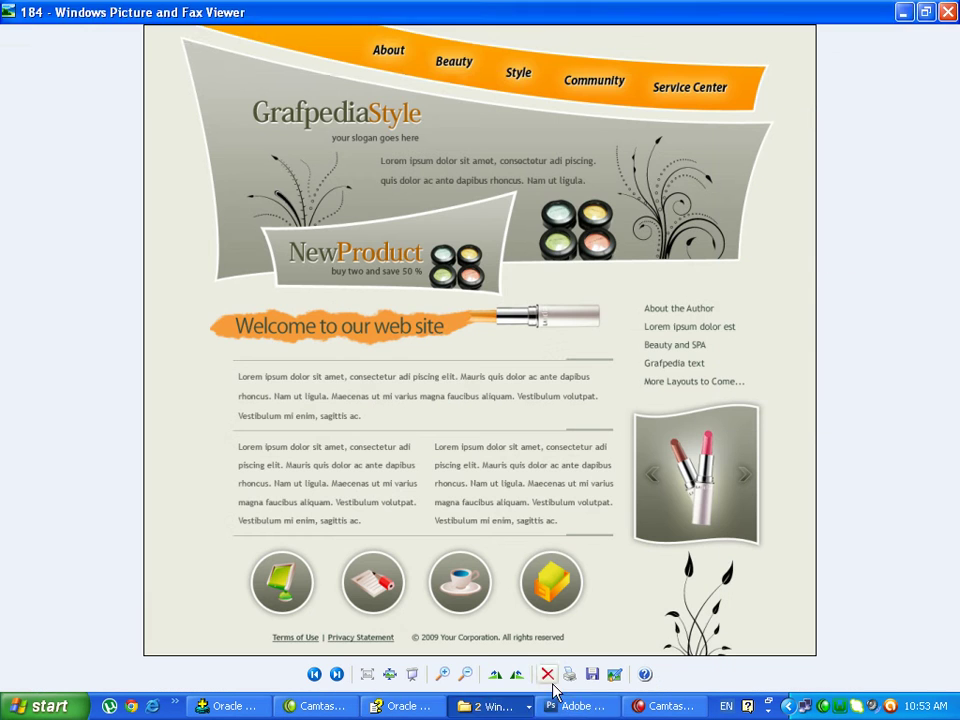
click(575, 706)
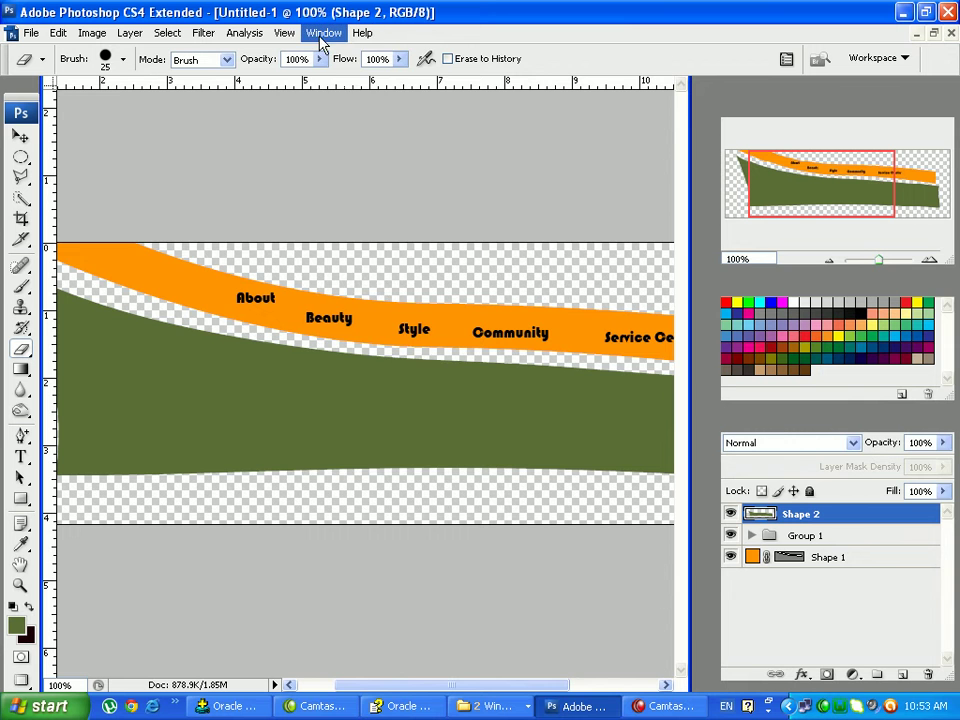
Switch to the 184.jpg reference and set the shape colour by sampling the grey near the header panel's lower-right edge
click(322, 33)
click(349, 469)
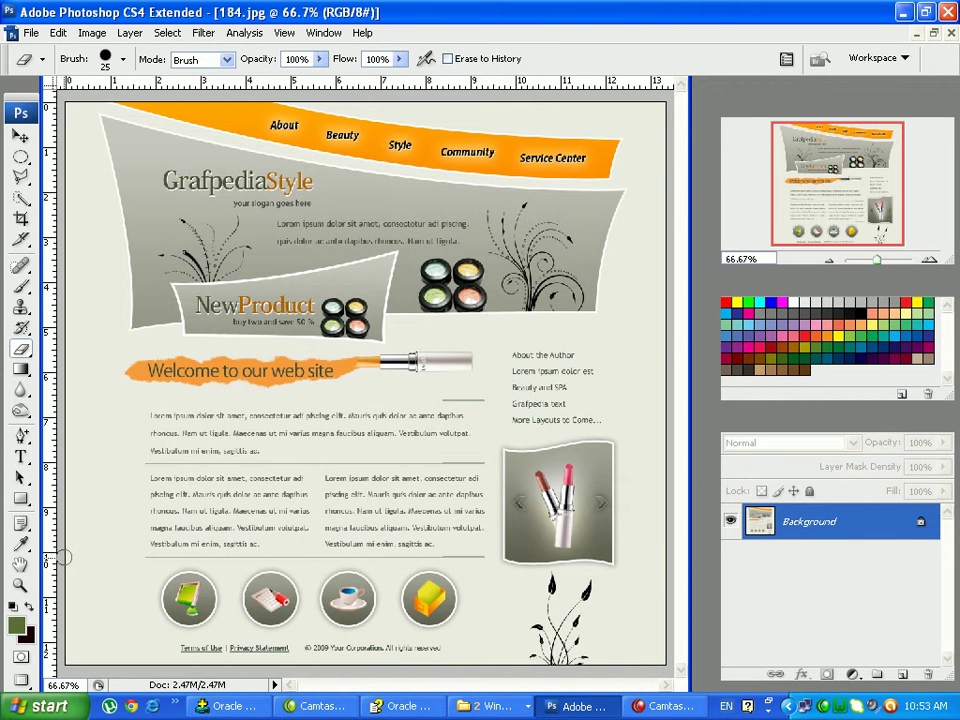
key(u)
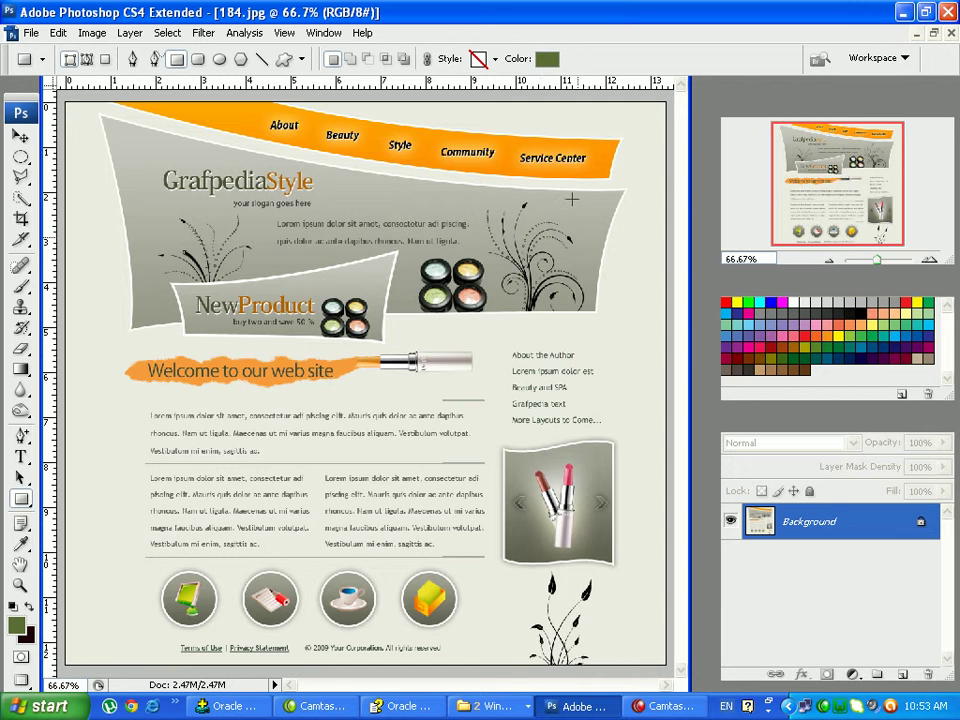
click(547, 59)
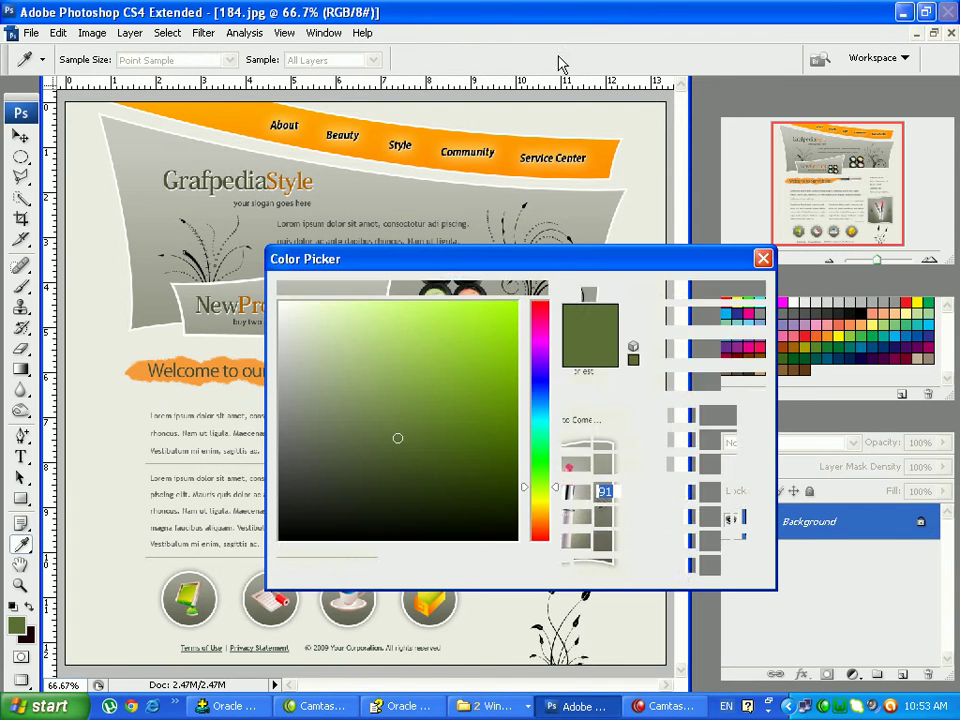
drag(590, 272, 633, 401)
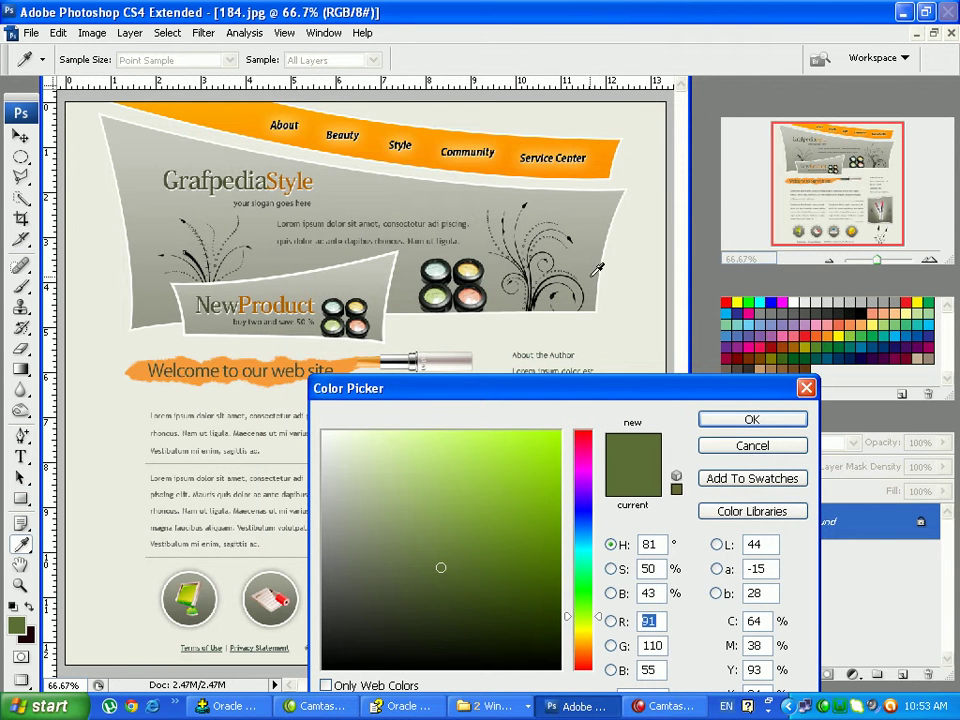
click(592, 276)
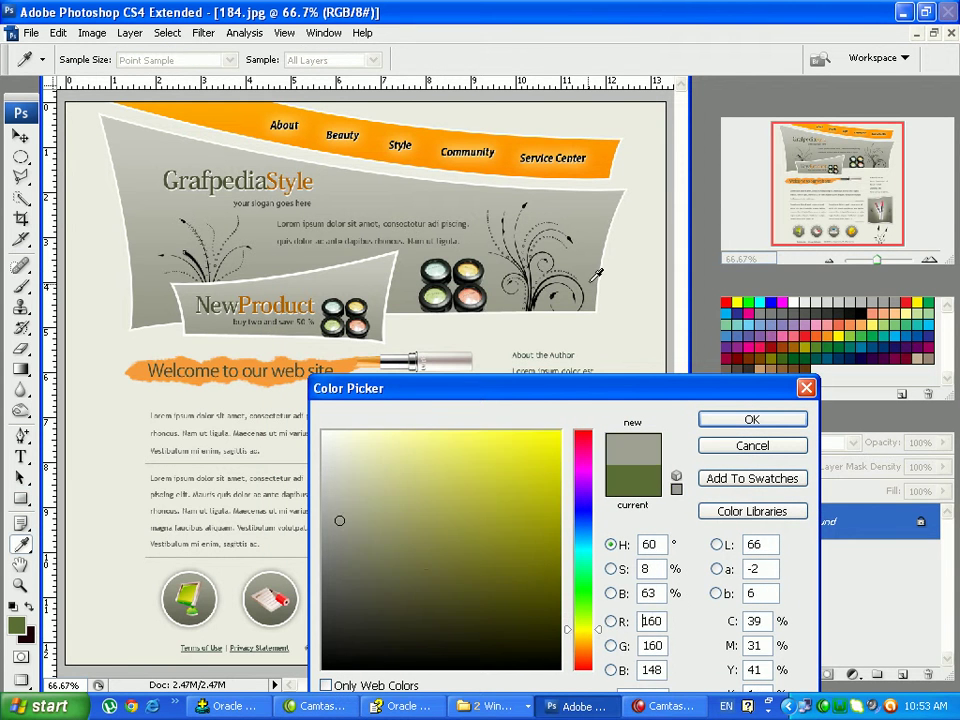
click(752, 420)
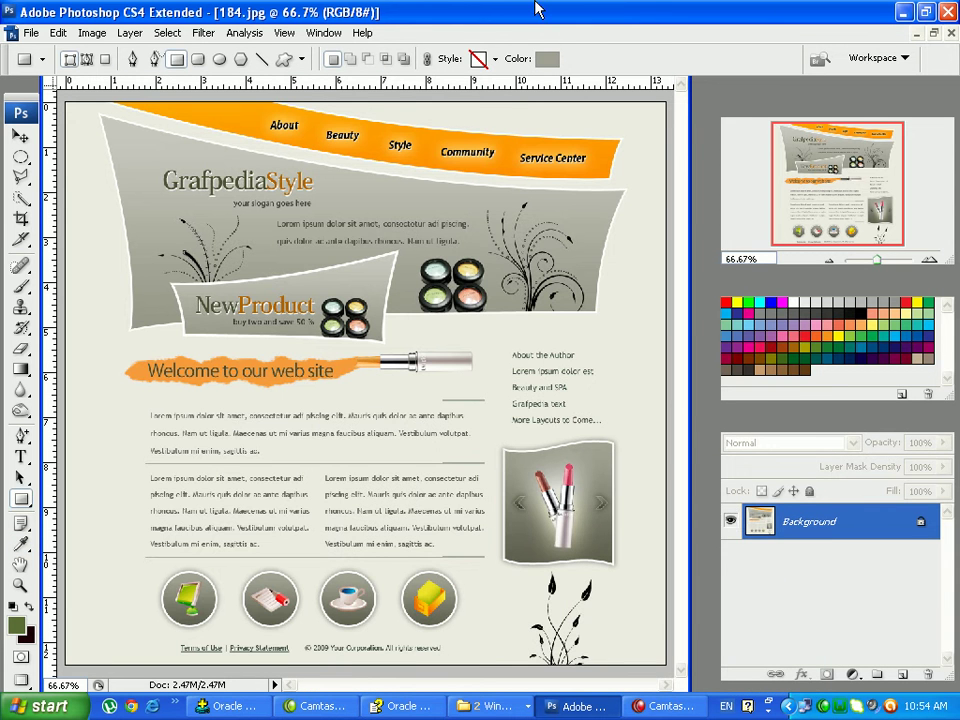
Inspect the sampled grey's RGB and hex values in the Color Picker, leaving the colour as it is
click(547, 58)
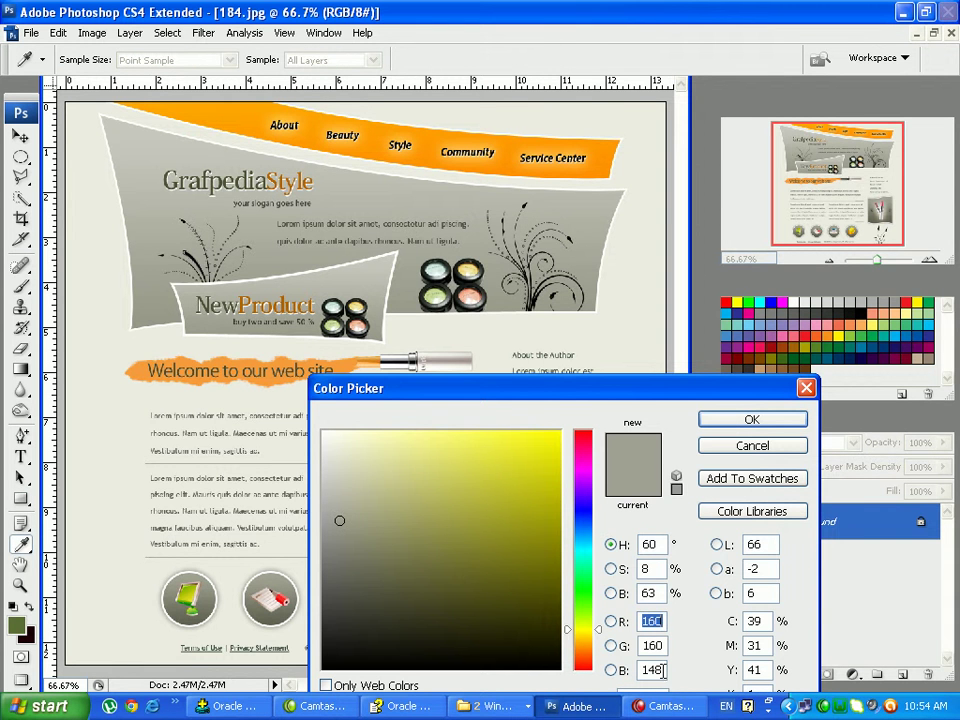
click(662, 670)
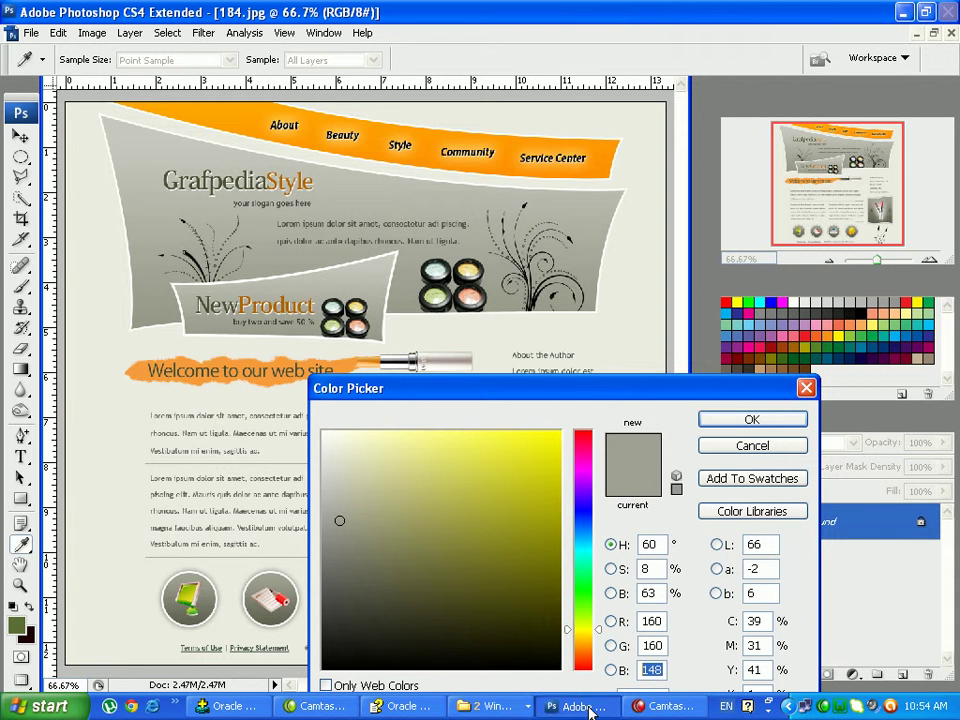
click(755, 448)
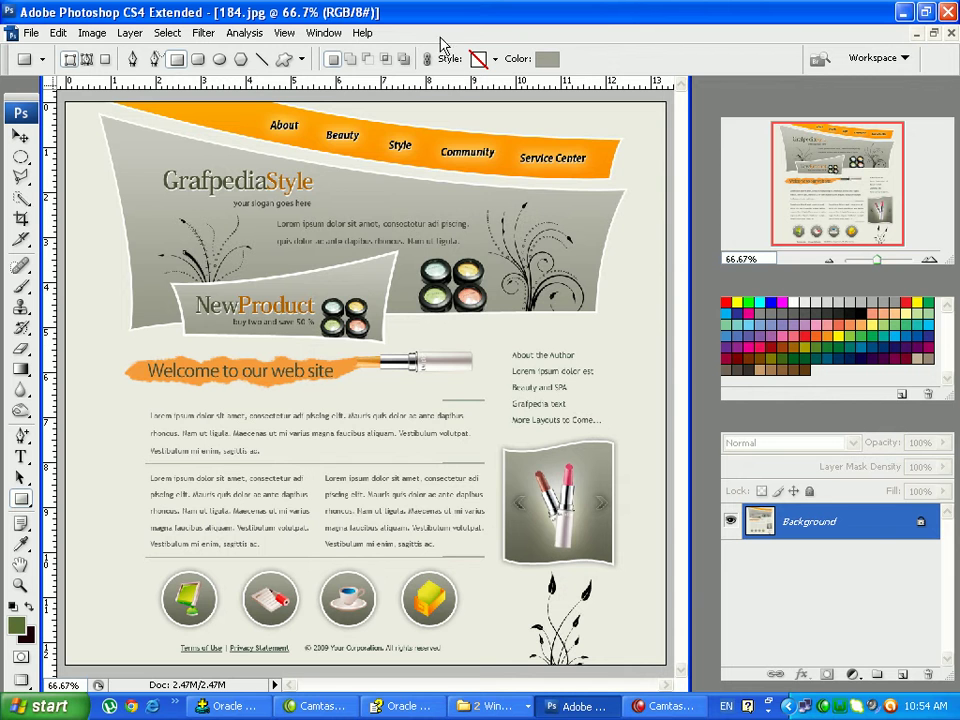
click(326, 34)
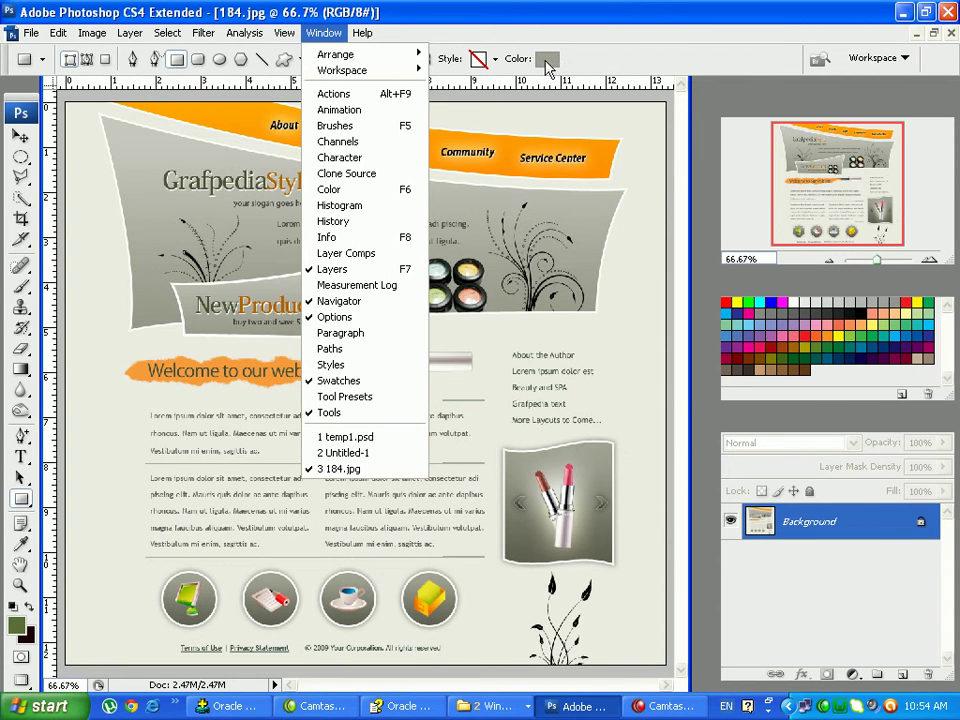
click(546, 61)
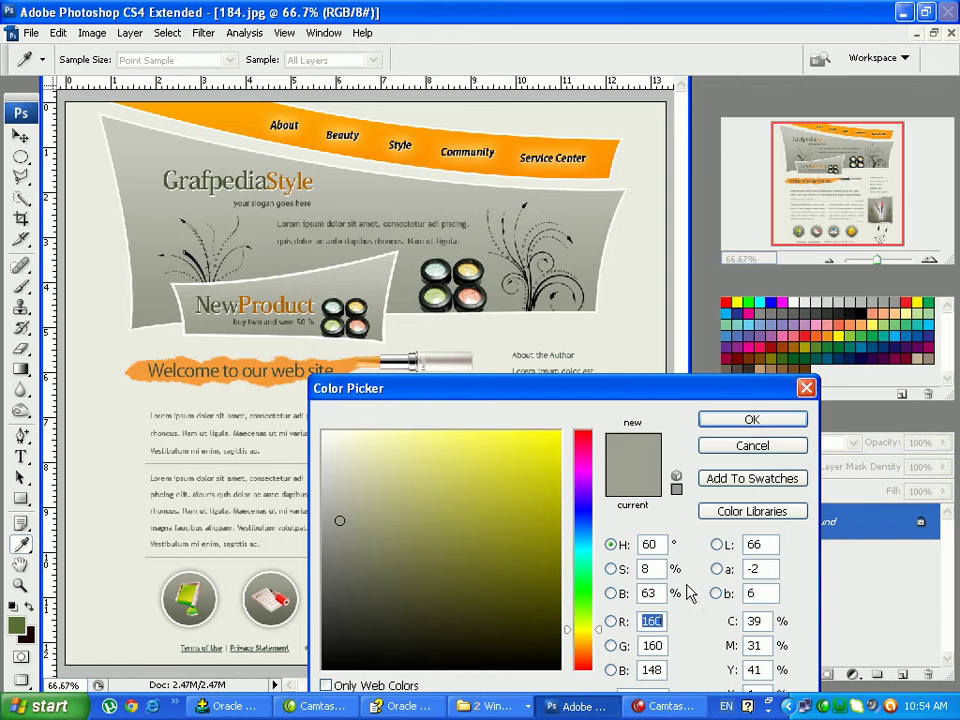
drag(676, 388, 743, 267)
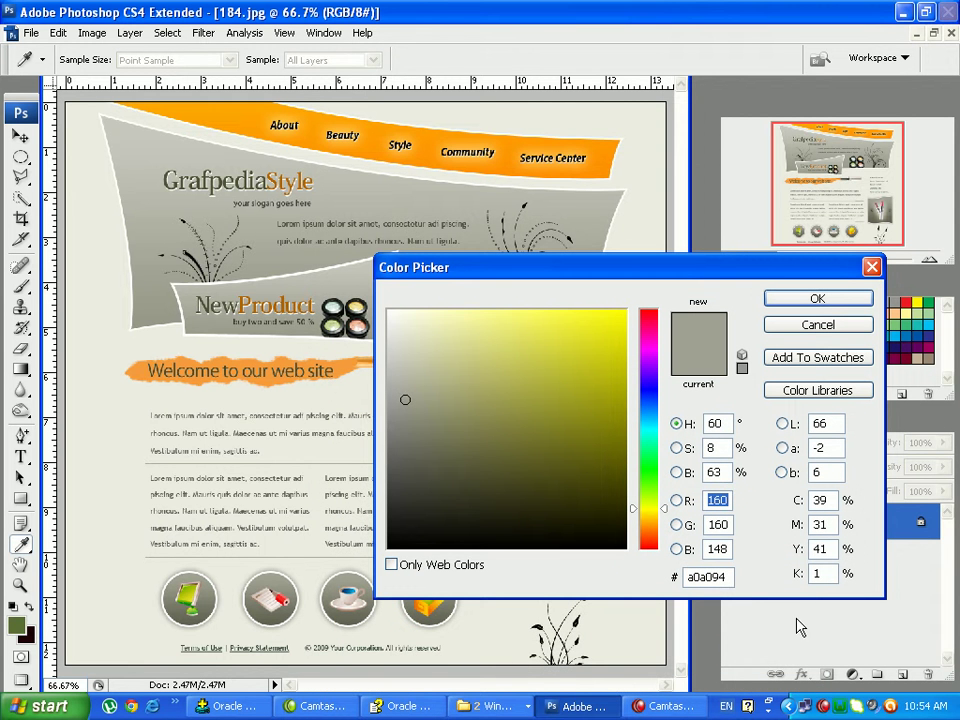
click(727, 578)
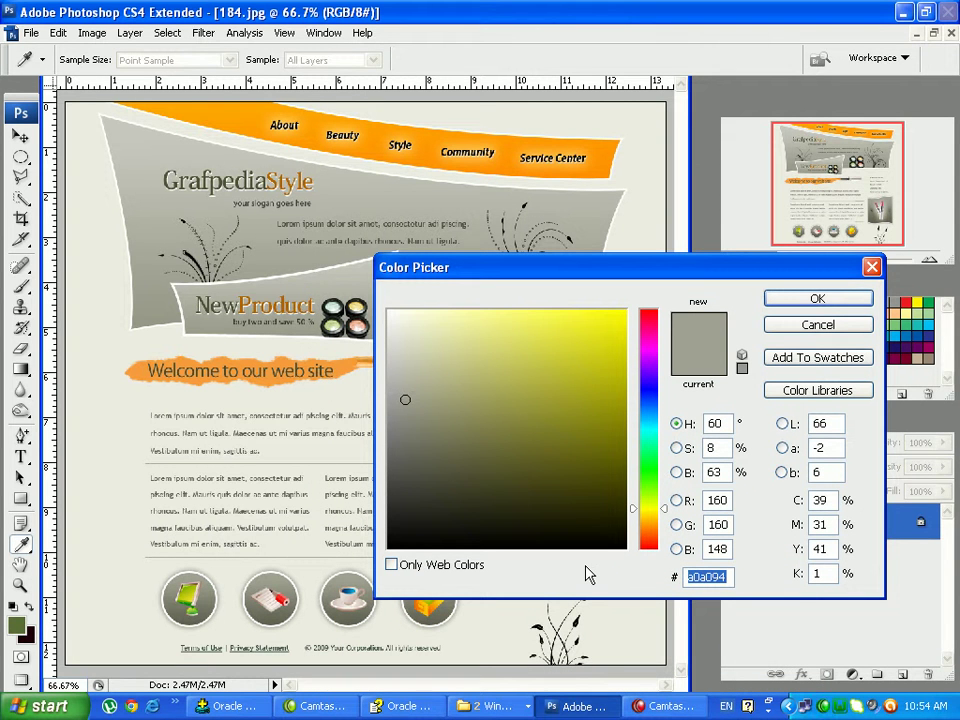
click(842, 328)
Return to Untitled-1, confirm #a0a094 as the colour, and fill the green panel shape with it using the Paint Bucket
click(338, 40)
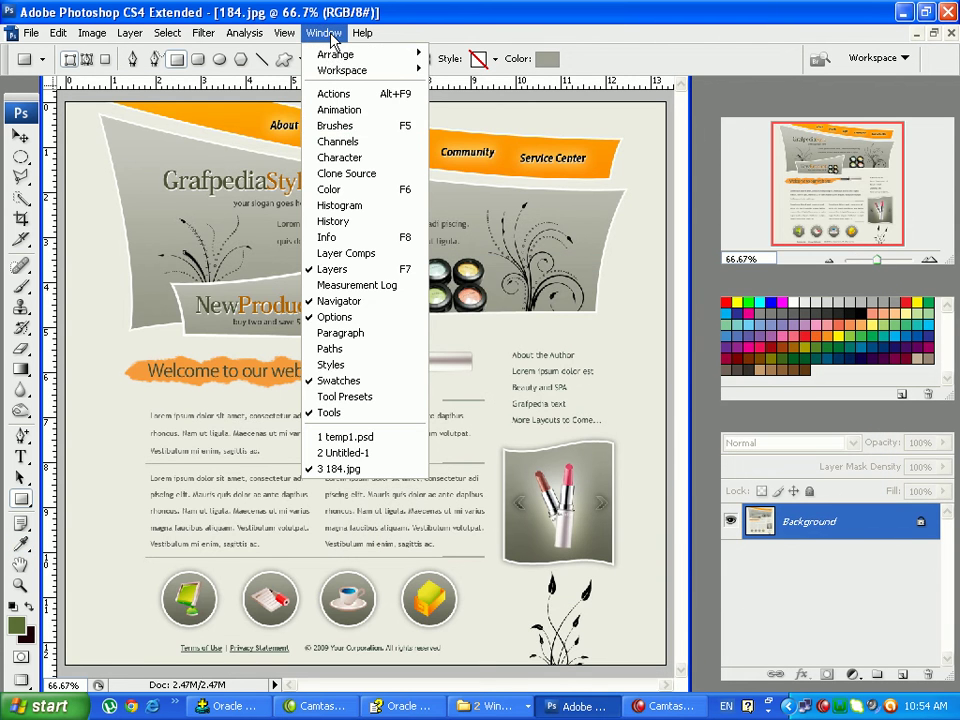
click(352, 452)
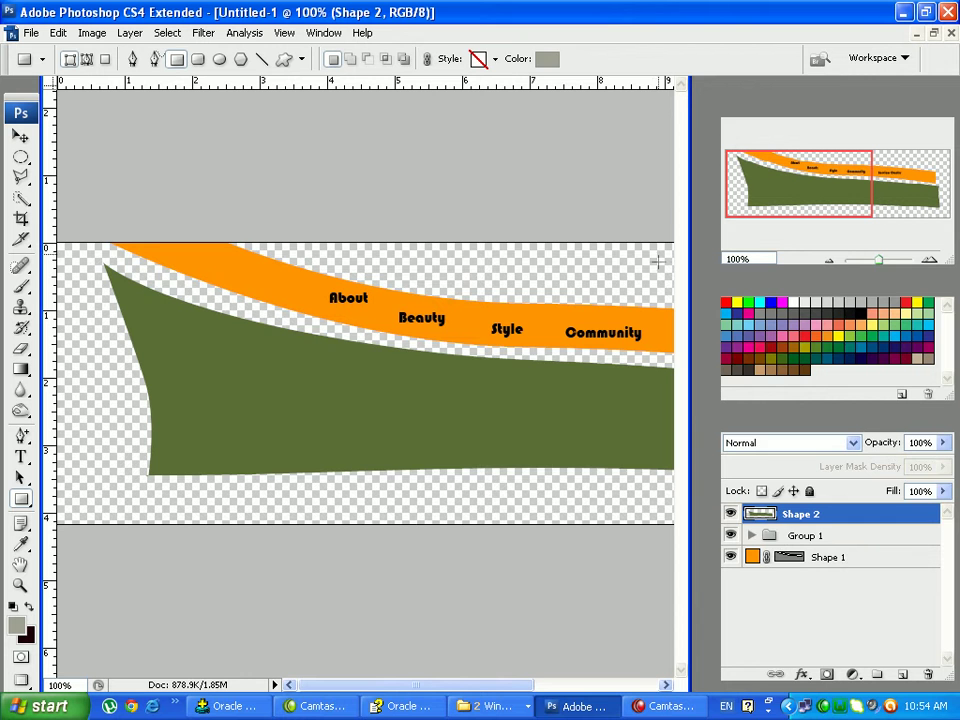
click(547, 58)
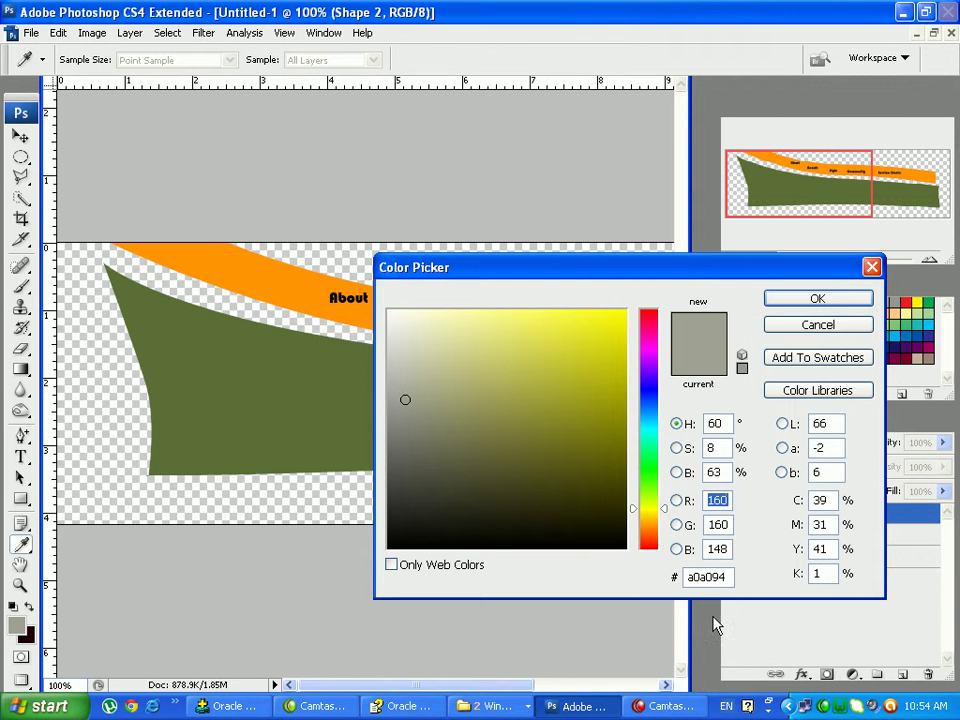
drag(730, 577, 662, 582)
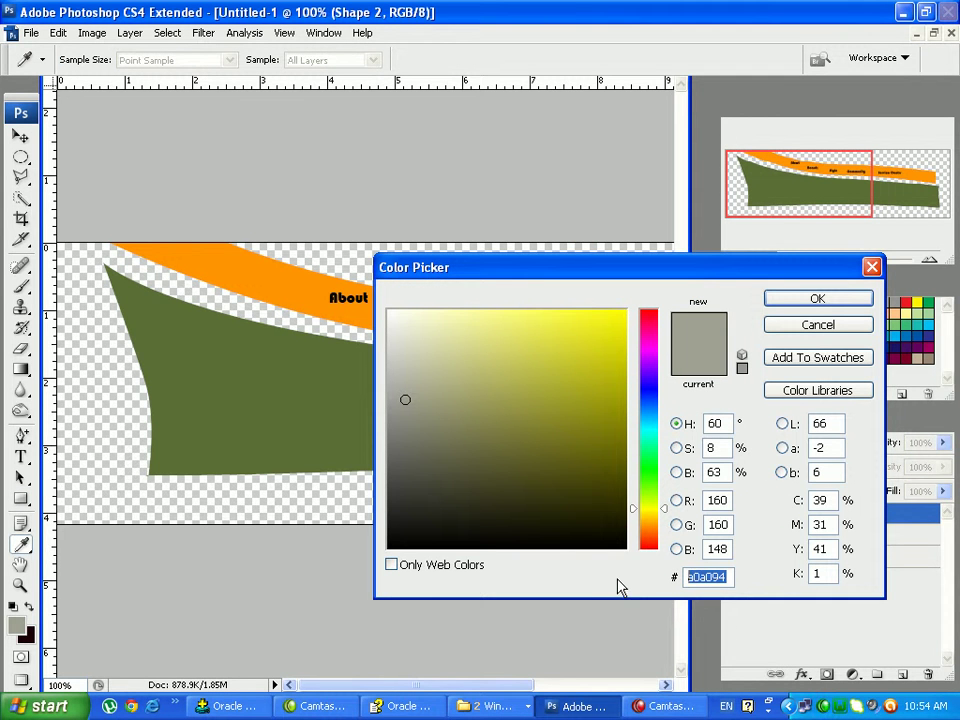
key(End)
click(826, 303)
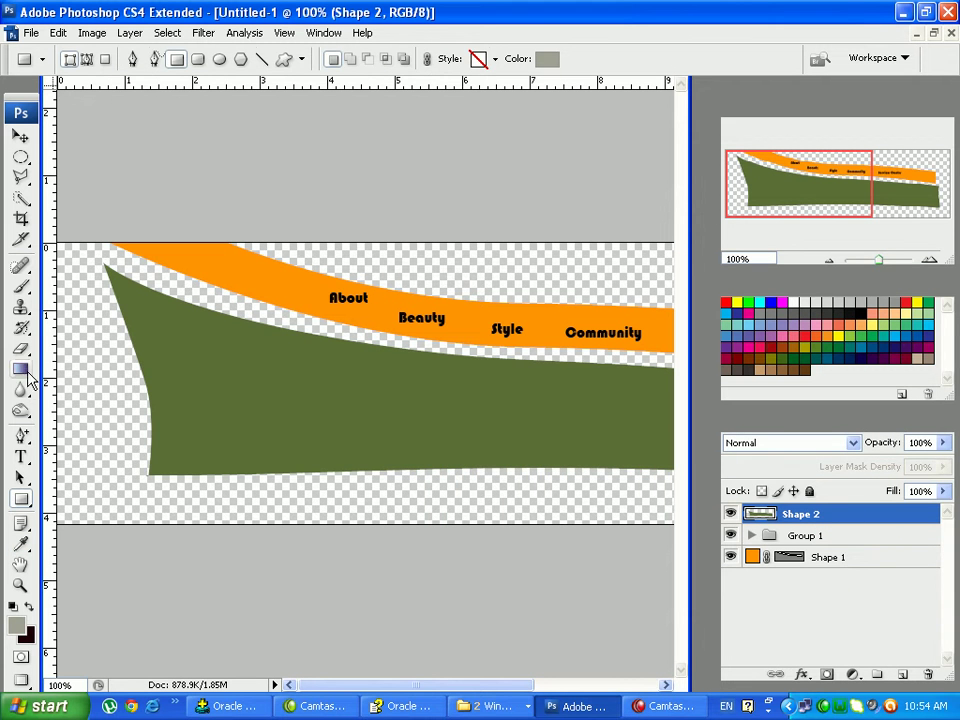
drag(20, 368, 60, 388)
click(236, 392)
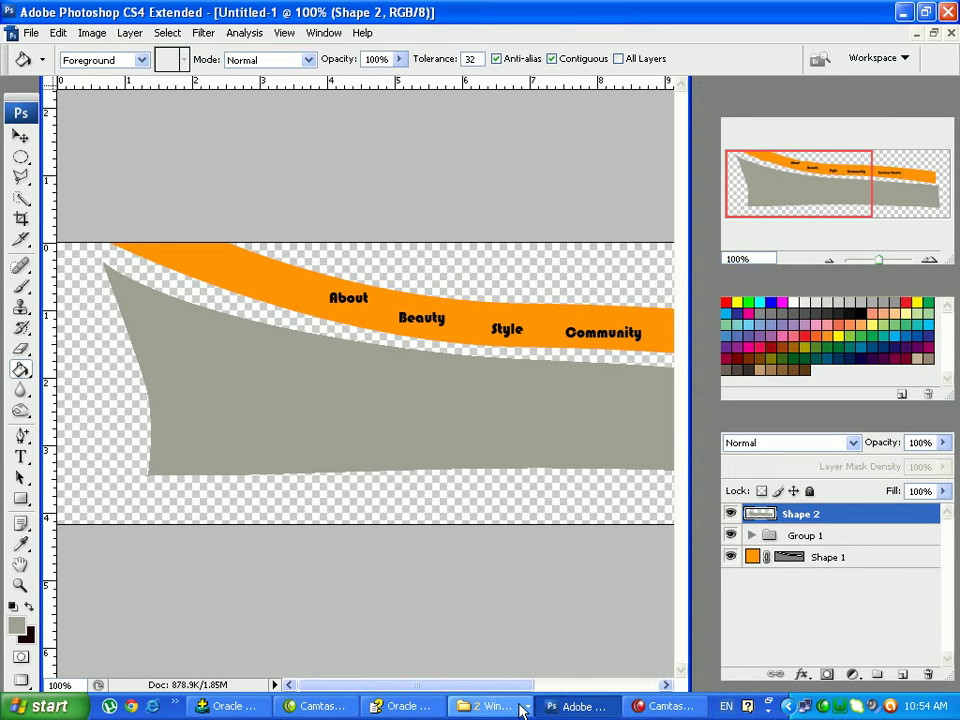
Compare the recoloured panel with the reference layout in Windows Picture and Fax Viewer, returning to Photoshop
click(465, 708)
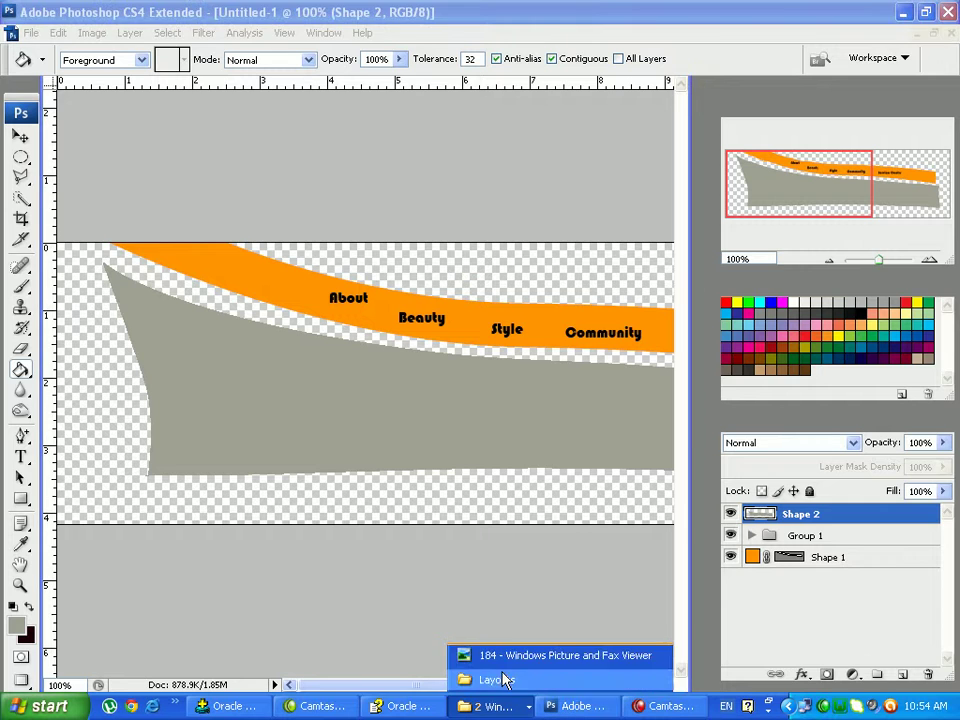
click(507, 656)
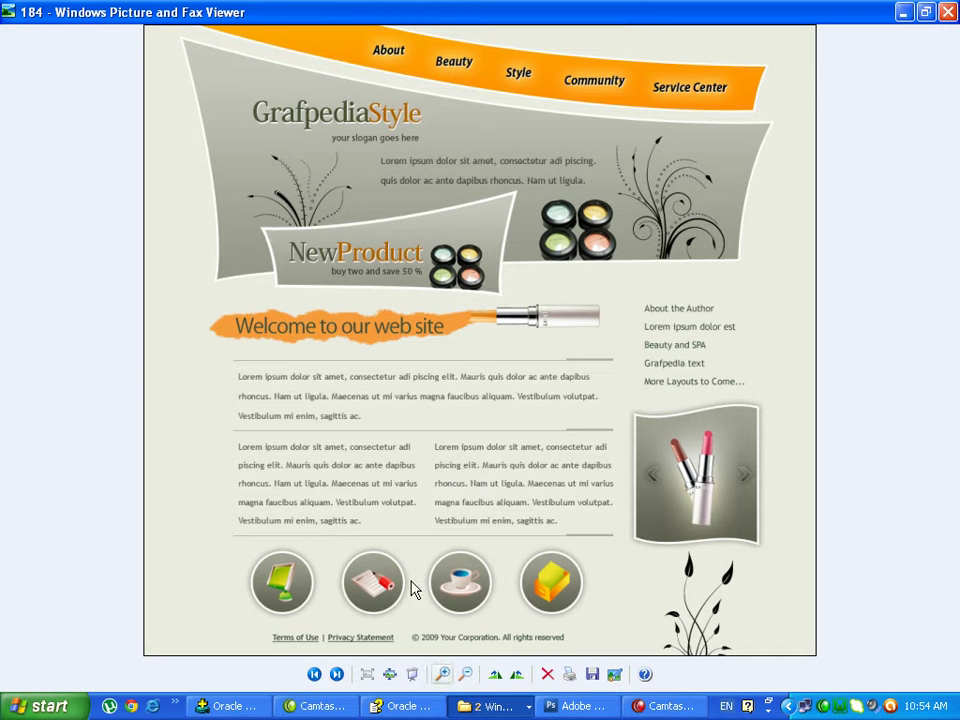
click(571, 712)
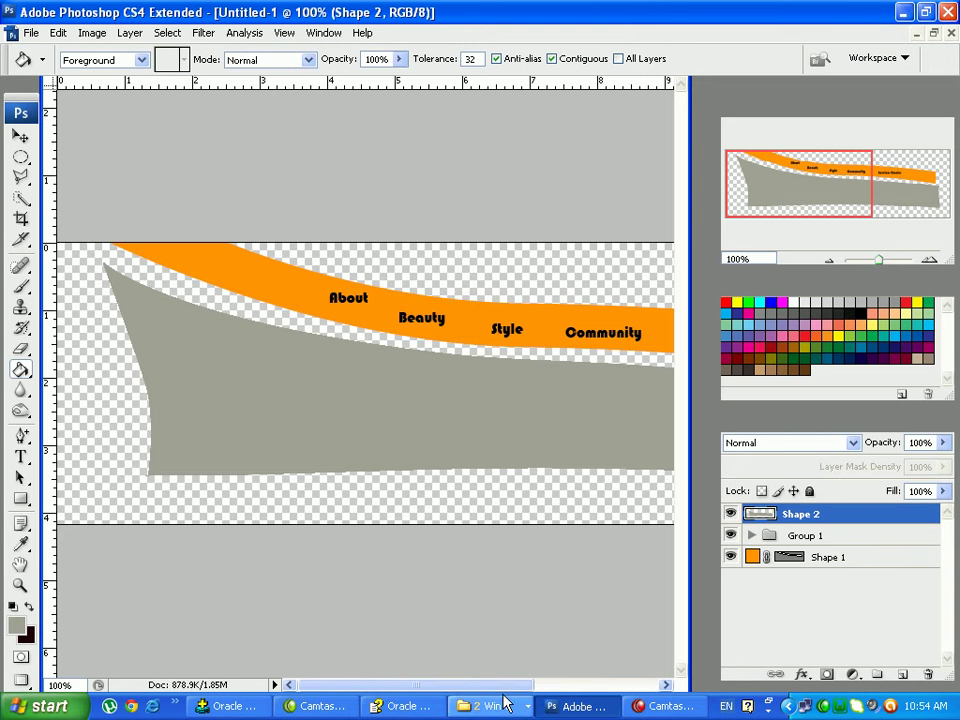
Try to add anchor points along the grey panel's lower edge near its right end
drag(504, 688, 639, 671)
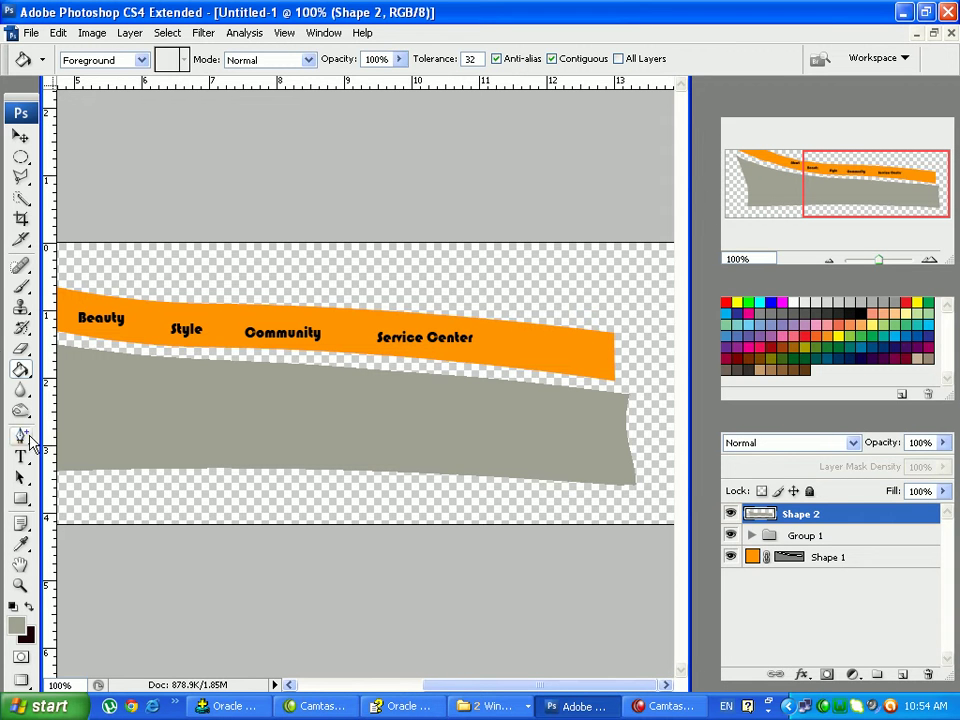
click(23, 441)
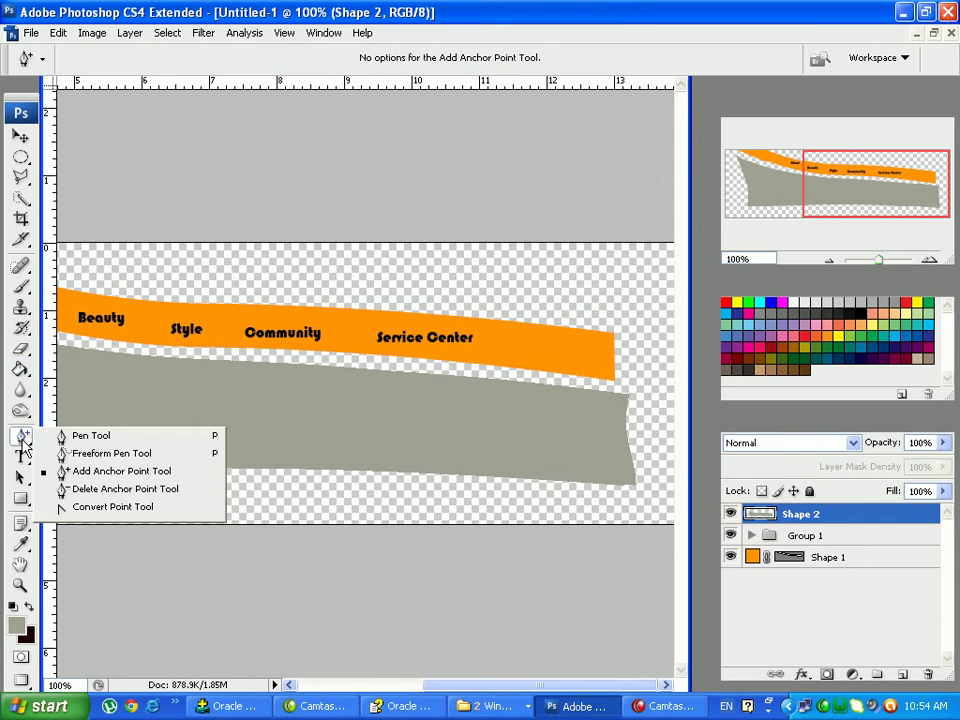
click(82, 472)
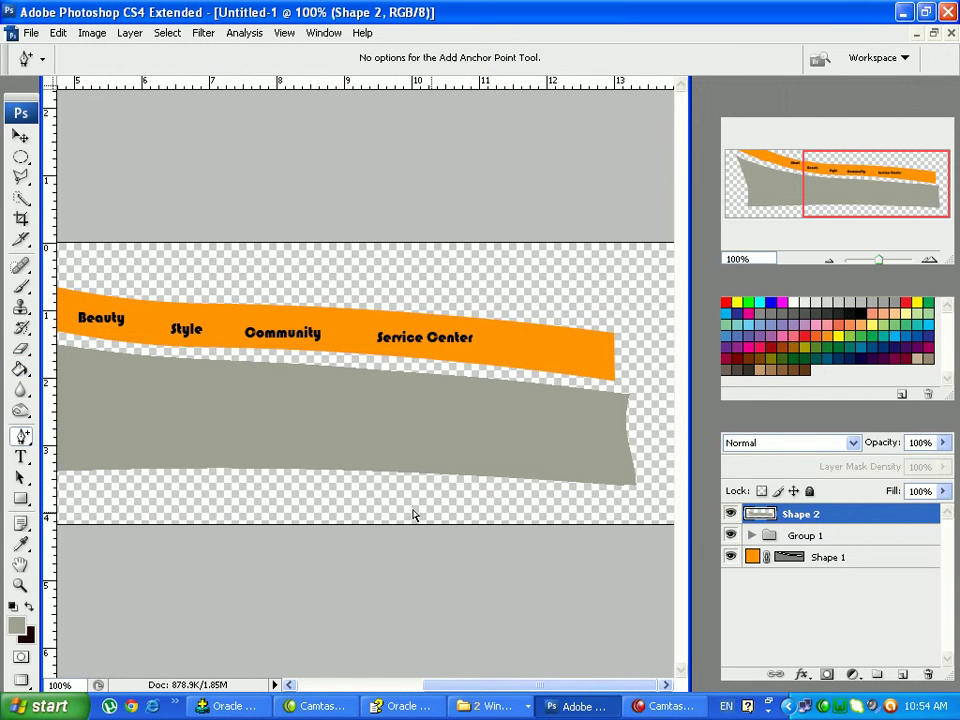
click(599, 486)
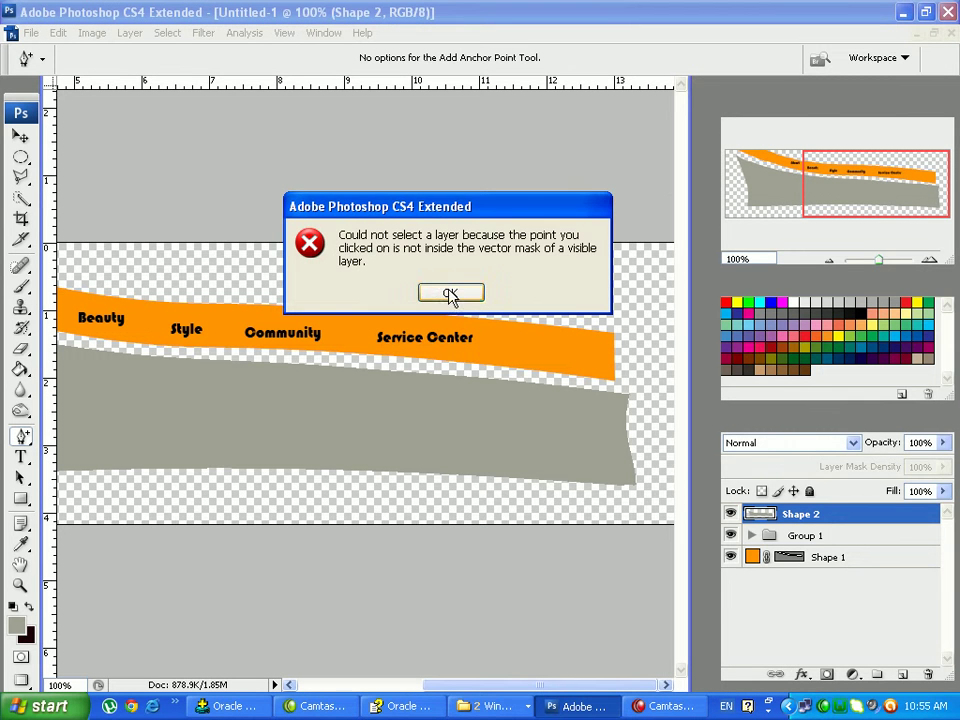
click(450, 294)
click(550, 487)
click(452, 292)
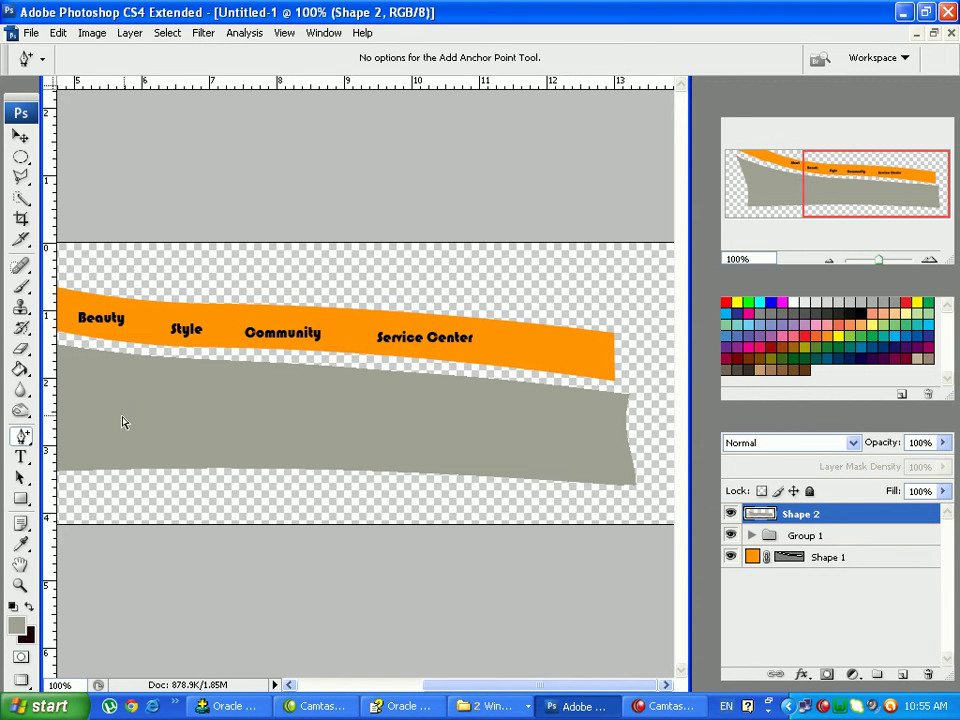
click(21, 457)
click(21, 436)
click(519, 484)
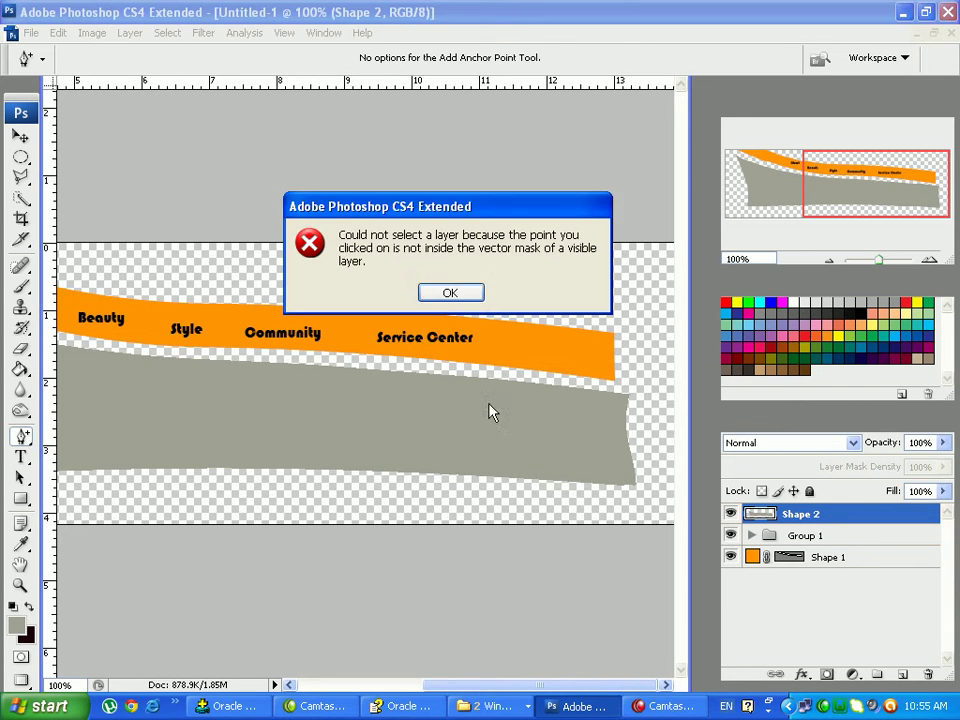
click(464, 299)
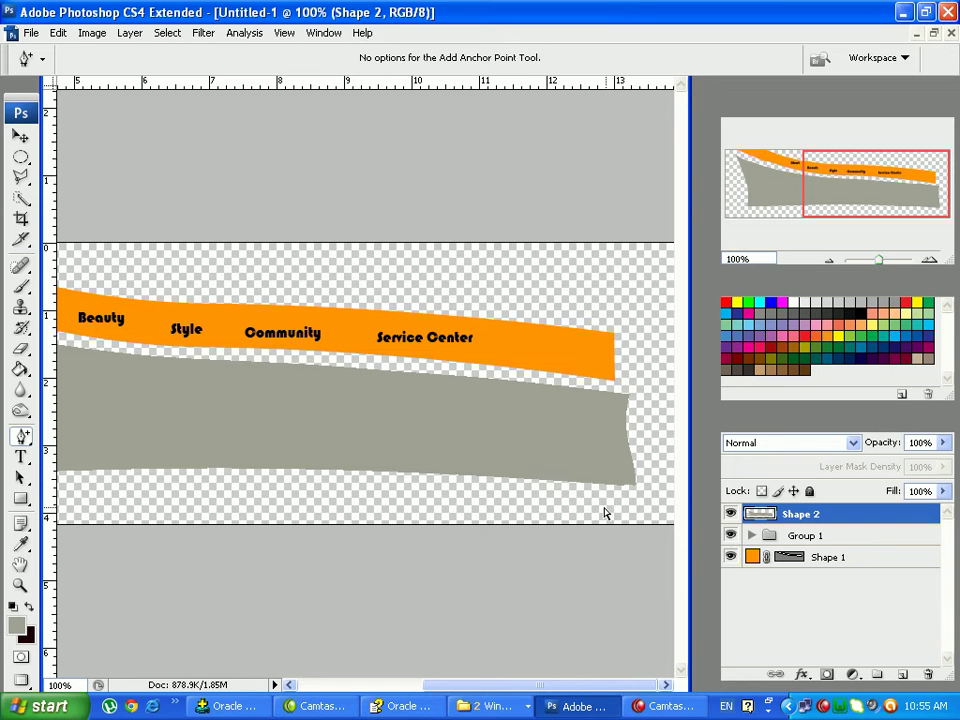
click(536, 482)
click(450, 293)
Draw a closed Pen path around the grey panel's right end, curving inward from the upper corner to the lower edge
click(24, 440)
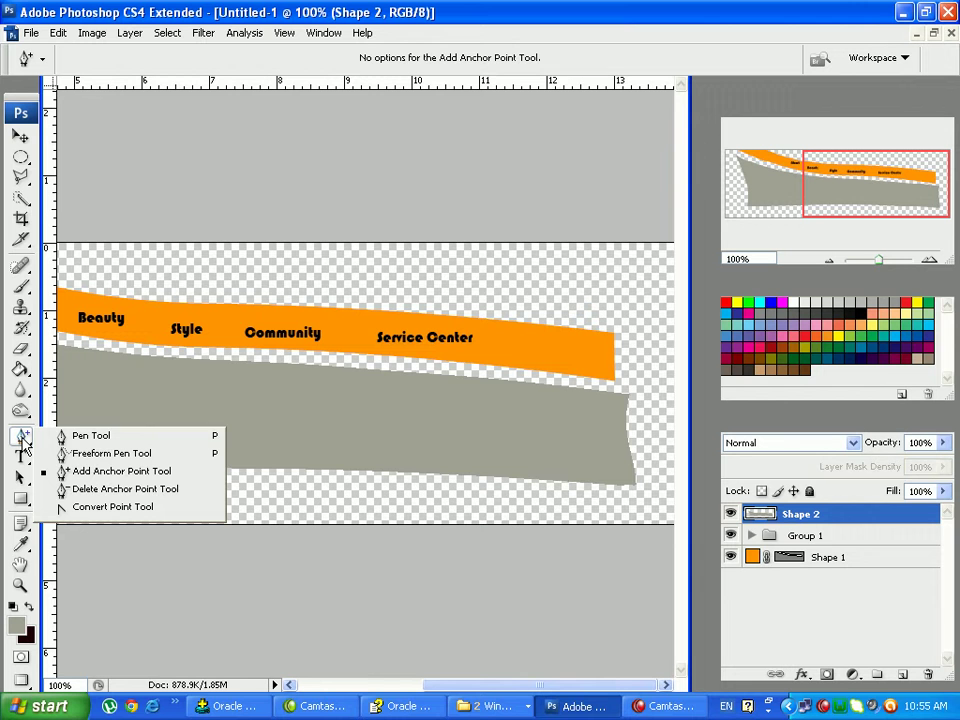
click(88, 437)
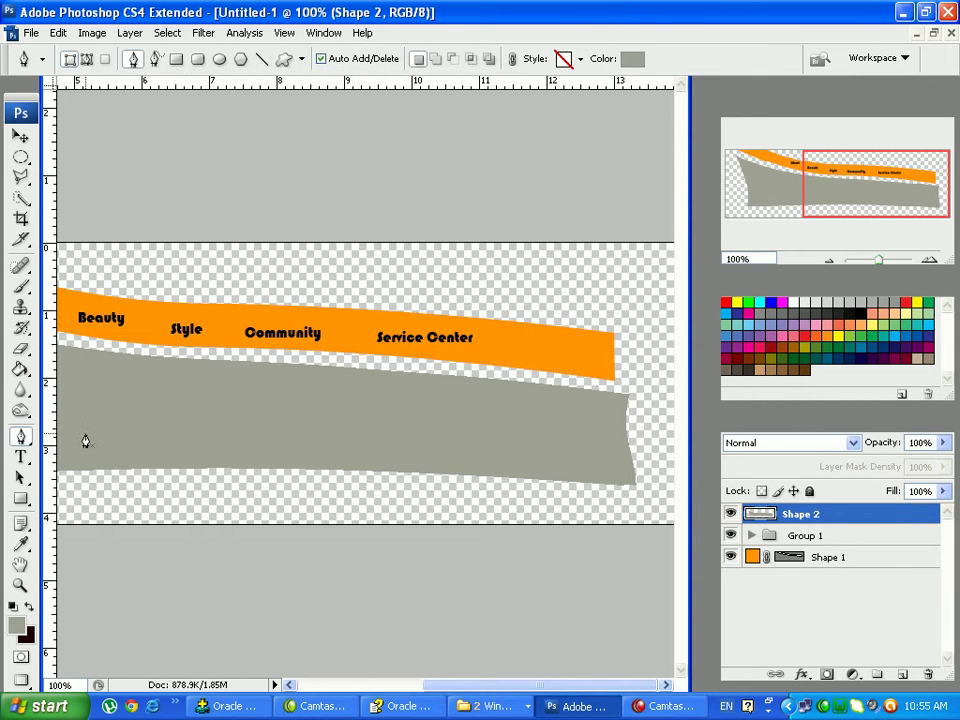
click(628, 396)
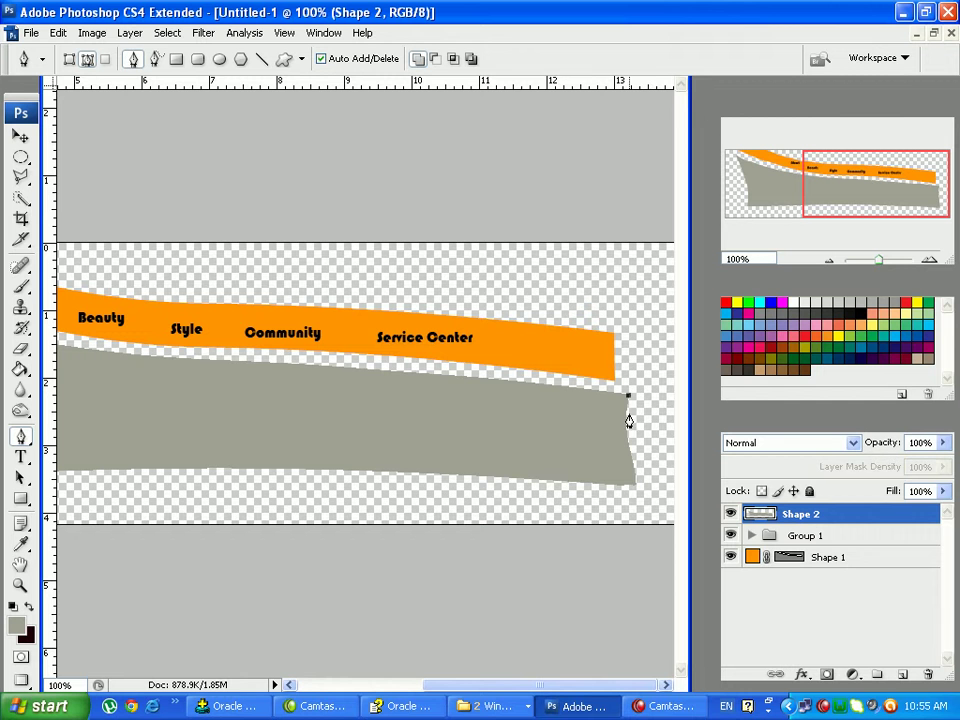
click(619, 485)
drag(619, 485, 639, 517)
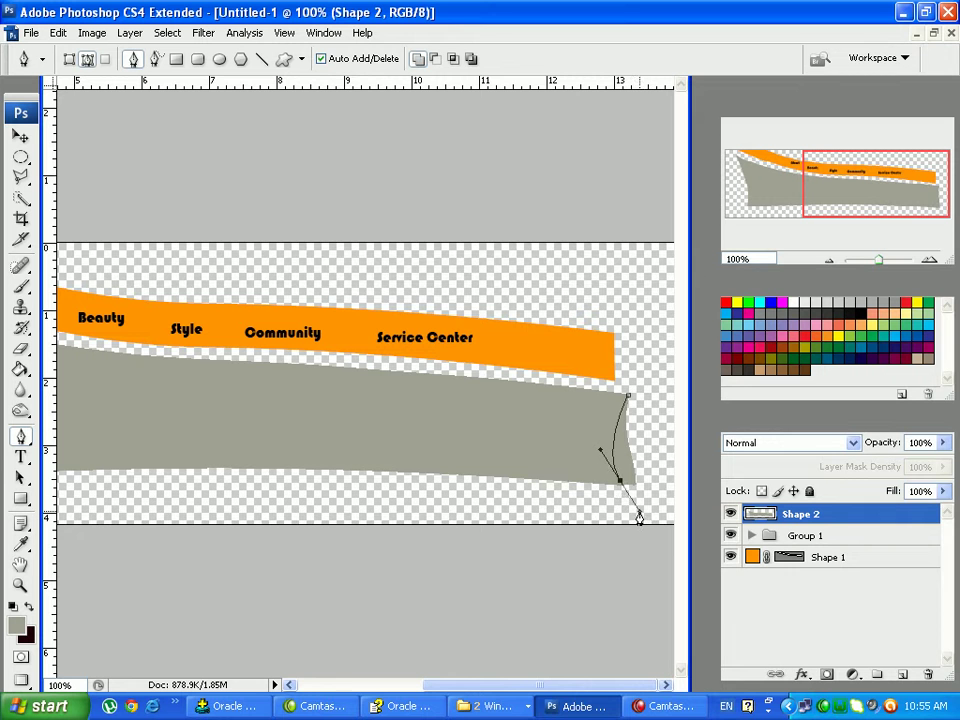
click(628, 401)
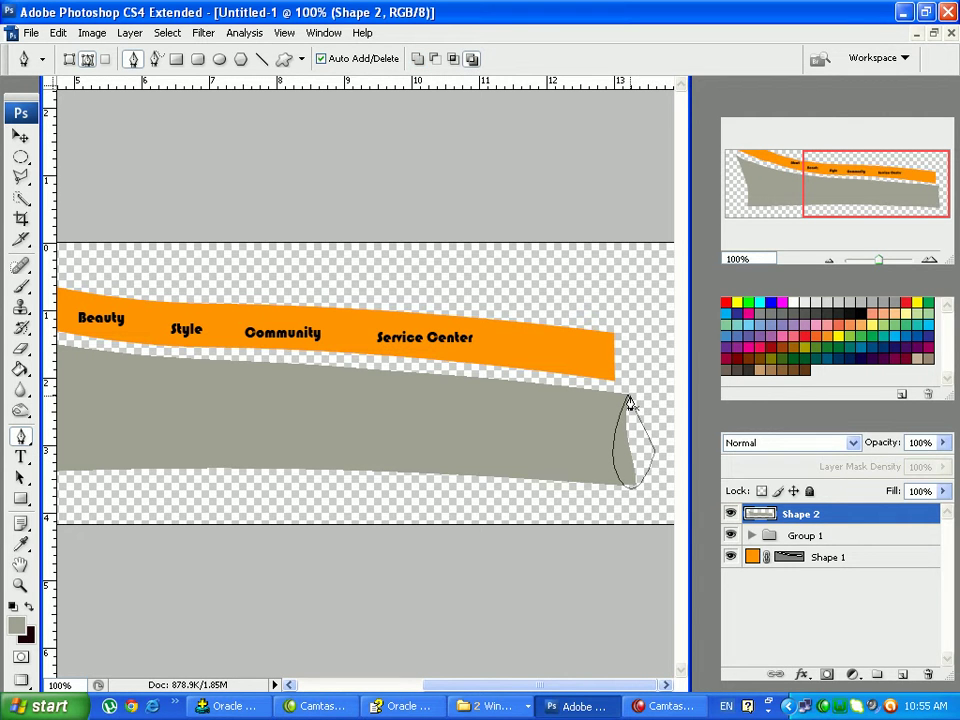
Turn the path into a new selection with 0 pixels feather, delete the grey inside it and deselect
right_click(631, 470)
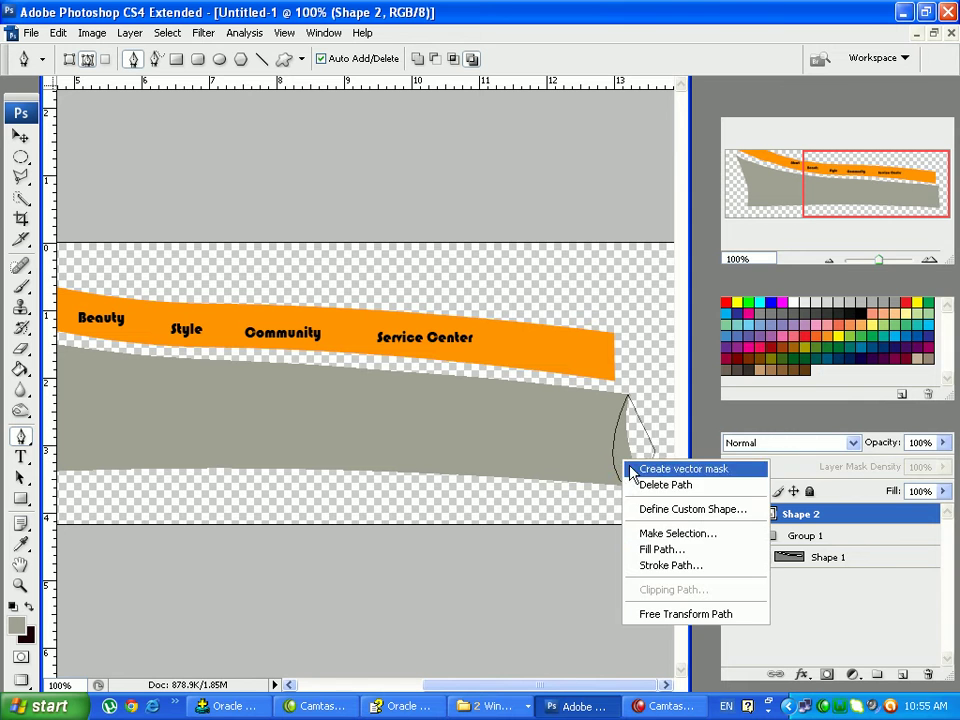
click(669, 533)
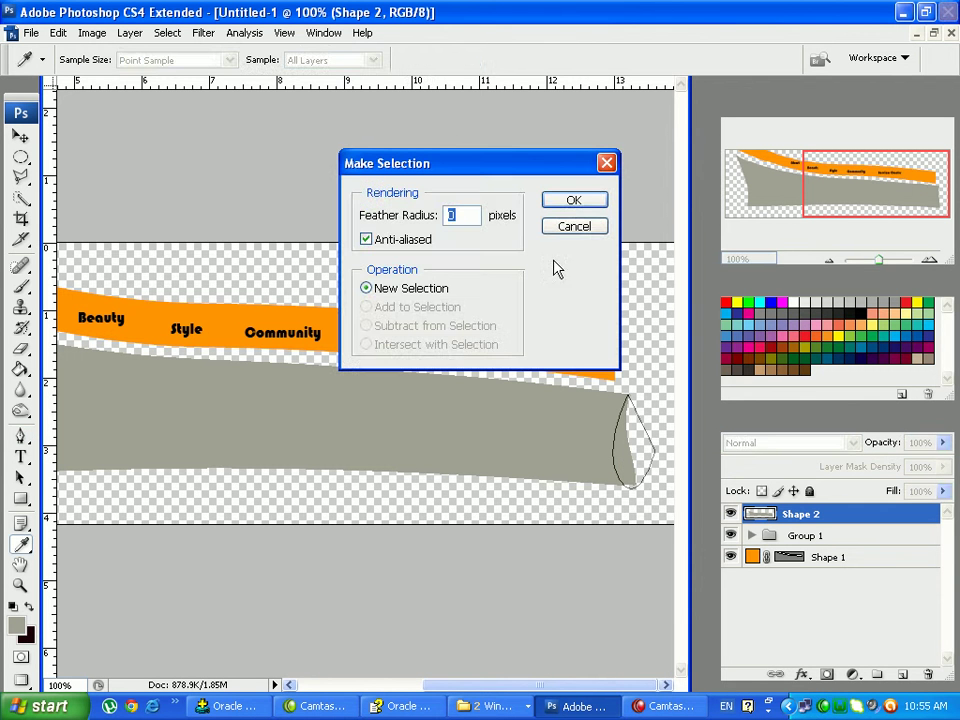
click(574, 201)
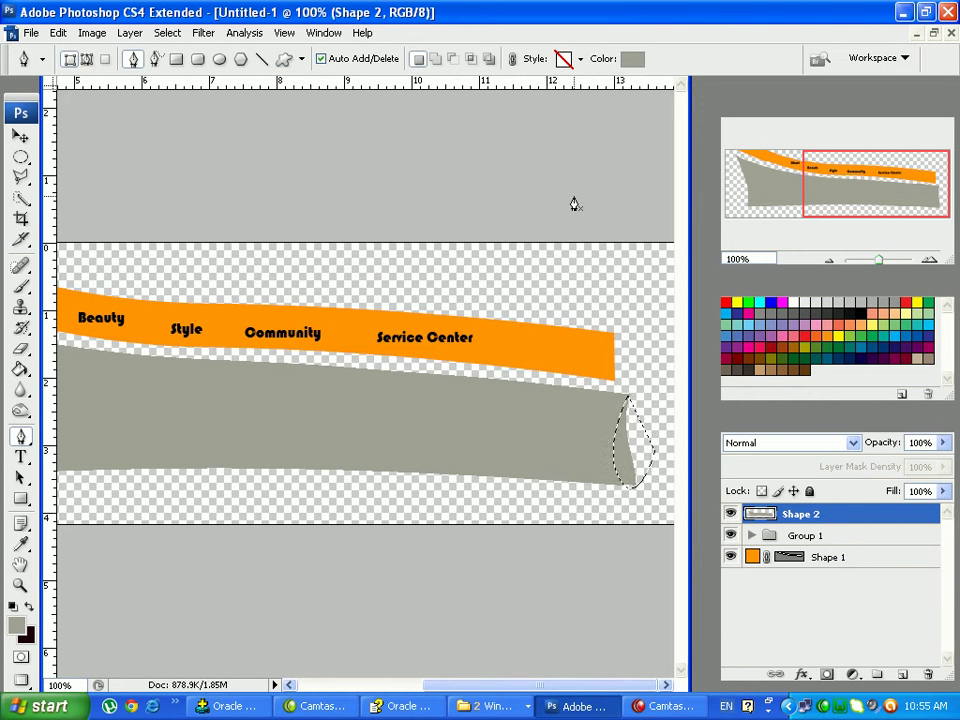
key(Delete)
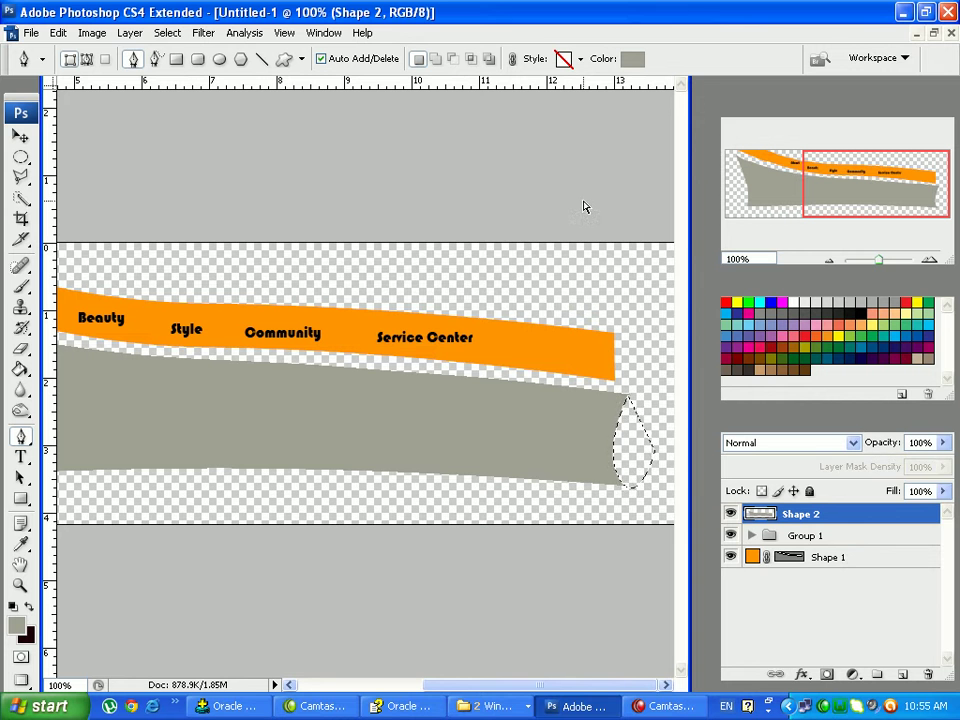
key(ctrl+d)
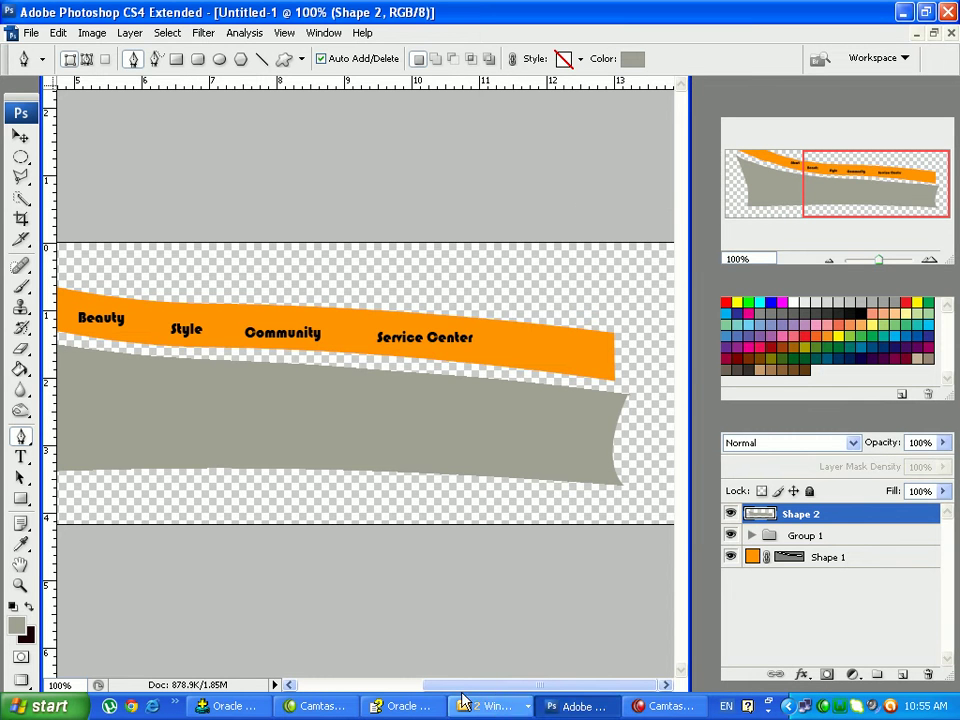
Check the panel's right edge in the reference layout, and draw a closed Pen path in Photoshop that cuts further into the lower corner
click(490, 706)
click(540, 655)
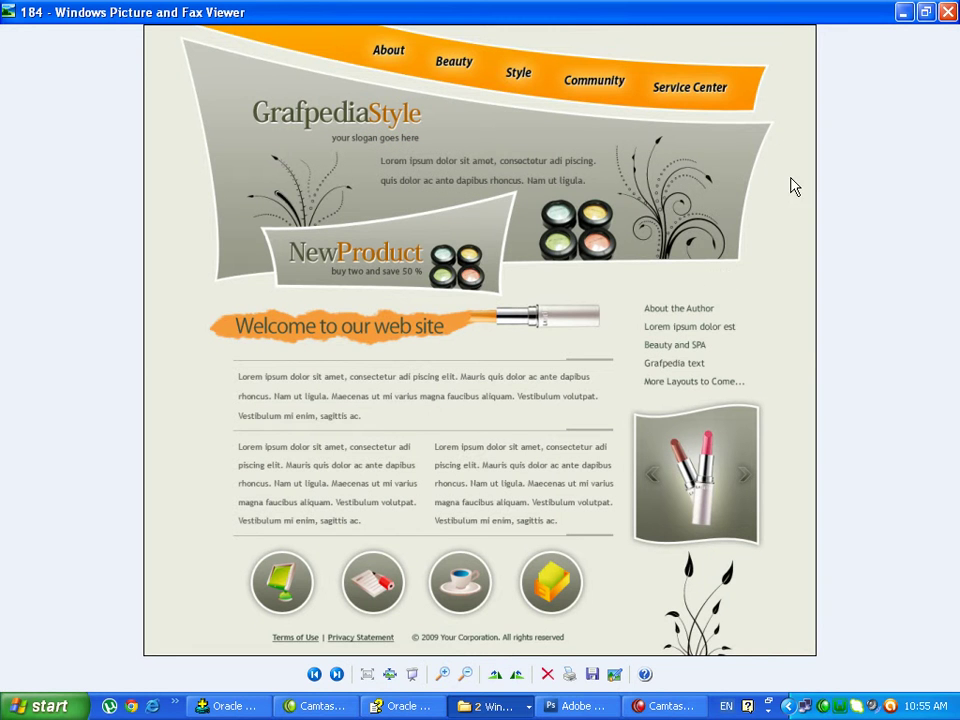
click(582, 706)
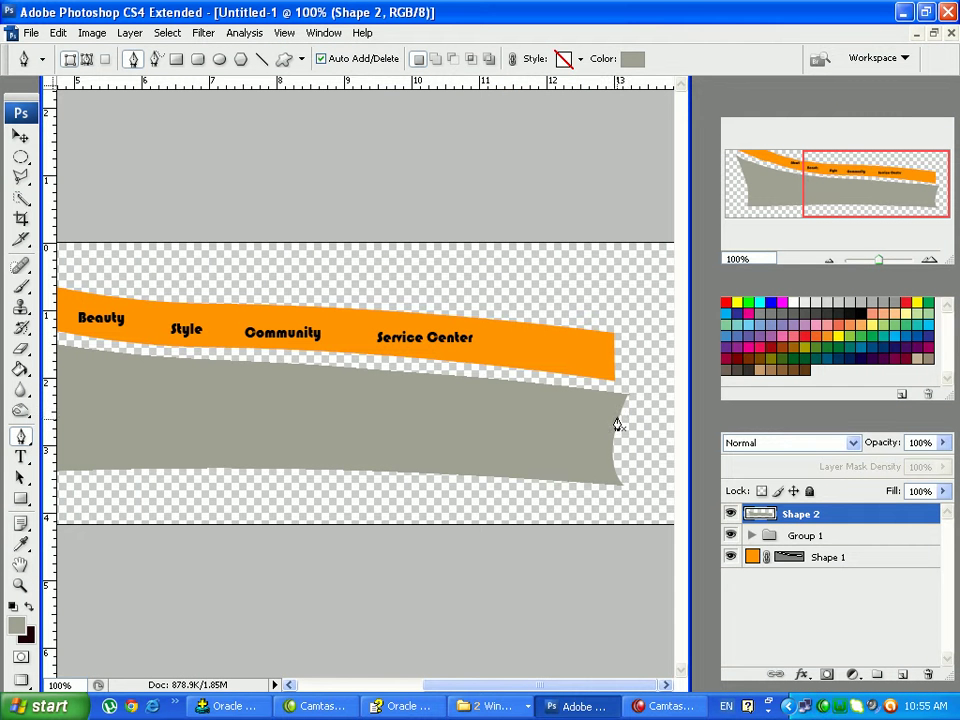
click(628, 398)
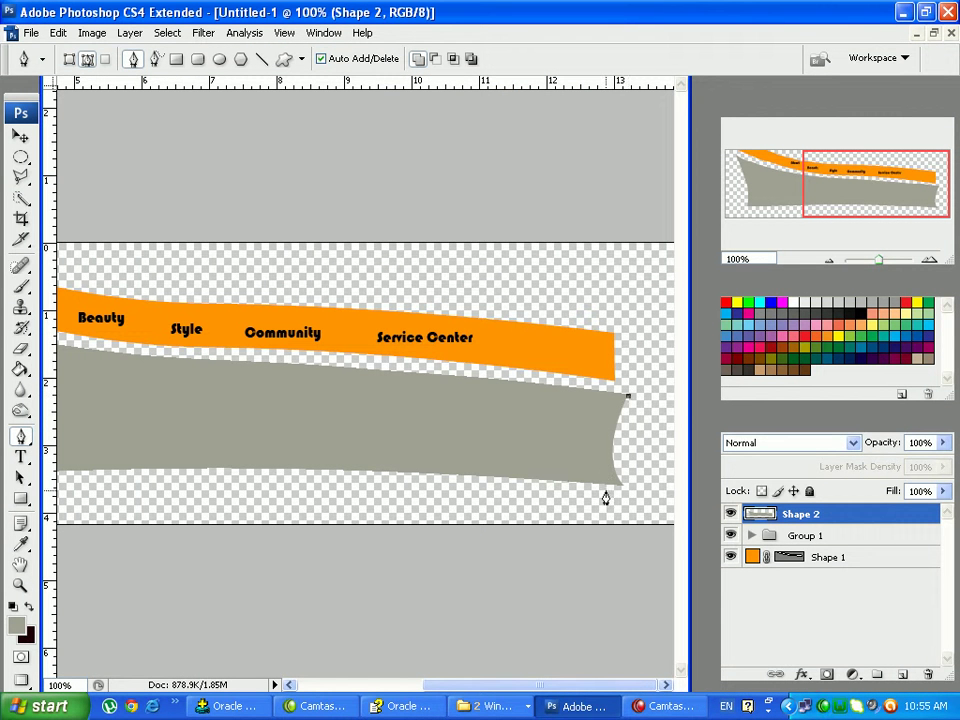
drag(605, 487, 615, 511)
click(651, 478)
click(630, 400)
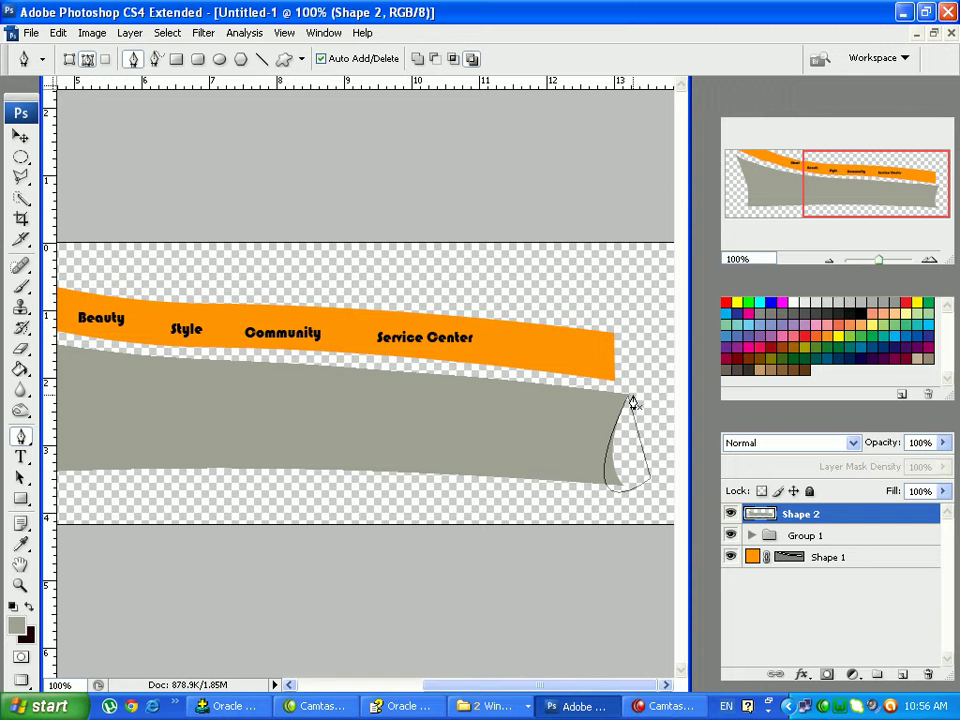
Convert the path to a selection with 0 pixels feather, delete the enclosed grey, compare the edge with the reference layout, and deselect
right_click(620, 465)
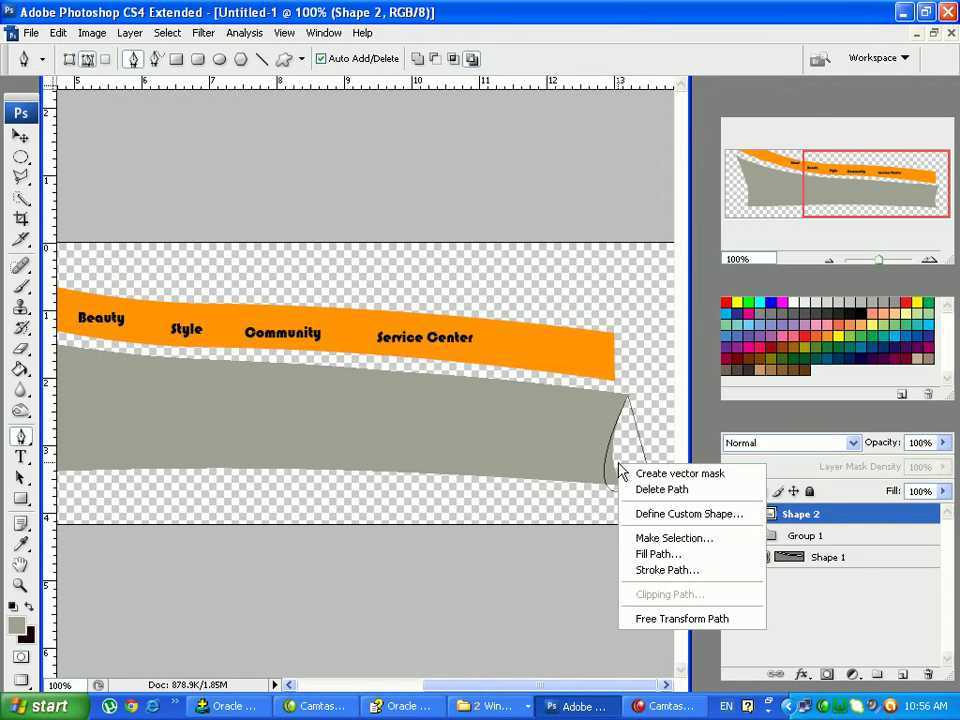
click(655, 538)
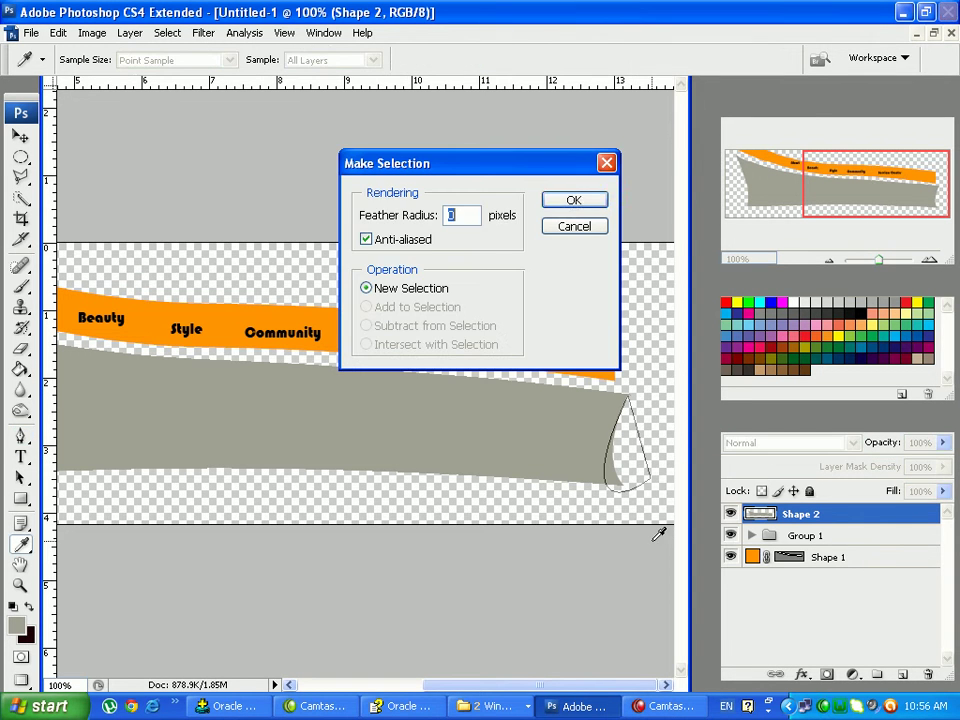
click(567, 200)
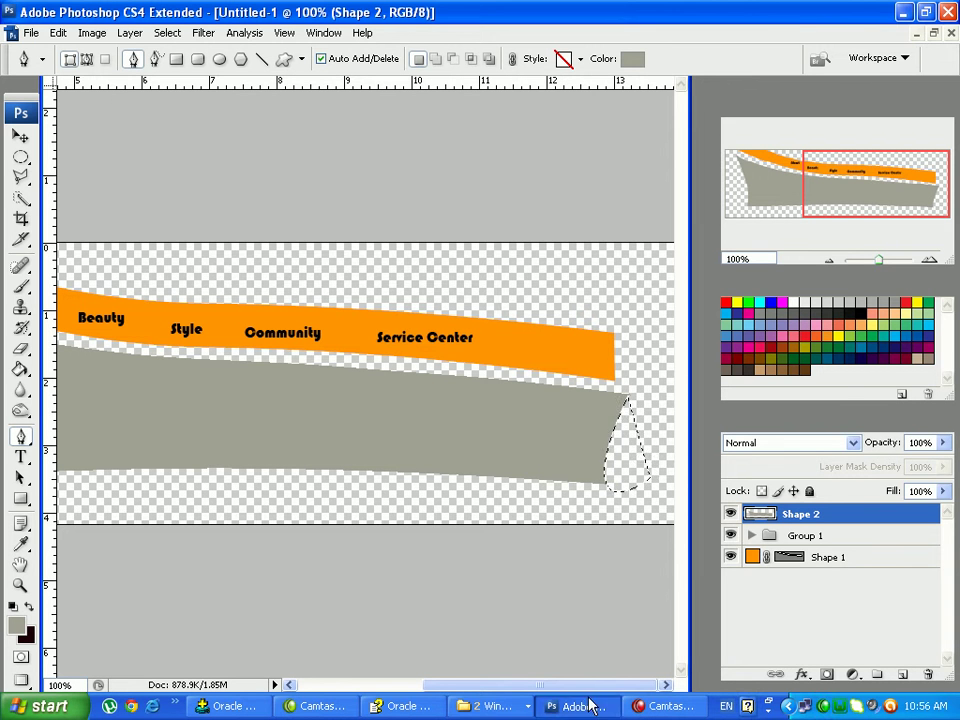
click(530, 711)
click(516, 660)
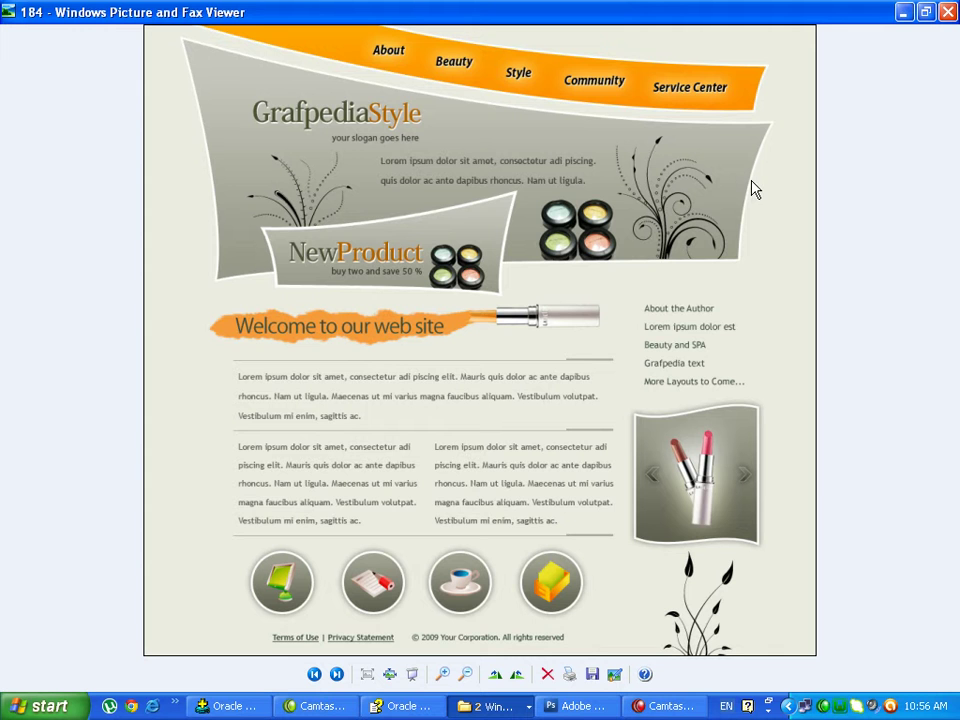
click(592, 706)
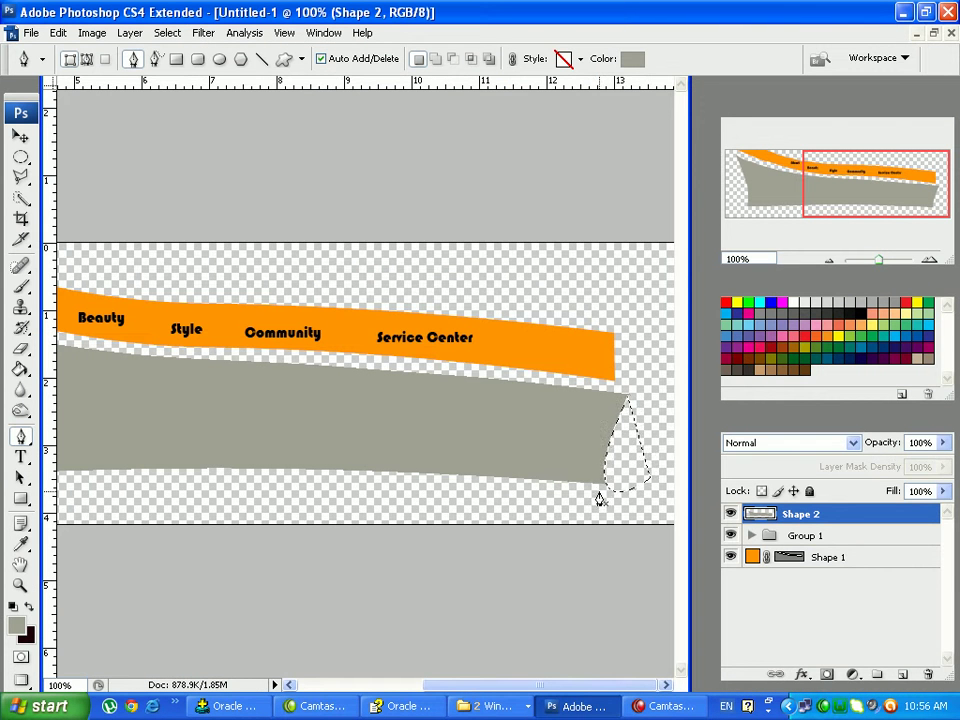
ctrl+click(608, 501)
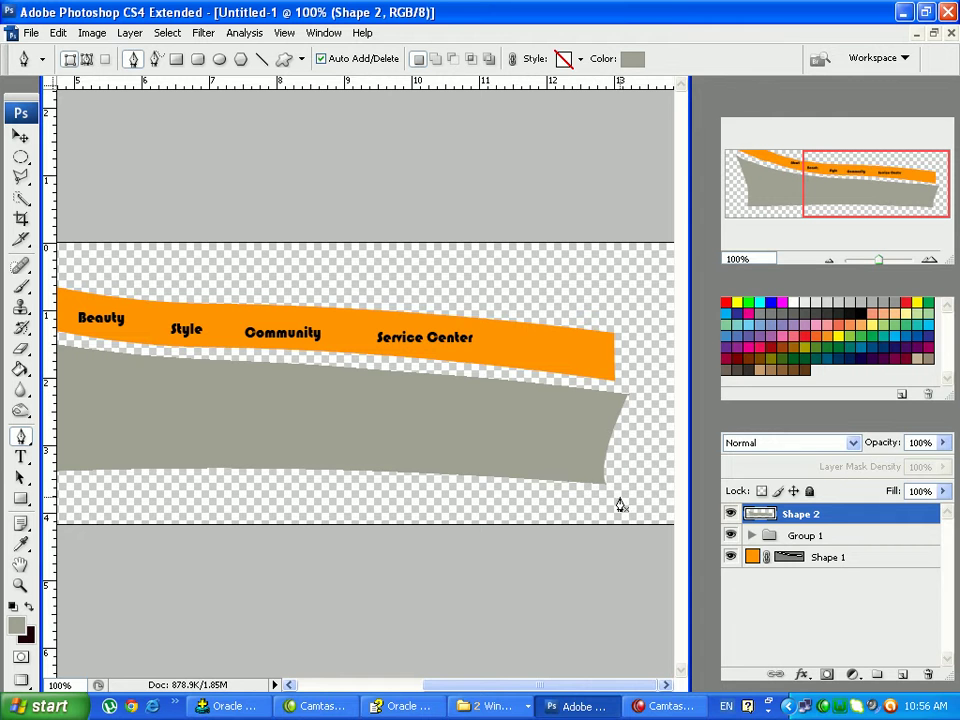
Add a new layer and move it below all the other layers, choosing the Paint Bucket tool
click(903, 675)
drag(771, 523, 775, 597)
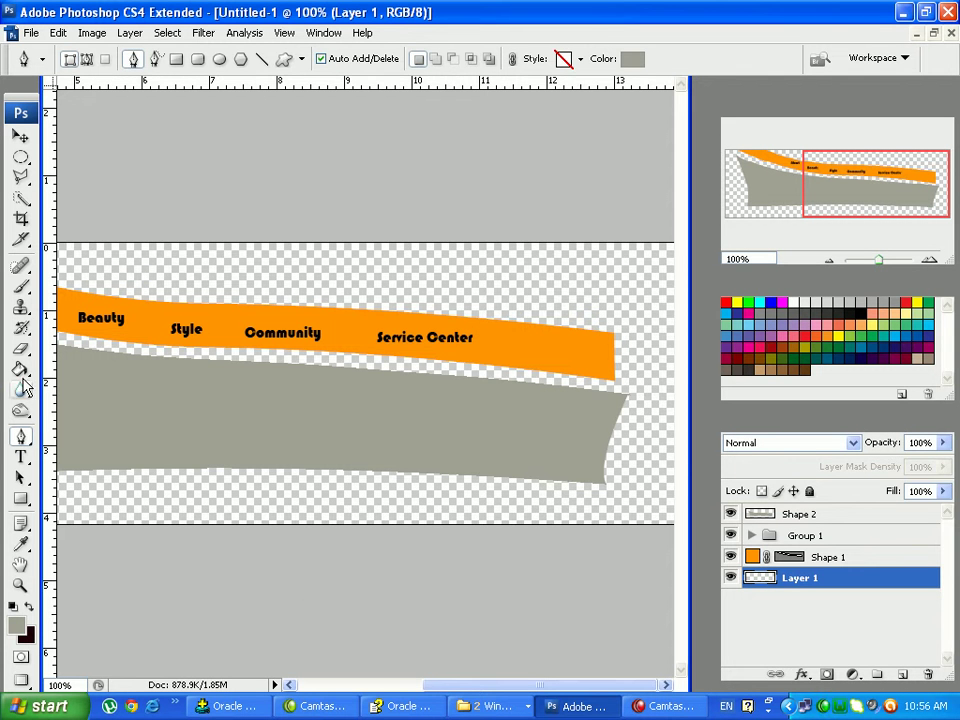
mouse_move(20, 369)
mouse_down()
mouse_move(45, 386)
mouse_move(105, 396)
mouse_up()
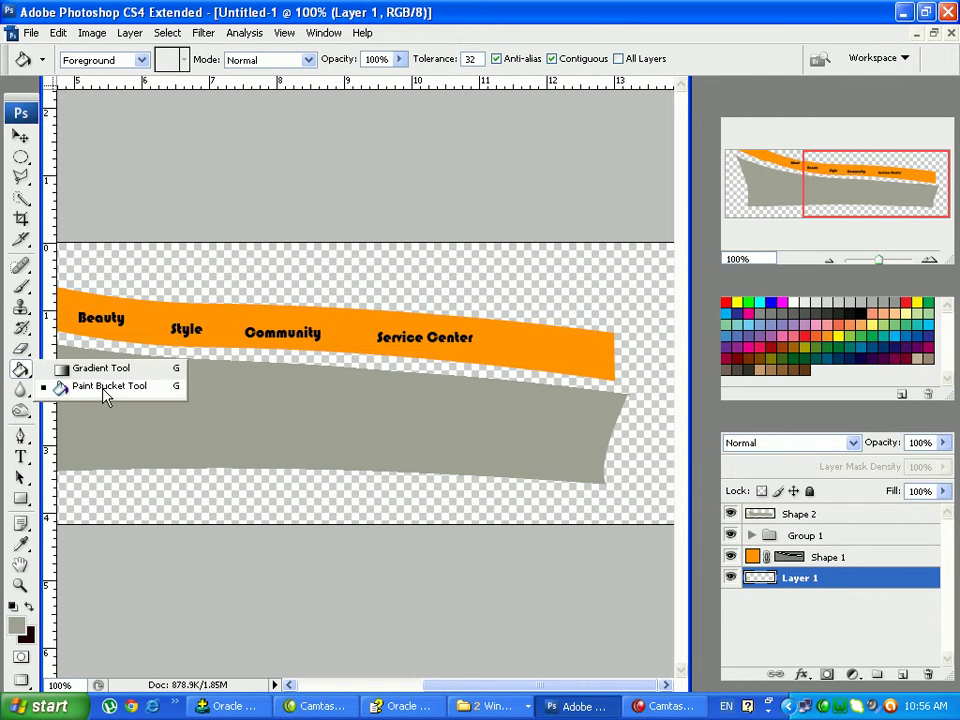
Switch to 184.jpg and sample its cream page background, #ecece2, as the Rectangle tool's colour
click(323, 33)
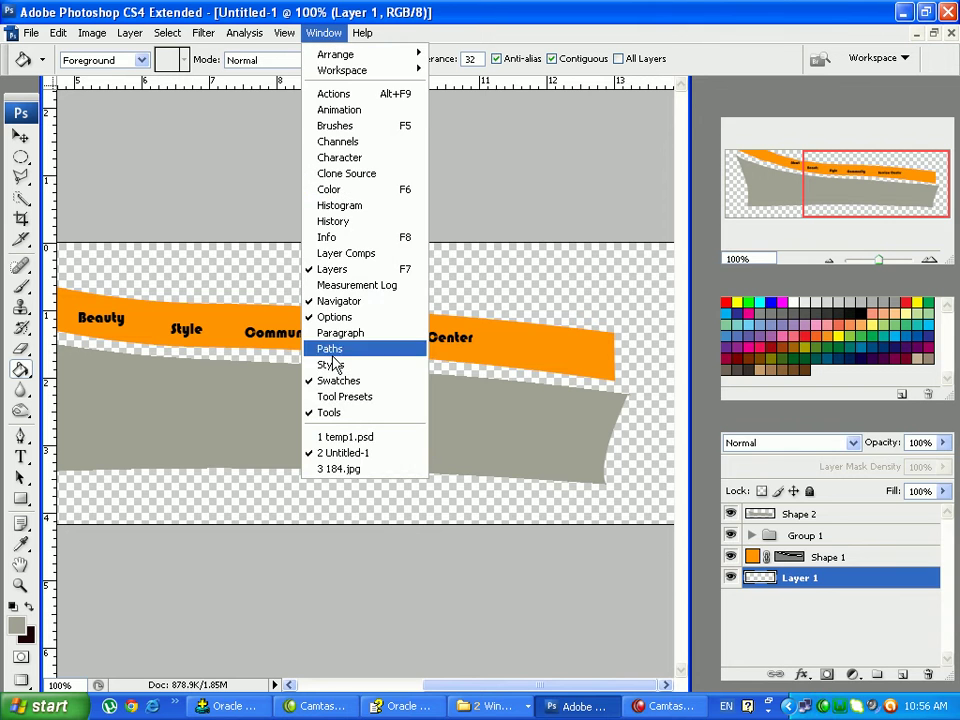
click(335, 468)
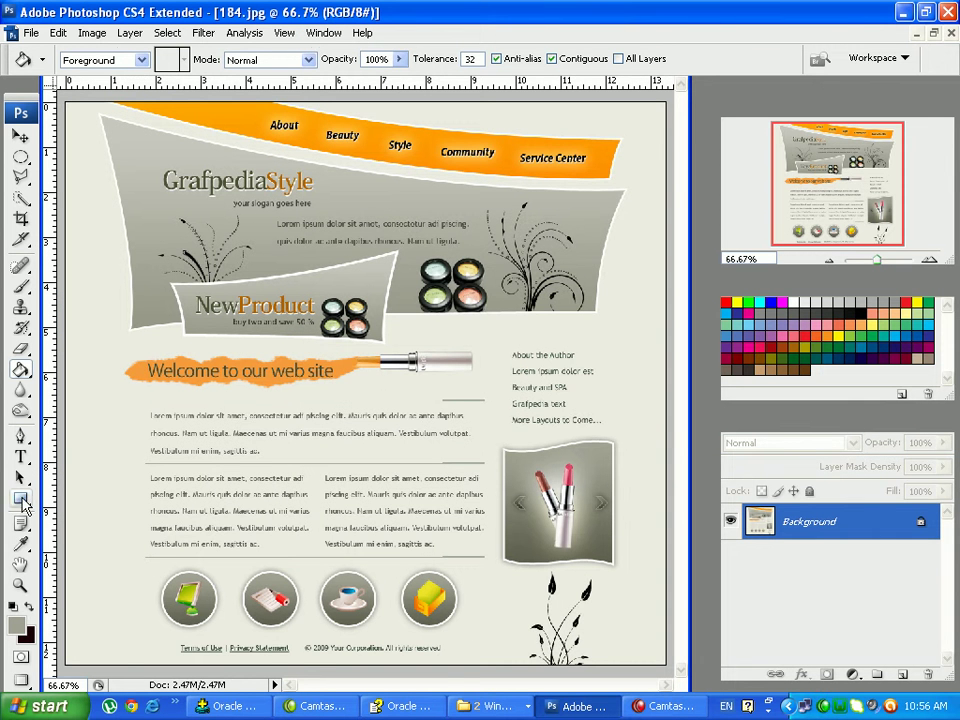
click(21, 500)
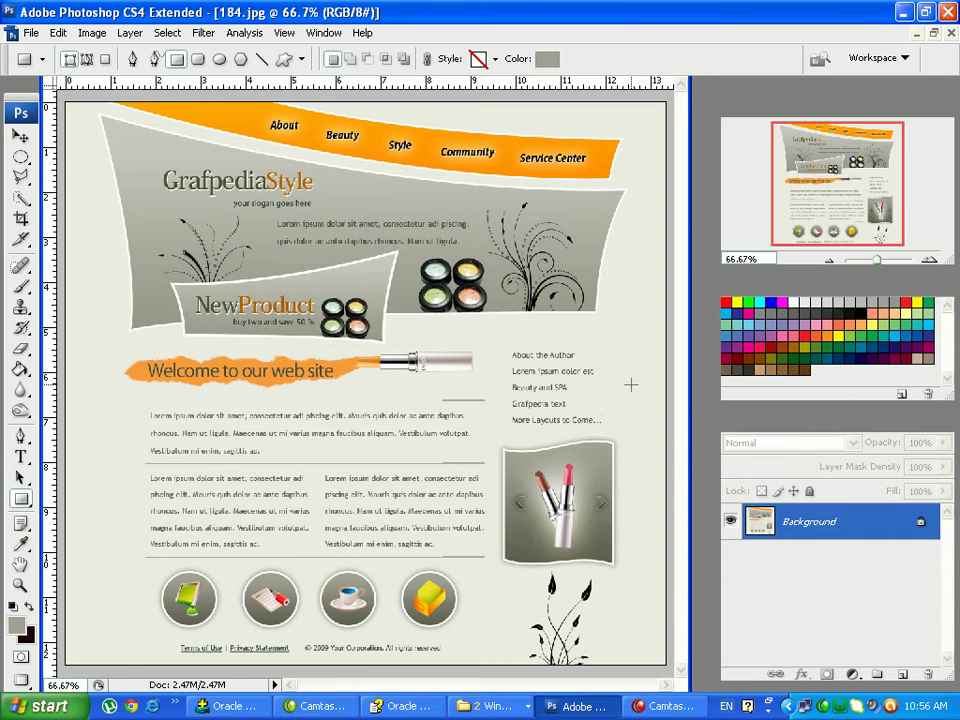
click(547, 58)
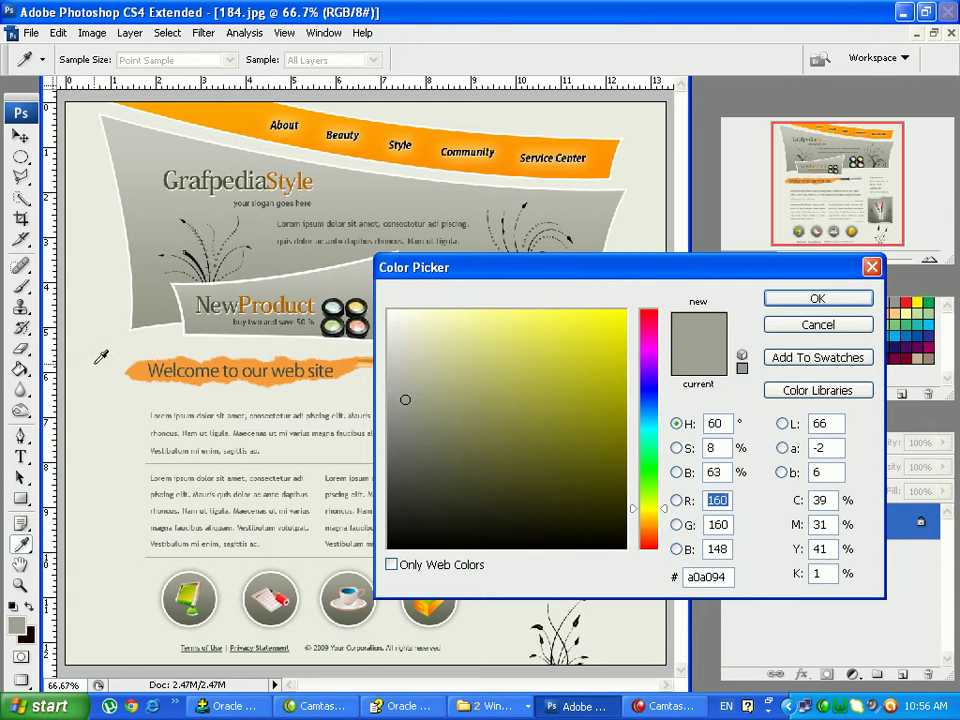
click(100, 357)
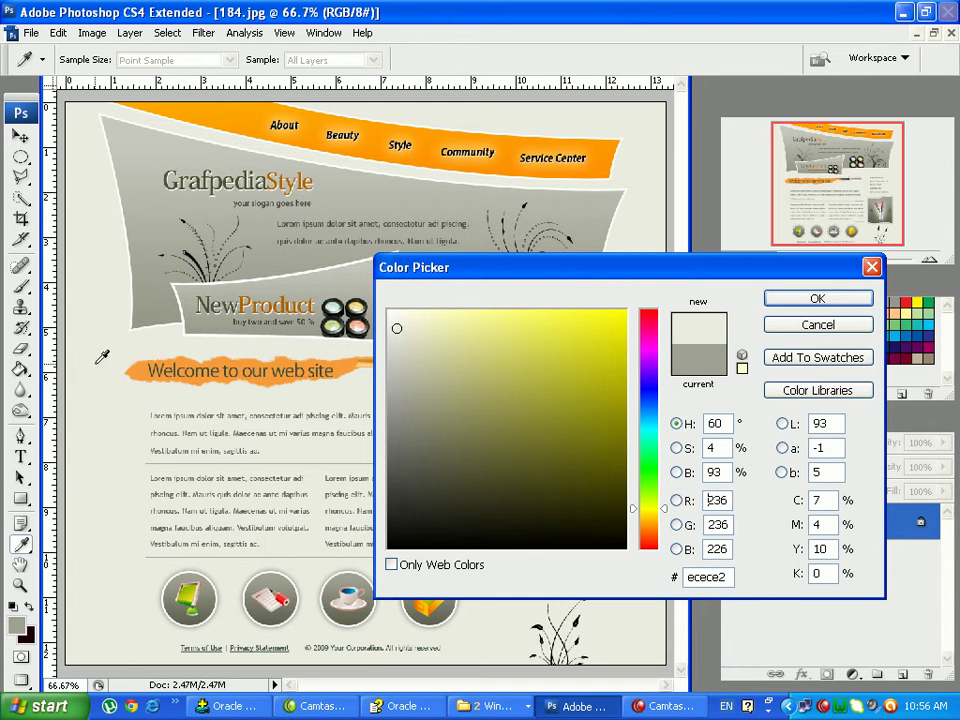
click(818, 299)
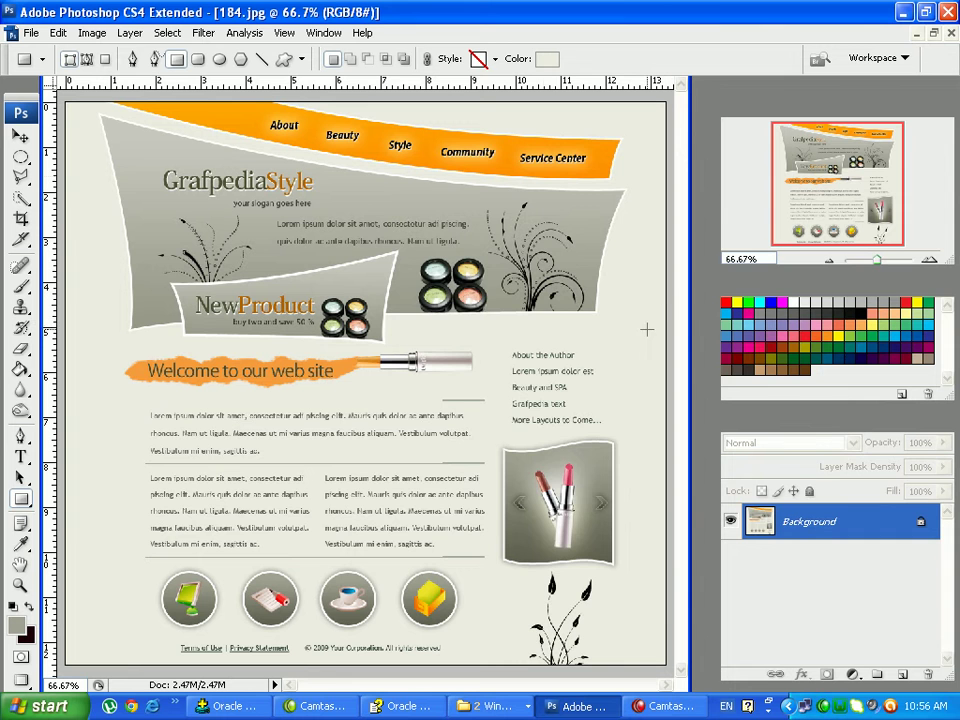
Inspect the sampled cream's hex value in the Color Picker without changing the colour
click(547, 59)
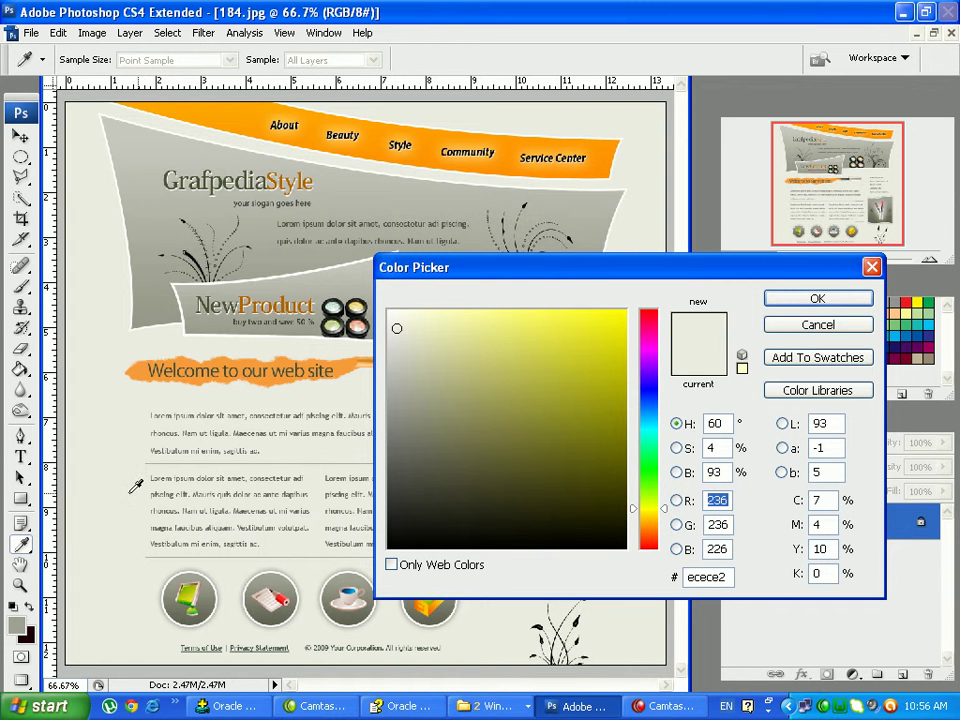
click(731, 575)
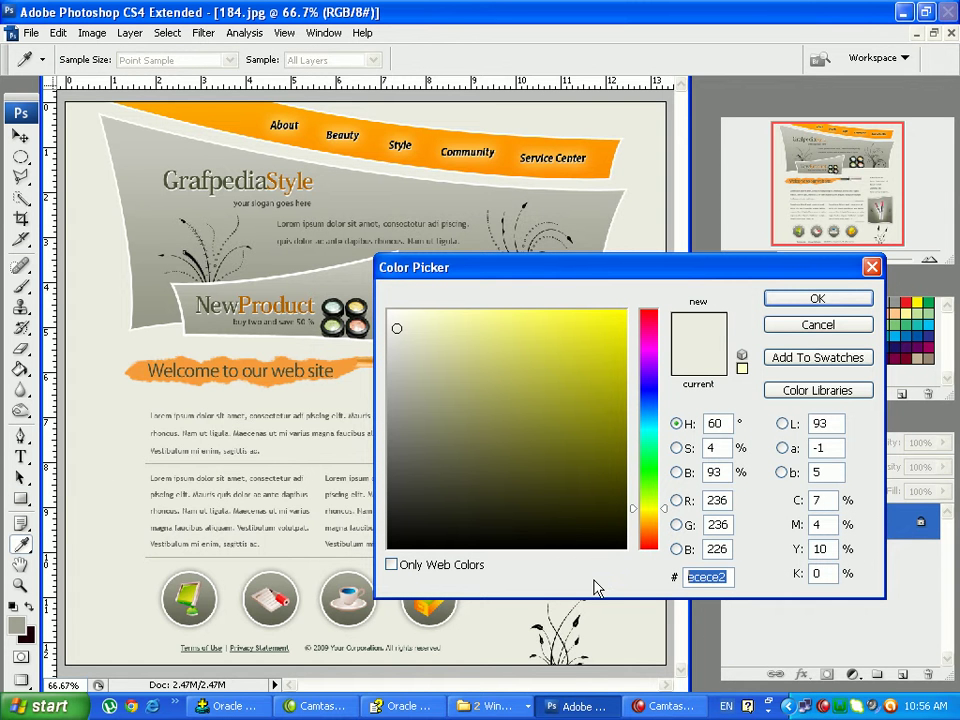
click(817, 325)
Return to Untitled-1 and fill the empty bottom layer with the sampled cream using the Paint Bucket
click(320, 33)
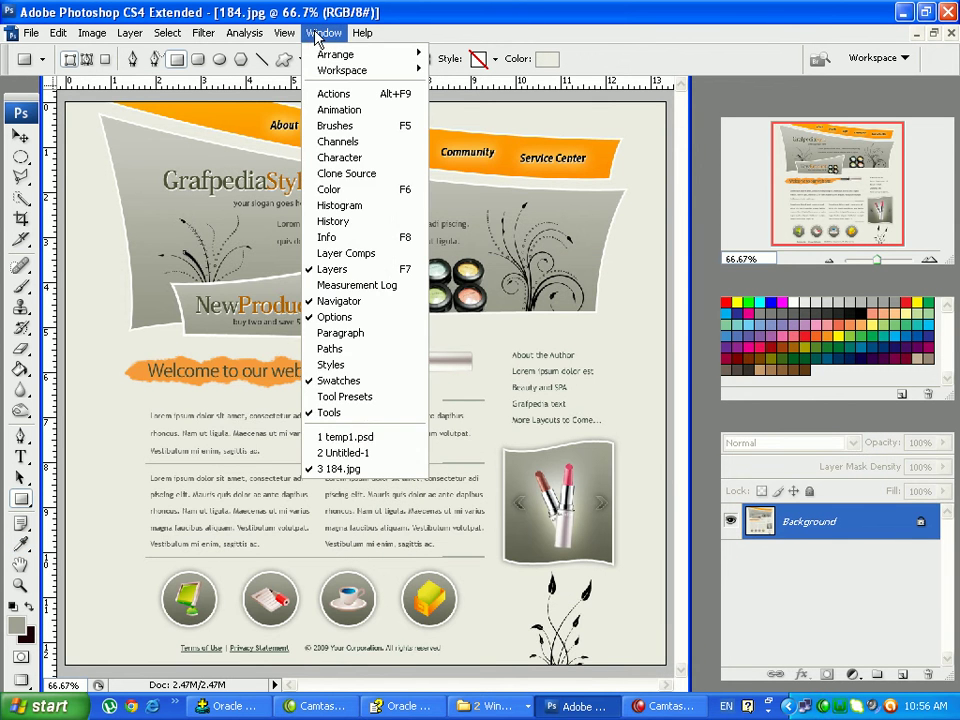
click(340, 452)
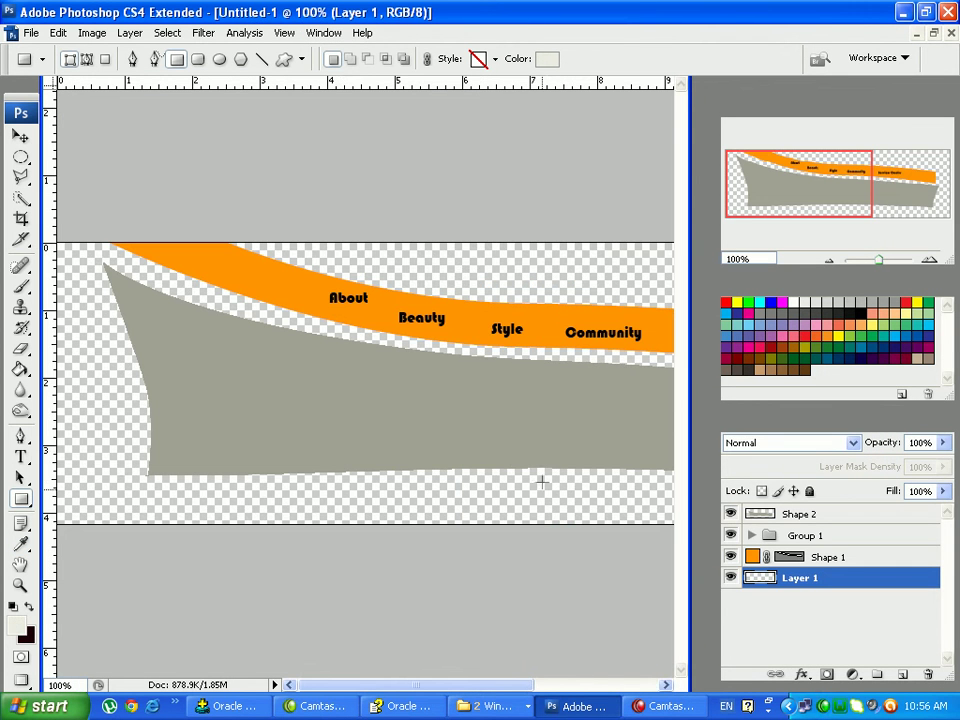
click(20, 369)
click(71, 378)
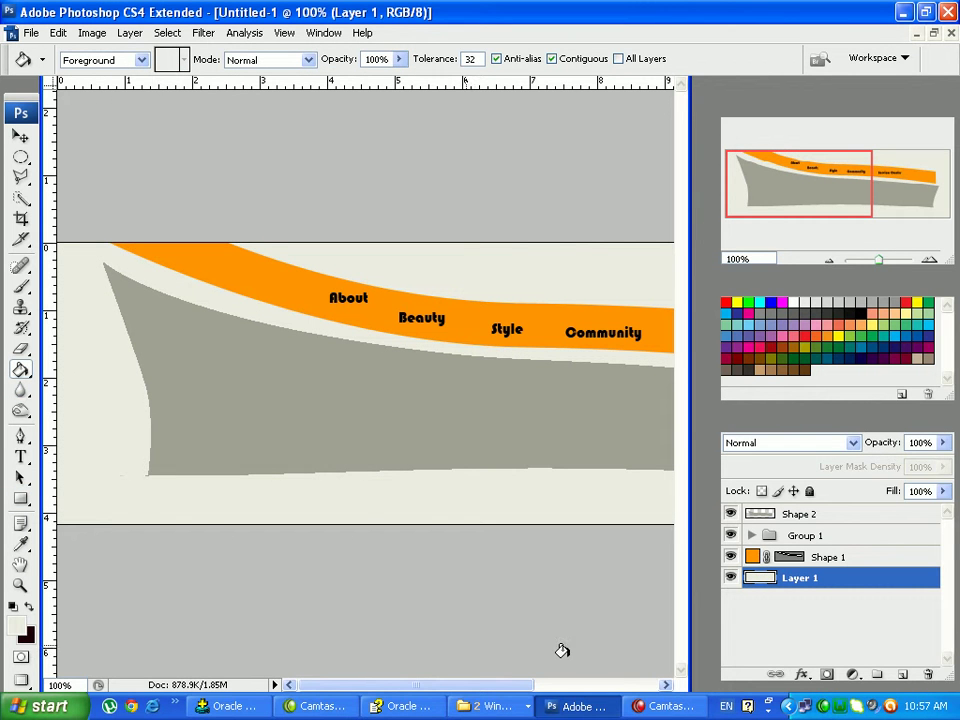
Add a layer mask to the Shape 2 layer
click(750, 514)
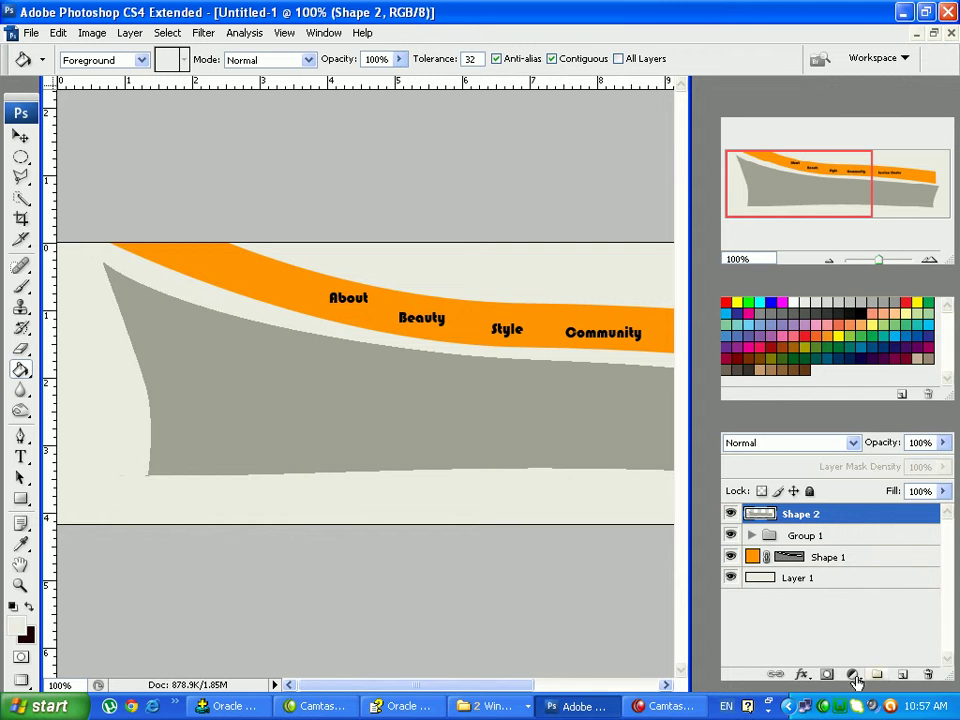
click(822, 676)
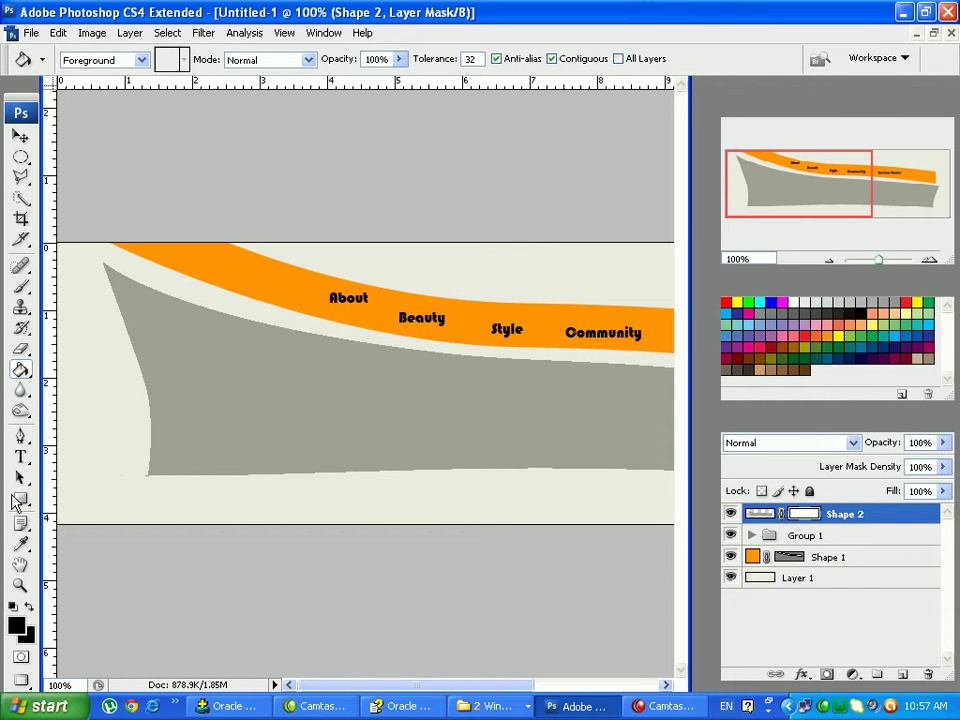
Apply a soft upward linear gradient with the Gradient tool to the Shape 2 layer mask, fading the grey panel's upper edge
drag(20, 369, 62, 367)
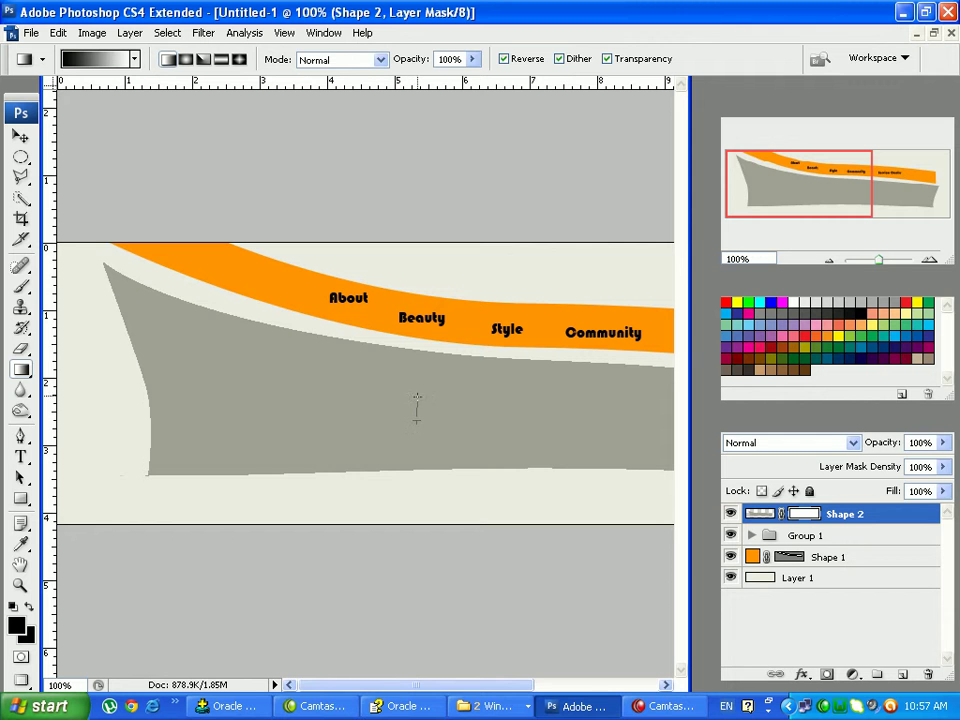
drag(417, 362, 414, 357)
drag(418, 360, 417, 356)
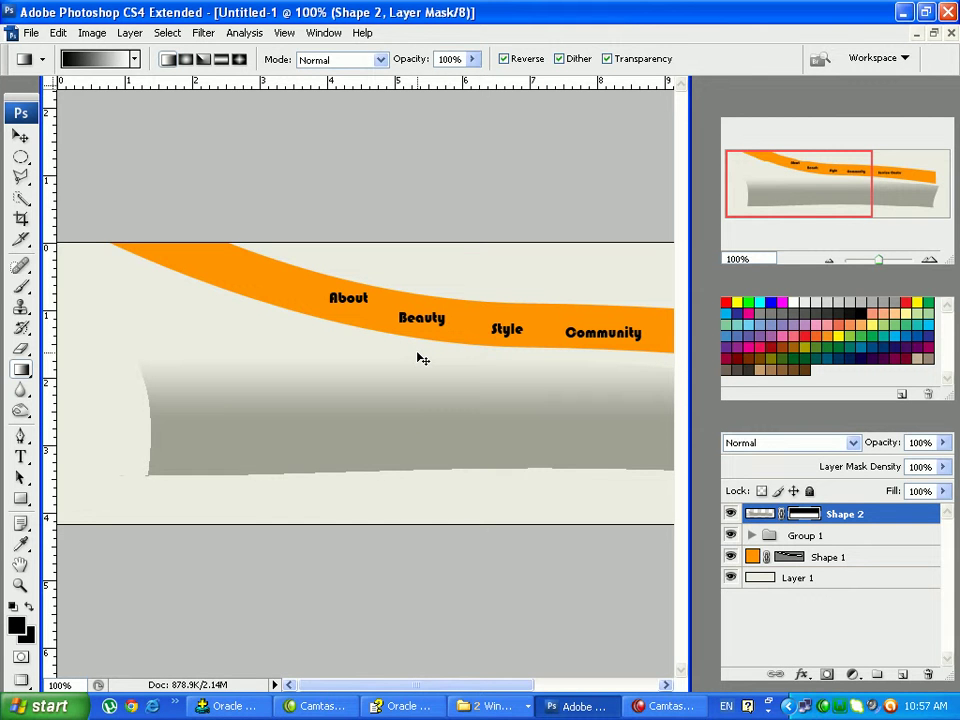
key(ctrl+z)
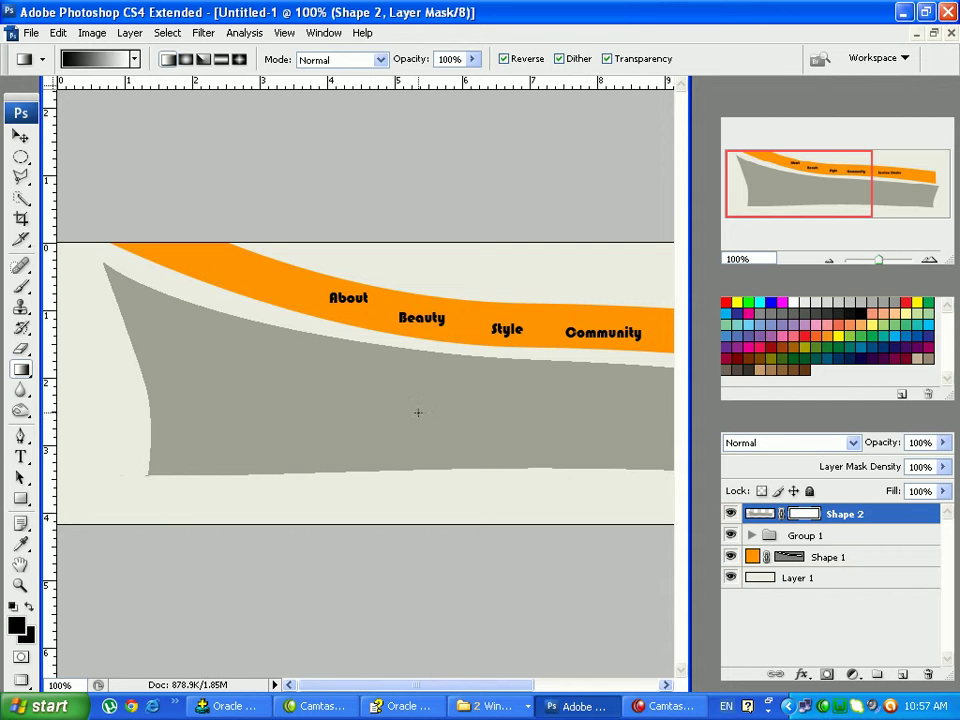
drag(418, 415, 418, 221)
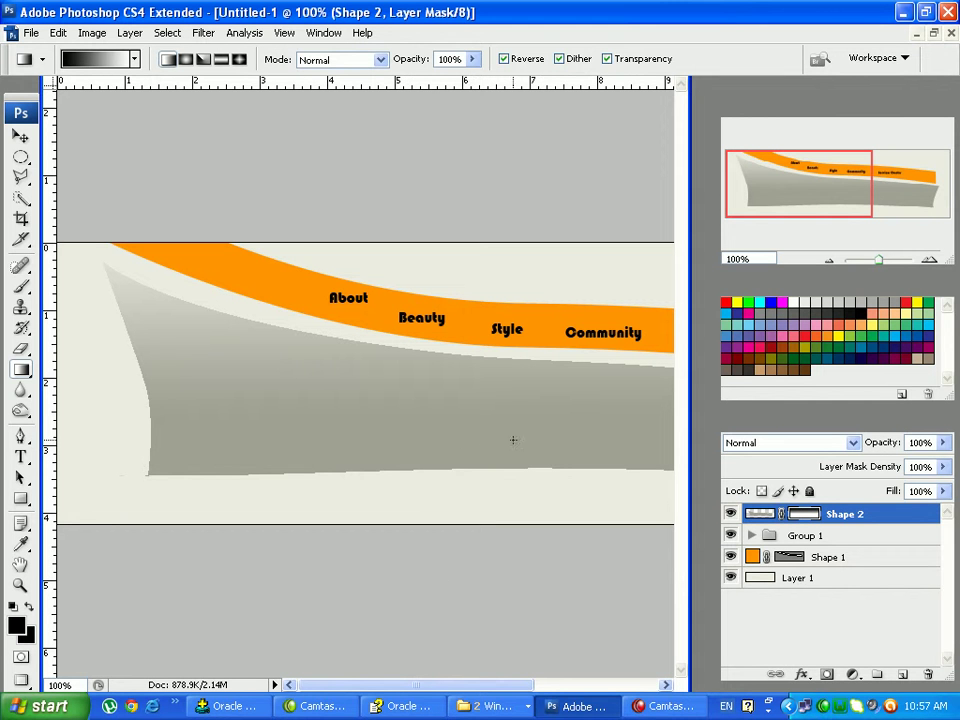
click(850, 515)
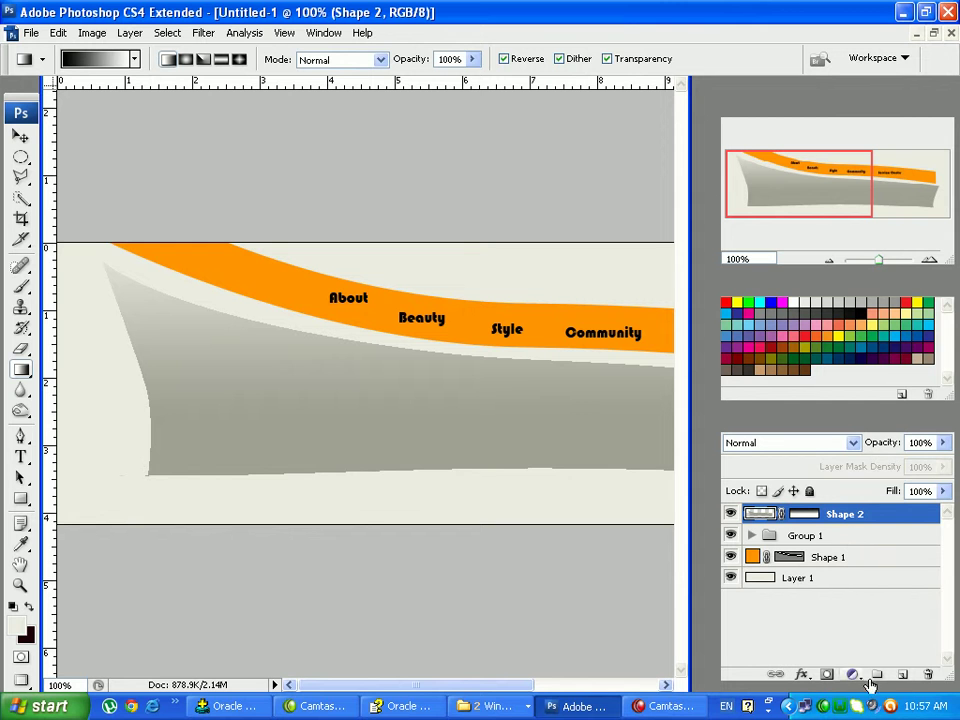
click(826, 674)
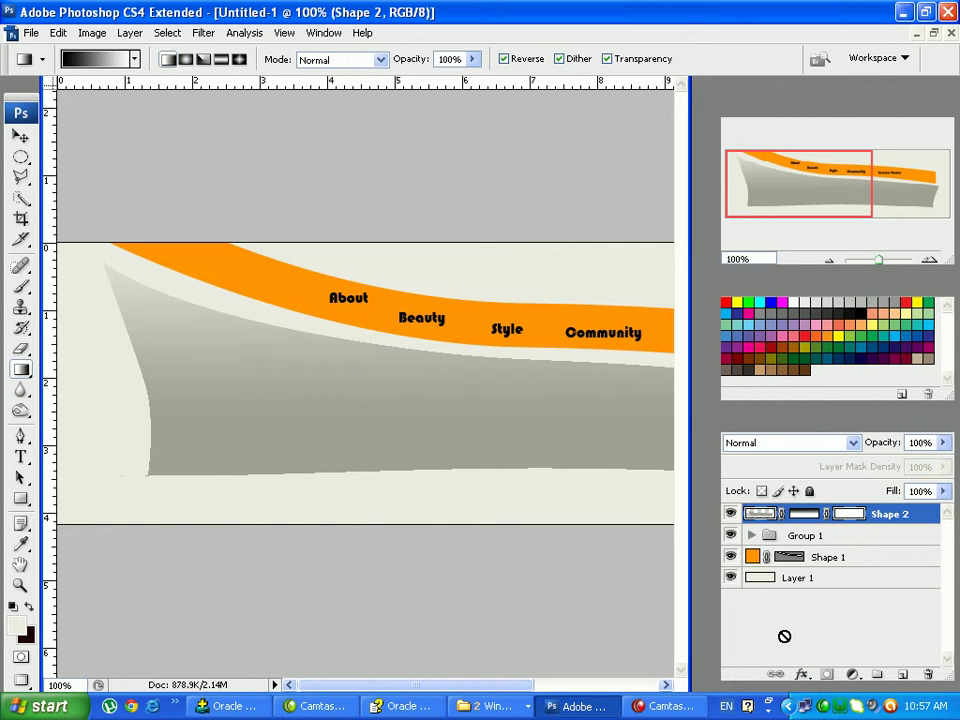
drag(599, 432, 598, 318)
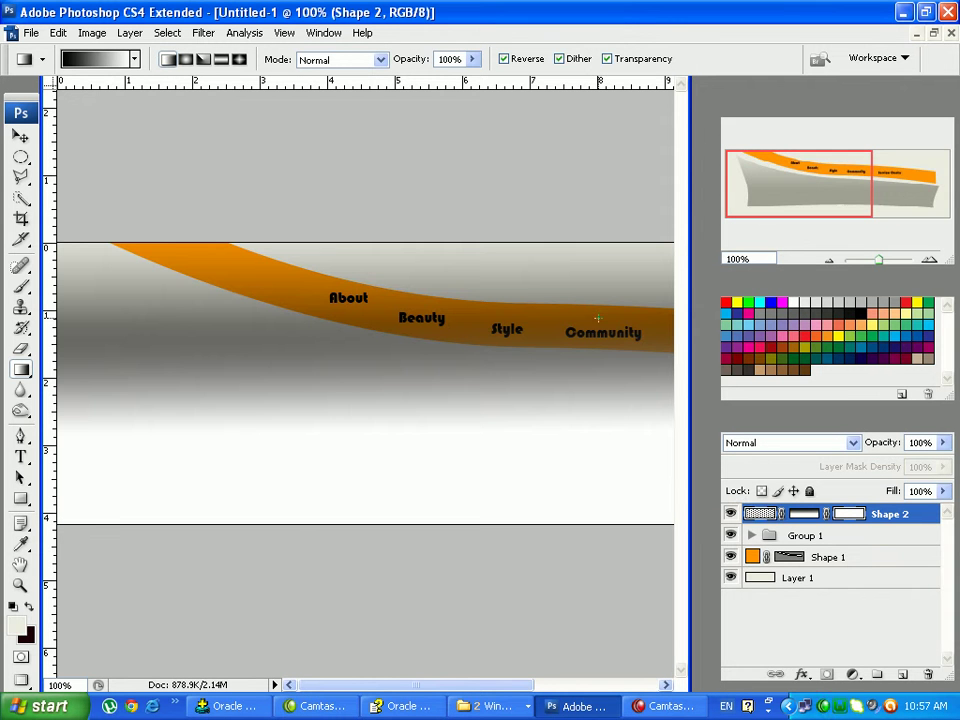
key(ctrl+z)
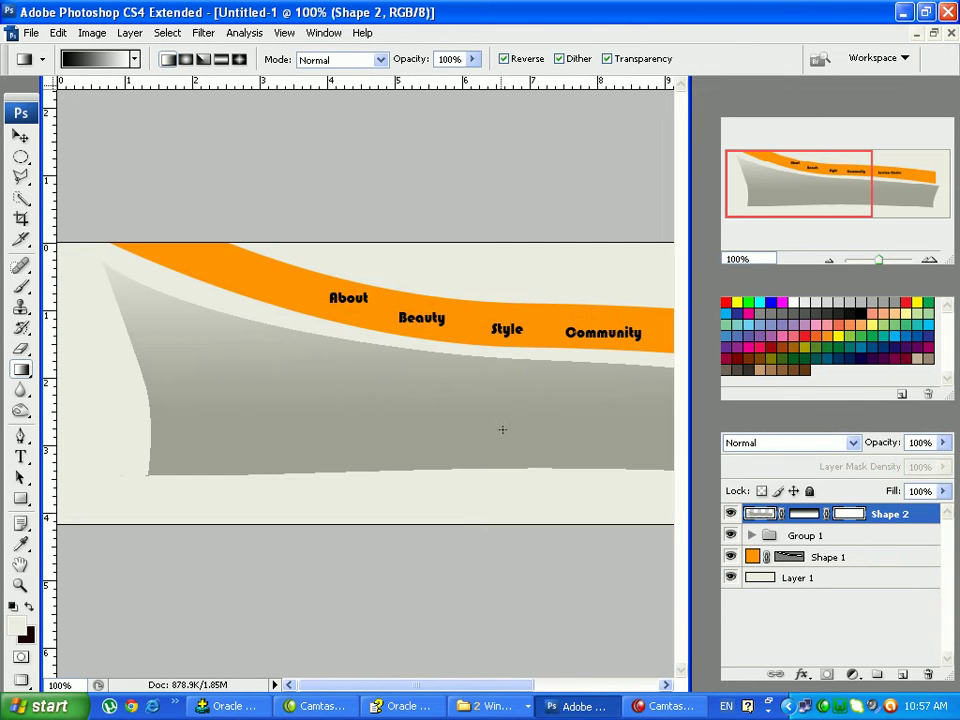
drag(596, 418, 596, 315)
click(927, 678)
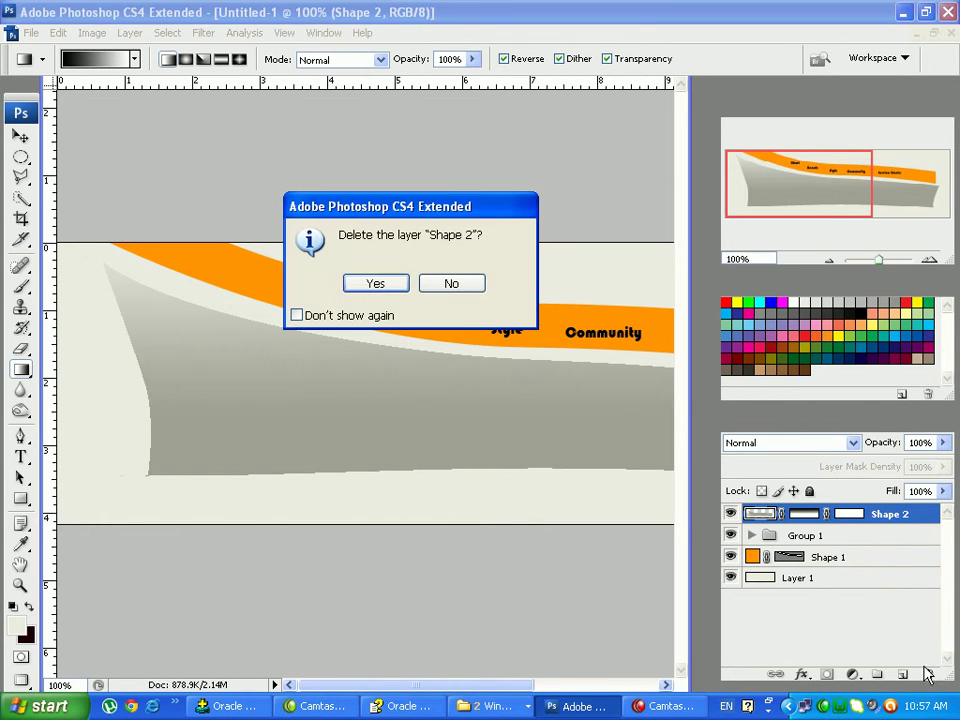
click(355, 281)
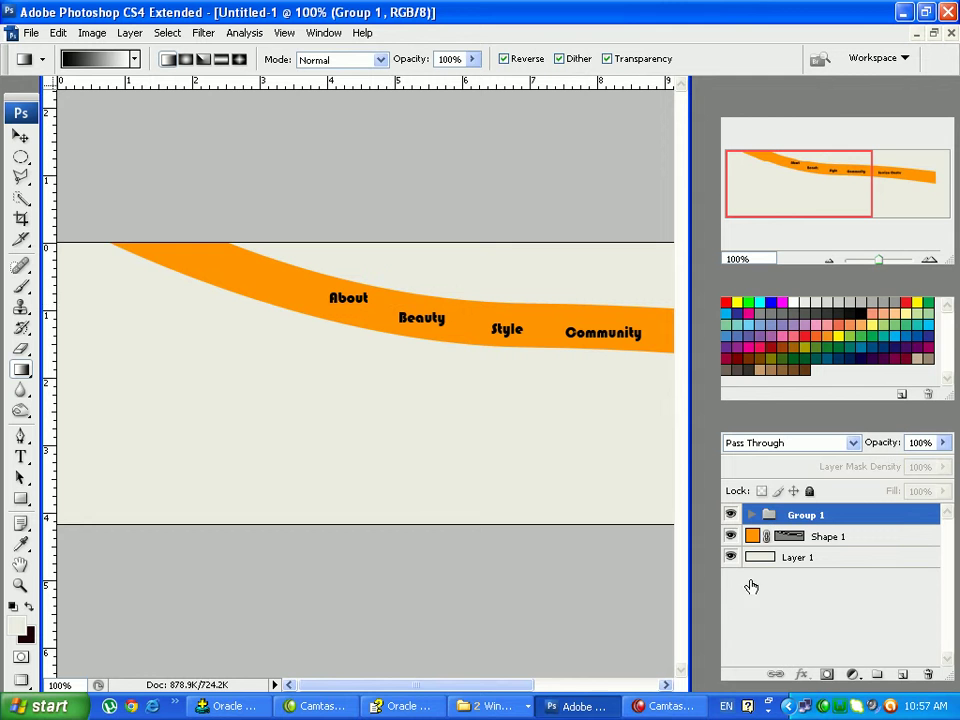
key(ctrl+z)
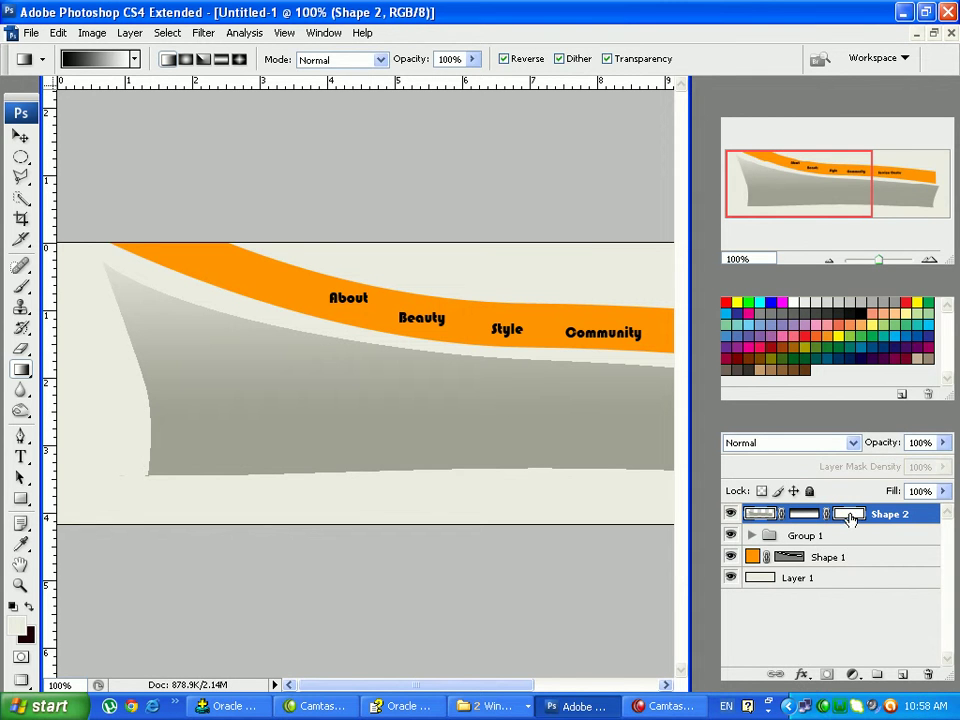
click(925, 676)
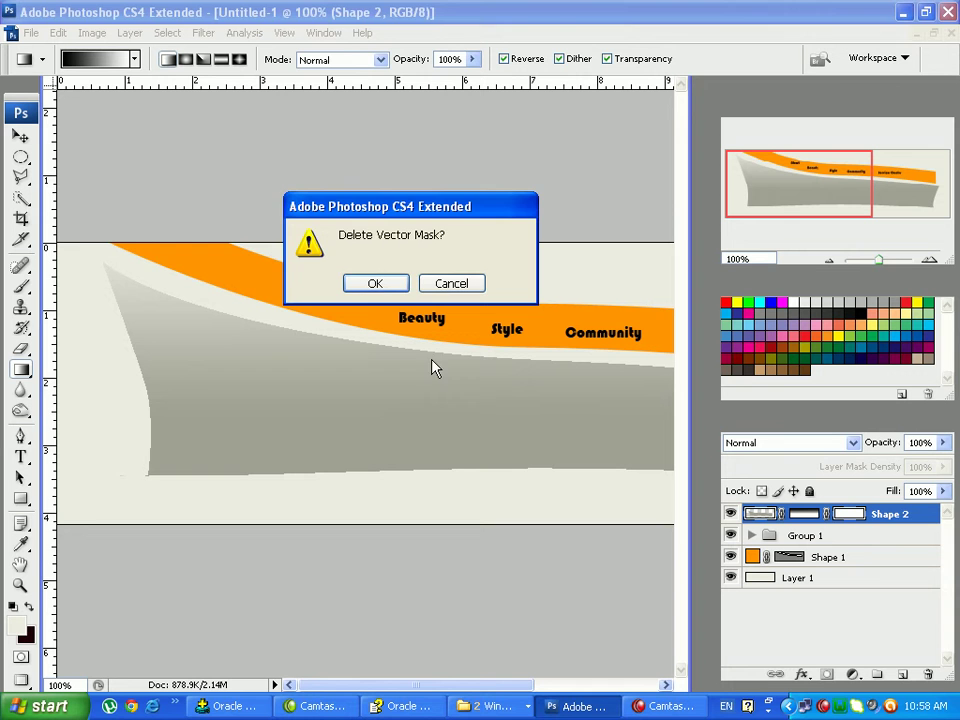
click(392, 284)
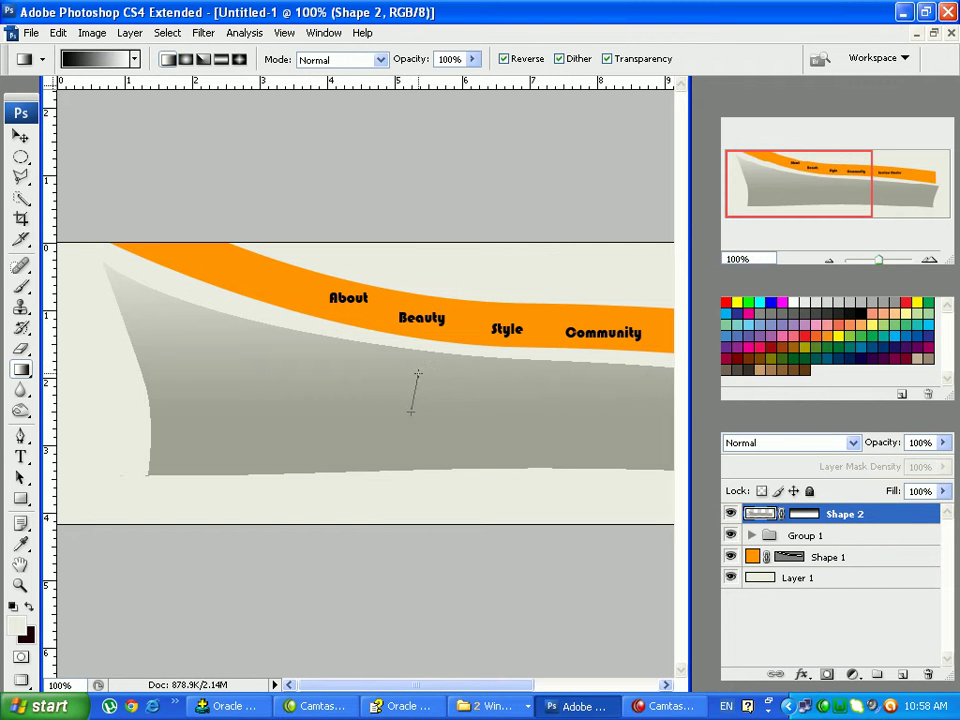
drag(418, 374, 461, 172)
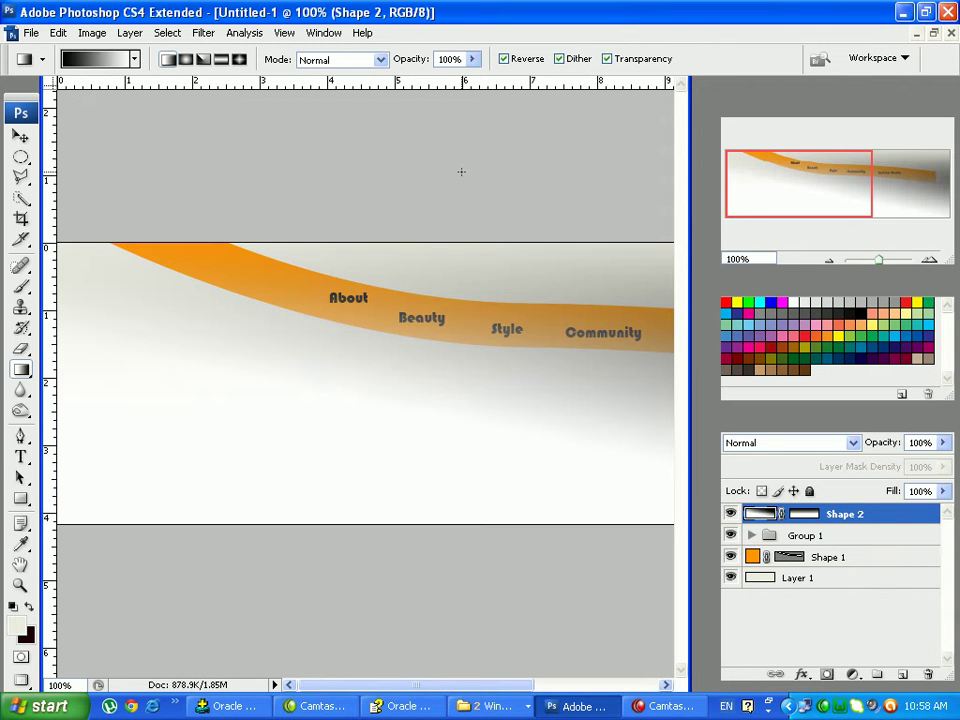
key(ctrl+z)
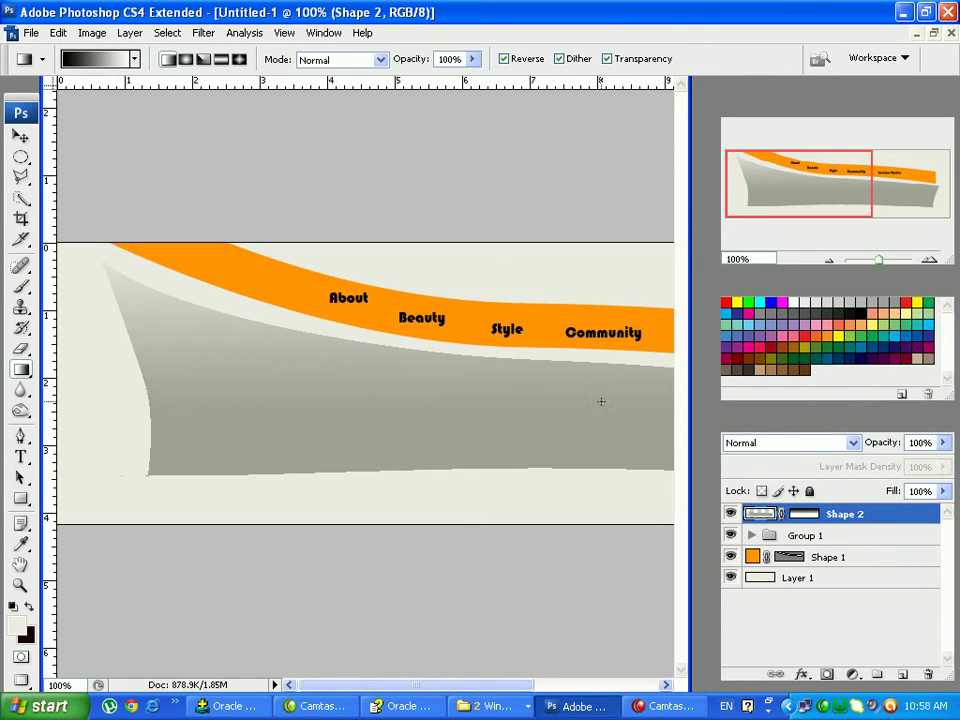
Redraw the Shape 2 layer mask's gradient from mid-panel to above the canvas, slightly slanted, to fade the grey panel's upper edge
click(803, 515)
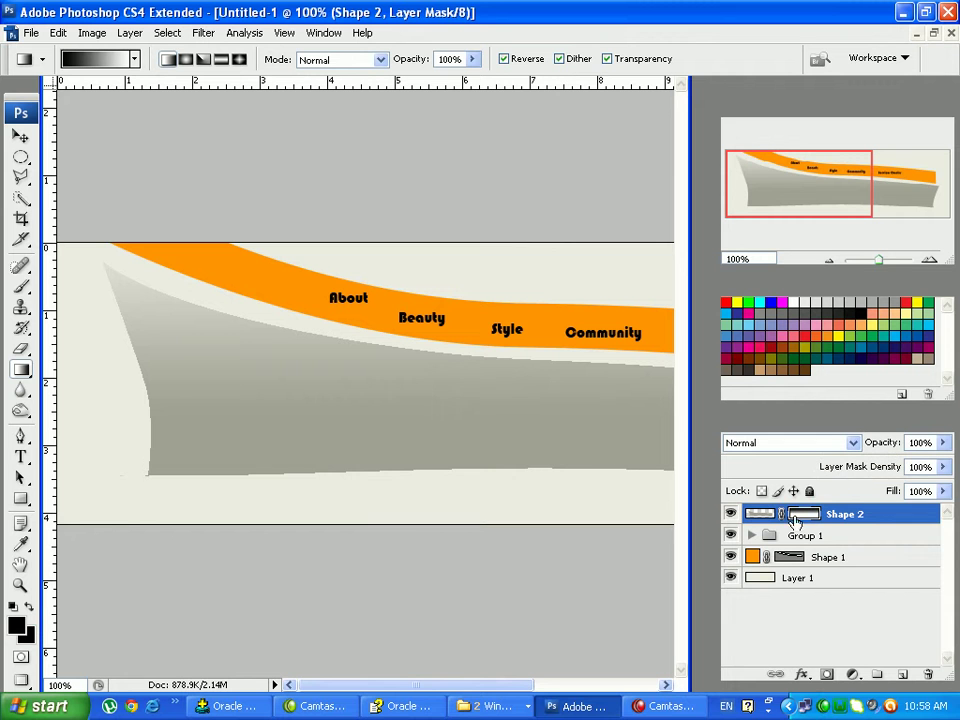
drag(428, 395, 505, 199)
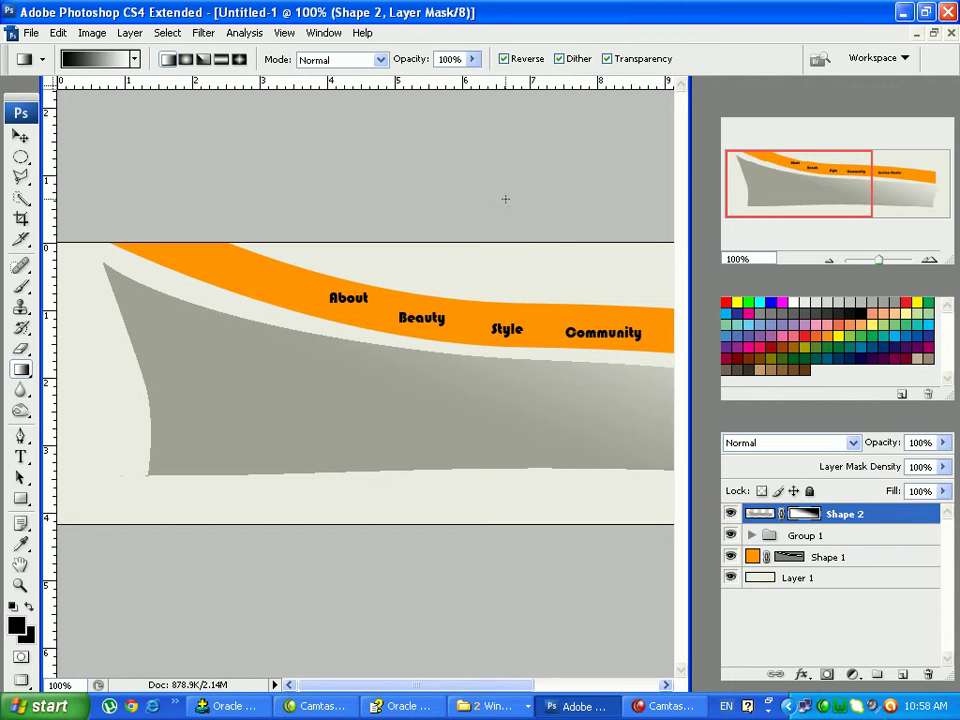
drag(364, 396, 391, 207)
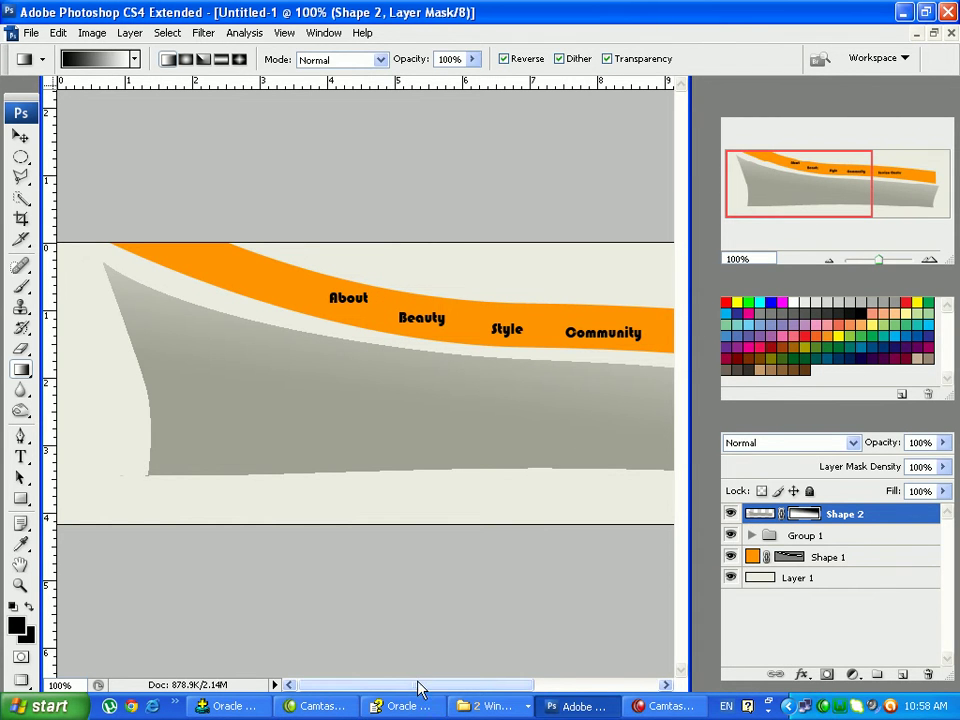
Switch to reference image 184 in Windows Picture and Fax Viewer, examine the orange bar's right end, and return to Photoshop
drag(420, 688, 545, 690)
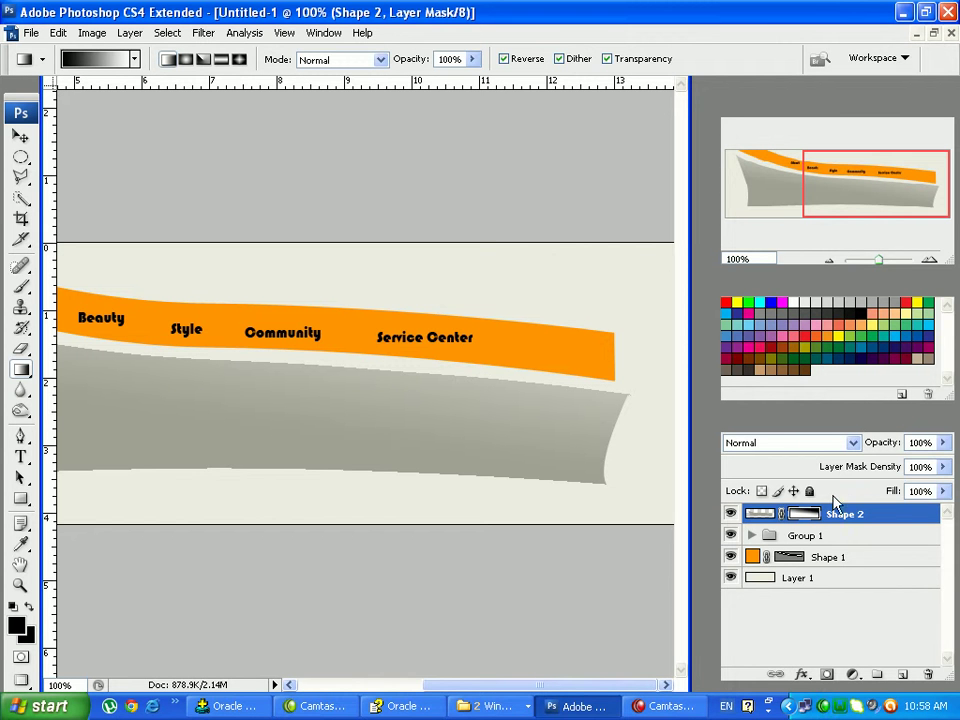
click(808, 537)
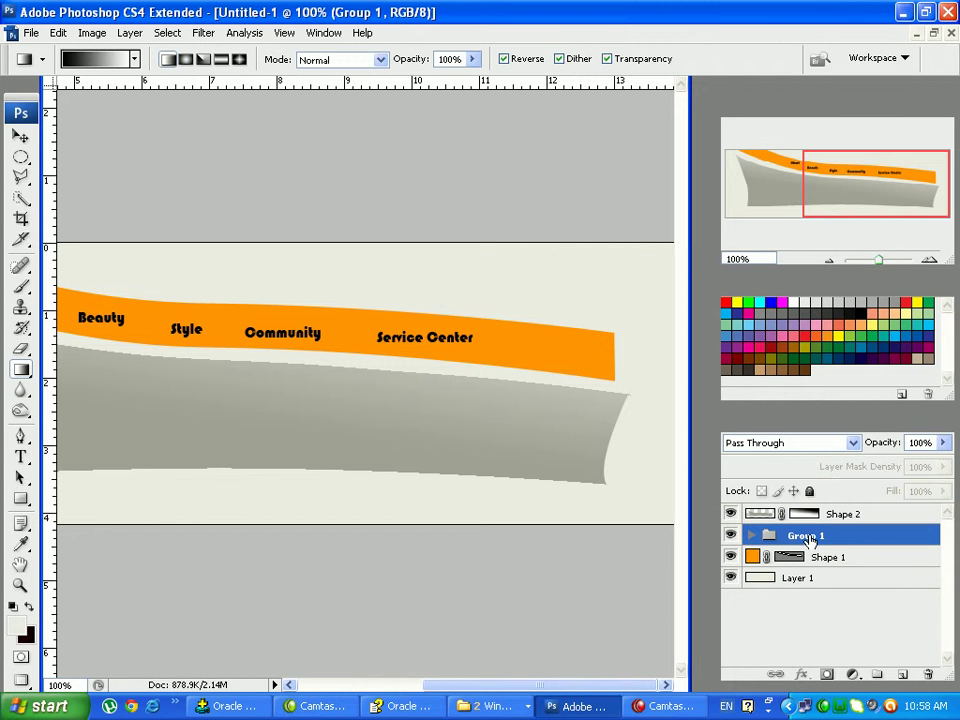
click(577, 708)
click(577, 708)
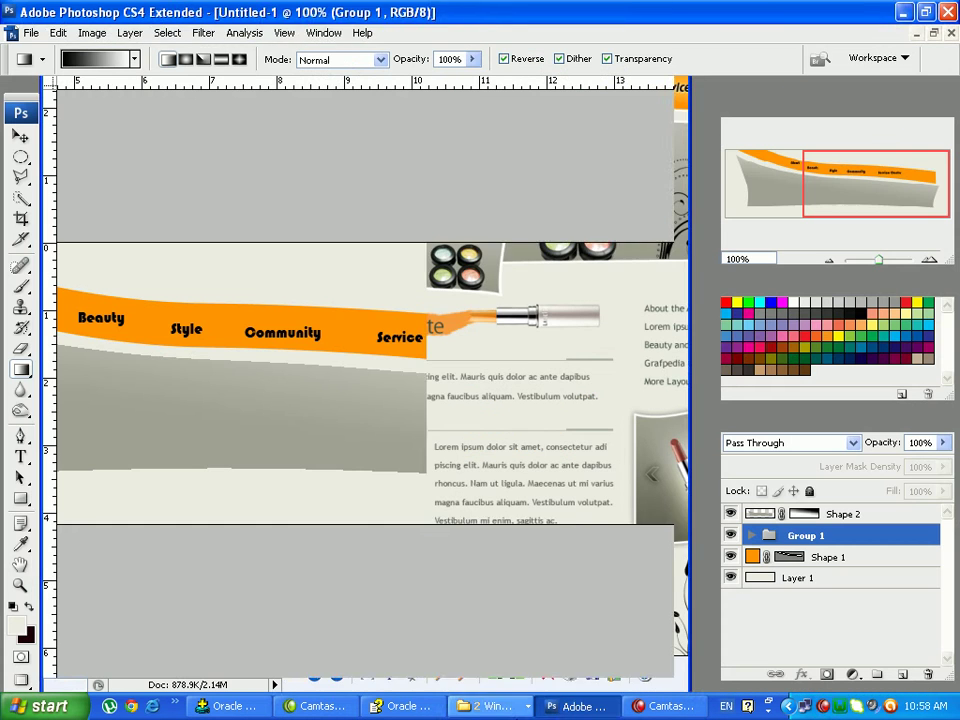
click(490, 706)
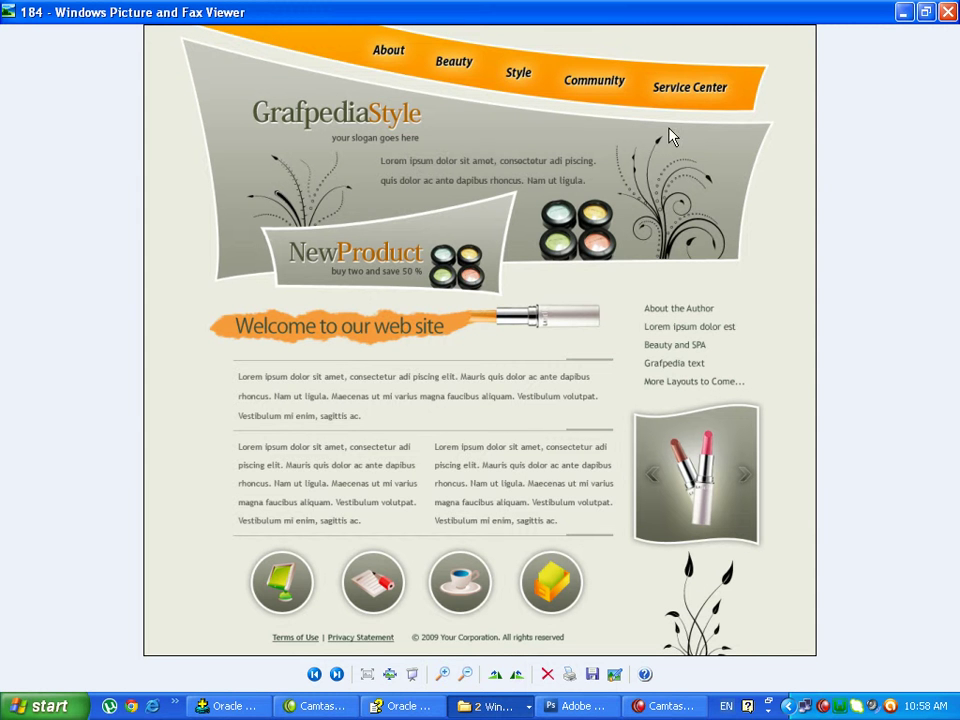
click(570, 706)
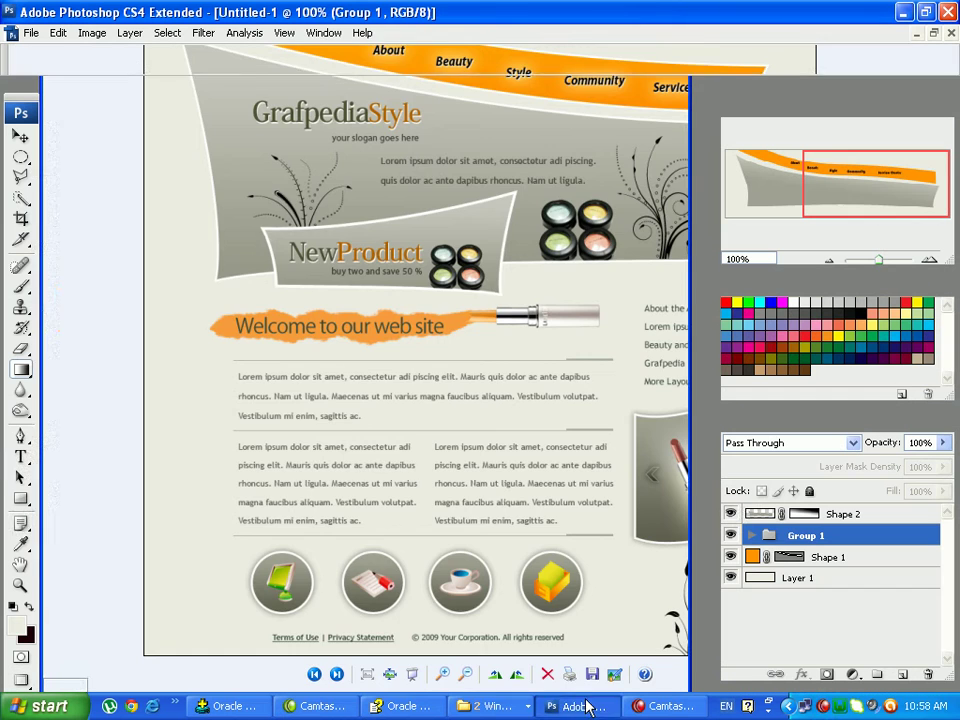
On the Shape 1 layer, draw a closed Pen path over the orange bar's right end with an inward-curving left side
click(790, 560)
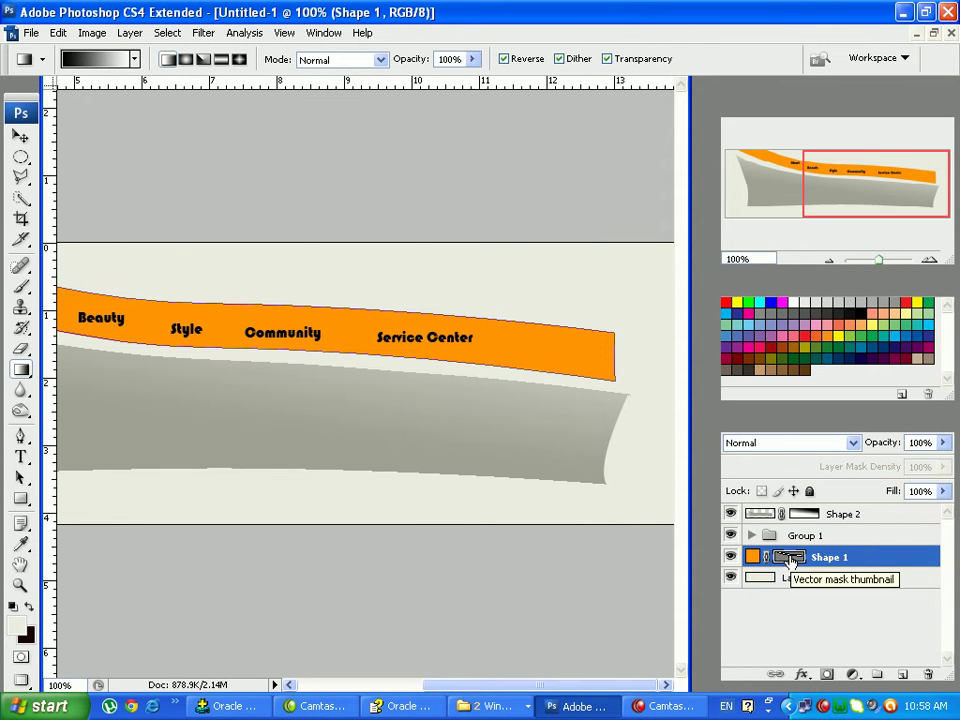
click(790, 560)
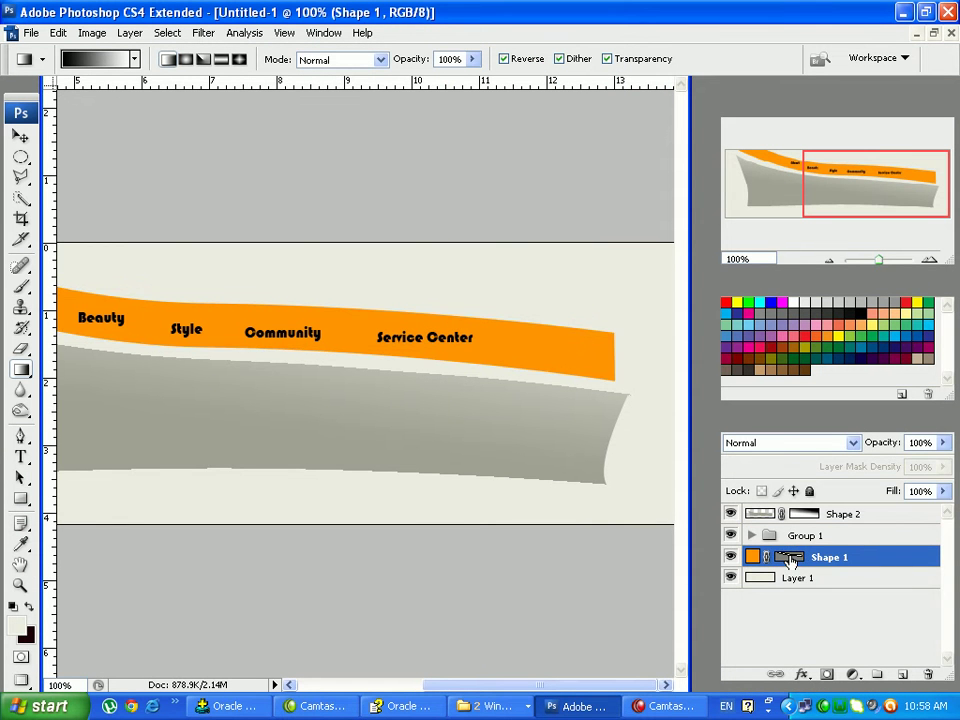
click(20, 135)
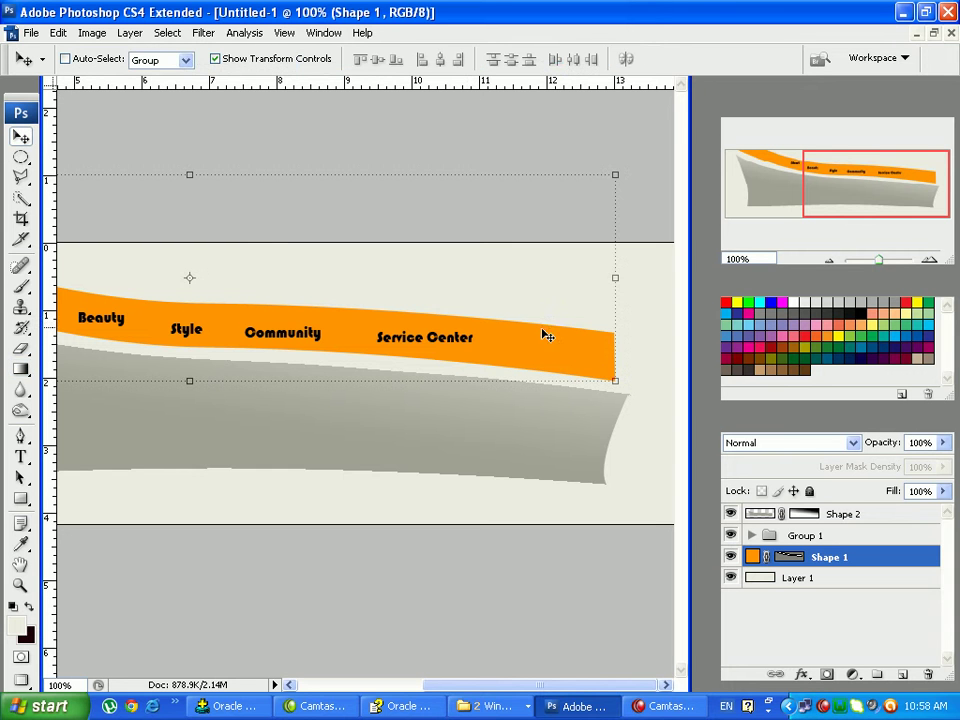
click(20, 436)
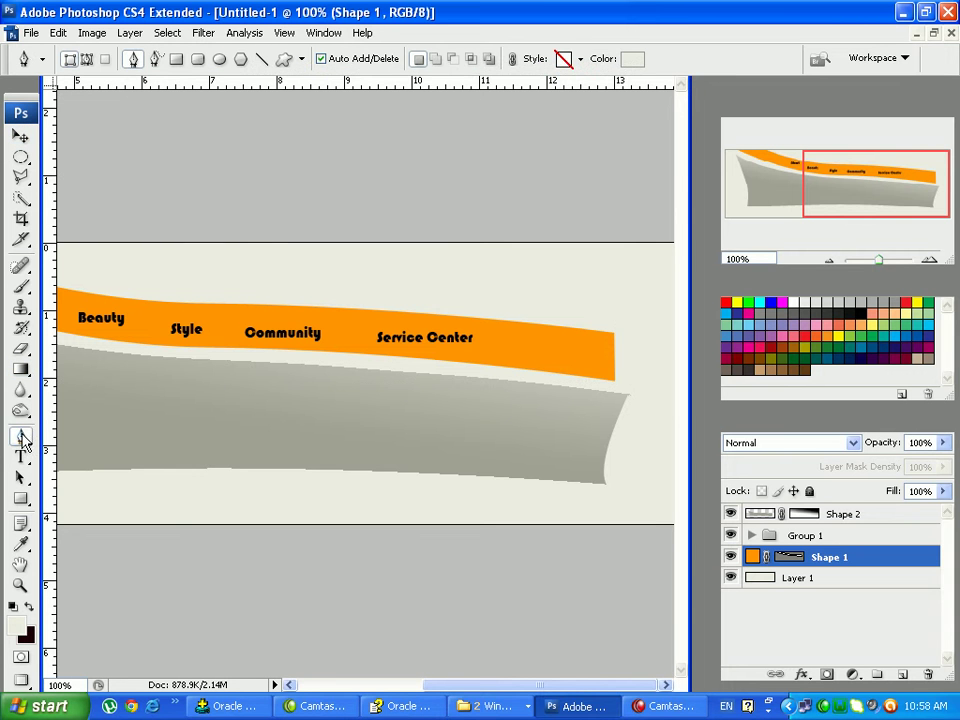
click(613, 381)
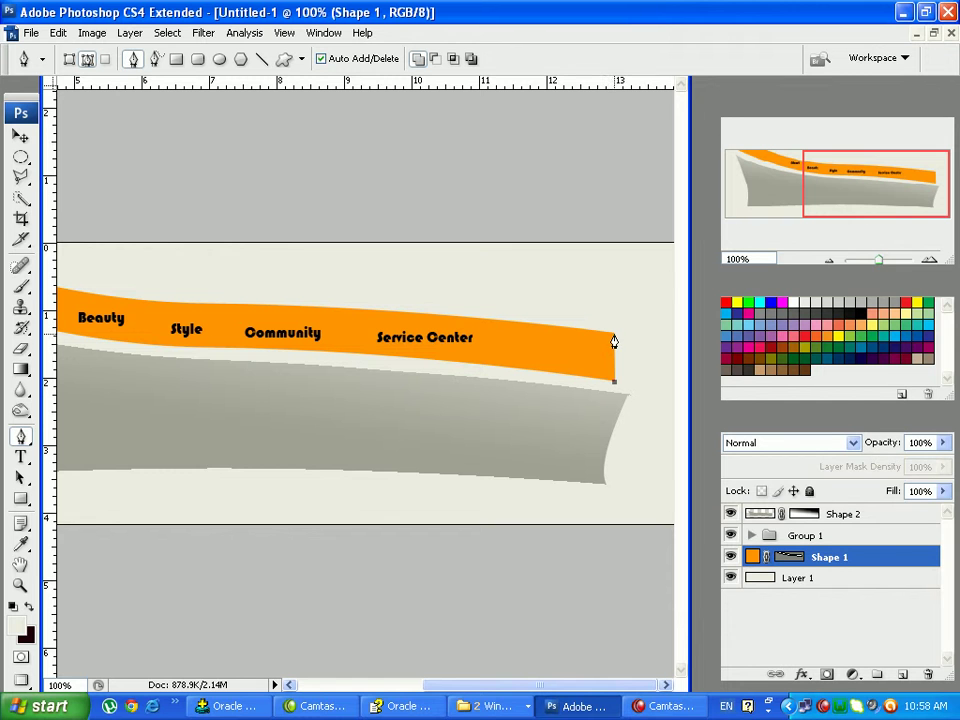
drag(605, 335, 617, 300)
click(648, 356)
click(614, 388)
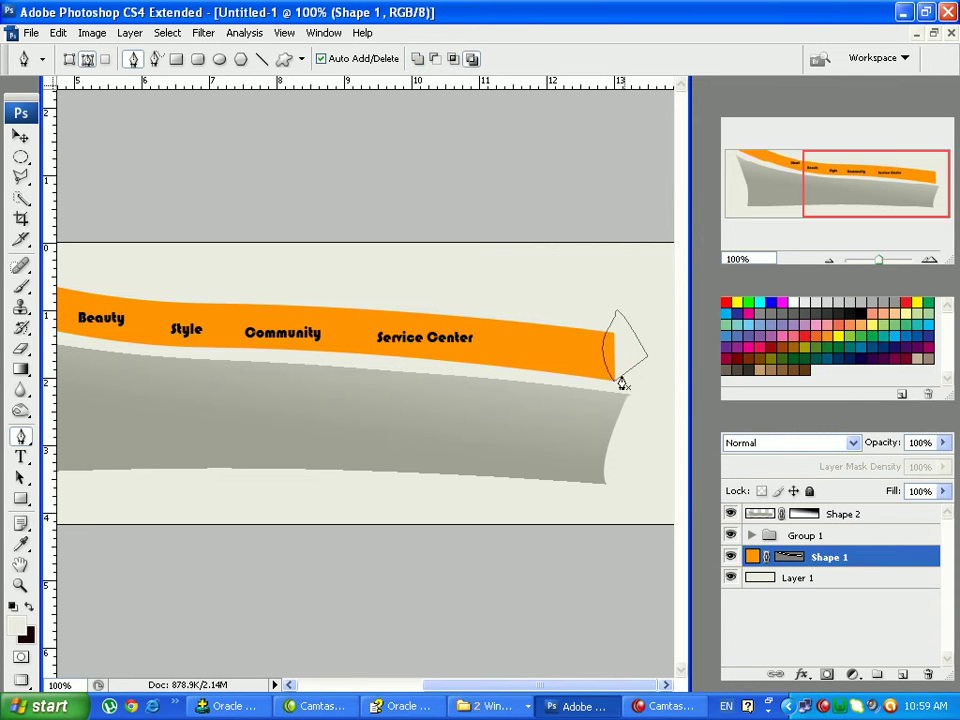
Convert the path to a new anti-aliased selection with 0-pixel feather and try to delete the orange area inside it
right_click(624, 354)
click(663, 423)
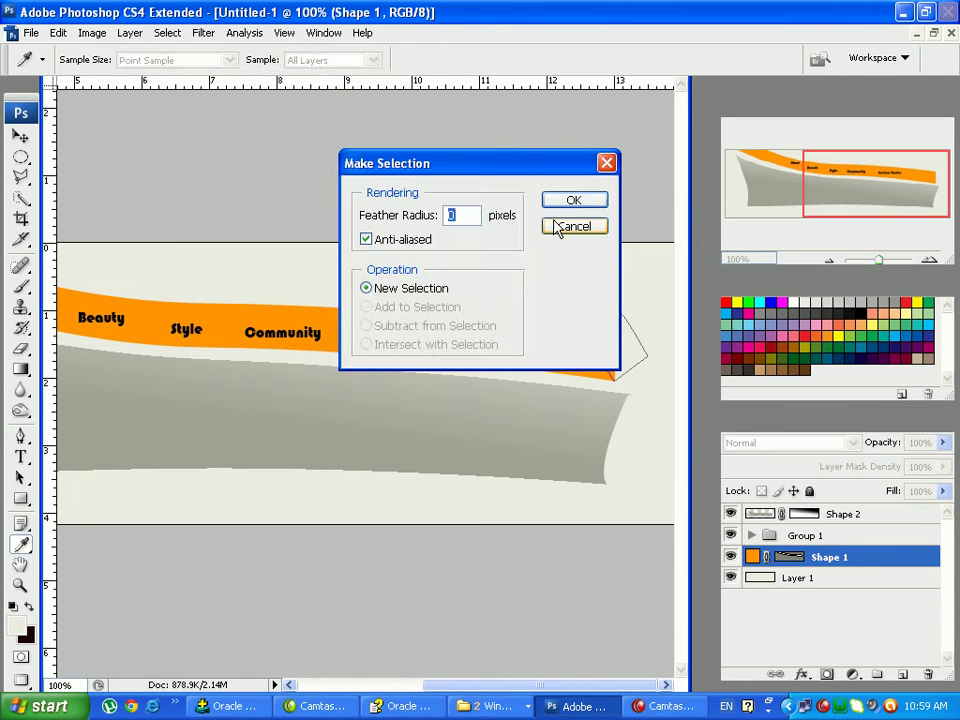
click(572, 201)
key(Delete)
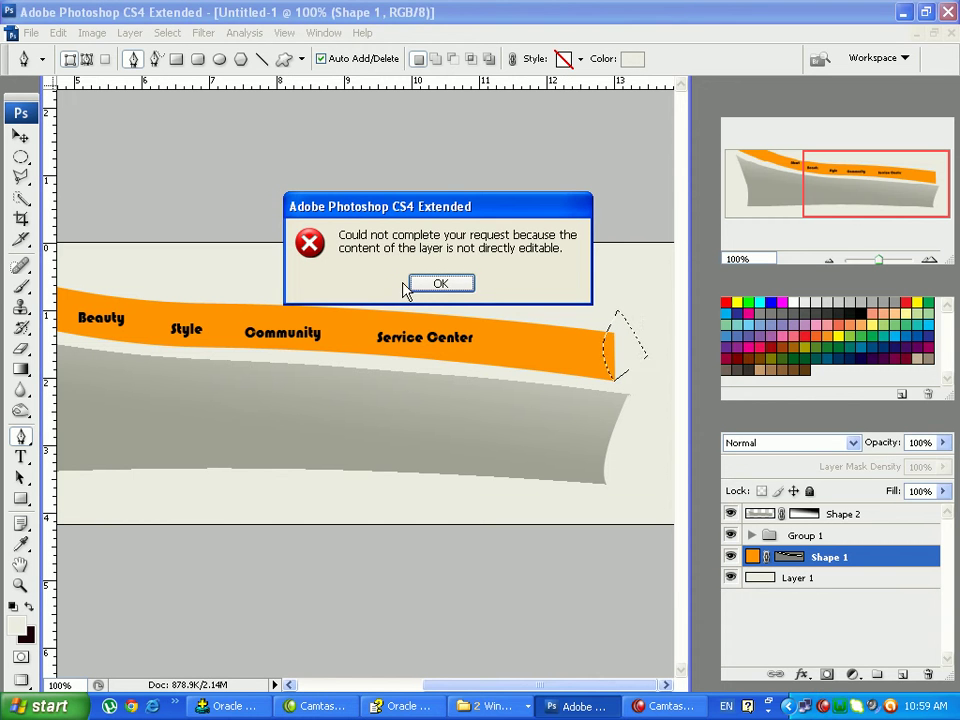
click(436, 284)
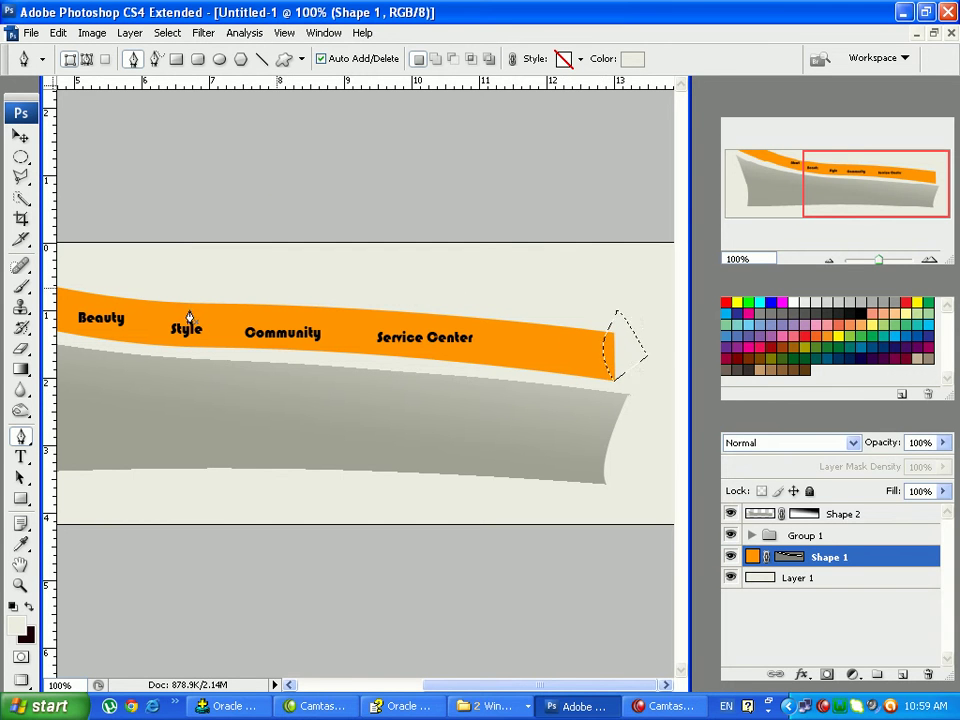
Rasterize the Shape 1 layer and erase the selected sliver with the Eraser to curve the orange bar's right end
click(21, 350)
click(606, 349)
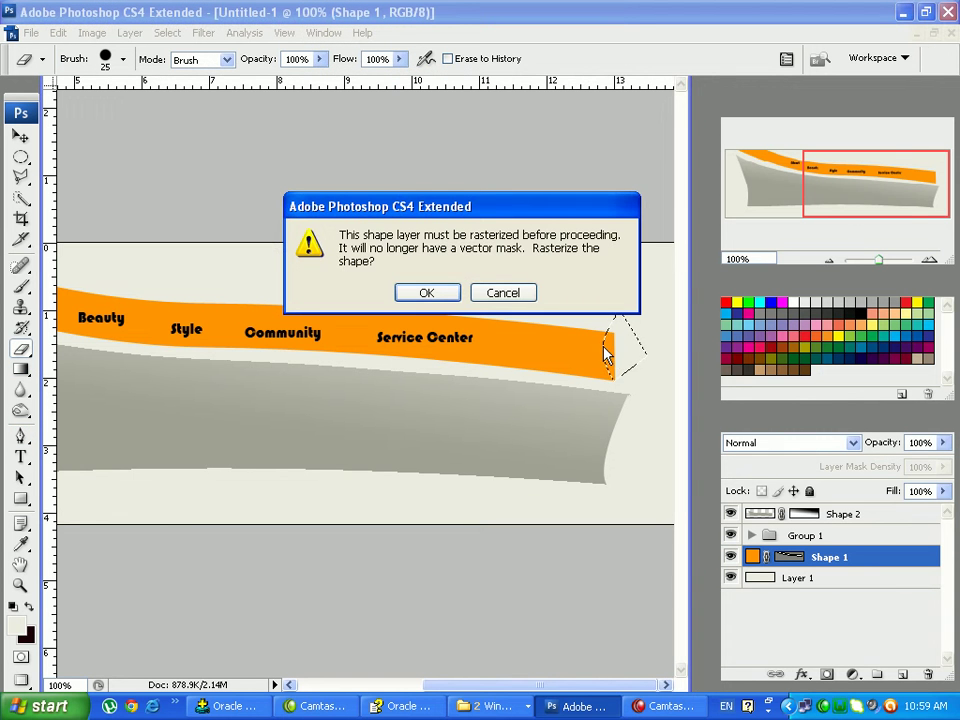
click(427, 293)
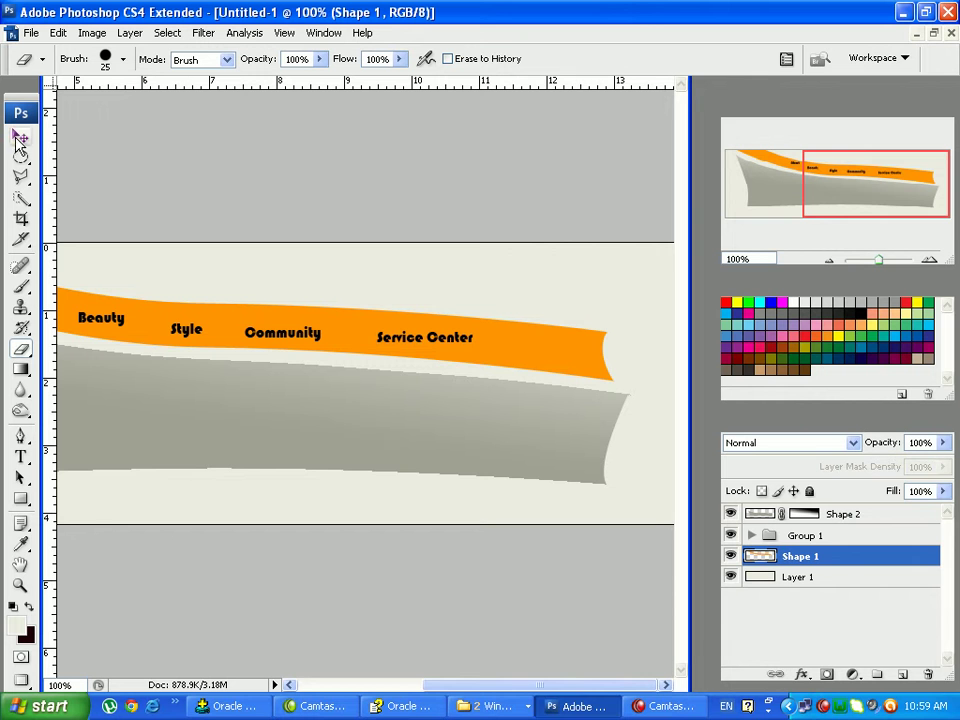
scroll(405, 658, left, 5)
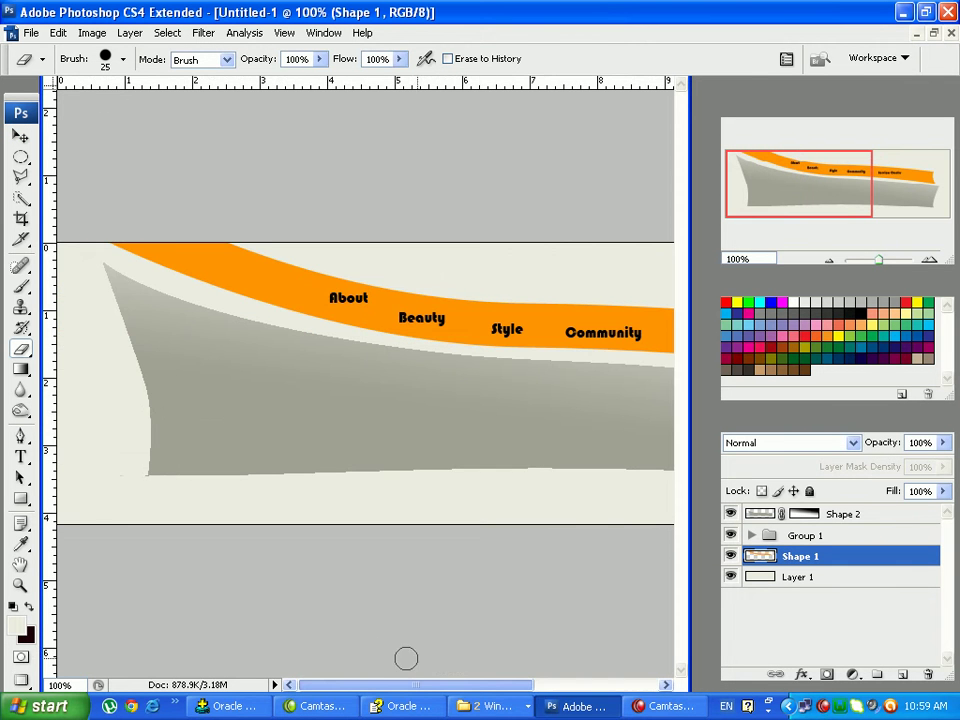
Examine the header artwork from end to end, checking the orange bar and the grey panel
scroll(621, 632, right, 5)
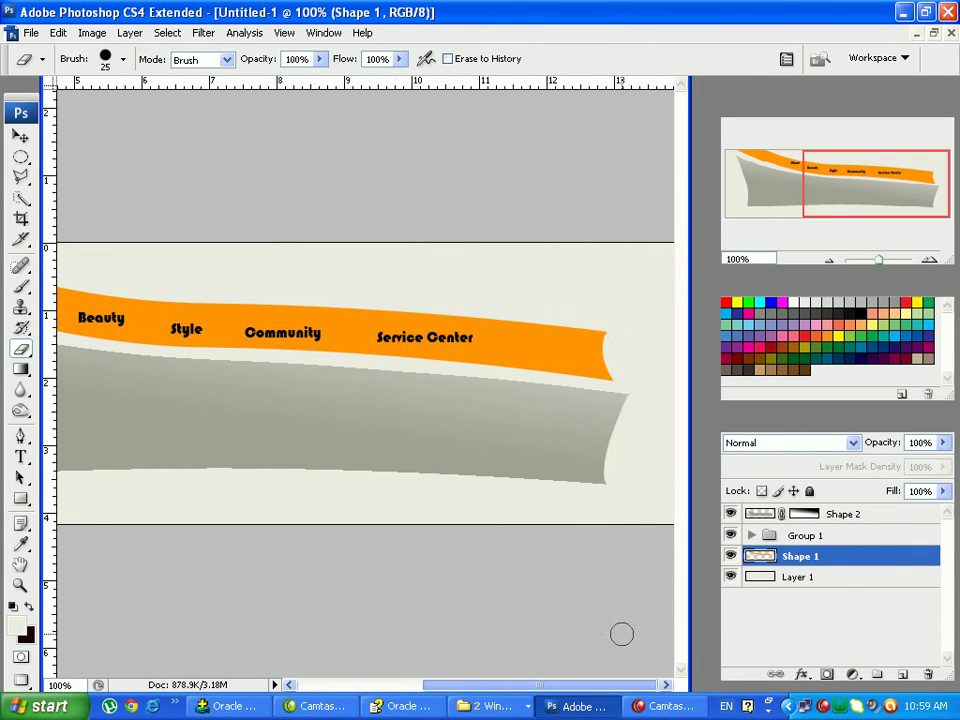
scroll(510, 611, left, 4)
scroll(464, 608, left, 1)
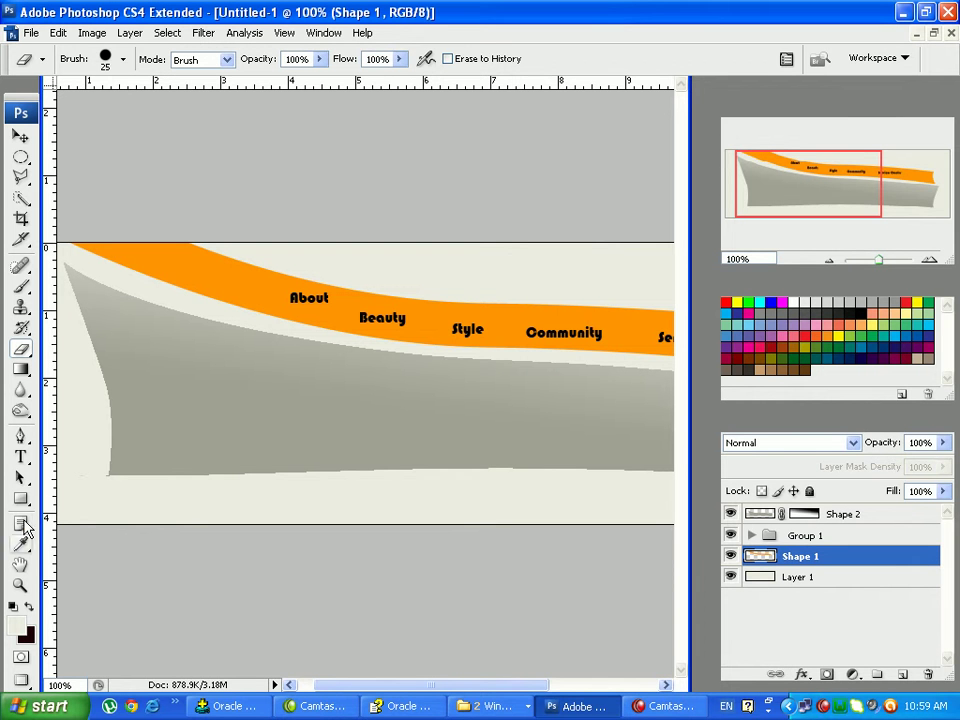
click(20, 157)
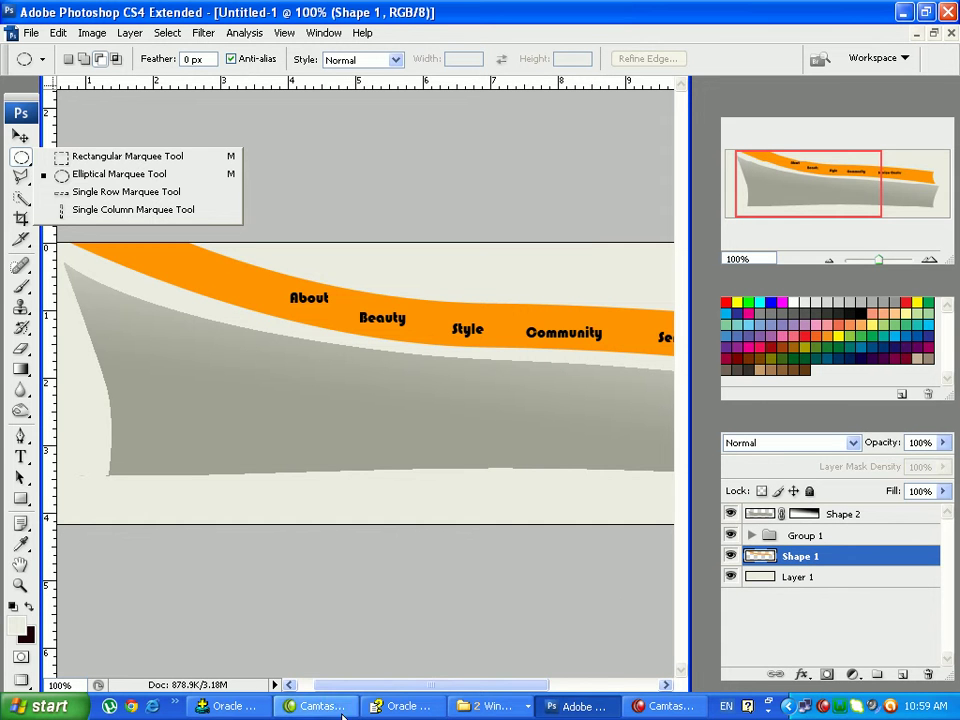
drag(390, 685, 497, 686)
scroll(516, 676, left, 5)
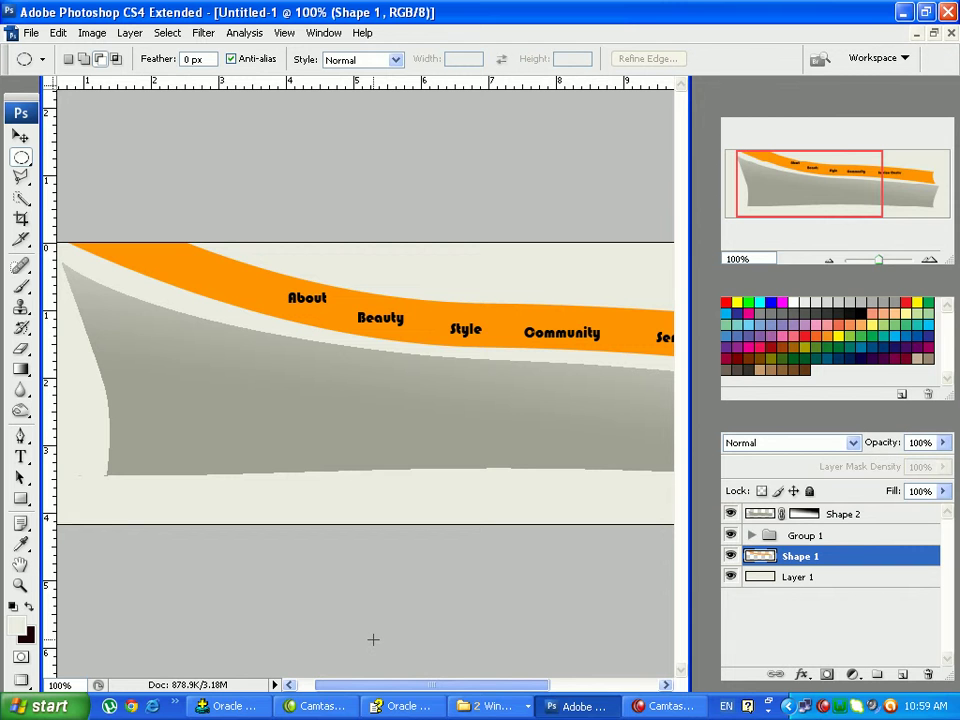
scroll(373, 639, right, 5)
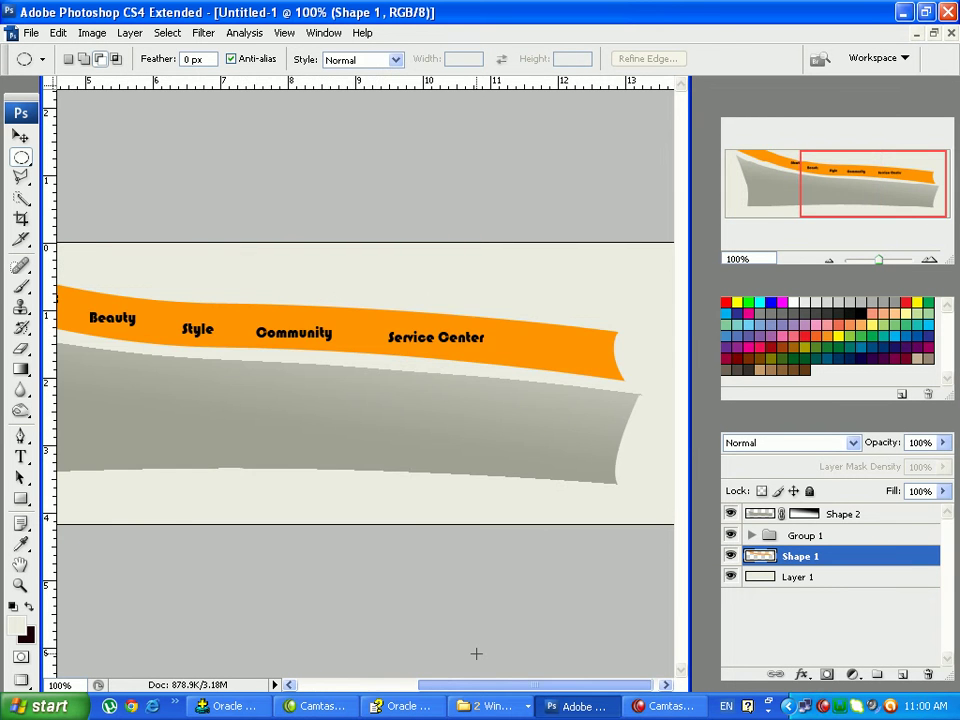
scroll(476, 653, left, 5)
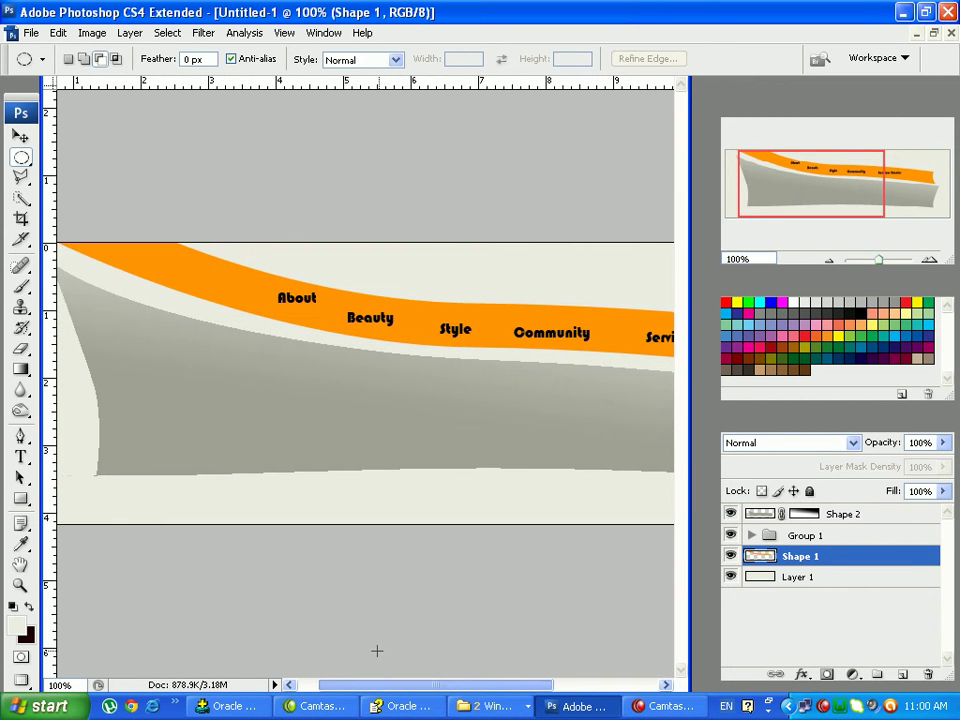
Switch to reference image 184 in Windows Picture and Fax Viewer, examine the grey panel's right floral ornament, and return to Photoshop
click(490, 706)
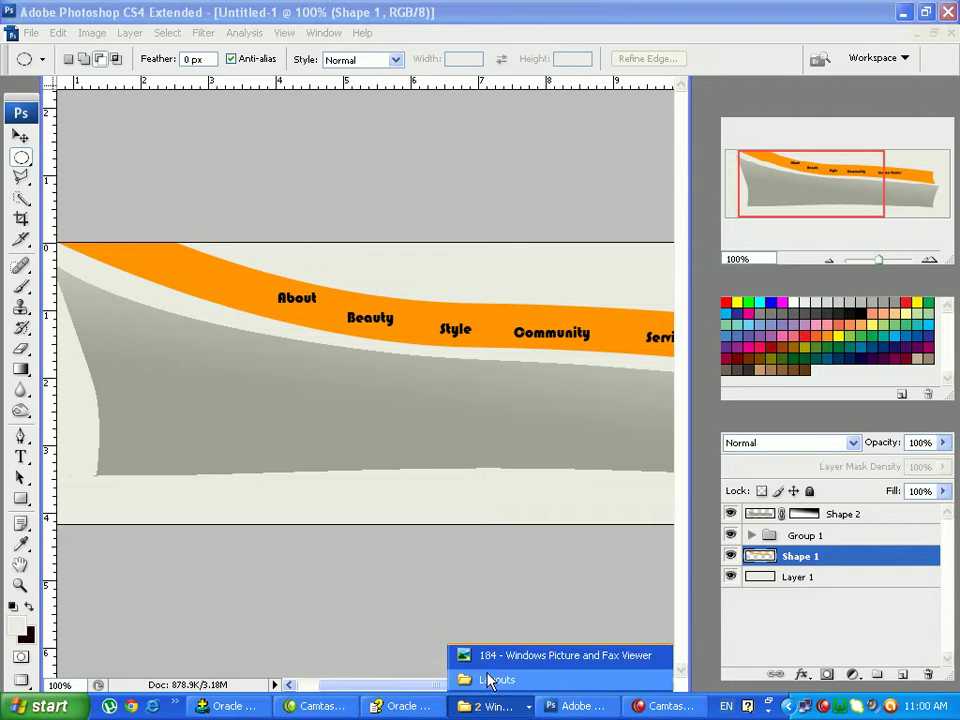
click(497, 656)
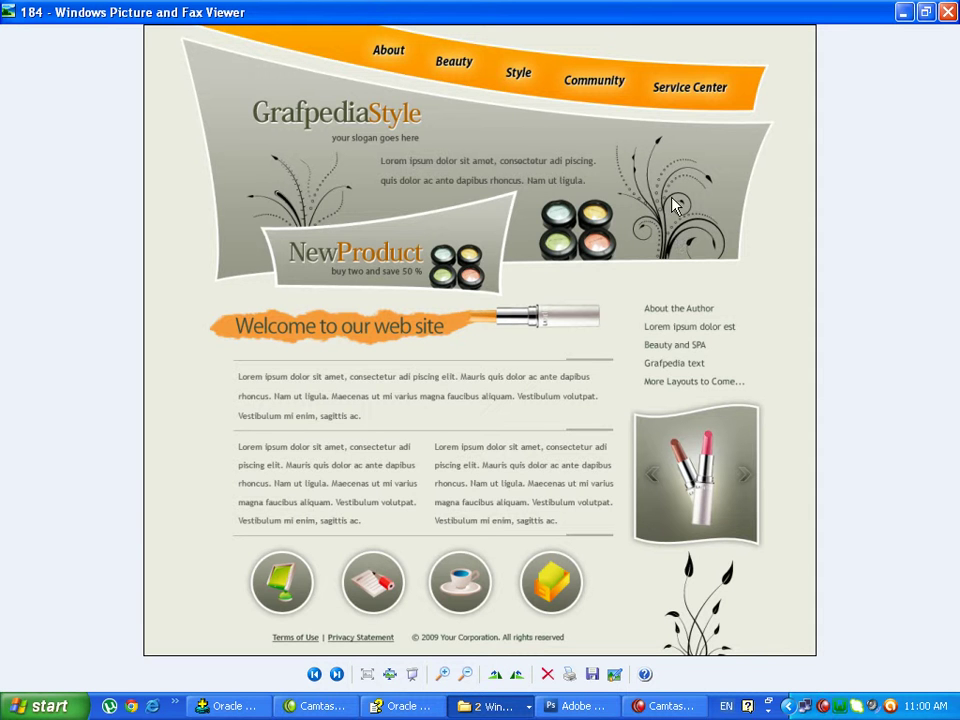
click(578, 706)
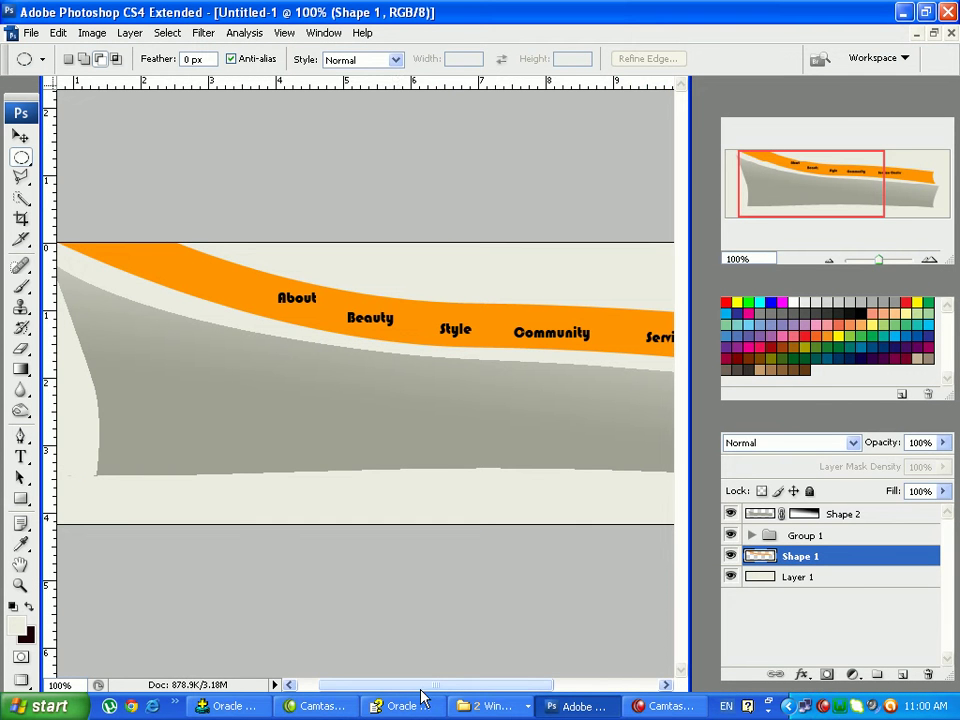
In 184.jpg, select the grey panel's right floral ornament with rectangular marquees, subtracting the strip that overlaps the makeup pots
drag(428, 686, 479, 668)
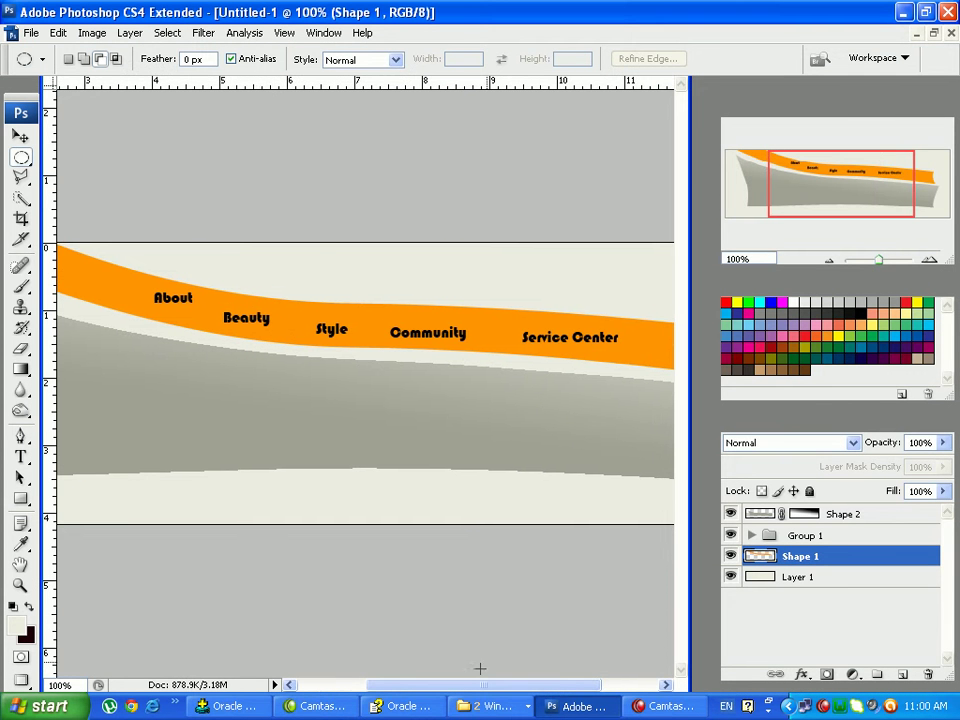
click(322, 32)
click(349, 470)
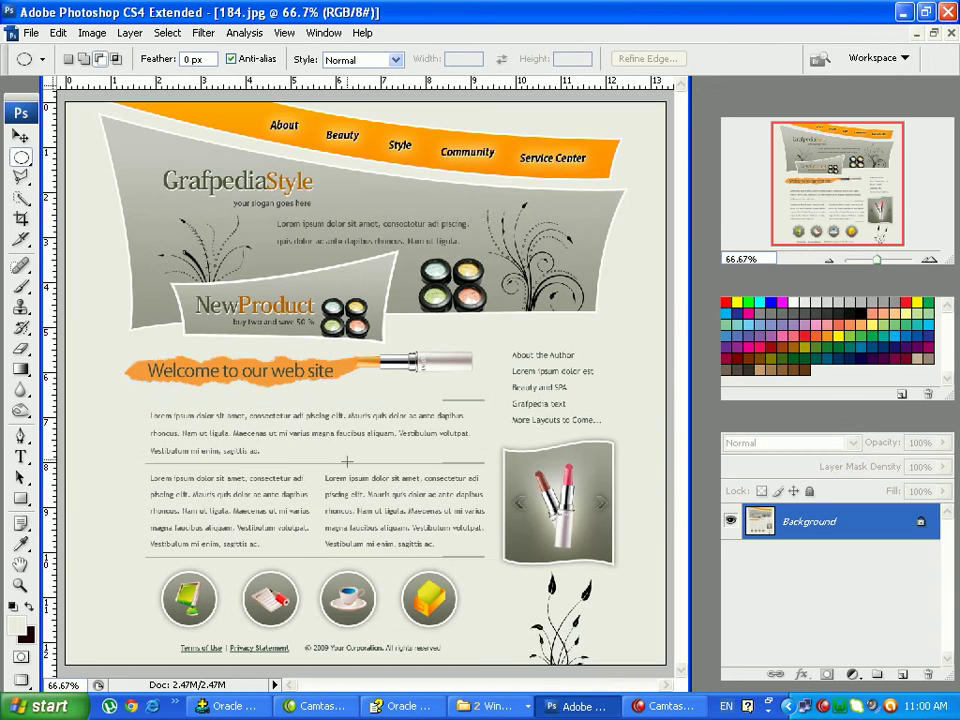
click(20, 157)
click(58, 157)
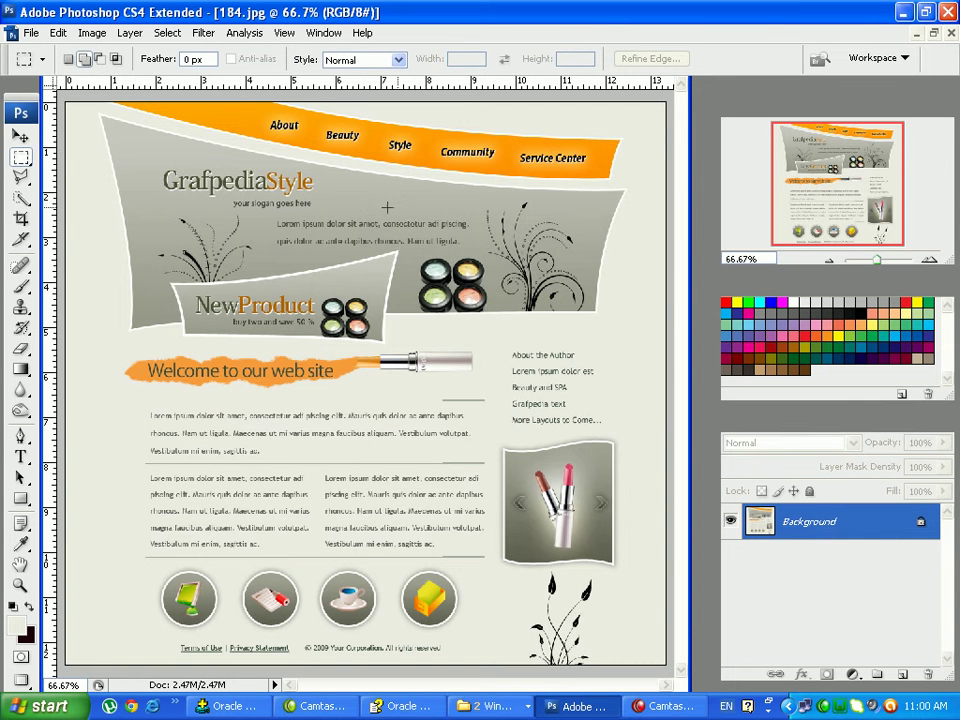
drag(478, 197, 597, 311)
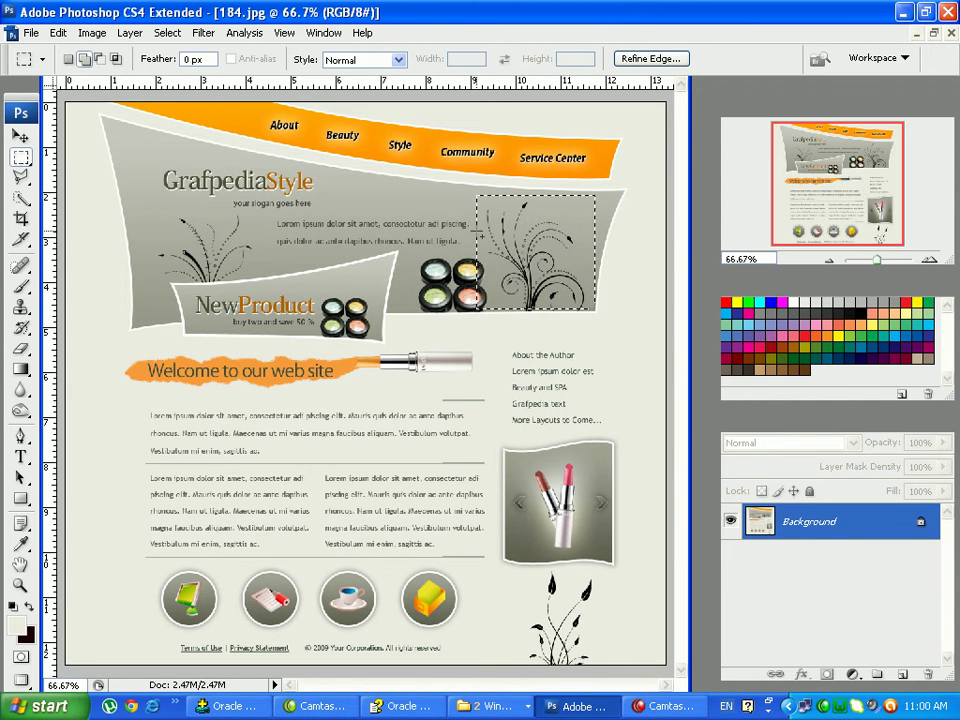
click(100, 59)
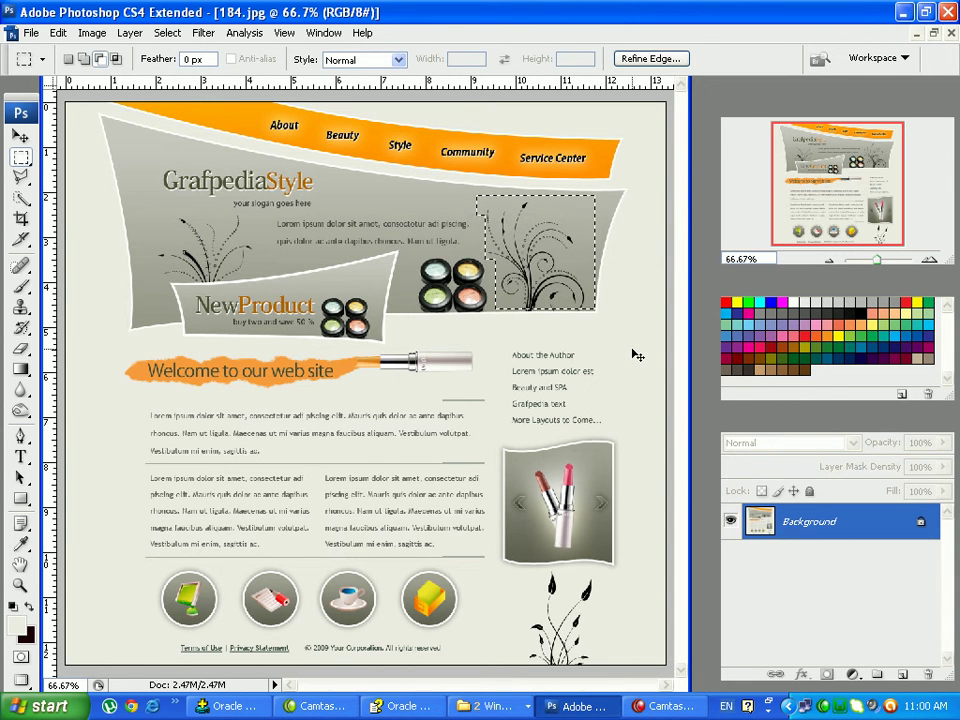
Copy the selected floral ornament into the Untitled-1 document as a new layer
click(318, 34)
click(345, 451)
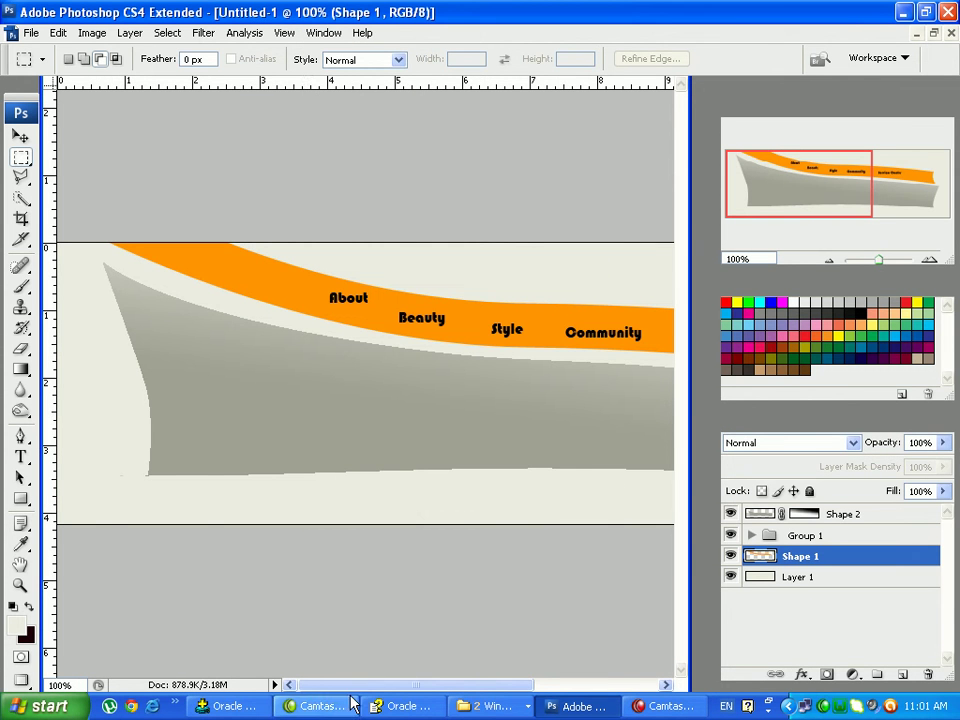
drag(398, 686, 544, 696)
key(ctrl+v)
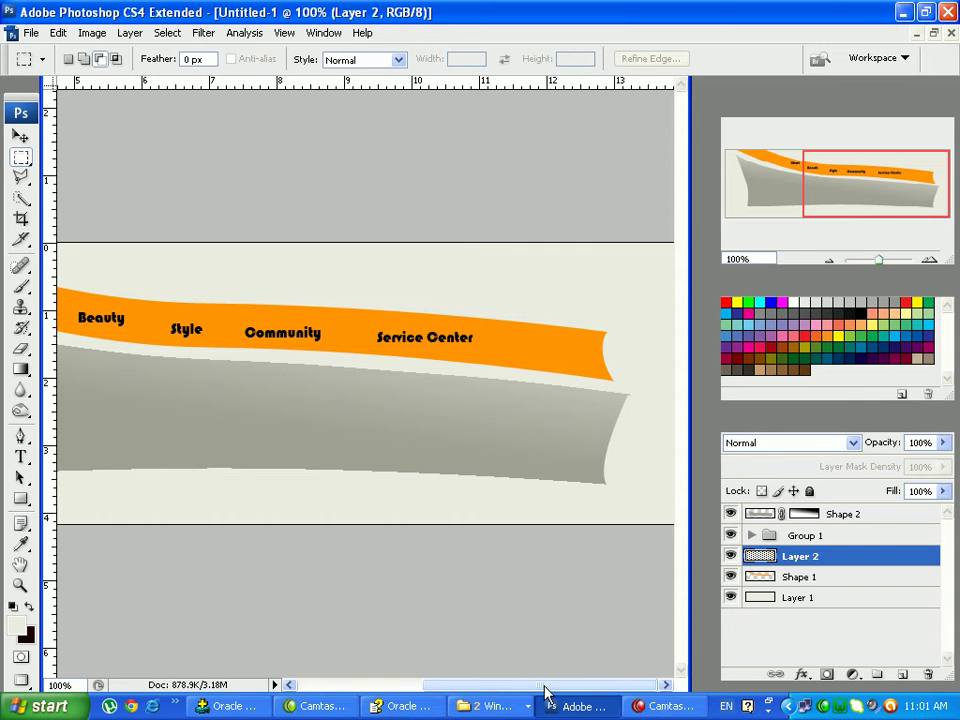
Move the pasted ornament onto the grey panel's right end and place the Shape 2 layer below Group 1
click(19, 133)
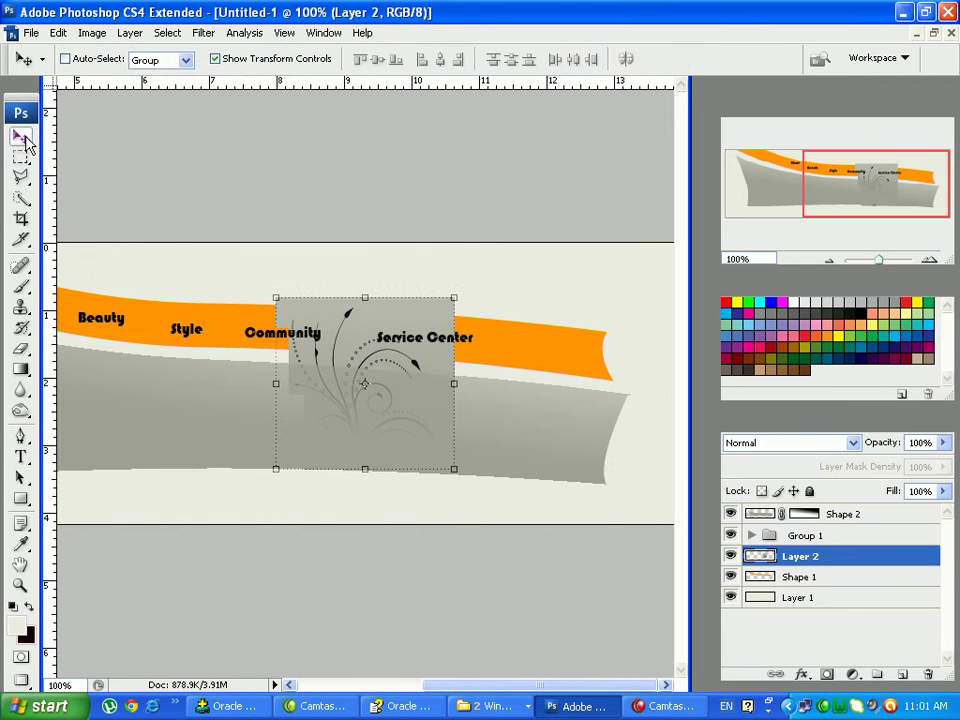
drag(379, 355, 529, 432)
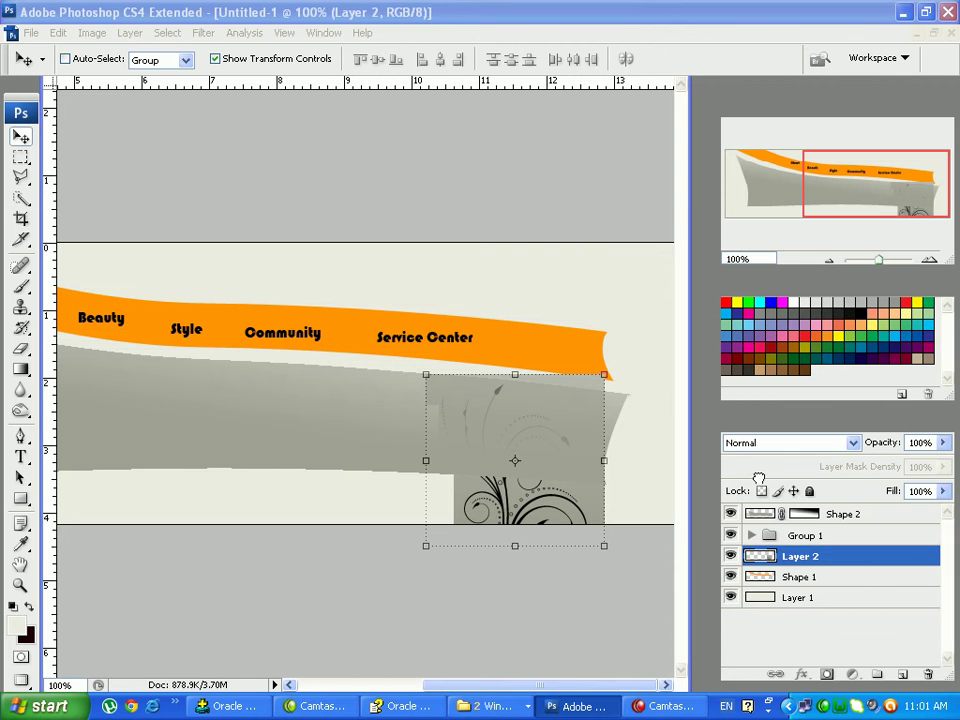
drag(765, 514, 773, 548)
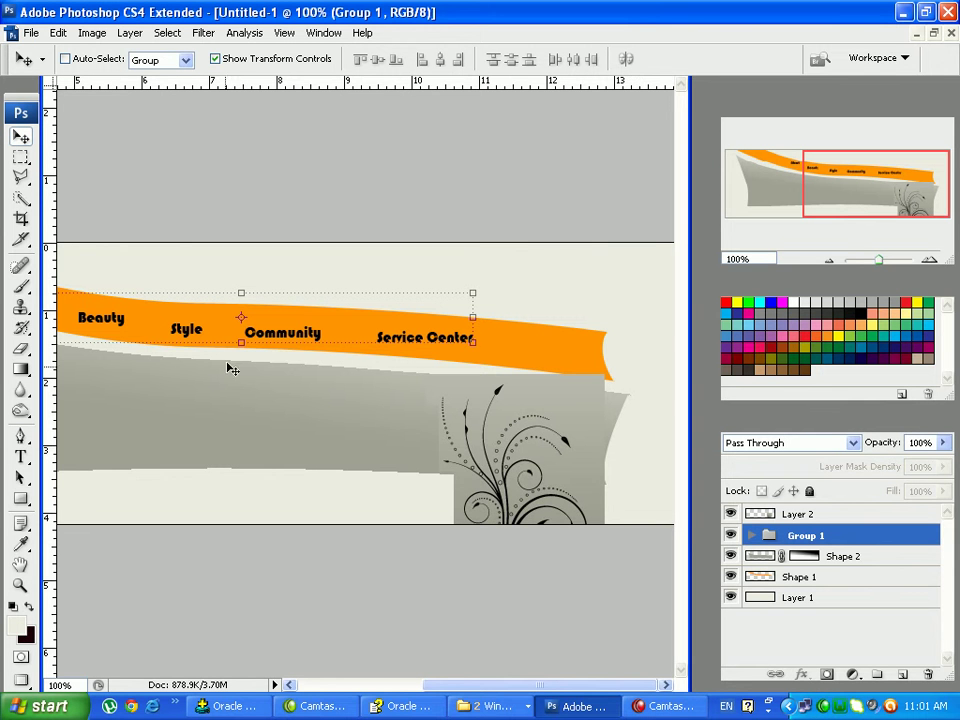
Scale the ornament on Layer 2 to about 61% width and 55% height and fit it inside the grey panel's right end
click(797, 518)
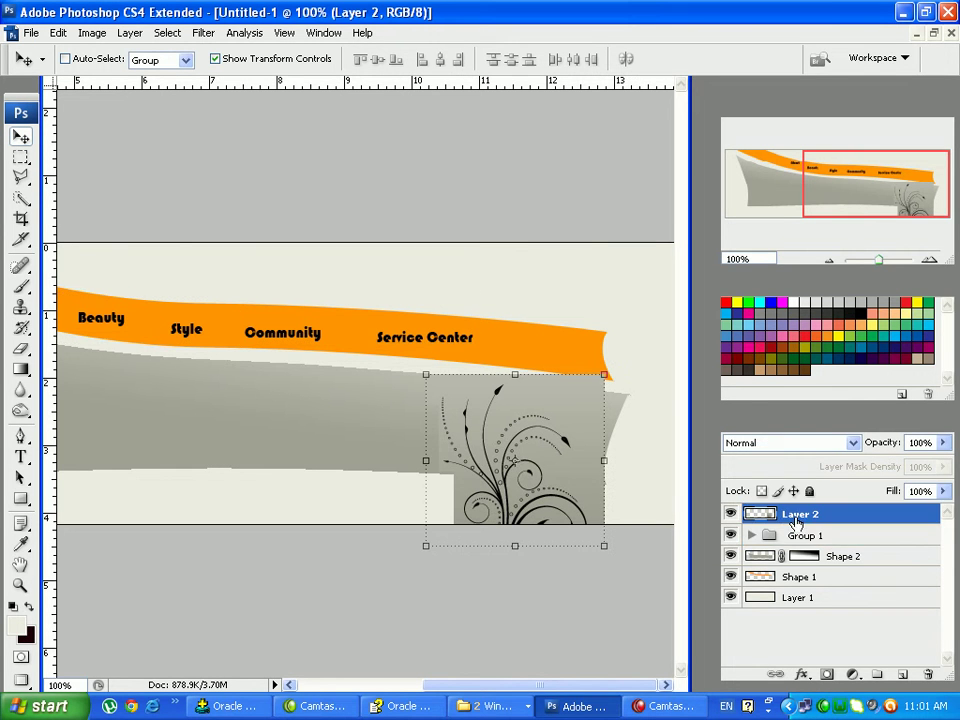
click(425, 376)
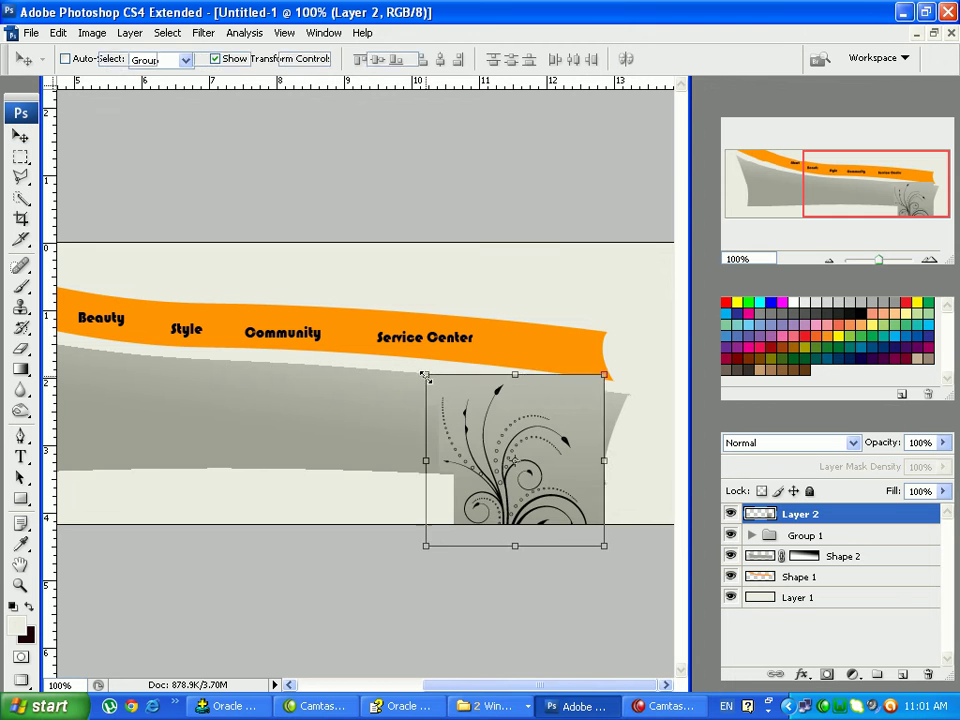
drag(425, 376, 493, 435)
drag(581, 501, 566, 443)
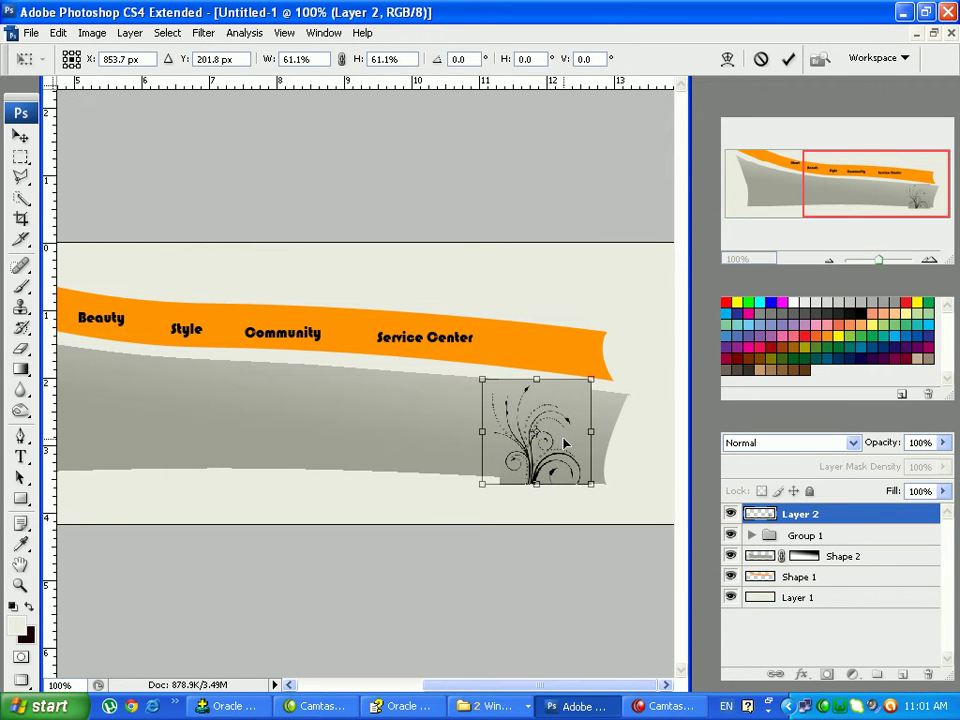
drag(536, 484, 538, 474)
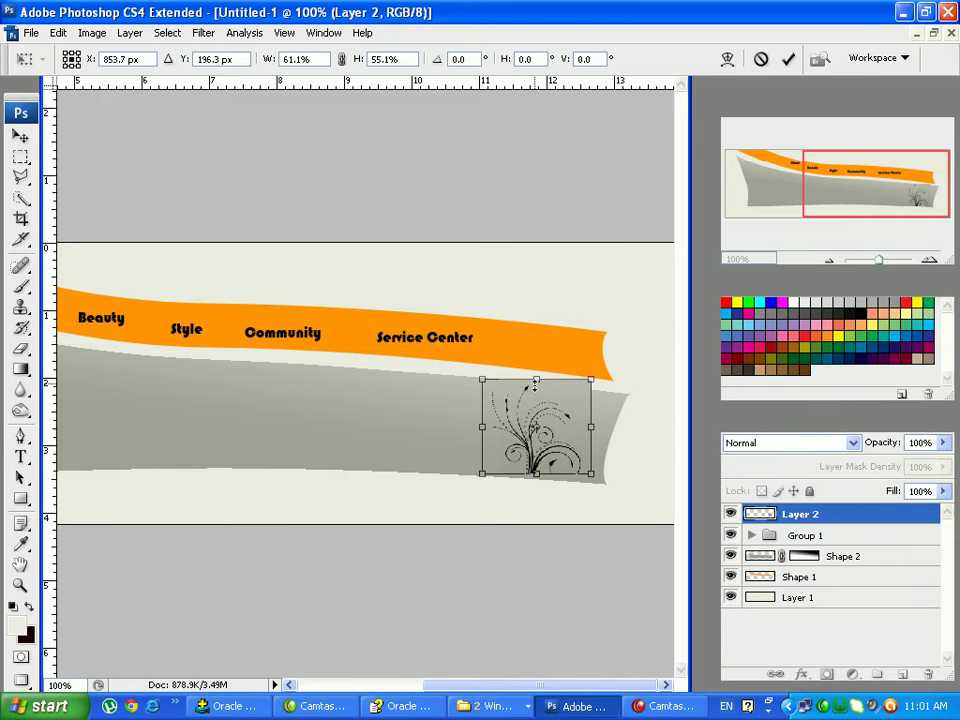
click(788, 60)
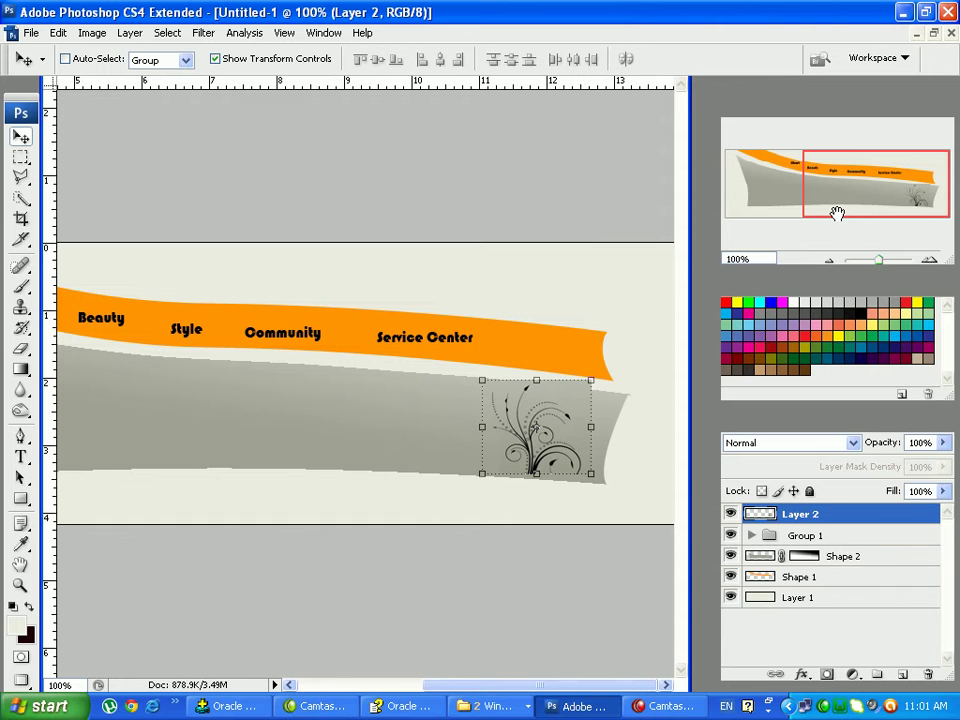
Nudge the floral ornament down 6 pixels towards the grey panel's lower edge
key(Down)
key(Down)
key(Down)
key(Down)
key(Down)
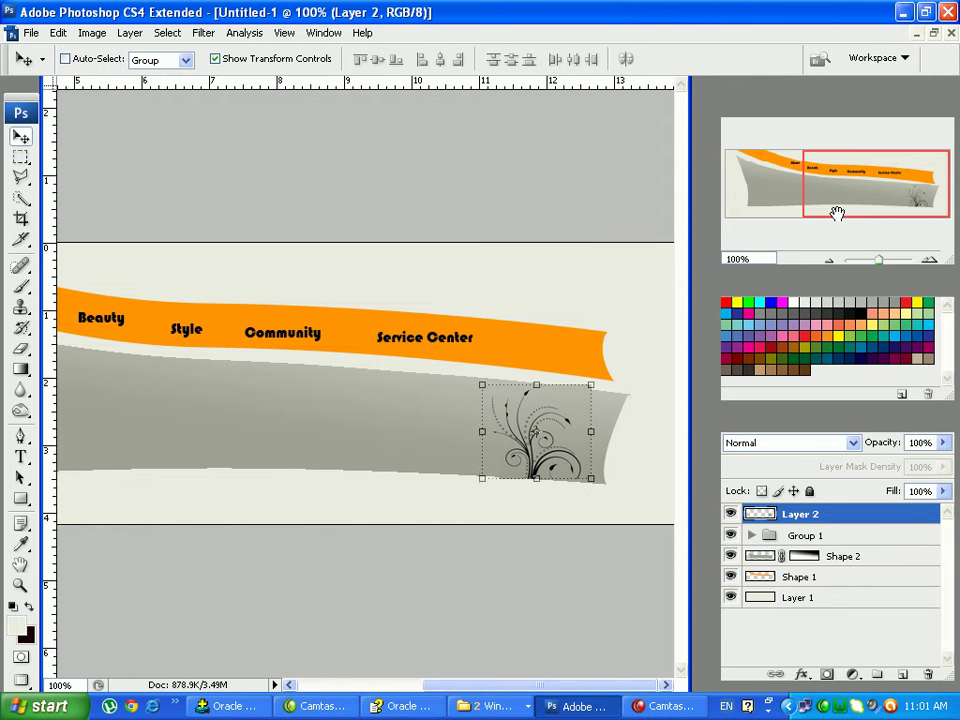
key(Down)
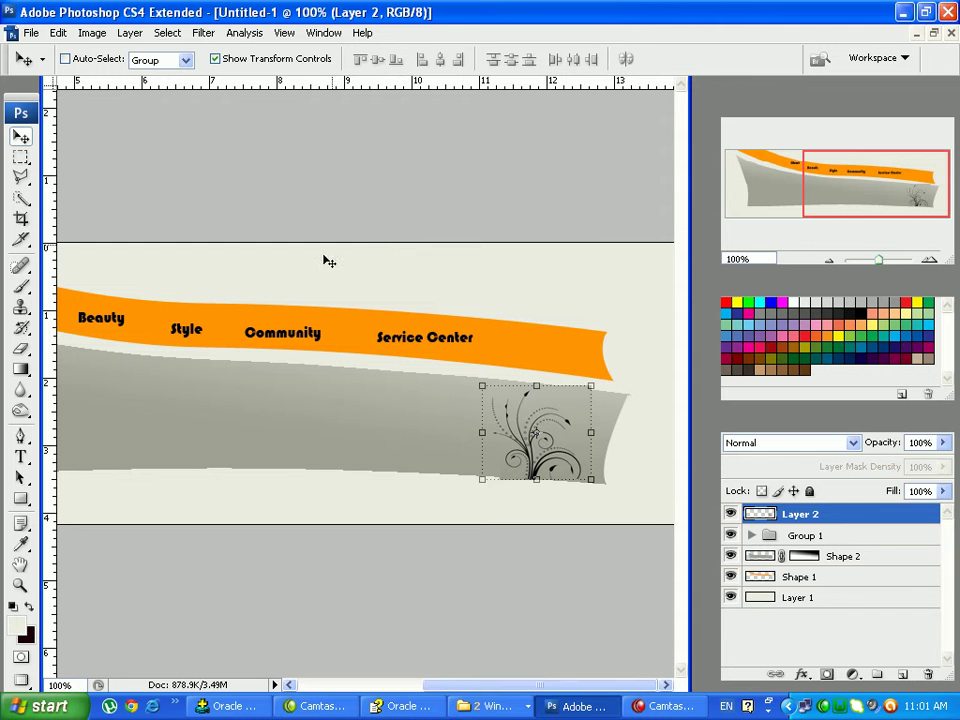
Check the left side of the grey panel in reference image 184 in Windows Picture and Fax Viewer and return to Photoshop
click(470, 705)
click(492, 656)
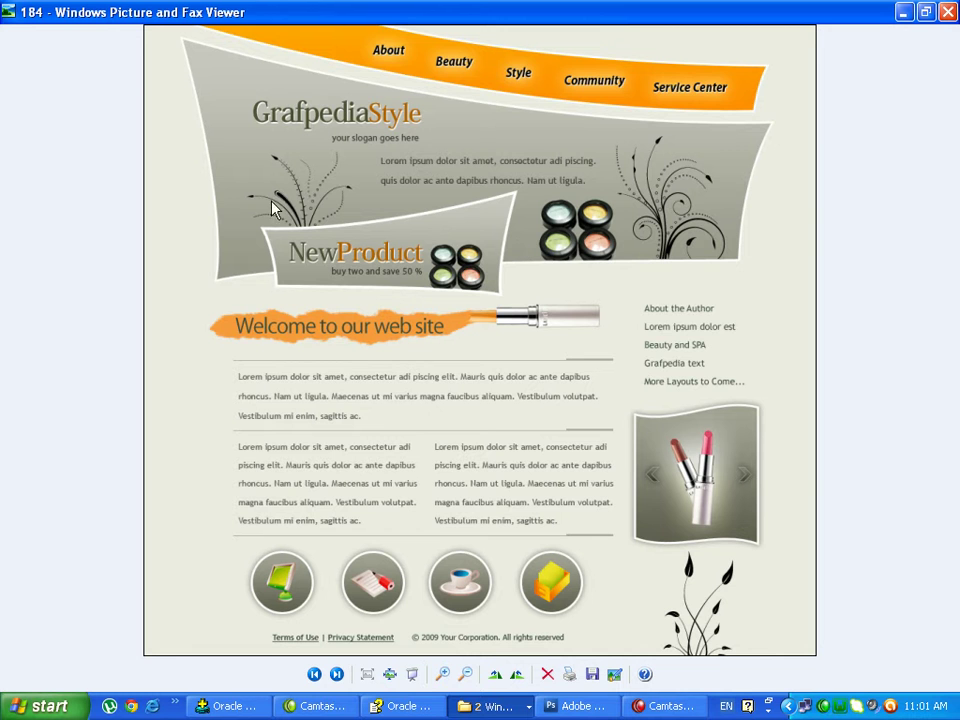
click(590, 708)
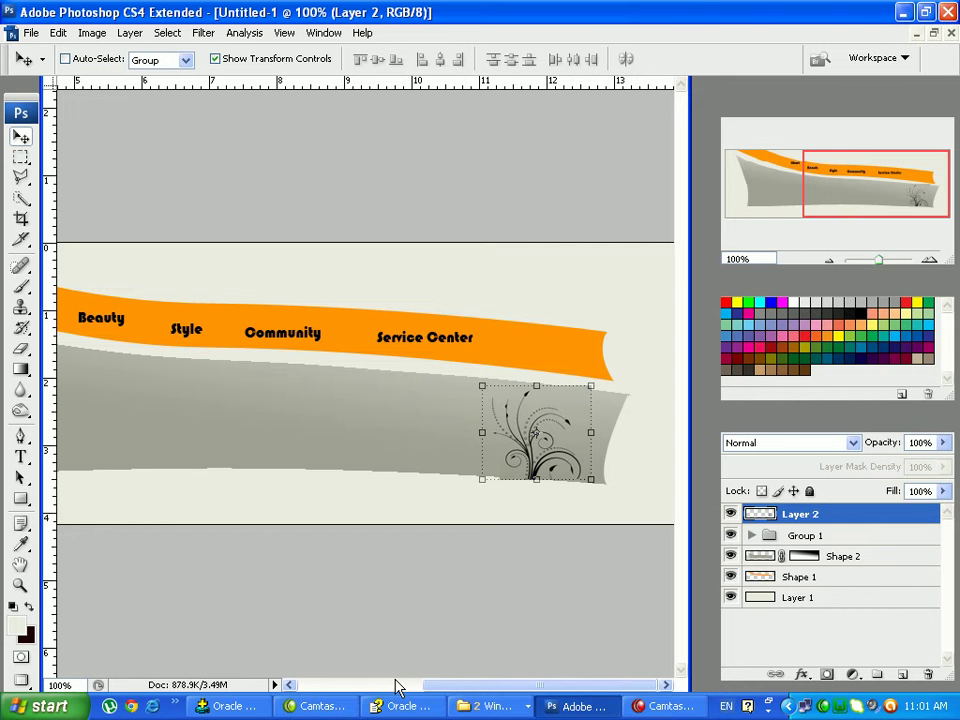
Draw a rectangle shape across the grey panel's lower edge near its left end and fill it with the sampled grey a0a094
drag(432, 686, 328, 680)
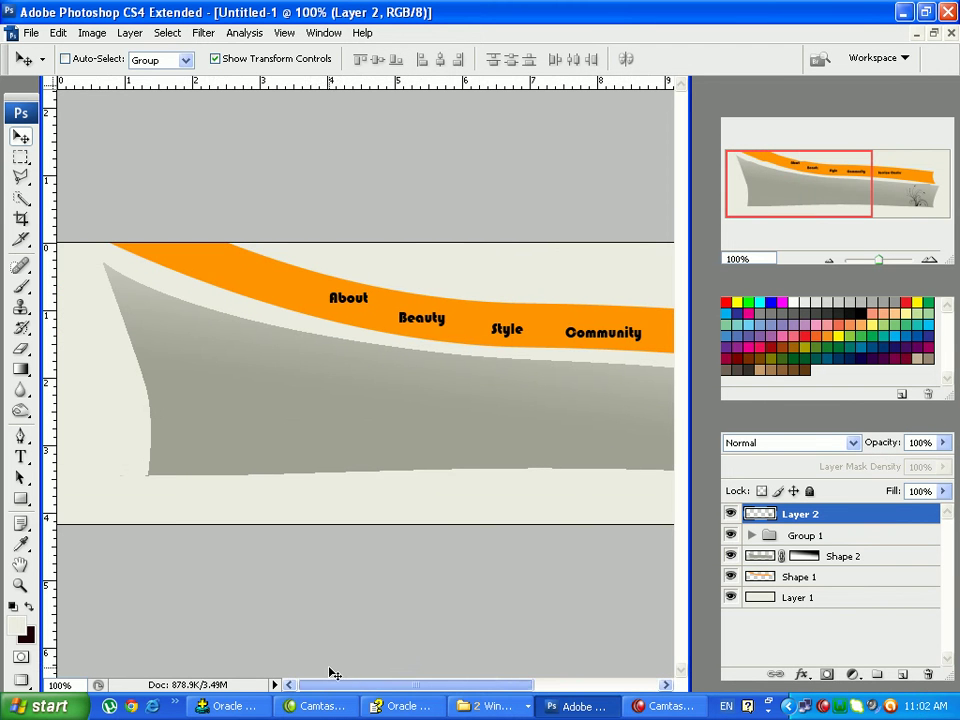
click(20, 498)
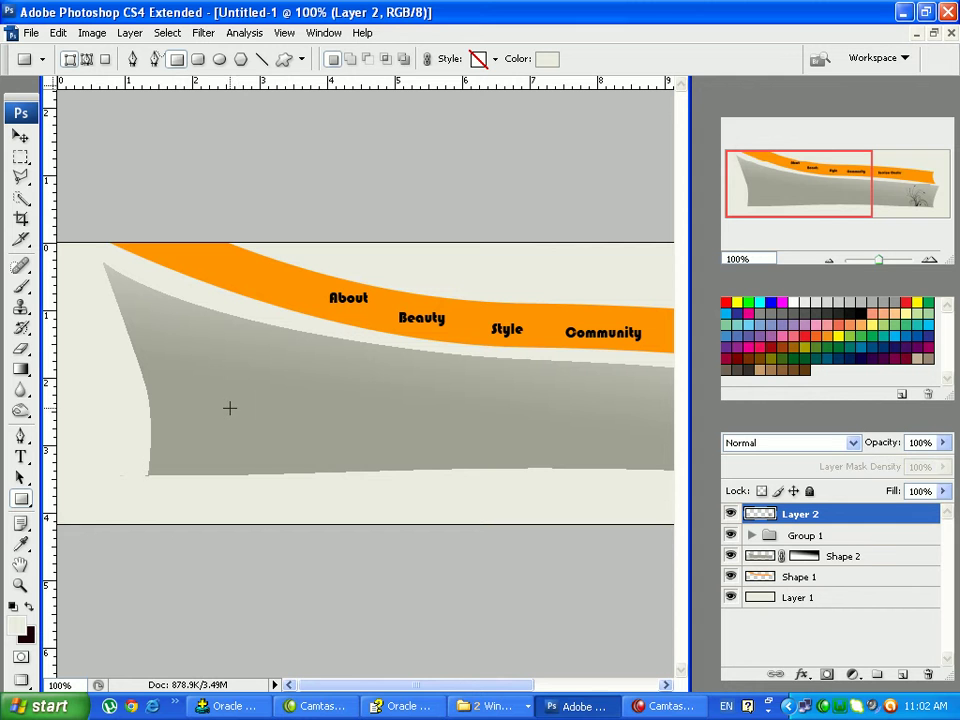
drag(241, 401, 477, 479)
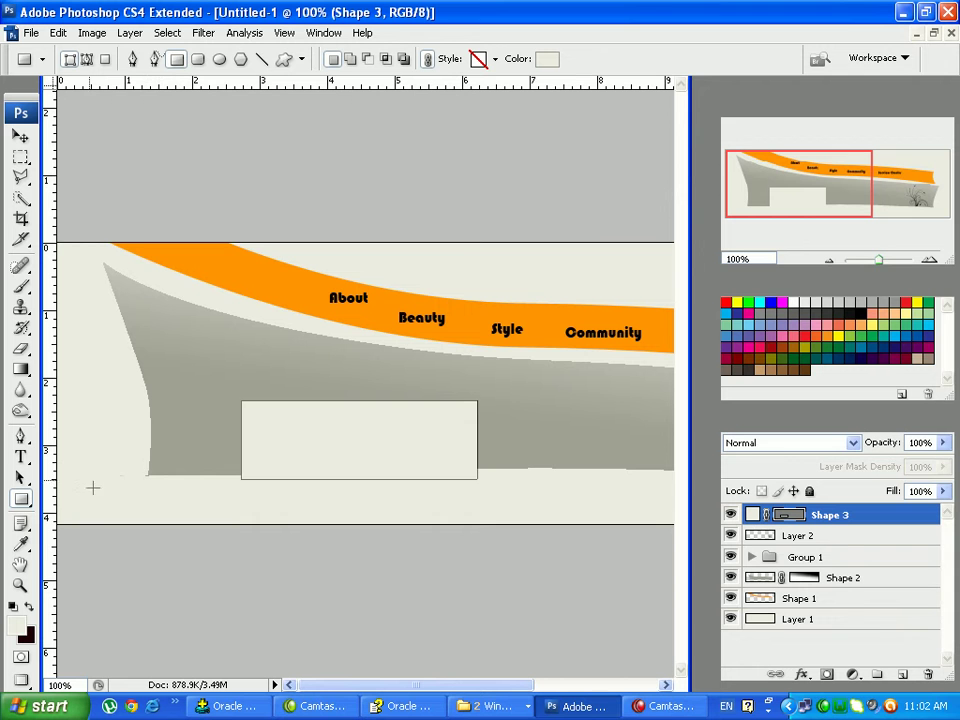
click(555, 64)
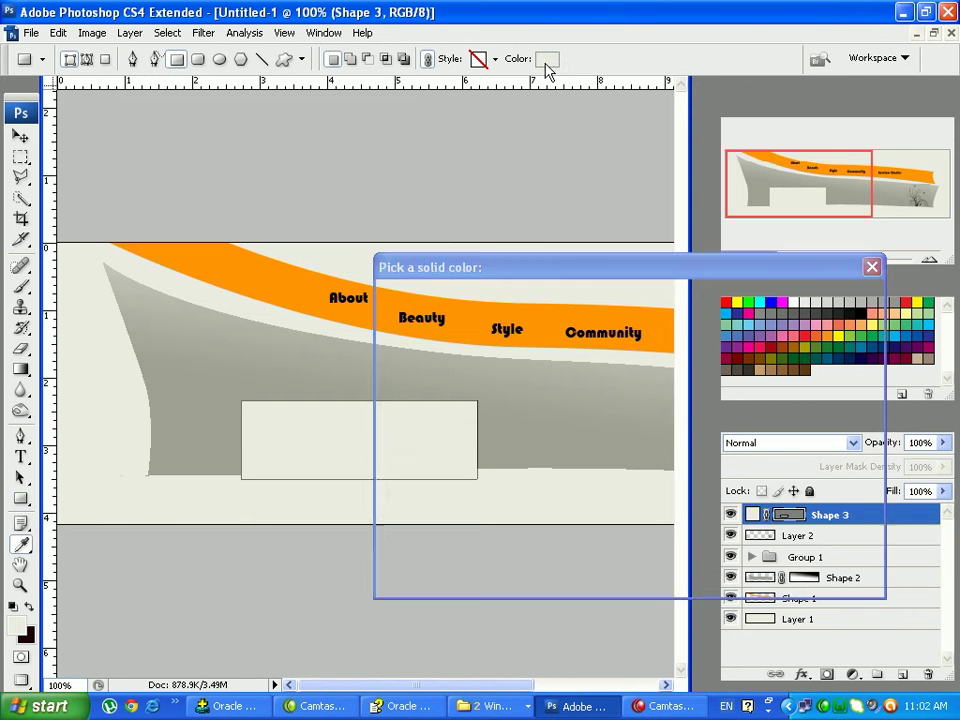
click(187, 446)
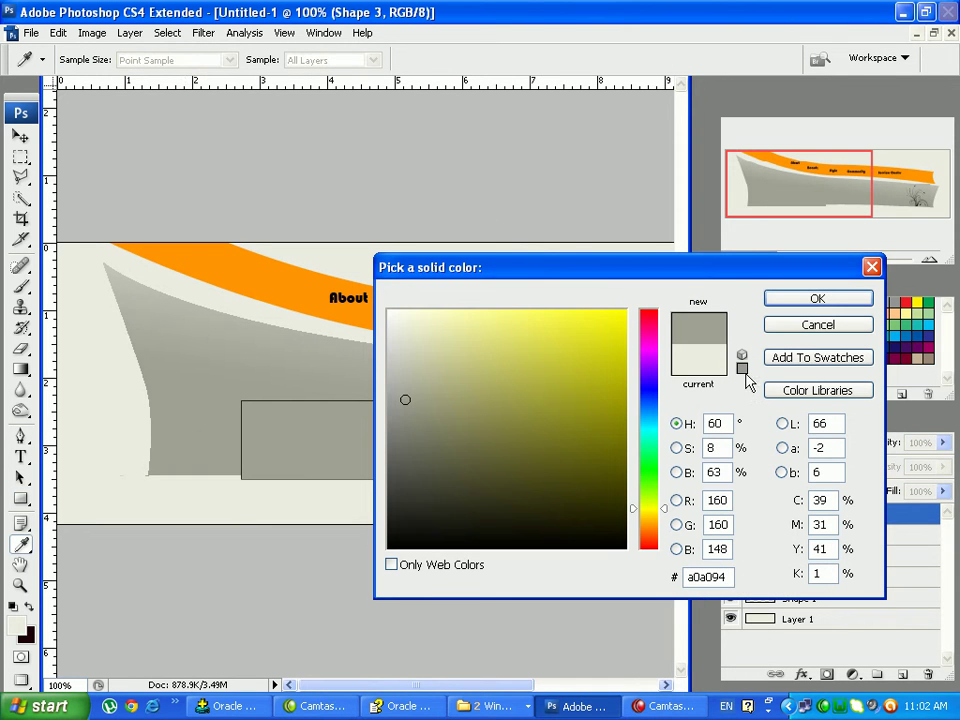
click(810, 300)
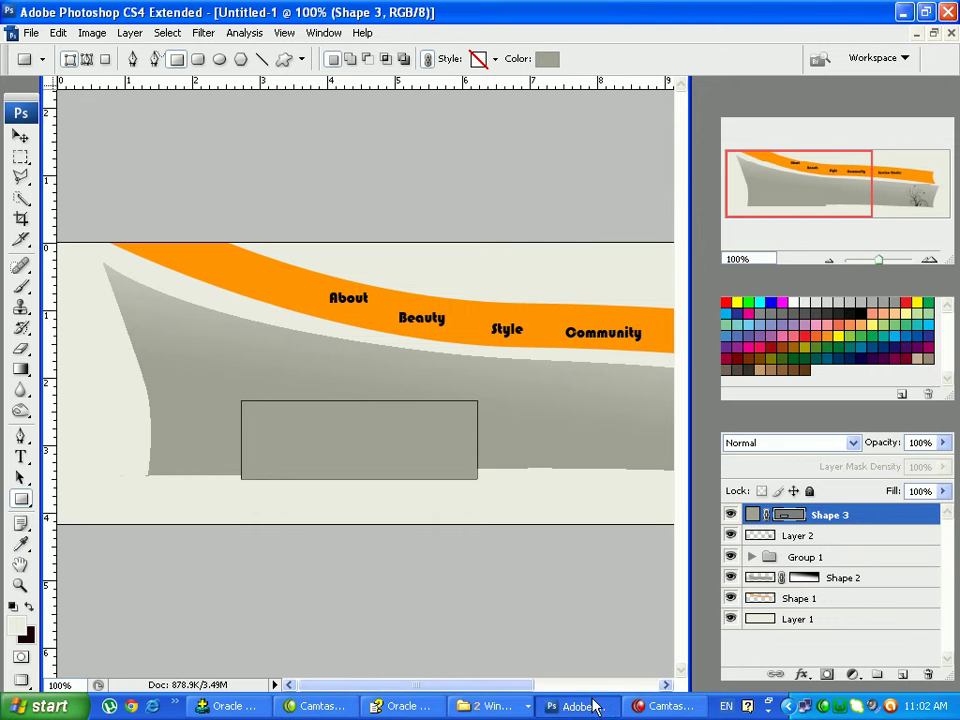
Check the New Product box in reference image 184 in Windows Picture and Fax Viewer and return to Photoshop
click(487, 706)
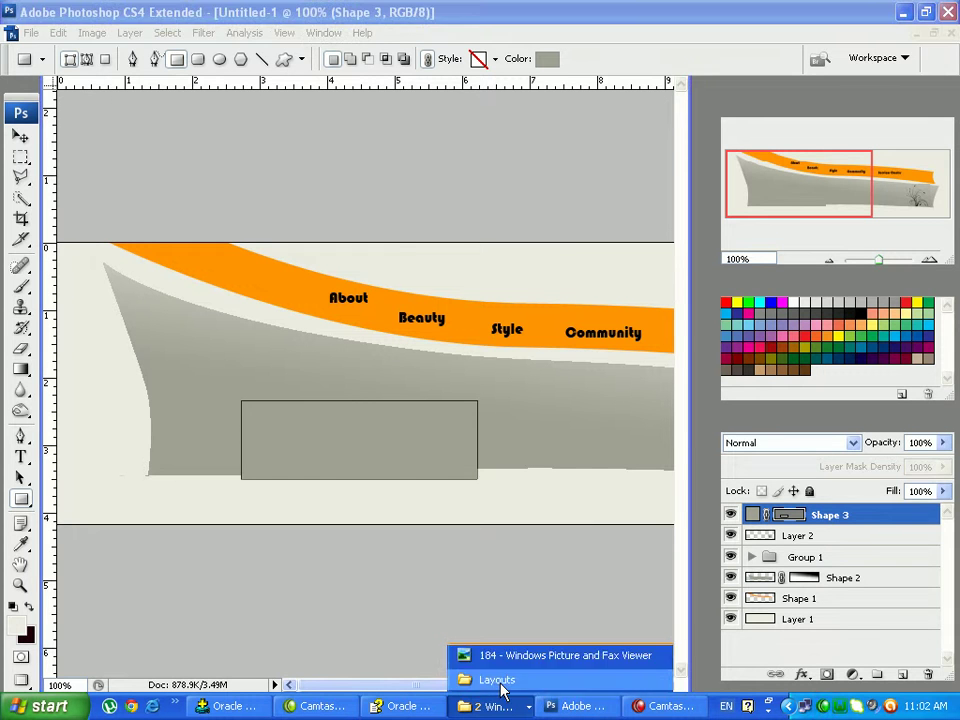
click(503, 660)
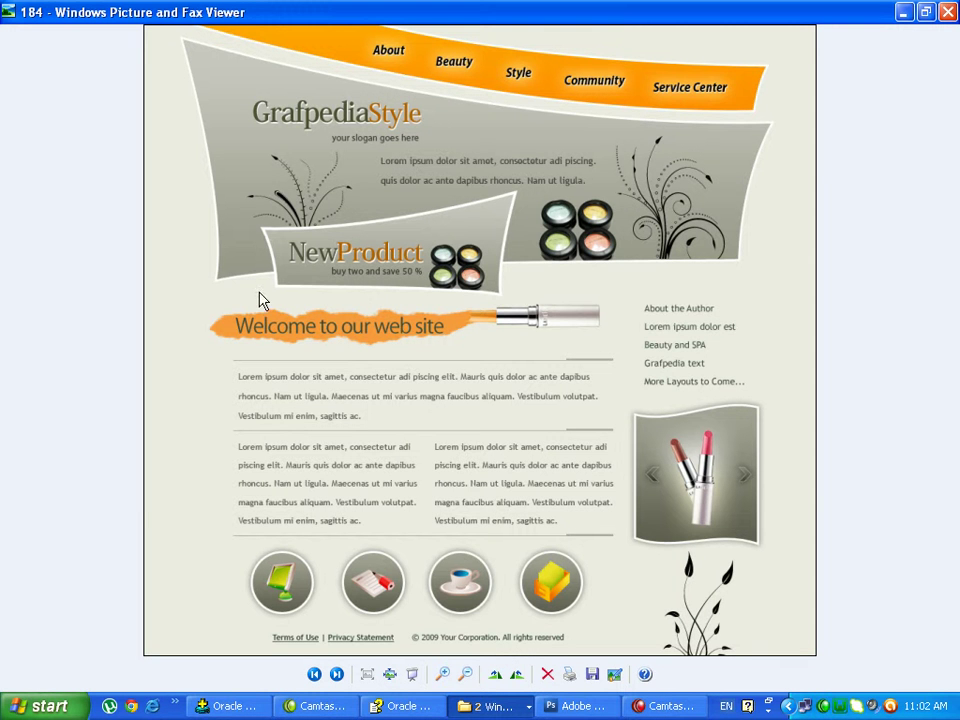
click(493, 710)
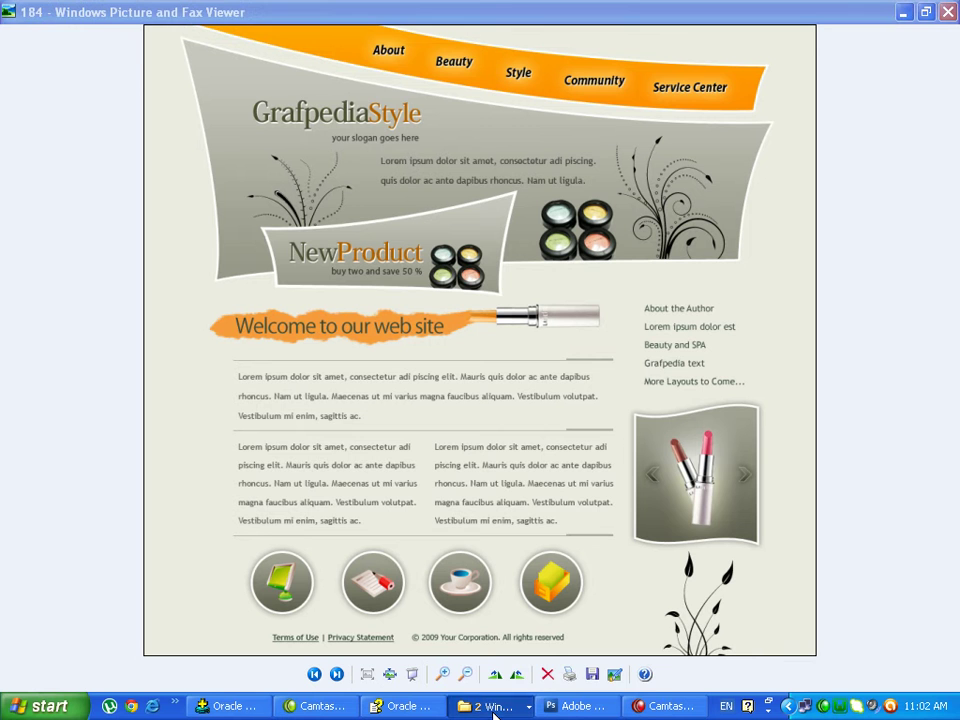
click(493, 710)
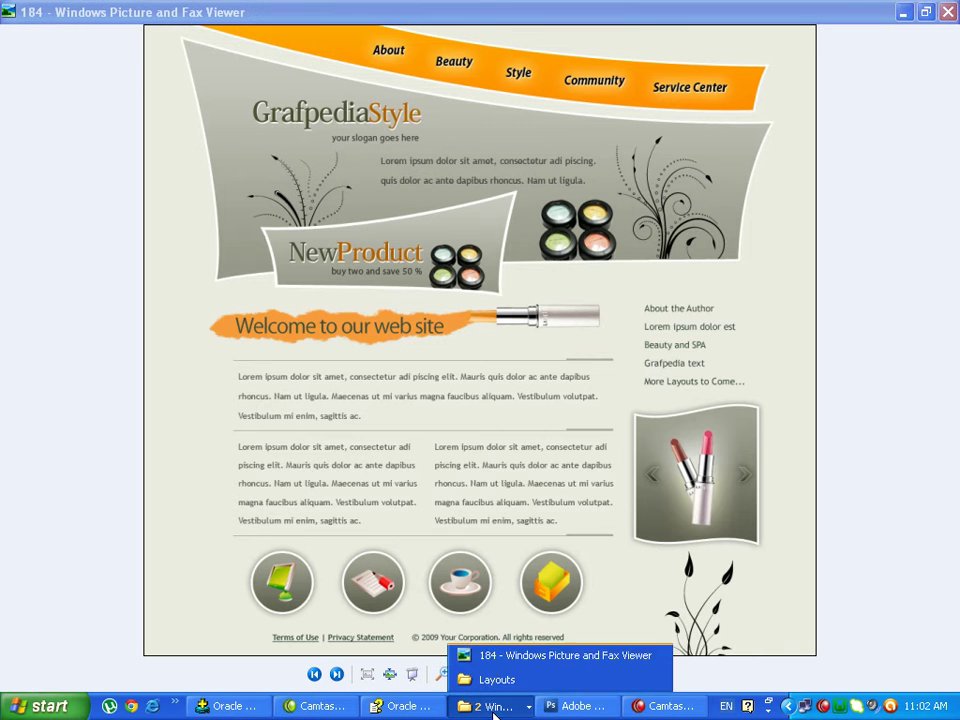
click(584, 710)
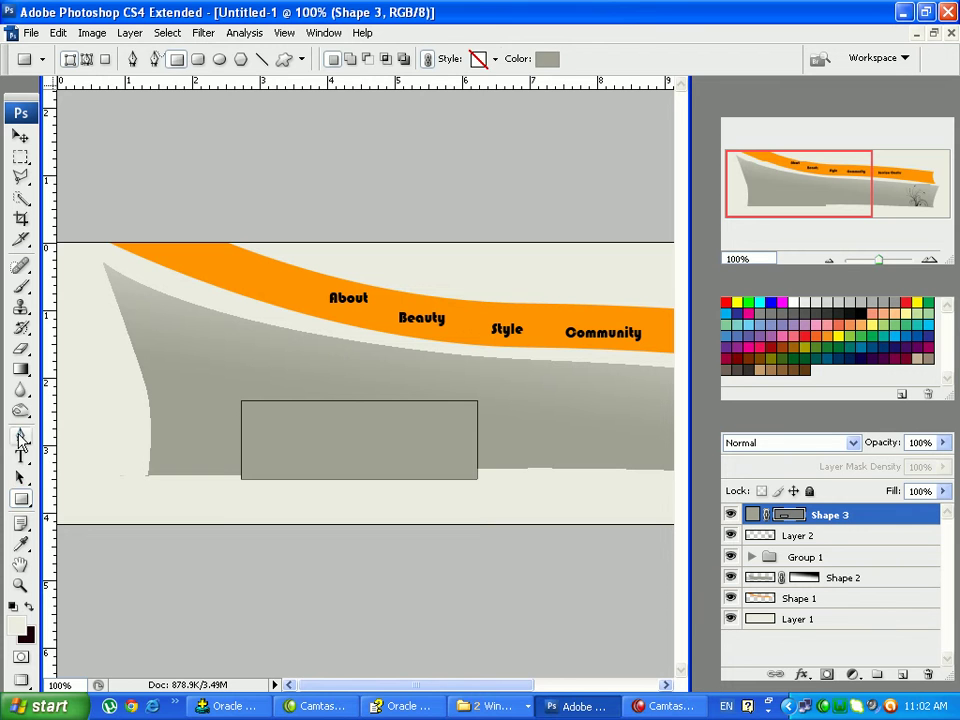
Add anchor points to the left edge of the Shape 3 rectangle and bend that edge inward
drag(20, 436, 90, 471)
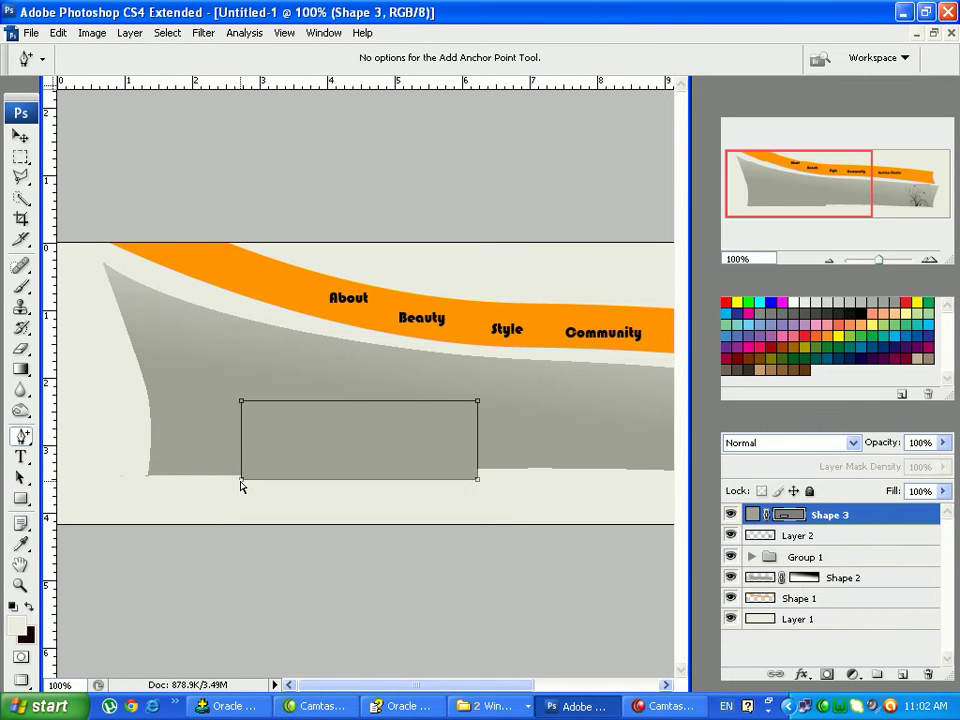
click(242, 450)
click(241, 441)
drag(248, 450, 252, 448)
click(253, 470)
click(251, 471)
key(ctrl+z)
drag(241, 484, 248, 484)
click(248, 448)
drag(249, 451, 264, 441)
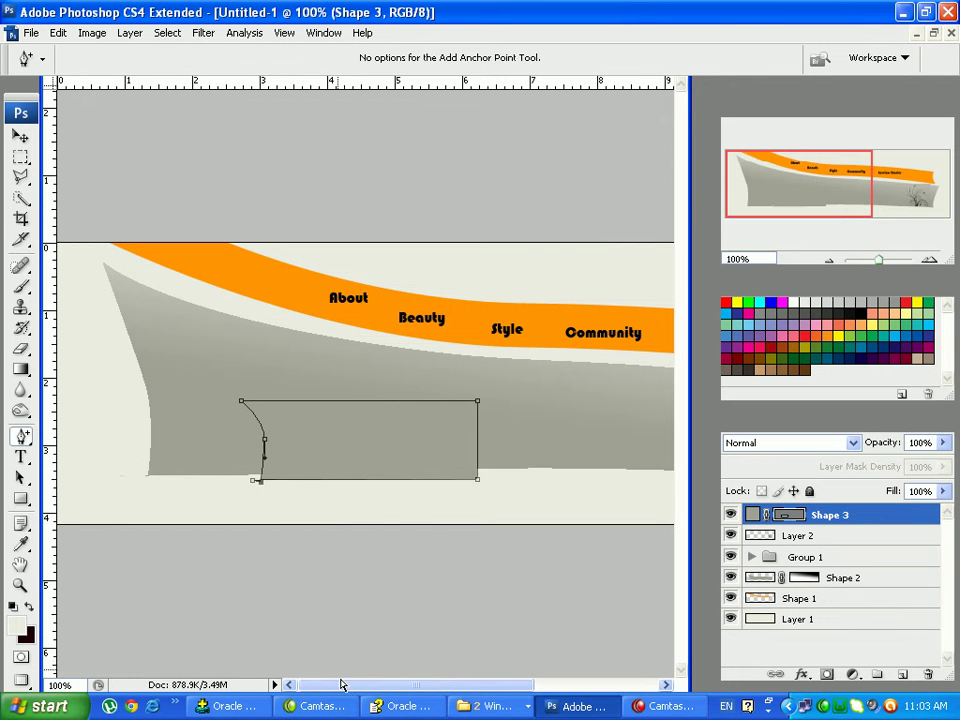
Following reference image 184, pull in the box's left corners and left edge, and curve its top edge downward
click(490, 706)
click(497, 657)
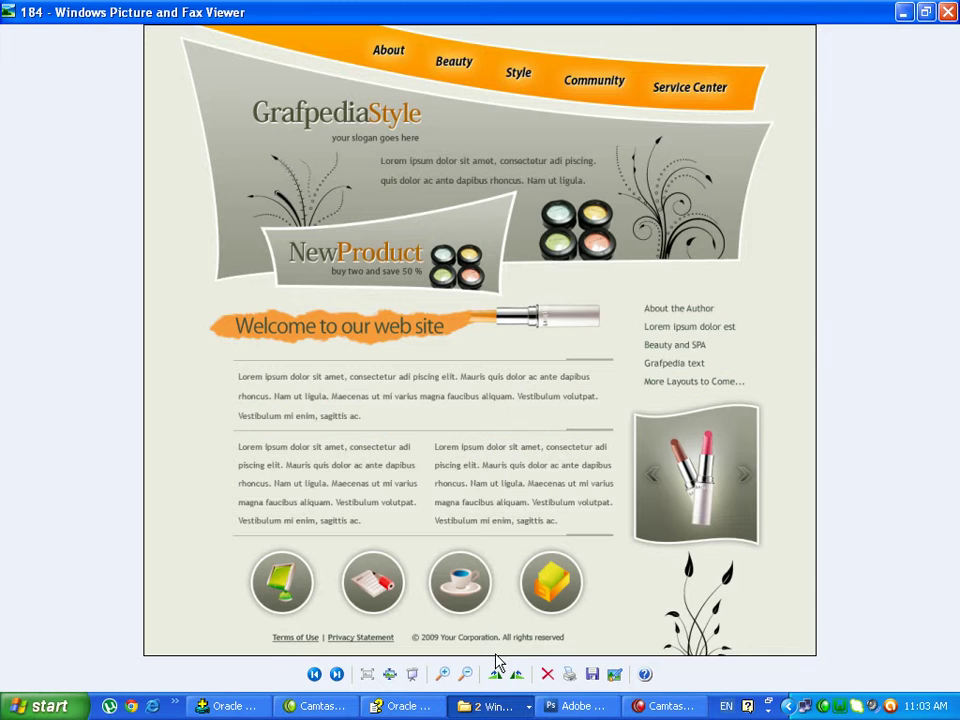
click(575, 706)
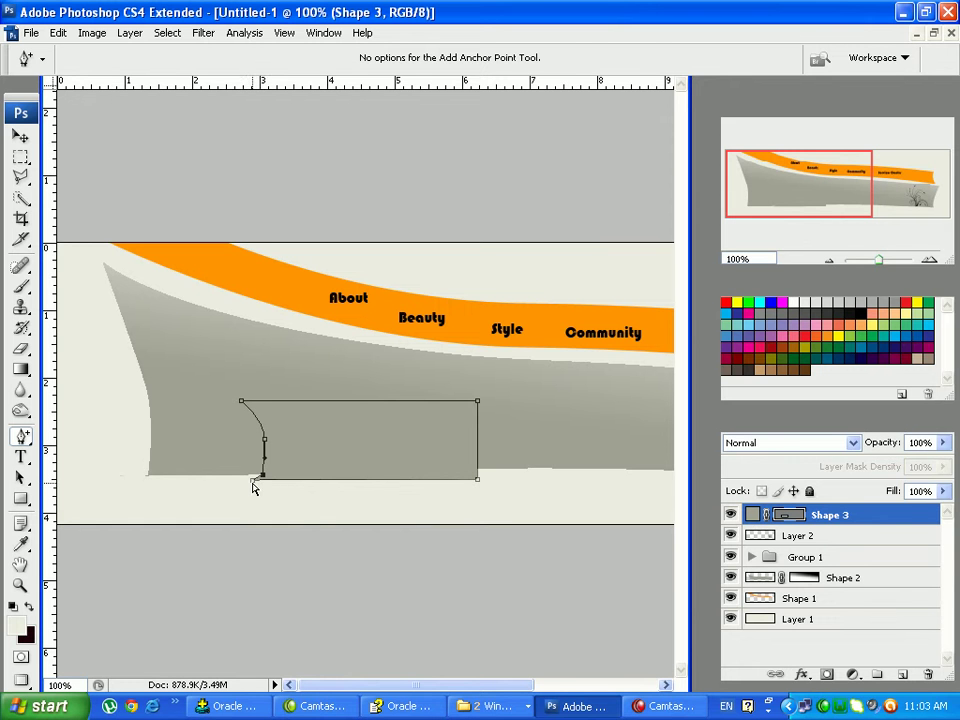
drag(253, 482, 263, 477)
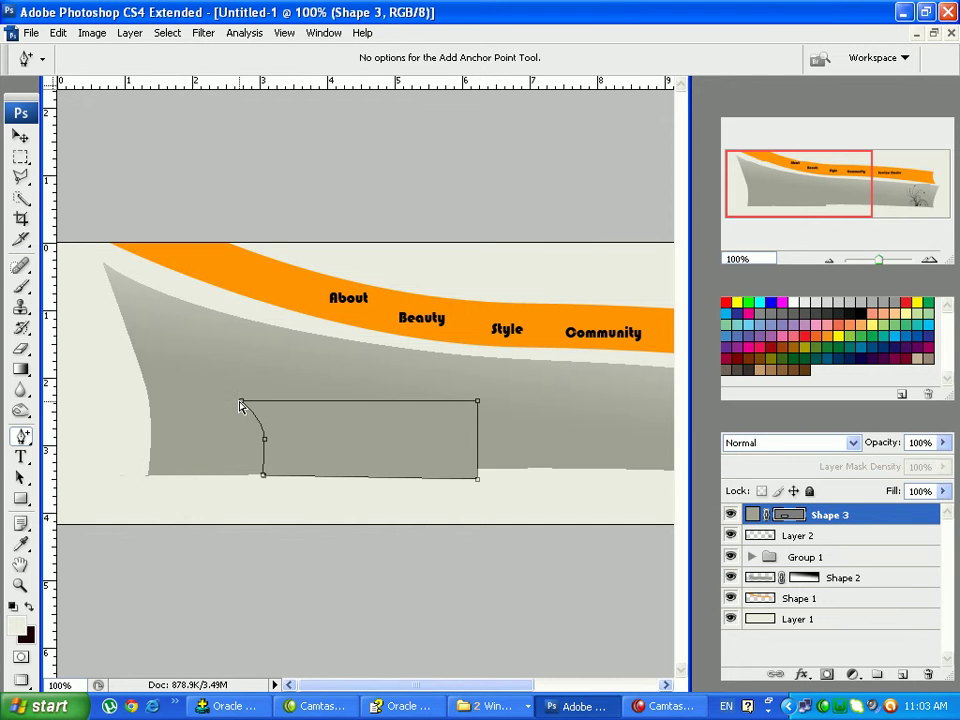
drag(241, 402, 250, 410)
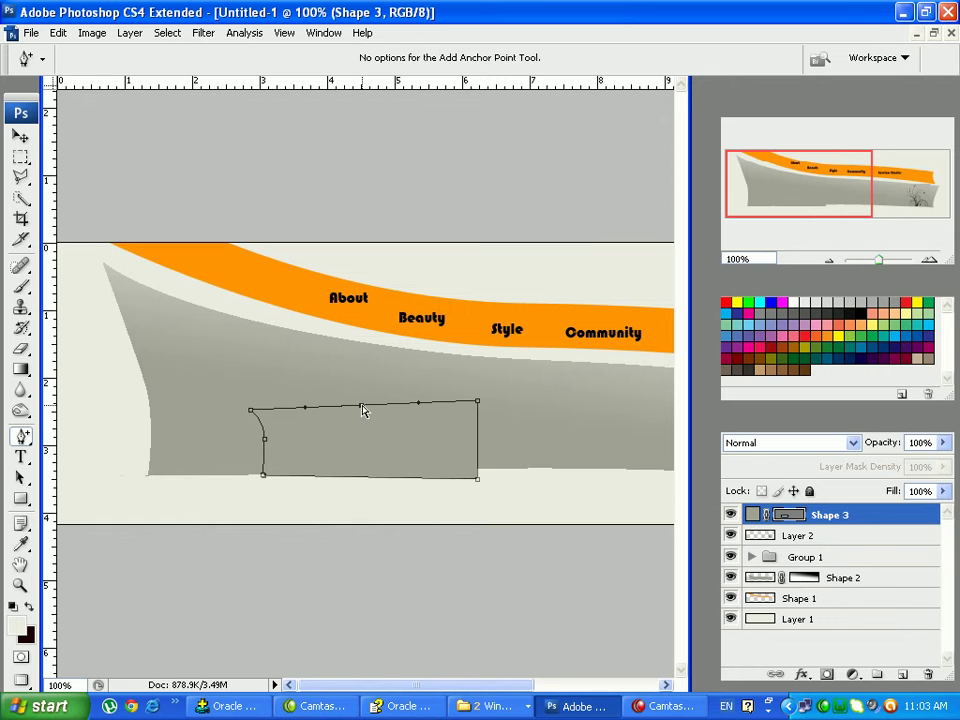
drag(362, 408, 363, 421)
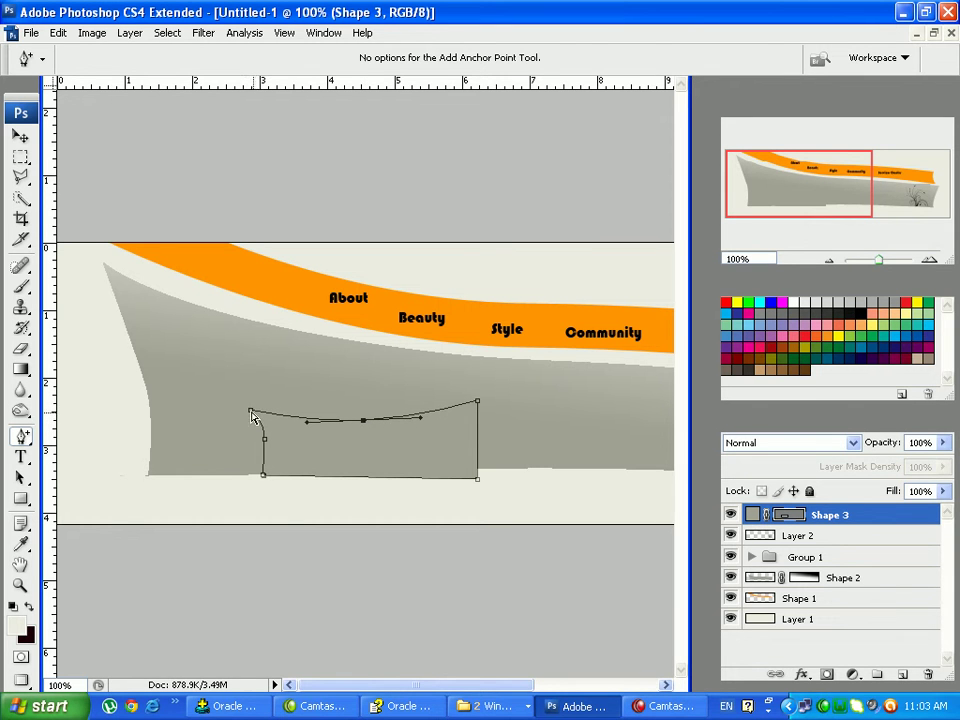
drag(251, 411, 262, 444)
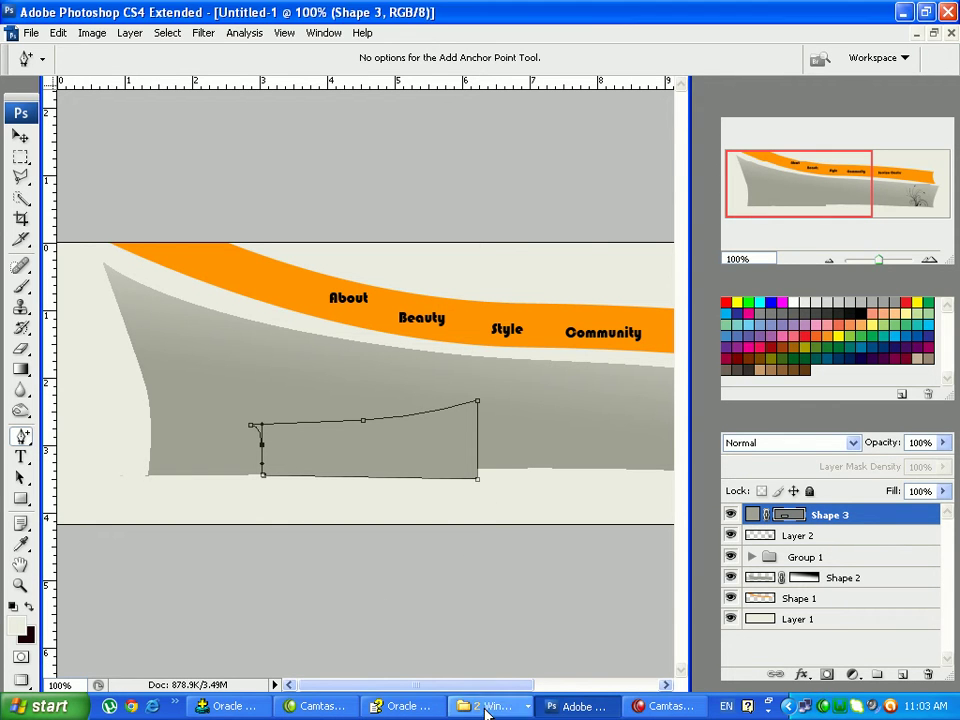
Following reference image 184, bend the box's right edge inward and align its lower-right corner with the grey panel's bottom edge
click(490, 706)
click(508, 654)
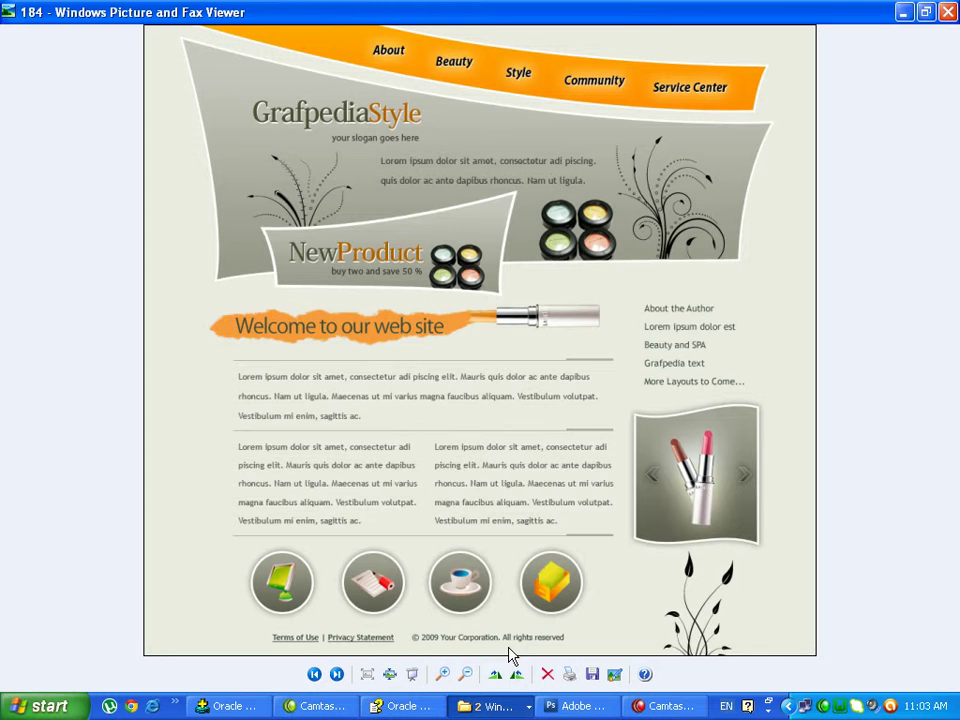
click(570, 708)
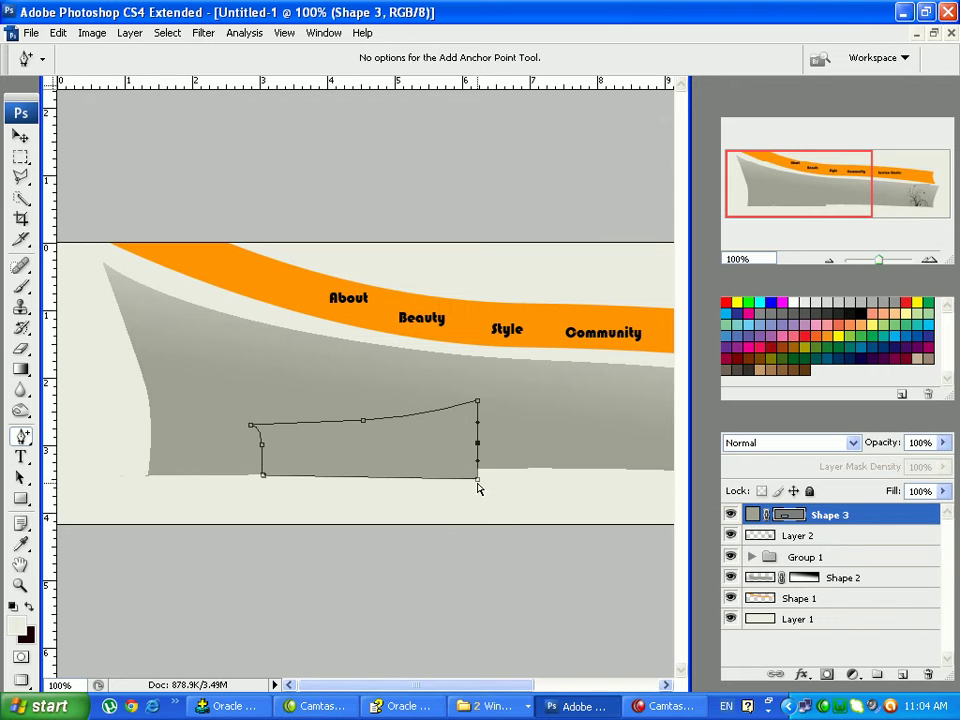
drag(477, 479, 462, 452)
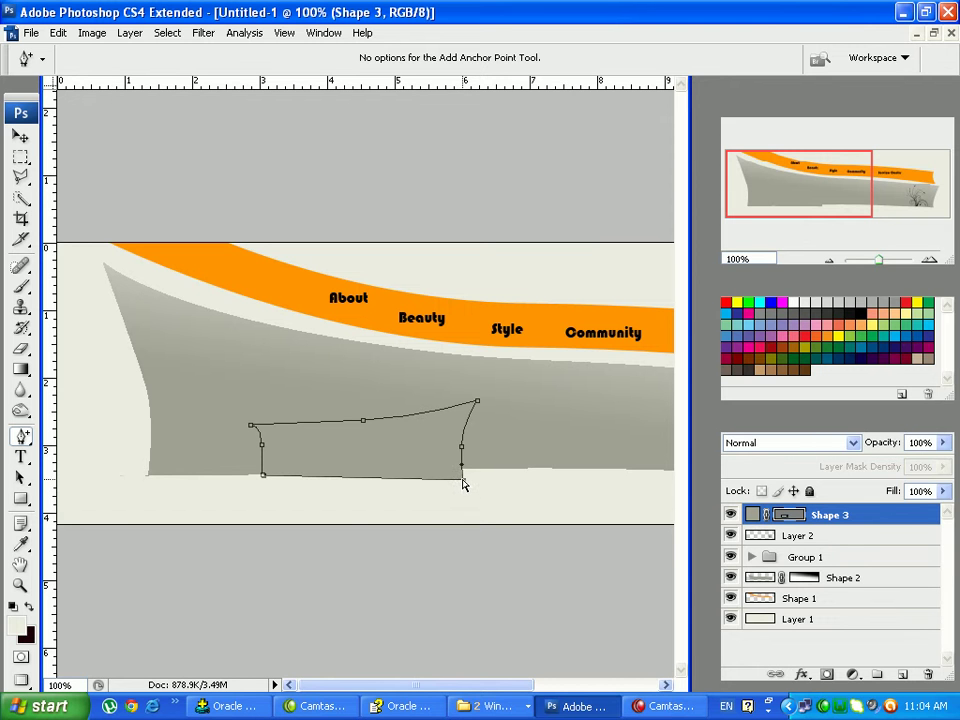
drag(463, 483, 466, 481)
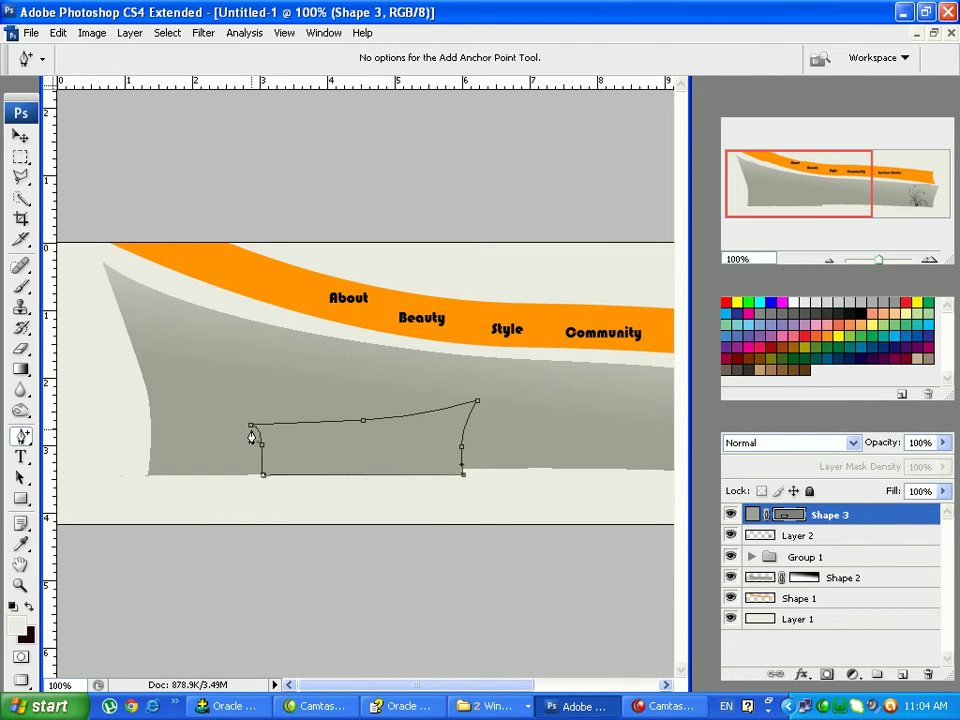
Shift the box's upper-left corner slightly inward and its lower-left corner slightly outward
drag(252, 431, 256, 432)
click(263, 479)
click(260, 478)
click(258, 476)
Try to cut away the box's left edge with an elliptical selection, undo the layer deletion and deselect
click(20, 157)
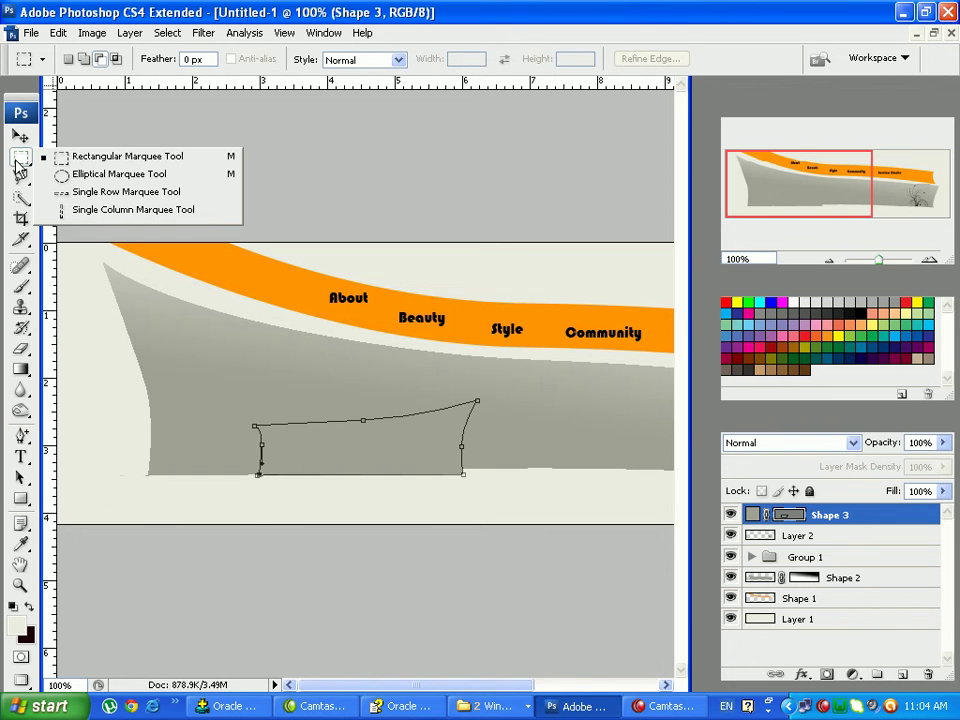
click(104, 175)
drag(210, 424, 268, 491)
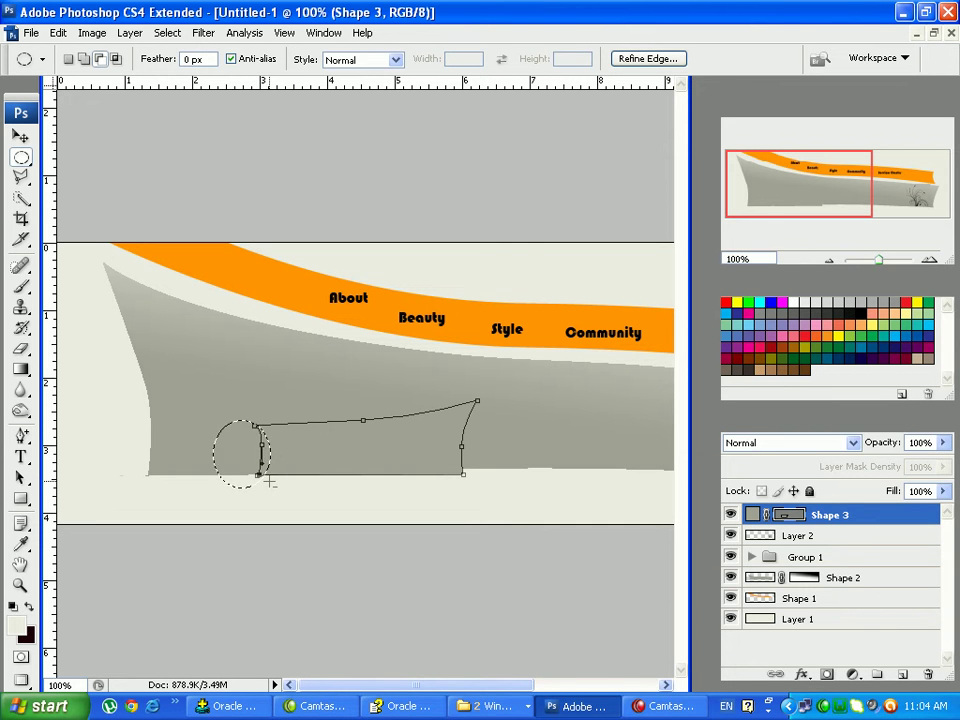
key(Delete)
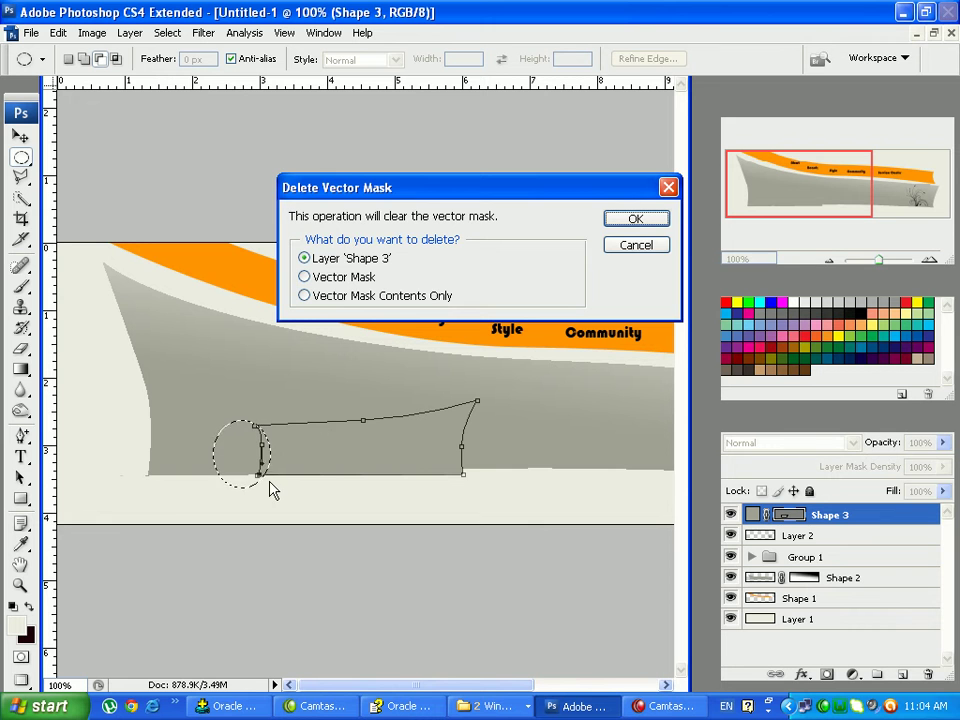
click(656, 220)
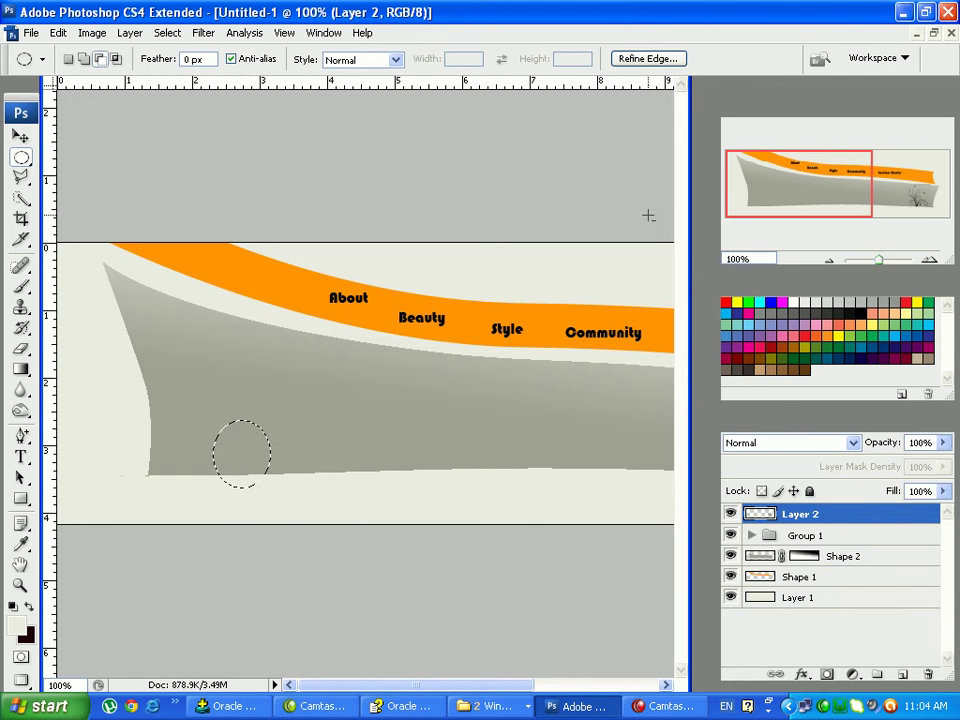
key(ctrl+z)
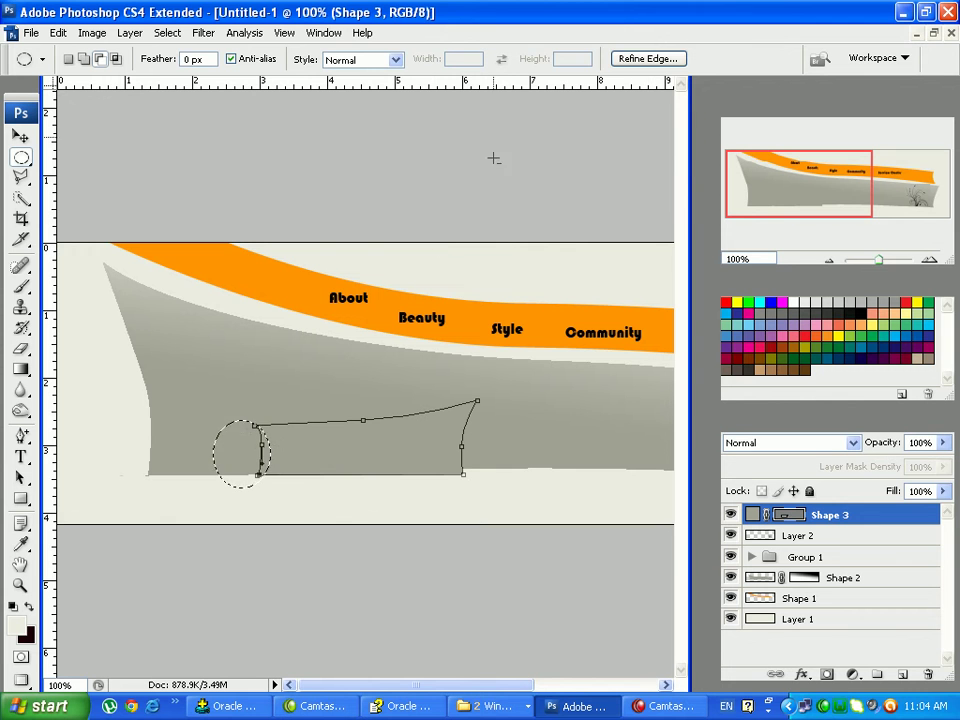
key(ctrl+d)
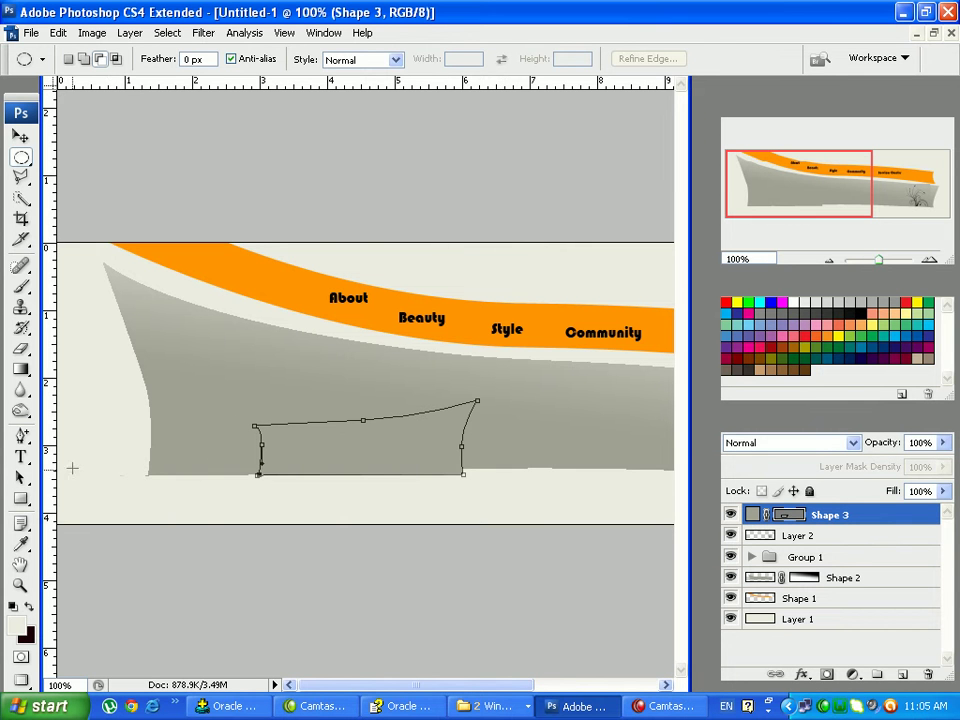
Rework the box's upper-left corner with the Pen tool so the left and top edges meet in an outward point
drag(20, 436, 76, 434)
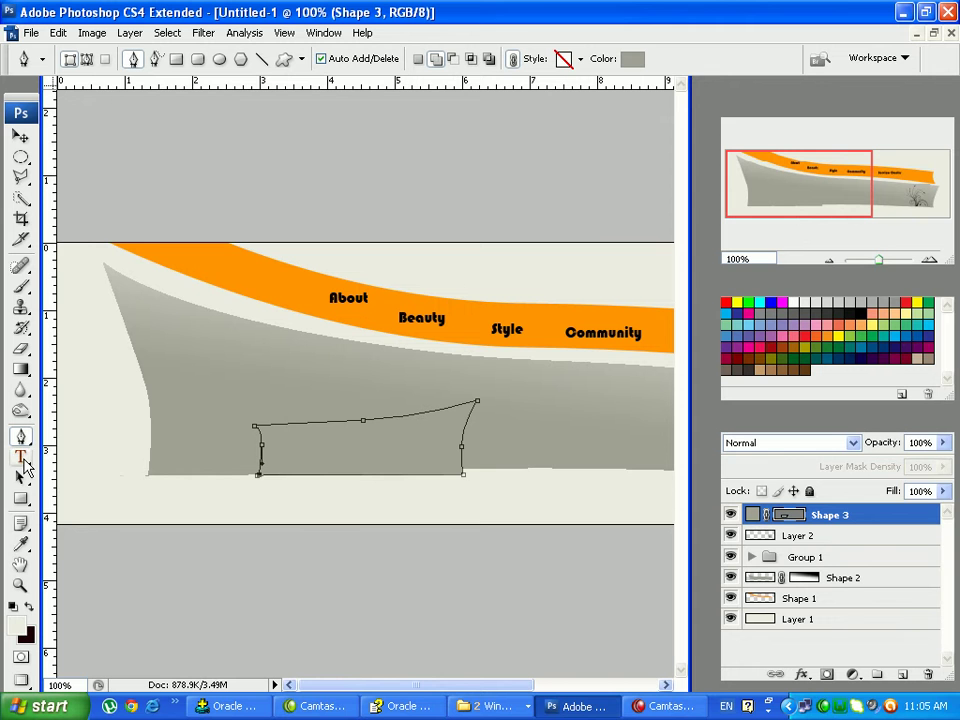
drag(261, 461, 251, 433)
ctrl+click(256, 440)
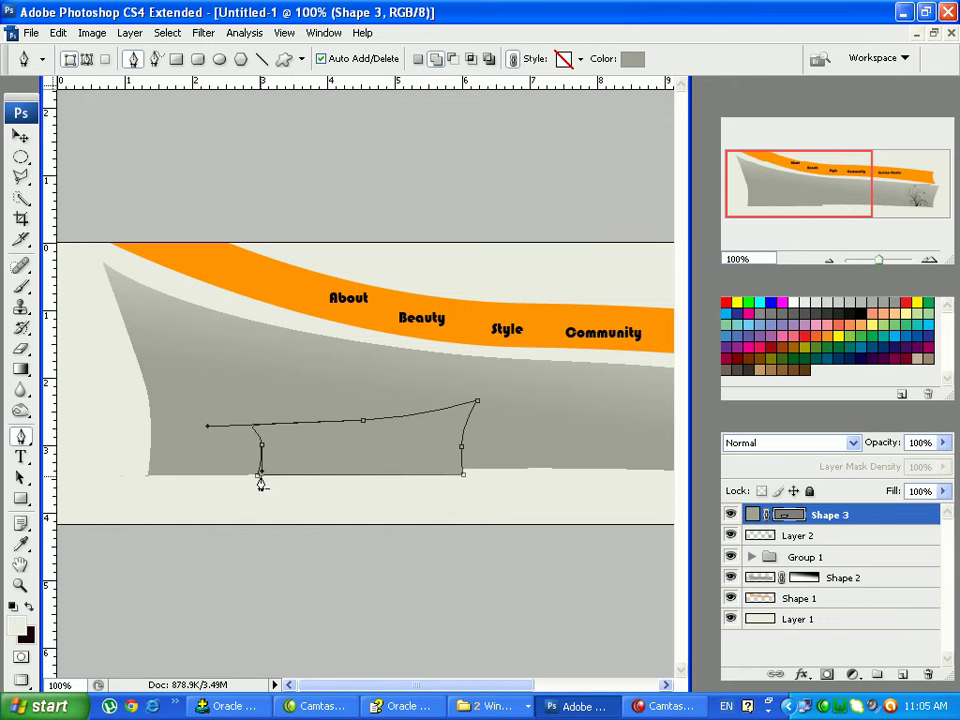
click(258, 472)
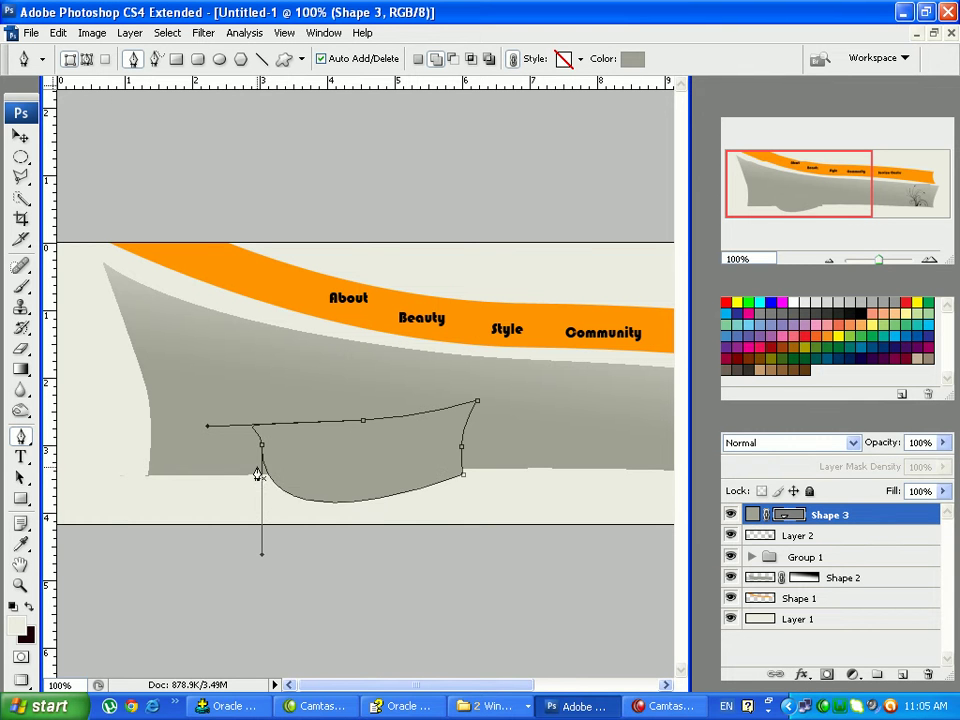
key(ctrl+z)
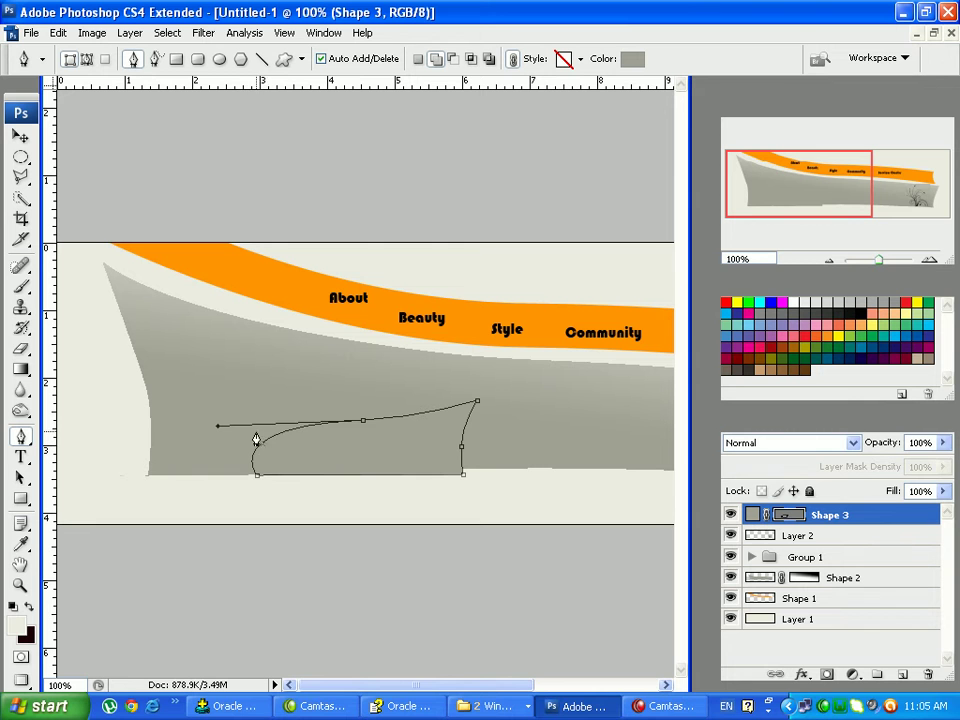
drag(246, 433, 251, 425)
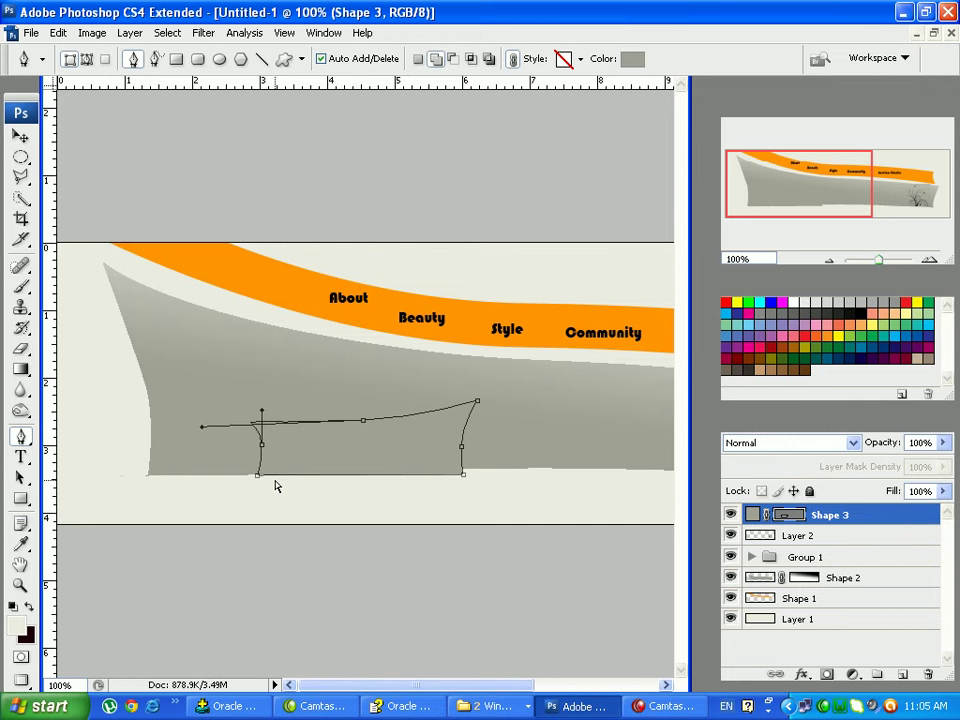
Delete the anchor points at the upper-left corner and the middle of the top edge of the Shape 3 box
click(785, 538)
click(800, 518)
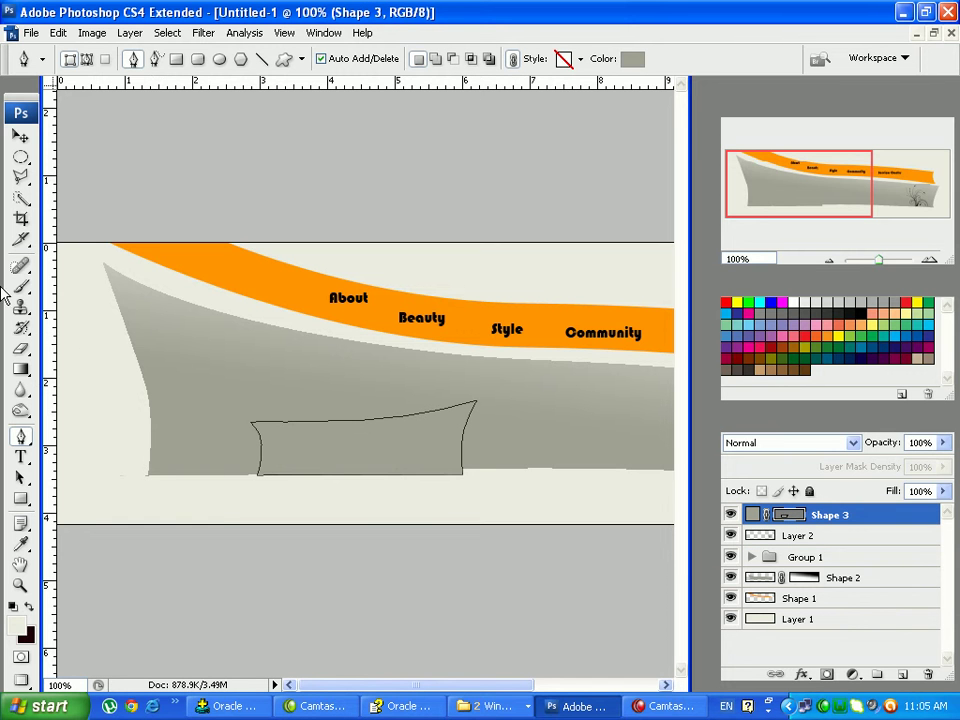
right_click(22, 441)
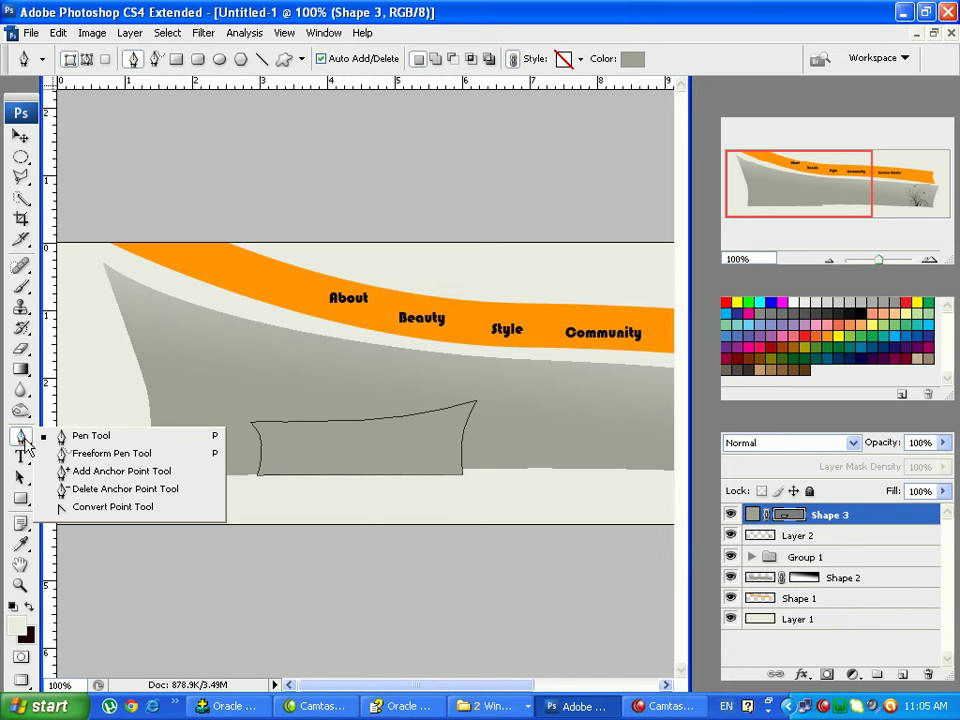
click(97, 471)
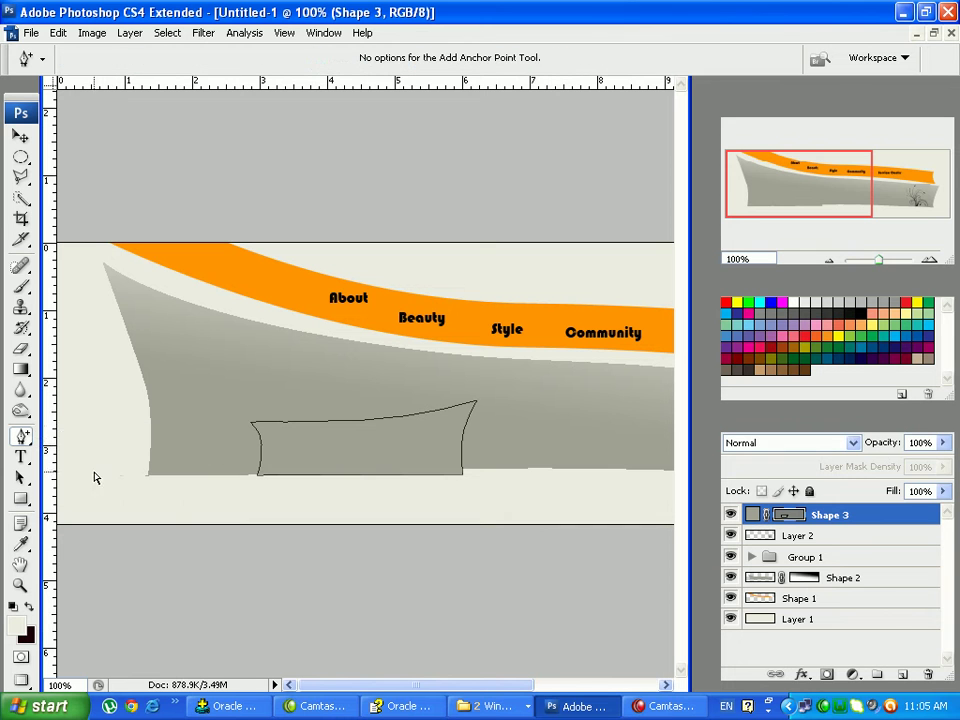
click(251, 425)
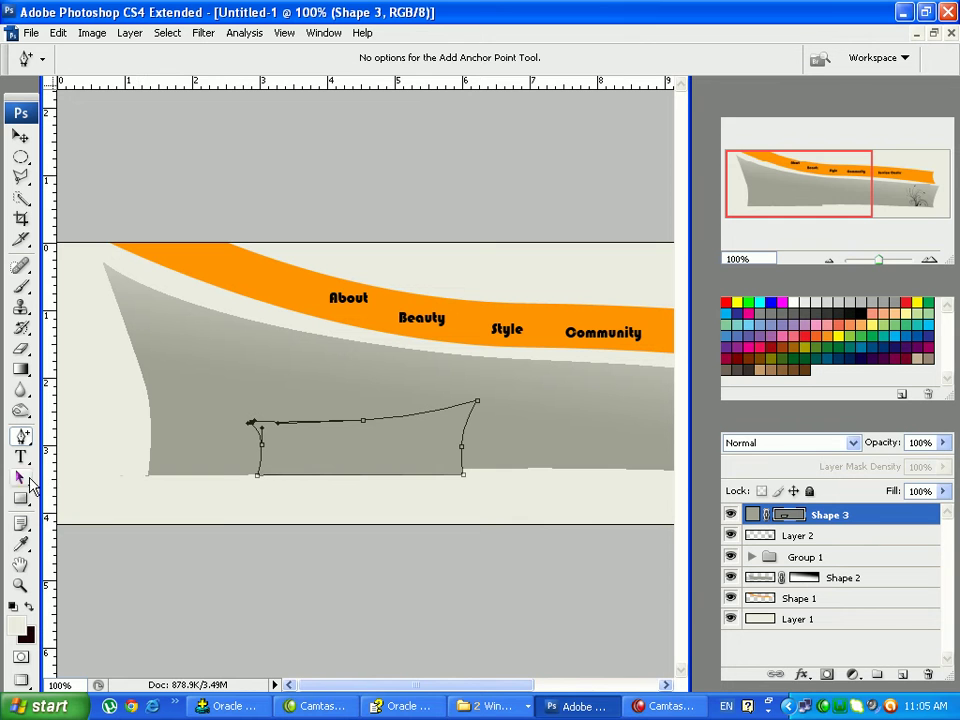
drag(27, 440, 82, 490)
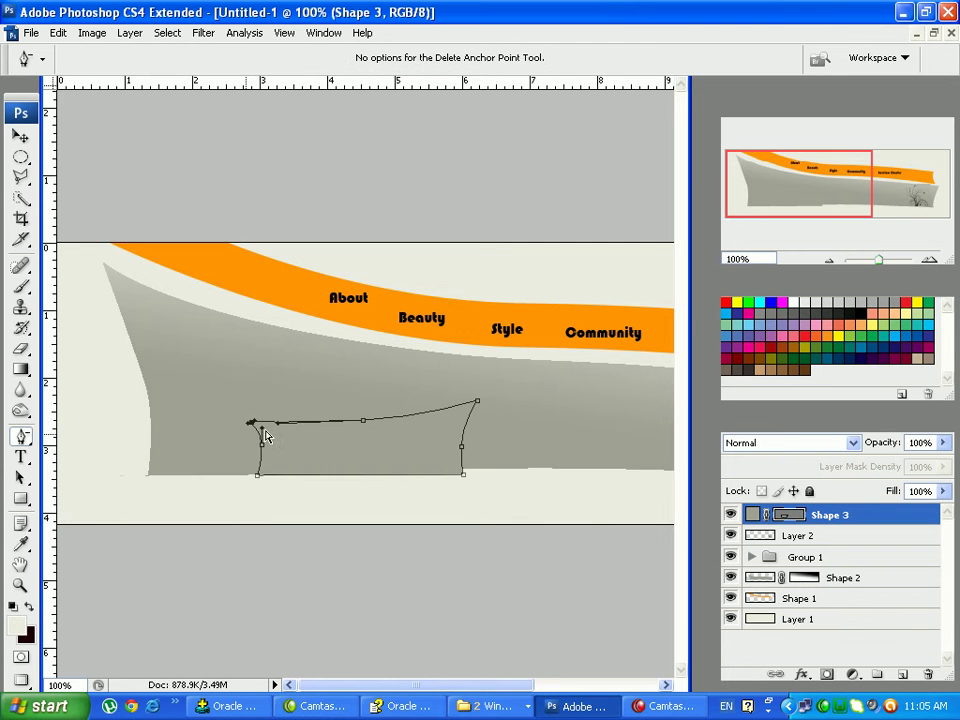
click(251, 425)
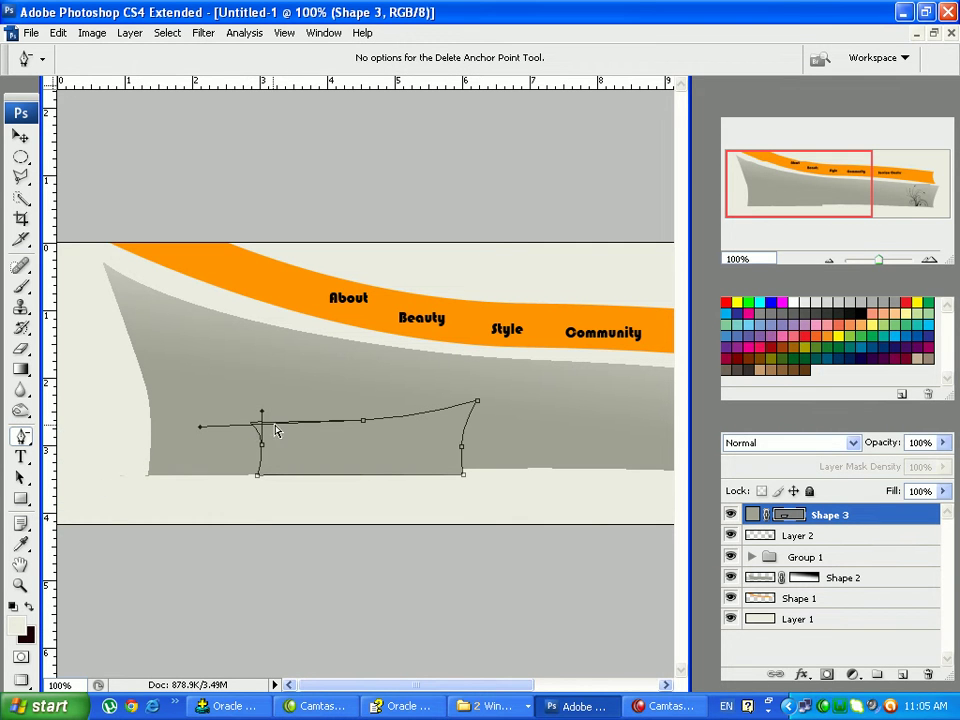
click(363, 424)
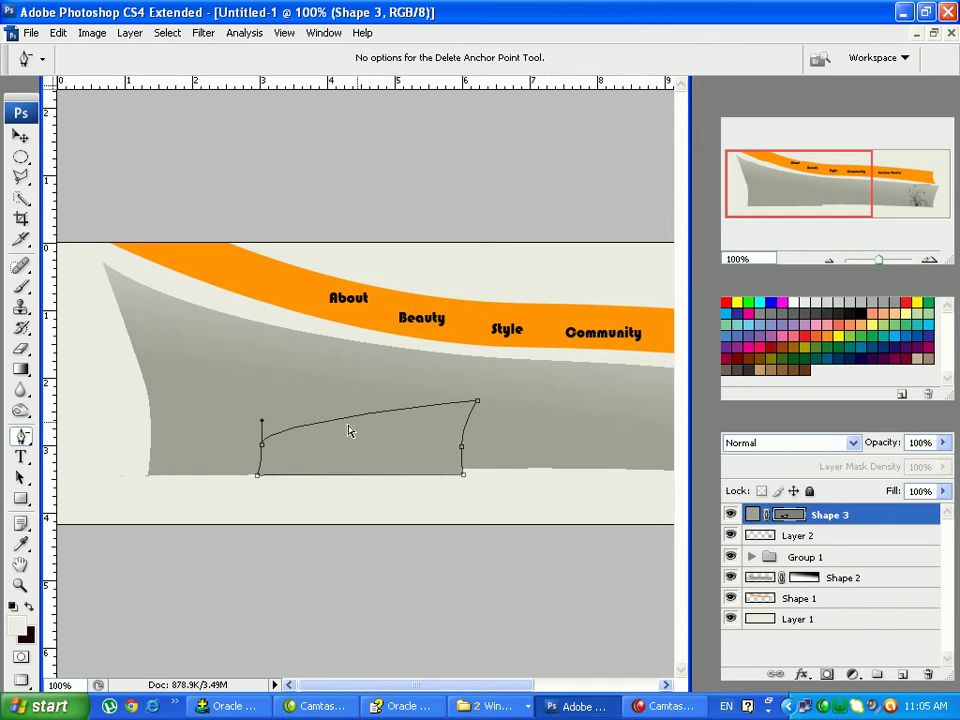
Undo the anchor point deletion, then adjust the curve handles at the upper-left corner of the Shape 3 box and deselect its path
key(ctrl+z)
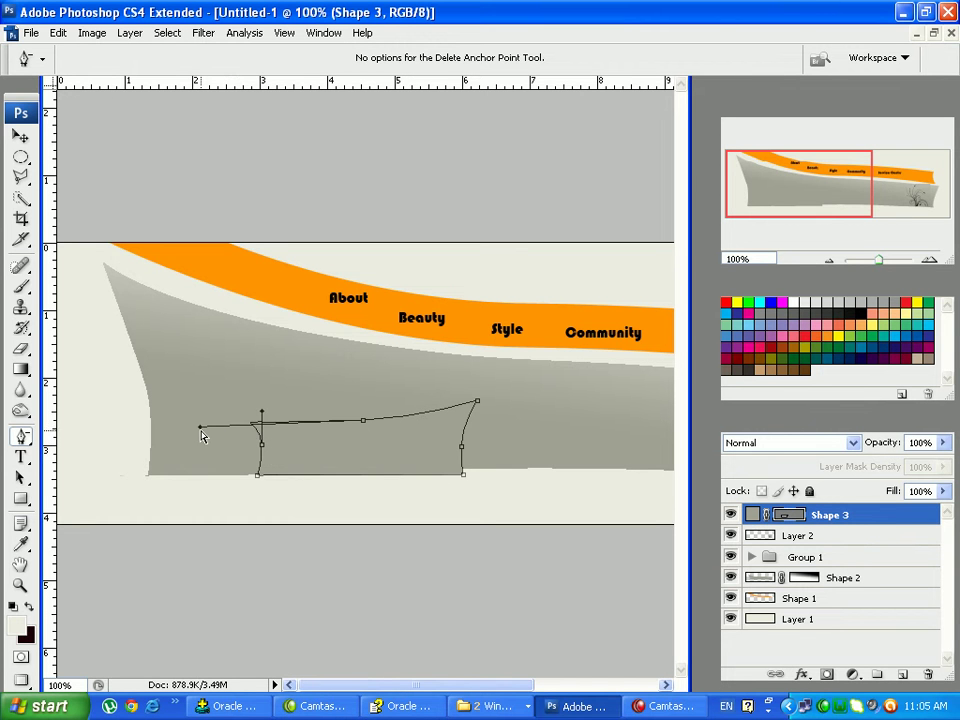
drag(201, 431, 203, 425)
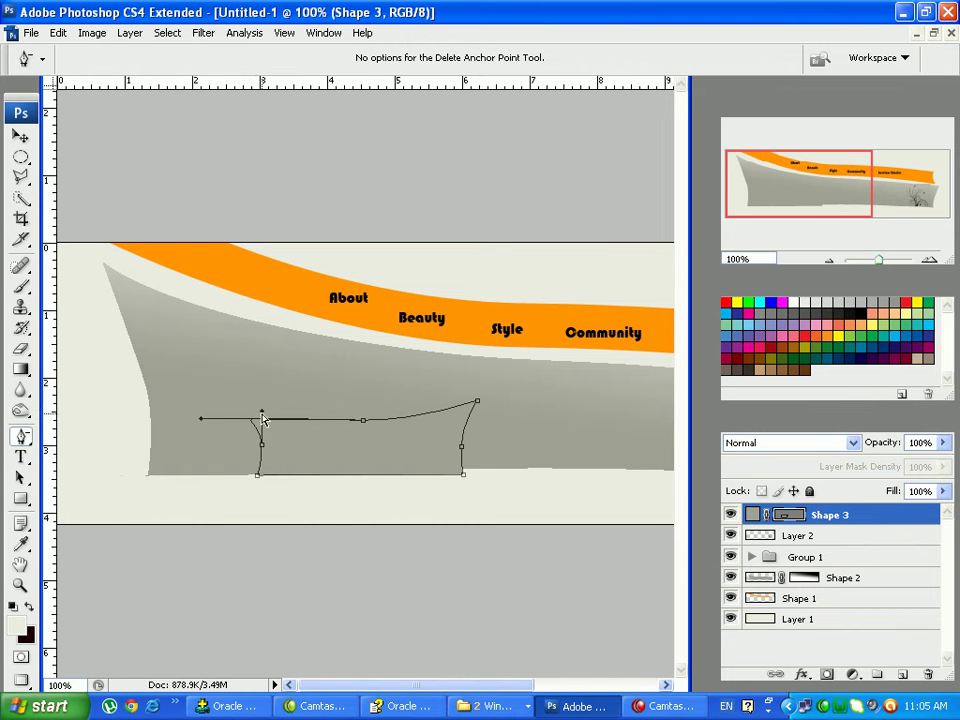
drag(259, 413, 261, 432)
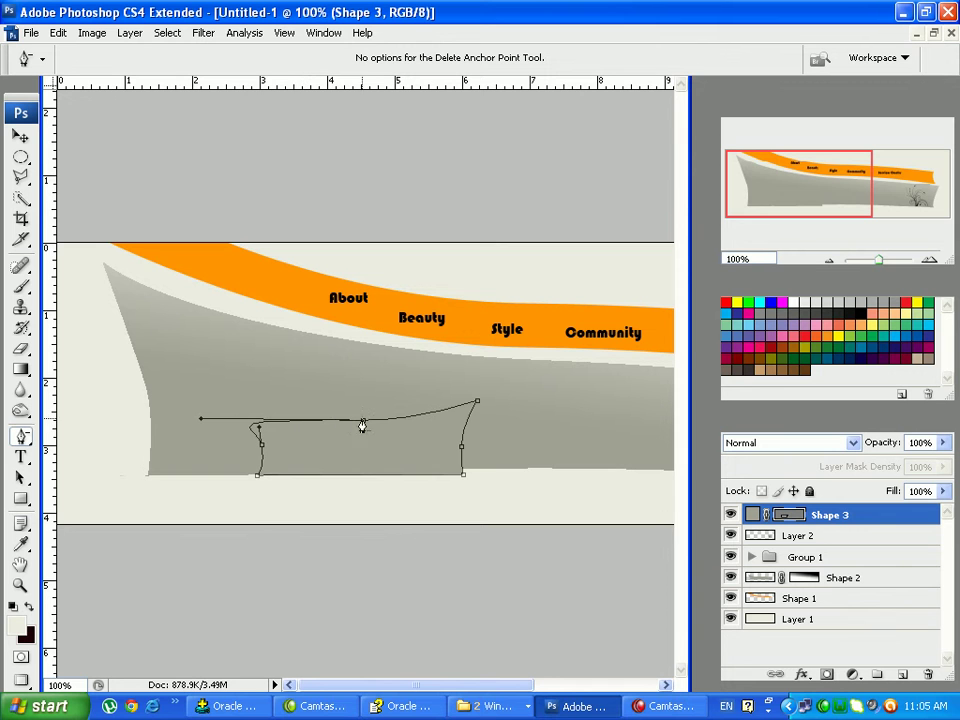
click(282, 429)
click(812, 535)
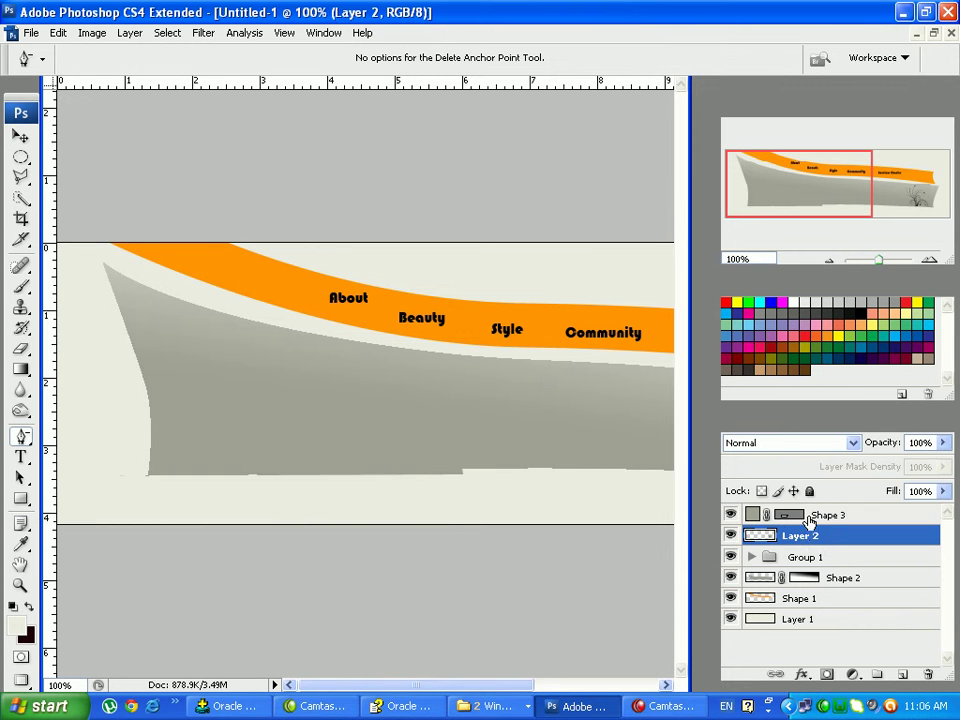
Apply an Outer Glow to the Shape 3 layer with 5% spread and a size of 16 px
click(808, 518)
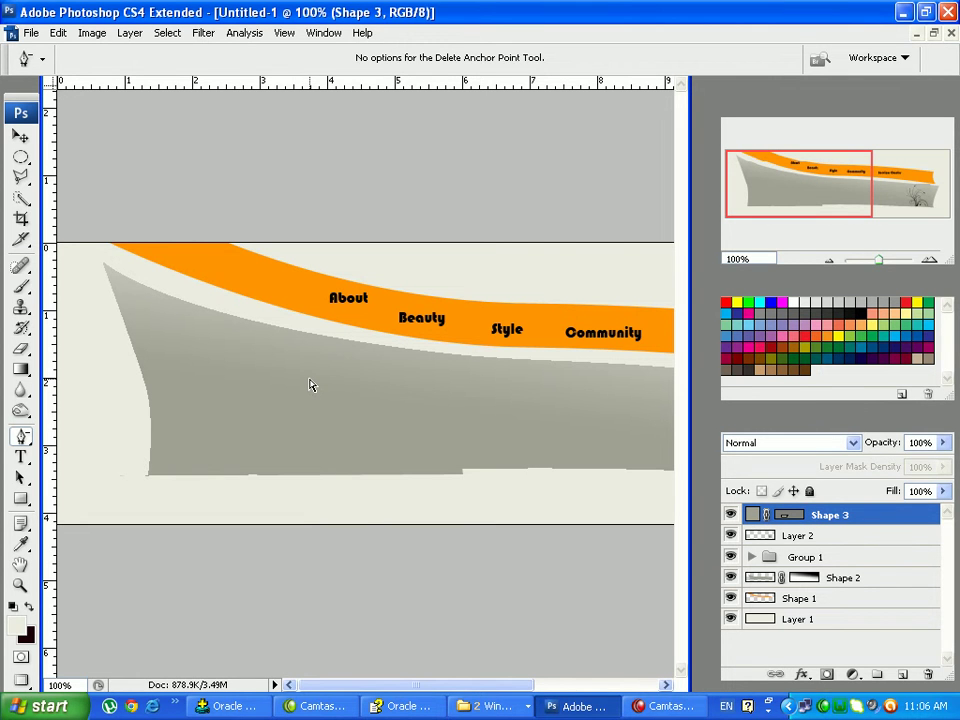
right_click(810, 517)
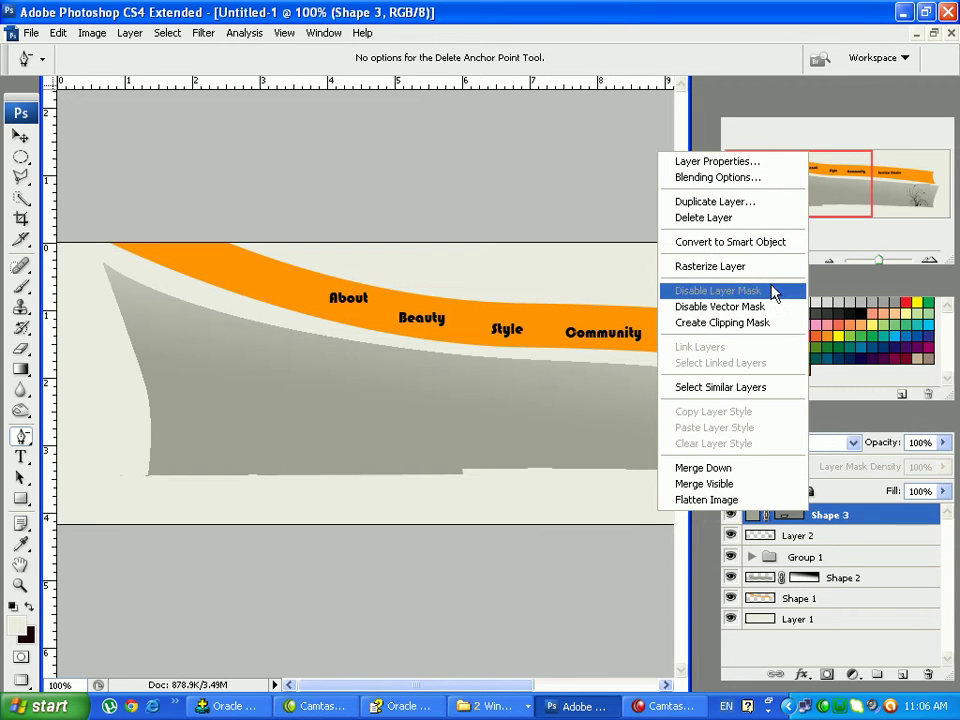
click(715, 188)
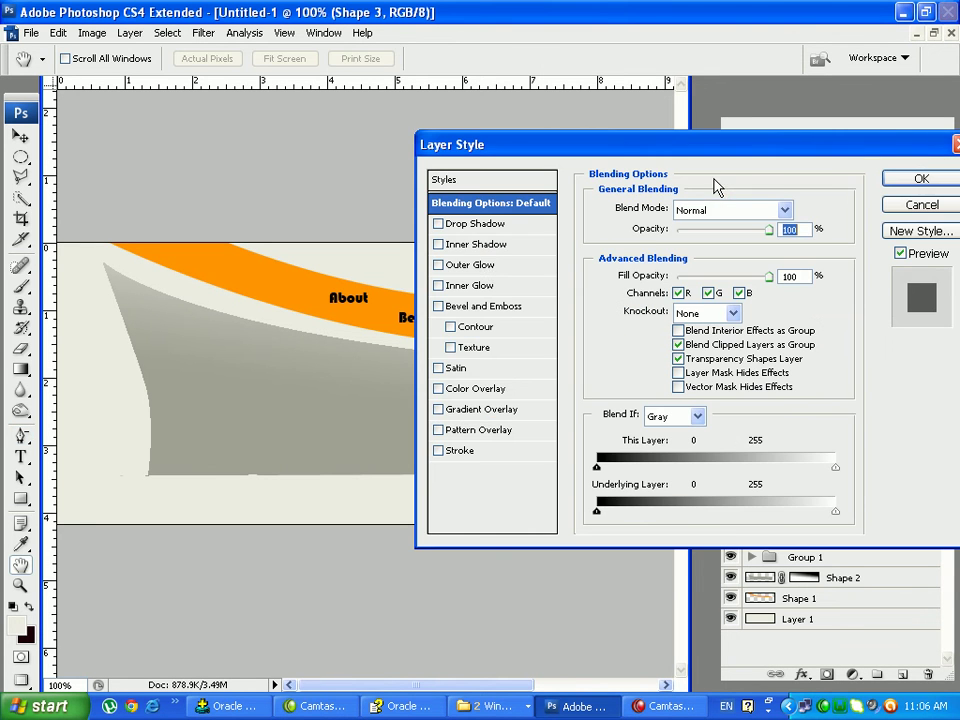
click(489, 265)
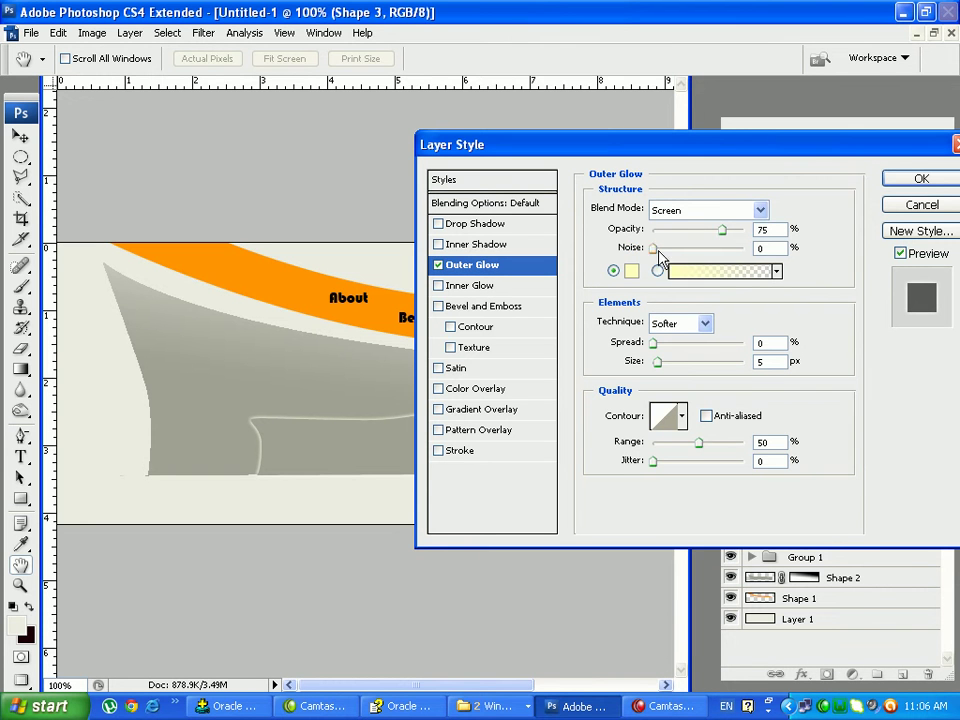
key(Return)
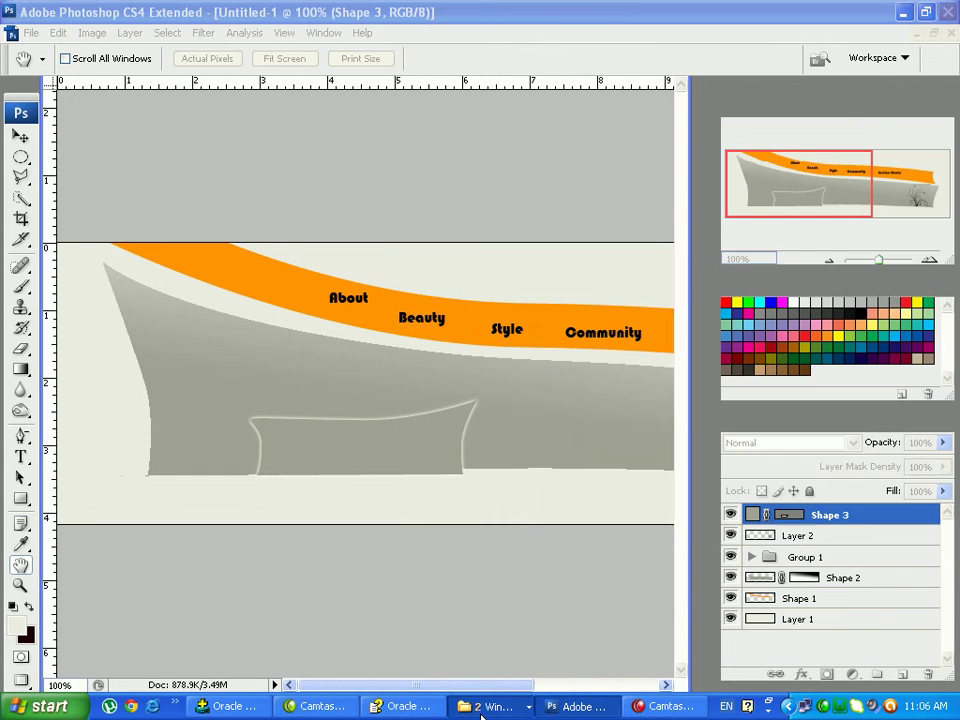
click(490, 706)
click(546, 654)
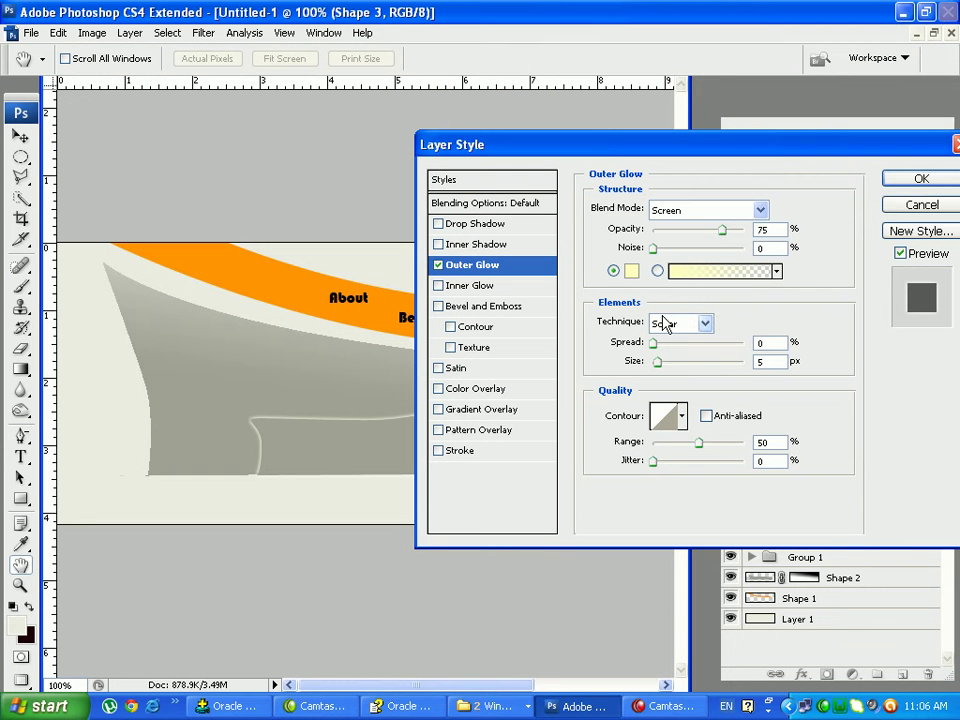
drag(655, 346, 659, 346)
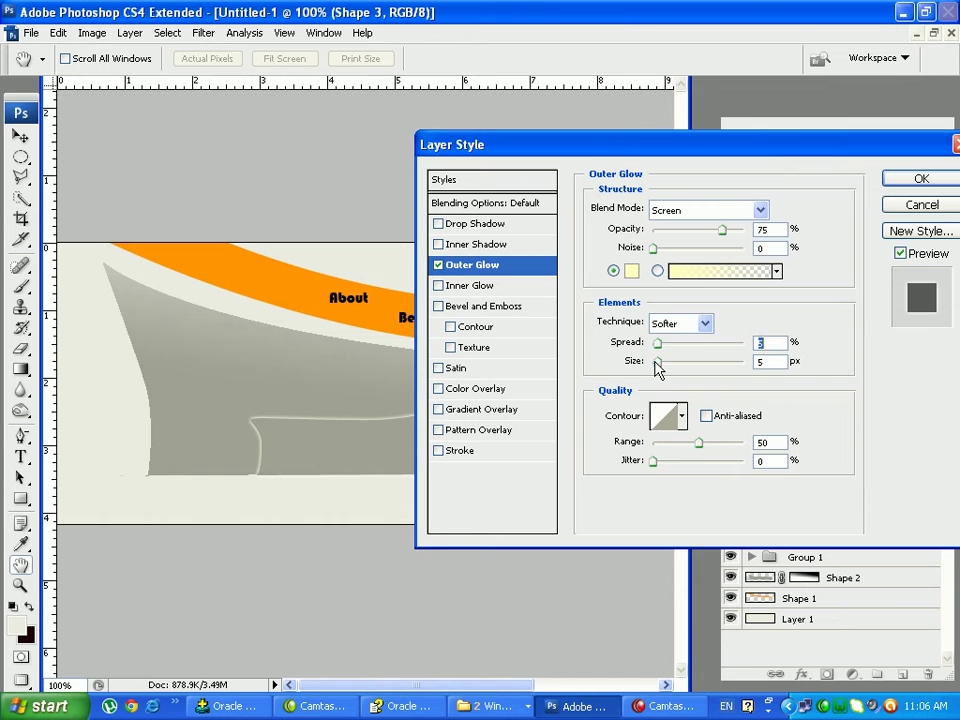
drag(659, 369, 667, 370)
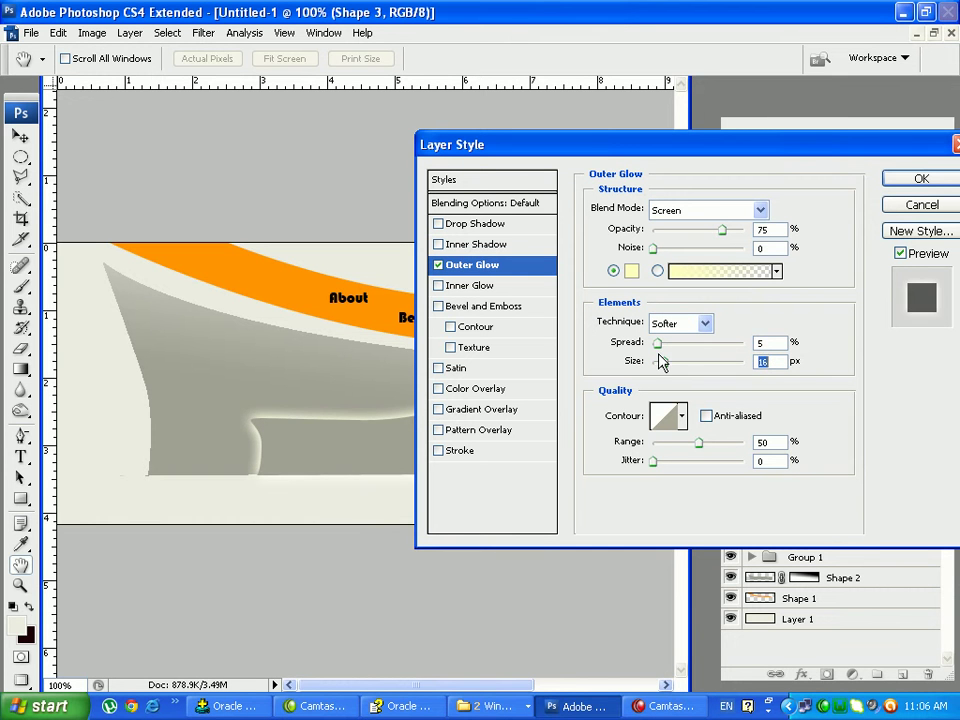
click(921, 179)
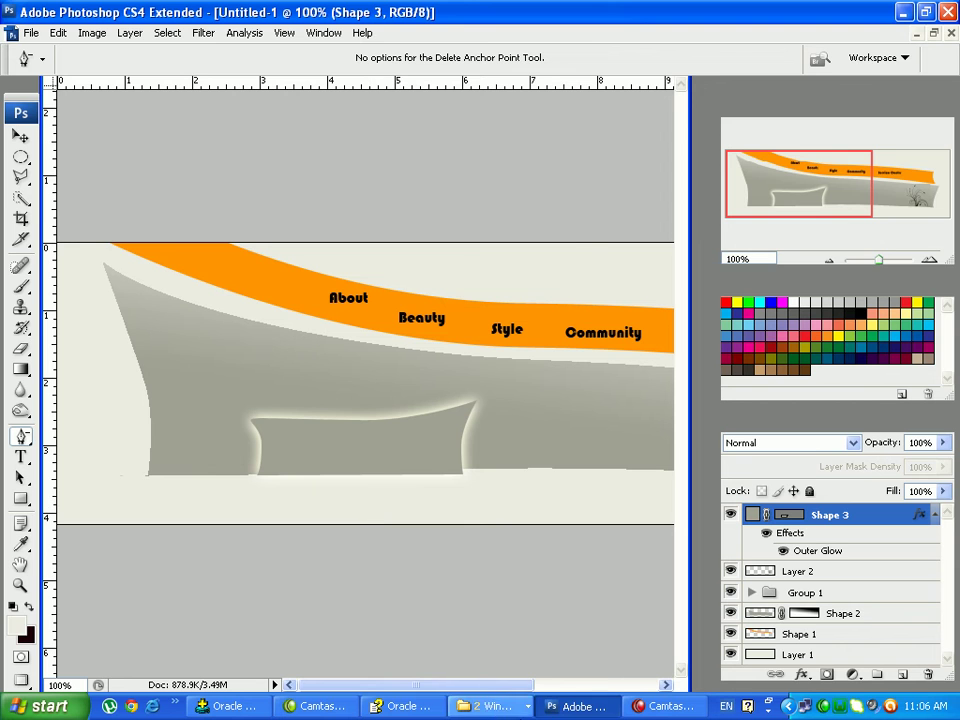
Check the title in reference layout 184, then add the text "Liza Styles and fashion" on the grey panel above the box
click(490, 706)
click(595, 683)
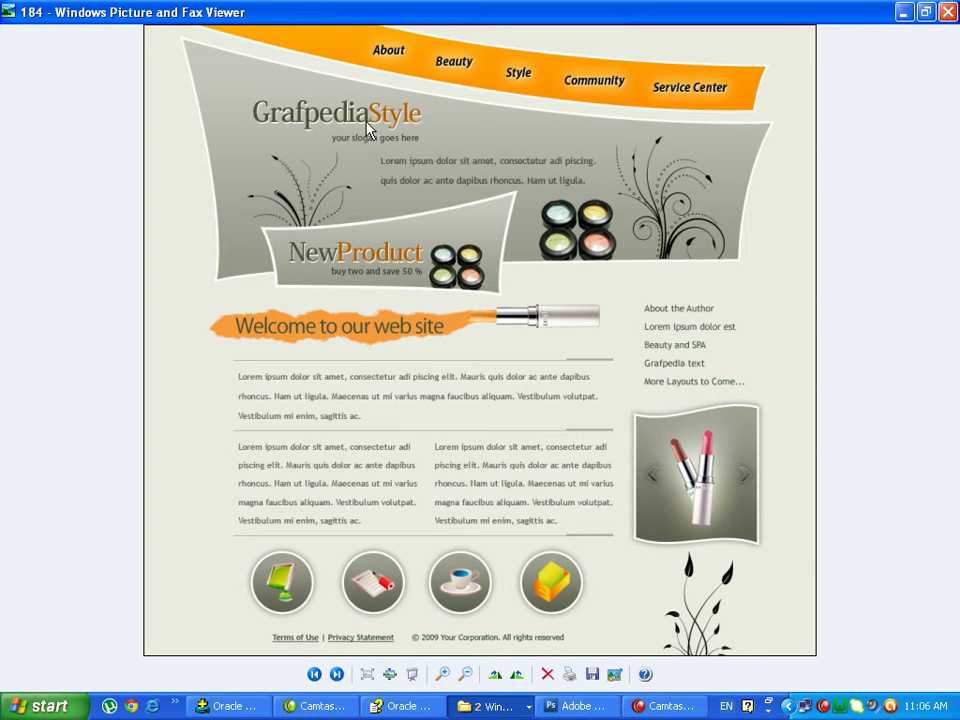
click(490, 706)
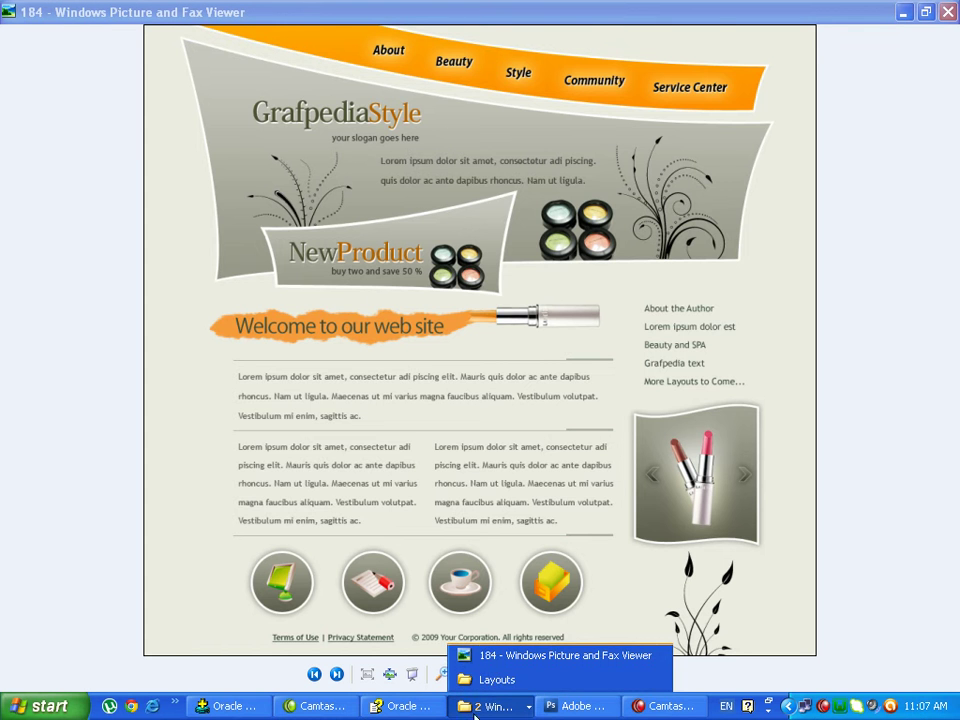
click(572, 706)
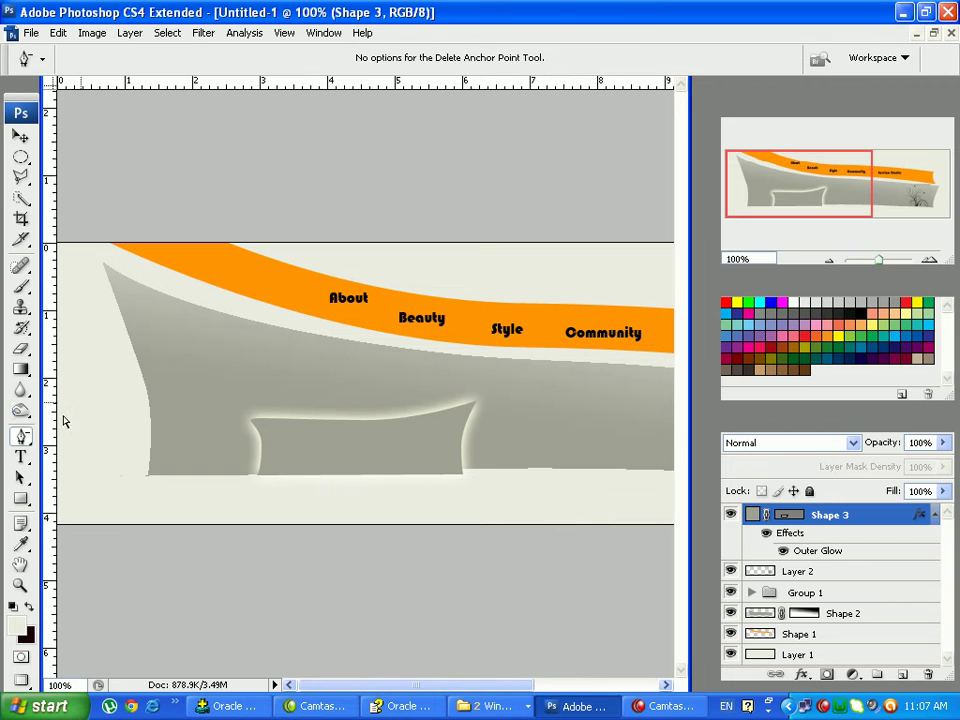
click(21, 458)
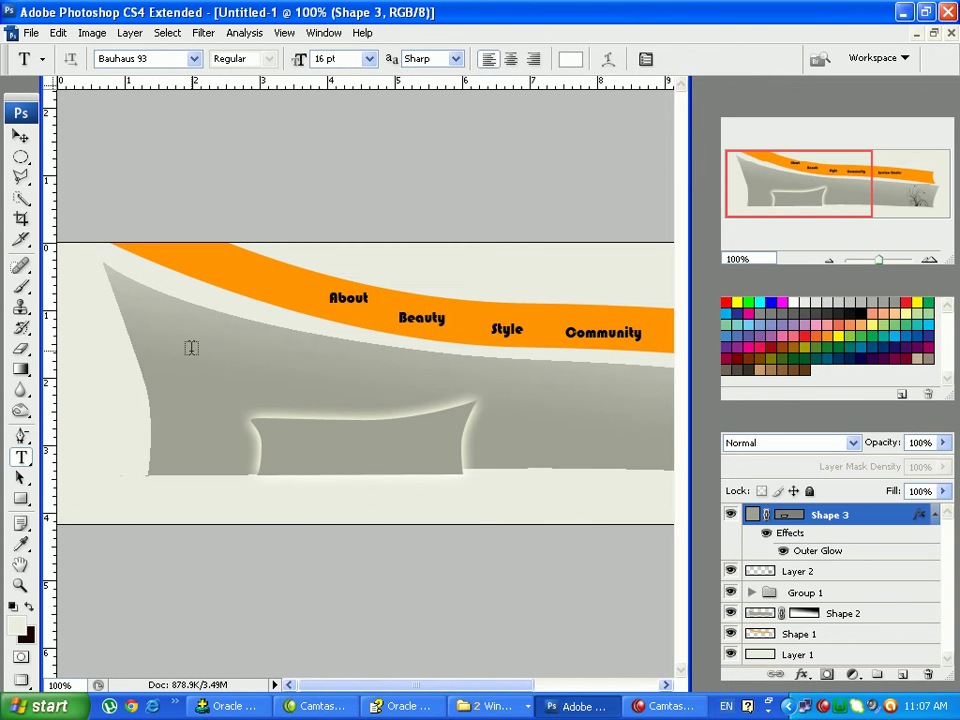
click(191, 346)
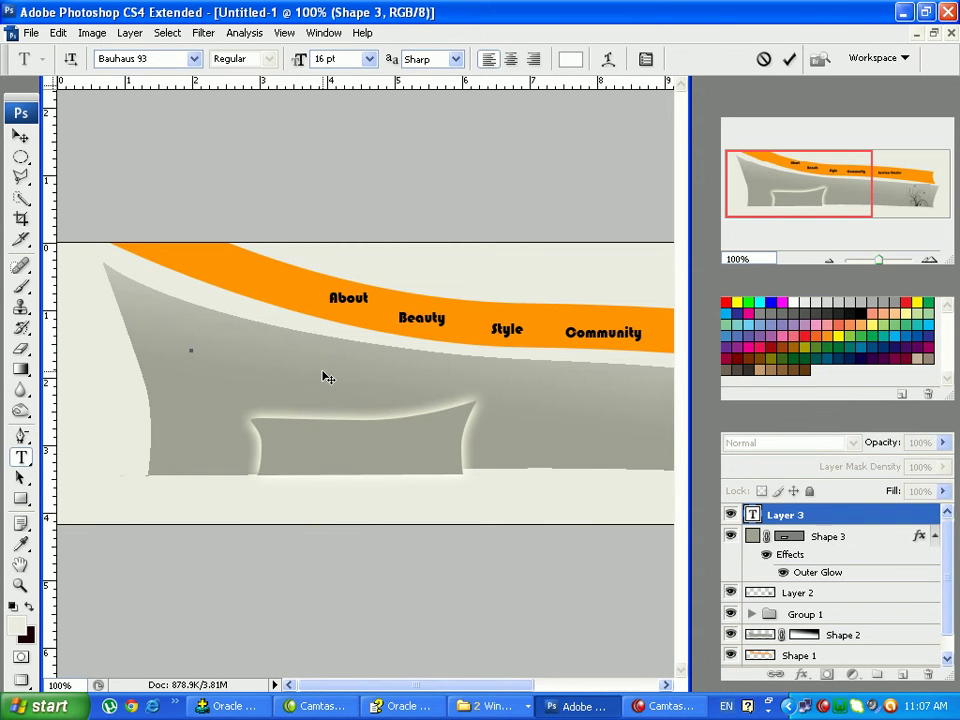
text(liza Styles)
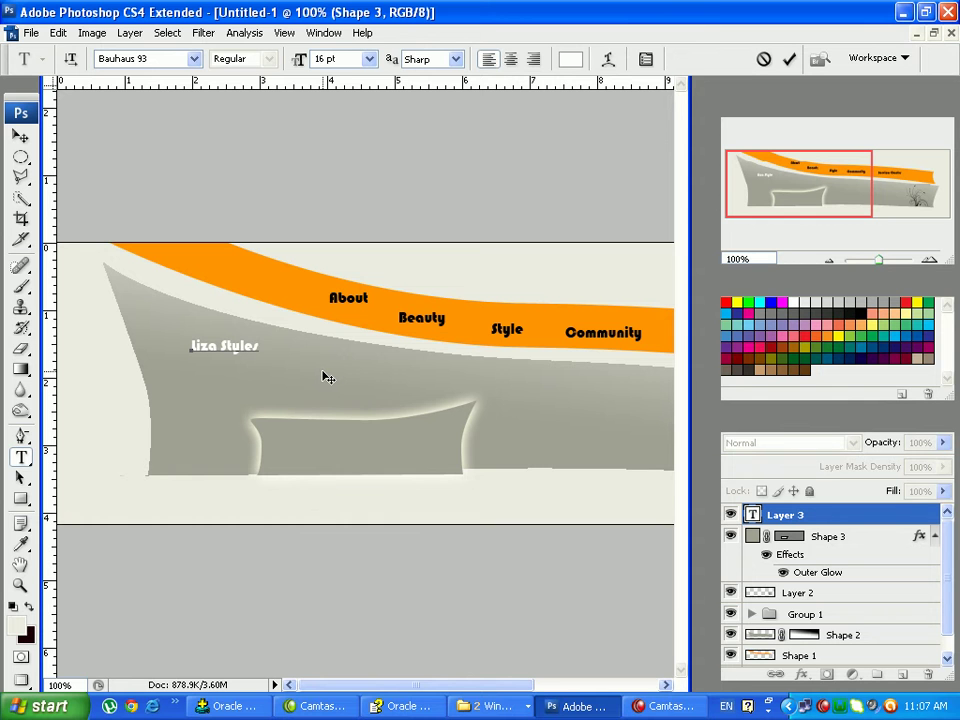
text( and)
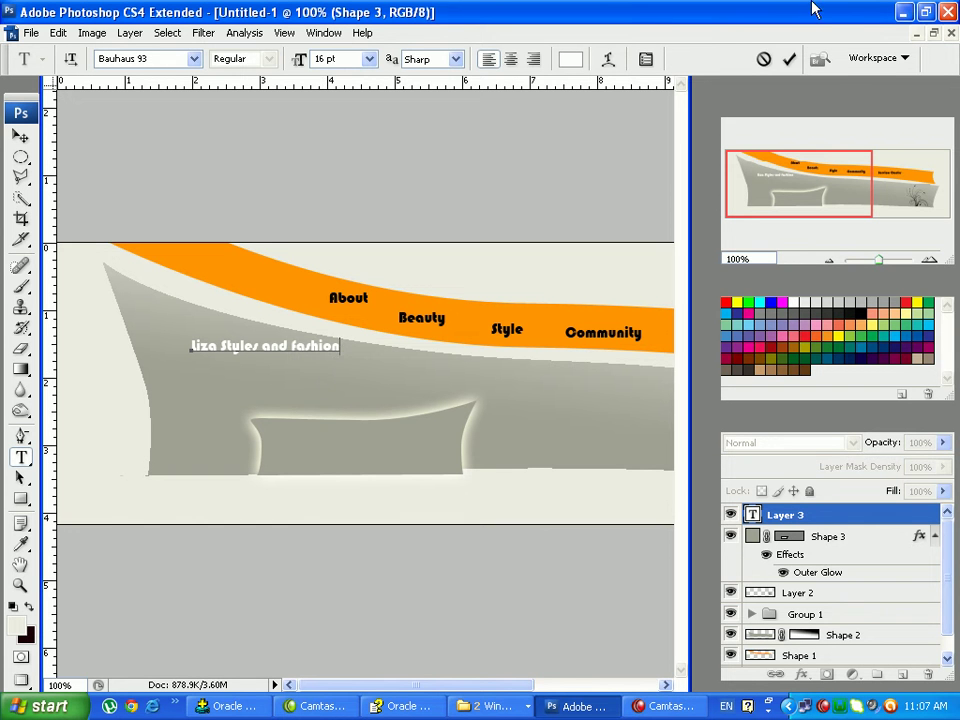
text(fashion)
click(789, 59)
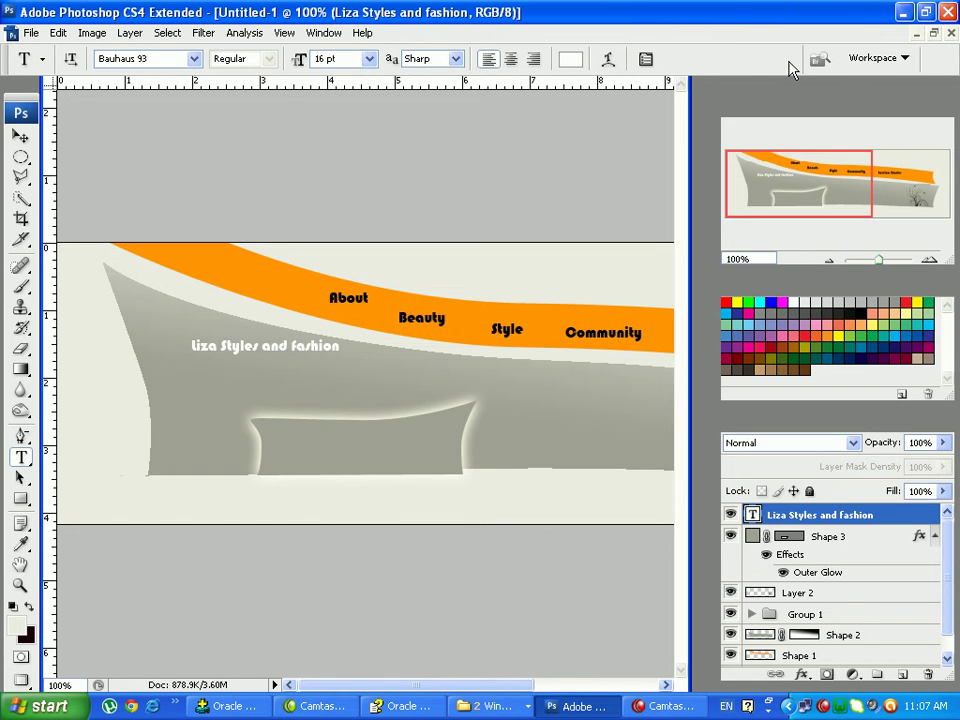
Change the font of the "Liza Styles and fashion" text to Blackadder ITC
click(141, 59)
key(Up)
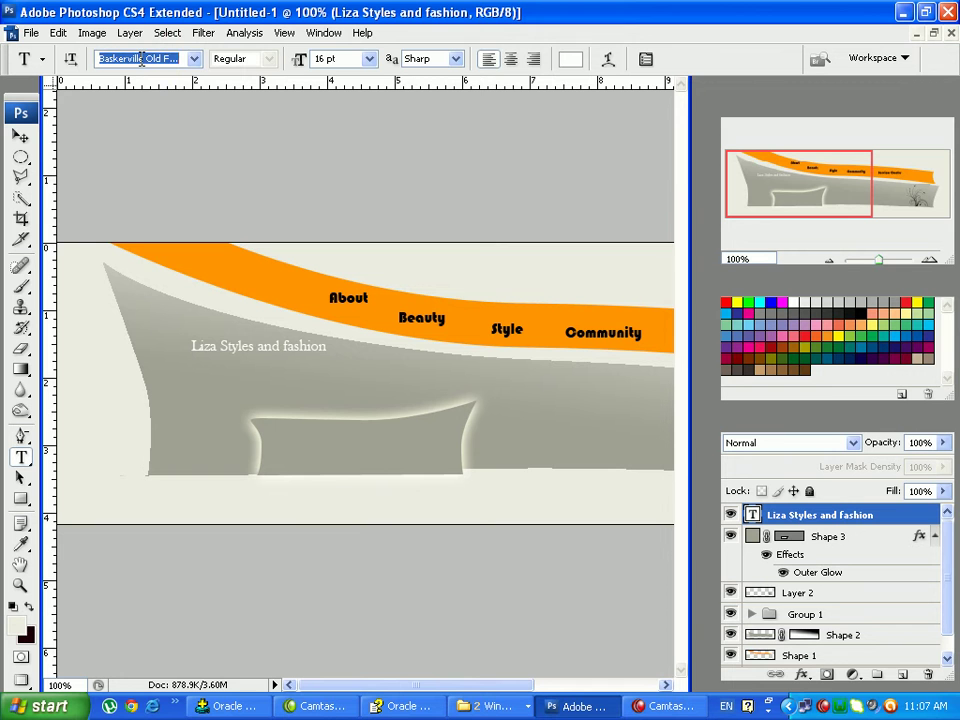
key(Down)
key(Down)
key(Down)
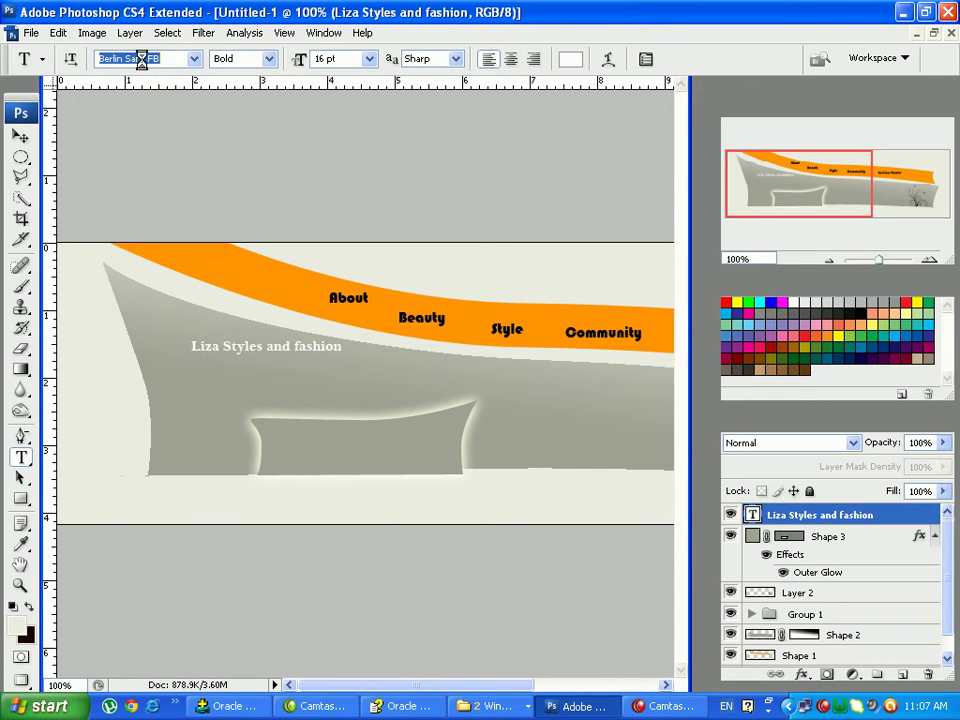
key(Down)
key(Down)
key(Down)
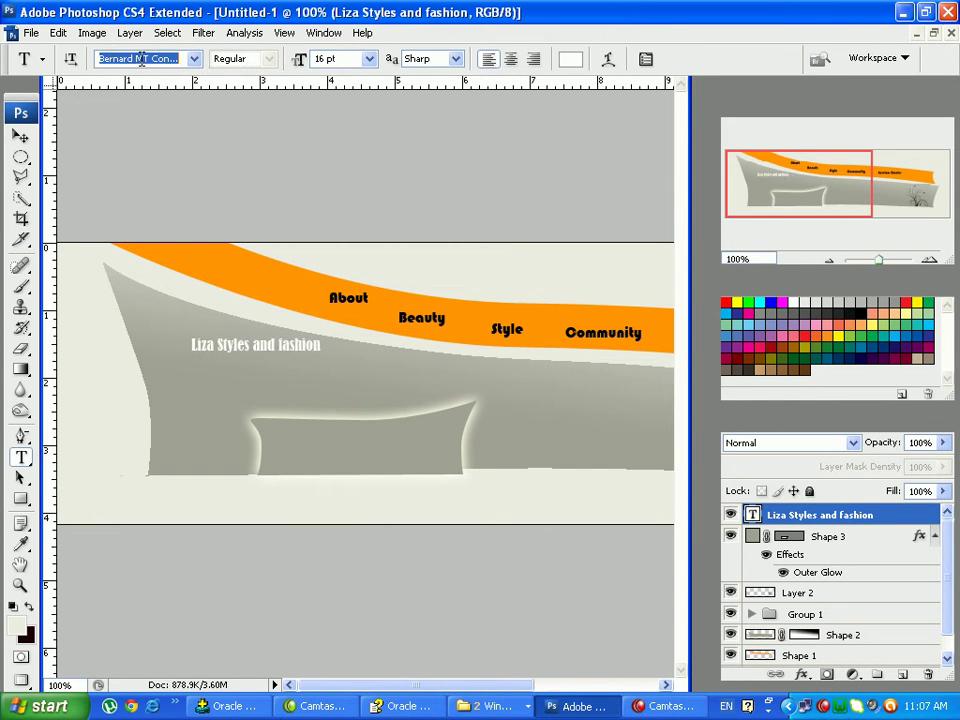
key(Down)
key(Down)
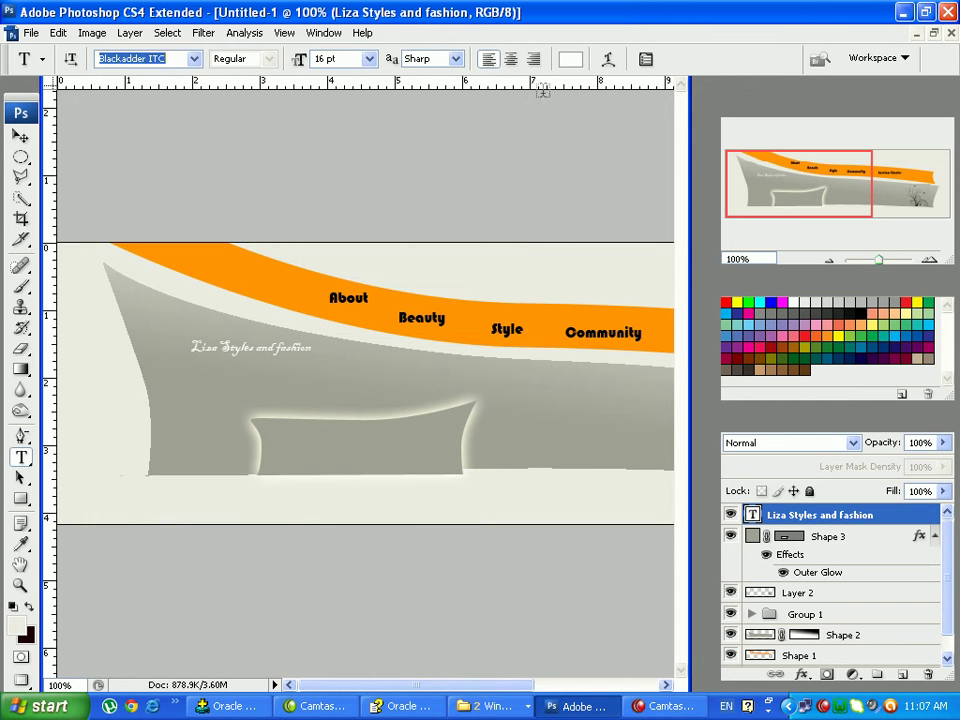
Try larger sizes for the "Liza Styles and fashion" text and set it to 30 pt
click(368, 59)
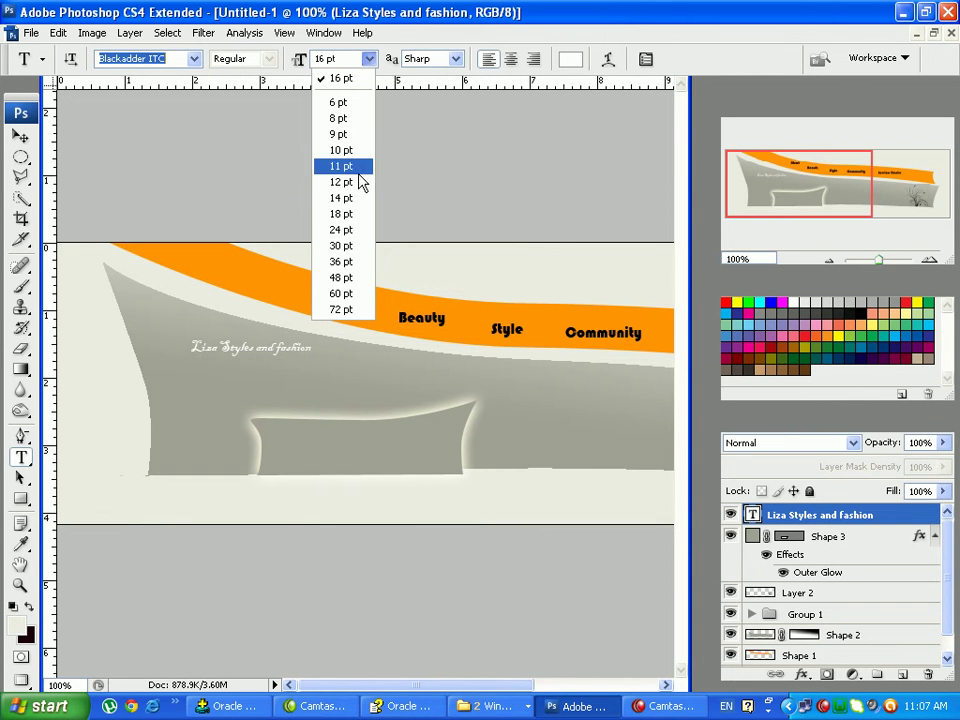
click(342, 214)
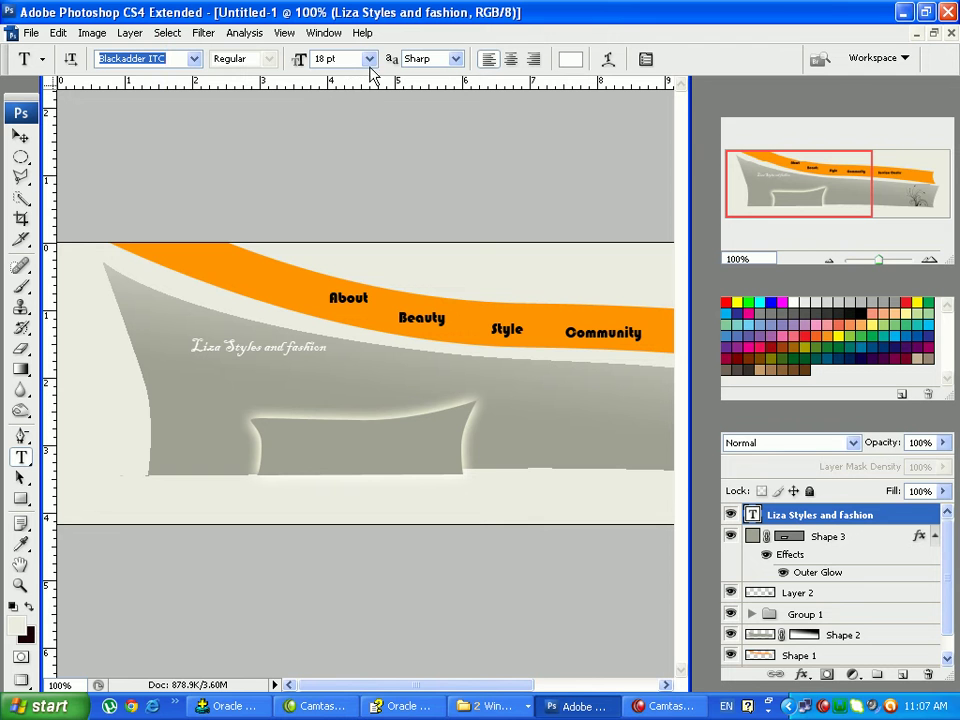
click(368, 59)
click(356, 277)
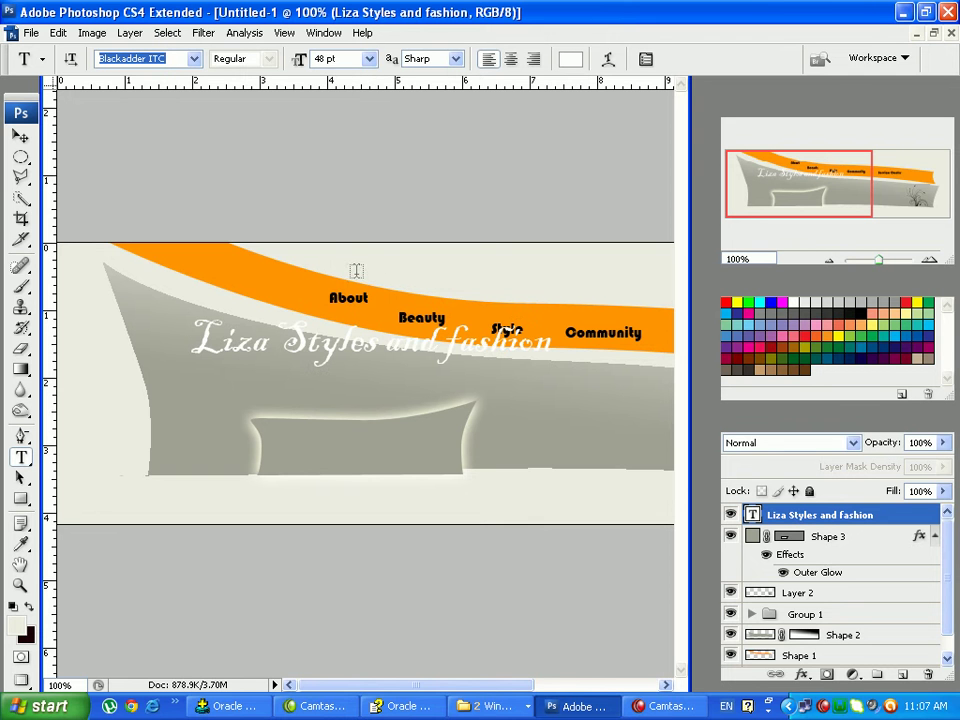
click(369, 59)
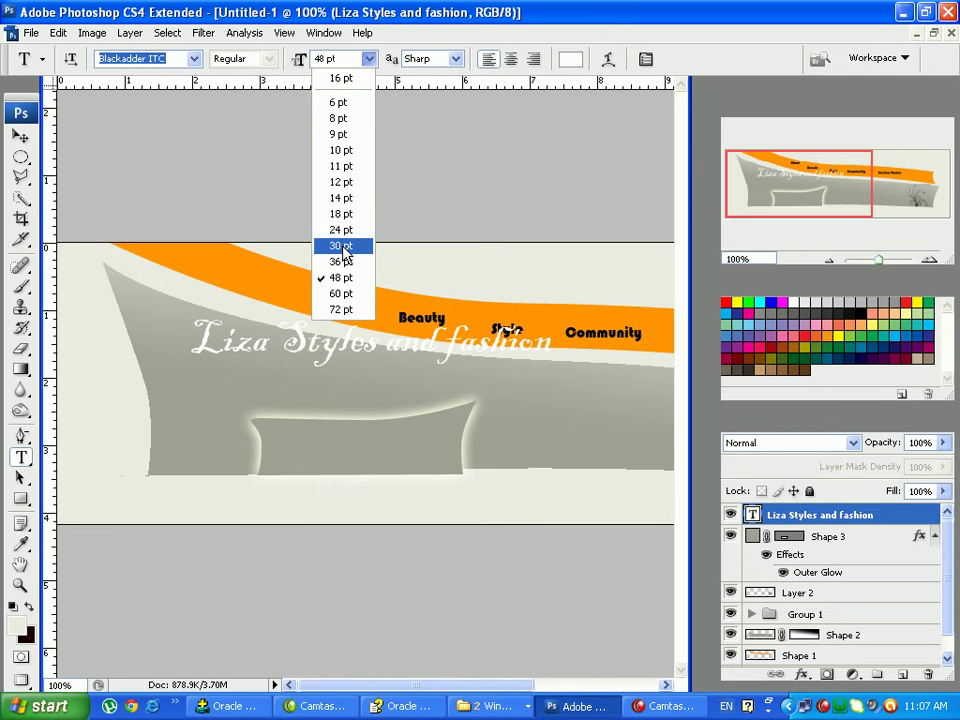
click(342, 243)
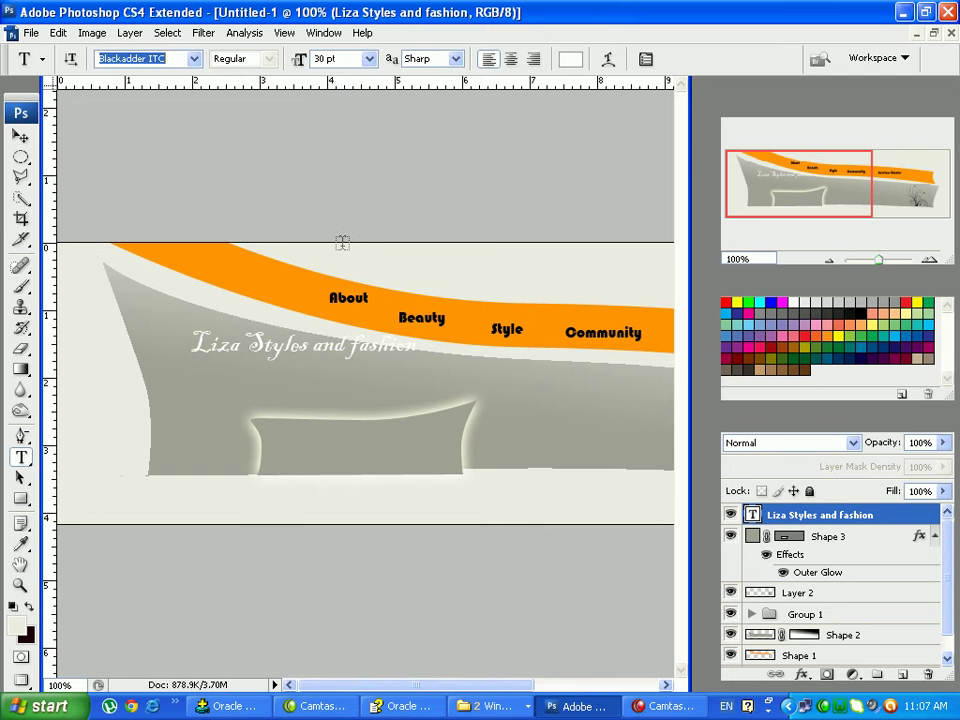
Nudge the title text straight down so it sits fully on the grey panel, clear of the orange bar
click(20, 137)
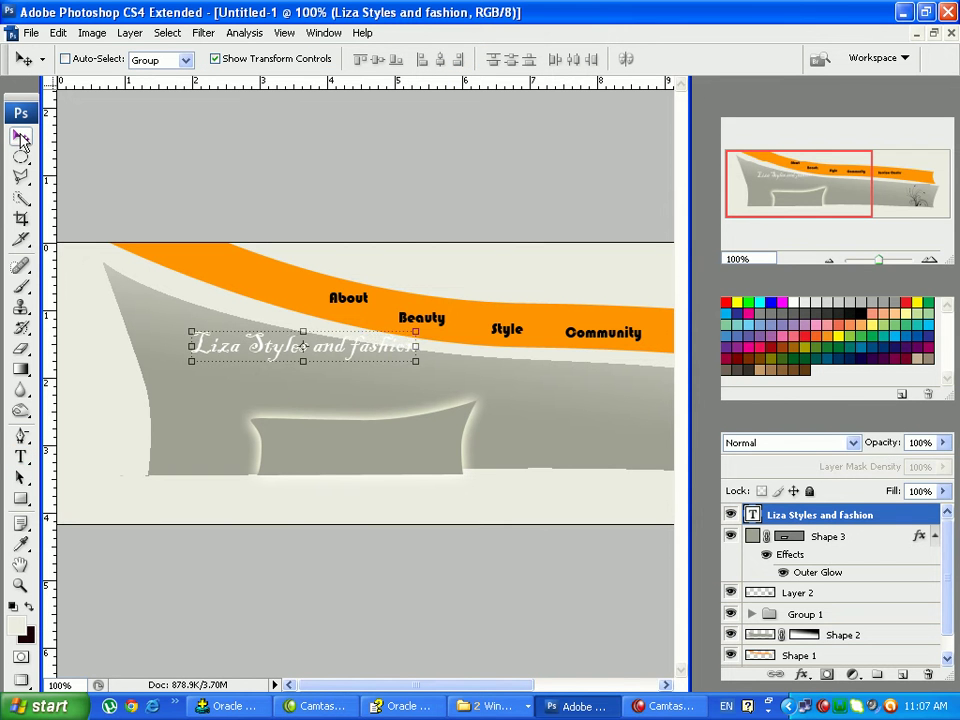
key(Down)
key(Down)
key(Down)
key(Down)
key(Down)
key(Down)
key(Down)
key(Down)
key(Down)
key(Down)
key(Down)
key(Down)
key(Down)
key(Down)
key(Down)
key(Down)
key(Down)
key(Down)
key(Down)
key(Down)
key(Down)
key(Down)
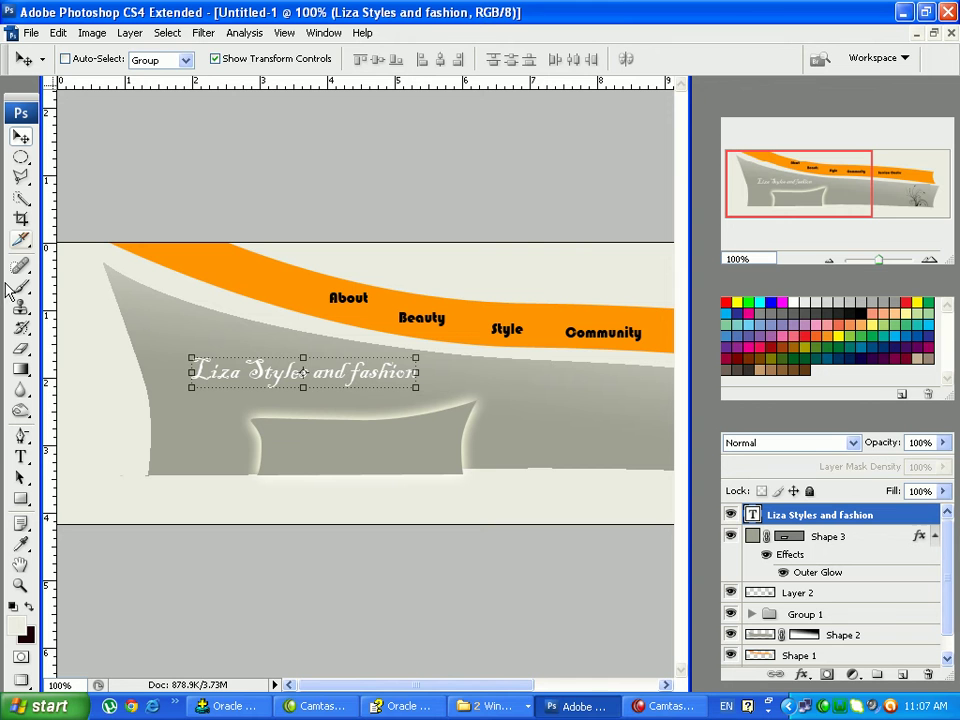
Set the title text's anti-aliasing to Strong and switch to the picture viewer showing reference layout 184
click(20, 456)
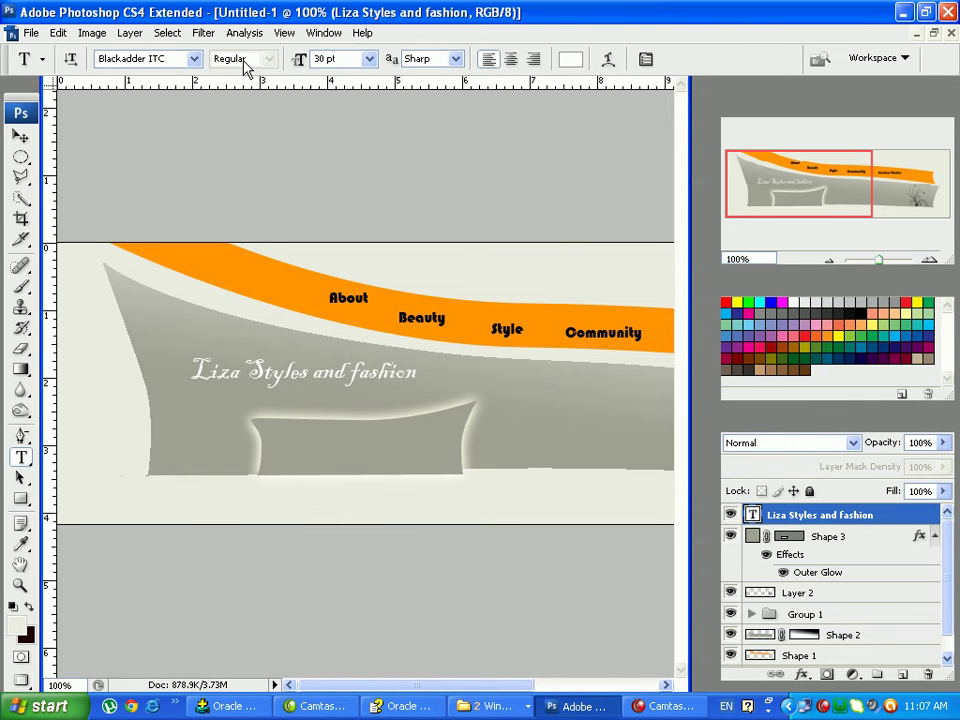
click(456, 59)
click(428, 121)
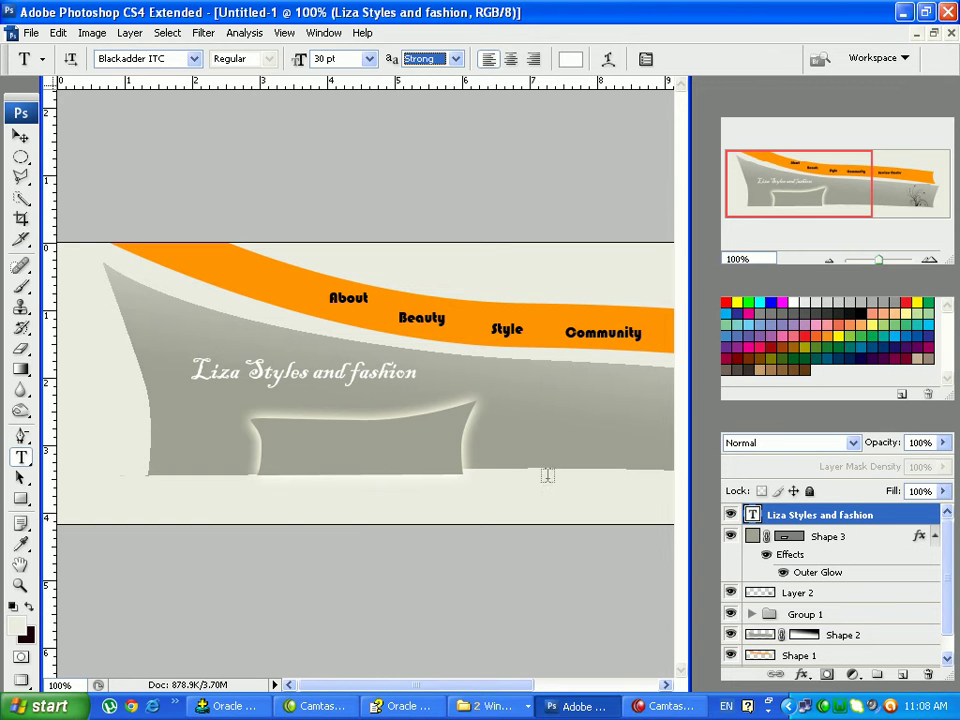
click(492, 706)
click(505, 659)
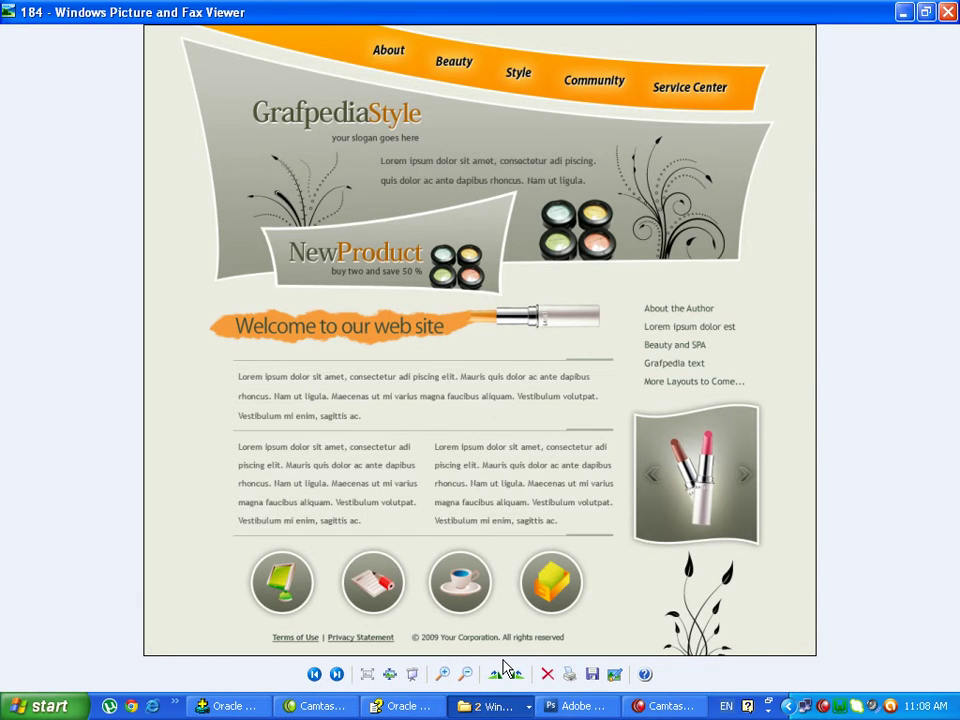
Return to Photoshop and recolour the words "Liza Styles" in the title dark navy blue #1f1a5d, consulting the reference layout's title colours
click(574, 706)
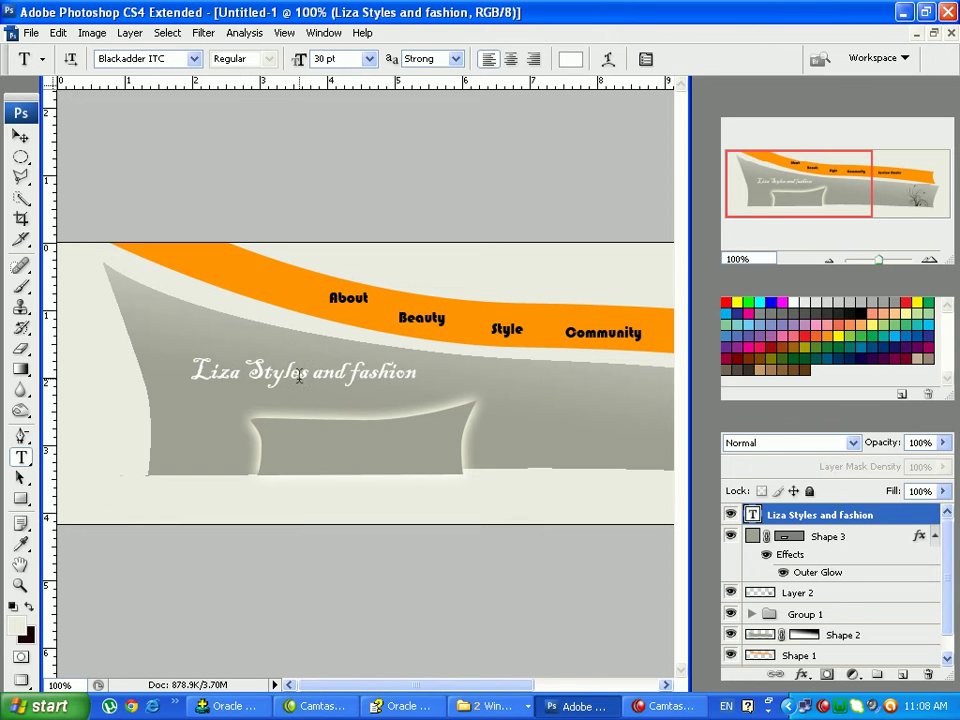
drag(307, 370, 186, 371)
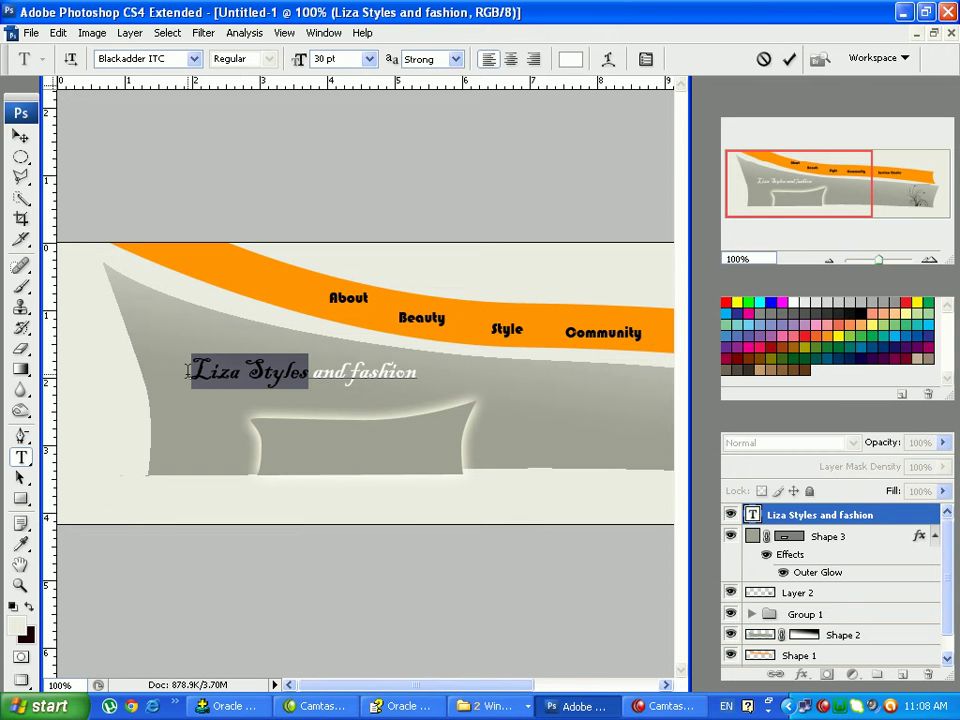
click(569, 60)
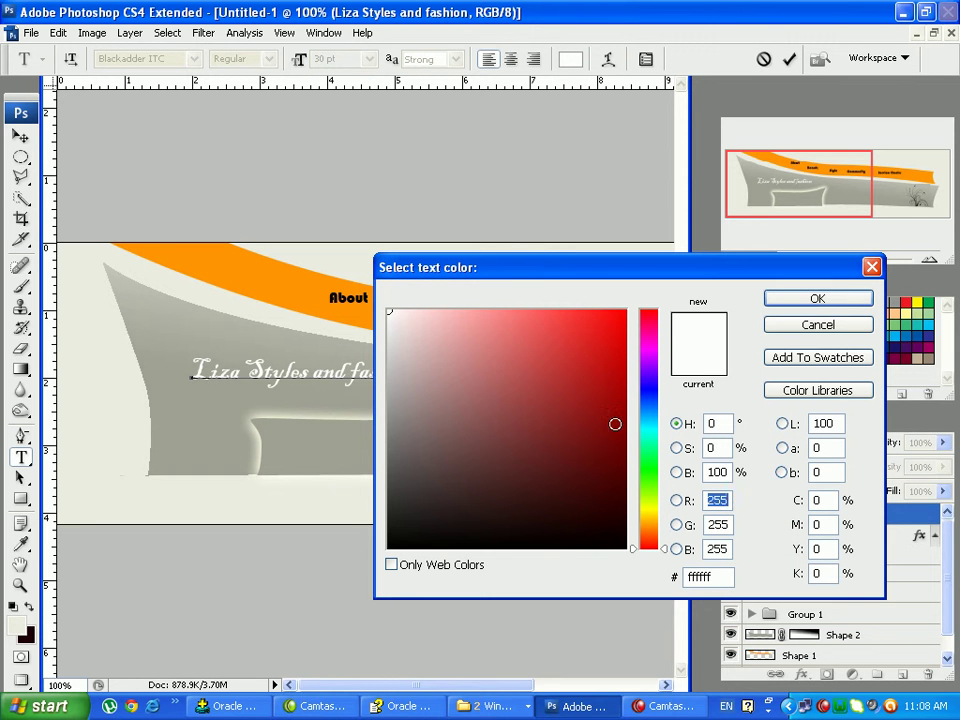
key(Escape)
click(485, 706)
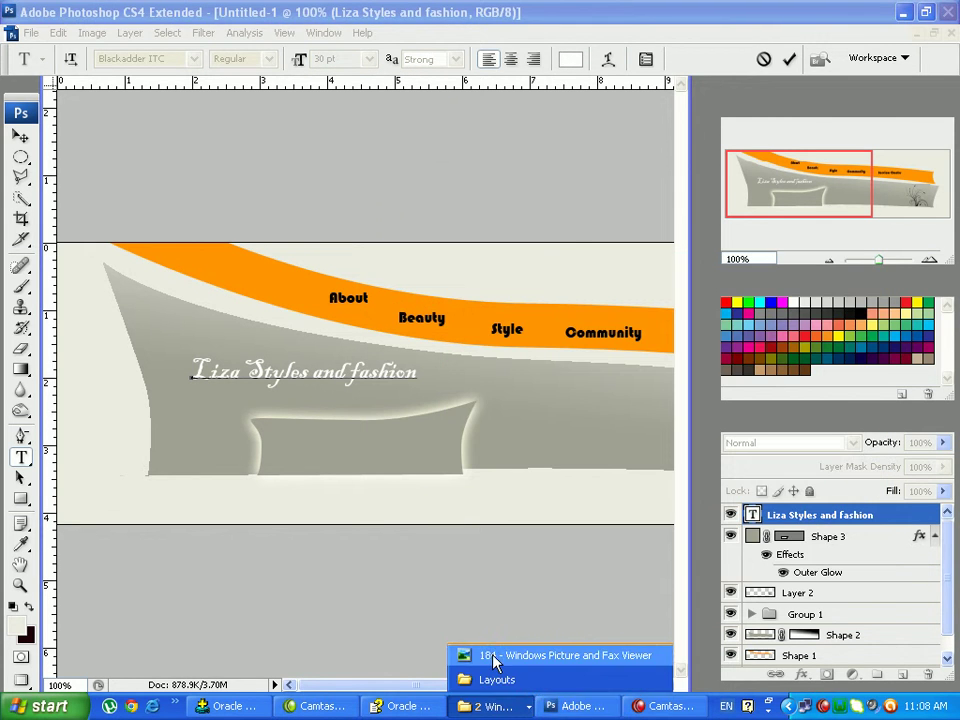
click(493, 657)
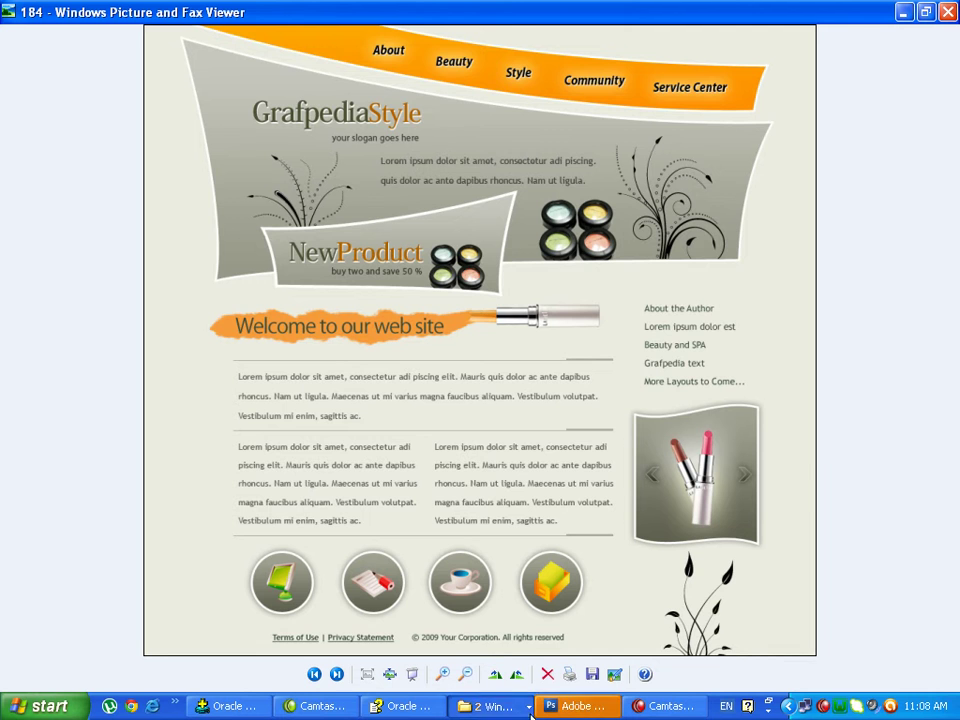
click(578, 706)
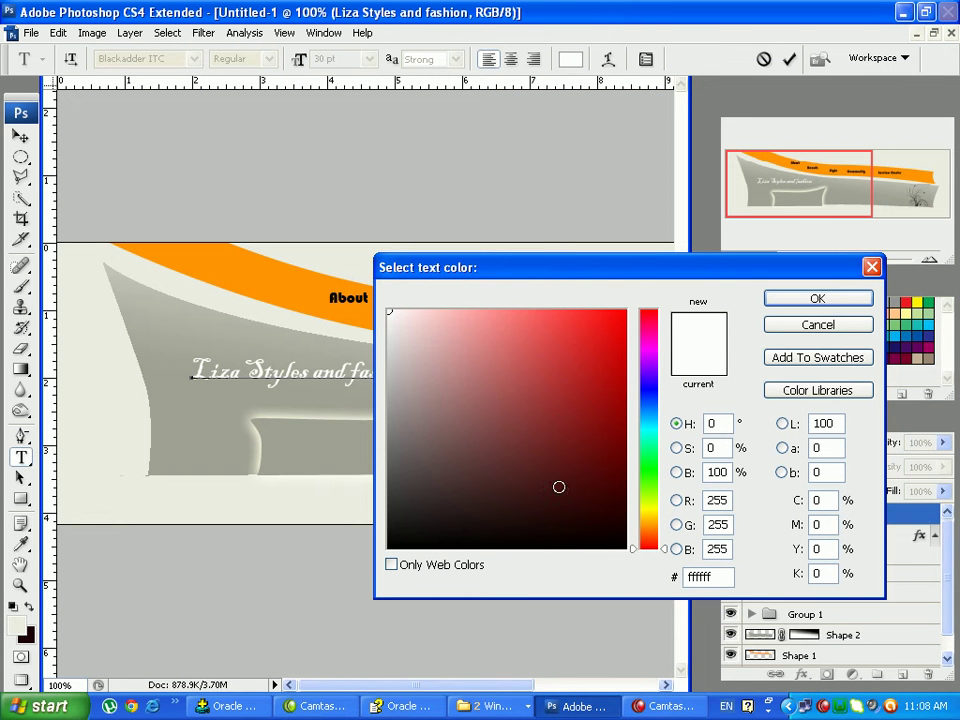
click(392, 446)
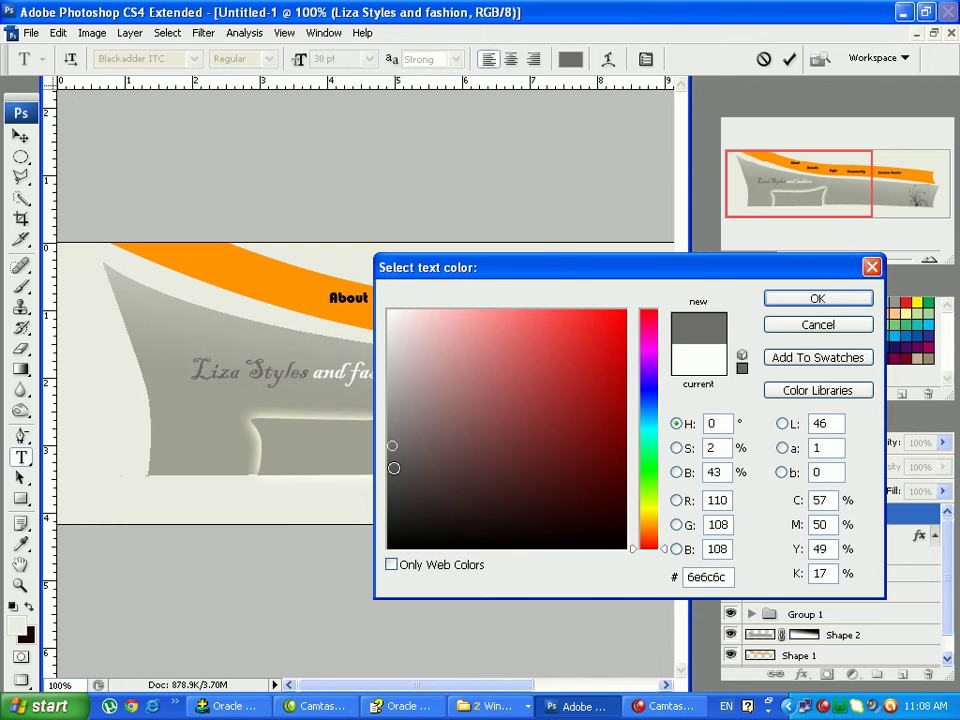
click(395, 476)
mouse_move(398, 499)
mouse_down()
mouse_move(406, 525)
mouse_move(418, 482)
mouse_move(446, 466)
mouse_up()
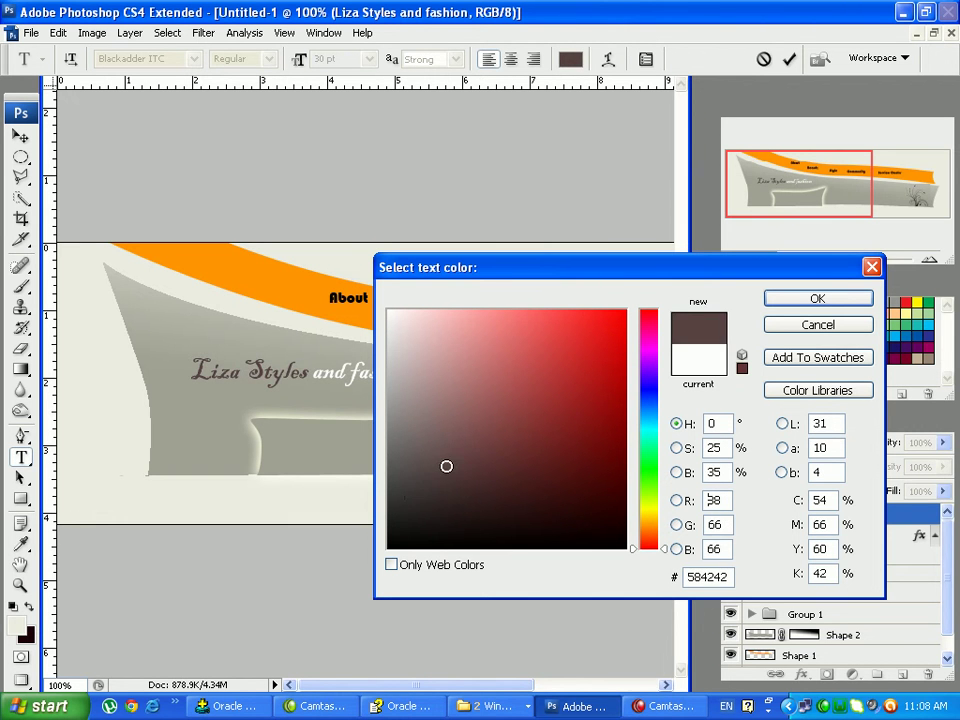
click(648, 387)
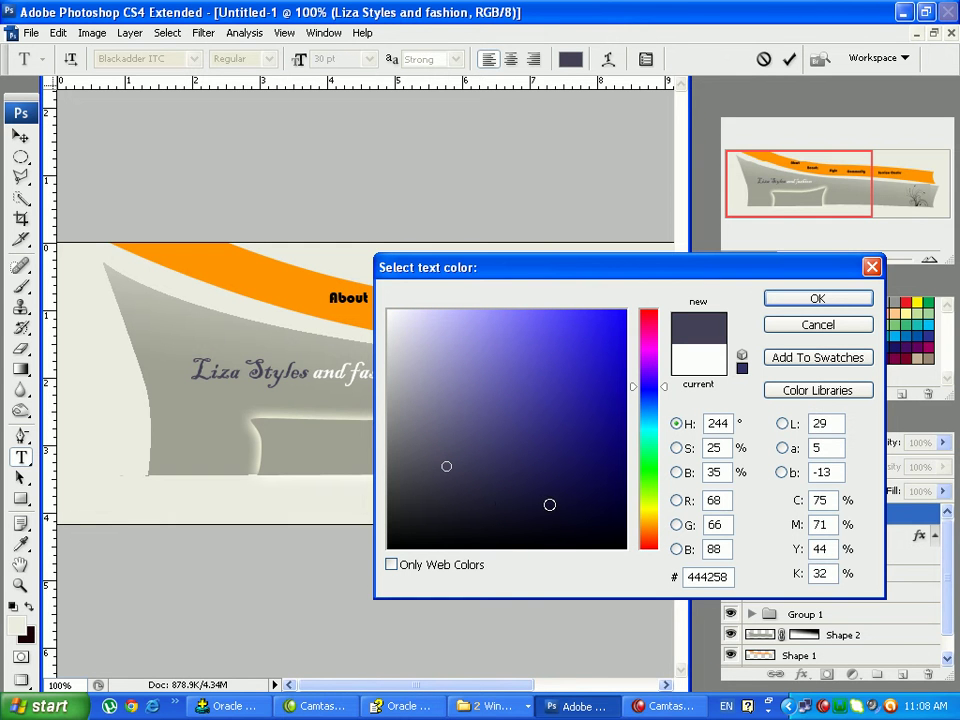
mouse_move(549, 504)
mouse_down()
mouse_move(566, 523)
mouse_move(579, 495)
mouse_move(555, 490)
mouse_move(551, 463)
mouse_move(574, 431)
mouse_move(563, 457)
mouse_up()
click(562, 490)
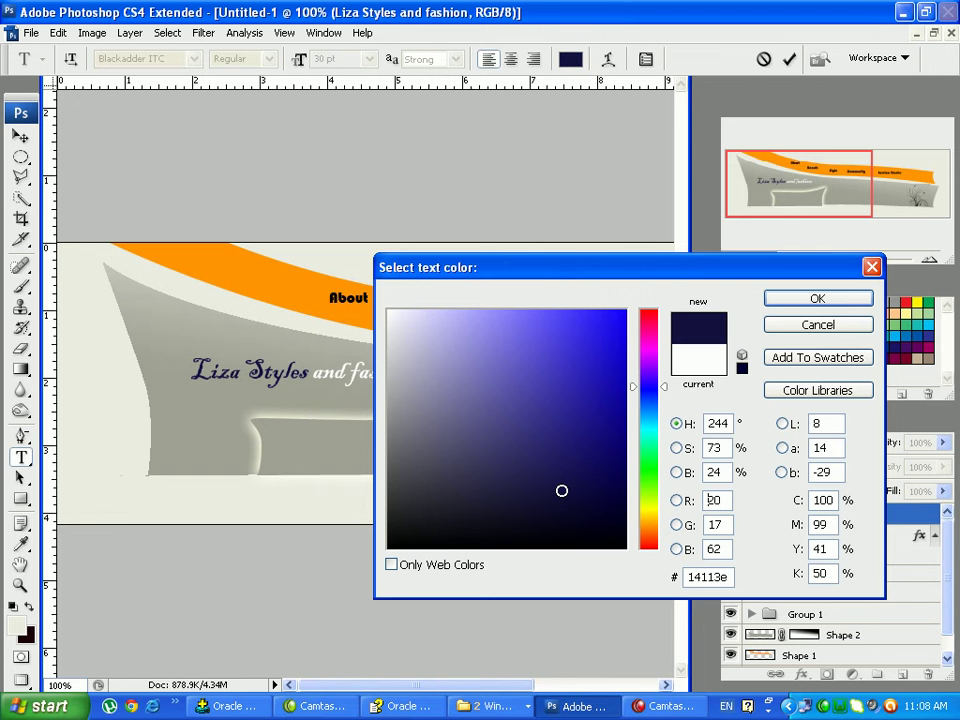
click(560, 461)
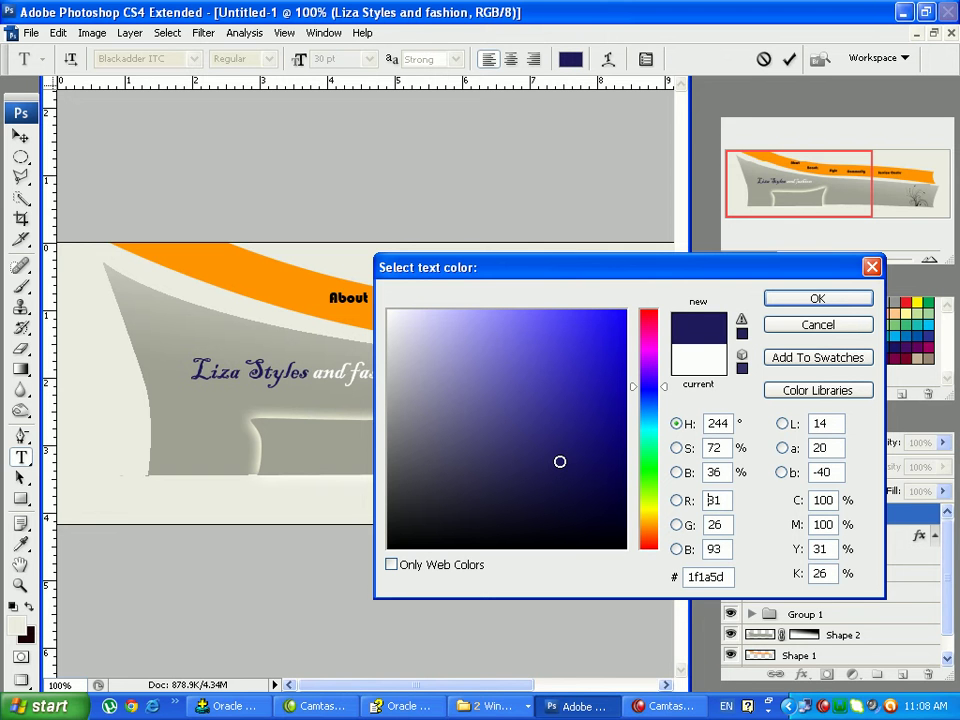
click(808, 300)
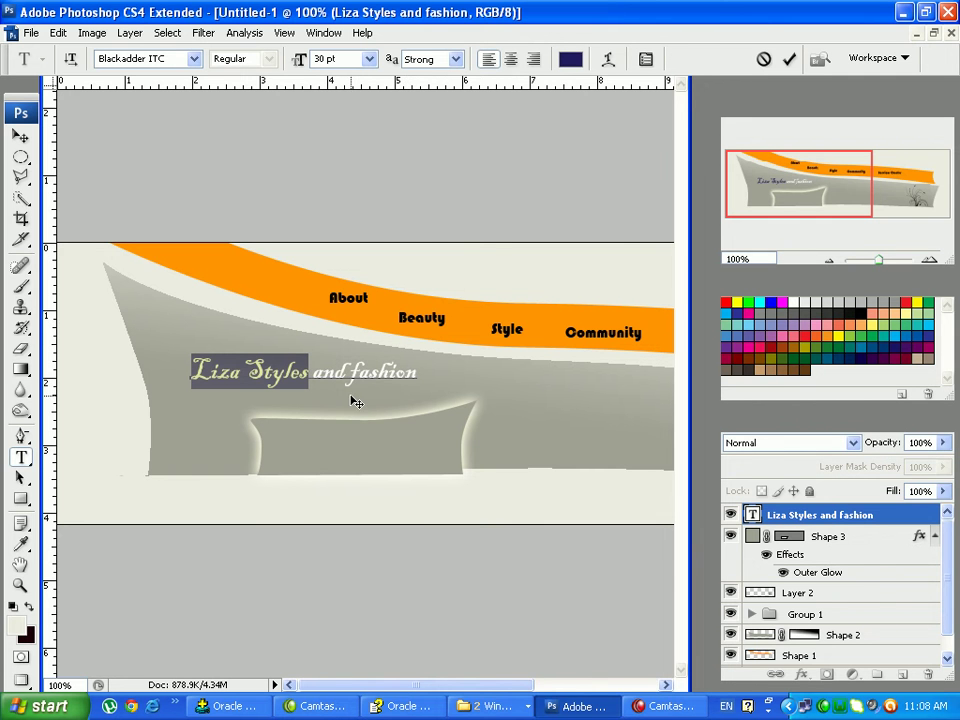
Check the title's second colour in reference layout 184, and in Photoshop recolour the words "and fashion" dark orange #b86401
click(490, 704)
click(468, 657)
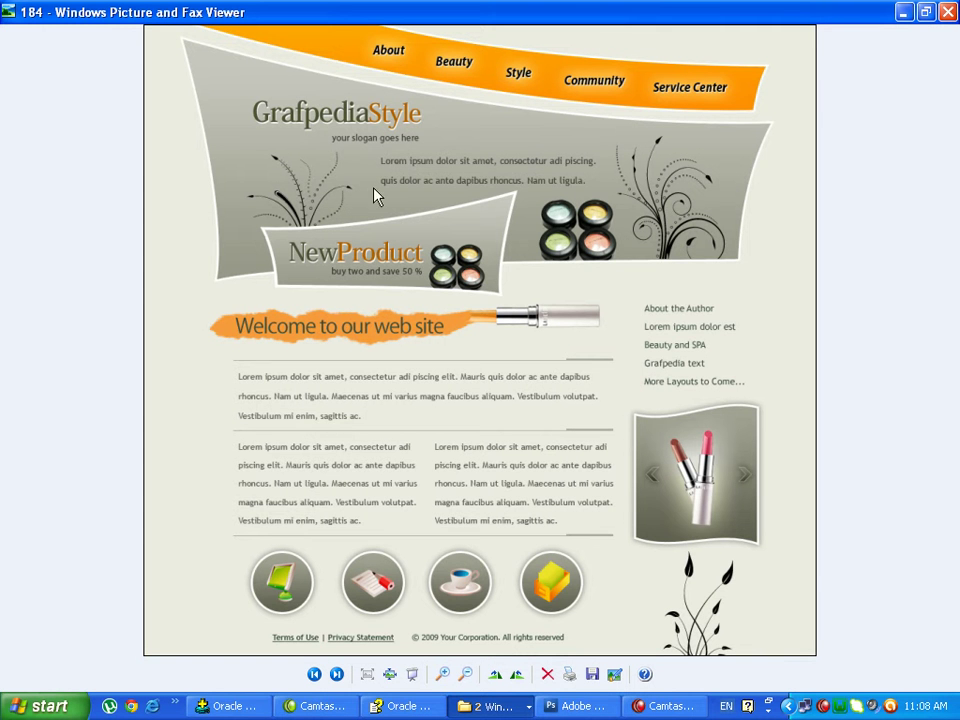
click(578, 706)
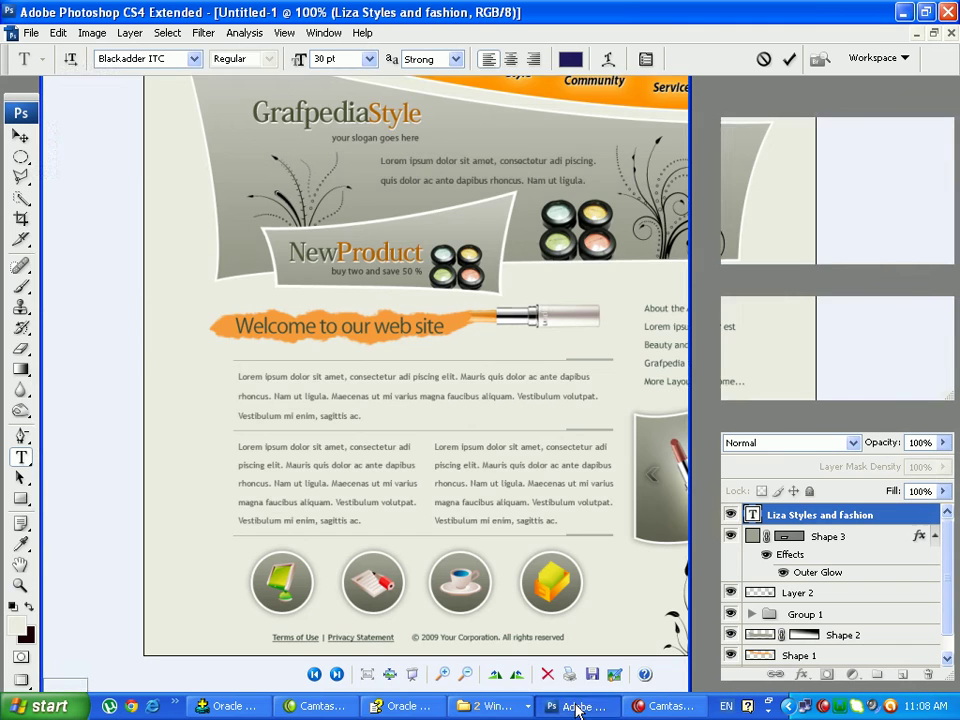
drag(311, 372, 417, 376)
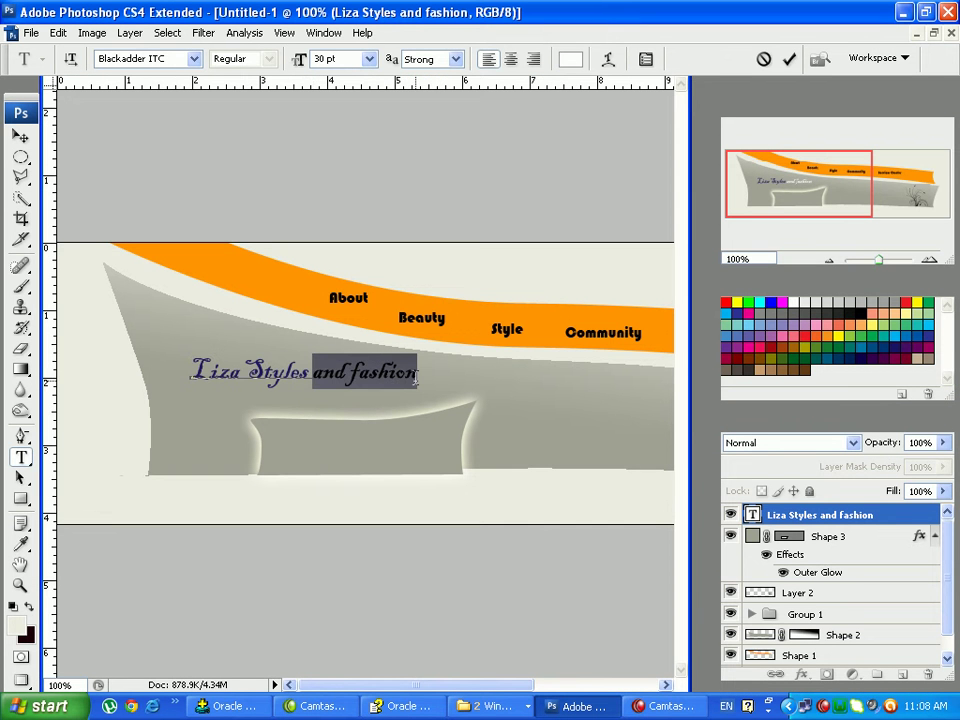
click(570, 59)
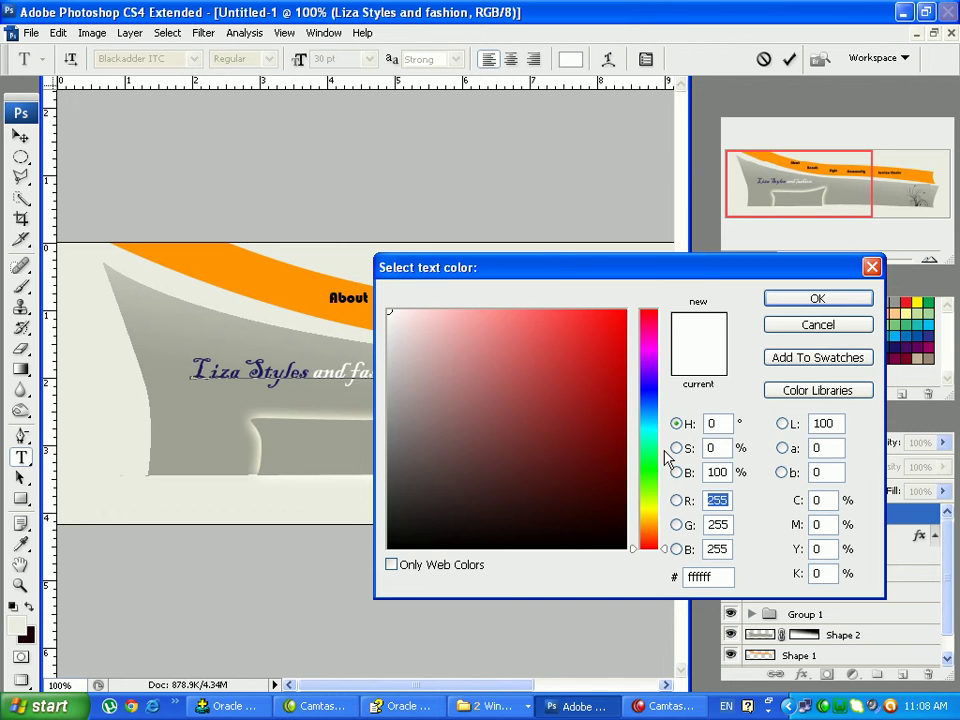
click(649, 517)
drag(609, 388, 614, 448)
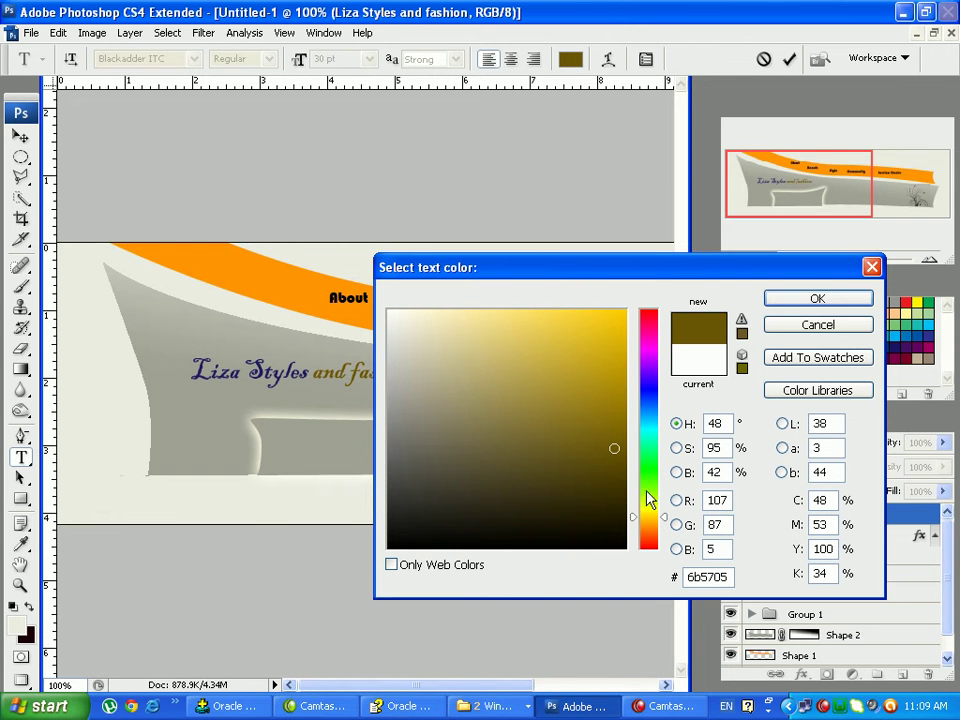
click(651, 523)
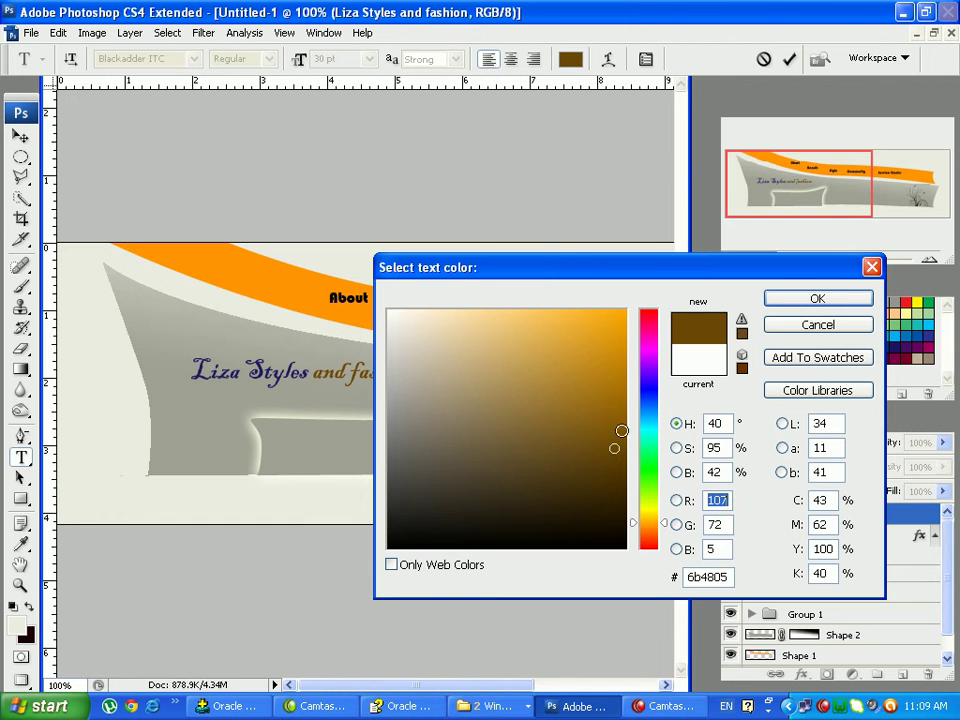
drag(619, 413, 621, 371)
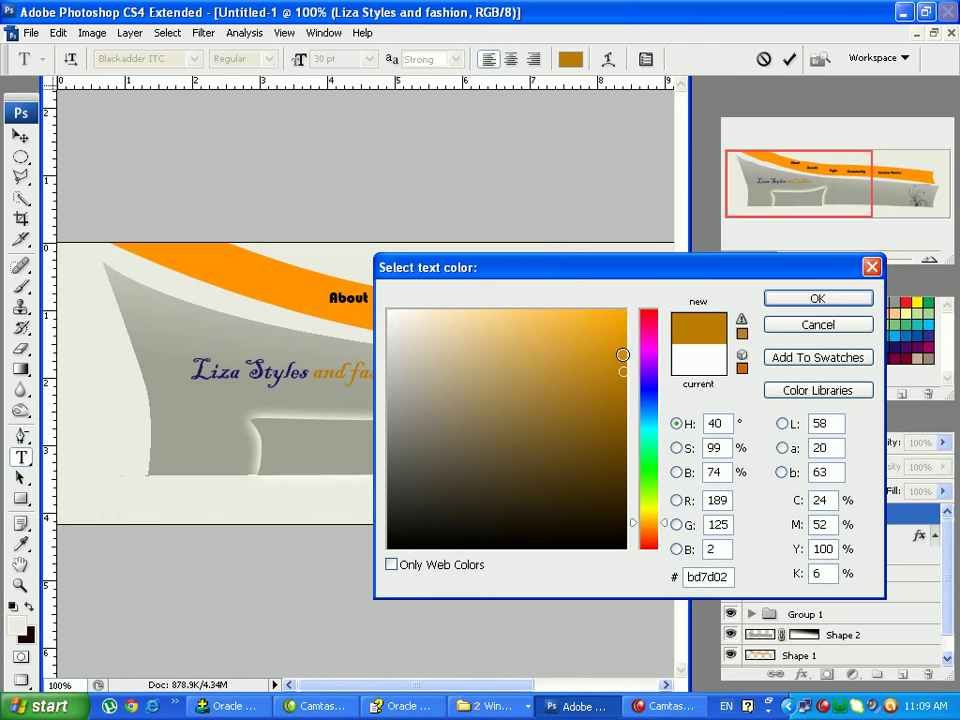
click(622, 404)
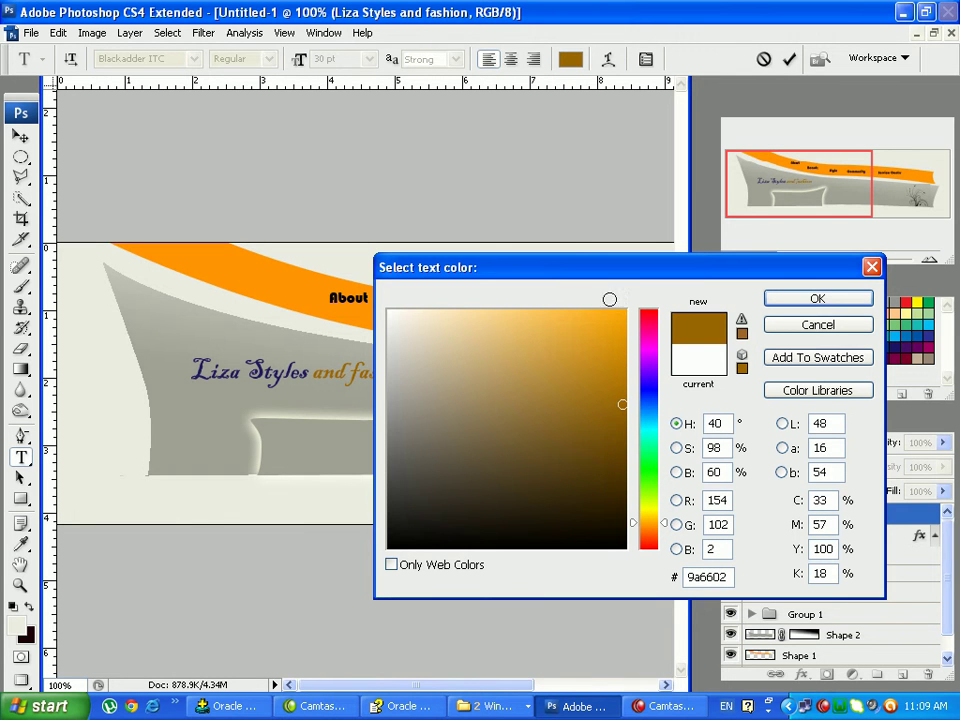
drag(613, 277, 726, 262)
drag(760, 508, 759, 515)
click(735, 340)
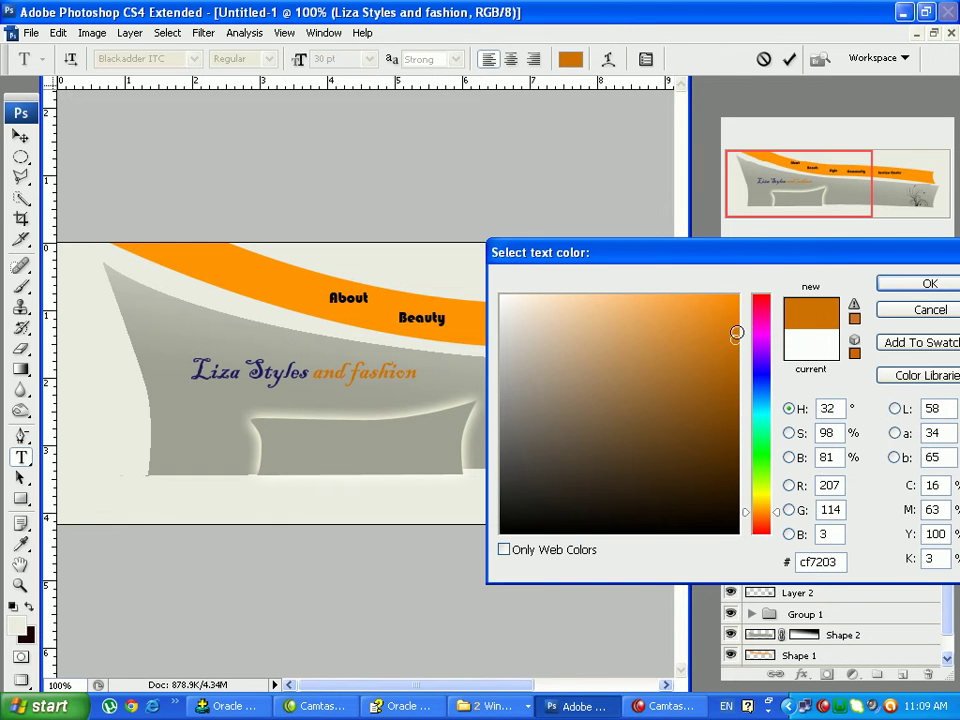
click(737, 373)
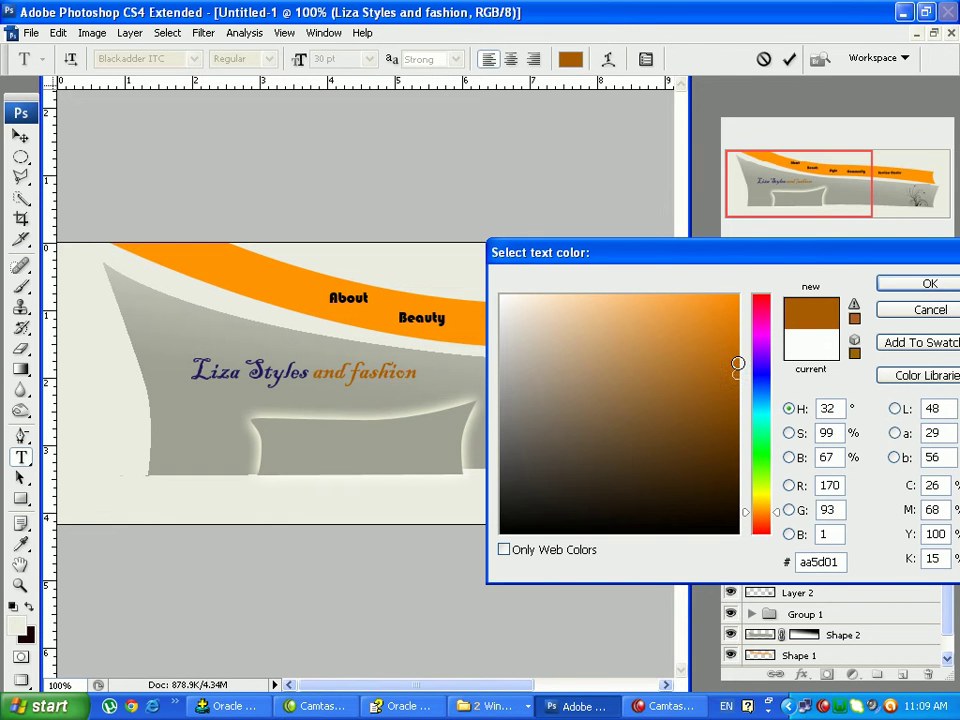
click(738, 361)
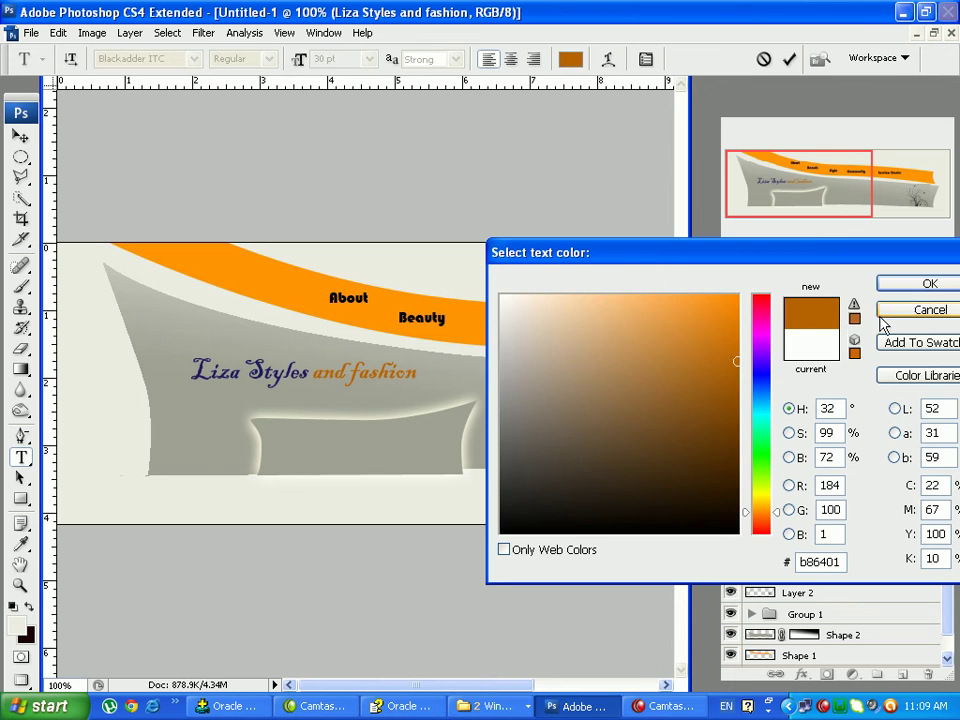
click(928, 283)
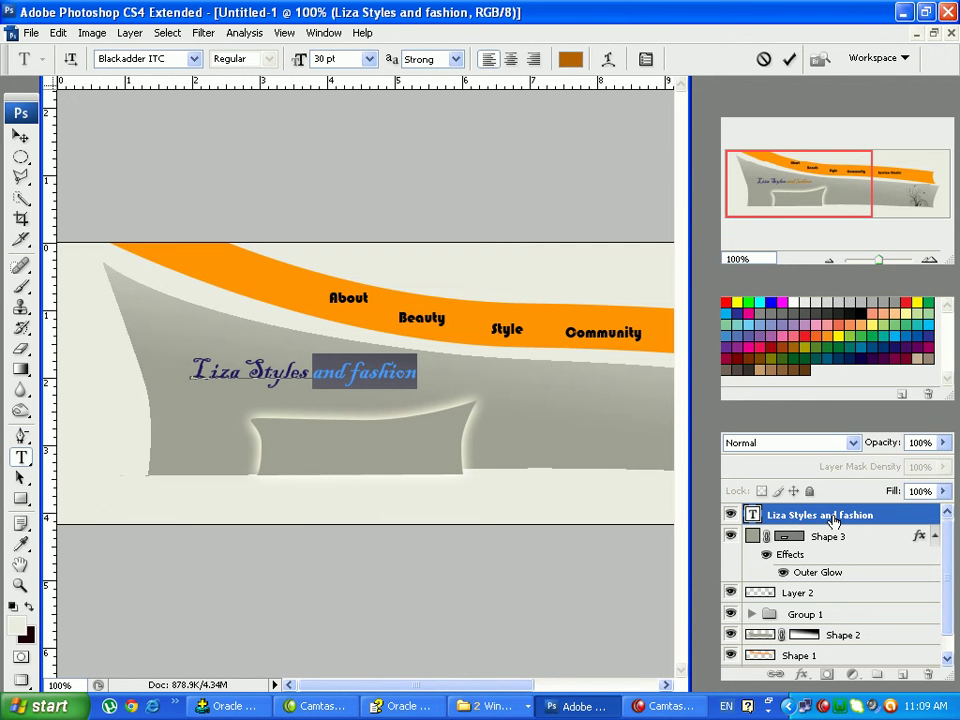
Apply Drop Shadow and Outer Glow with default settings to the title text layer, and switch to the picture viewer showing reference layout 184
click(833, 520)
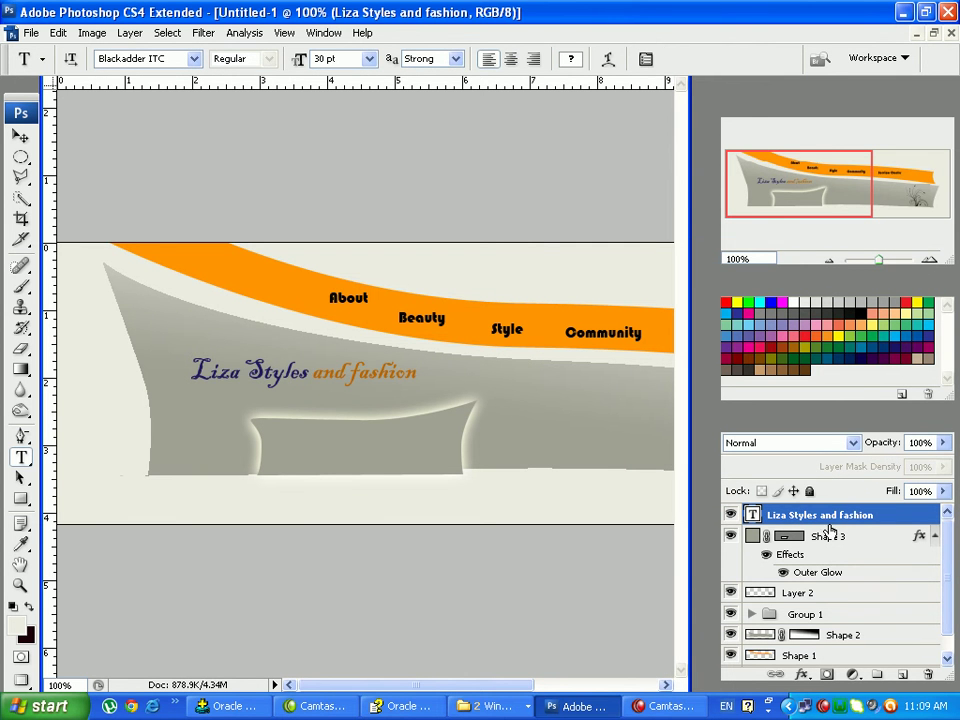
right_click(829, 516)
click(722, 94)
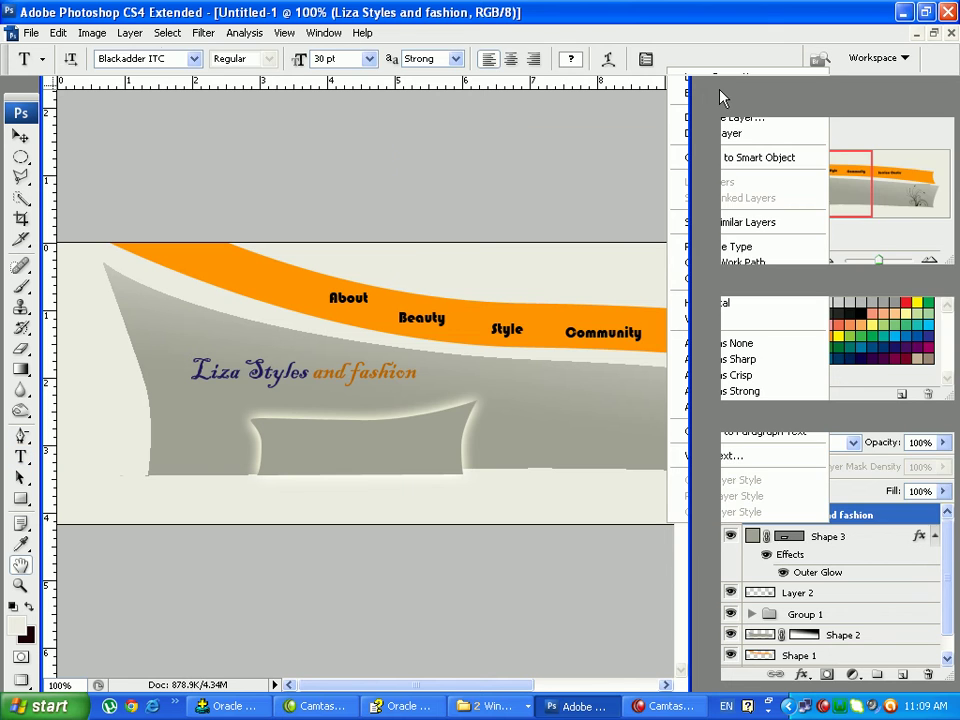
click(482, 224)
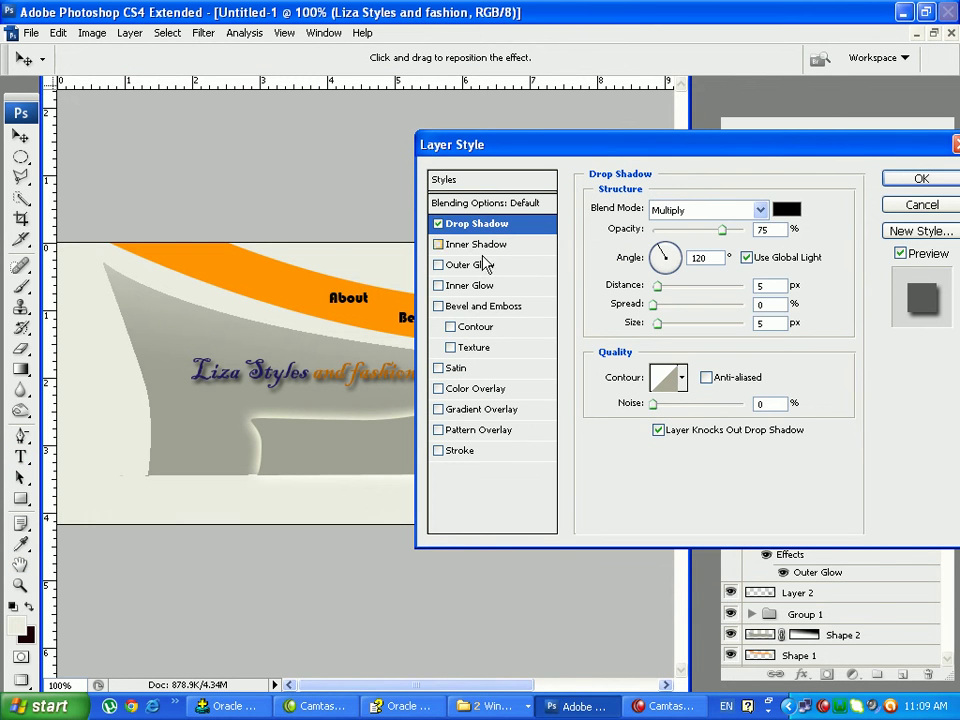
click(469, 268)
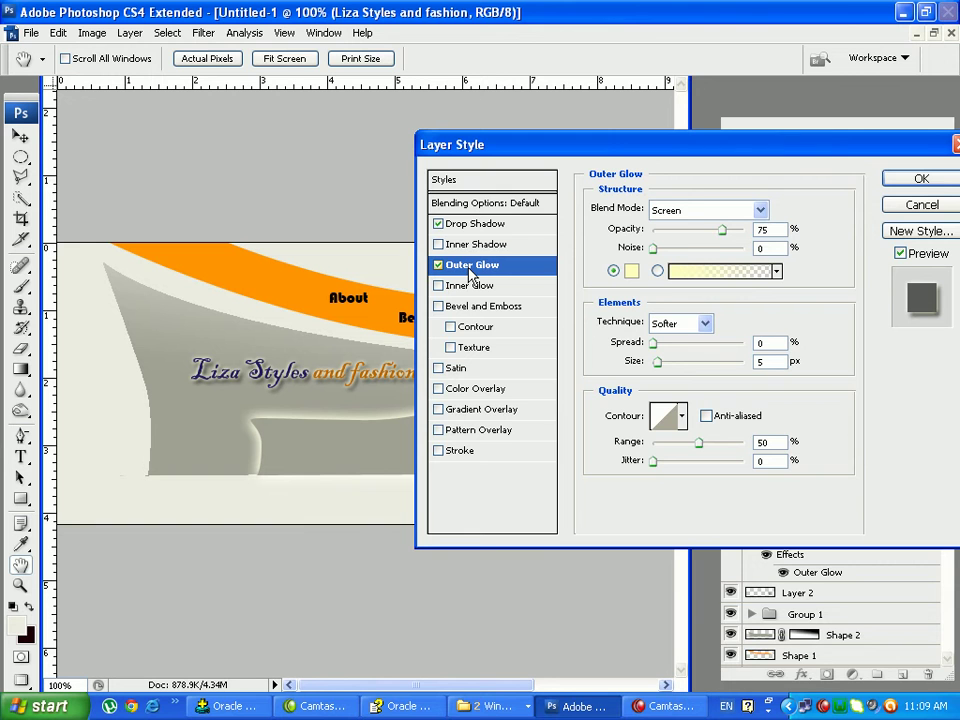
click(935, 182)
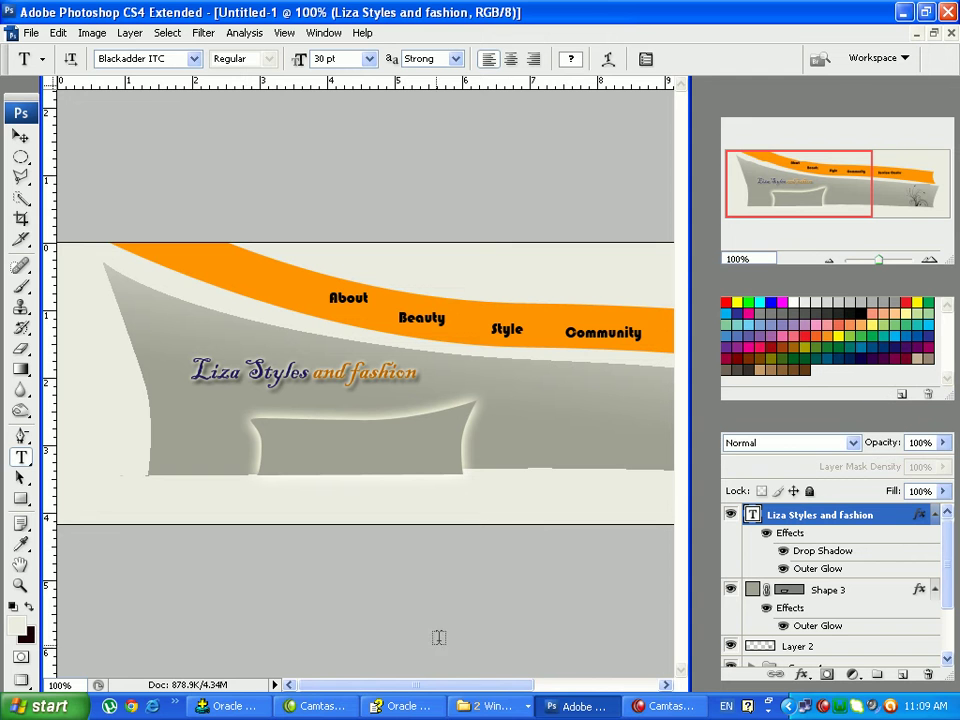
click(510, 716)
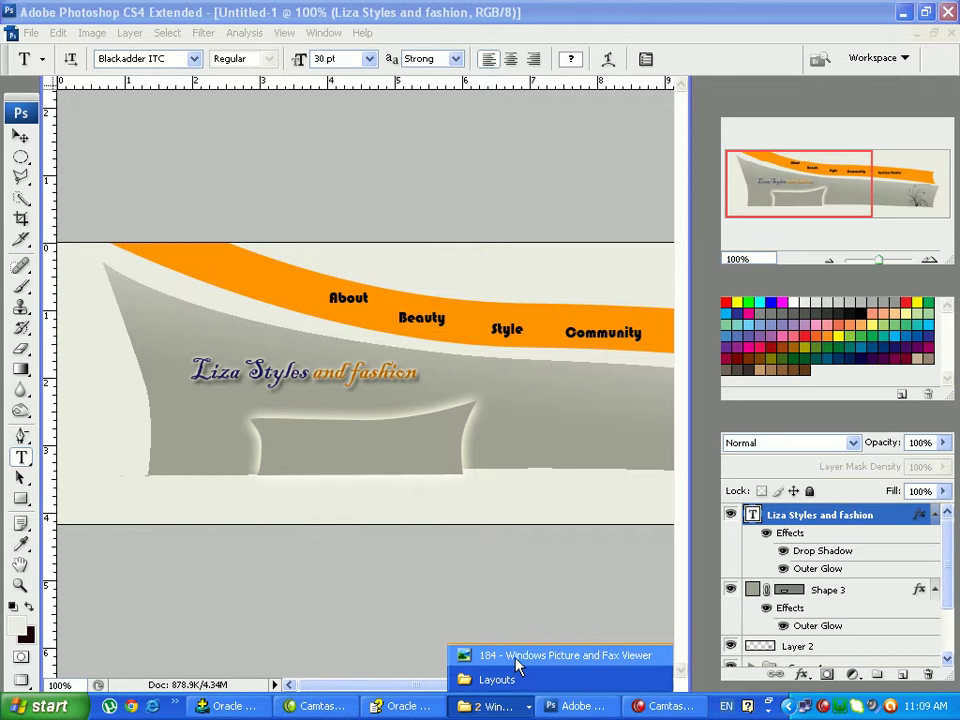
click(516, 662)
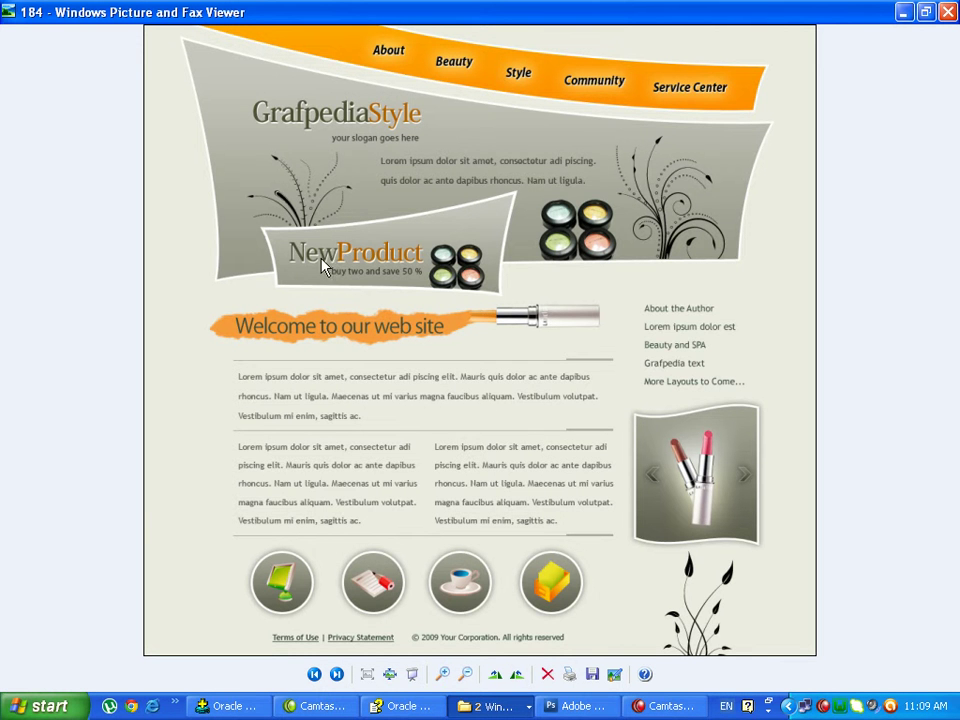
Switch to Photoshop and add the text "Launching New Products" inside the small glowing banner shape below the title
click(578, 708)
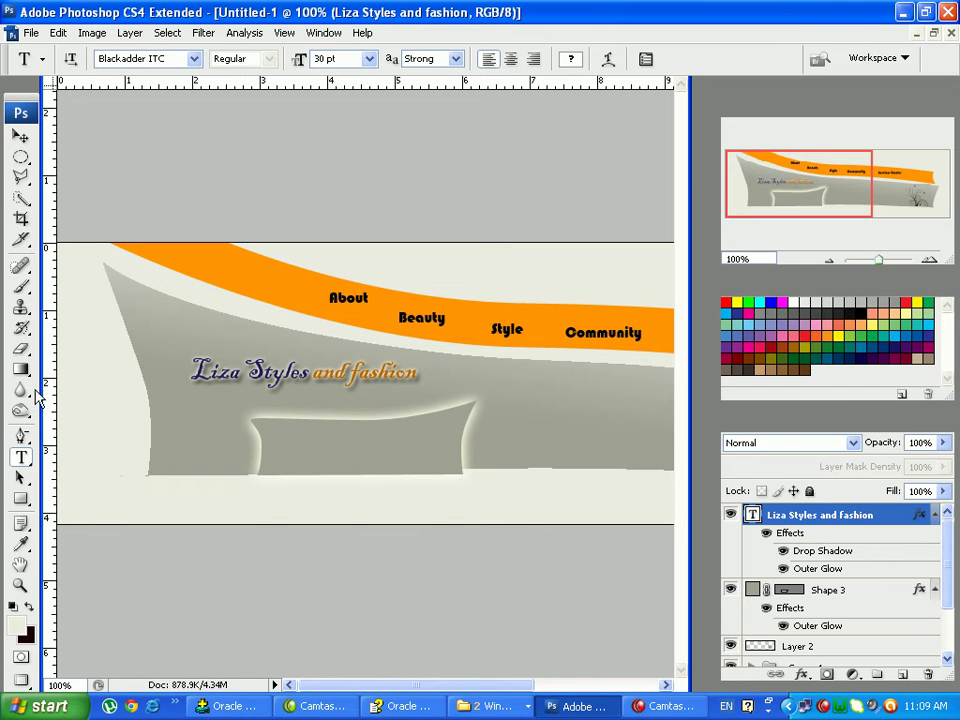
click(278, 445)
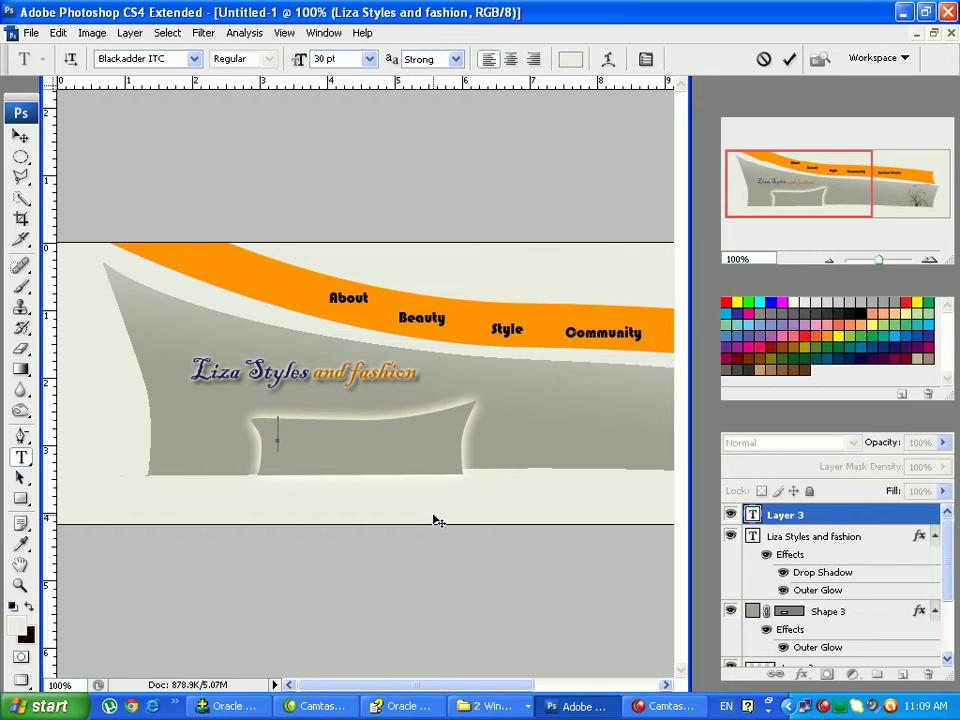
text(Lau)
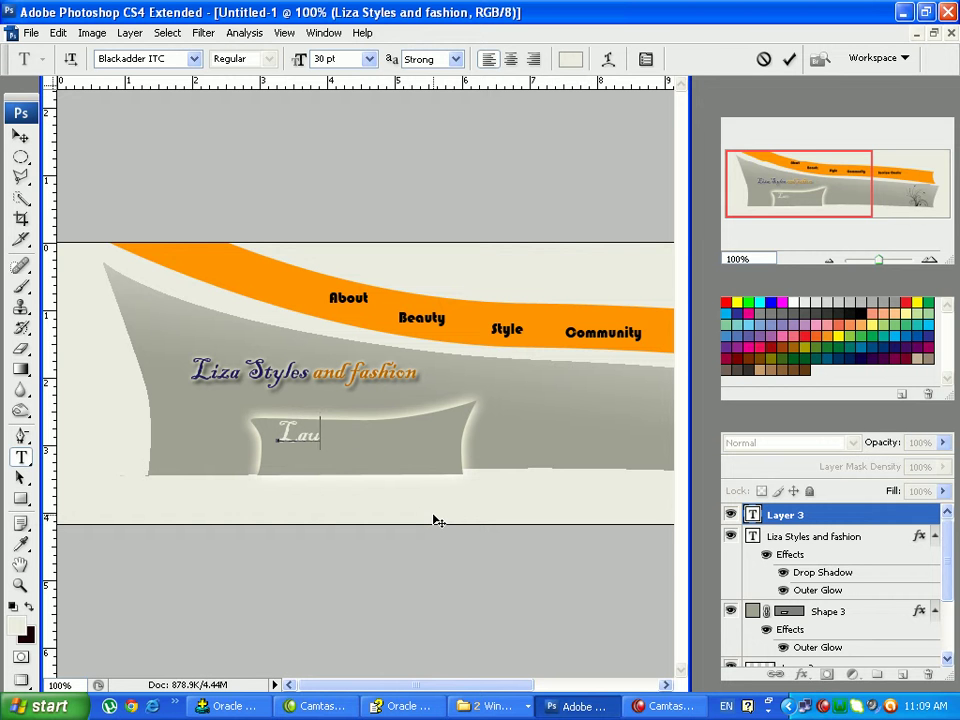
text(nching)
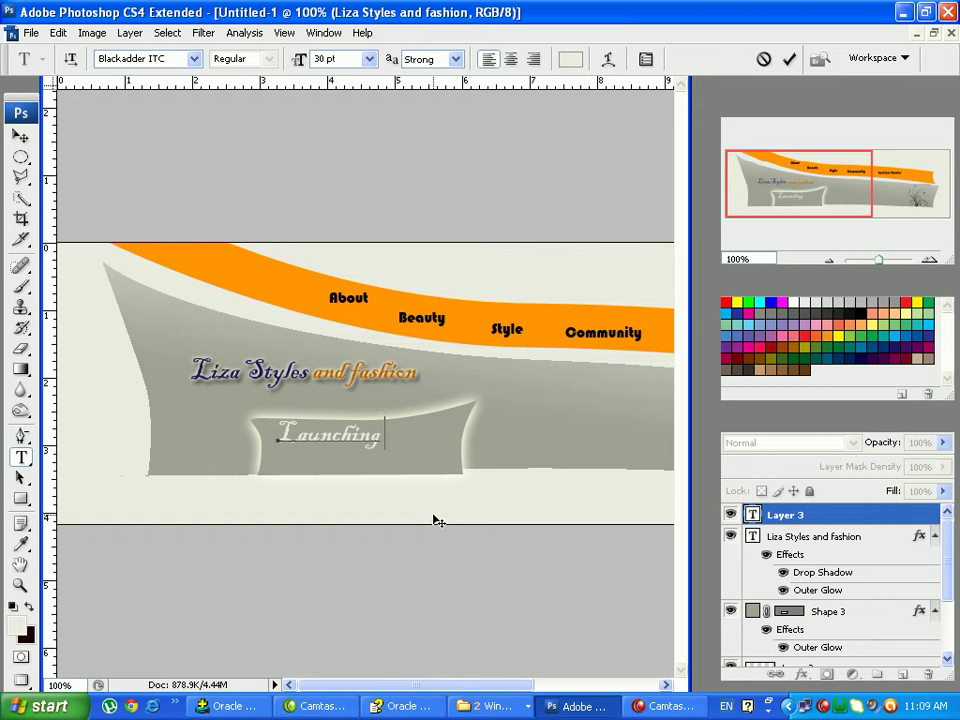
text( New)
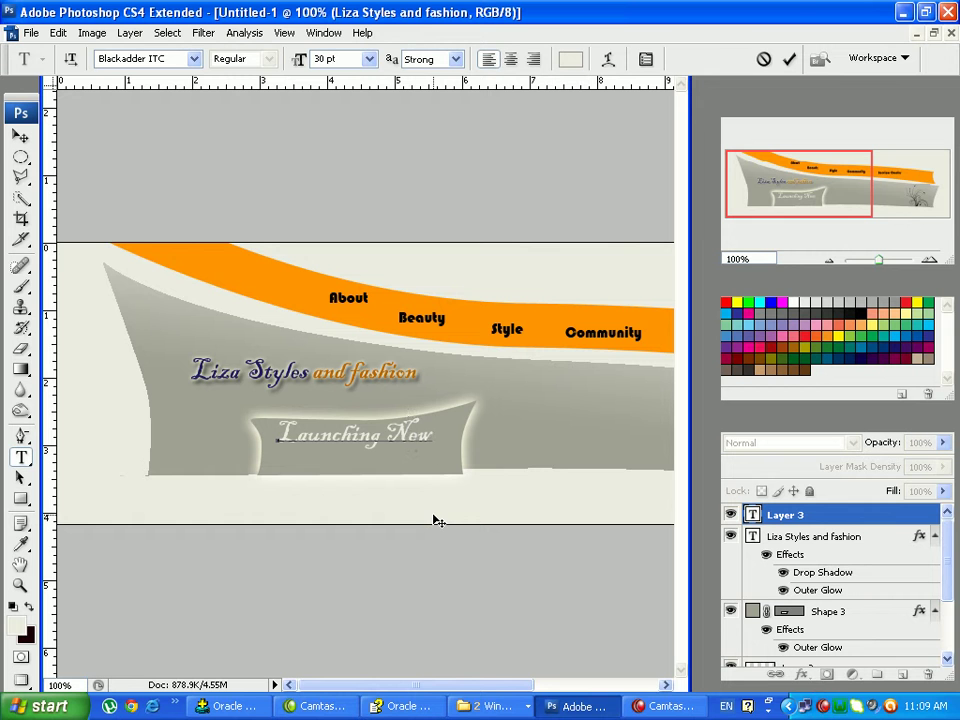
text( F)
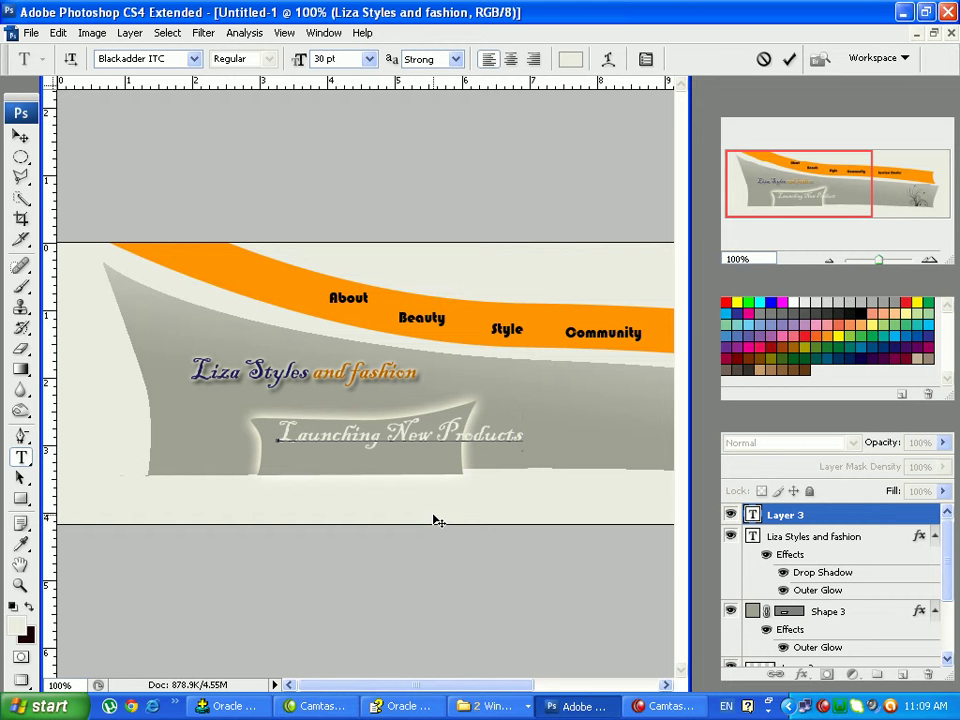
click(789, 59)
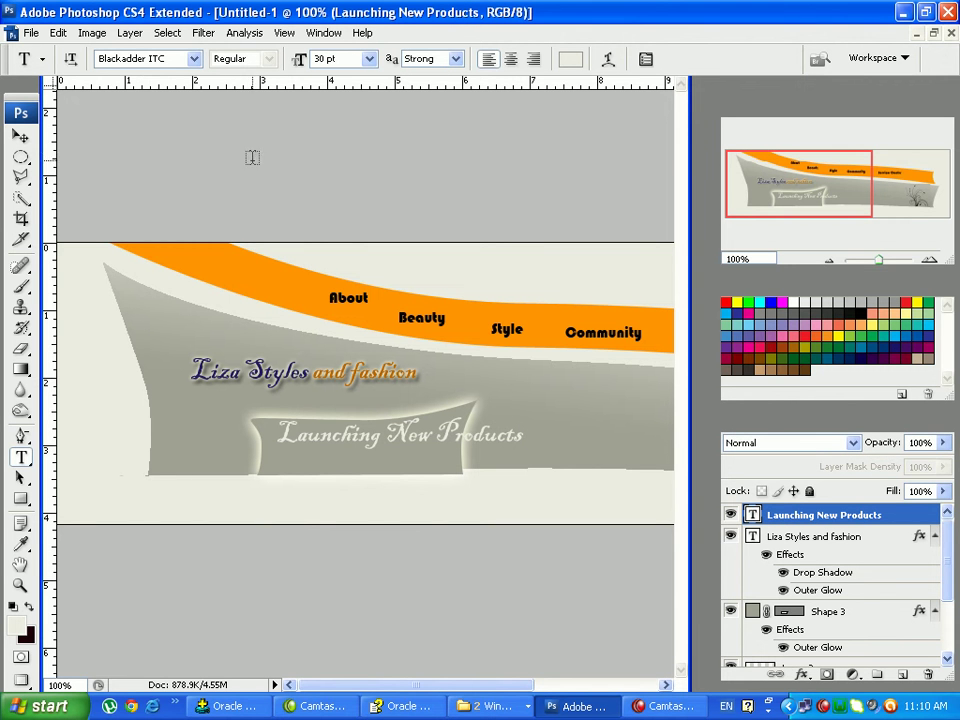
Set the "Launching New Products" text to 24 pt and nudge it left so it fits within the banner shape
click(369, 59)
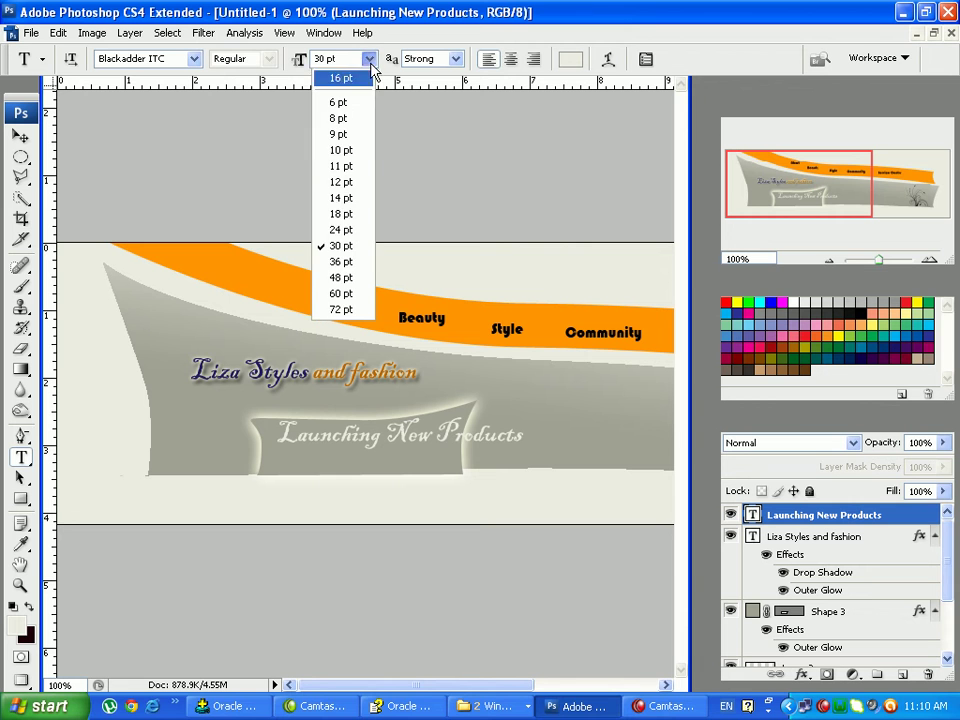
click(341, 229)
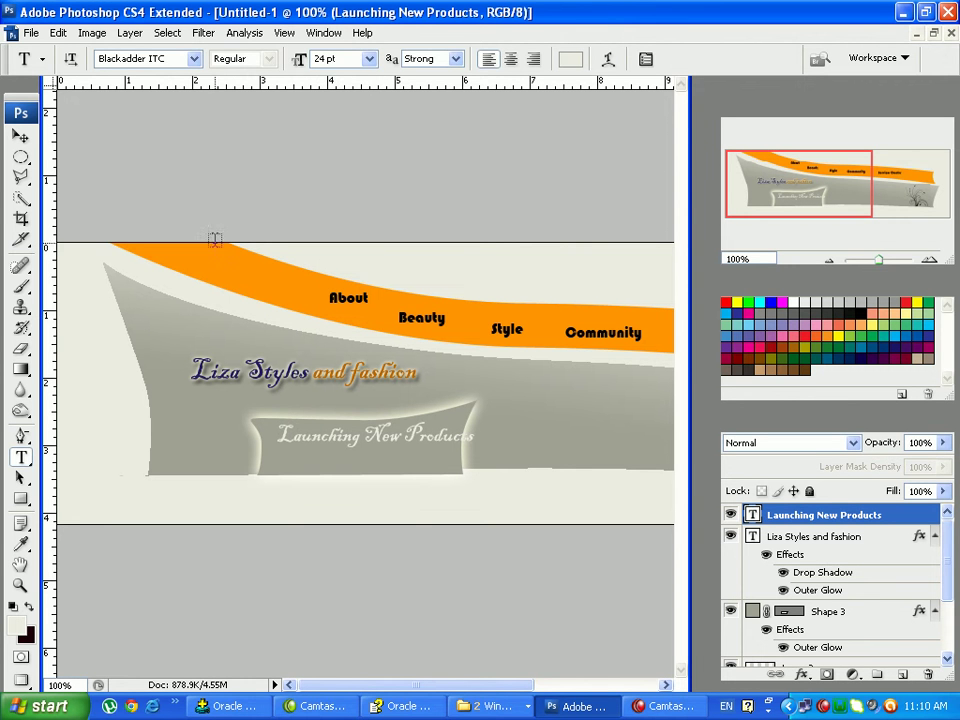
click(19, 137)
key(Left)
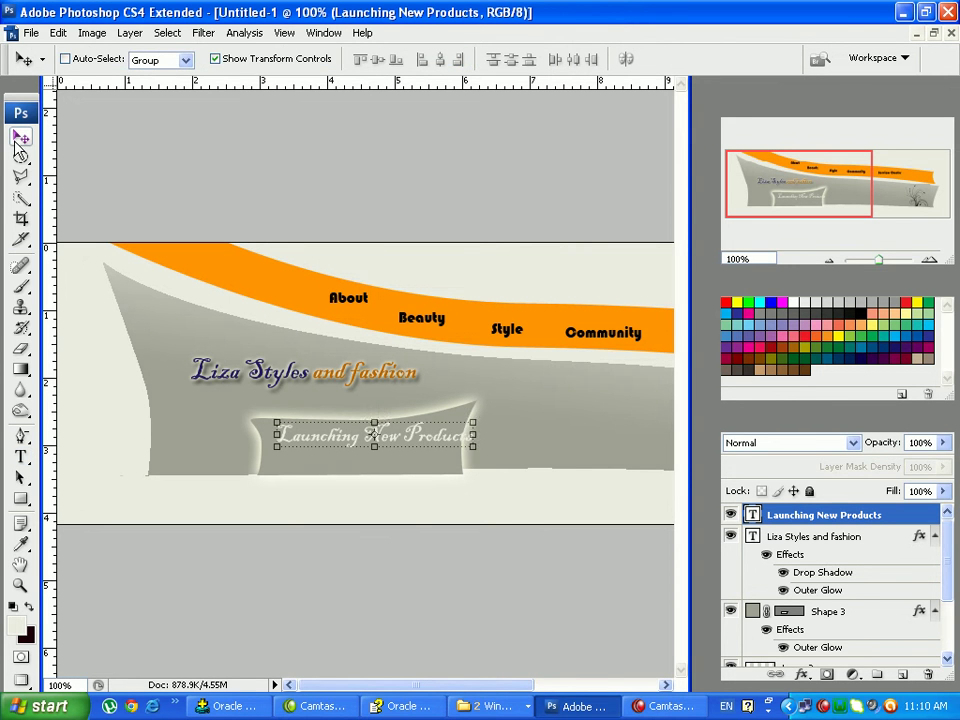
key(Left)
key(Left)
key(Left)
key(Left)
key(Left)
key(Left)
key(Left)
key(Left)
key(Left)
key(Left)
key(Left)
key(Left)
key(Left)
key(Left)
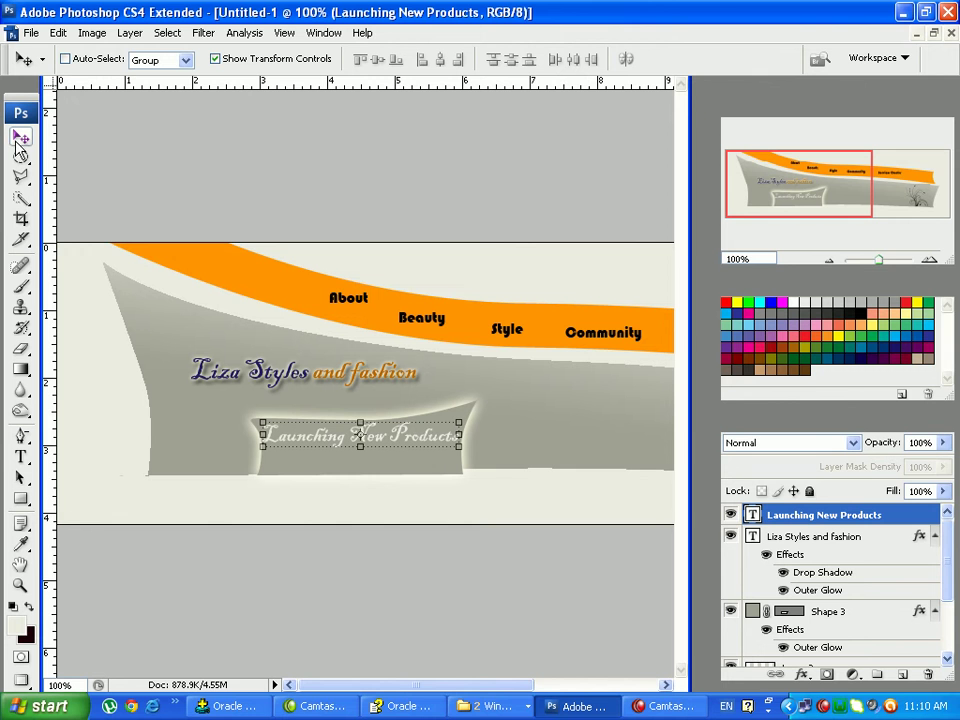
Check the reference layout image 184, return to Photoshop, and recolor the word "Launching" with dark blue 1f1a5d sampled from "Liza Styles"
click(503, 710)
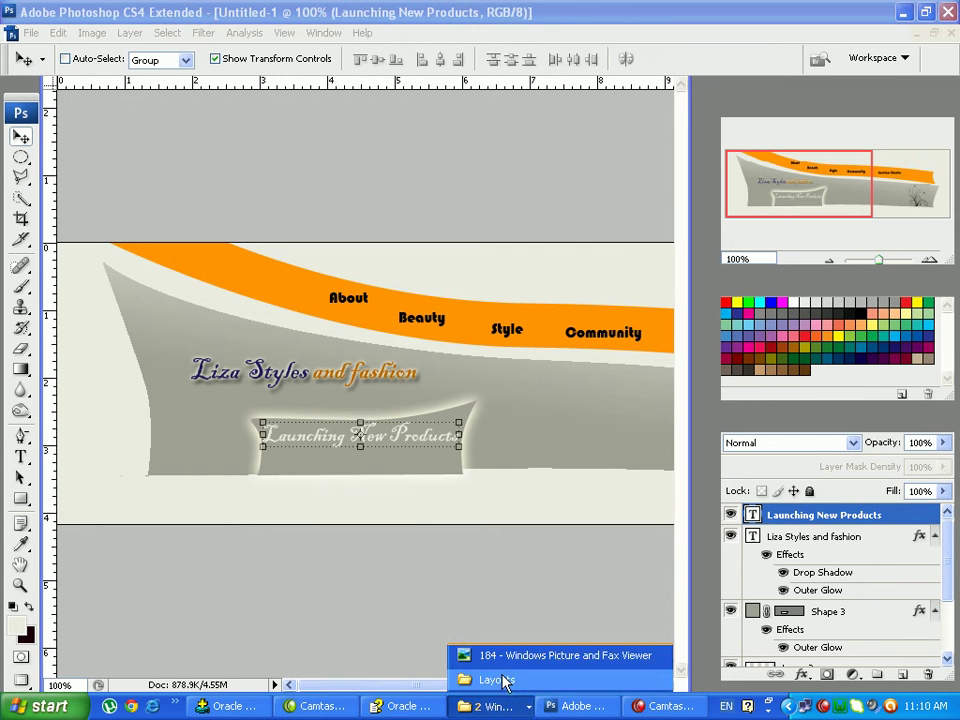
click(505, 665)
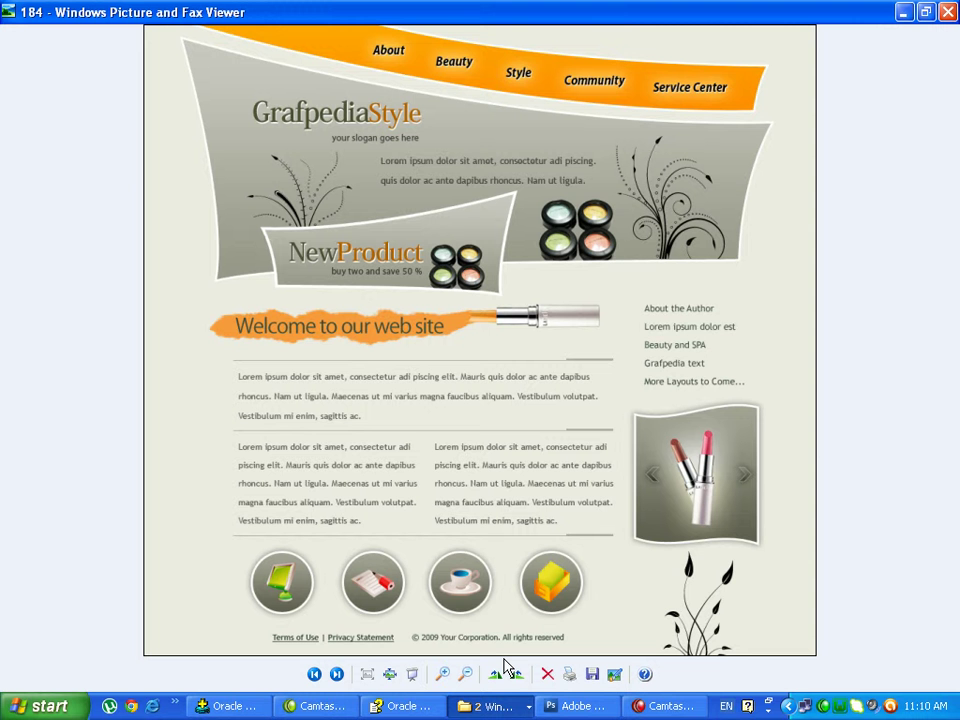
click(566, 706)
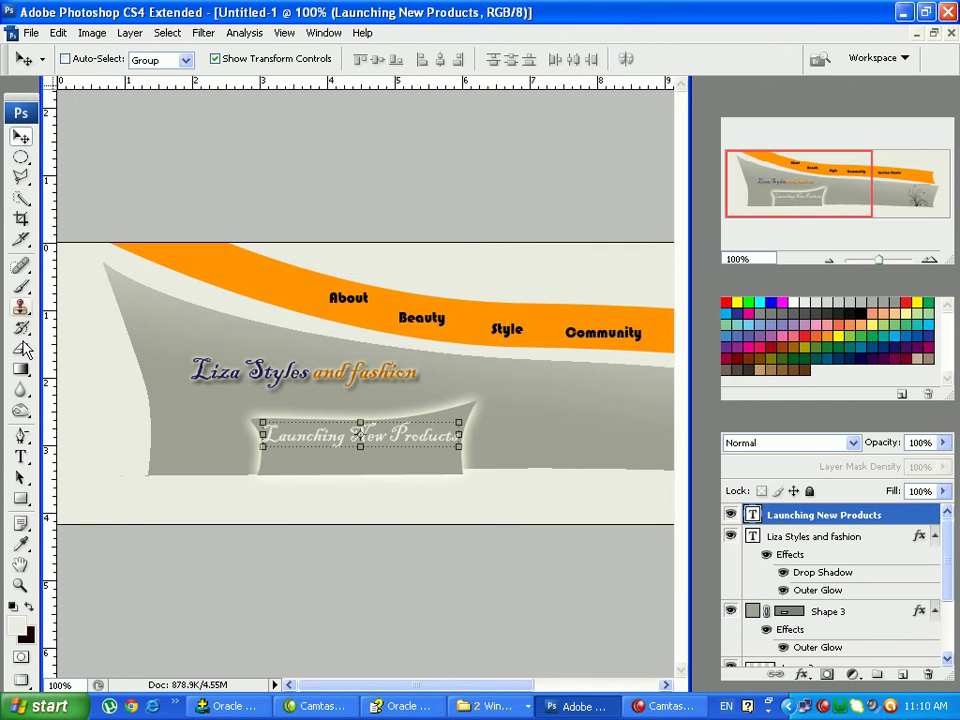
click(24, 457)
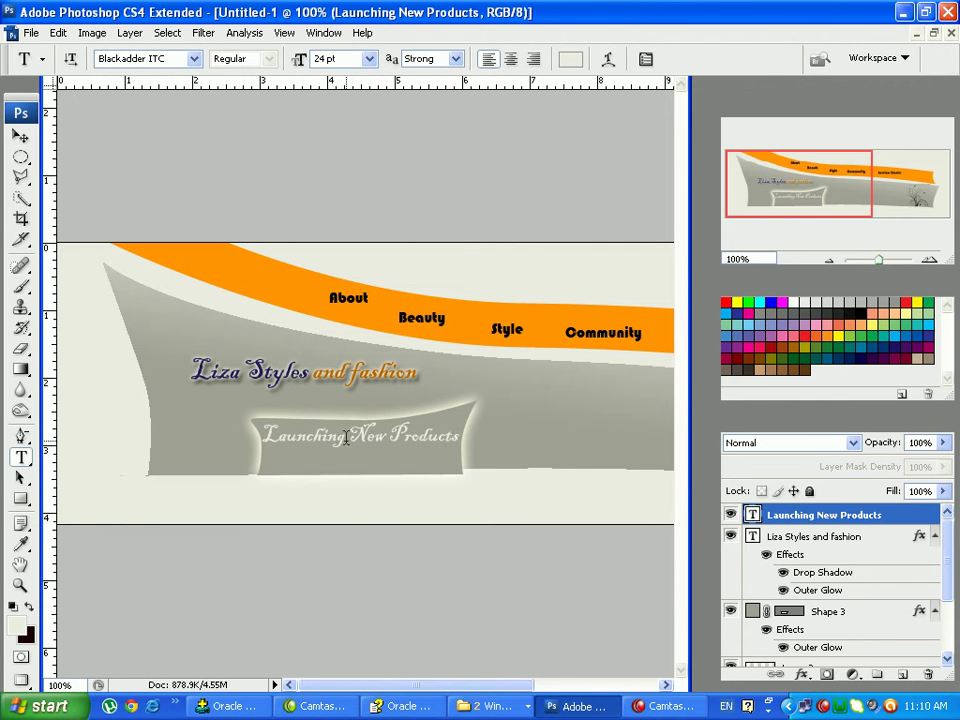
double_click(262, 435)
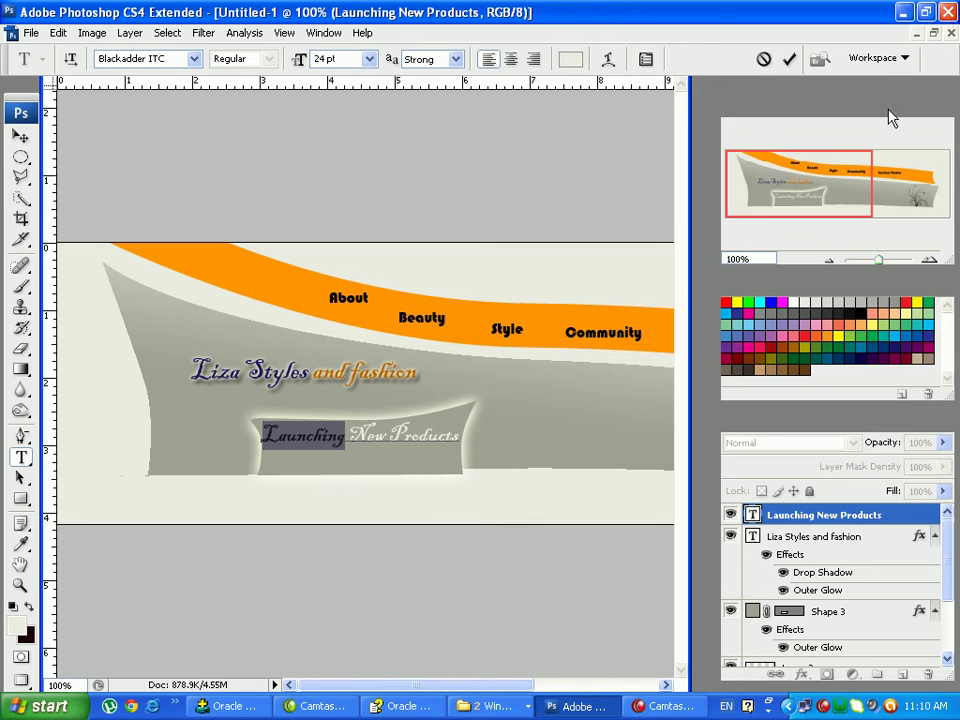
click(571, 63)
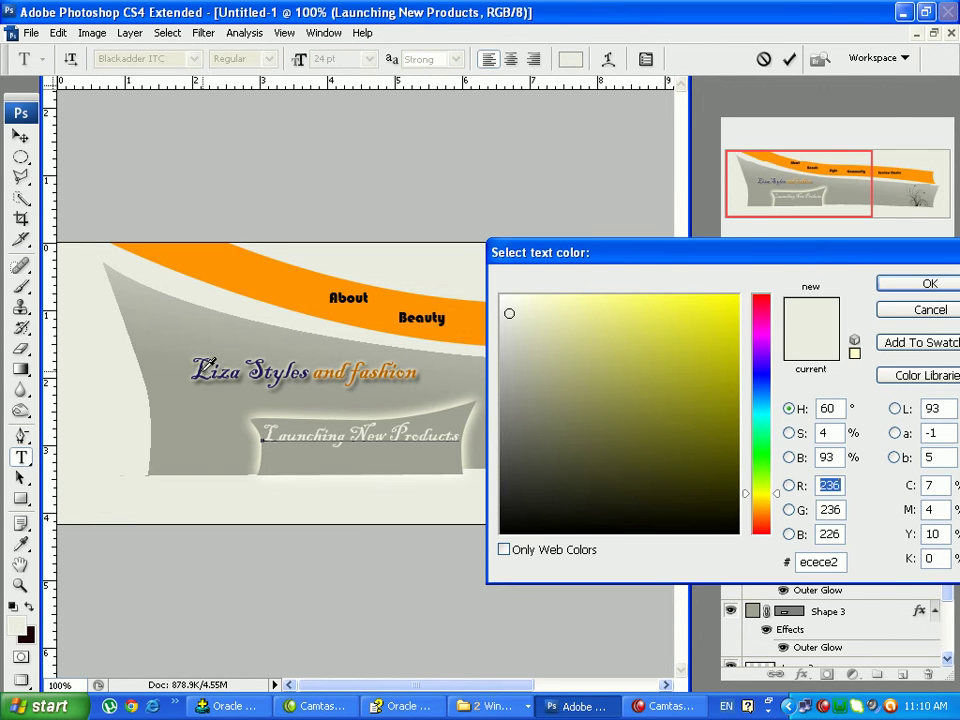
click(206, 365)
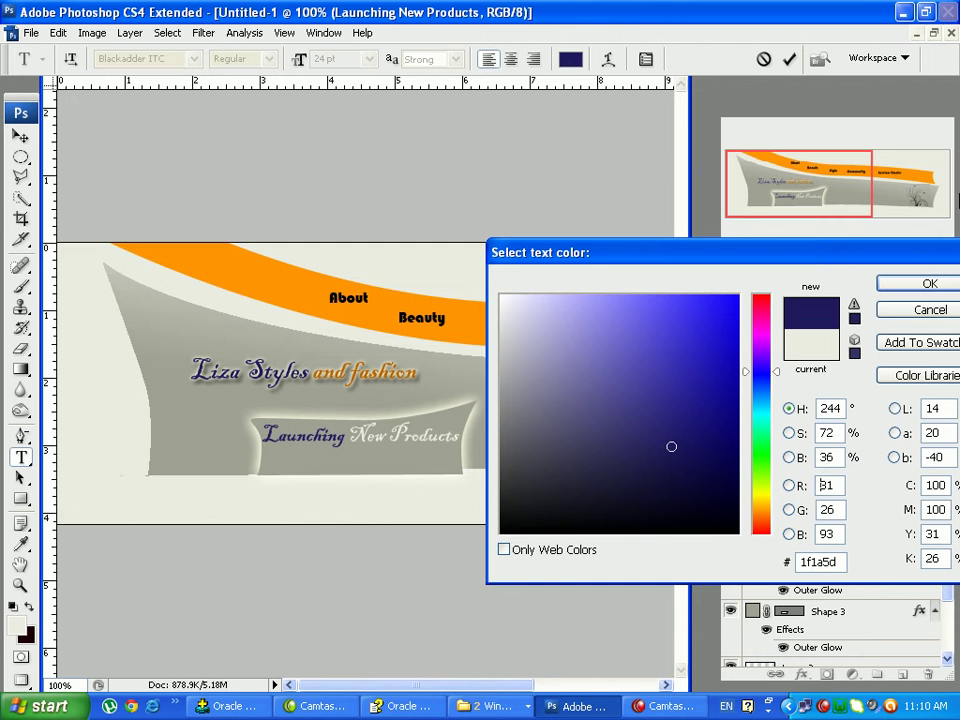
click(921, 285)
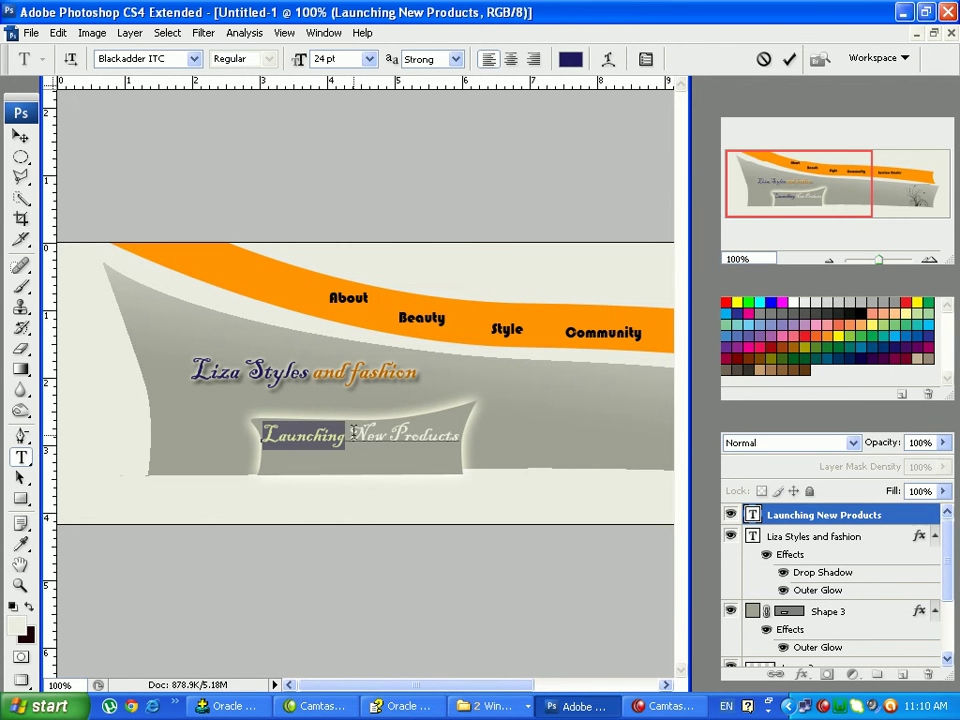
Recolor the words "New Products" with light orange c89e63 sampled from "and fashion" in the title
drag(348, 435, 460, 435)
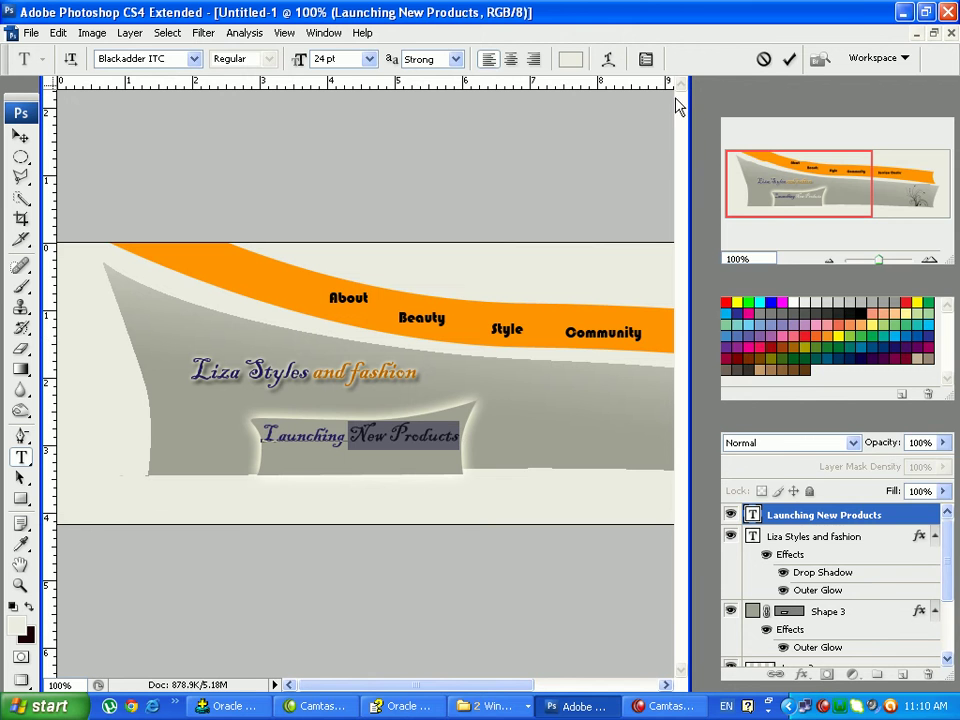
click(568, 60)
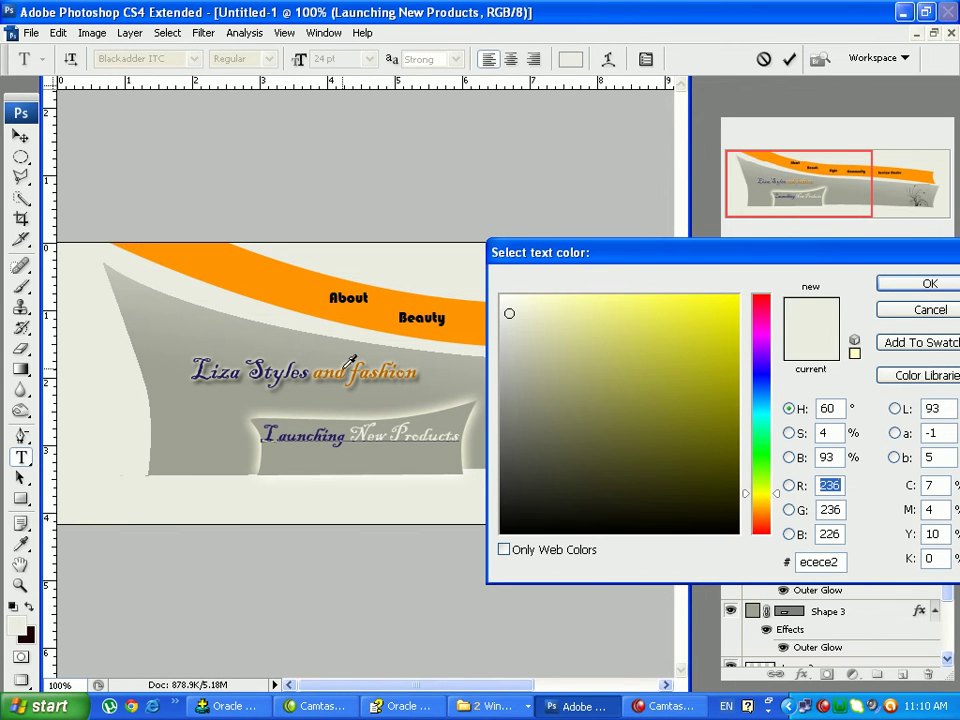
click(345, 367)
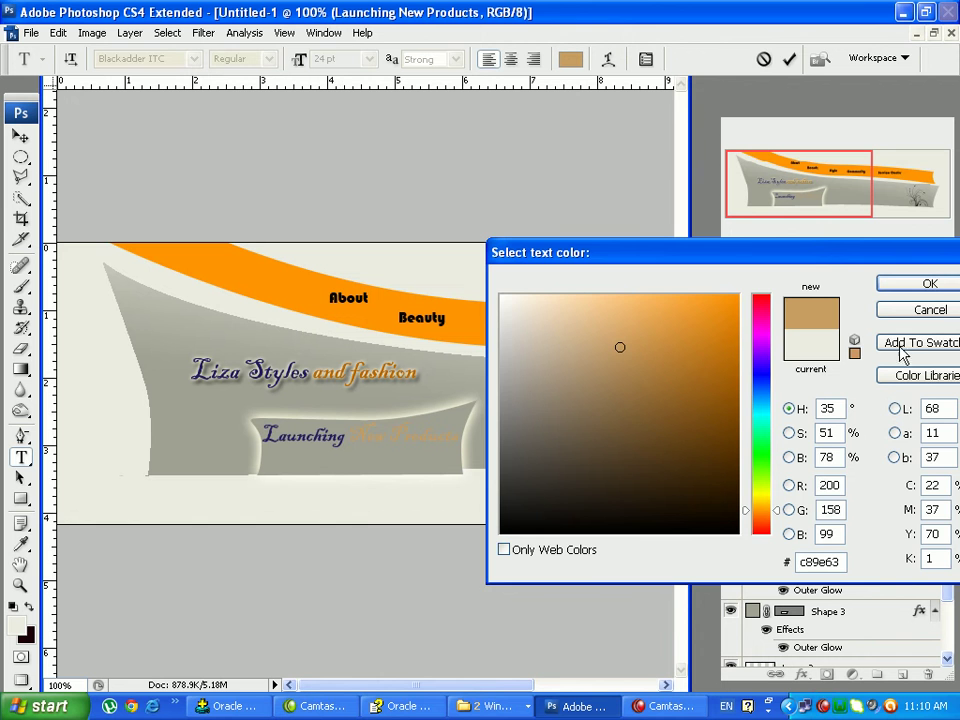
click(948, 287)
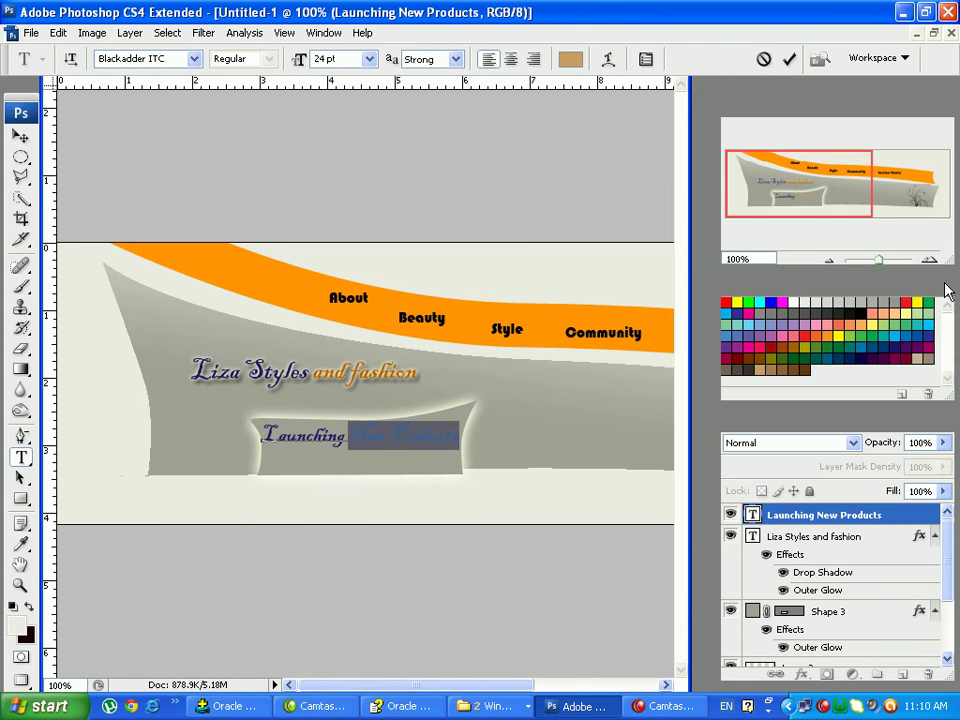
Copy the layer style of the "Liza Styles and fashion" layer and paste it onto the "Launching New Products" layer
click(797, 537)
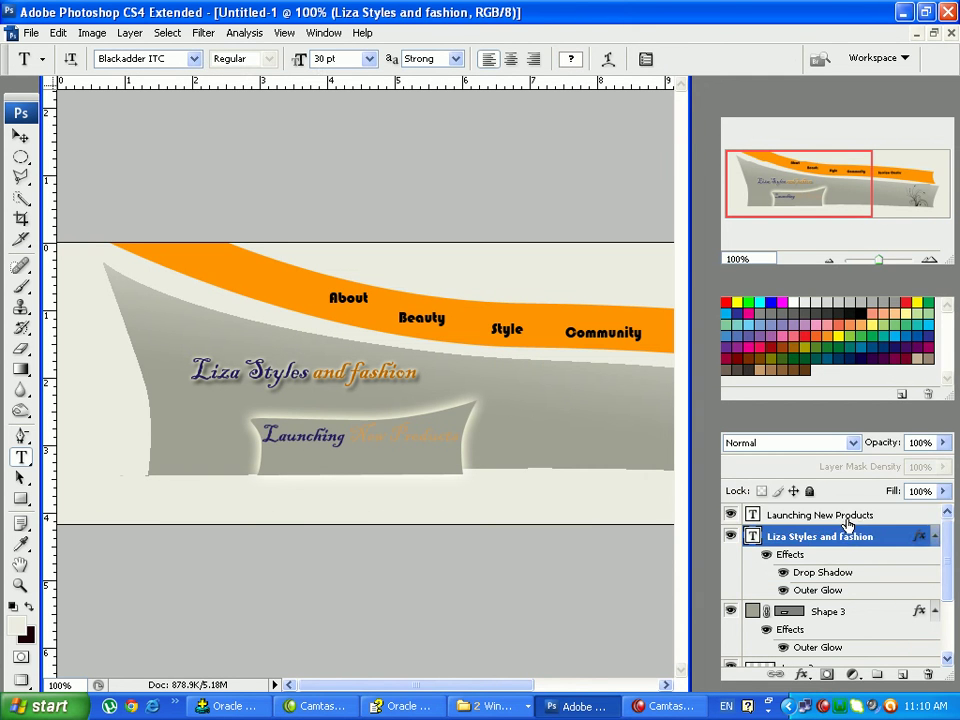
click(846, 518)
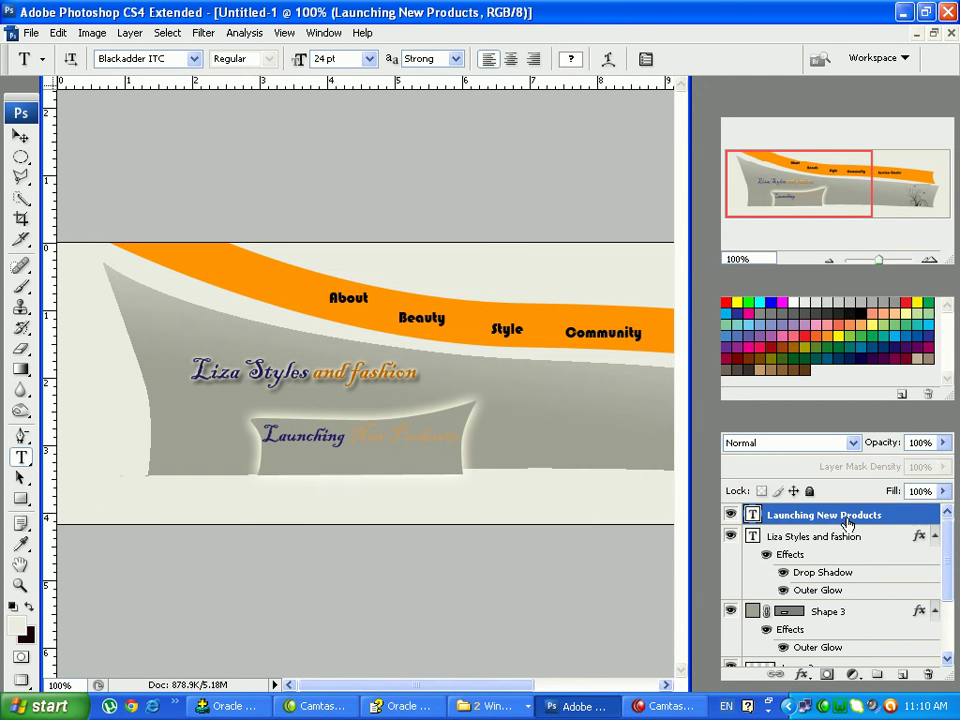
click(797, 551)
right_click(797, 551)
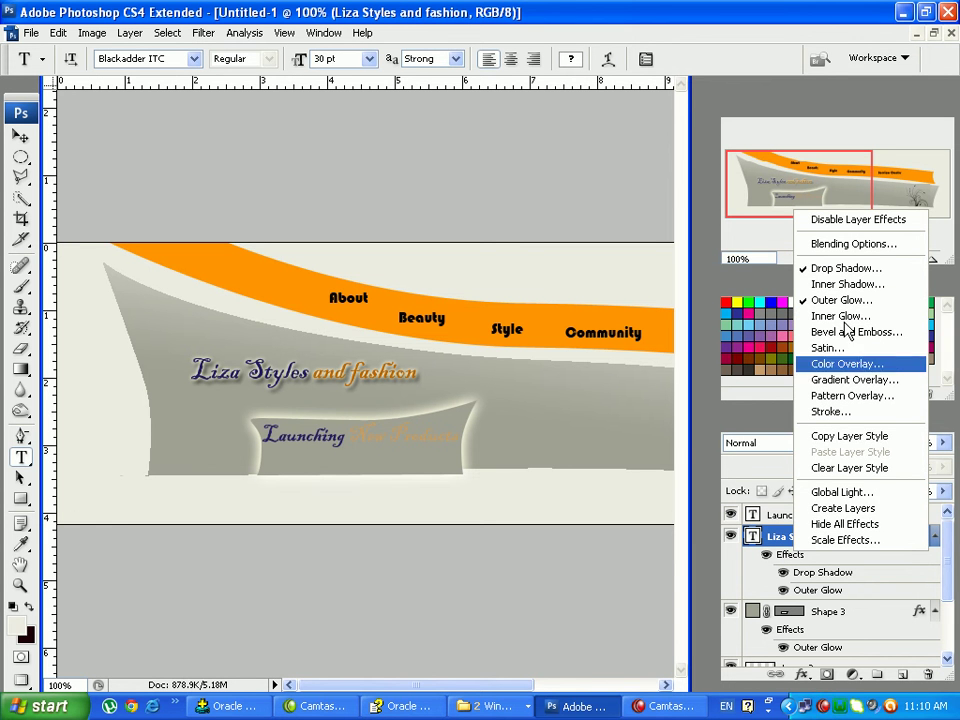
click(851, 437)
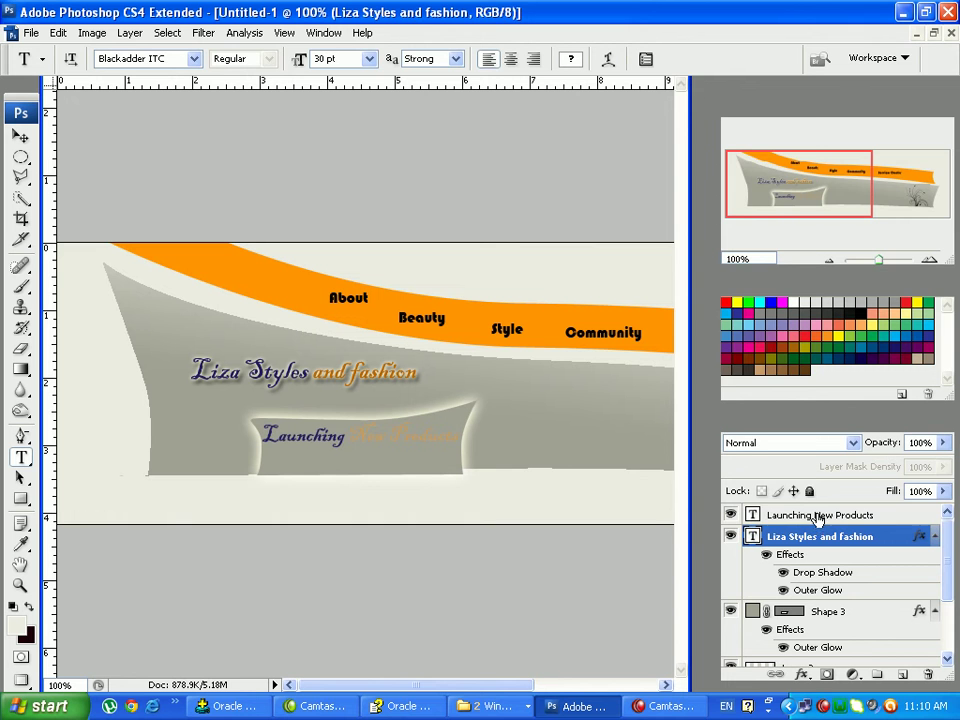
click(818, 516)
right_click(820, 519)
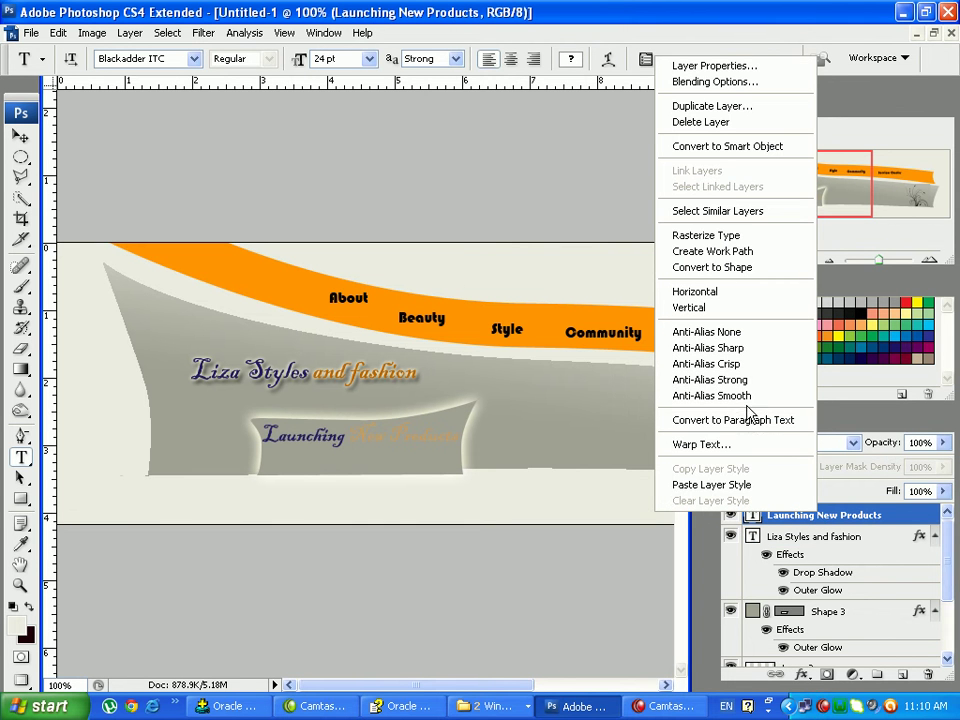
click(728, 485)
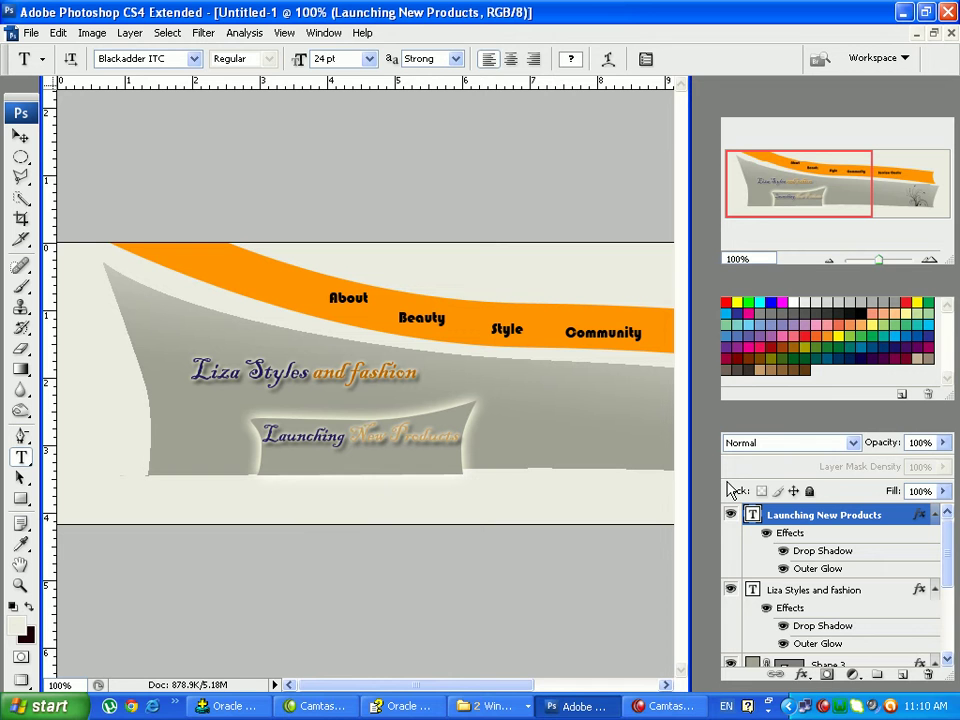
Recolor the words "New Products" in the "Launching New Products" text to the darker orange-brown 9f5e03
click(795, 594)
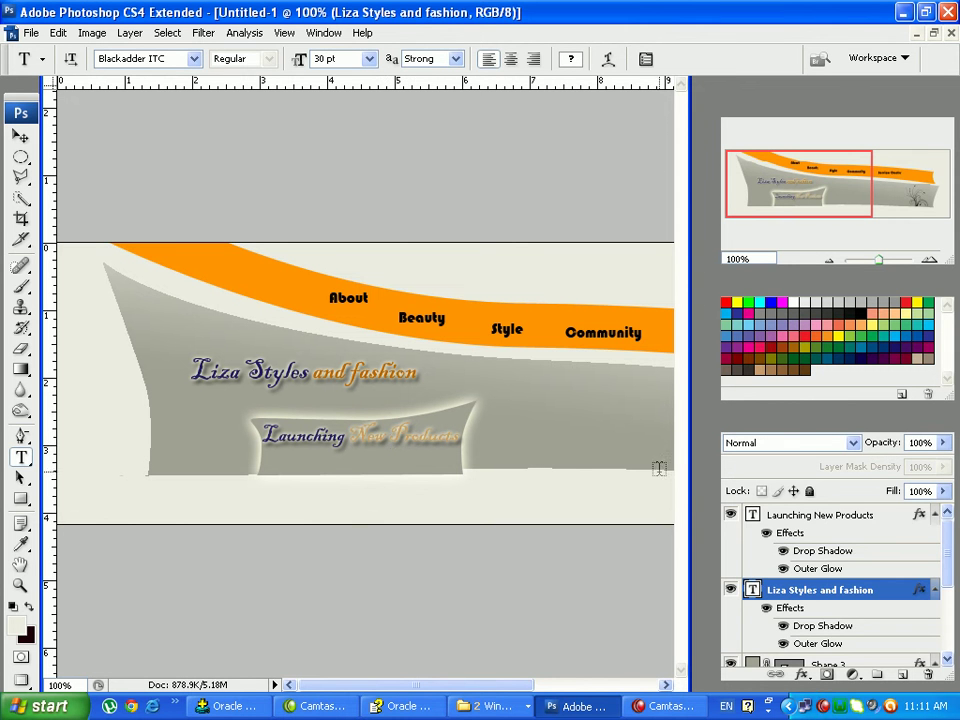
click(818, 515)
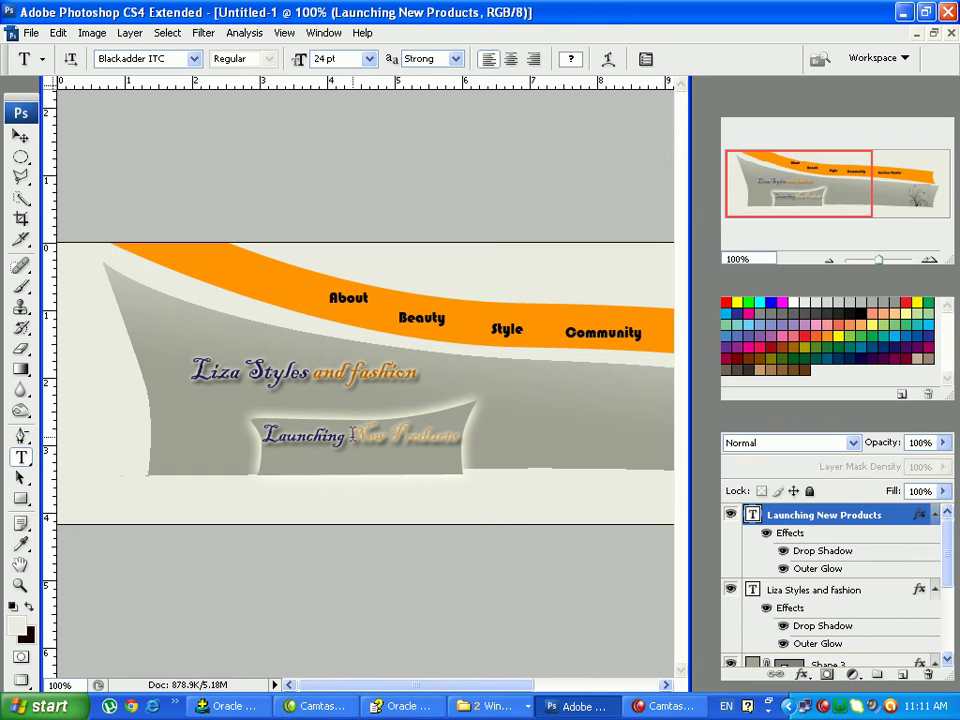
drag(349, 432, 460, 436)
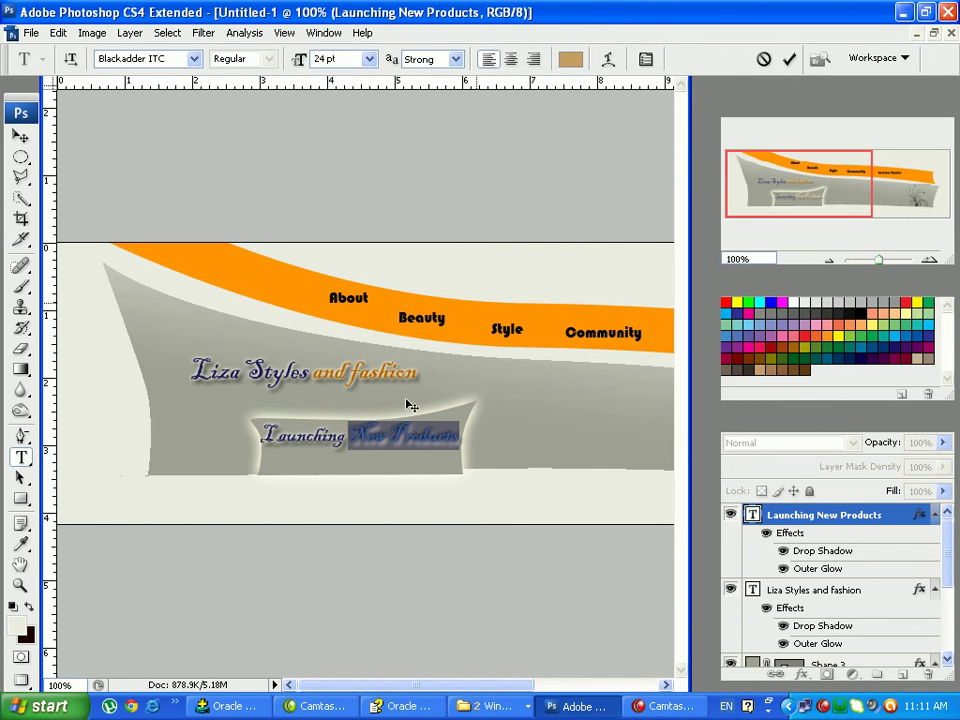
click(570, 59)
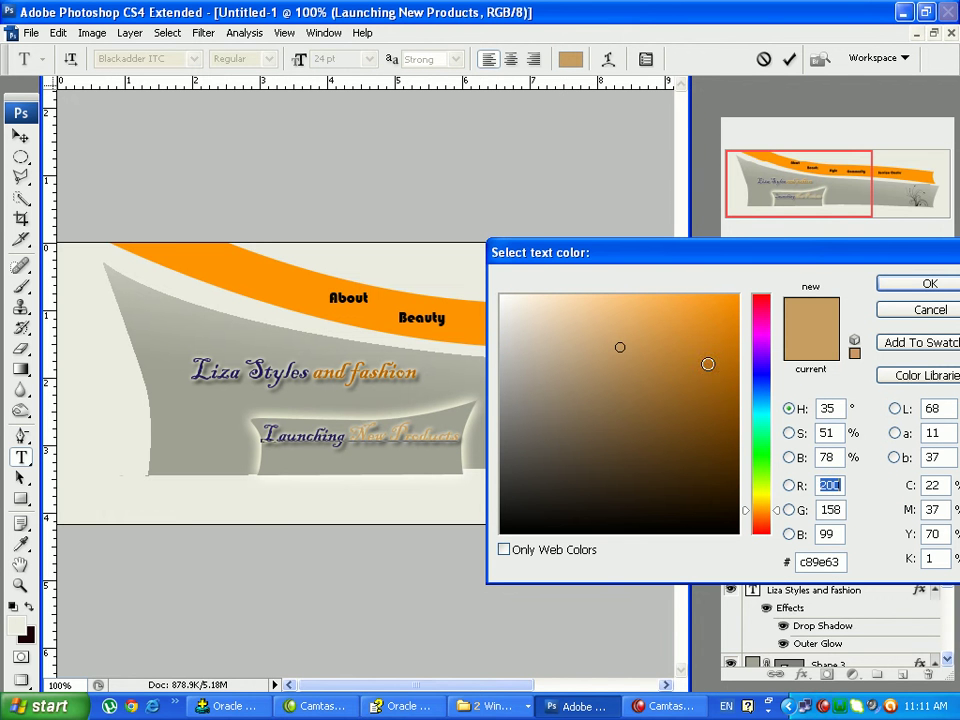
click(732, 381)
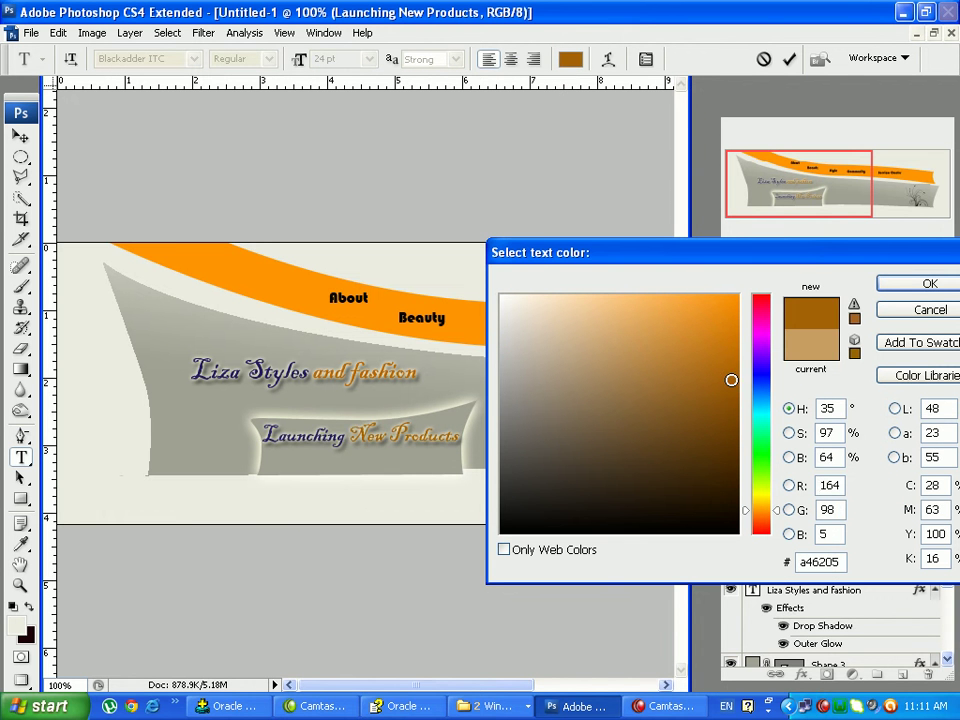
click(735, 392)
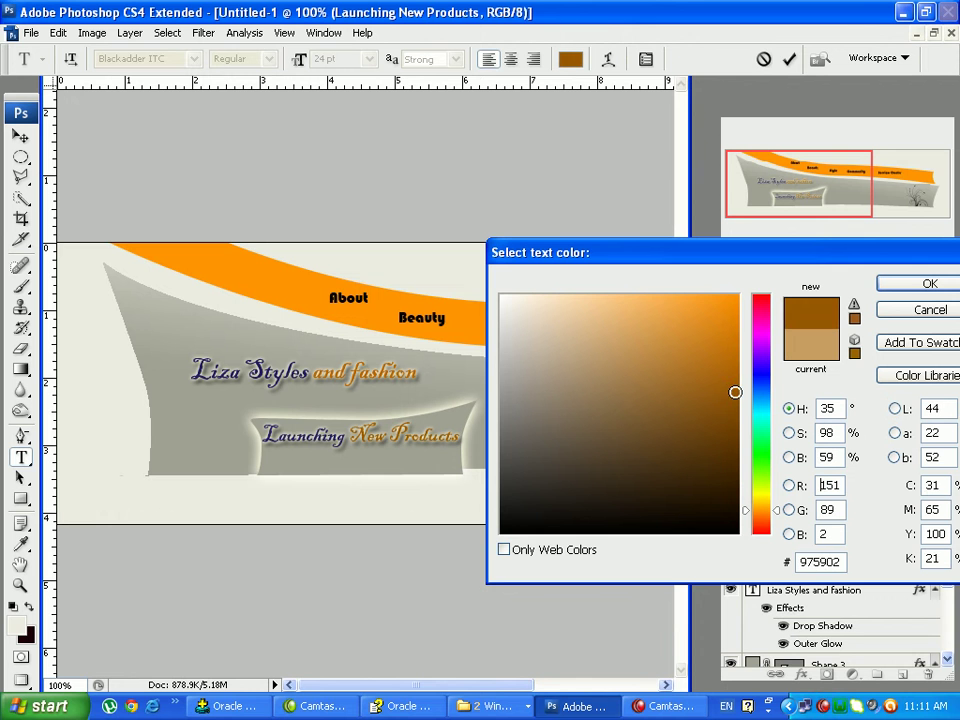
click(736, 372)
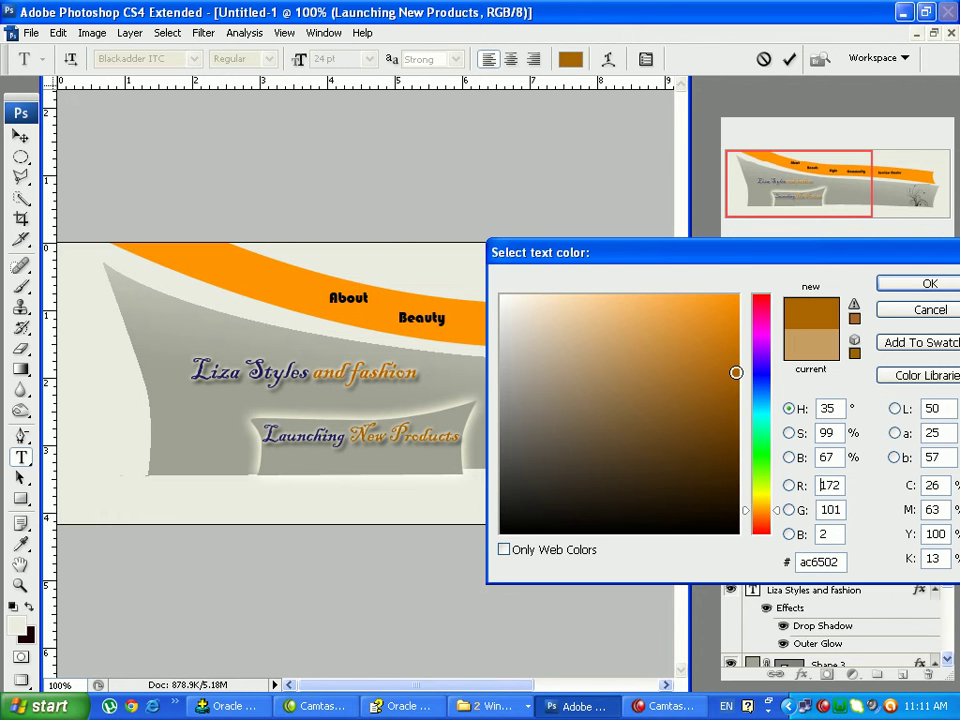
click(731, 392)
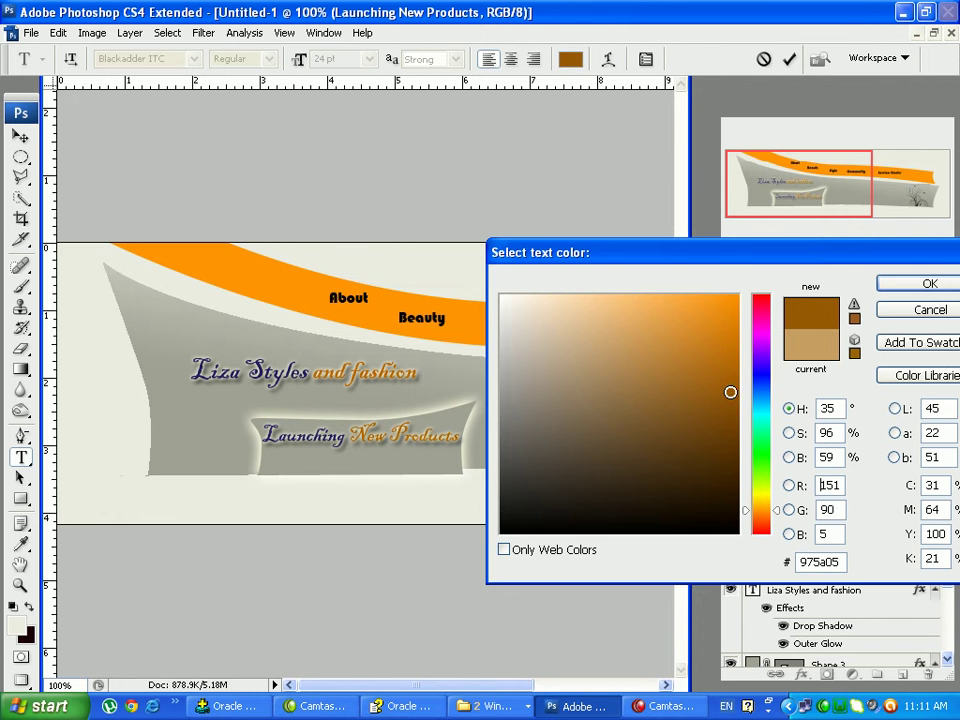
click(734, 383)
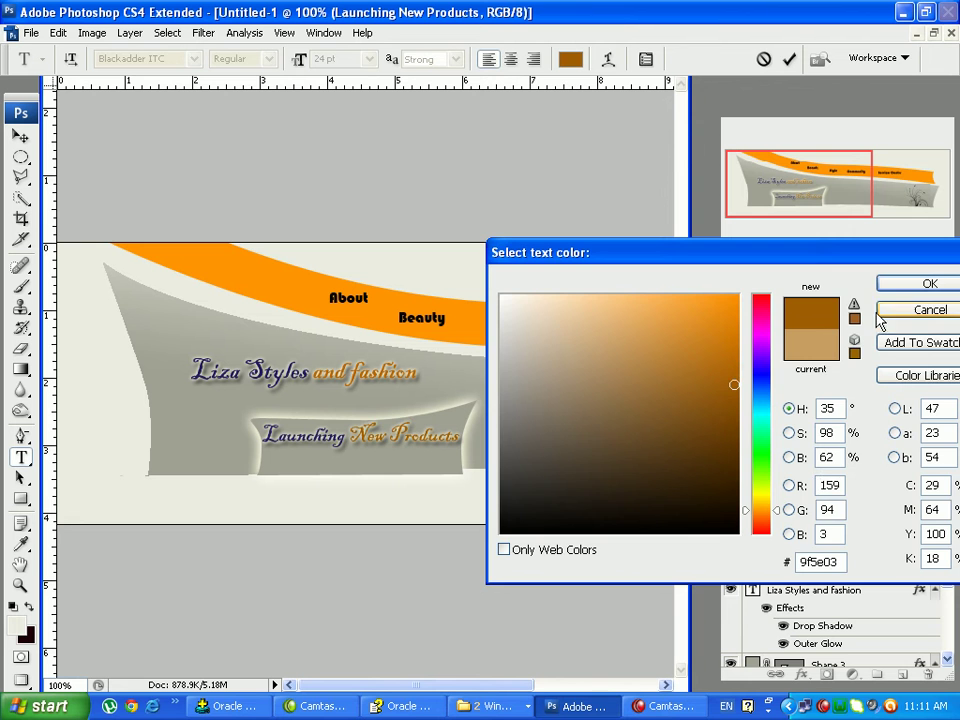
click(928, 285)
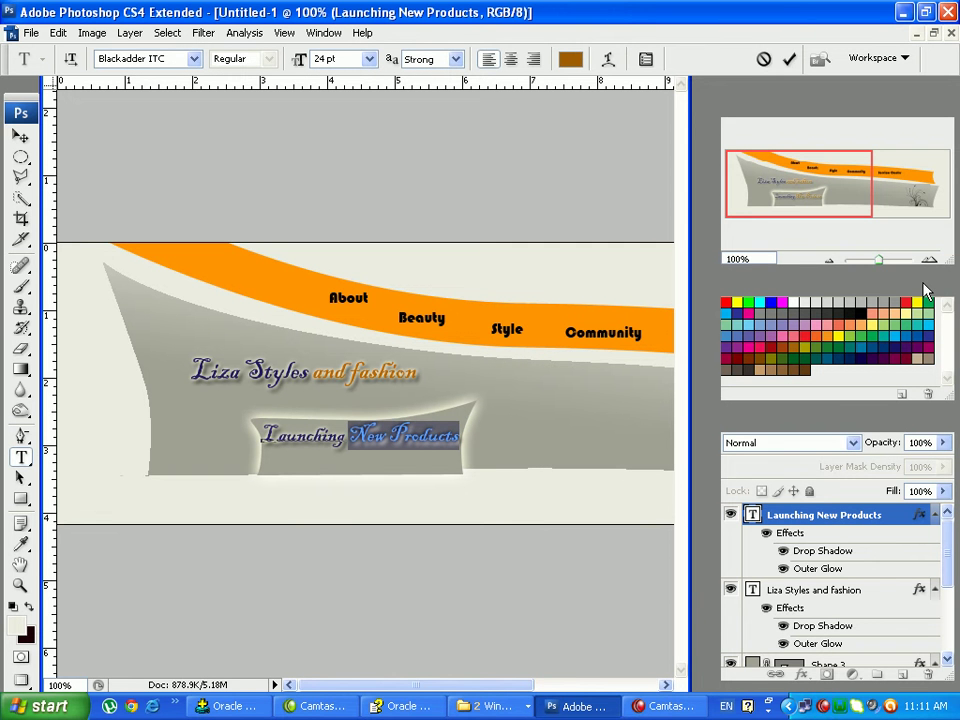
click(789, 60)
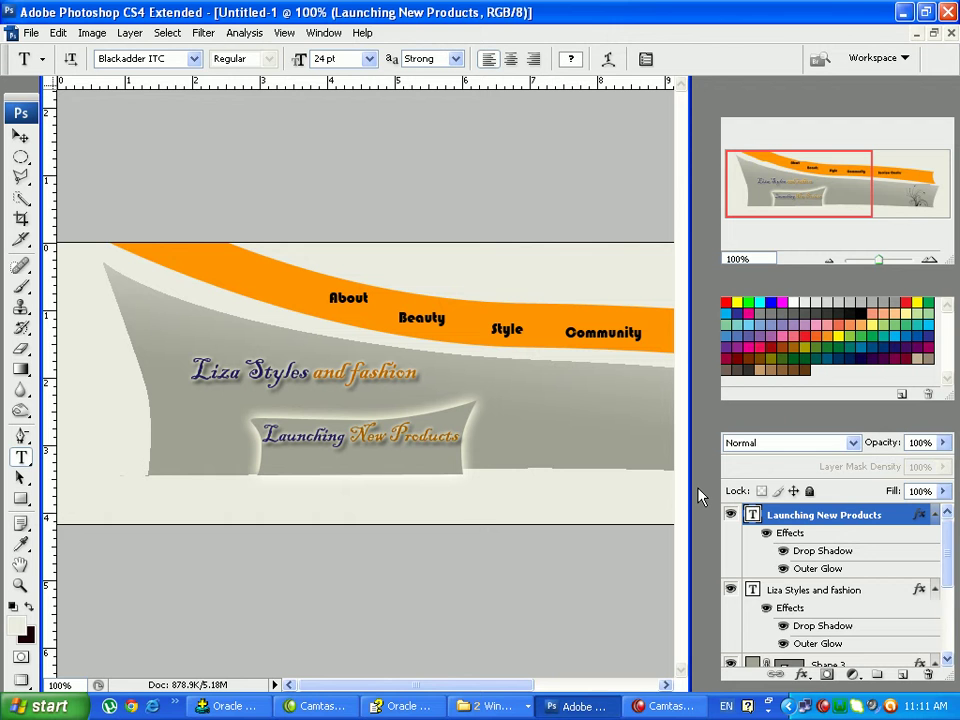
Check the banner area in the reference layout image 184, then return to Photoshop
click(494, 707)
click(500, 655)
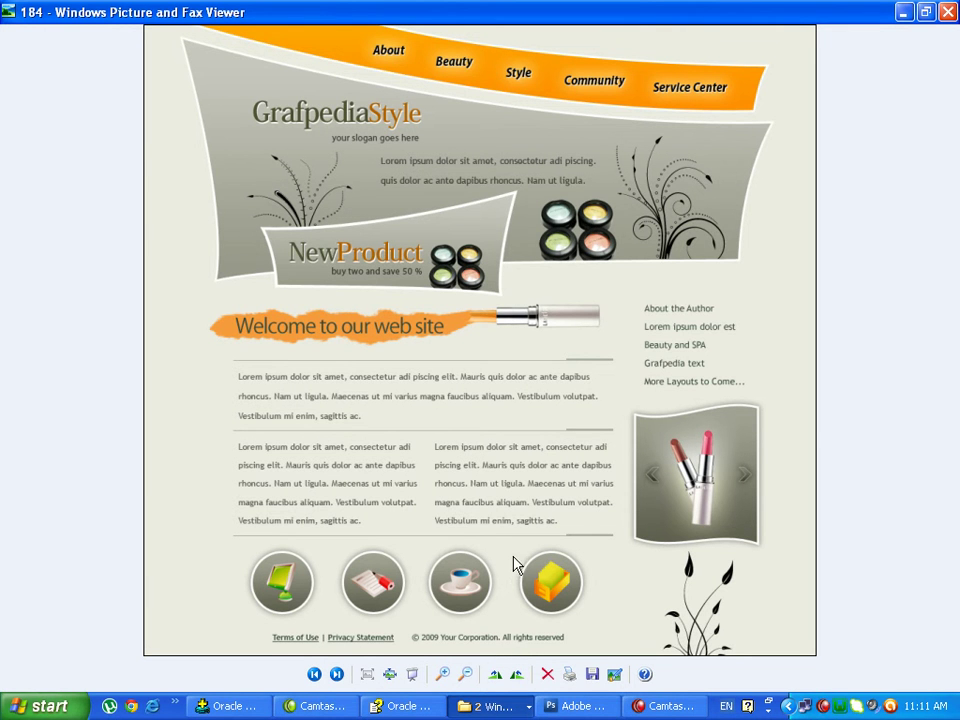
click(573, 710)
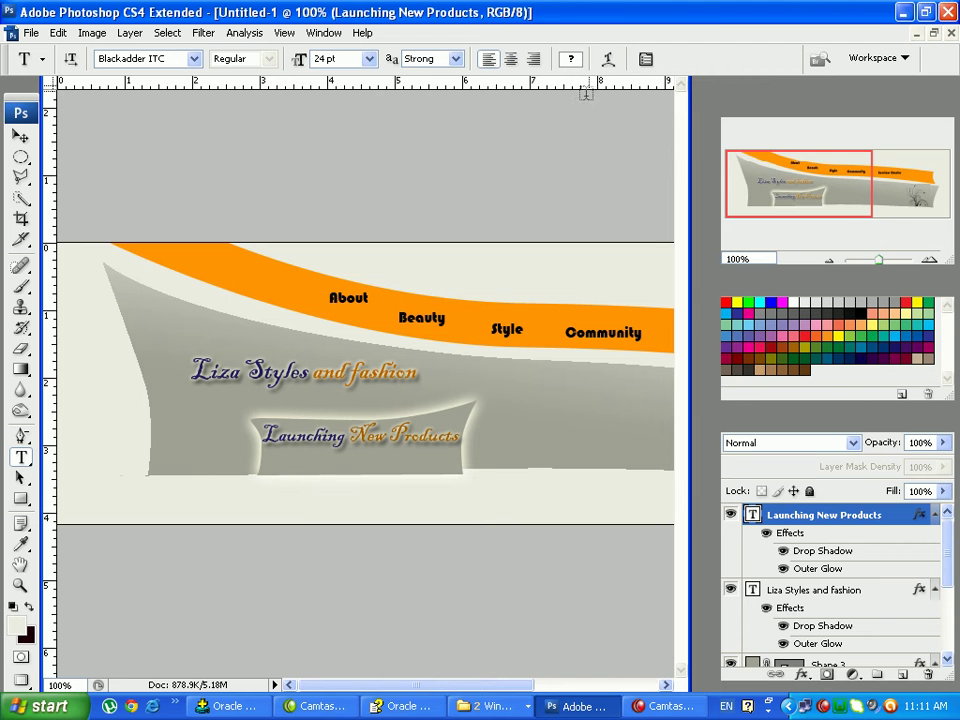
In 184.jpg, clear the existing selection, then select the four larger makeup compacts with the Rectangular Marquee and copy them
click(324, 33)
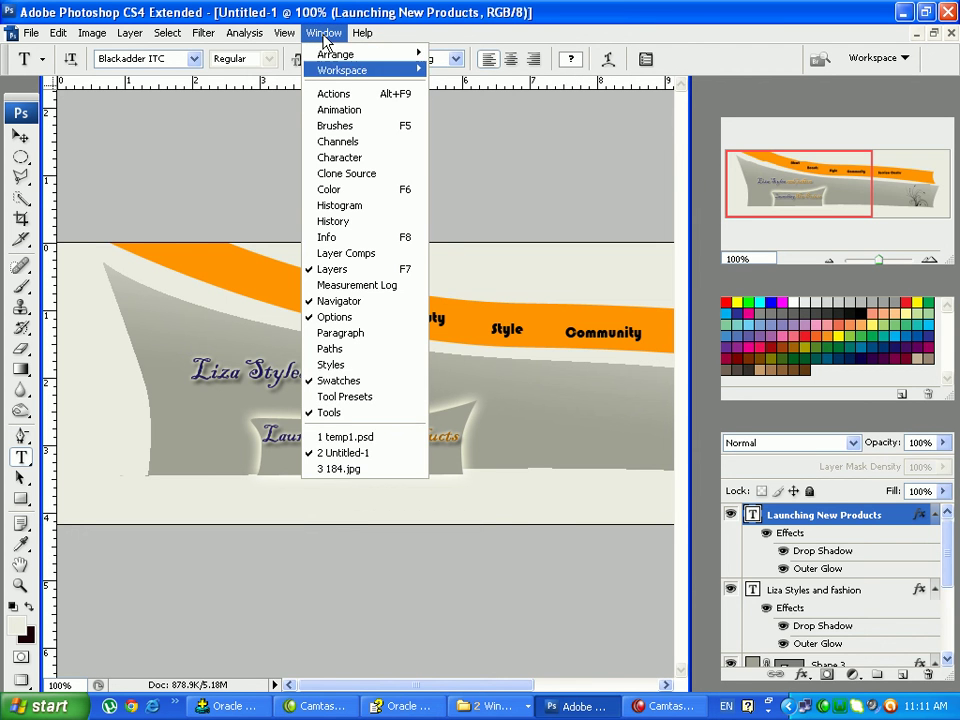
click(371, 472)
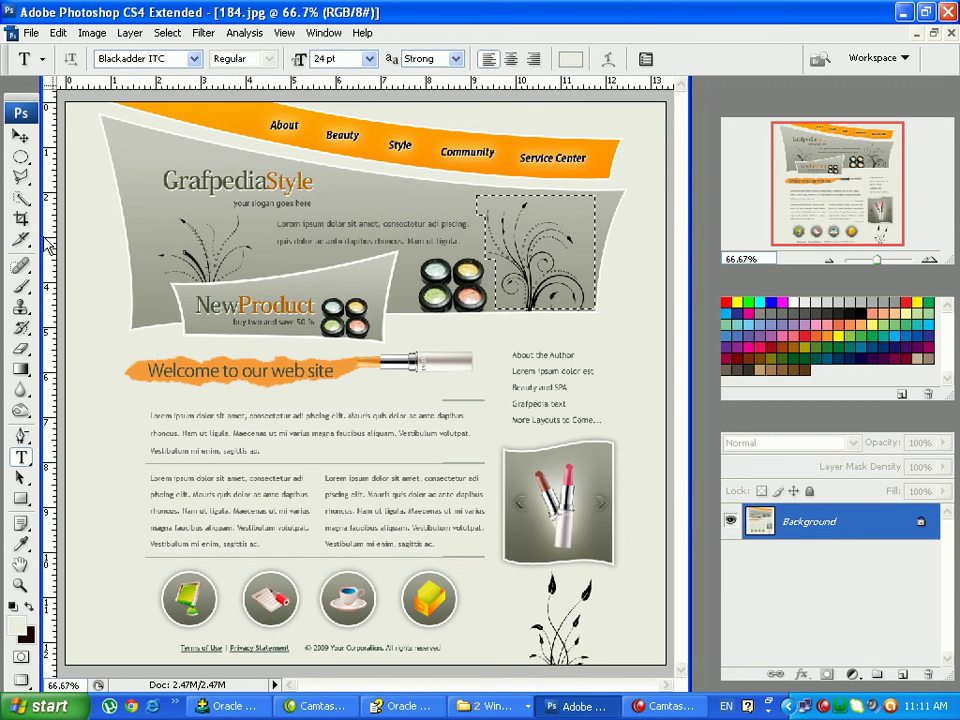
click(20, 156)
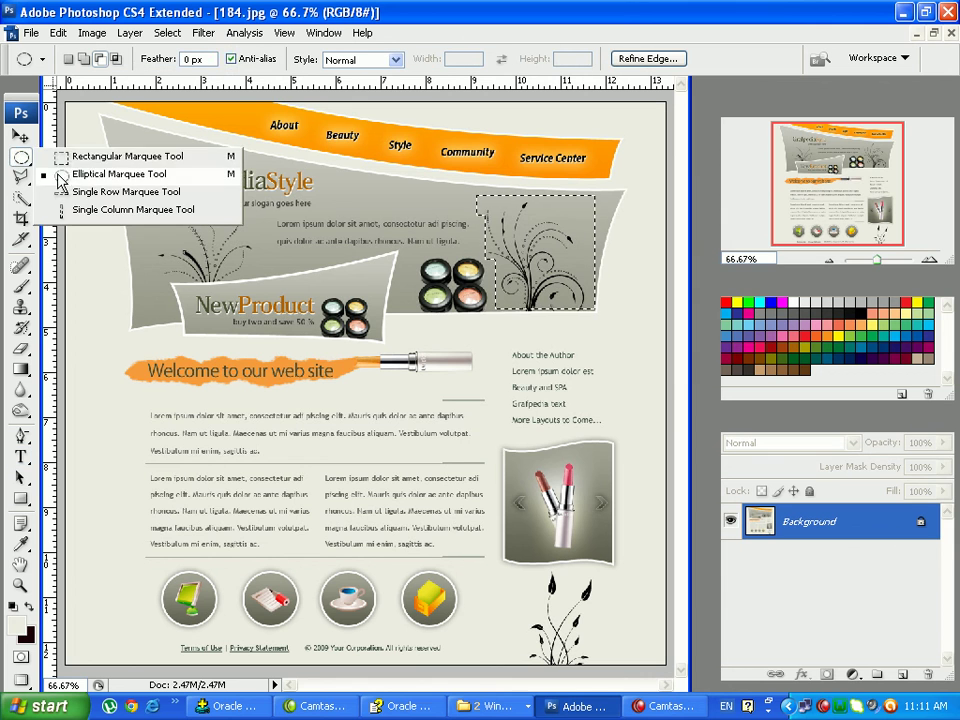
click(80, 155)
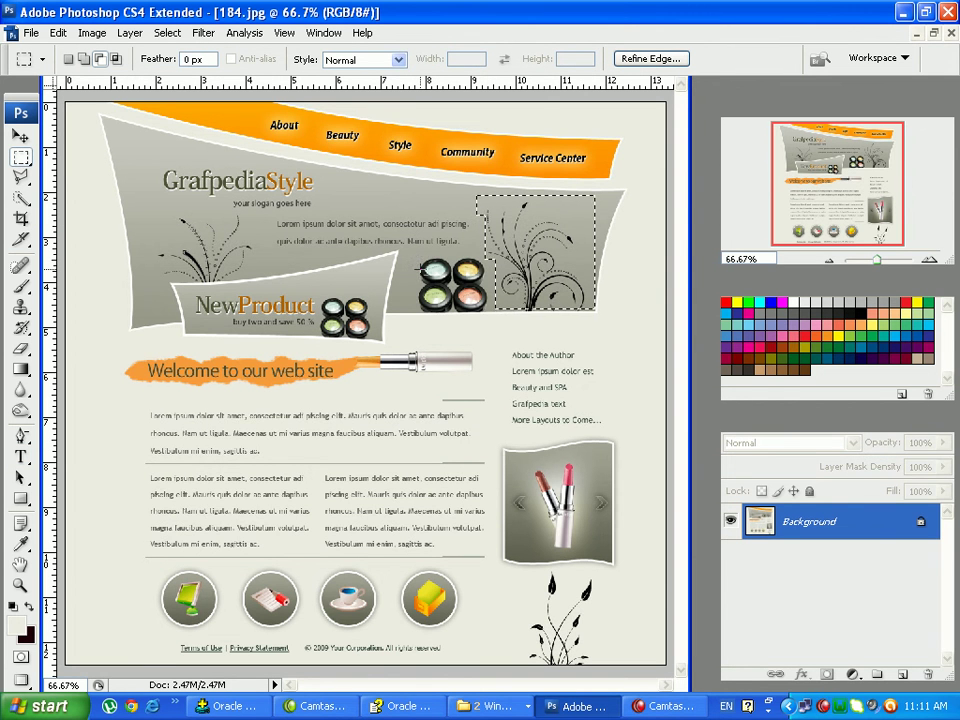
key(ctrl+d)
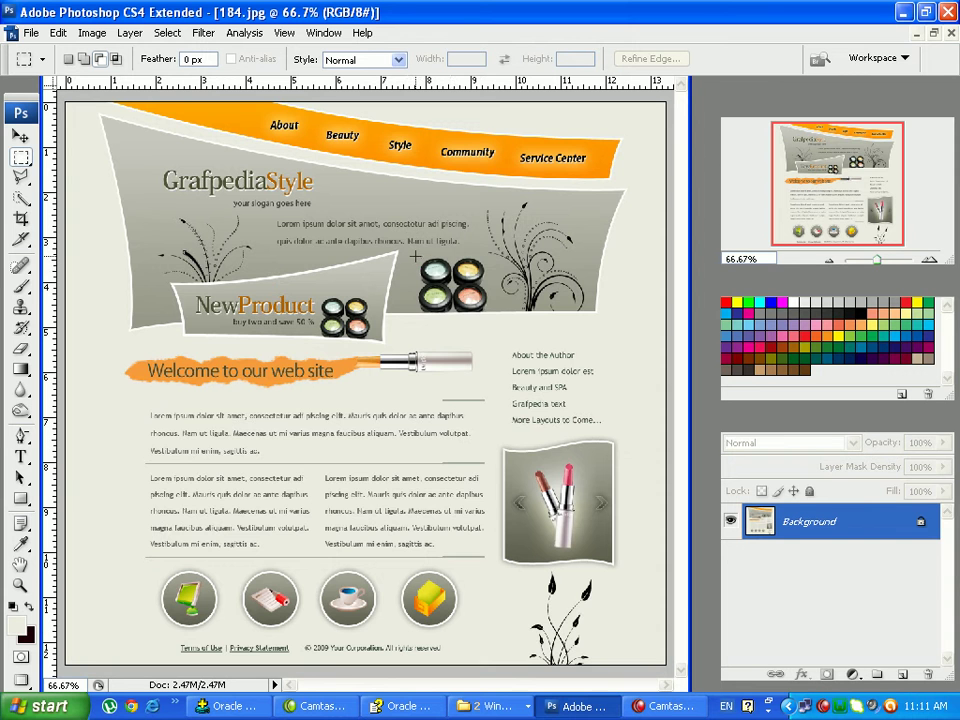
drag(416, 256, 492, 314)
drag(489, 312, 489, 312)
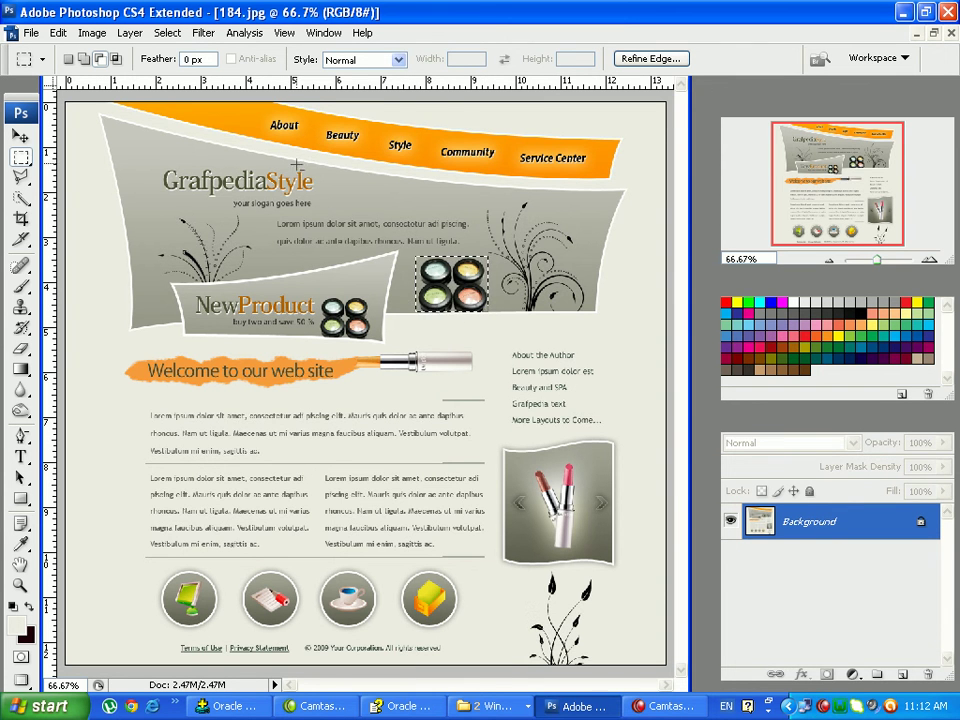
Paste the makeup compacts into Untitled-1 and move them onto the grey header, just right of the small banner
click(323, 33)
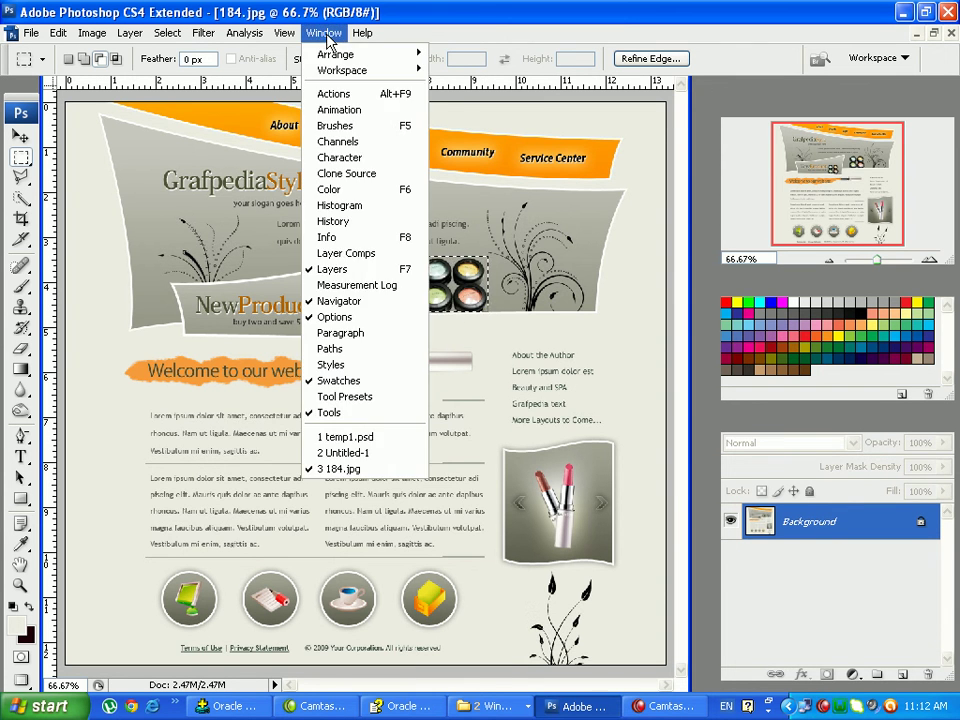
click(356, 452)
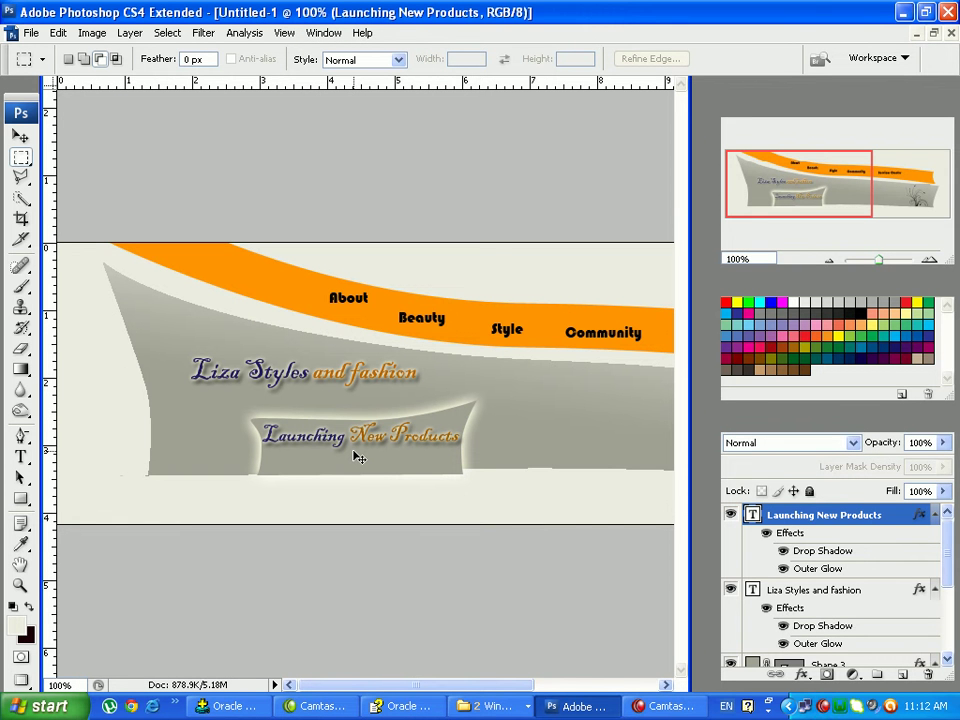
key(ctrl+v)
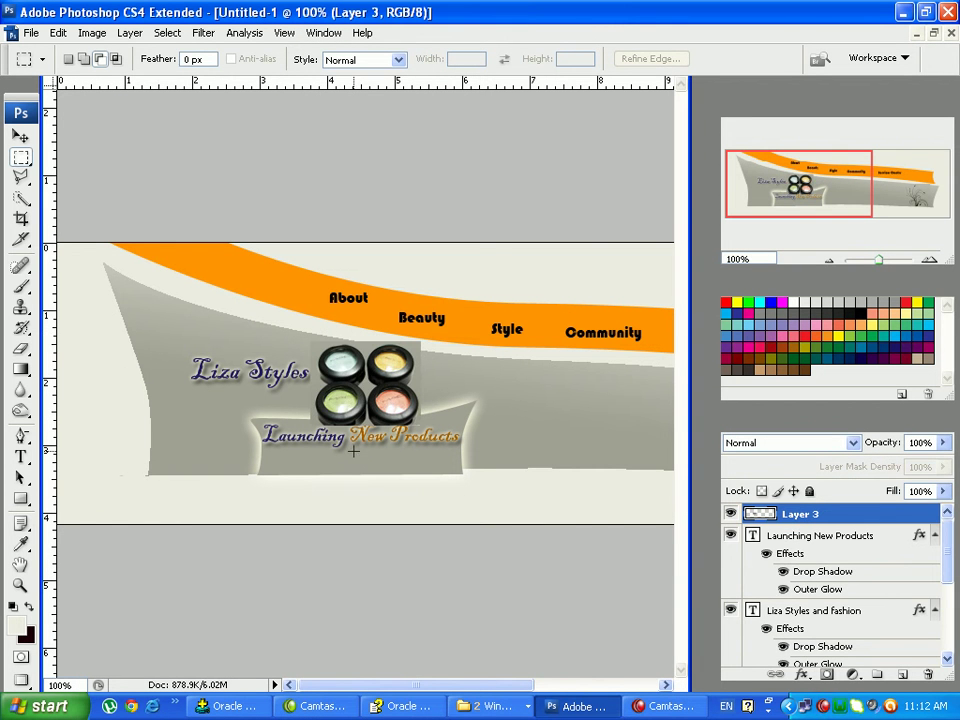
click(21, 138)
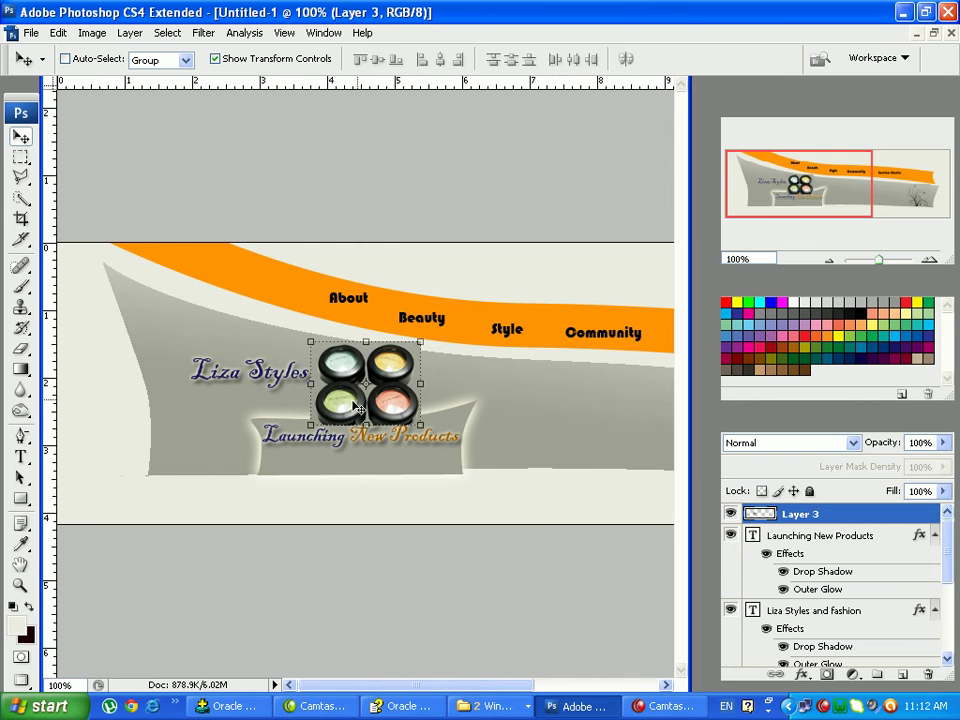
drag(357, 410, 549, 450)
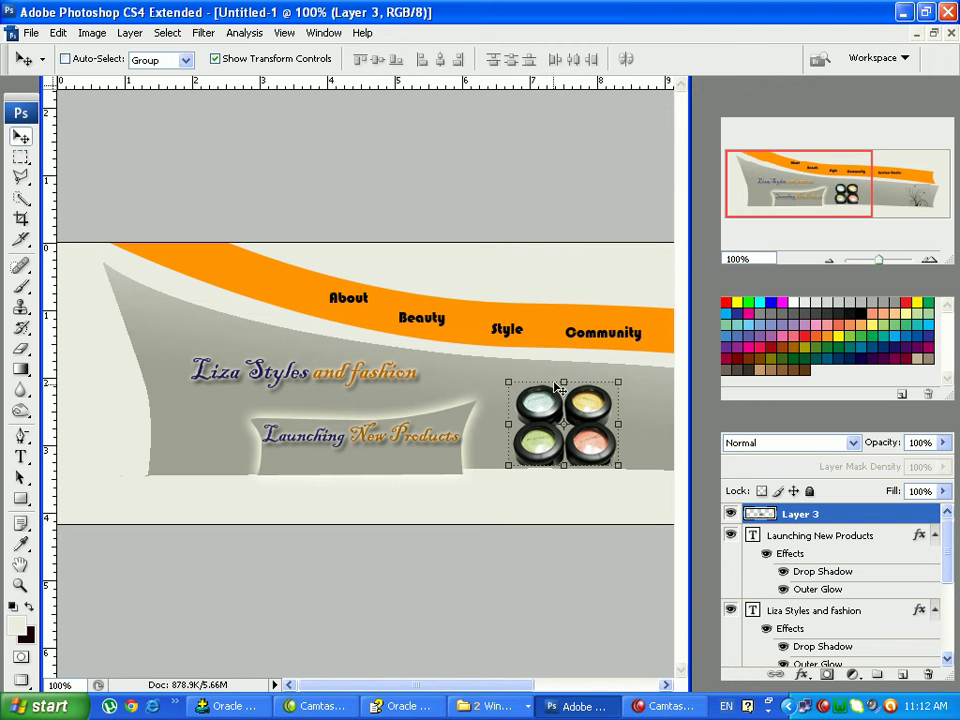
Scale the makeup compacts down slightly and move them right, beside the floral ornament
drag(503, 374, 522, 390)
click(788, 59)
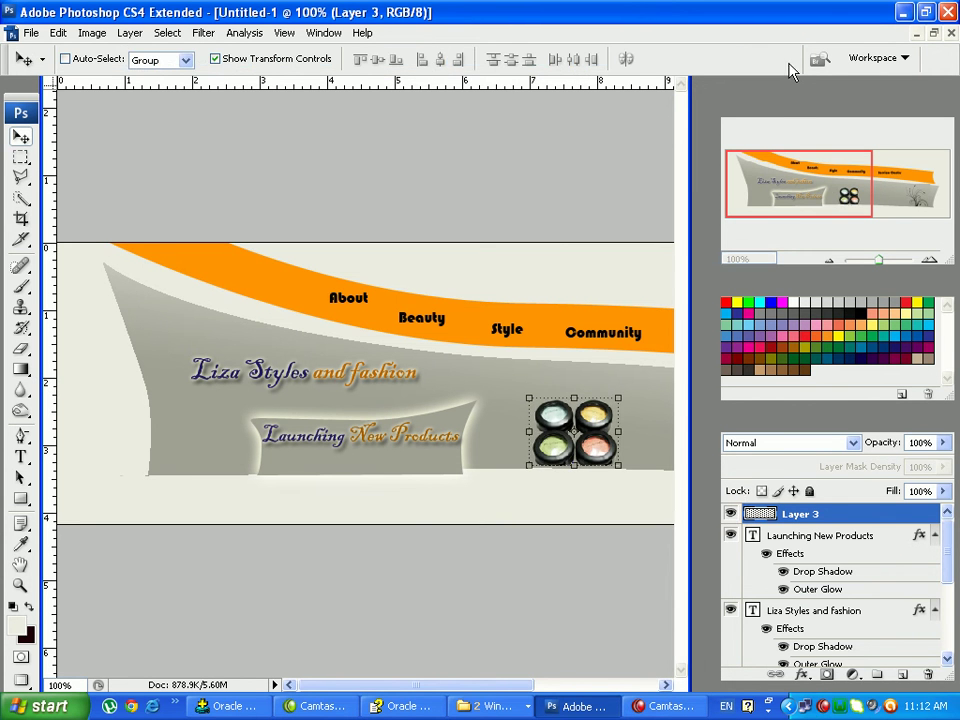
drag(459, 688, 580, 688)
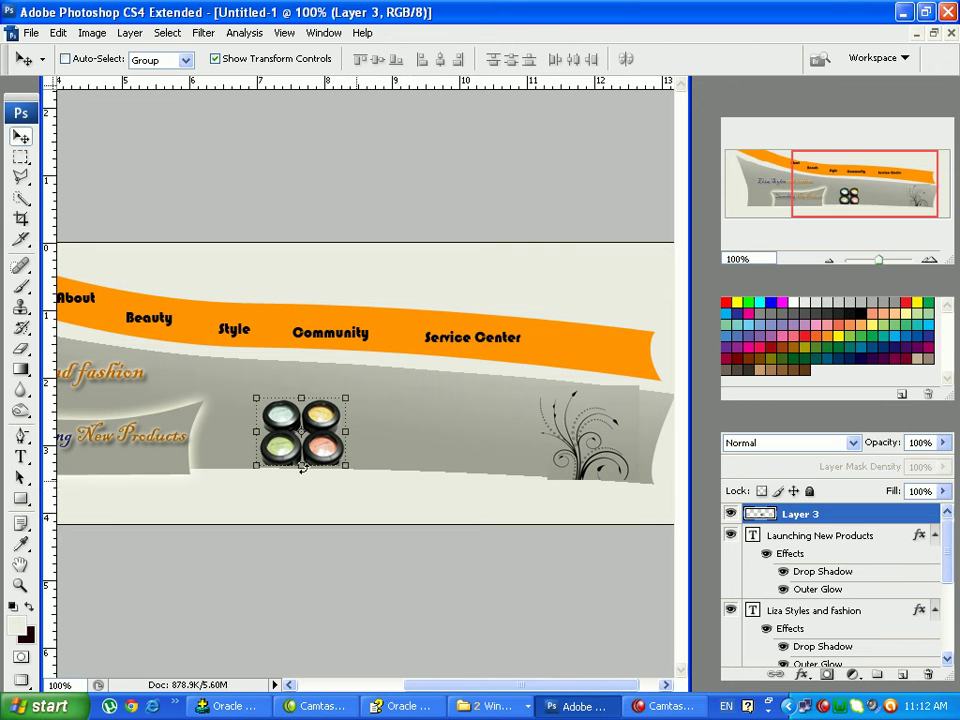
drag(301, 449, 444, 452)
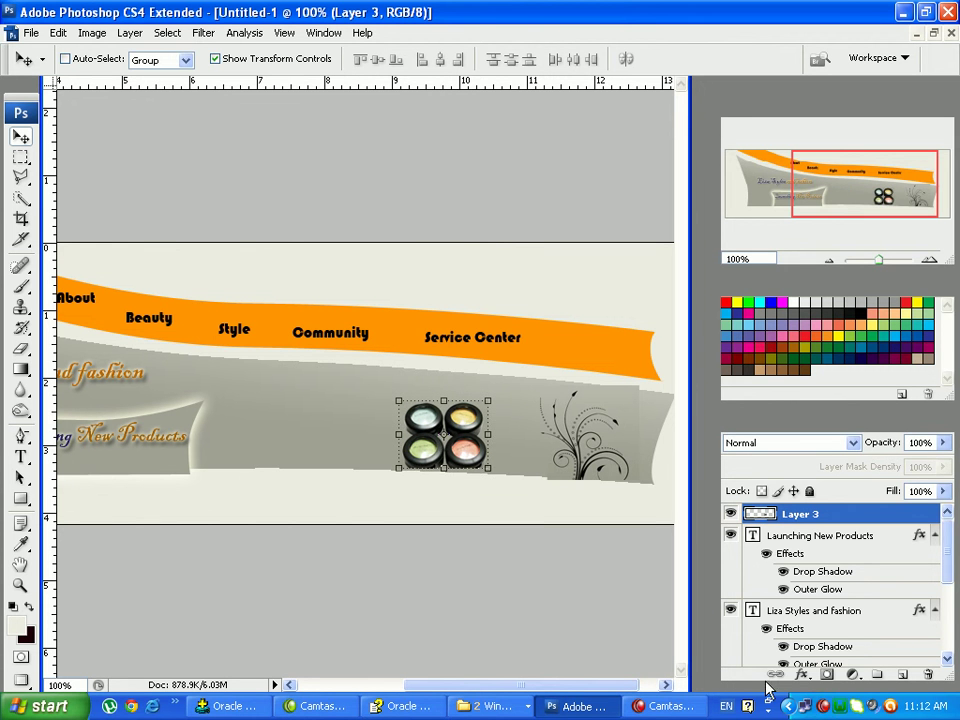
Stretch the small banner, Shape 3, rightward to 122.3% of its width and apply the transform
scroll(949, 555, down, 2)
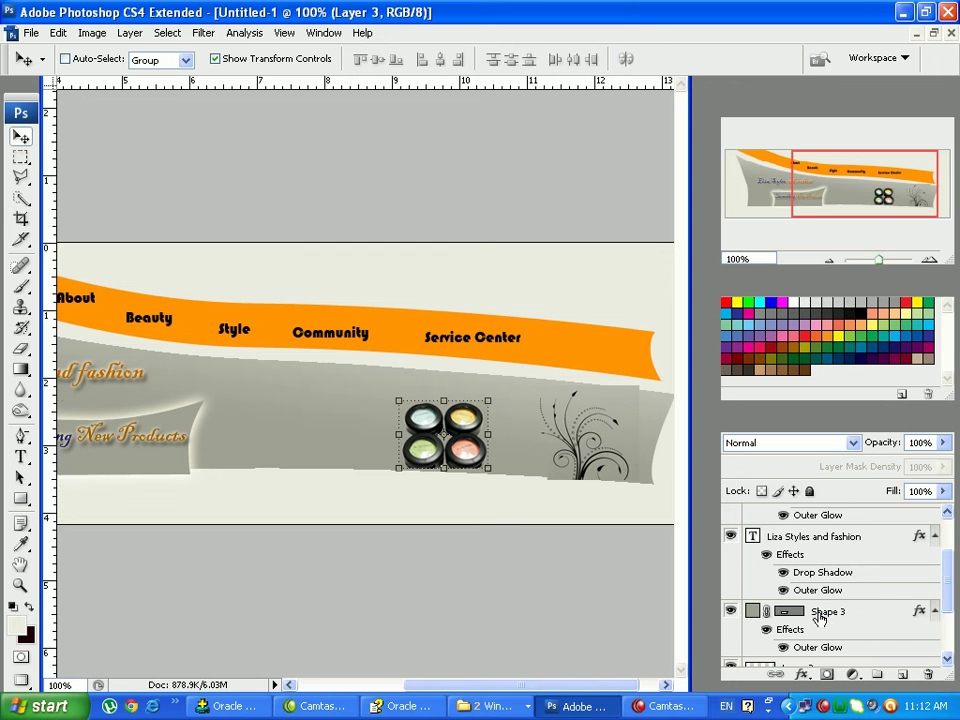
click(818, 613)
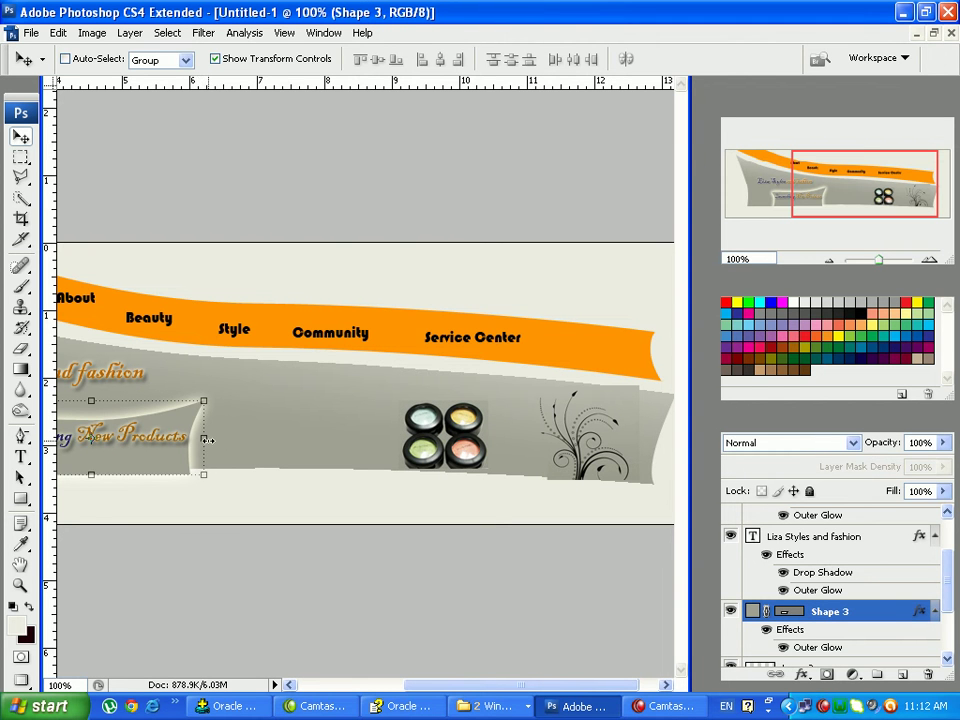
drag(207, 439, 259, 439)
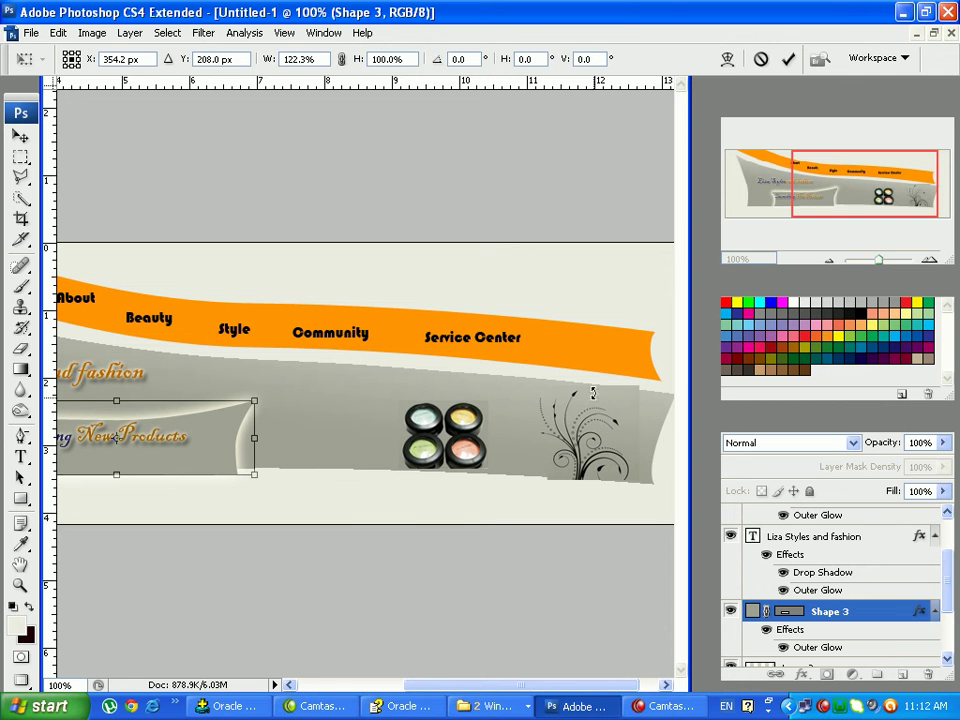
click(789, 59)
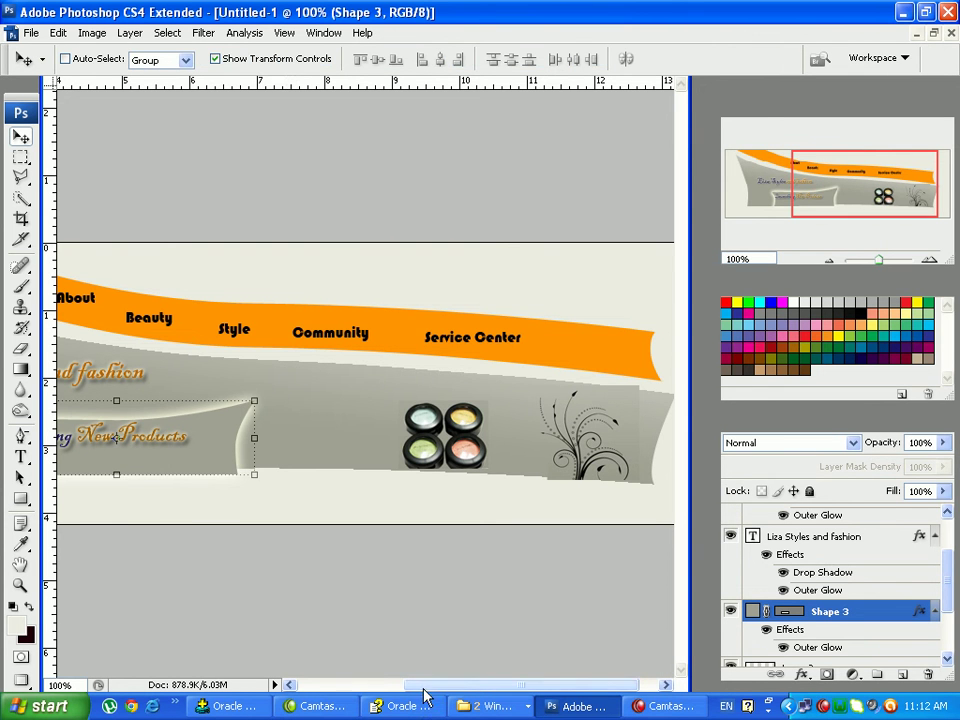
Transform the small banner shape again, stretching it upward to 125% height and rightward to about 108.8% width
drag(422, 686, 342, 686)
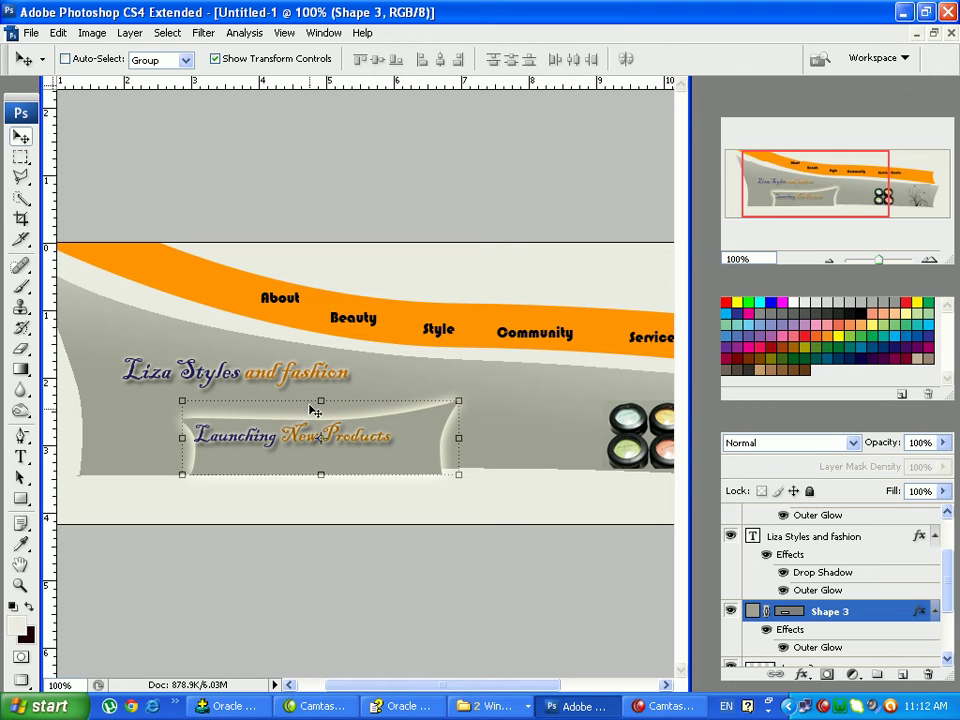
drag(320, 400, 321, 383)
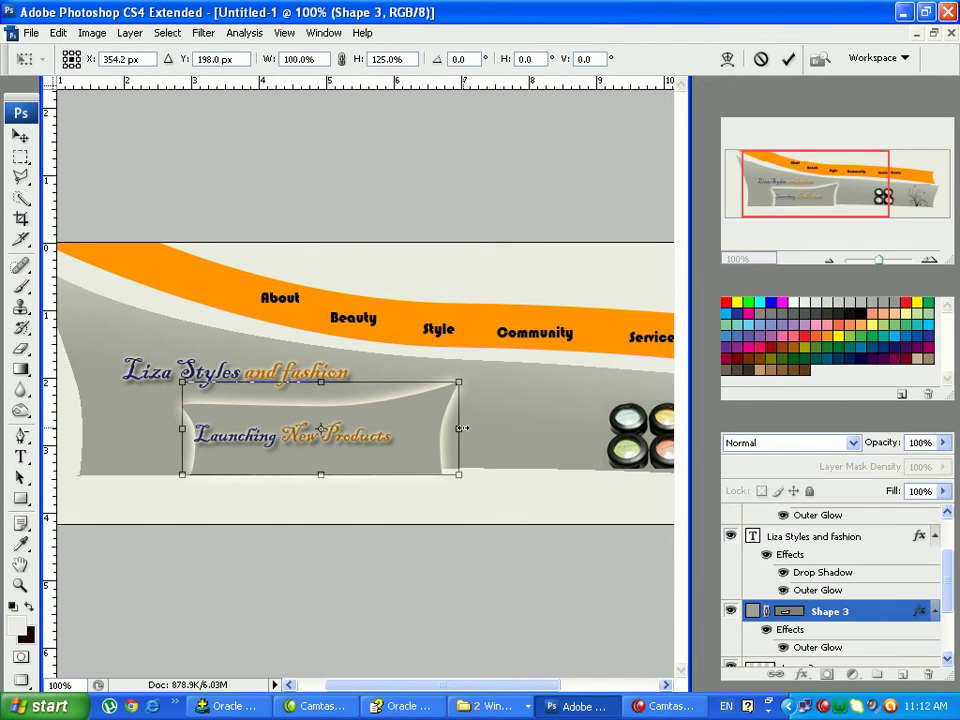
drag(461, 428, 486, 428)
Nudge the small banner, Shape 3, rightward to X 408.2 px and apply the transform
key(Right)
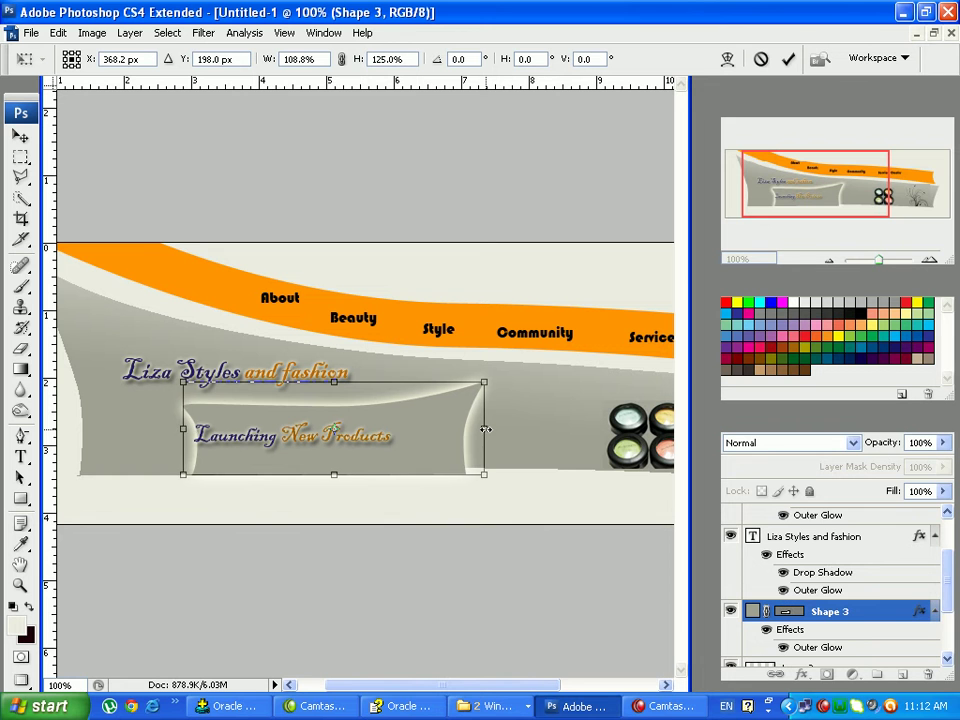
key(Right)
key(Right)
key(Right)
key(Right)
key(Right)
key(Right)
key(Right)
key(Right)
key(Right)
key(Right)
key(Right)
key(Right)
key(Right)
key(Right)
key(Right)
key(Right)
key(Right)
key(Right)
key(Right)
key(Right)
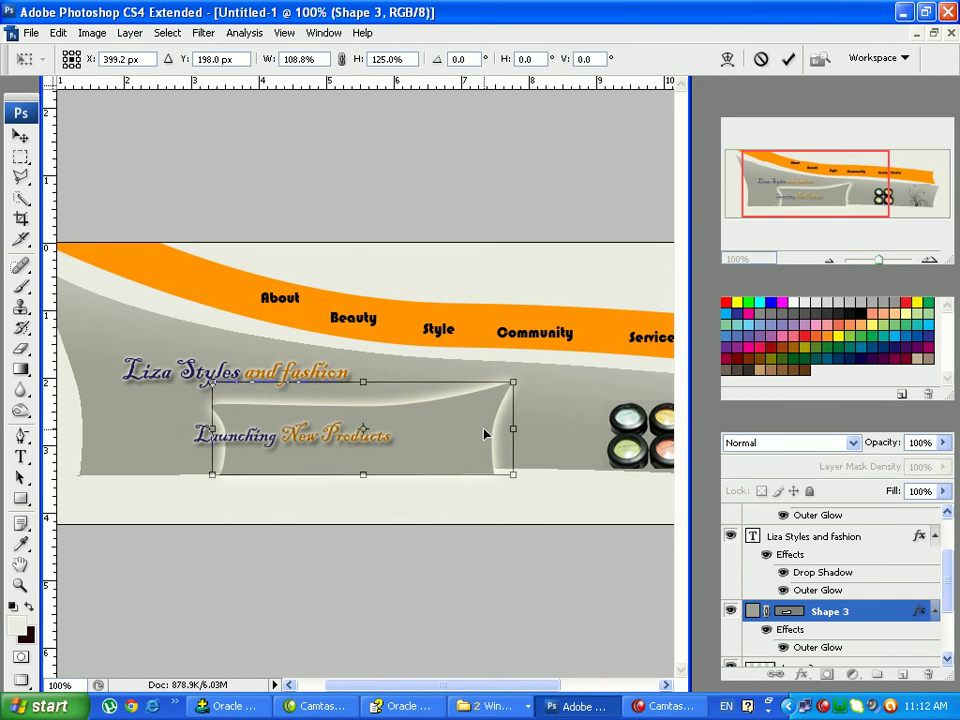
key(Right)
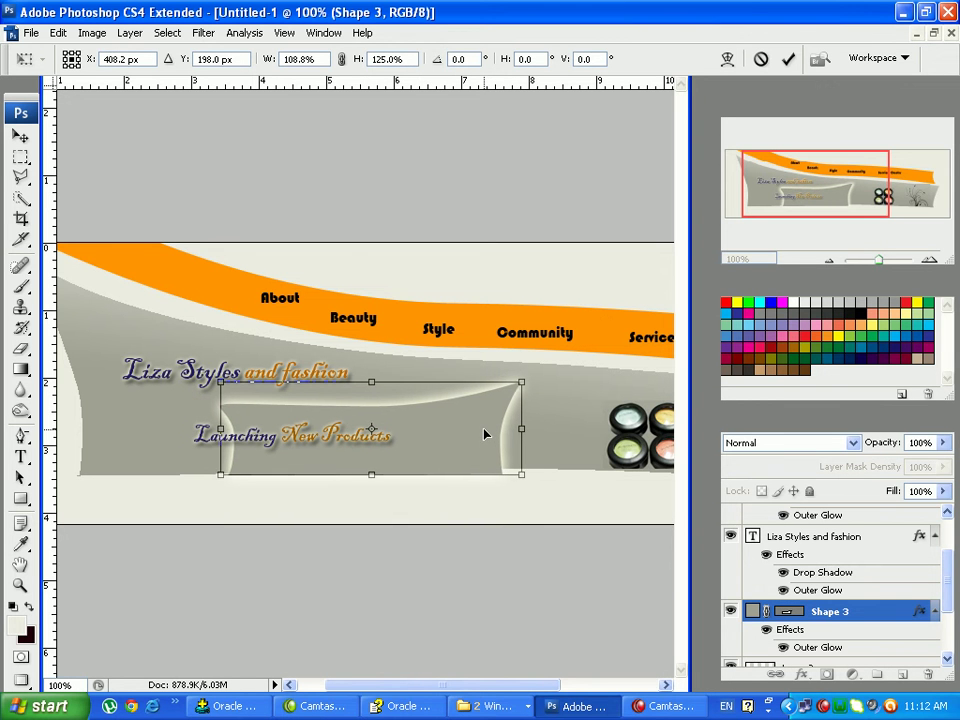
click(789, 60)
Move the "Launching New Products" text right and slightly up so it sits inside the repositioned small banner
click(822, 537)
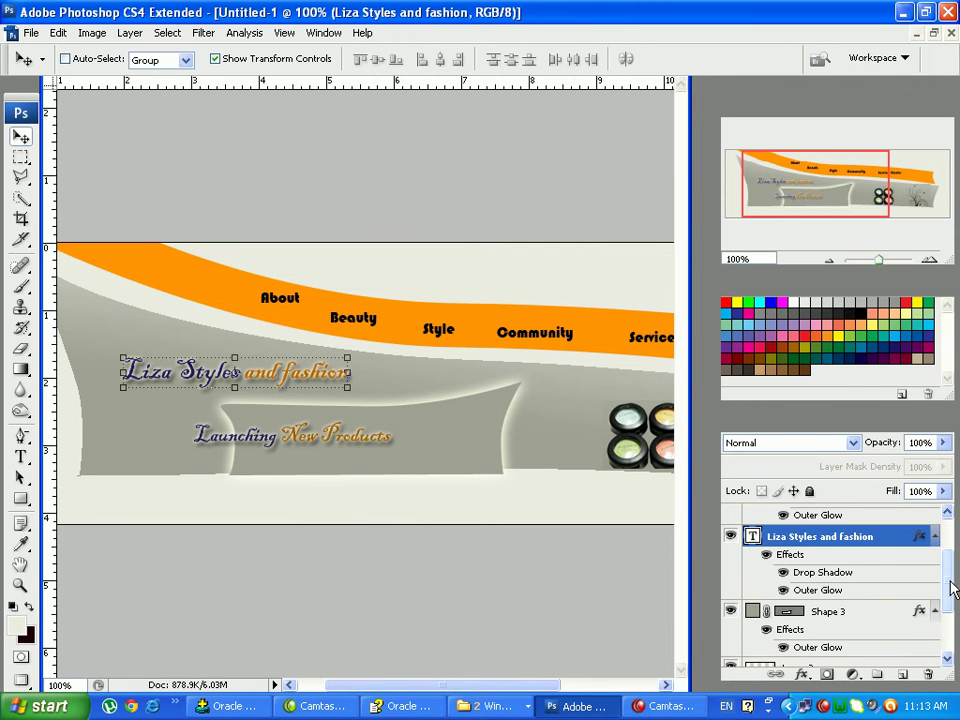
drag(952, 590, 843, 555)
click(836, 538)
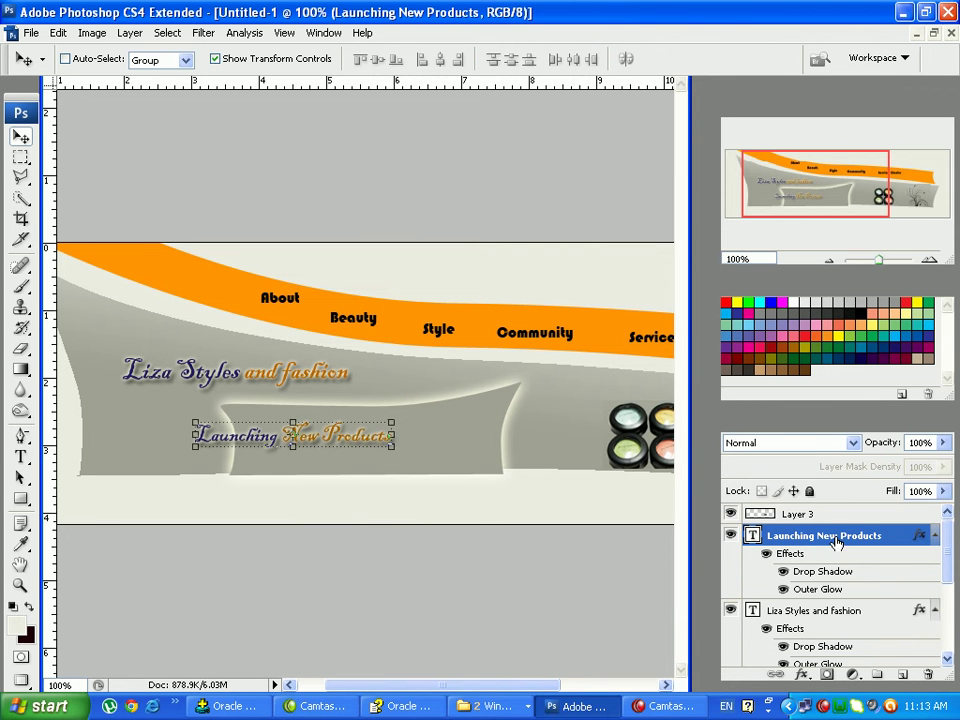
key(Right)
key(Right)
key(Right)
key(Right)
key(Right)
key(Right)
key(Right)
key(Right)
key(Right)
key(Right)
key(Right)
key(Right)
key(Right)
key(Right)
key(Right)
key(Right)
key(Right)
key(Right)
key(Right)
key(Right)
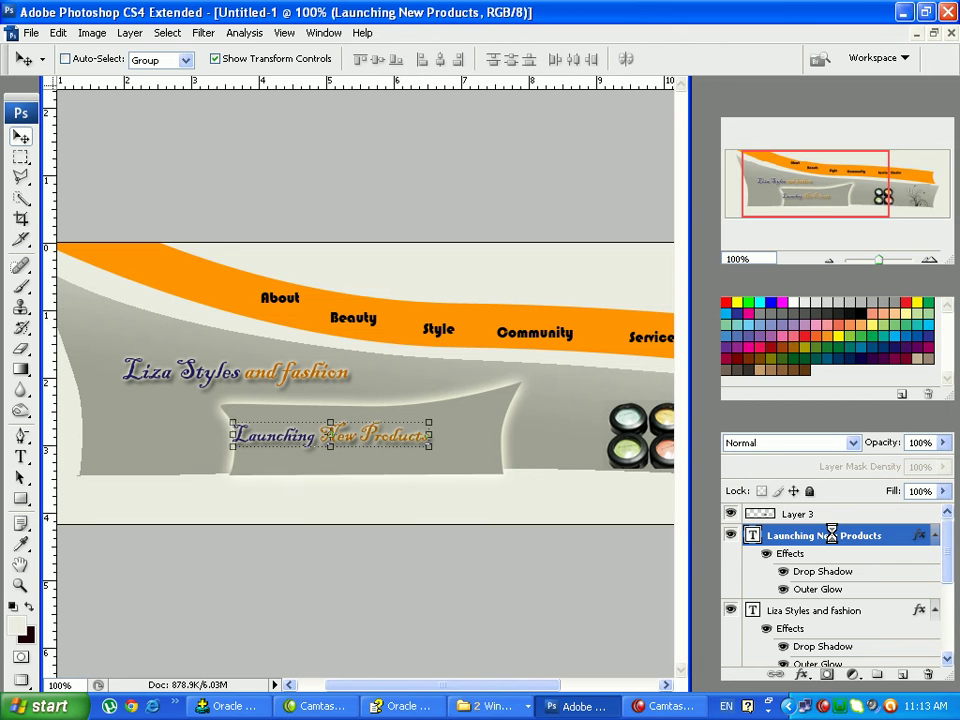
key(ctrl+Page_Down)
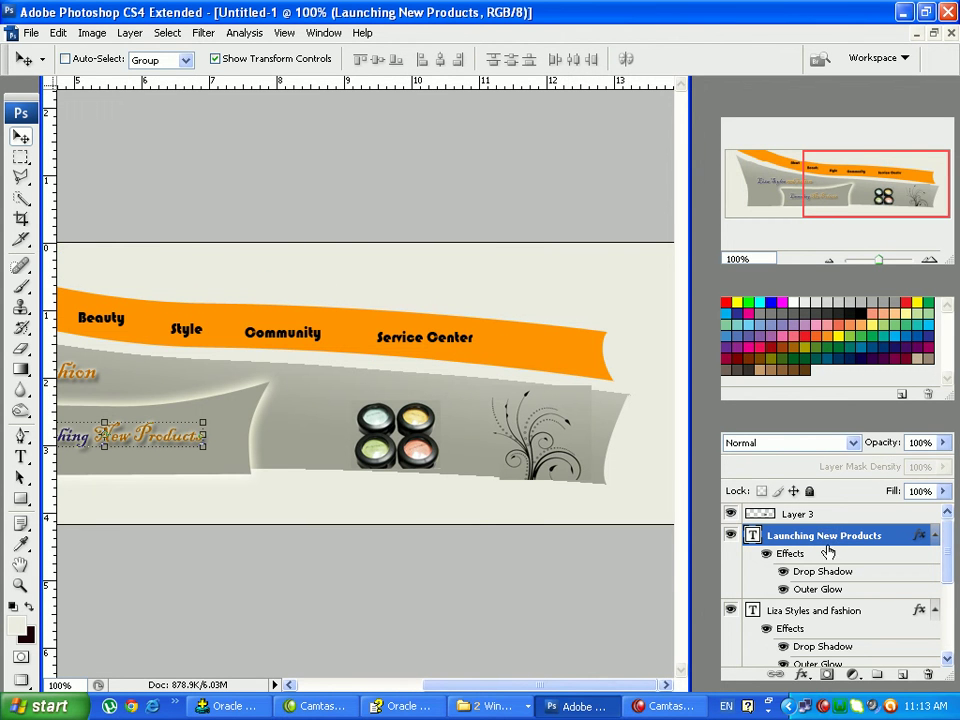
key(Up)
key(Up)
key(Up)
key(Up)
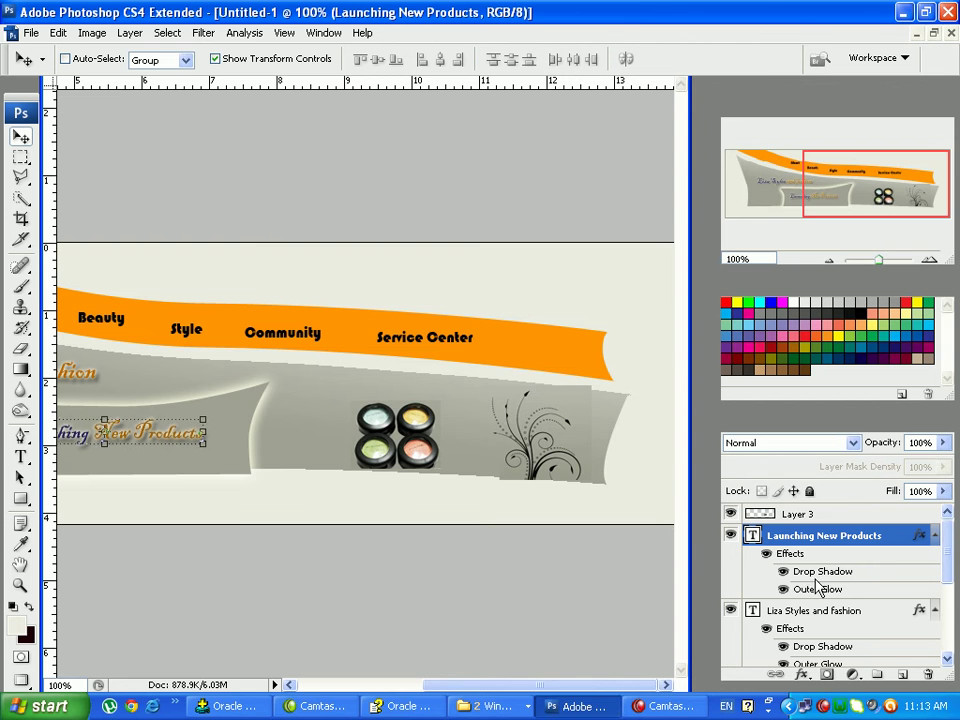
drag(489, 686, 332, 668)
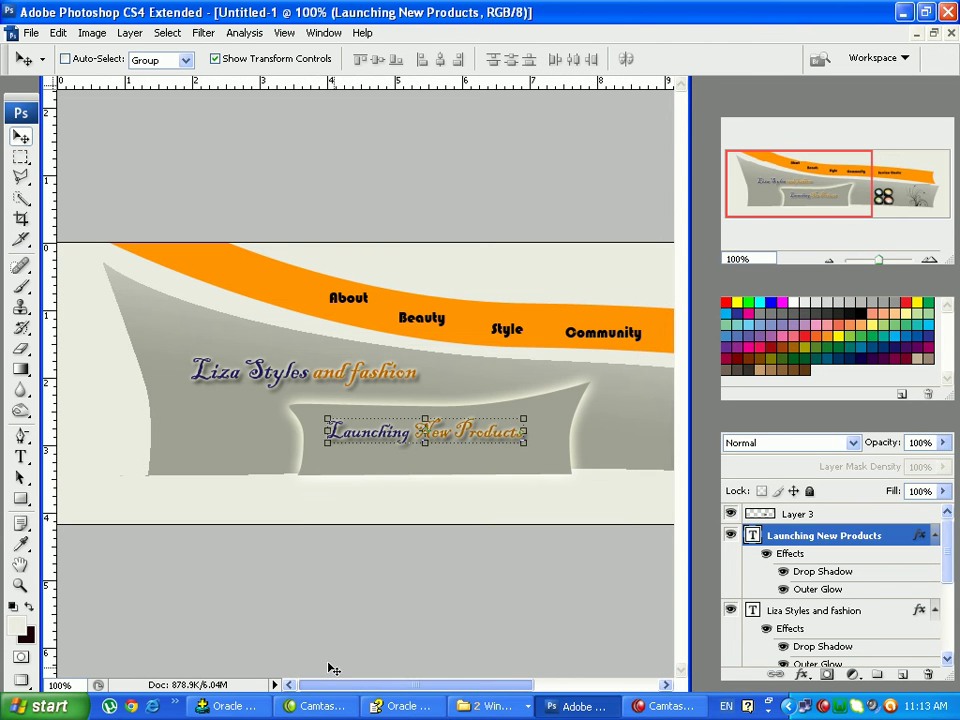
key(Up)
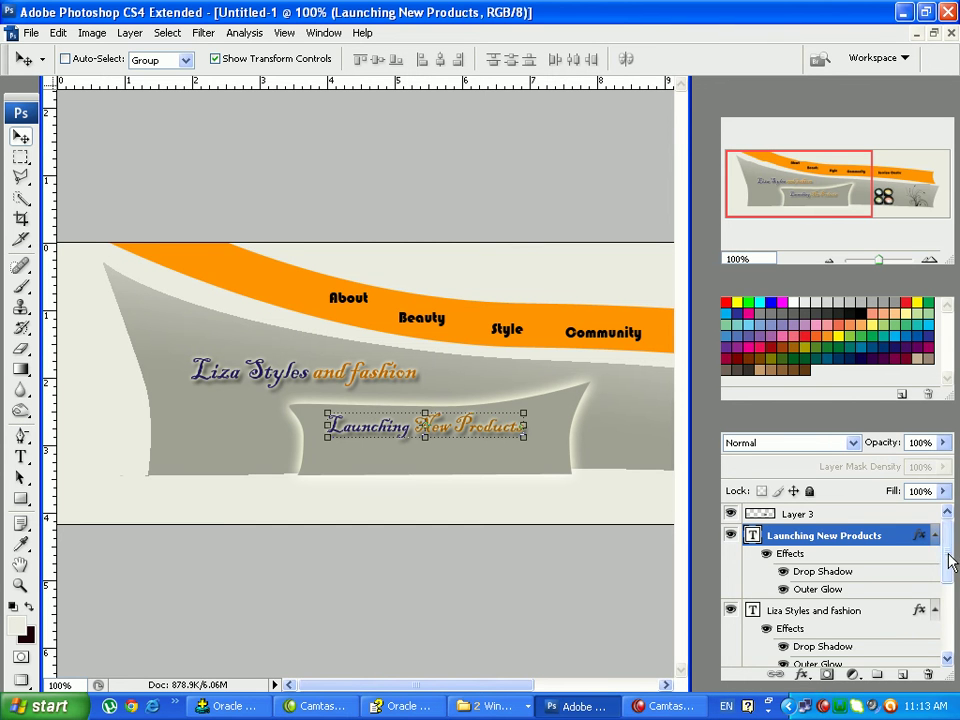
Draw a closed Pen path with a curved side around the left edge of Shape 3 and convert it to a selection
drag(949, 562, 957, 630)
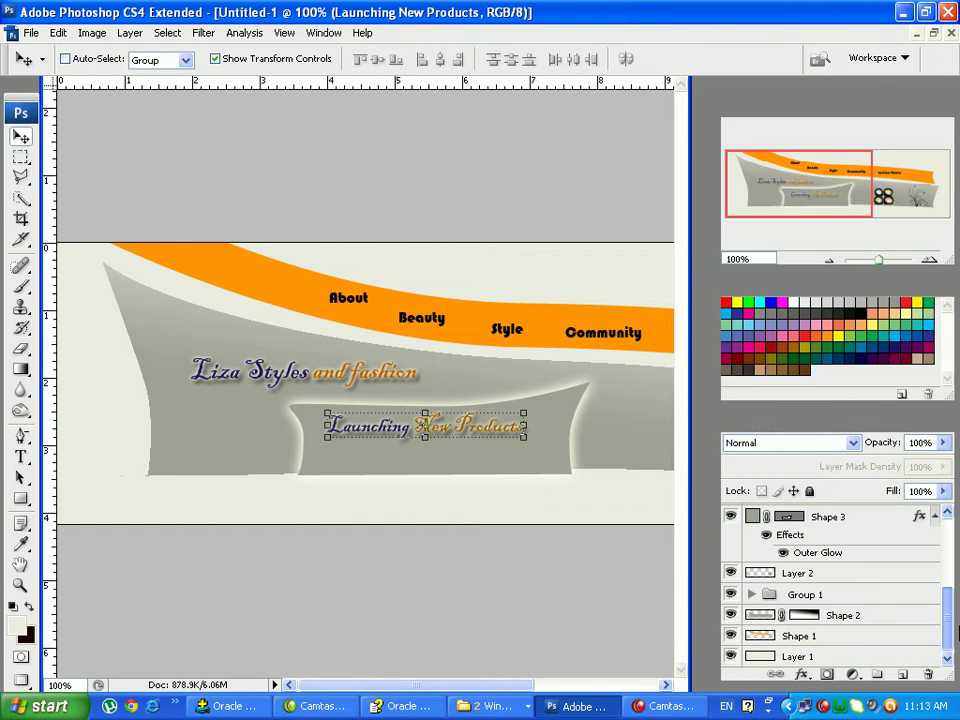
click(799, 525)
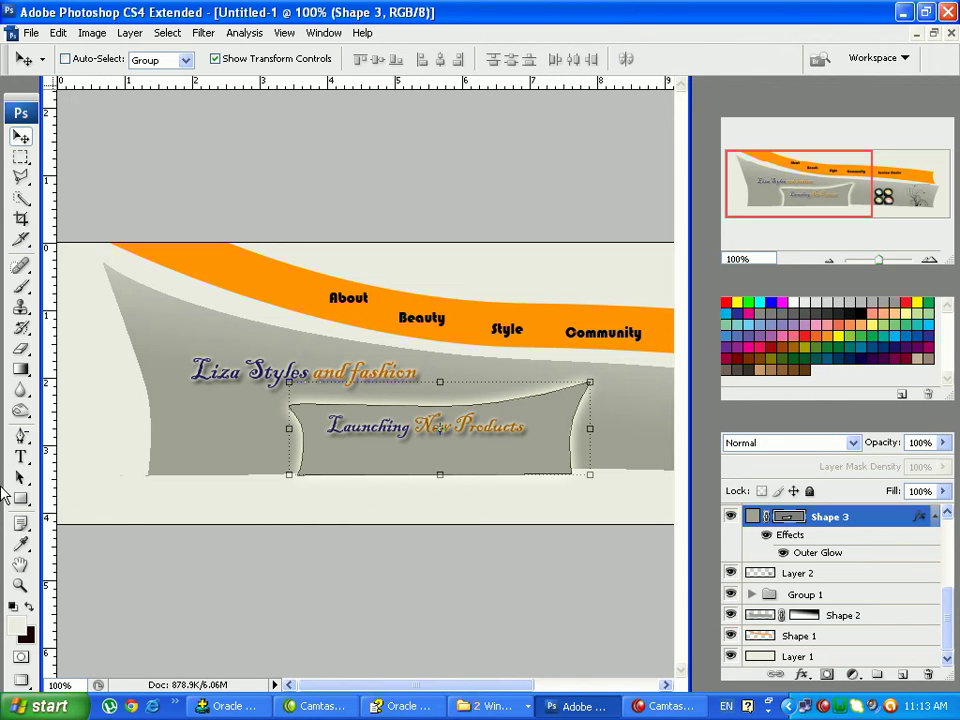
click(20, 436)
click(77, 438)
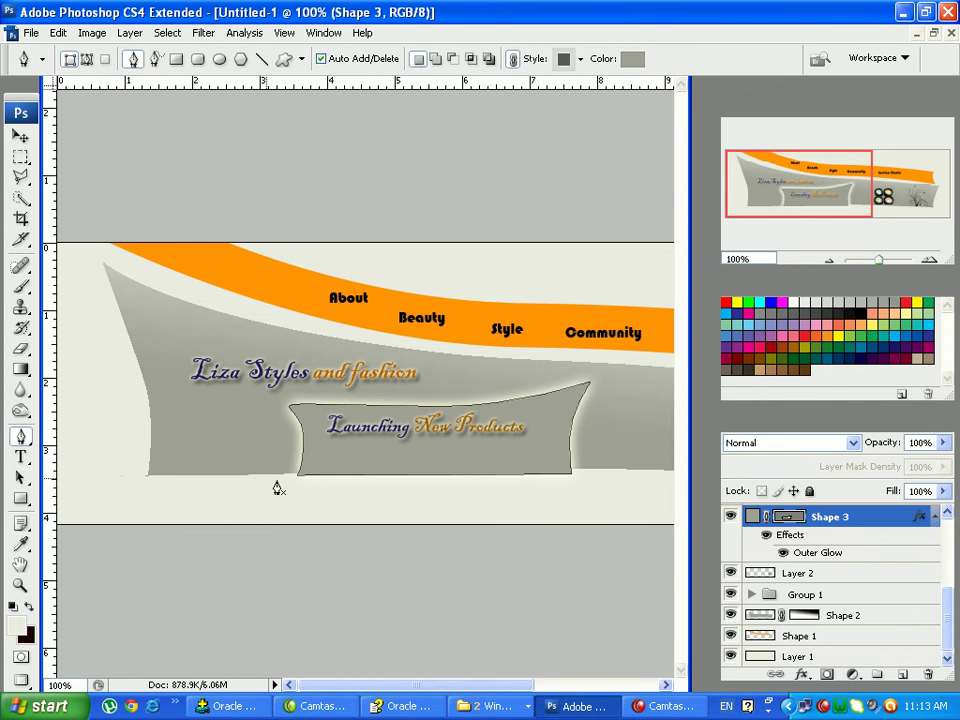
click(303, 405)
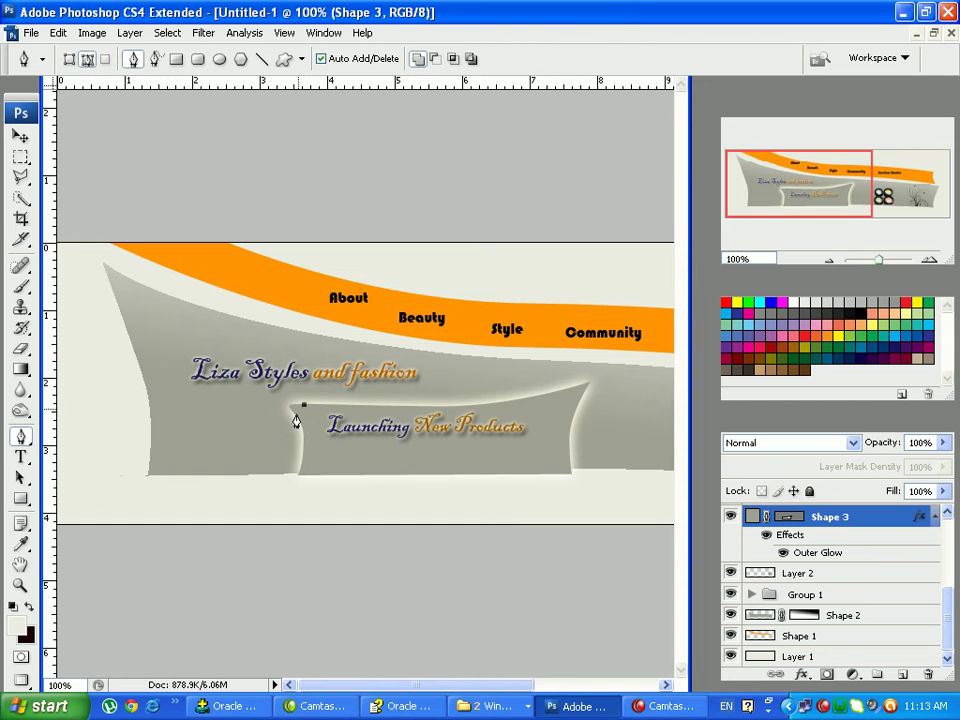
drag(309, 480, 295, 488)
click(253, 409)
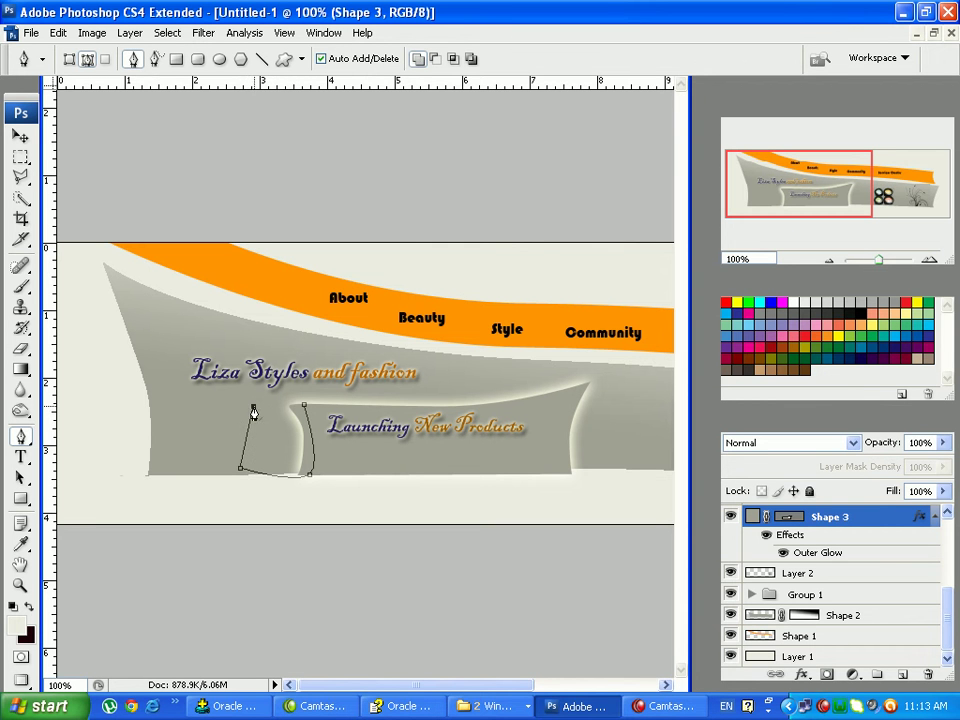
click(304, 407)
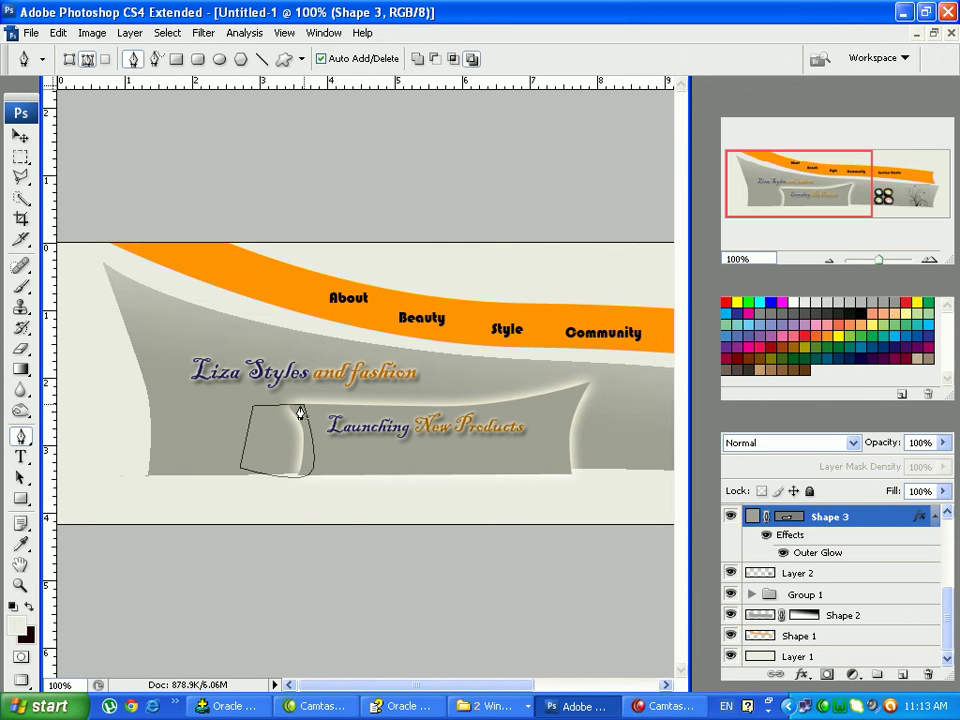
right_click(280, 455)
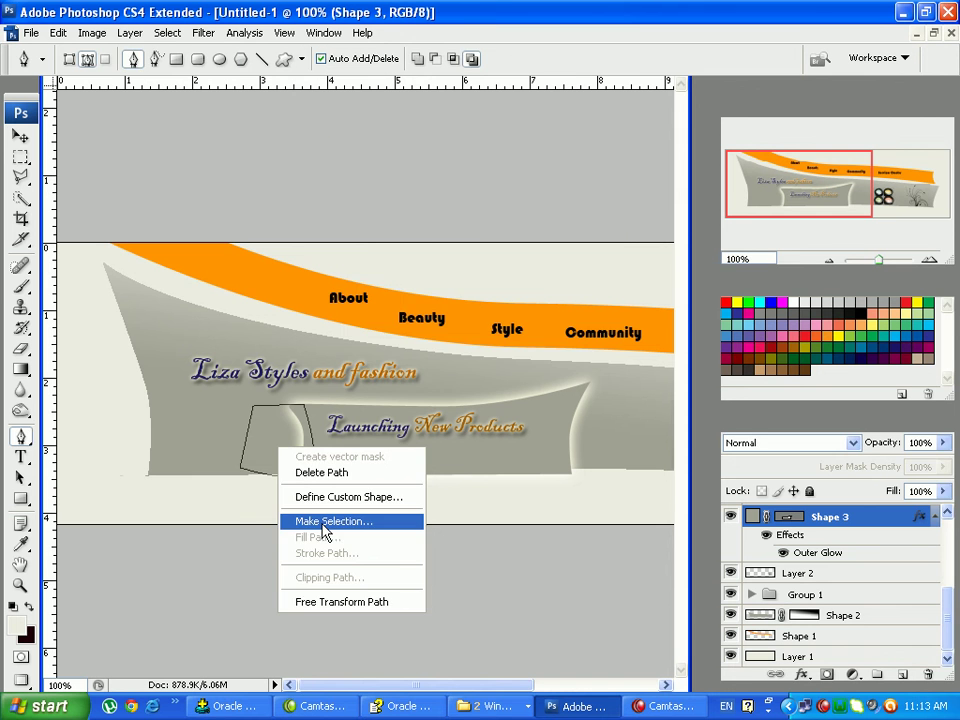
click(322, 521)
click(577, 199)
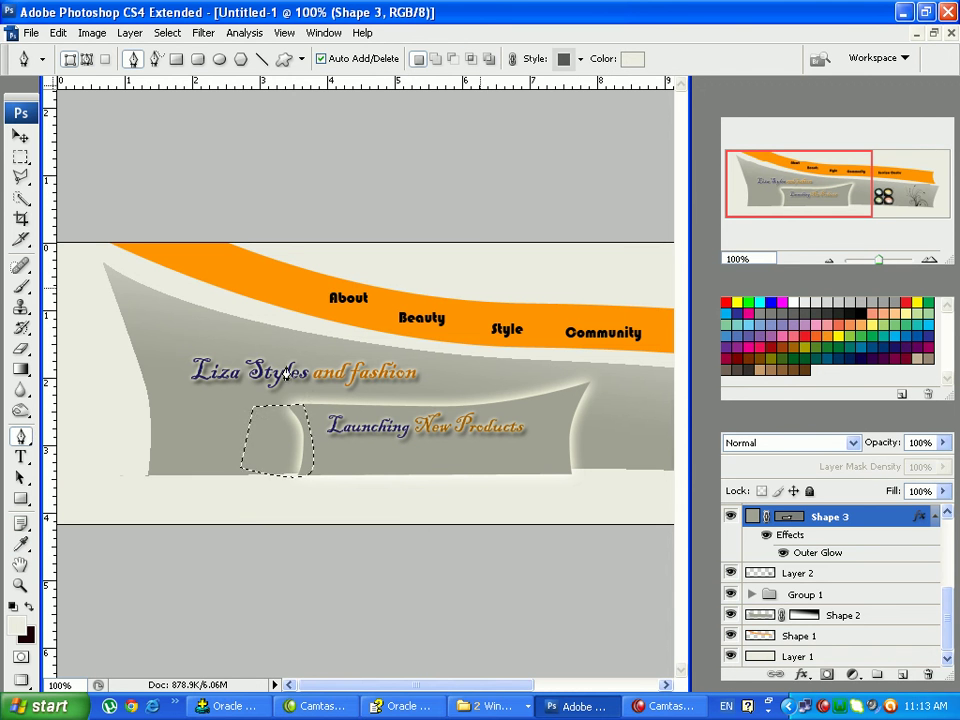
Rasterize Shape 3, delete the selected strip at its left edge and deselect
click(20, 348)
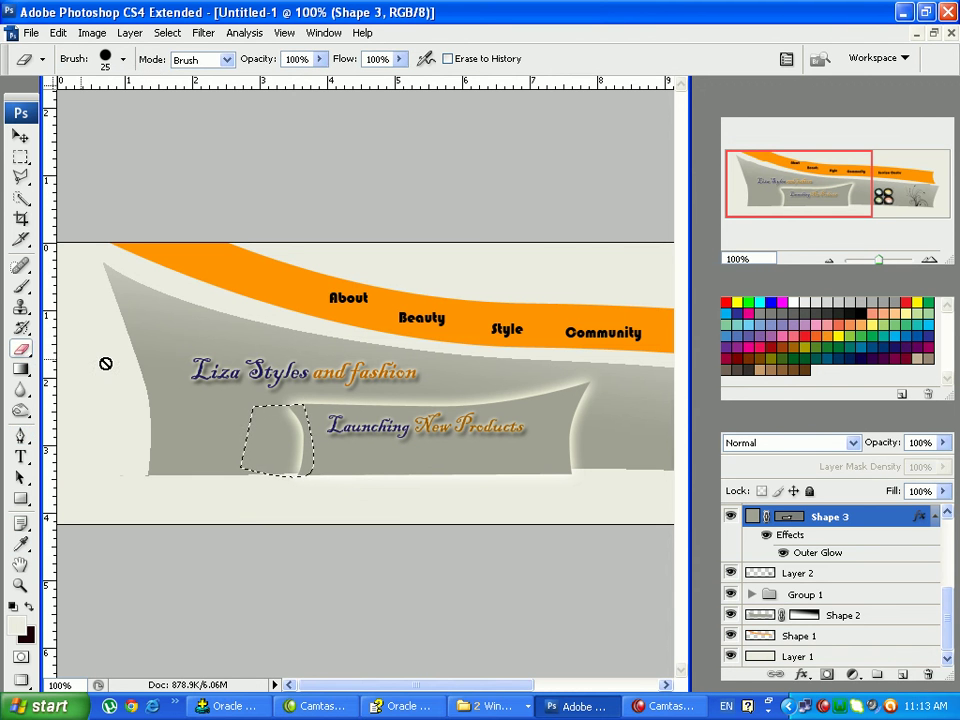
click(285, 405)
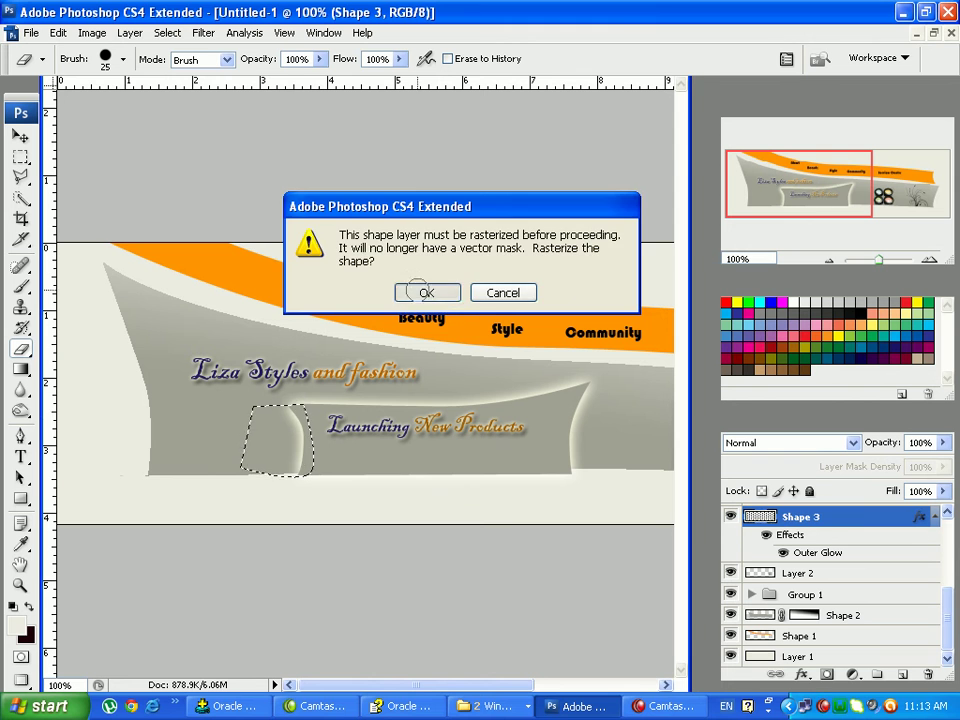
click(418, 291)
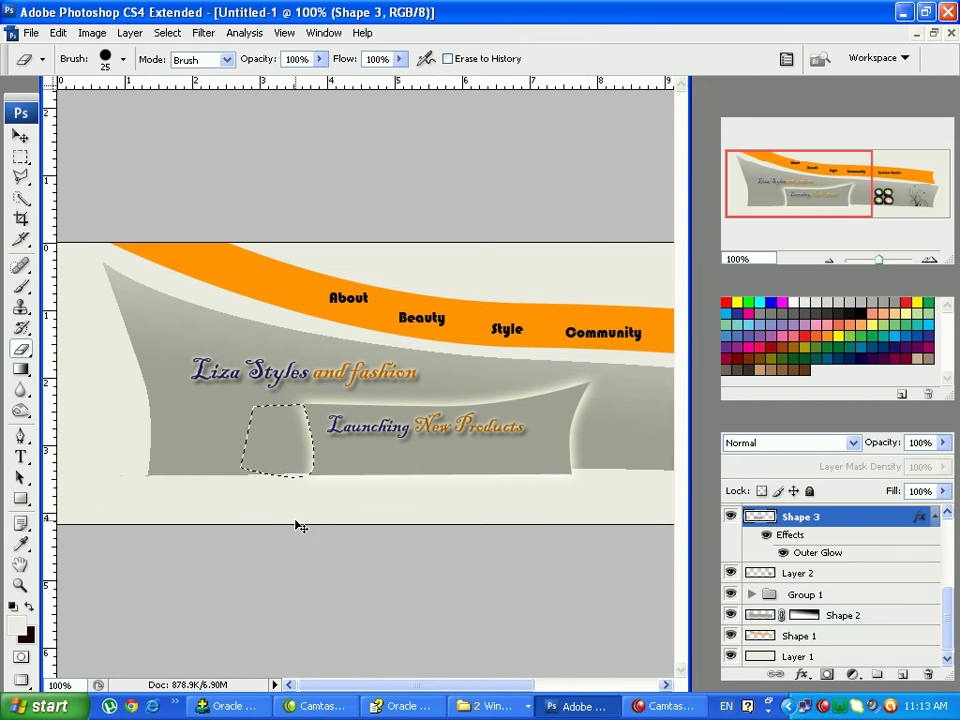
key(Delete)
key(ctrl+d)
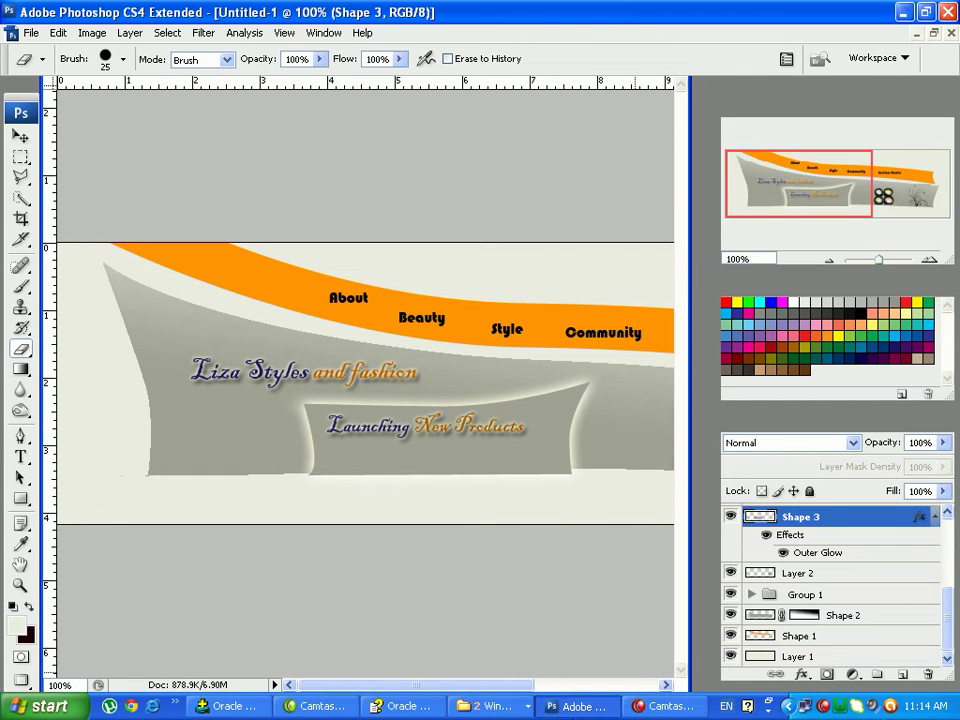
Set the Eraser opacity to 36% and erase the leftover background edges around the makeup compacts on Layer 3
drag(420, 686, 531, 688)
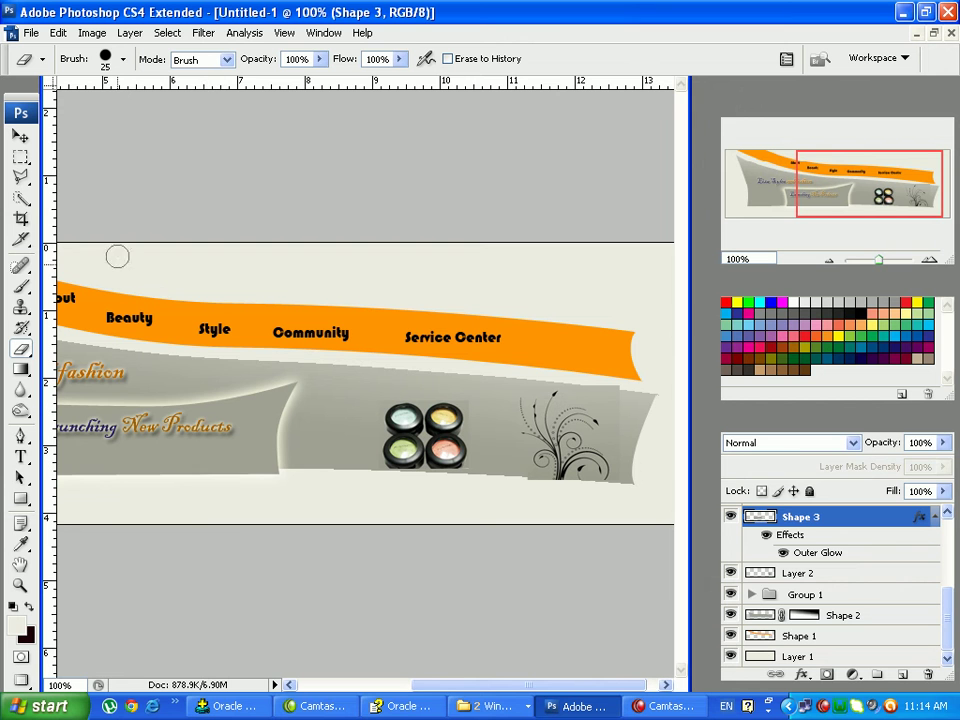
click(21, 349)
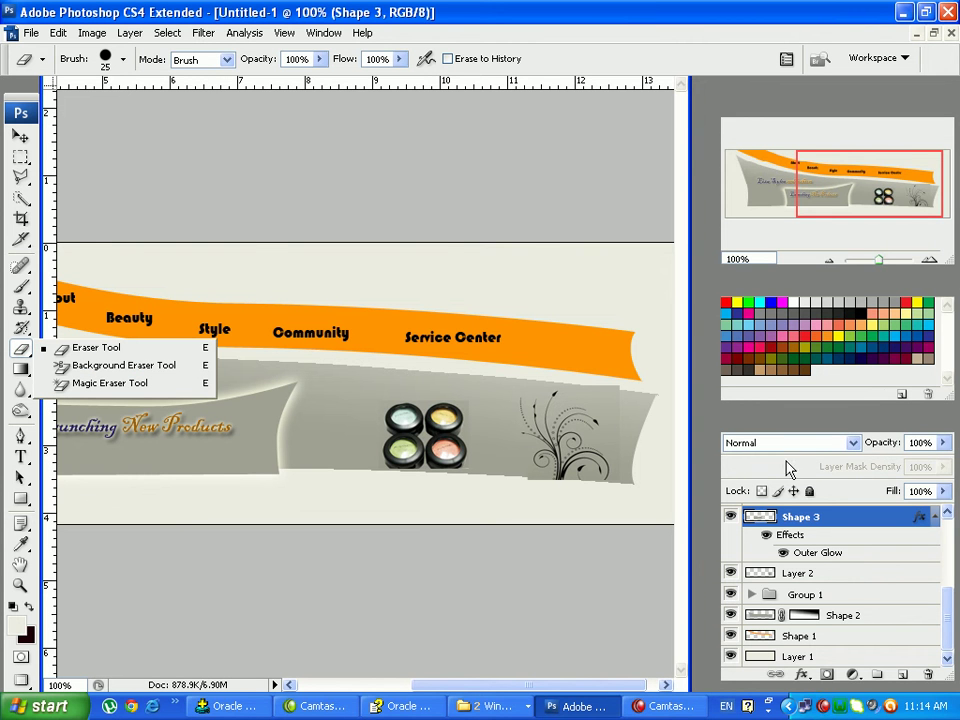
click(377, 141)
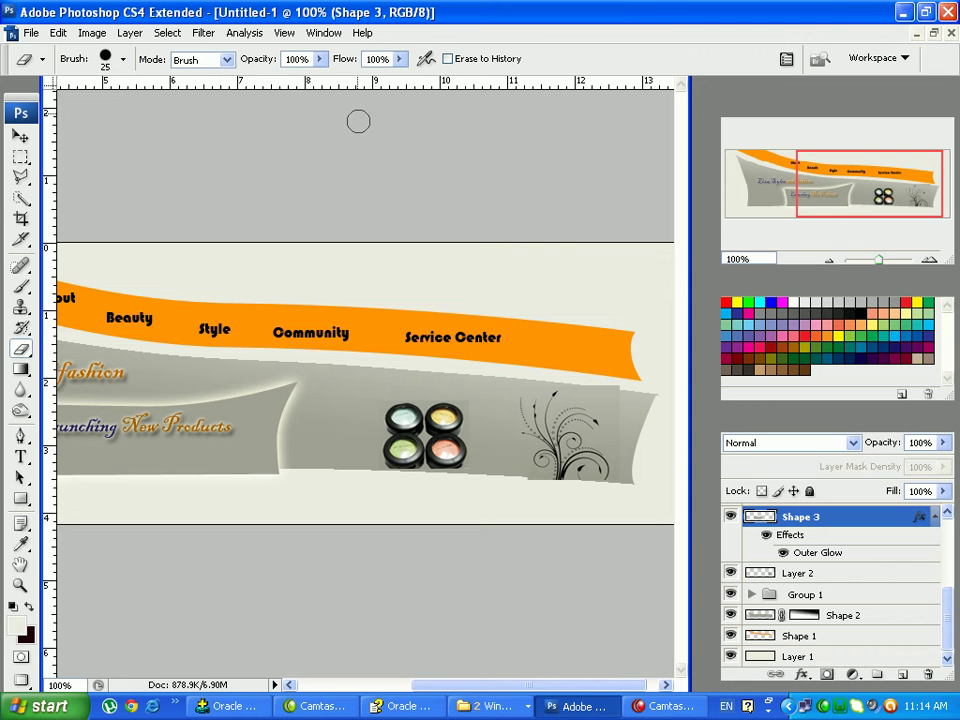
click(319, 59)
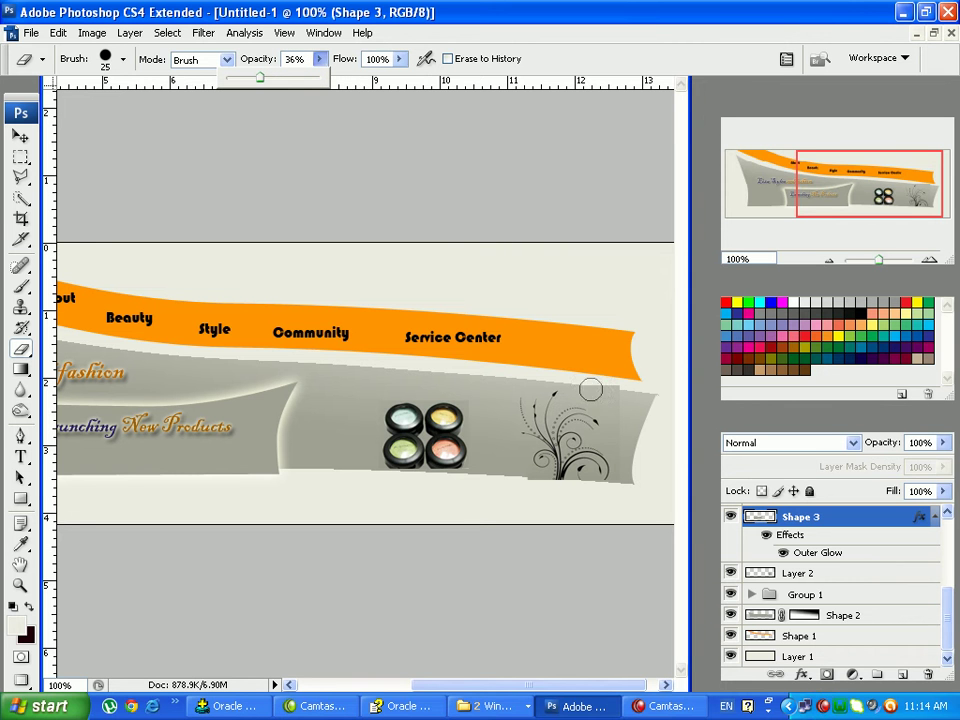
click(468, 400)
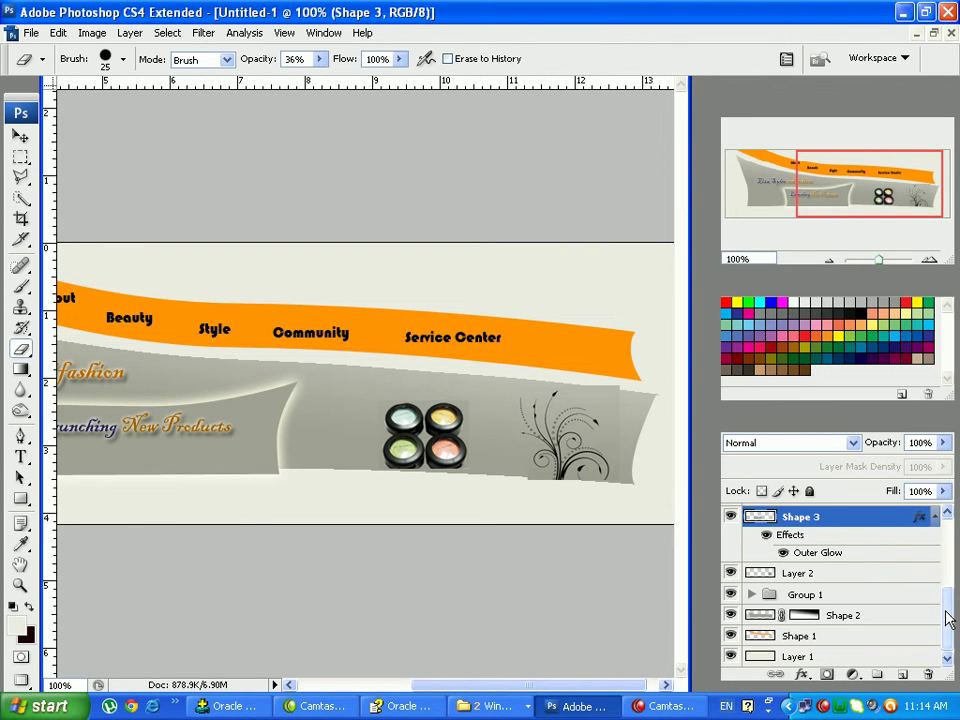
drag(950, 617, 950, 560)
click(766, 513)
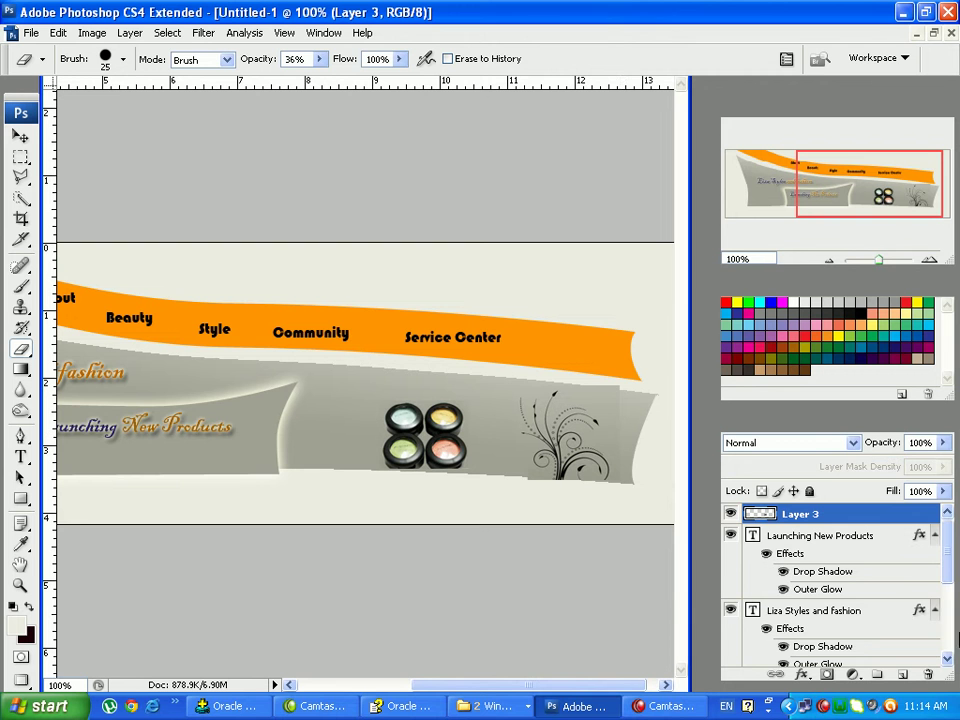
Erase the leftover background edges around the floral ornament on Layer 2
scroll(953, 614, down, 5)
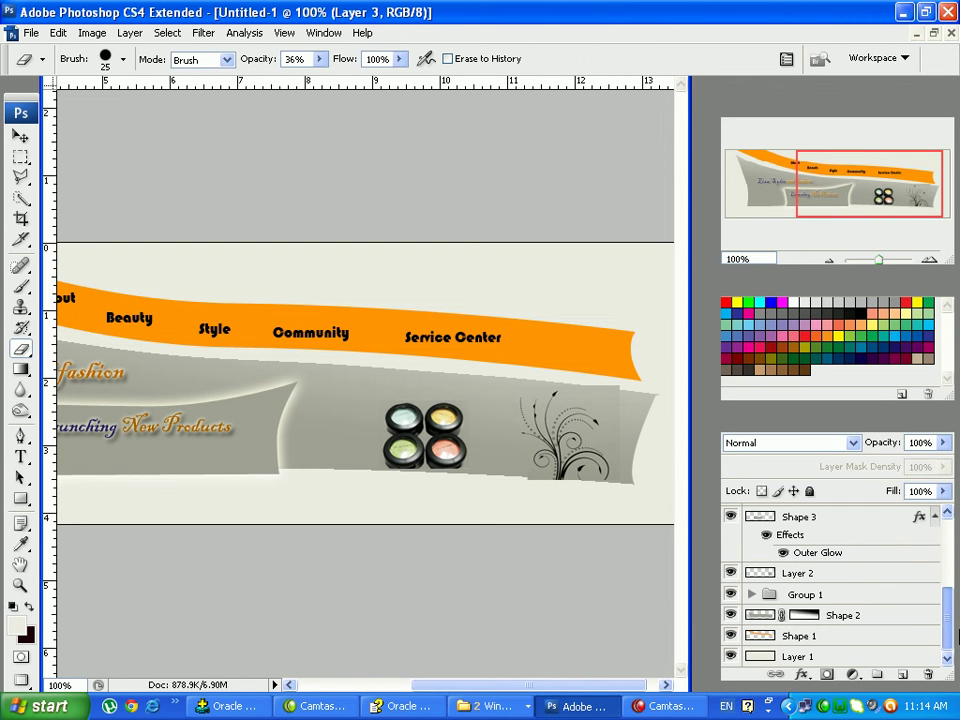
click(776, 578)
click(21, 137)
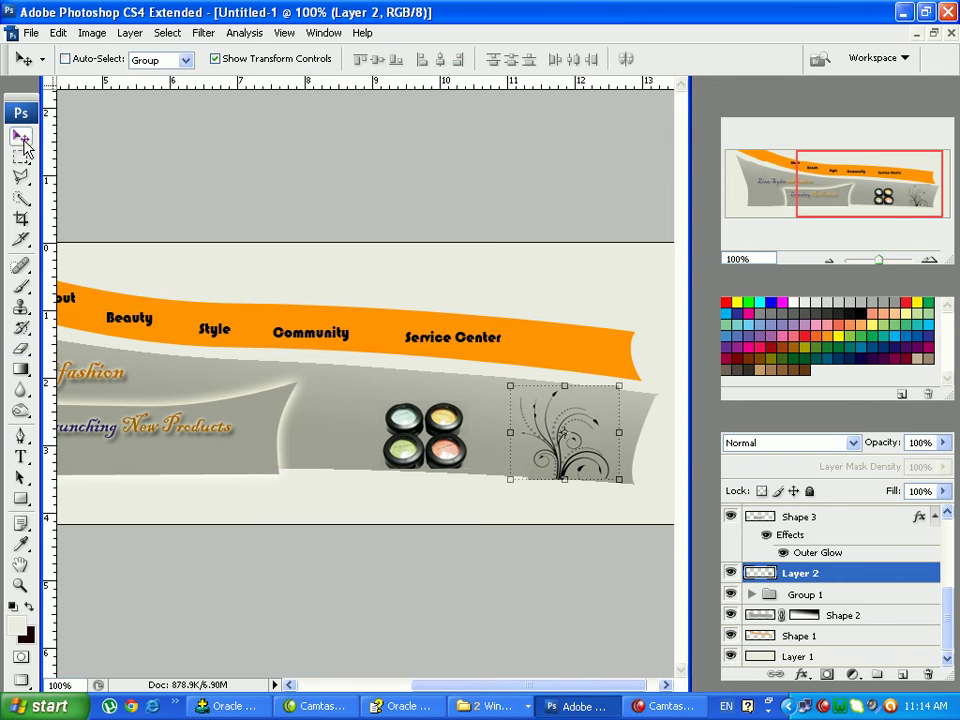
key(e)
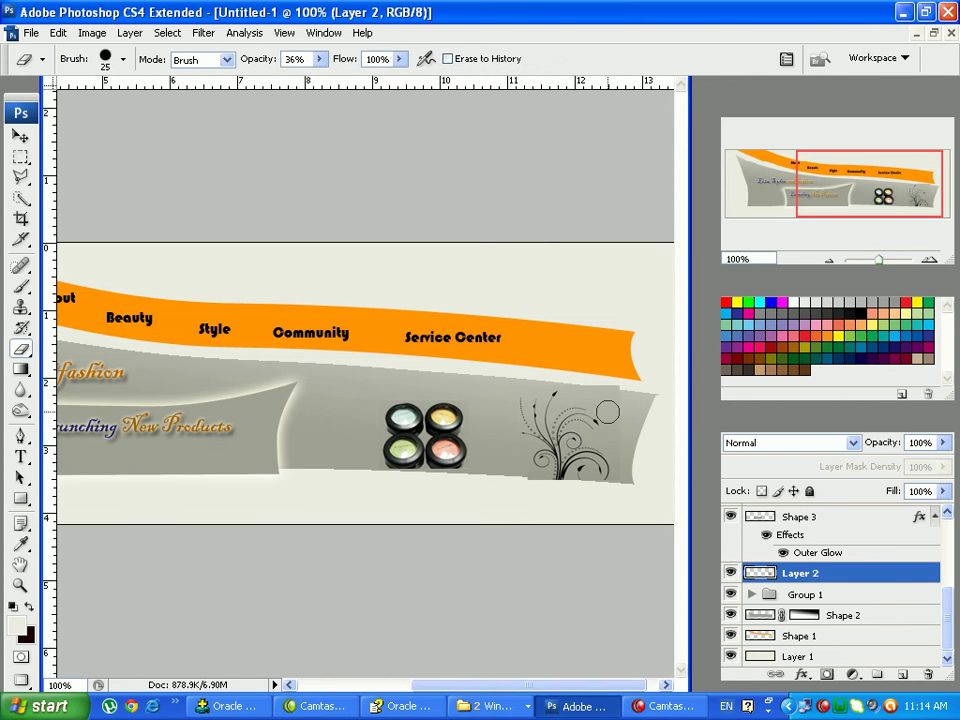
drag(613, 402, 620, 486)
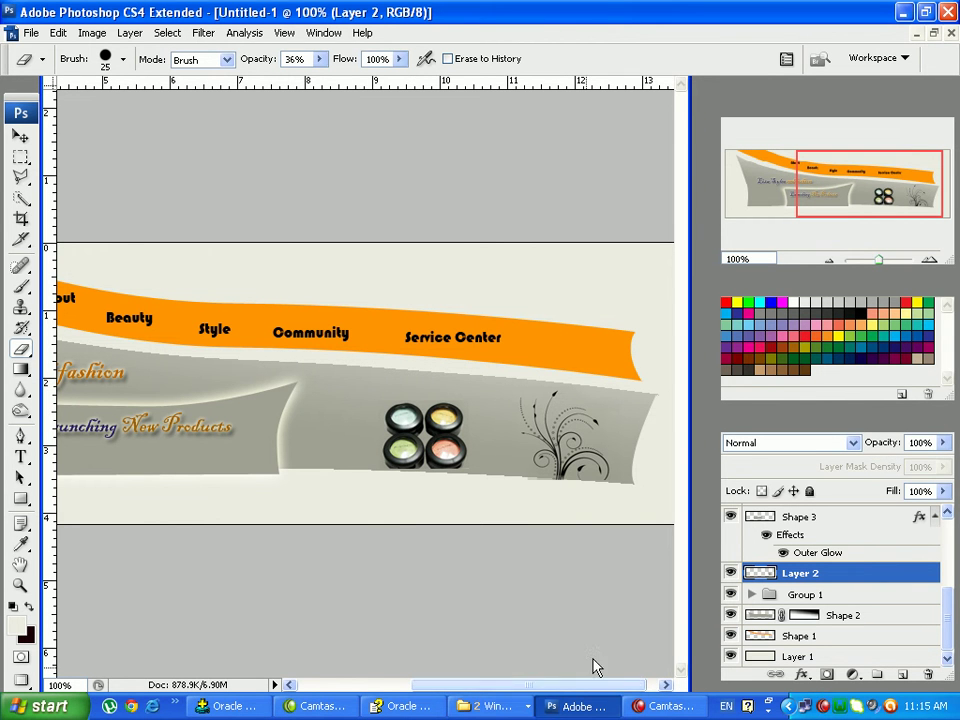
Check the reference layout 184 in Windows Picture and Fax Viewer and return to Photoshop
click(505, 711)
click(497, 657)
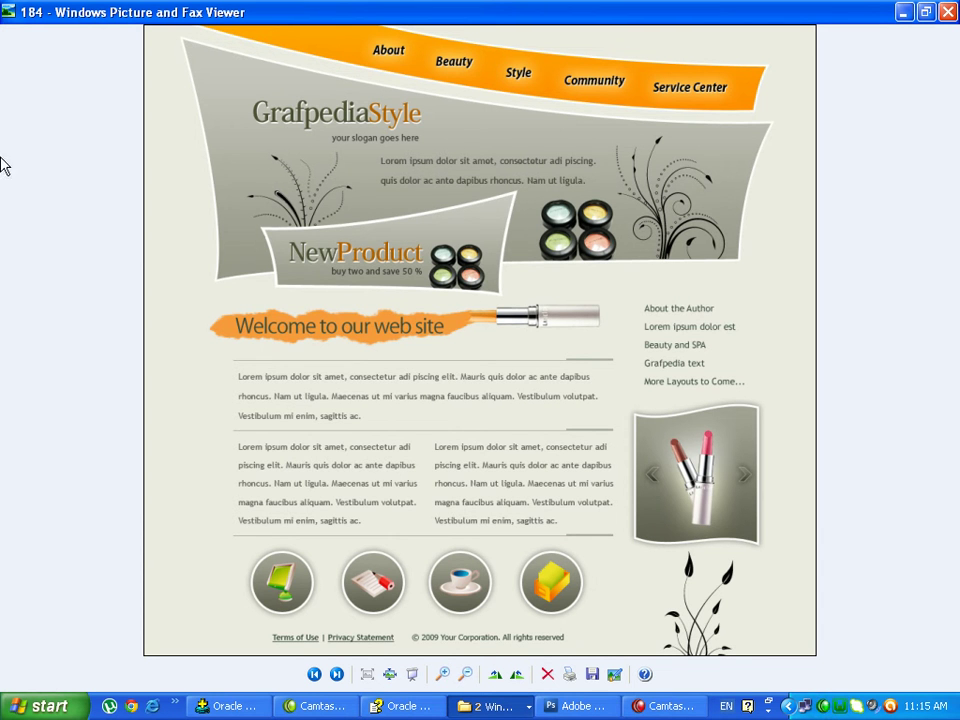
click(484, 706)
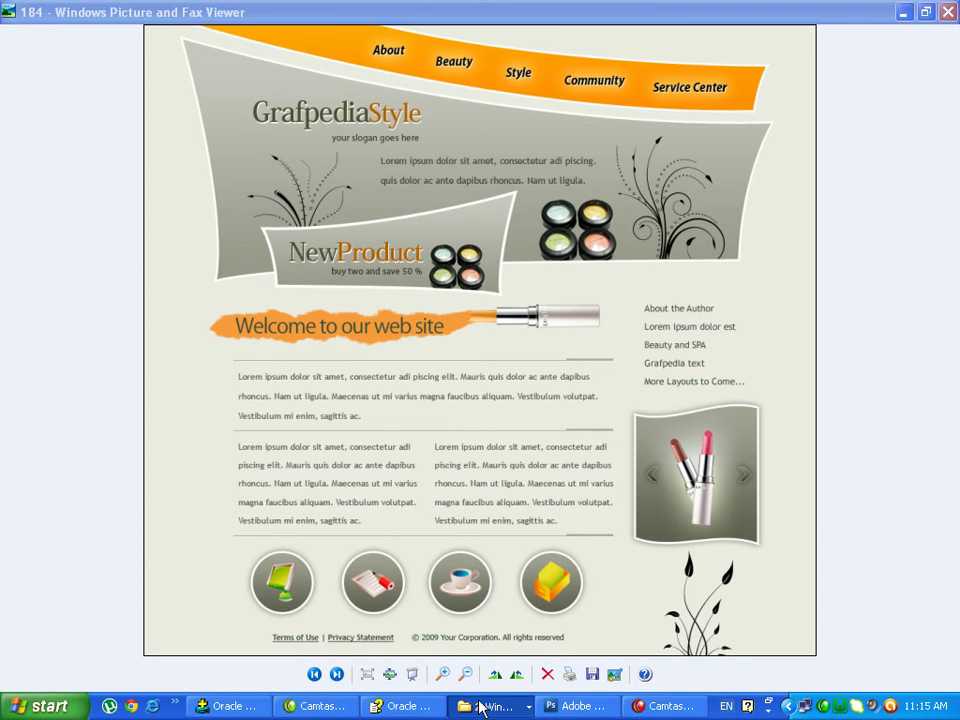
click(580, 712)
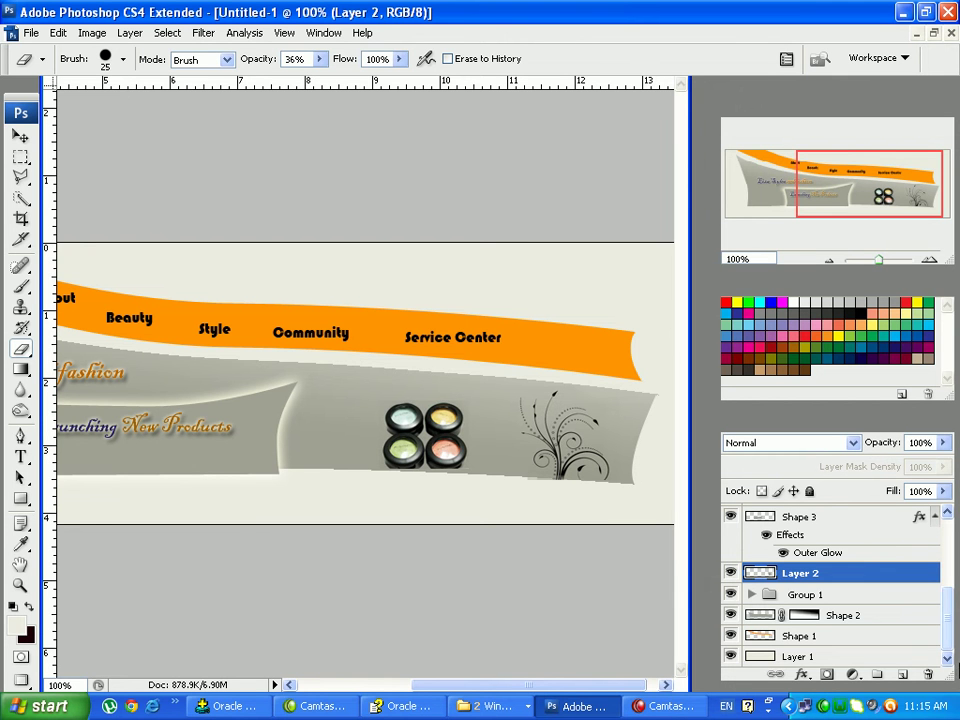
Select all layers from the bottom Layer 1 up to the topmost Layer 3
click(812, 657)
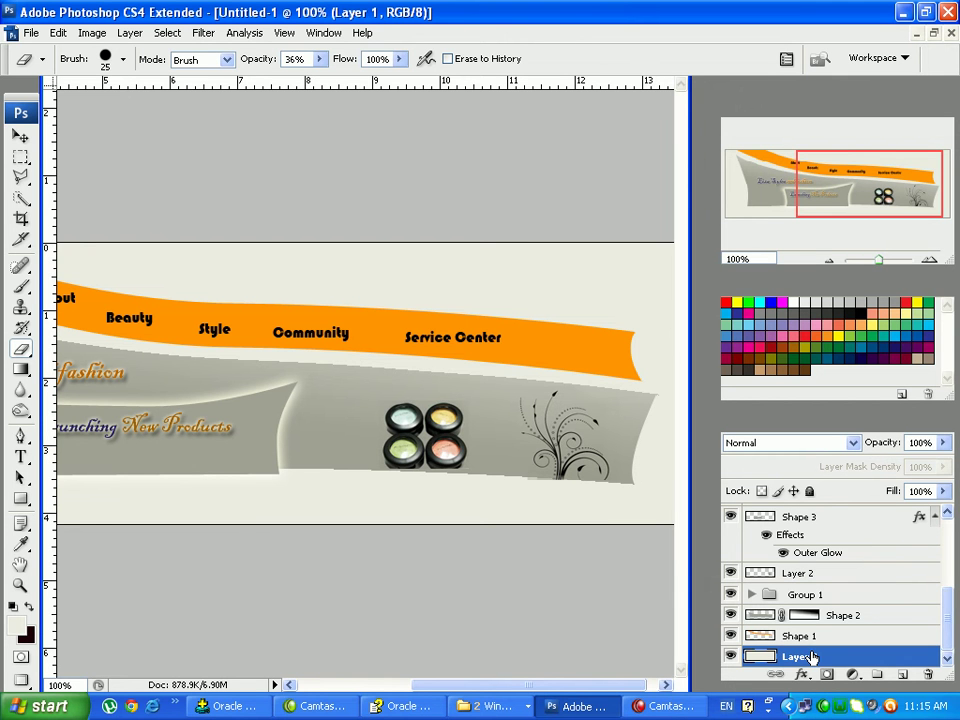
scroll(933, 601, up, 5)
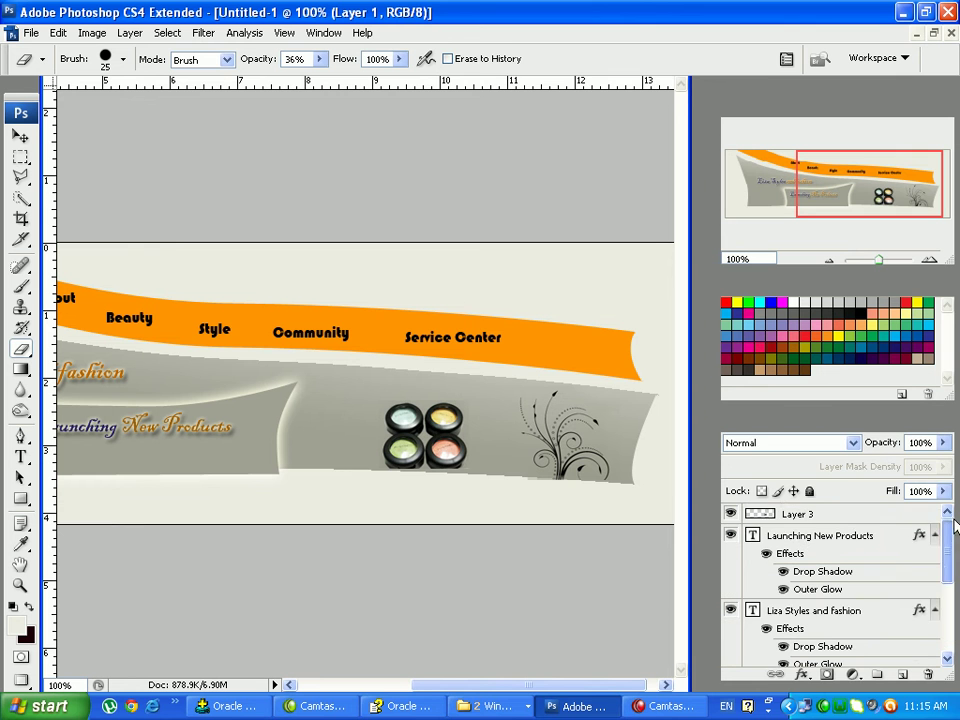
shift+click(800, 516)
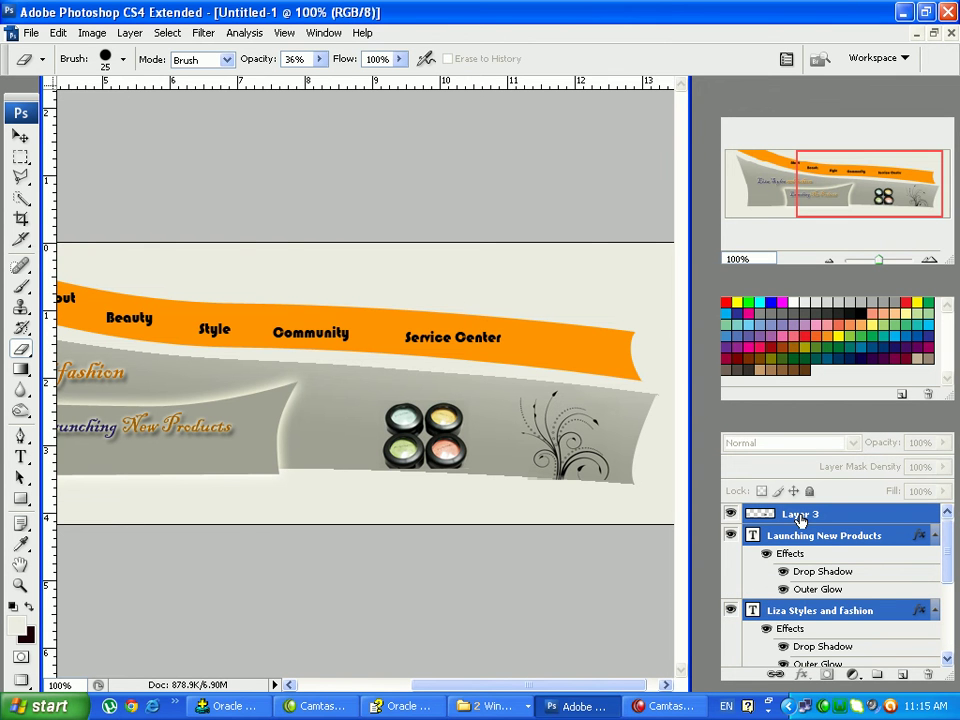
Switch the canvas size units to pixels and set the canvas height to 500 pixels
click(59, 34)
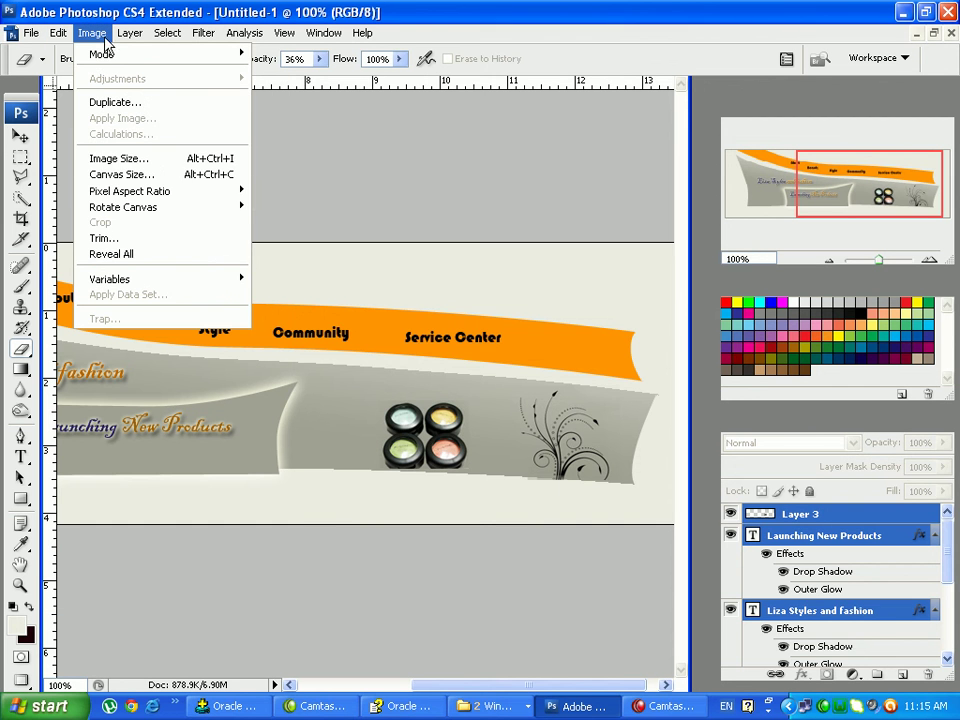
click(132, 174)
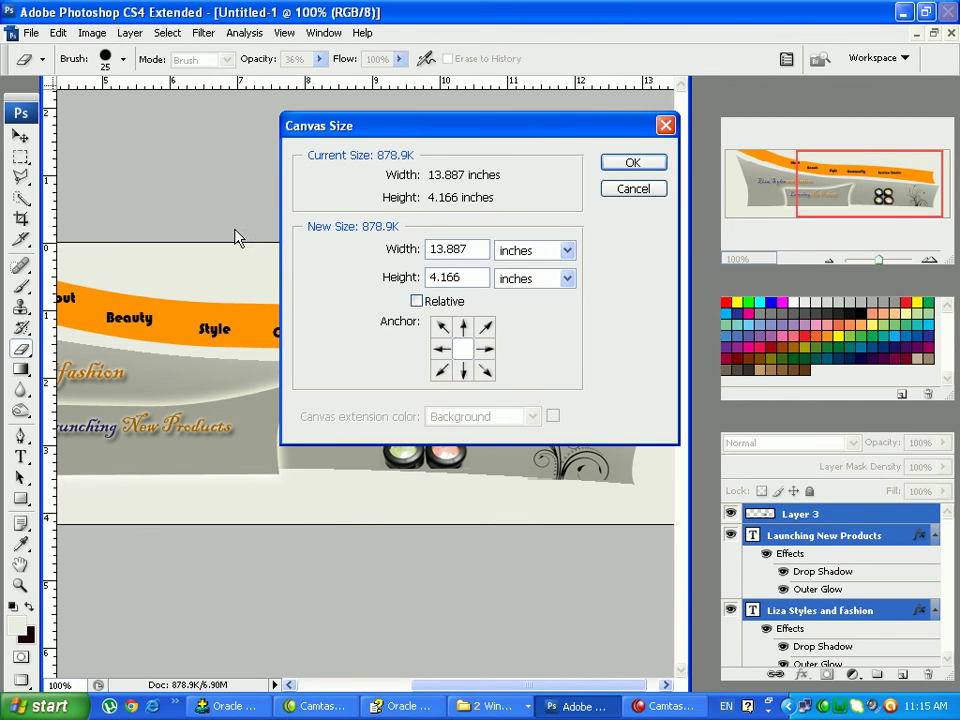
click(567, 250)
click(514, 286)
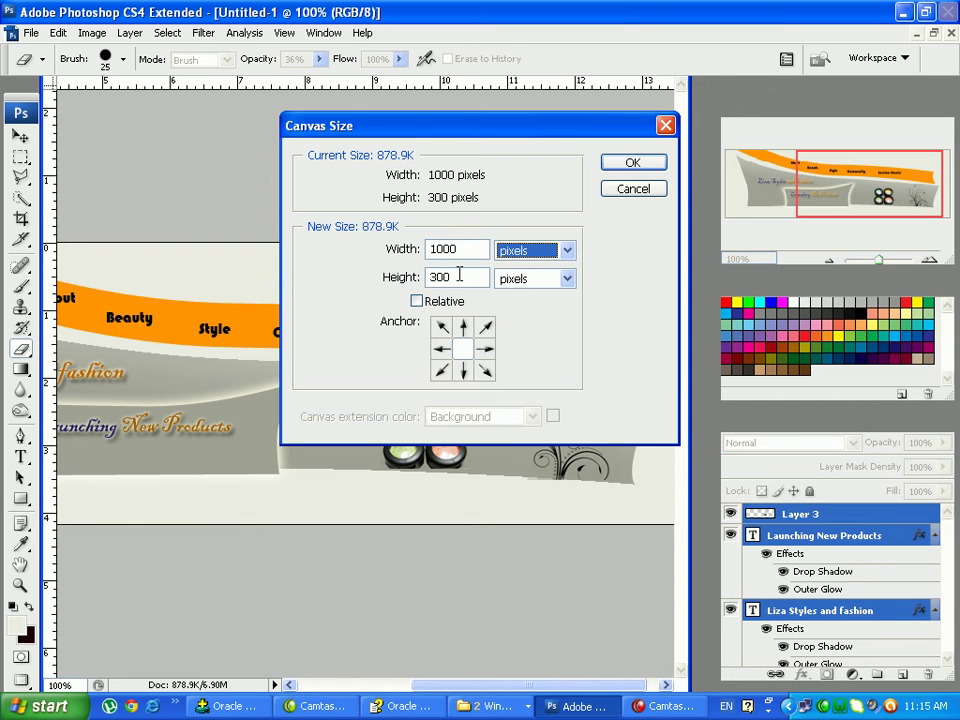
drag(459, 274, 363, 272)
text(500)
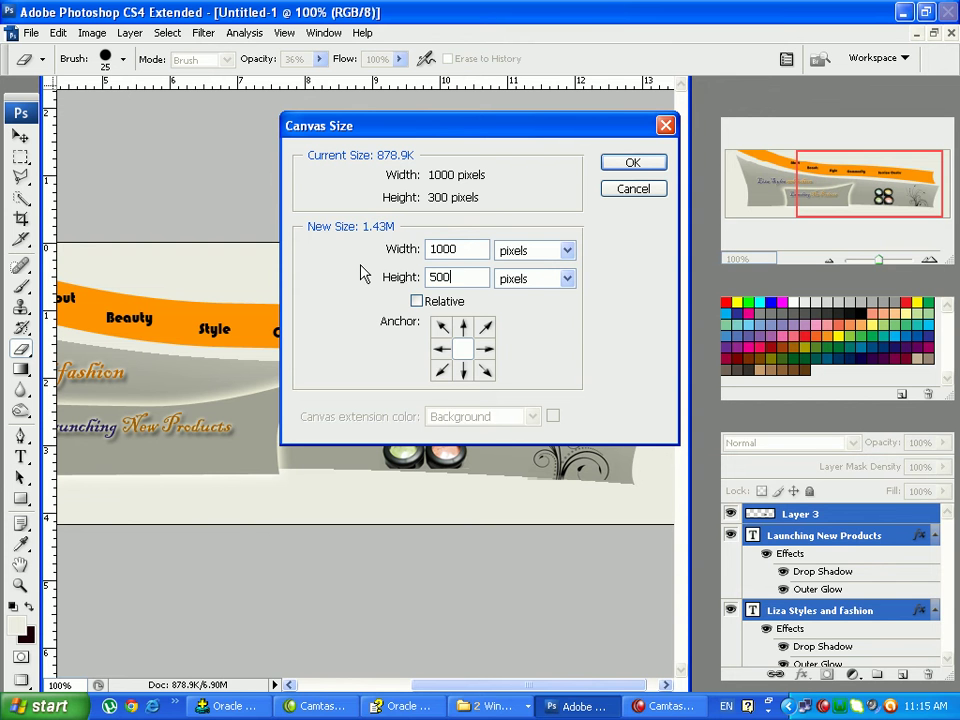
key(Return)
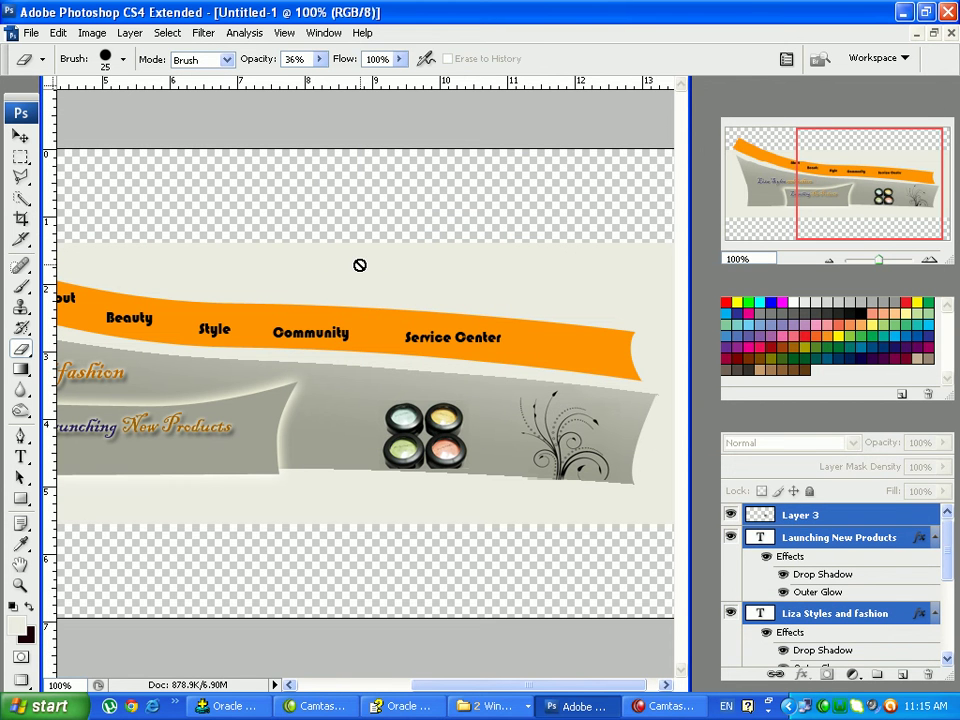
Move the selected layers up until the cream background meets the top edge of the canvas
click(22, 138)
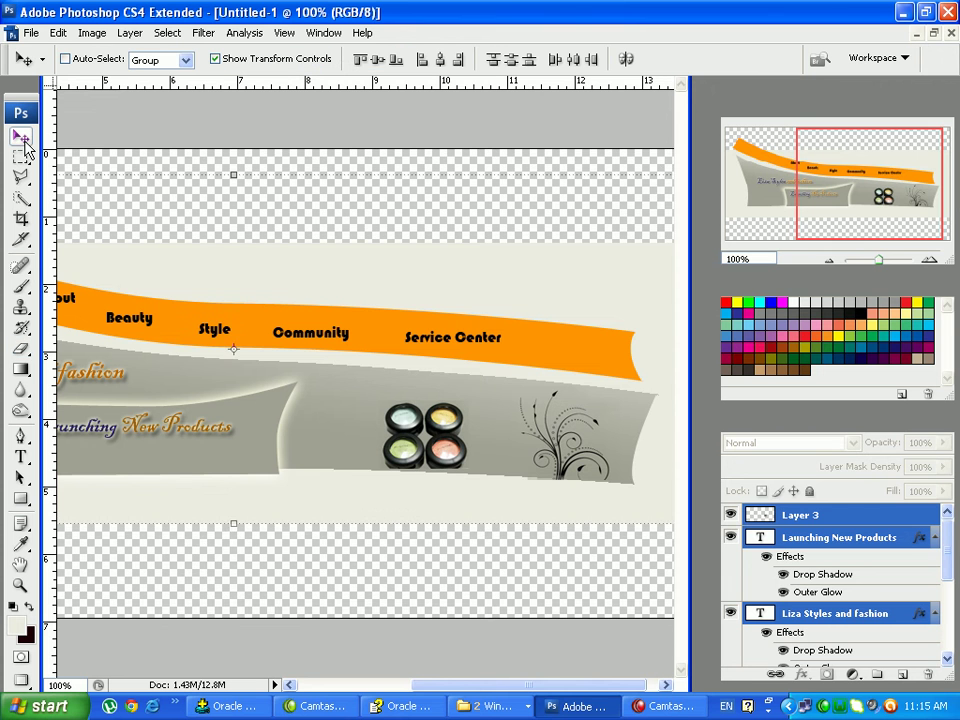
key(Up)
key(Up)
key(Up)
key(Up)
key(Up)
key(Up)
key(Up)
key(Up)
key(Up)
key(Up)
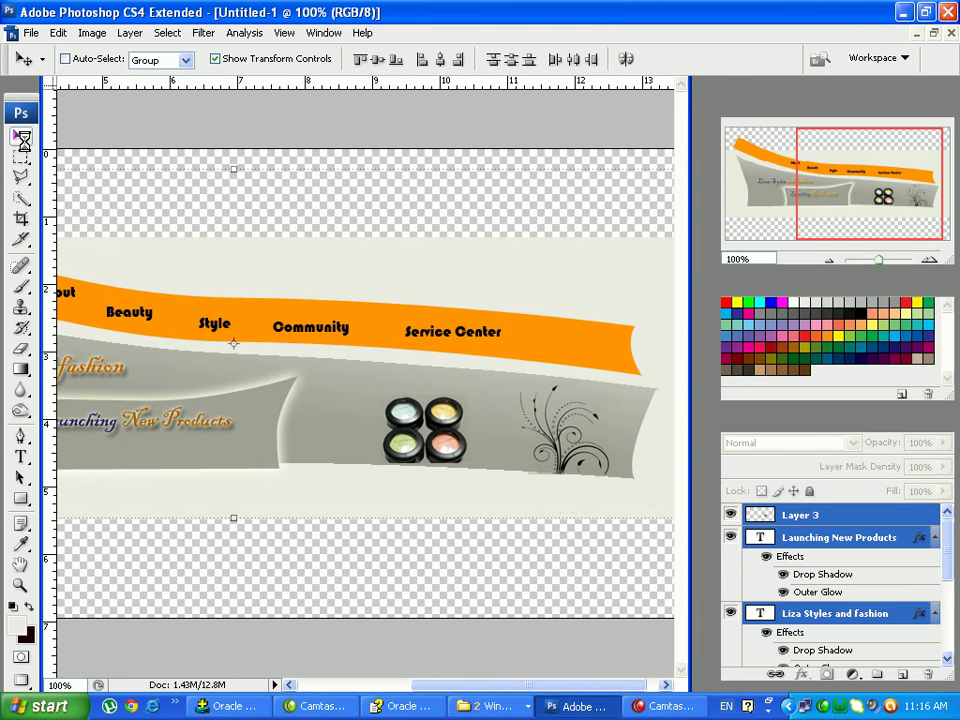
key(Up)
key(Up)
key(Up)
key(Up)
key(Up)
key(Up)
key(Up)
key(Up)
key(Up)
key(Up)
key(Up)
key(Up)
key(Up)
key(Up)
key(Up)
key(Up)
key(Up)
key(Up)
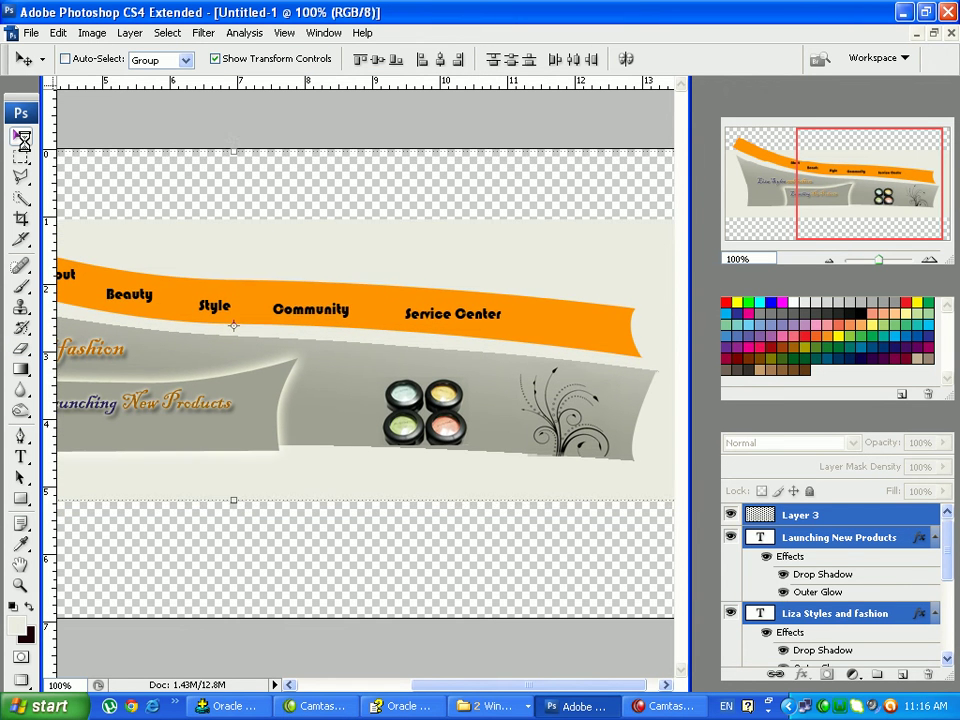
key(Up)
key(Up)
key(Up)
key(Up)
key(Up)
key(Up)
key(Up)
key(Up)
key(Up)
key(Up)
key(Up)
key(Up)
key(Up)
key(Up)
key(Up)
key(Up)
key(Up)
key(Up)
key(Up)
key(Up)
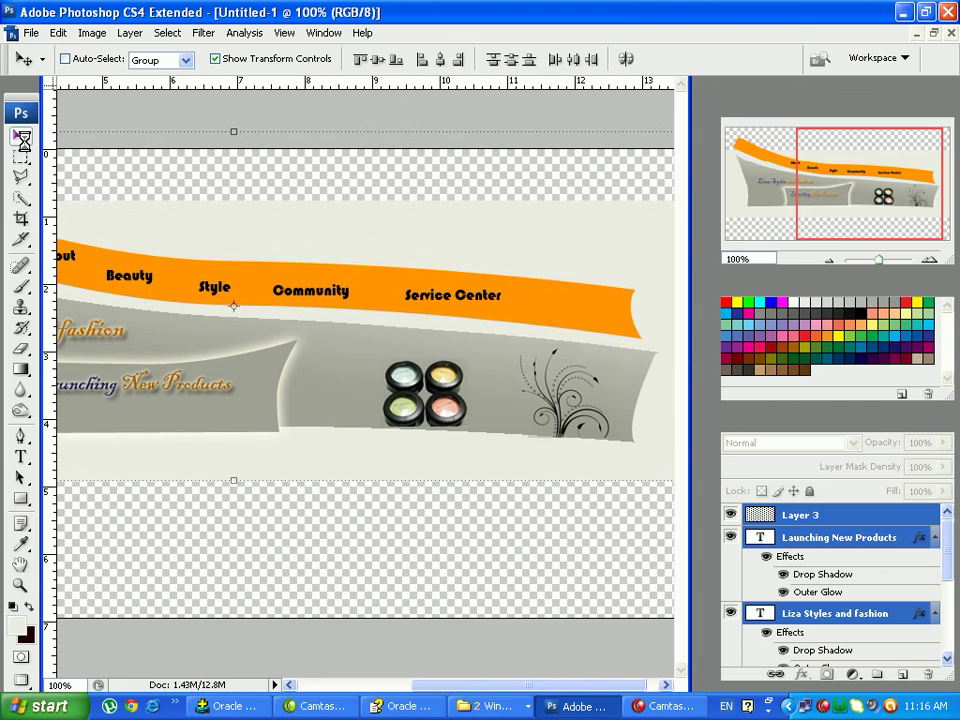
key(Up)
key(Up)
key(Up)
key(Up)
key(Up)
key(Up)
key(Up)
key(Up)
key(Up)
key(Up)
key(Up)
key(Up)
key(Up)
key(Up)
key(Up)
key(Up)
key(Up)
key(Up)
key(Up)
key(Up)
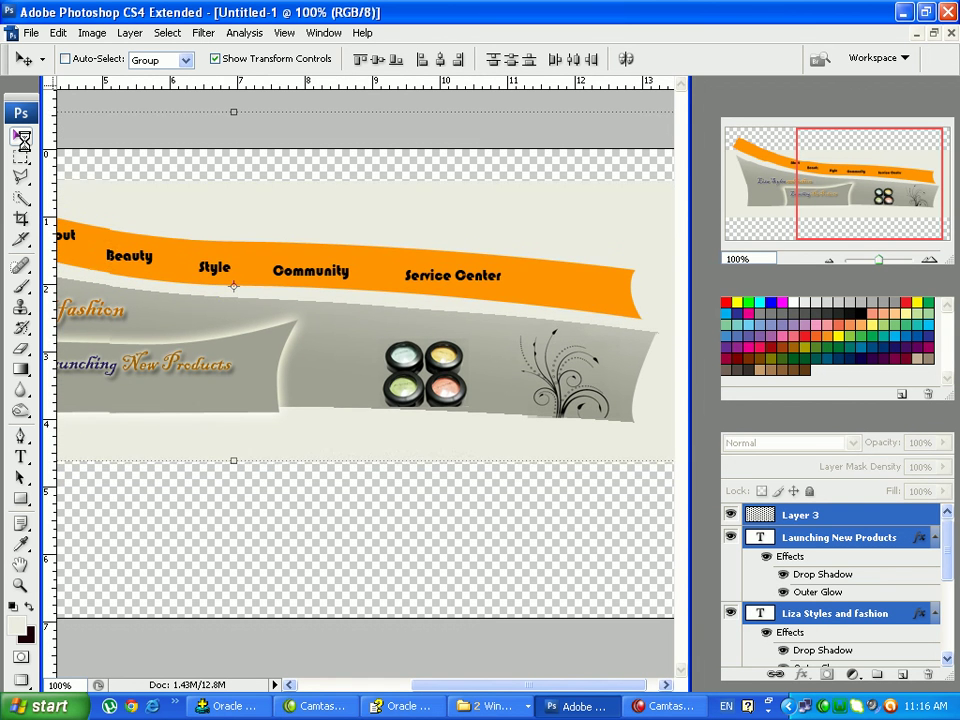
key(Up)
key(Up)
key(Up)
key(Up)
key(Up)
key(Up)
key(Up)
key(Up)
key(Up)
key(Up)
key(Up)
key(Up)
key(Up)
key(Up)
key(Up)
key(Up)
key(Up)
key(Up)
key(Up)
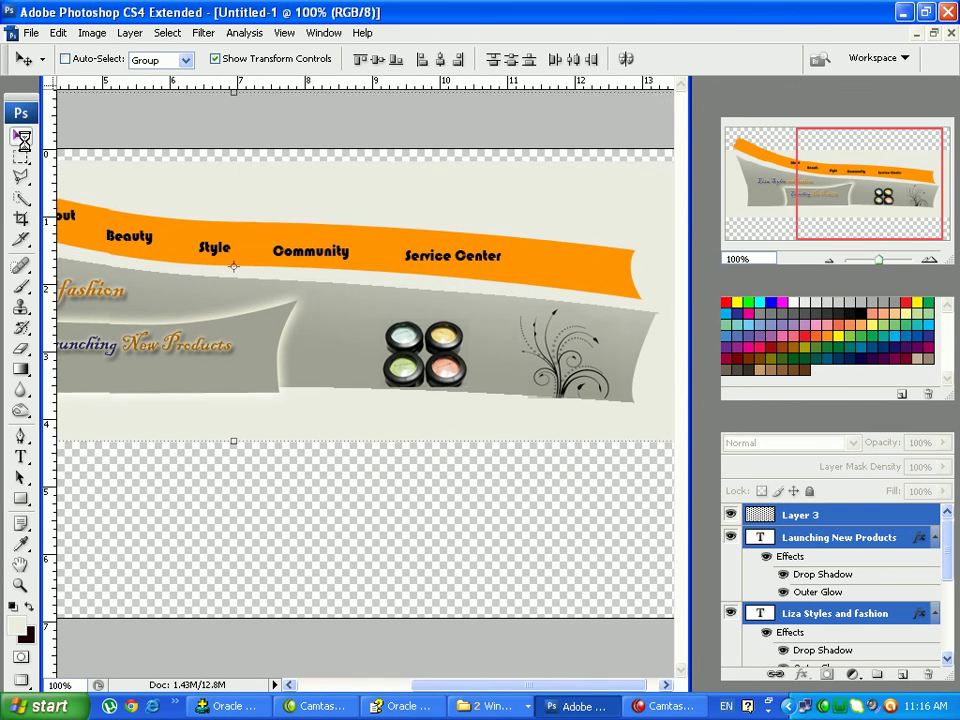
key(Up)
key(Up)
key(Up)
key(Up)
key(Up)
key(Up)
key(Up)
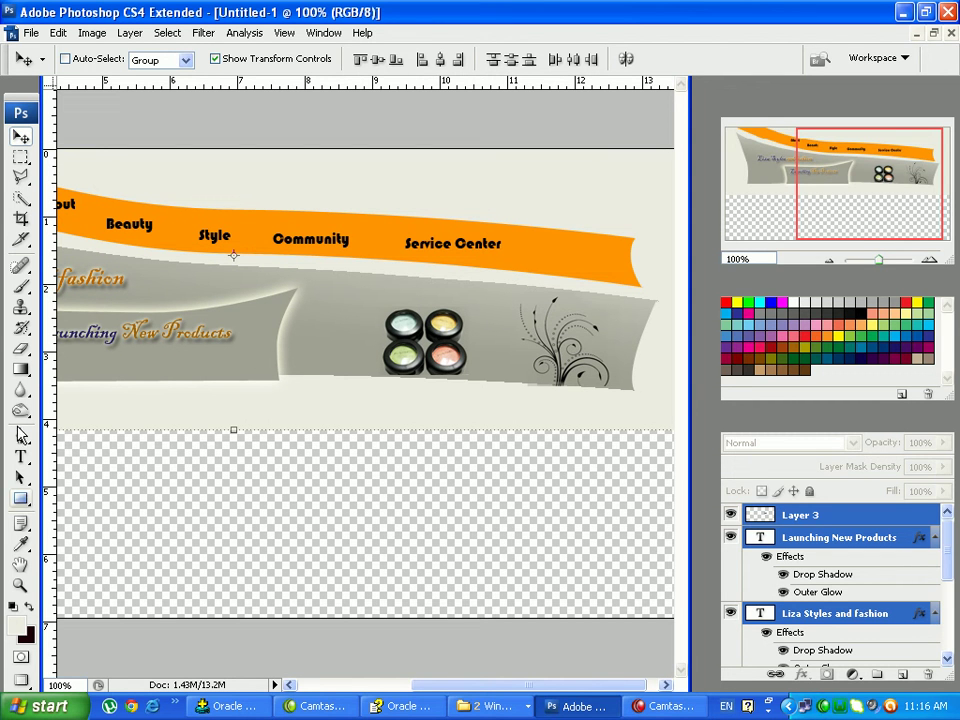
Fill the transparent area below the header on Layer 1 with the foreground color ecece2, using the Paint Bucket
click(21, 369)
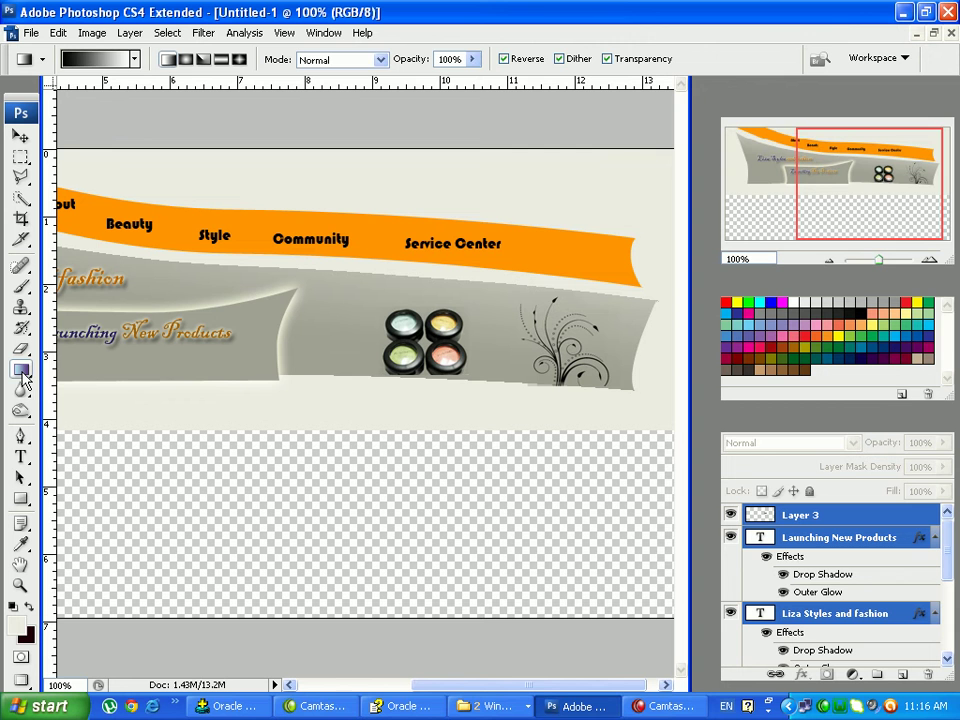
drag(24, 378, 76, 388)
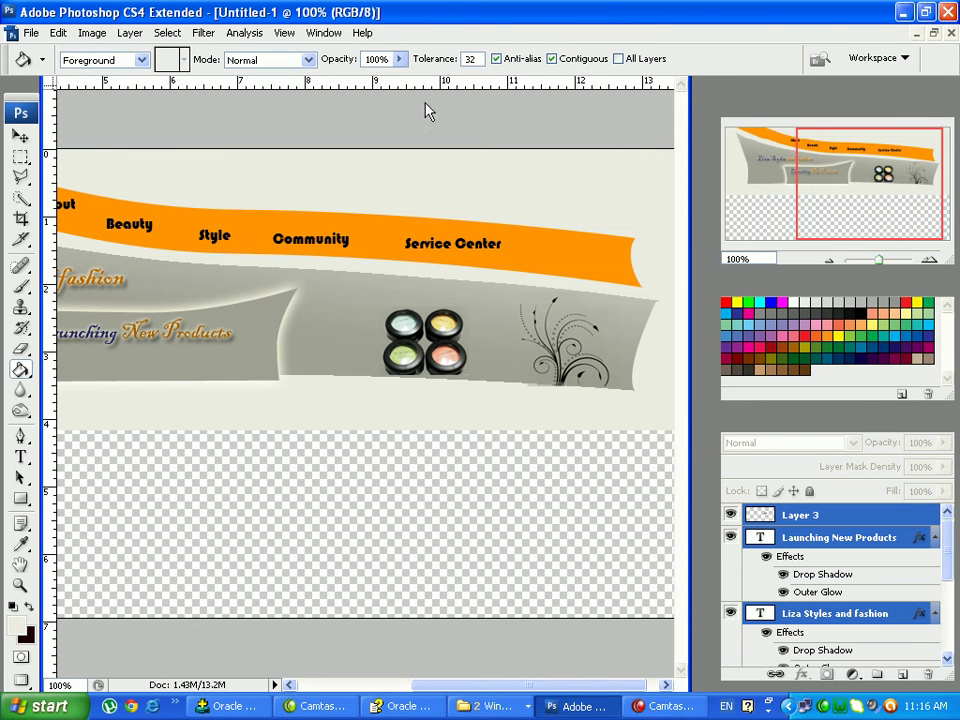
click(15, 624)
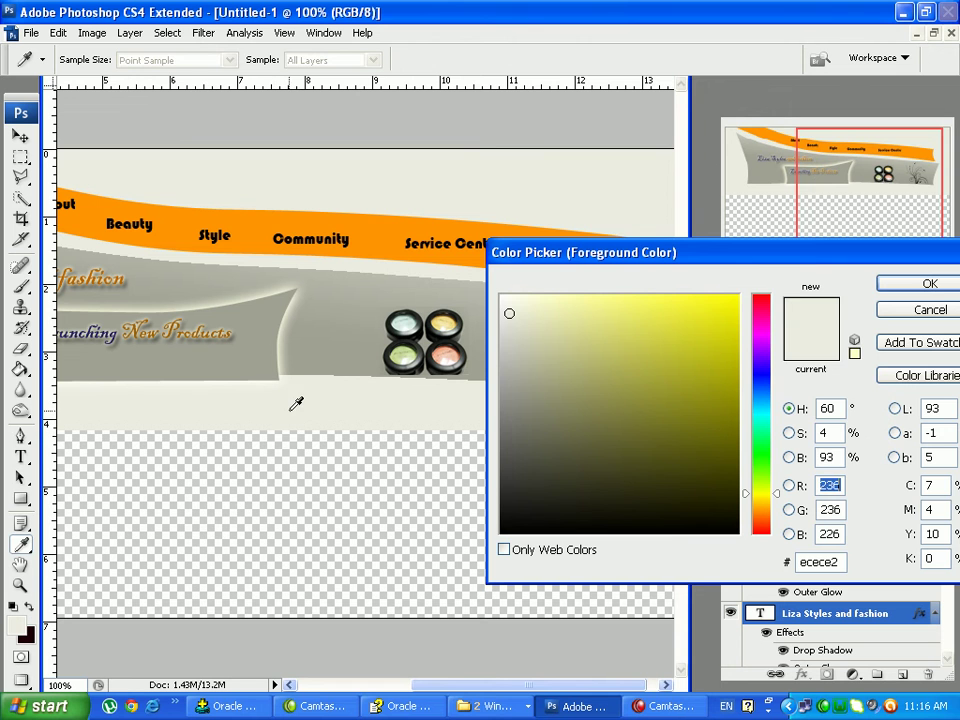
click(930, 284)
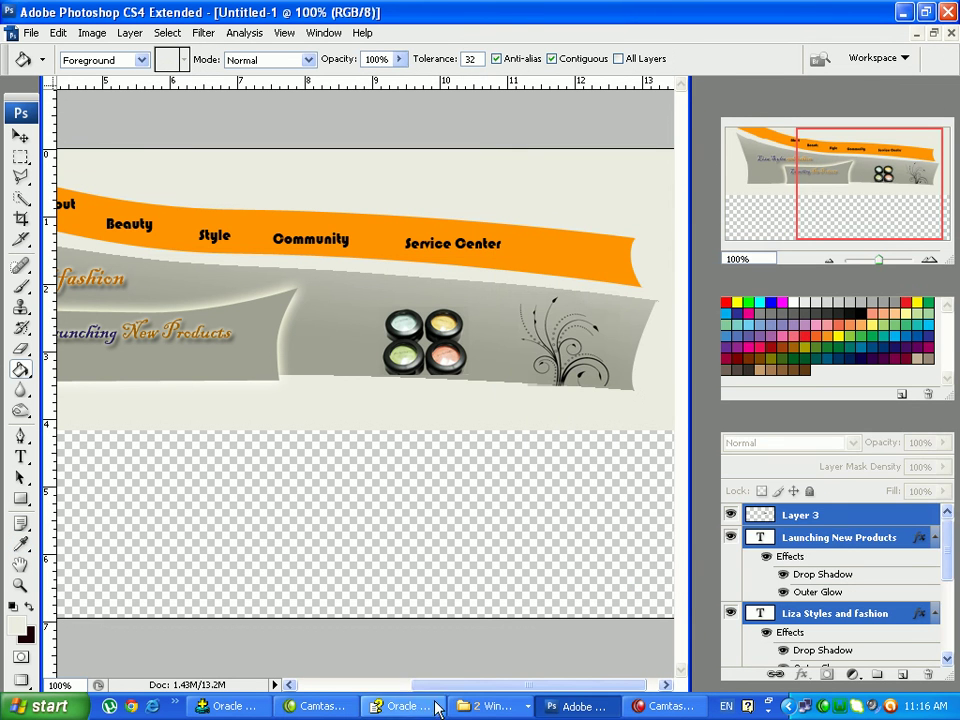
scroll(946, 560, down, 5)
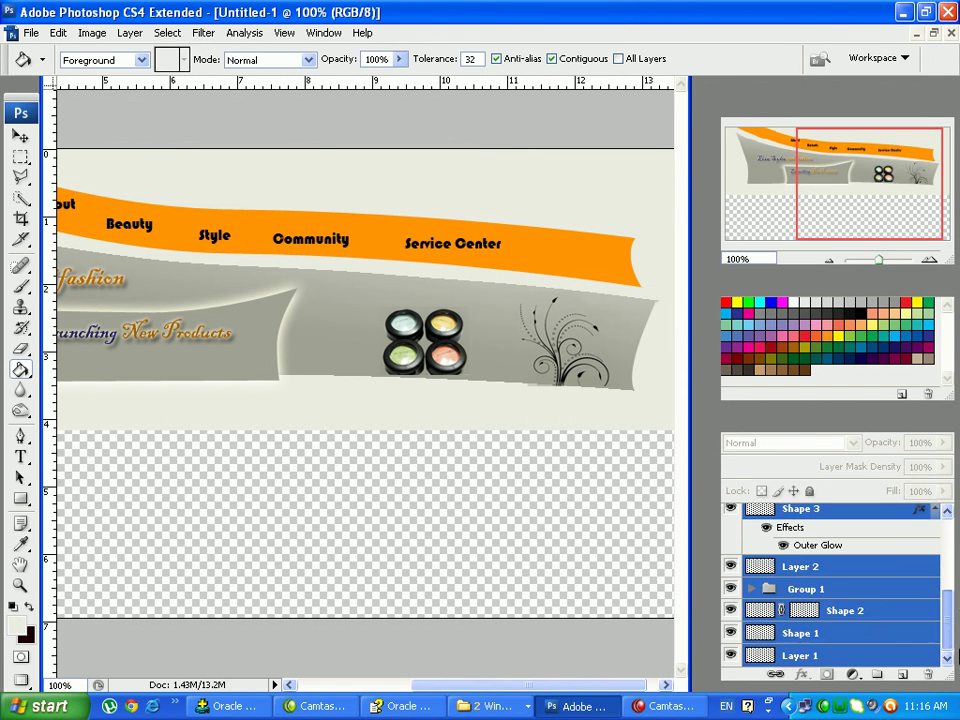
click(768, 652)
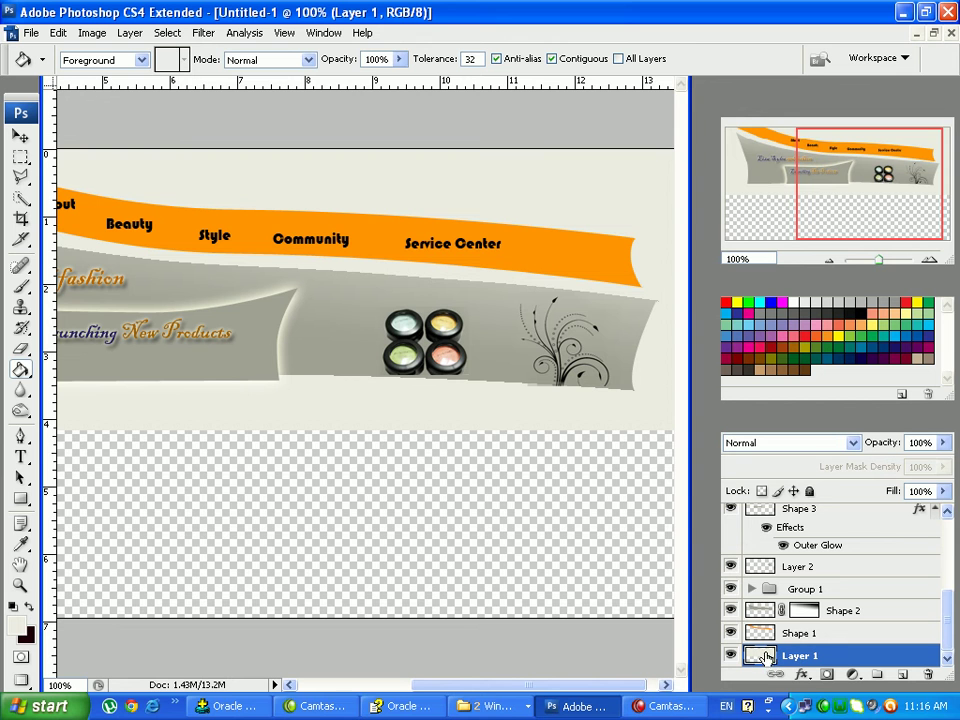
click(308, 508)
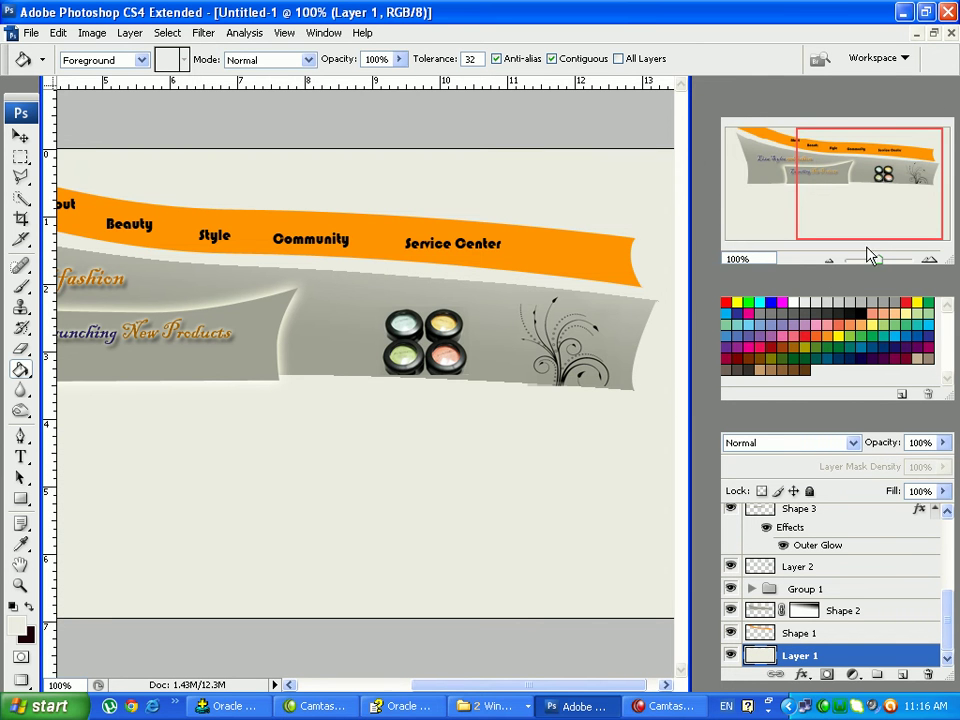
Crop narrow strips off both sides of the canvas, keeping the full height
click(874, 261)
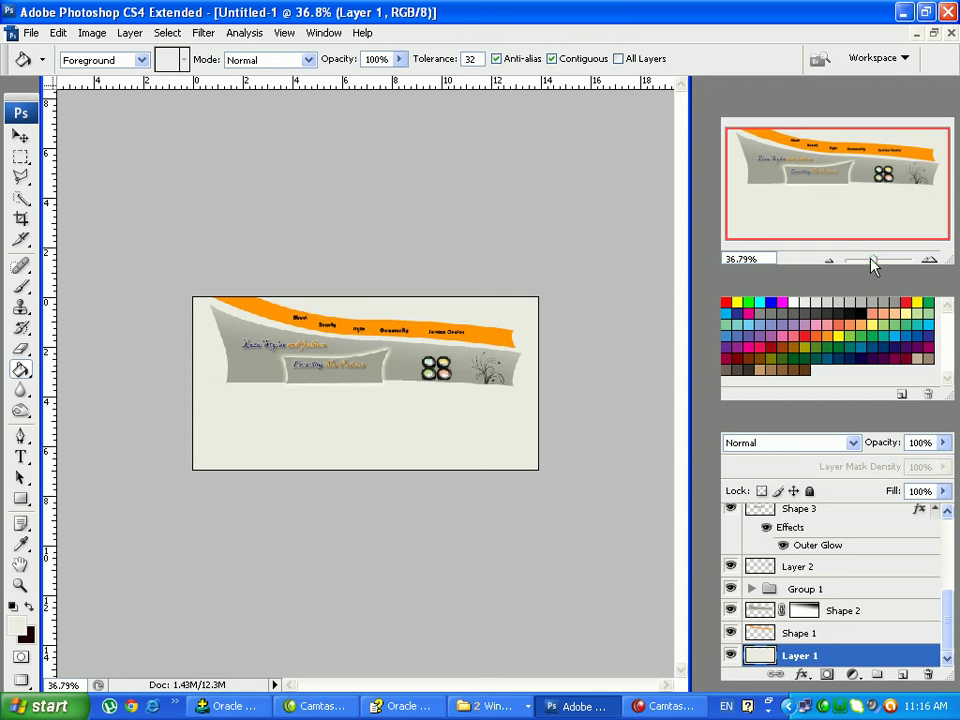
click(21, 219)
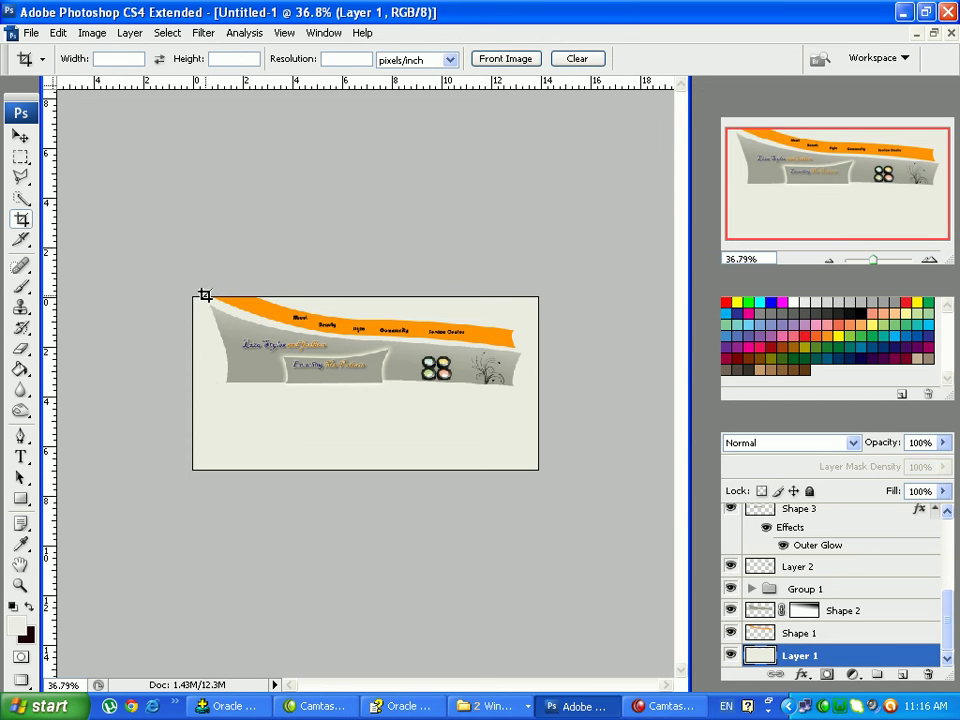
drag(204, 297, 529, 468)
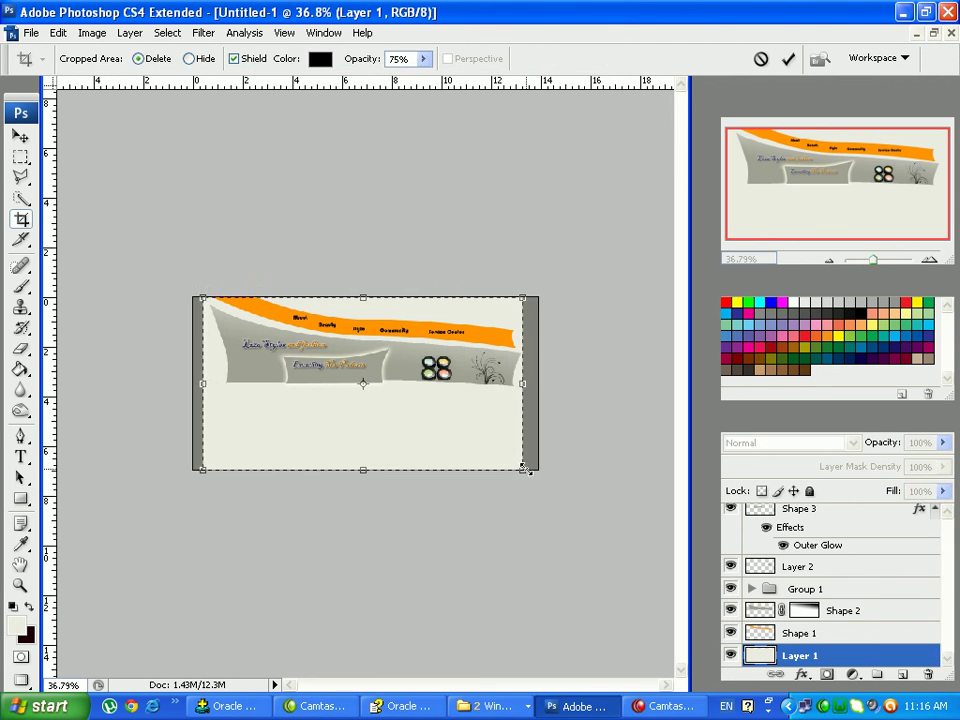
click(786, 62)
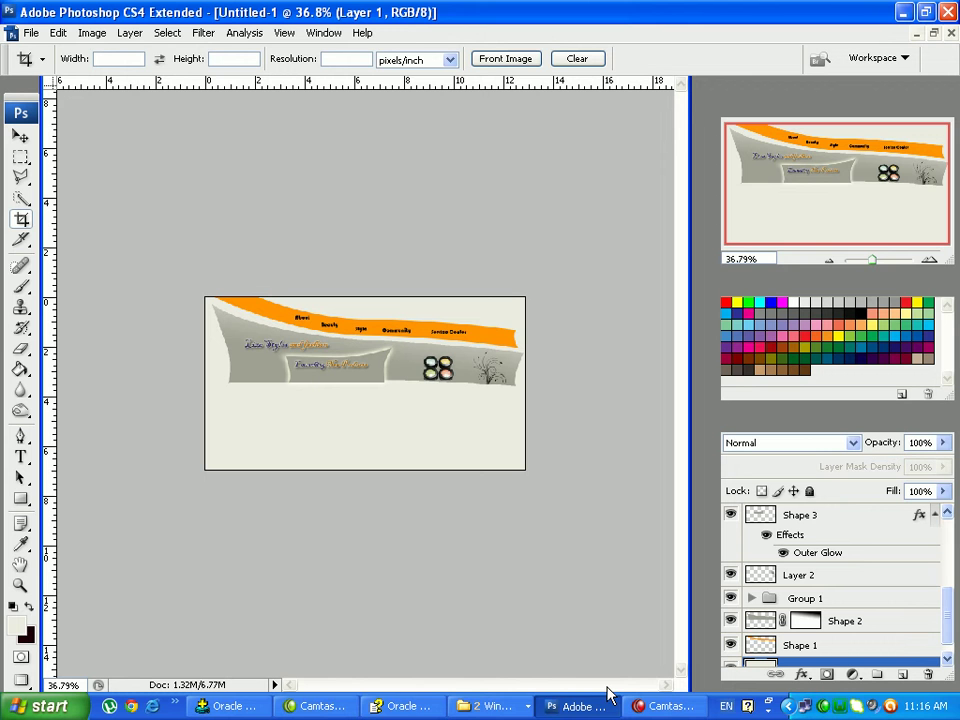
Check the reference layout 184 in Windows Picture and Fax Viewer again and return to Photoshop
click(487, 706)
click(572, 706)
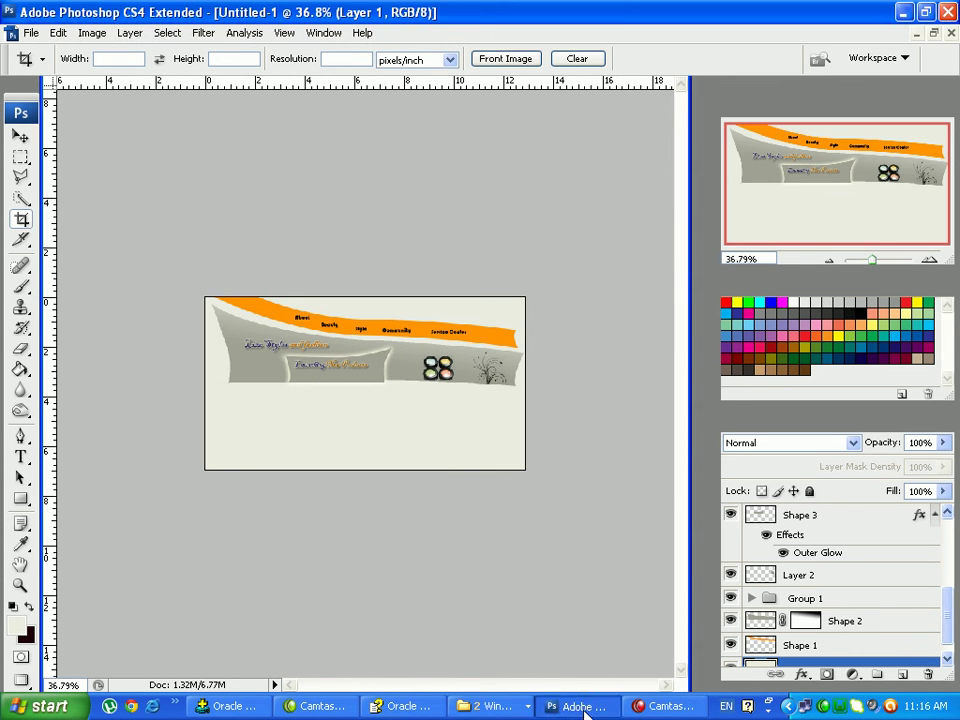
click(580, 706)
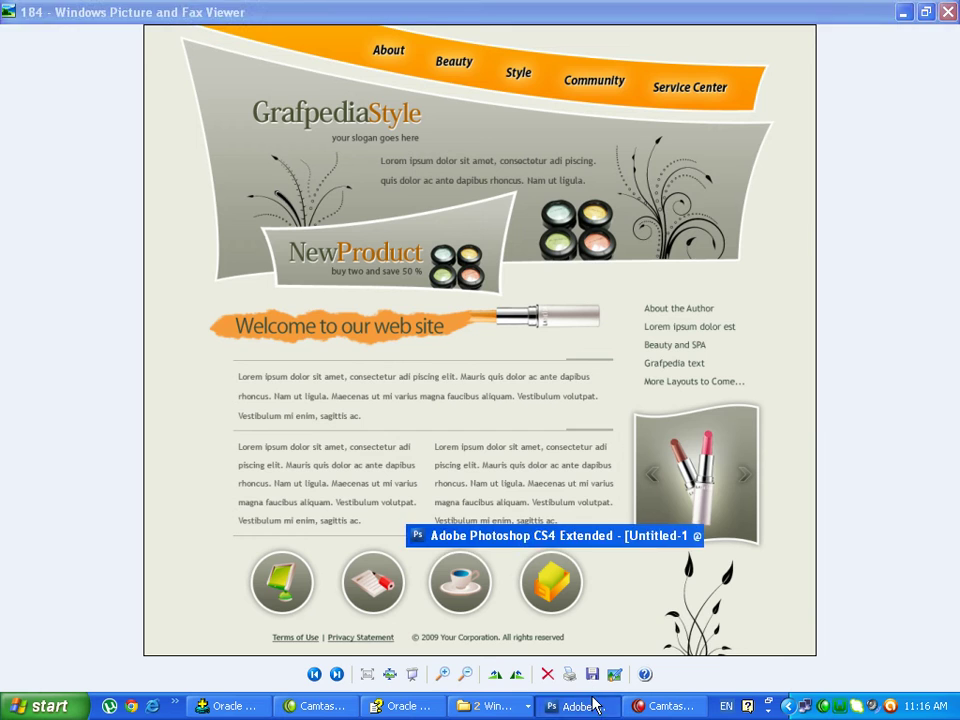
click(590, 706)
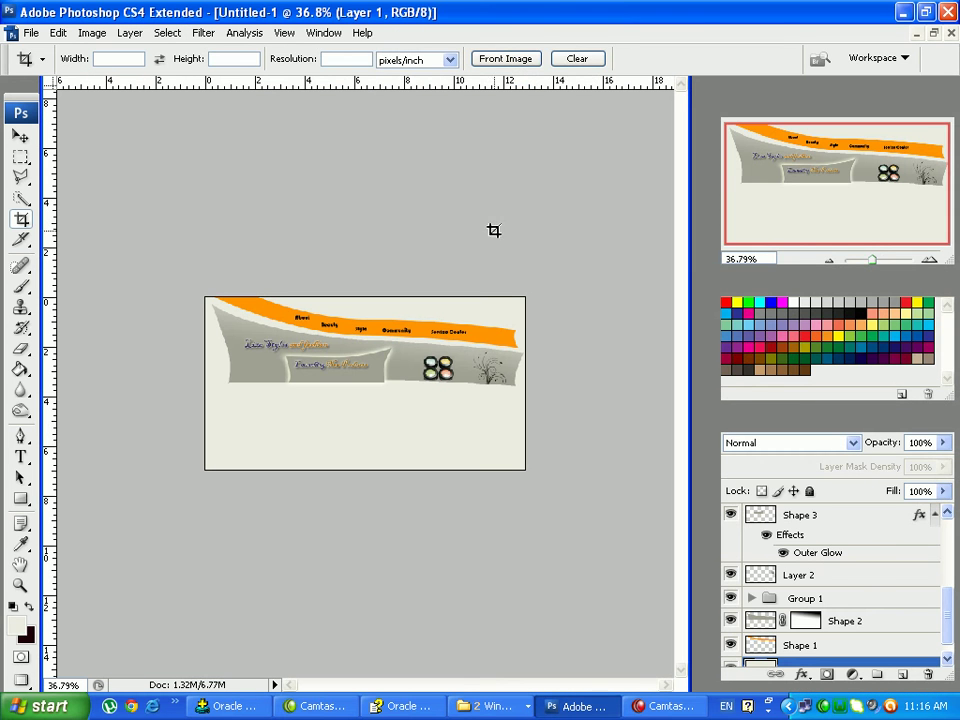
Switch to the 184.jpg document and clear the selection around the makeup compacts
click(324, 33)
click(332, 468)
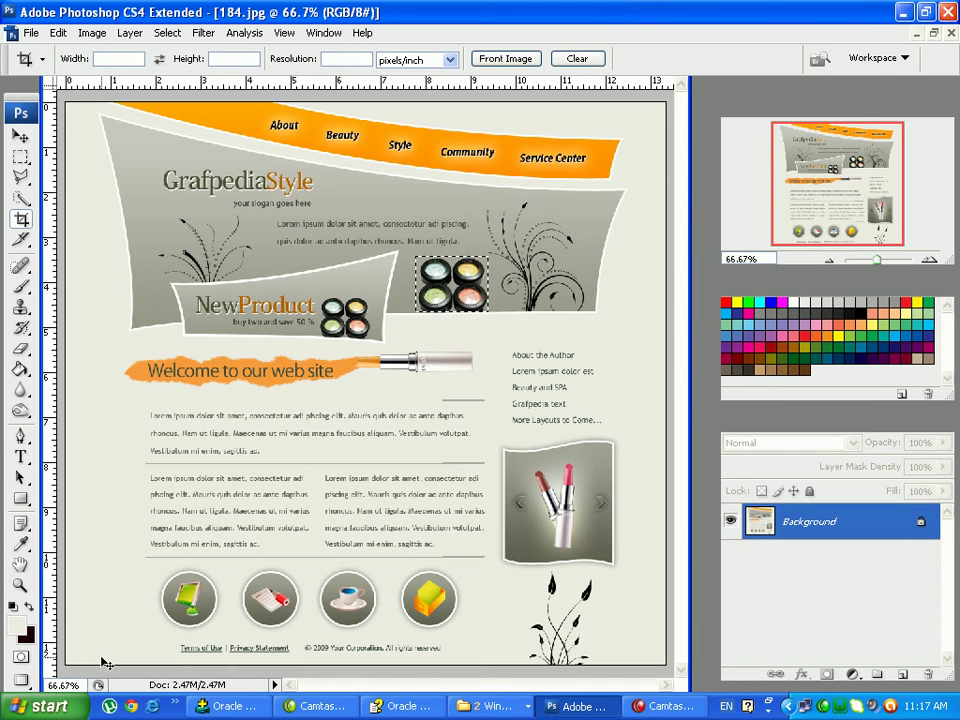
key(ctrl+d)
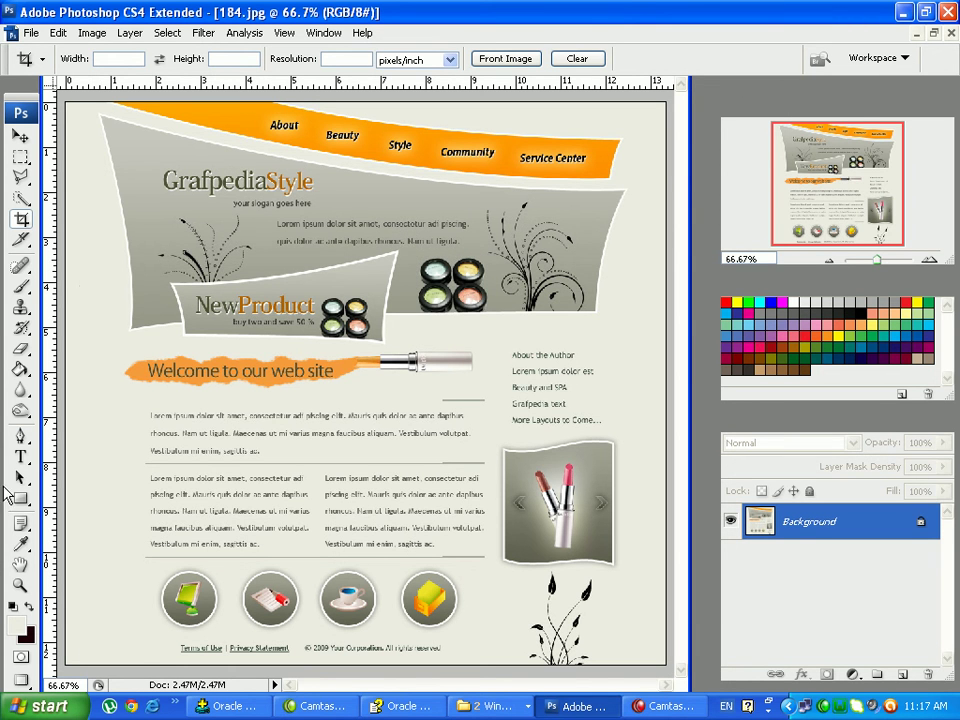
Draw a rectangular marquee around the silver lipstick tube beside the "Welcome to our web site" heading in 184.jpg
click(20, 157)
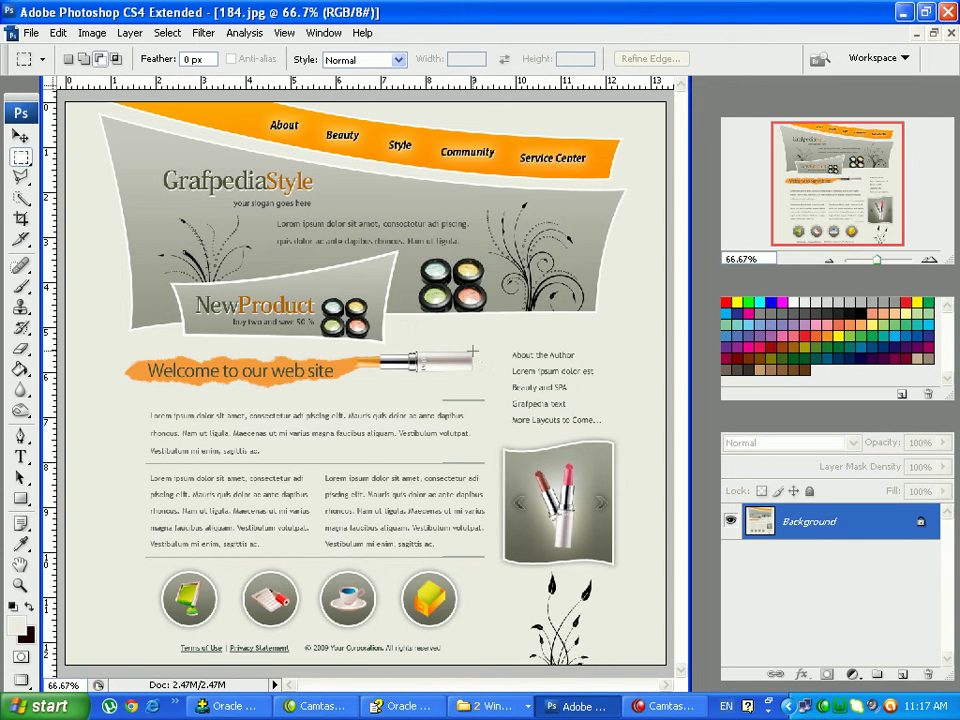
drag(458, 380, 380, 385)
drag(379, 384, 379, 384)
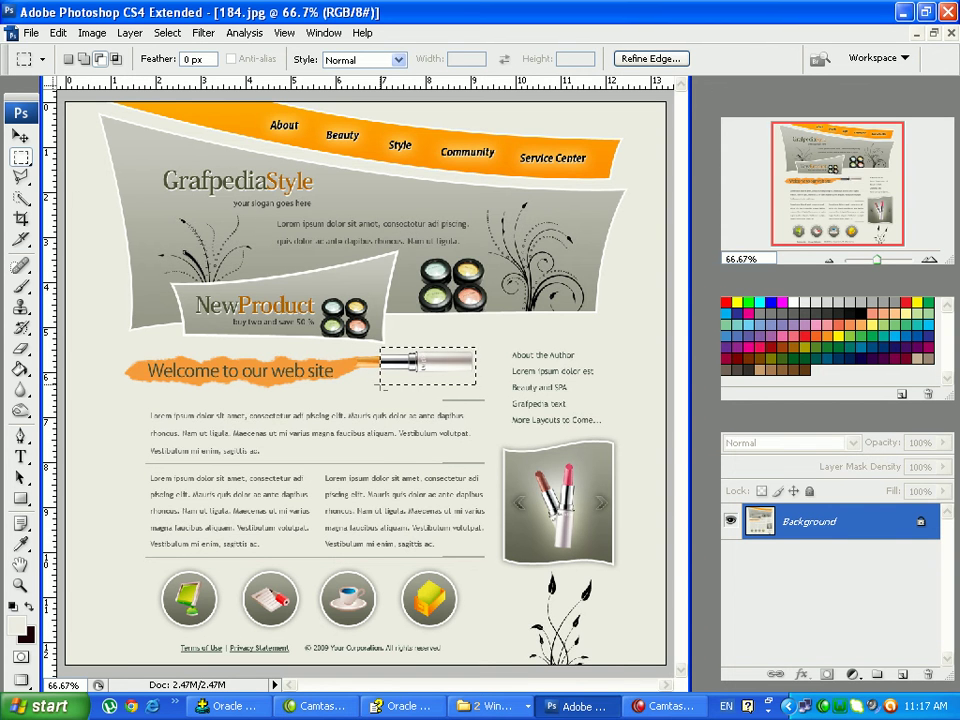
click(20, 135)
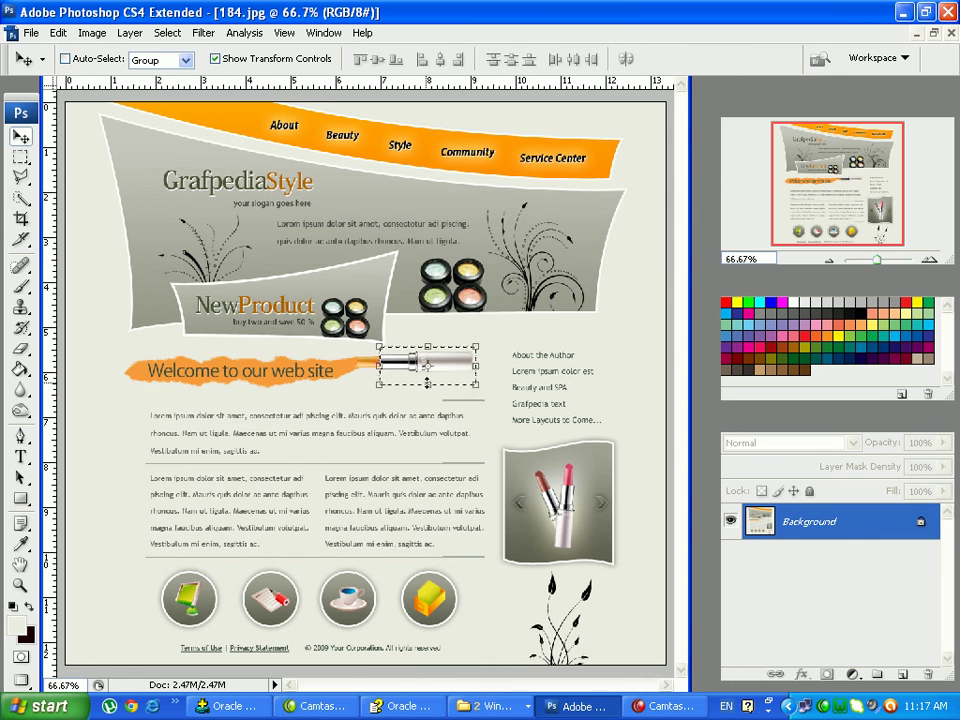
key(ctrl+t)
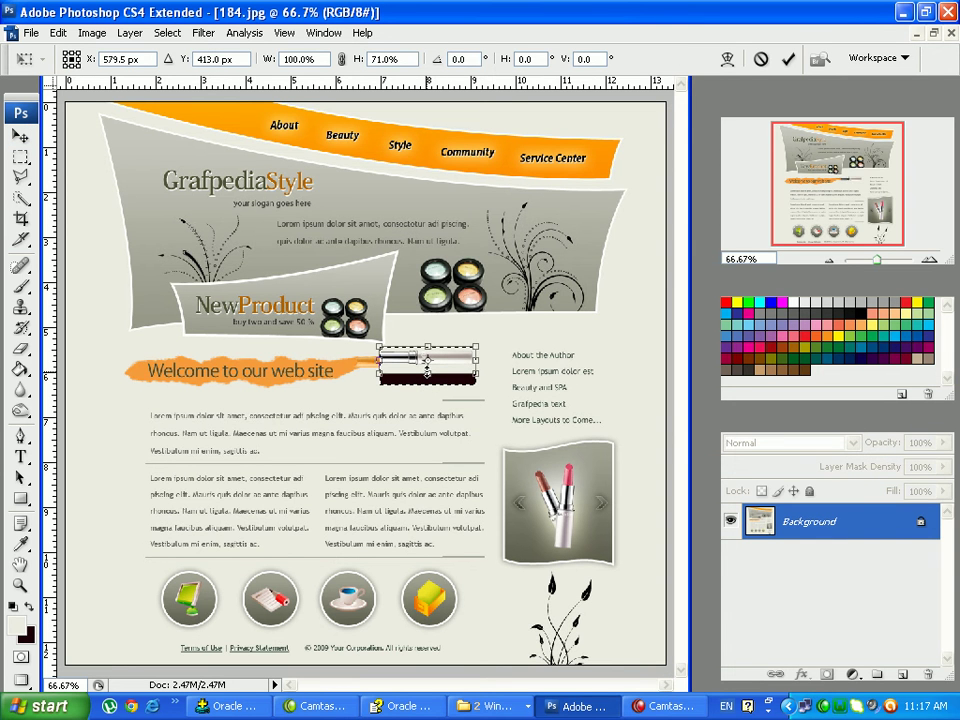
drag(428, 371, 430, 374)
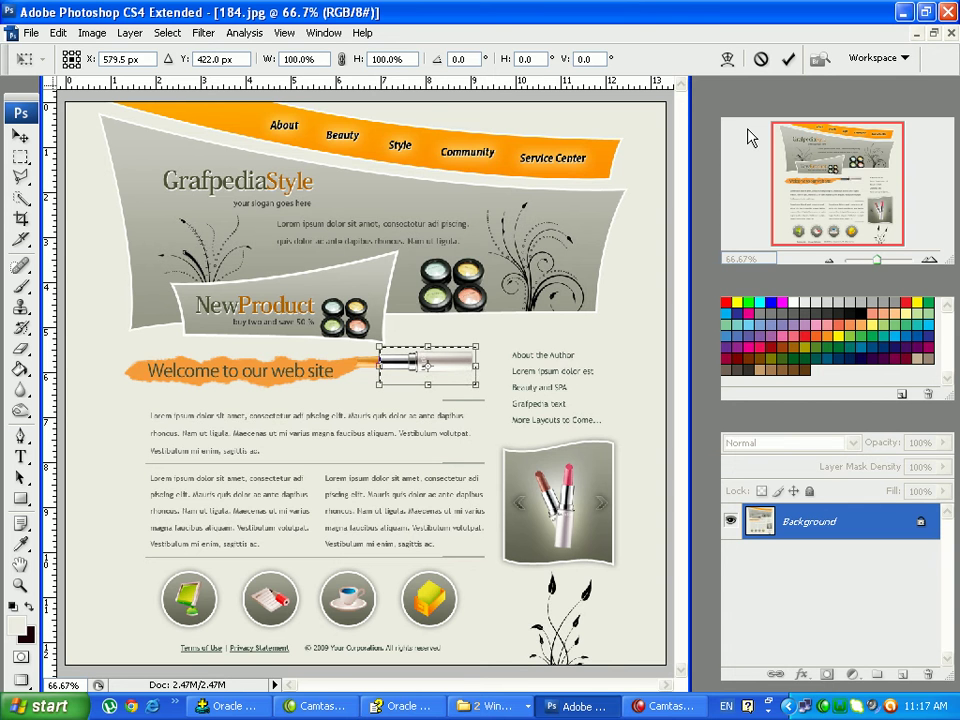
click(323, 33)
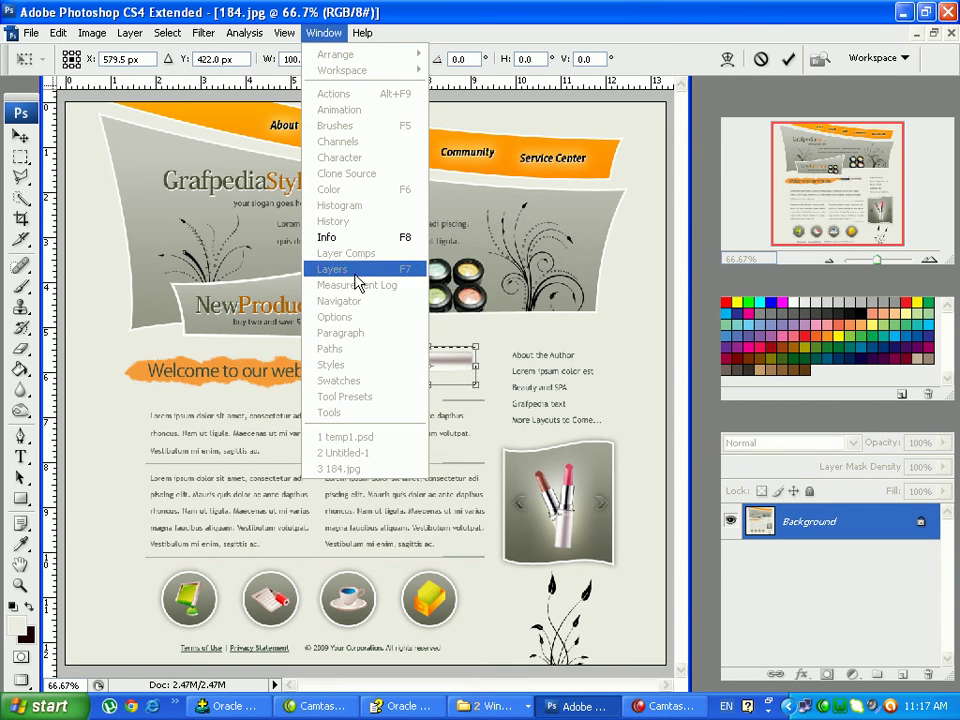
click(763, 62)
Switch to the Untitled-1 document and make Layer 3 the active layer
click(336, 37)
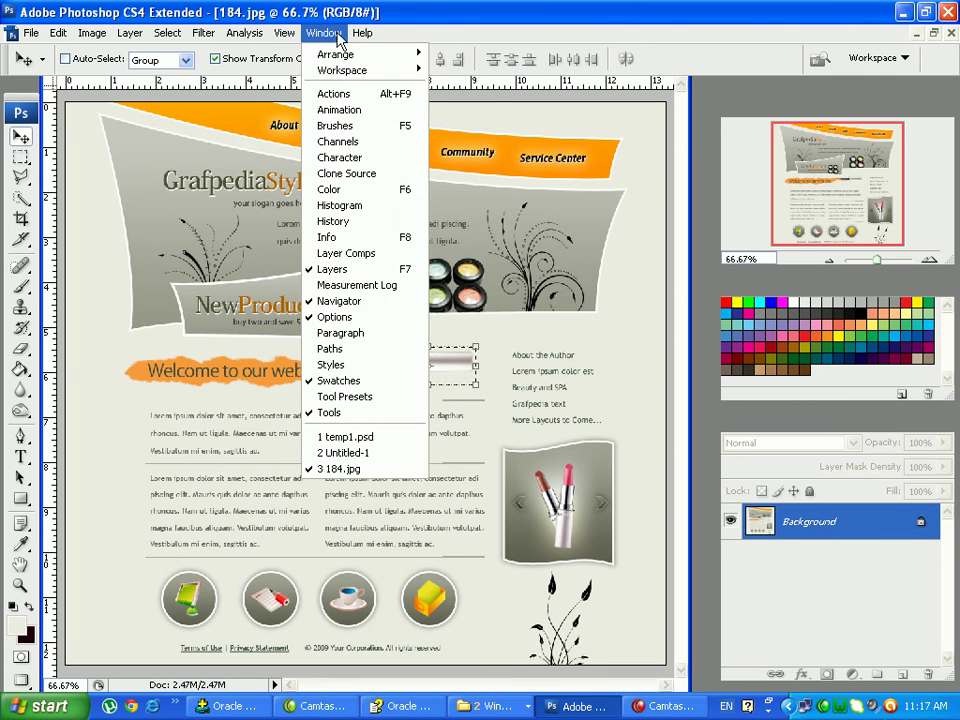
click(343, 452)
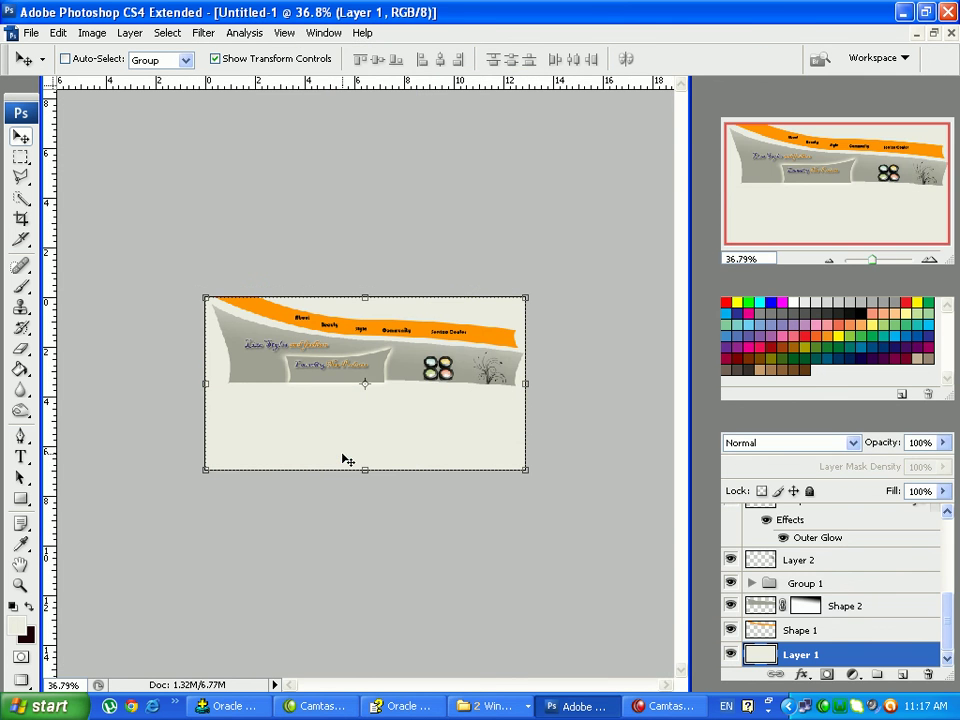
scroll(760, 560, up, 10)
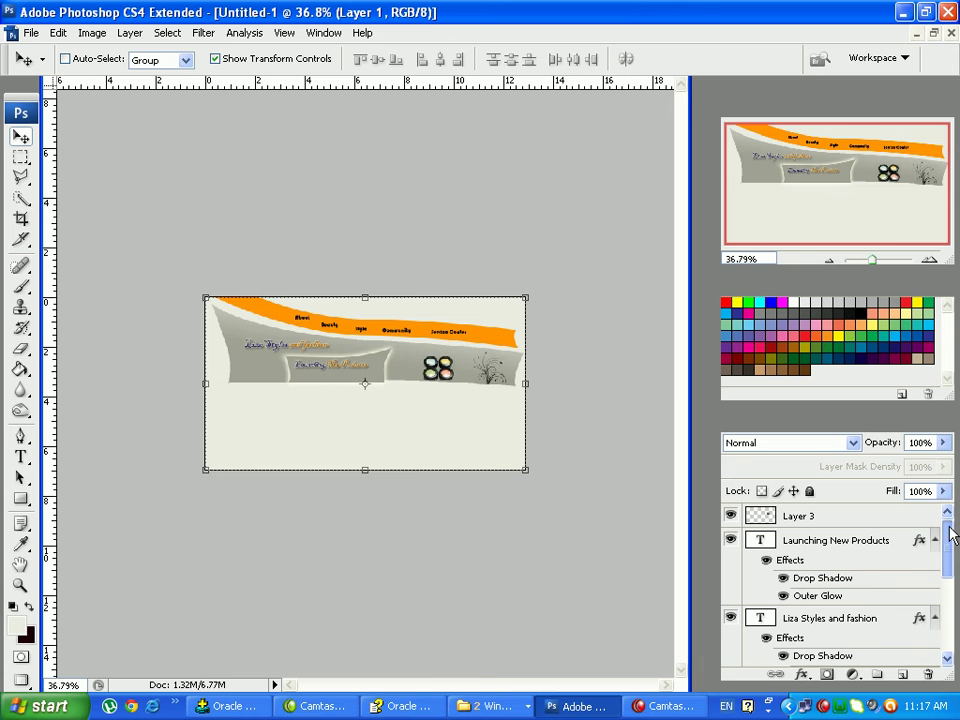
click(775, 517)
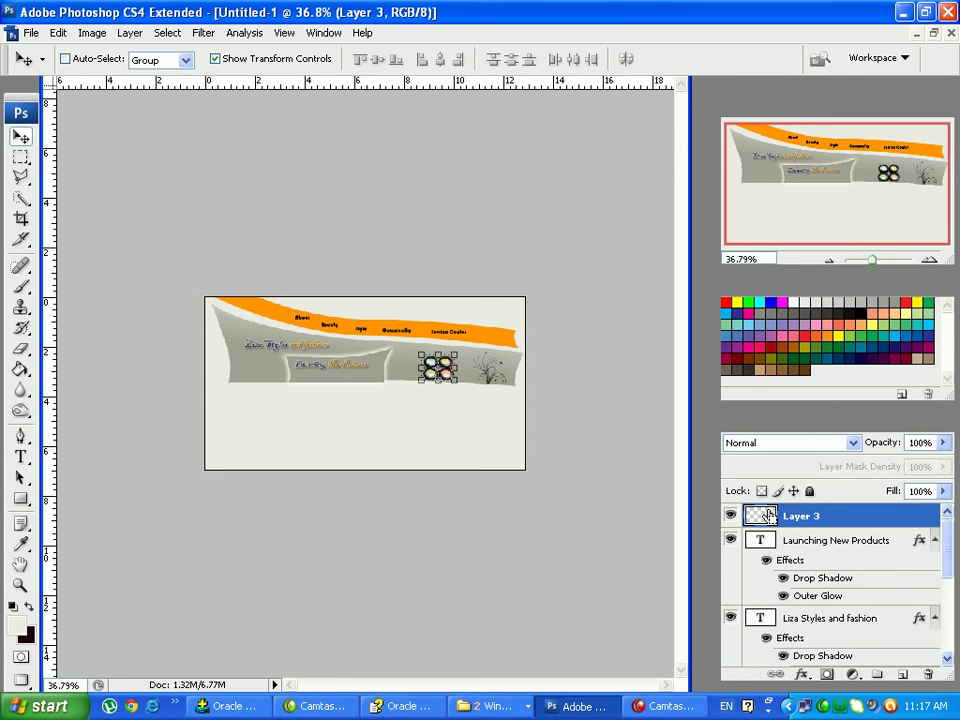
Try to paste the clipboard image above Layer 3 and undo the paste
key(ctrl+v)
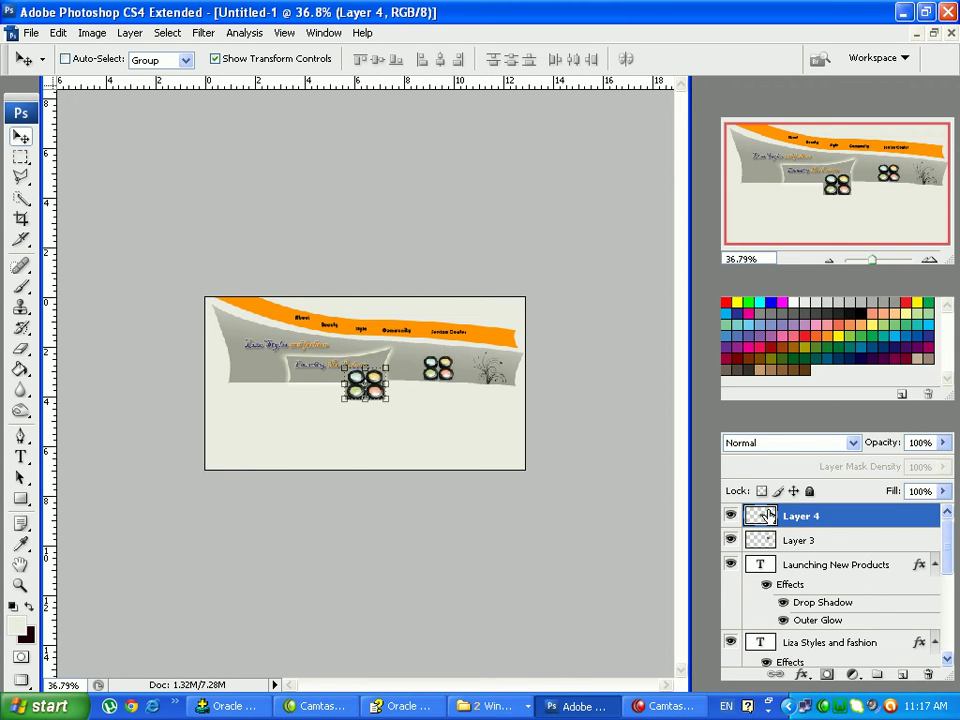
key(ctrl+z)
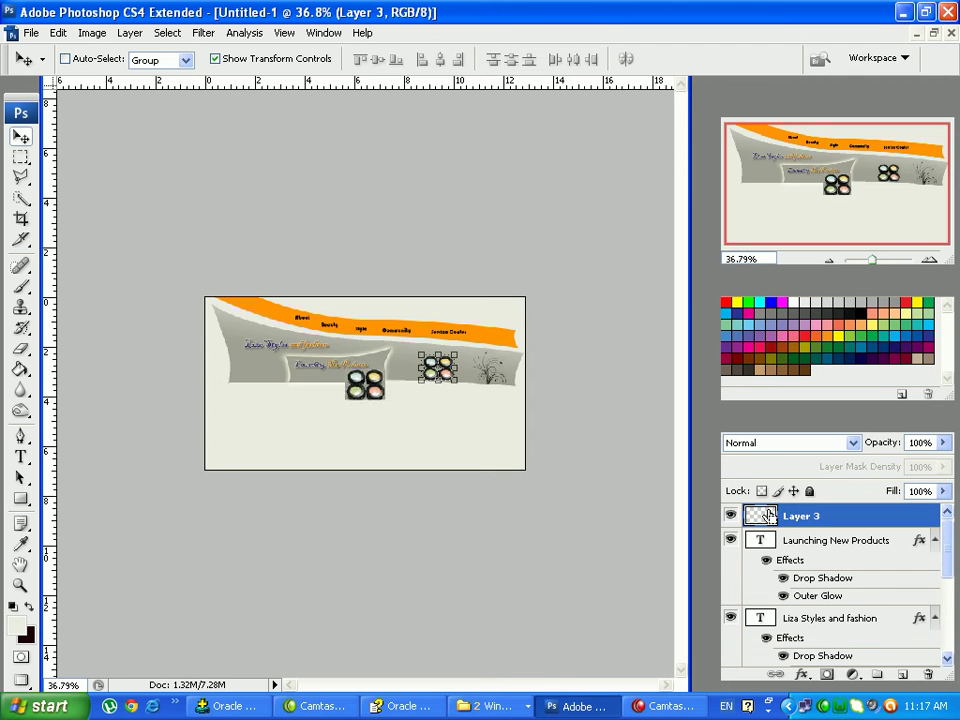
Return to 184.jpg and copy the selected lipstick tube
click(323, 33)
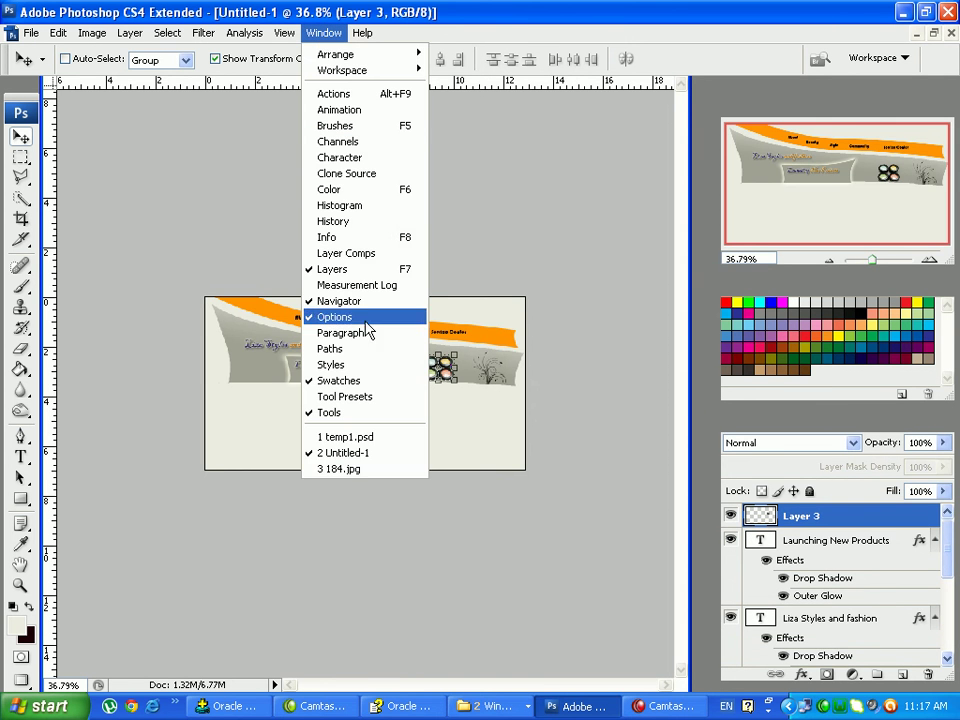
click(350, 470)
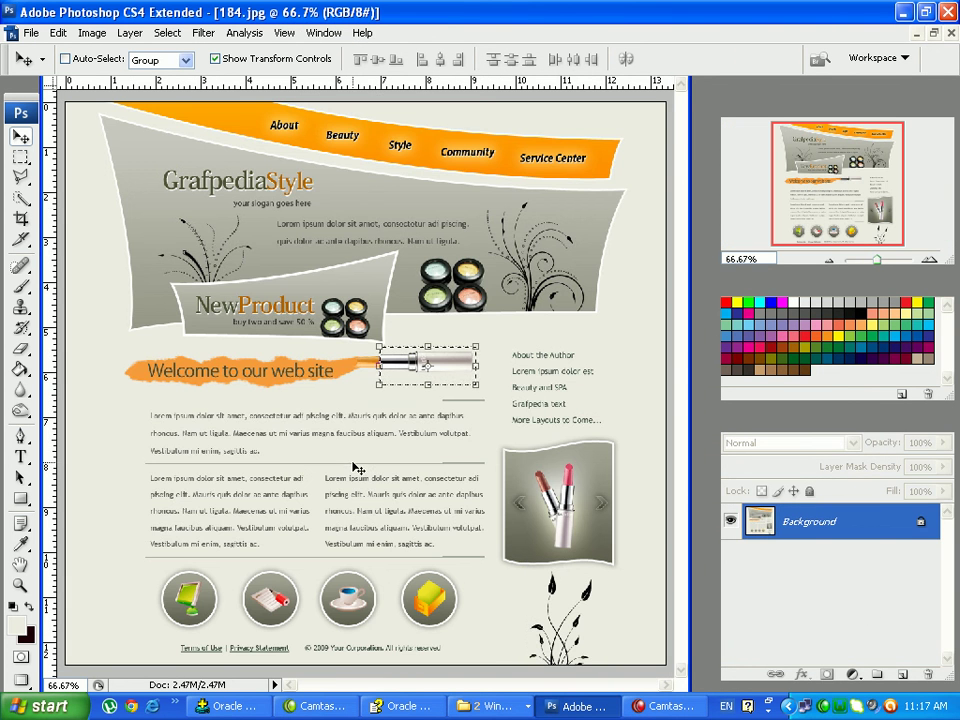
click(58, 33)
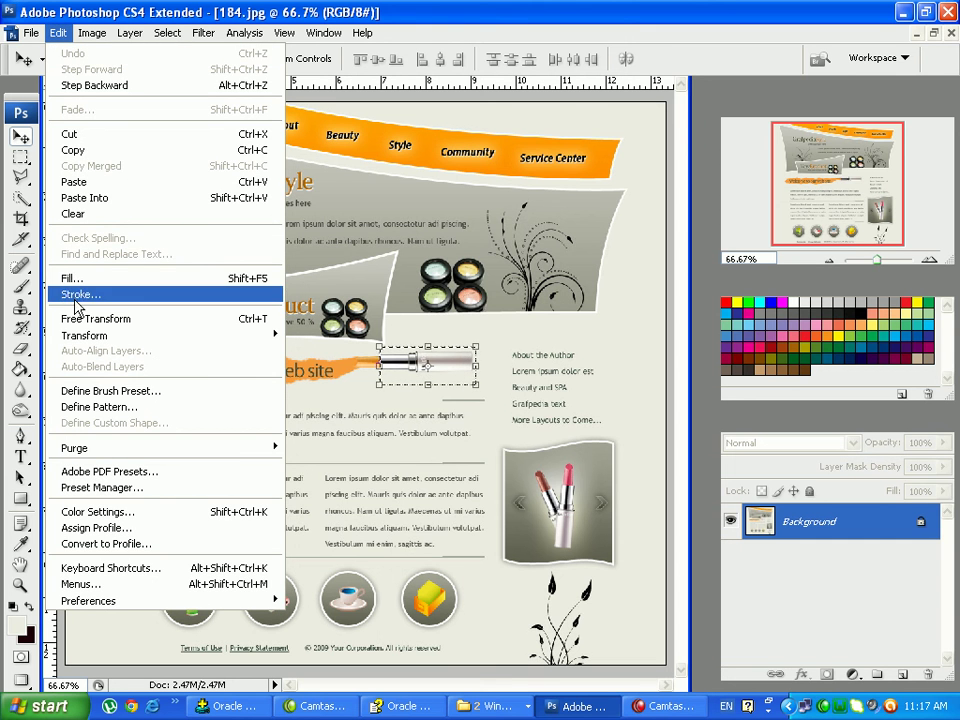
click(93, 152)
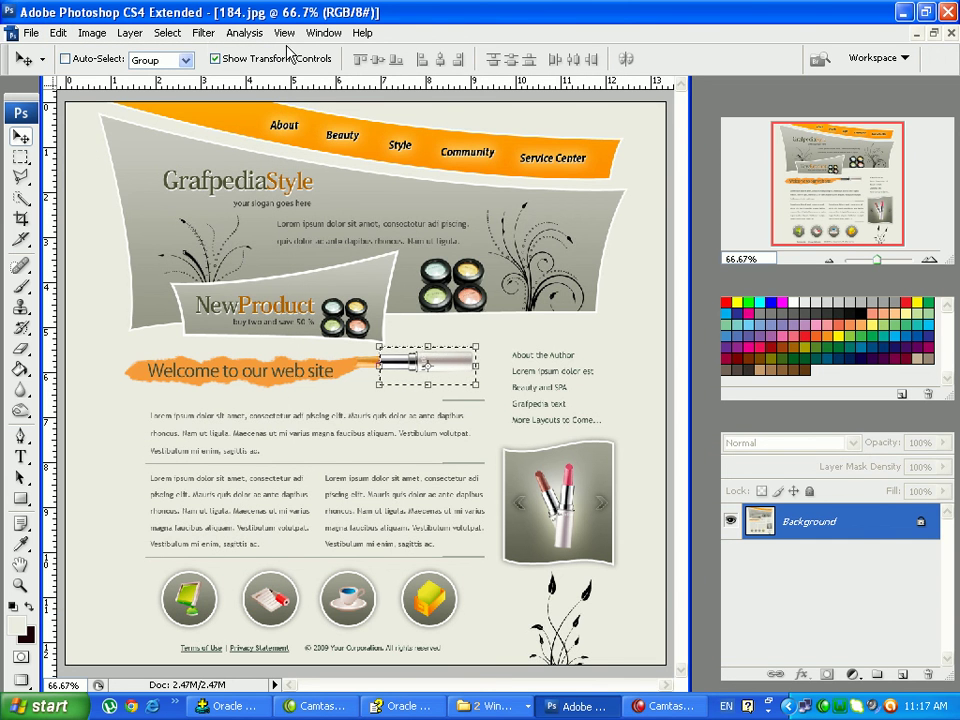
Paste the lipstick tube into Untitled-1 and move it into the empty area below the header, slightly right of the canvas centre
click(322, 33)
click(342, 453)
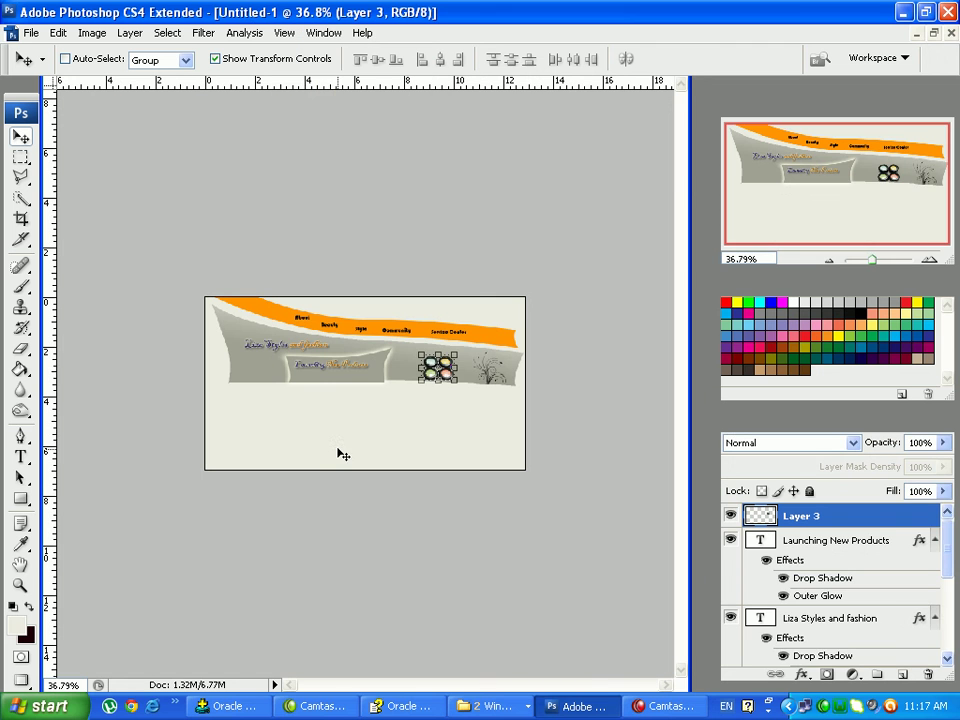
key(ctrl+v)
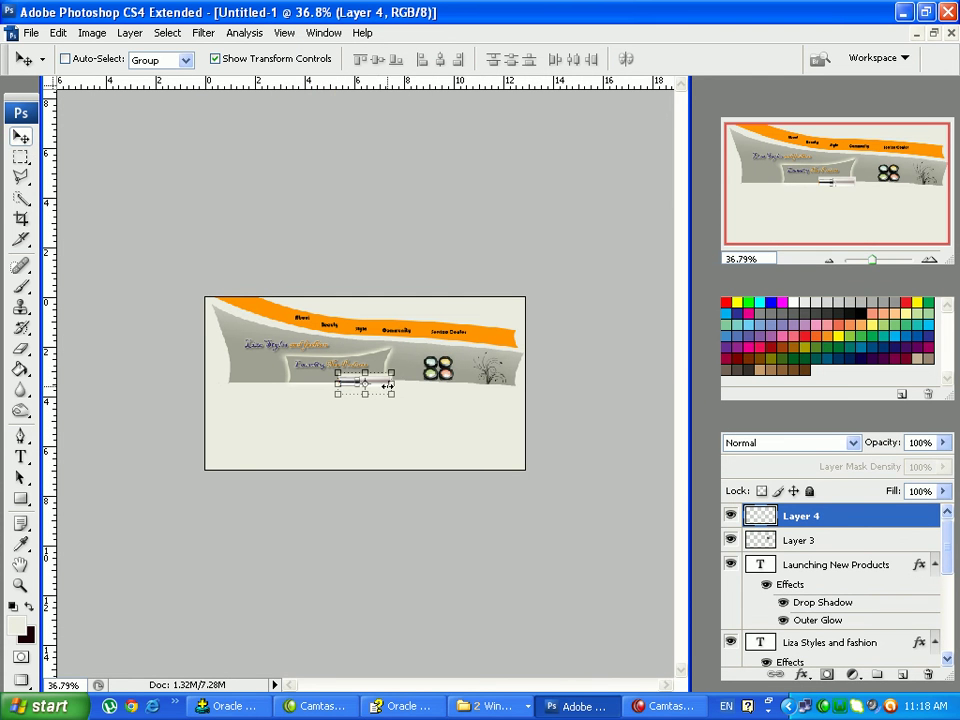
key(ctrl+t)
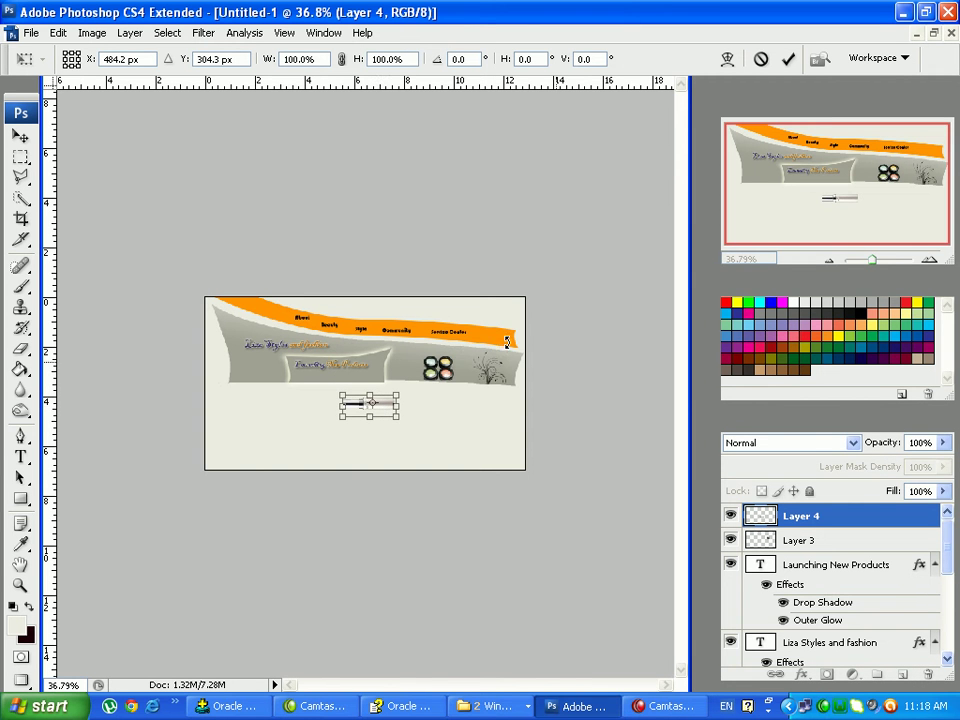
drag(378, 410, 397, 409)
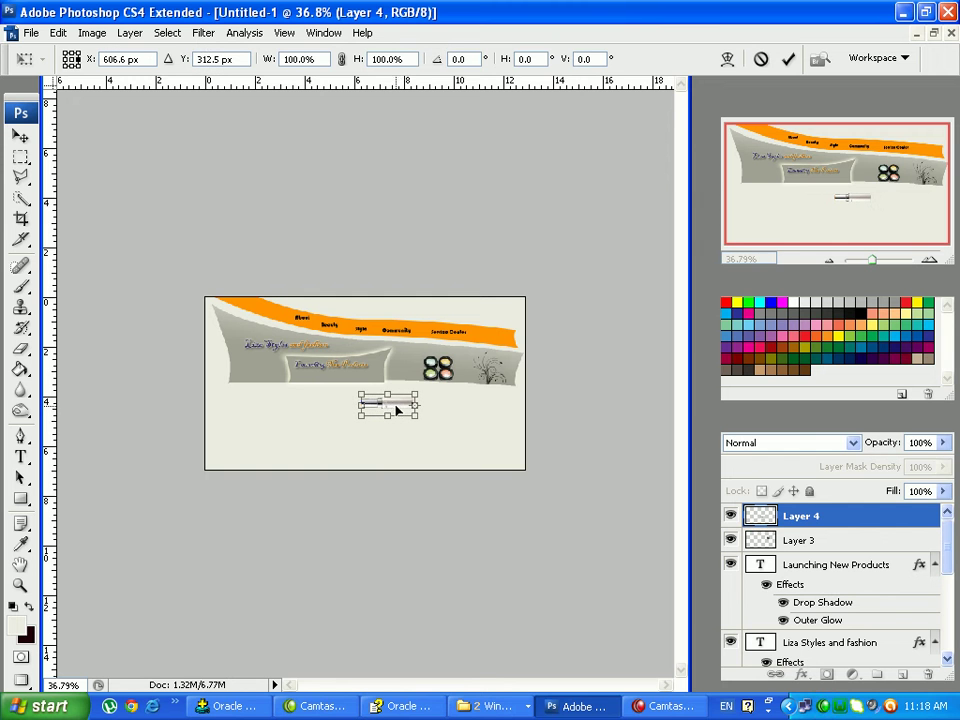
click(787, 60)
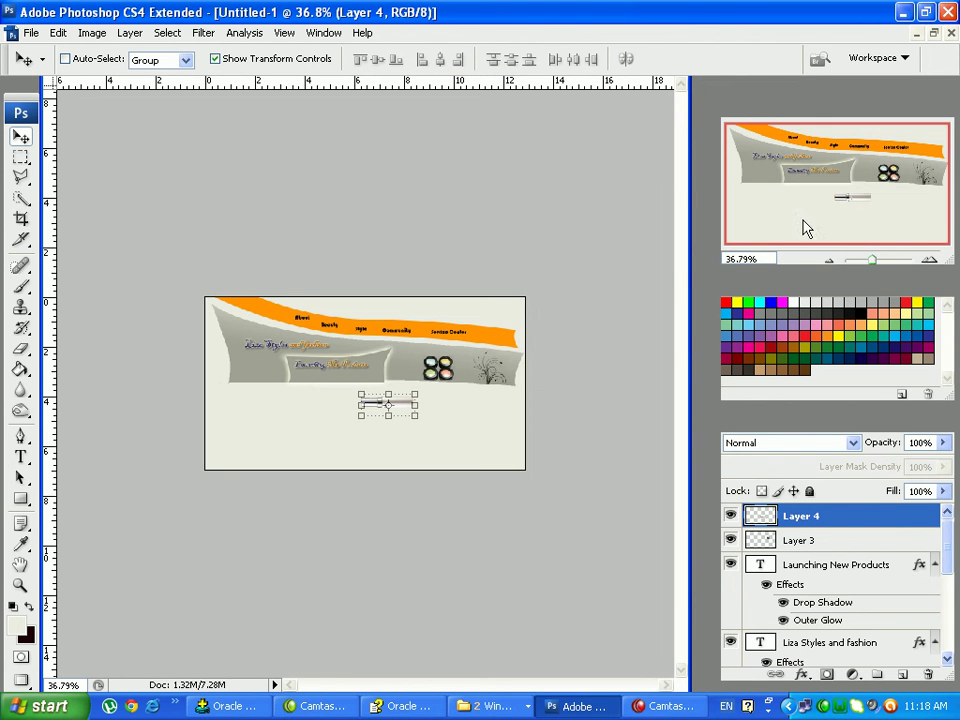
Draw a closed, jagged smear-shaped path with the Pen tool, running from the lipstick's open end to below the header's left edge and back
text(100)
key(Return)
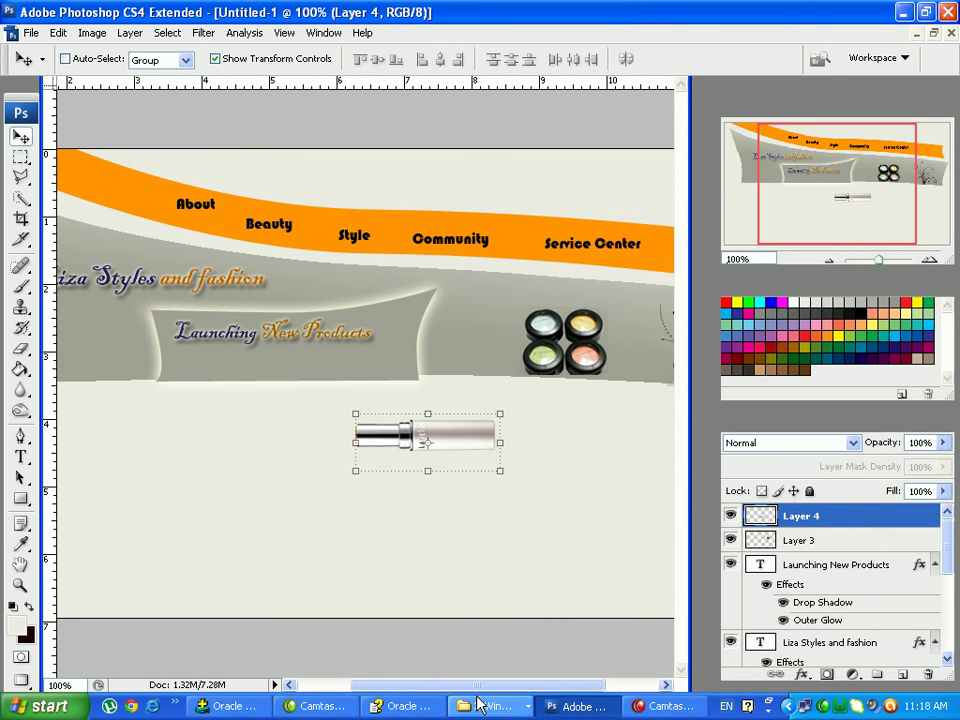
drag(446, 684, 393, 680)
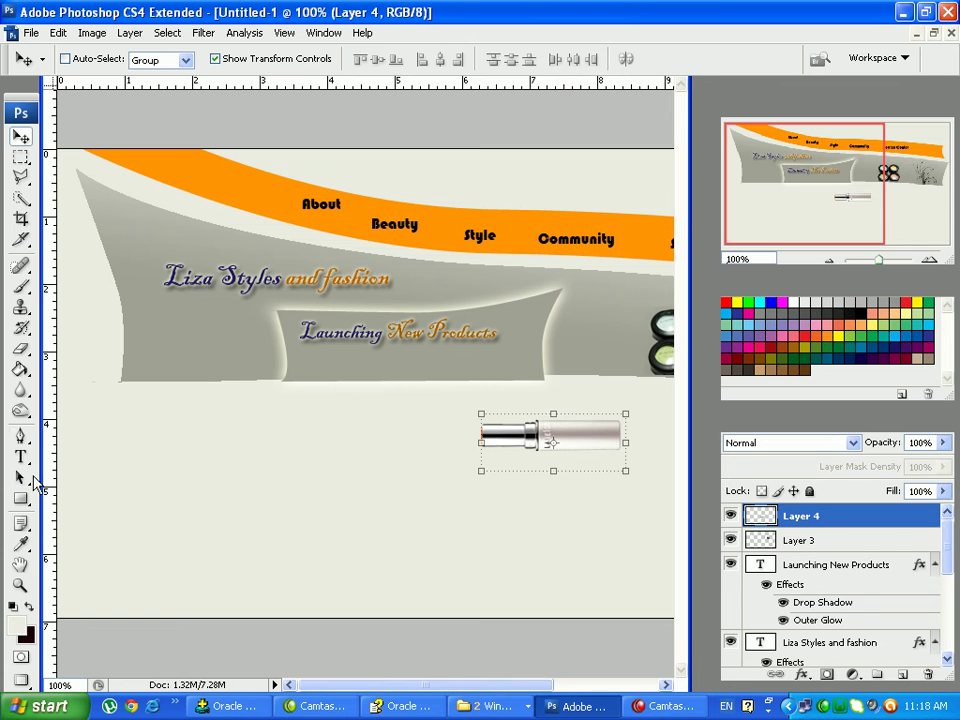
click(21, 437)
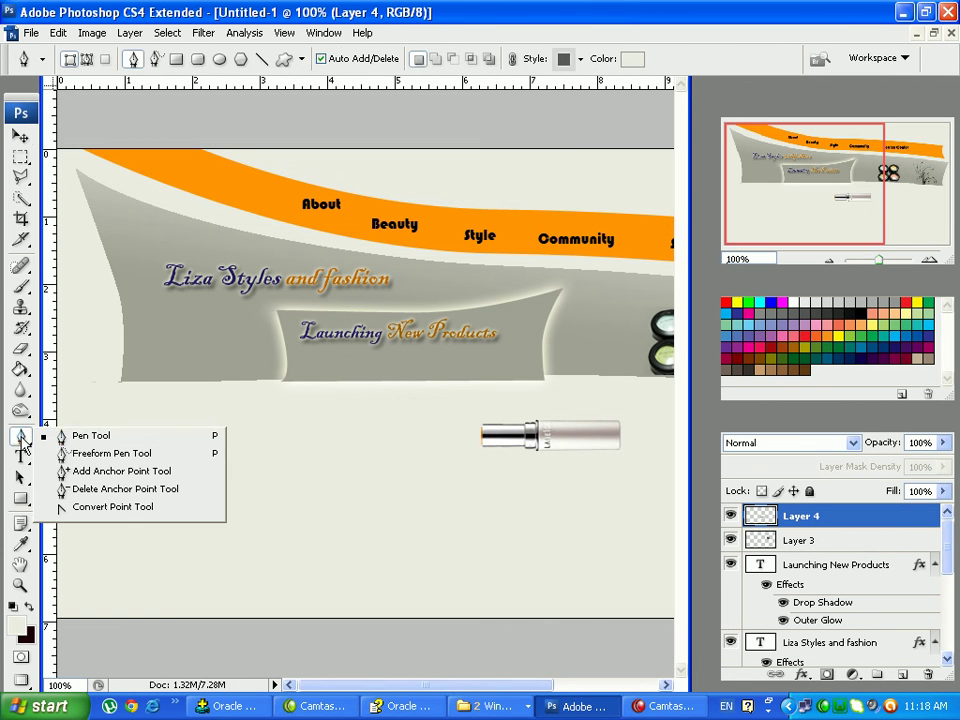
click(97, 439)
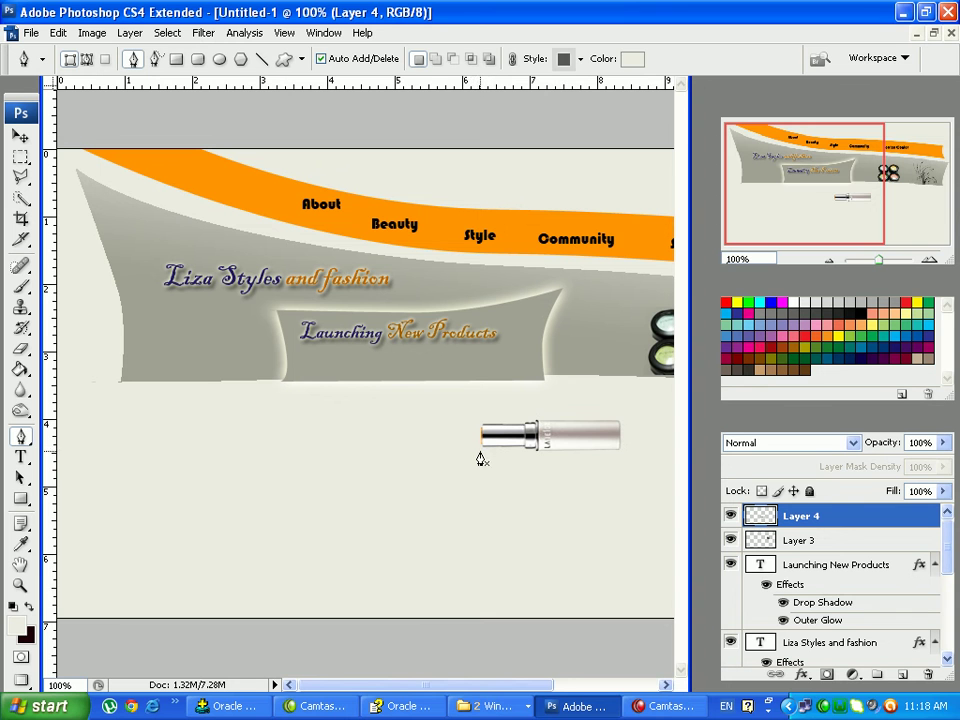
drag(480, 447, 287, 451)
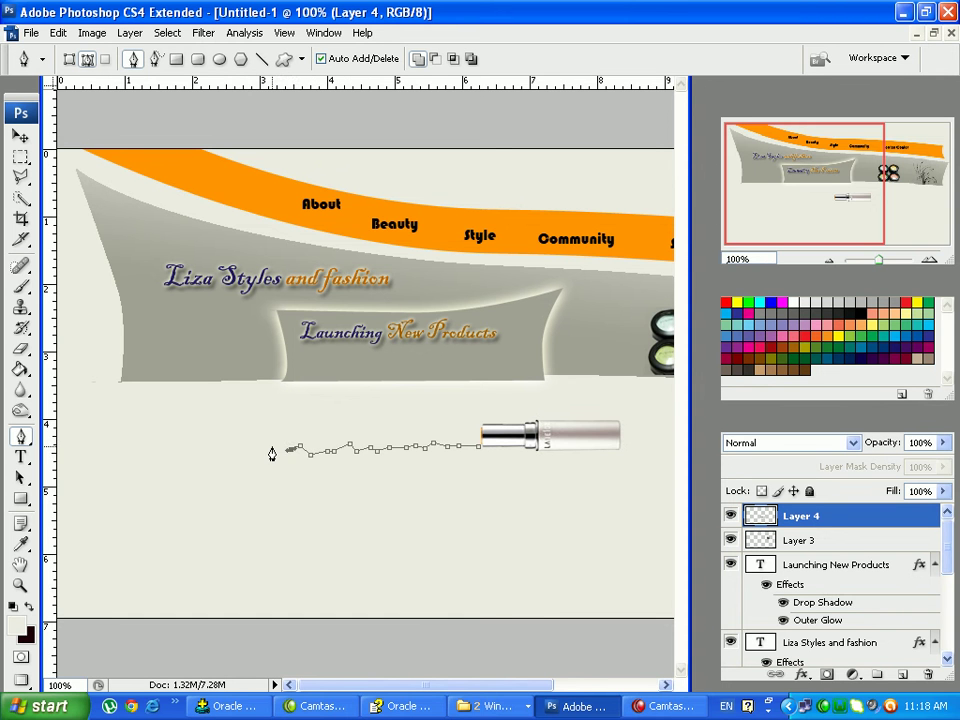
click(229, 458)
click(213, 451)
click(190, 450)
click(169, 444)
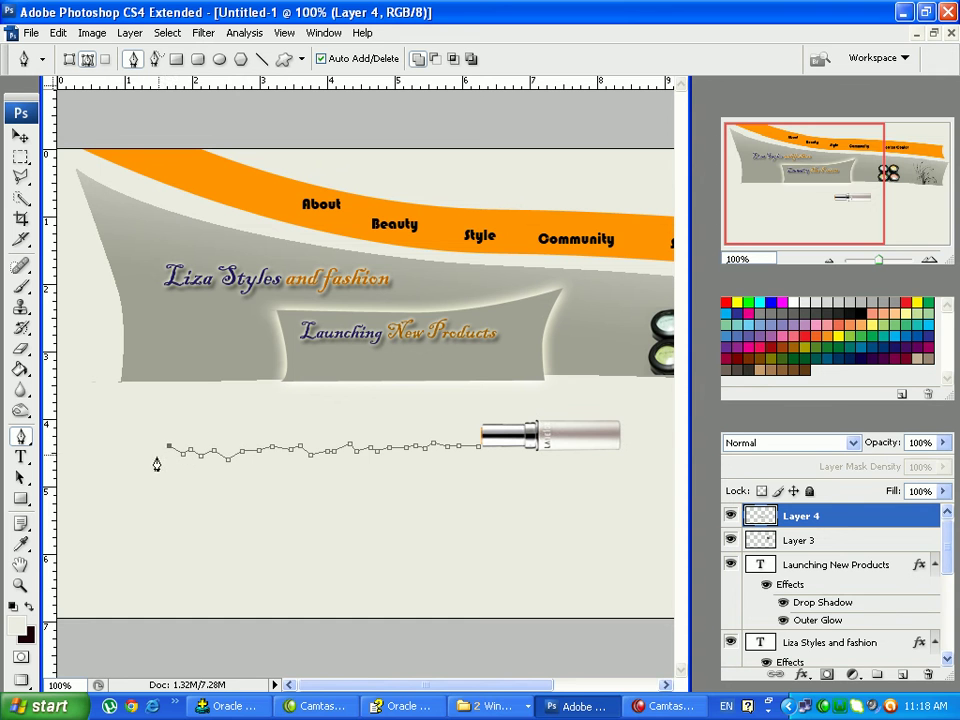
click(155, 456)
click(121, 450)
click(111, 452)
click(104, 430)
click(117, 418)
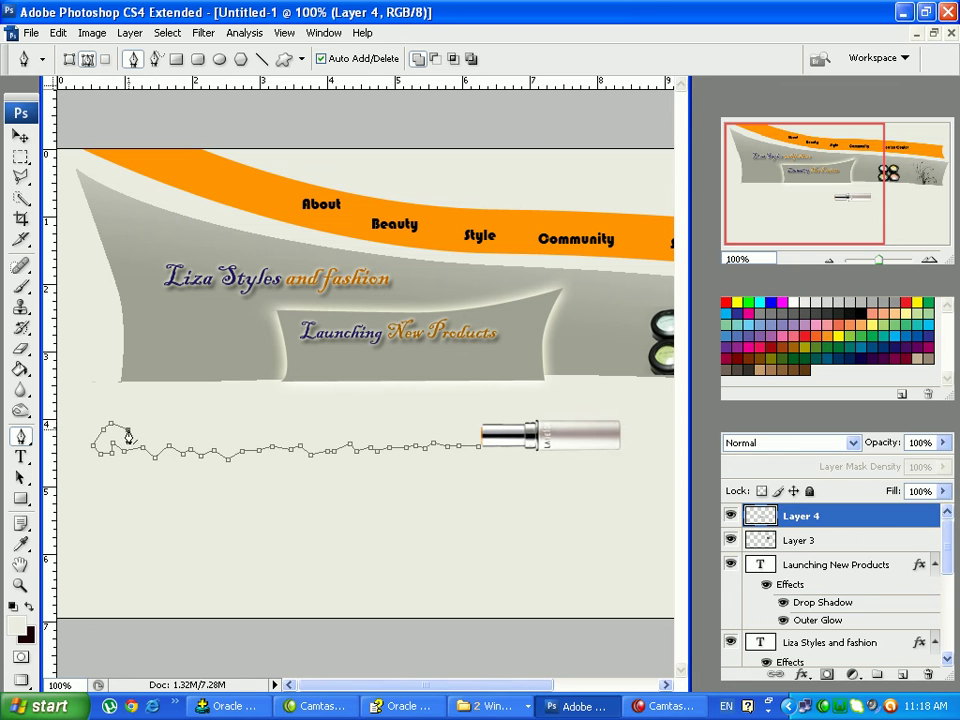
click(128, 418)
click(139, 422)
click(154, 421)
click(173, 419)
click(195, 418)
click(217, 423)
click(230, 425)
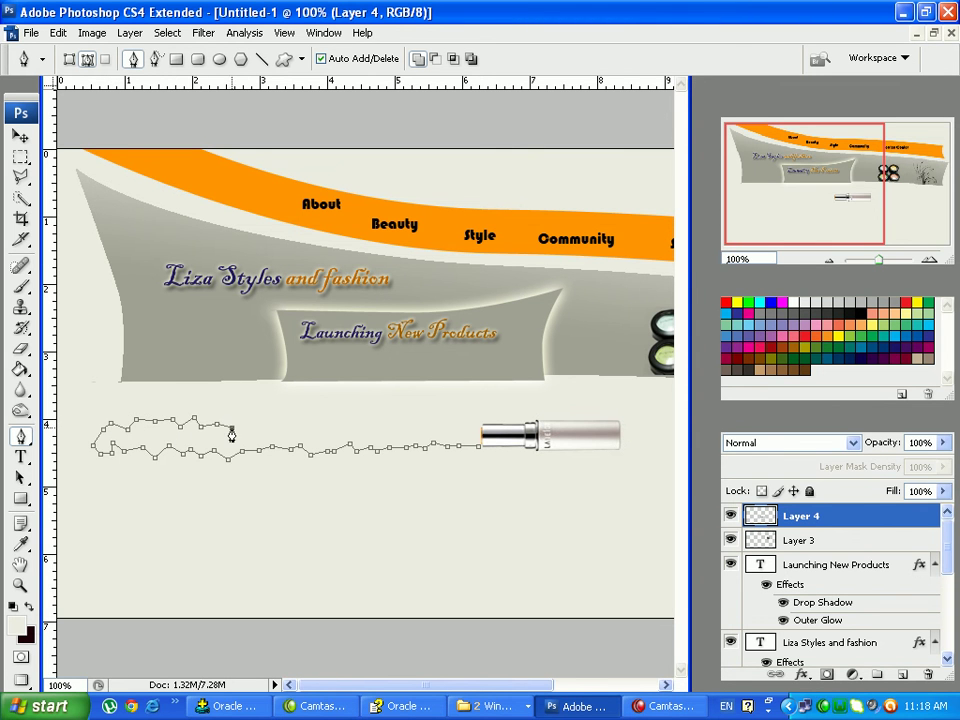
click(238, 425)
click(246, 425)
click(259, 429)
click(272, 428)
click(284, 420)
click(295, 423)
click(311, 429)
click(326, 425)
click(342, 427)
click(359, 413)
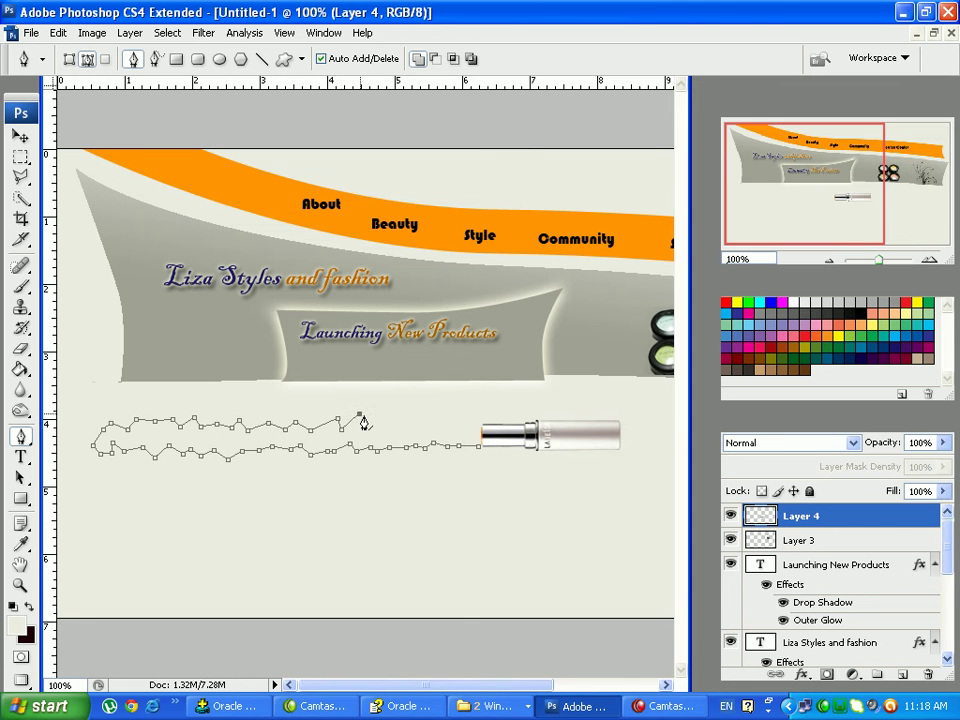
click(375, 428)
click(390, 414)
click(408, 411)
click(418, 420)
click(434, 411)
click(446, 414)
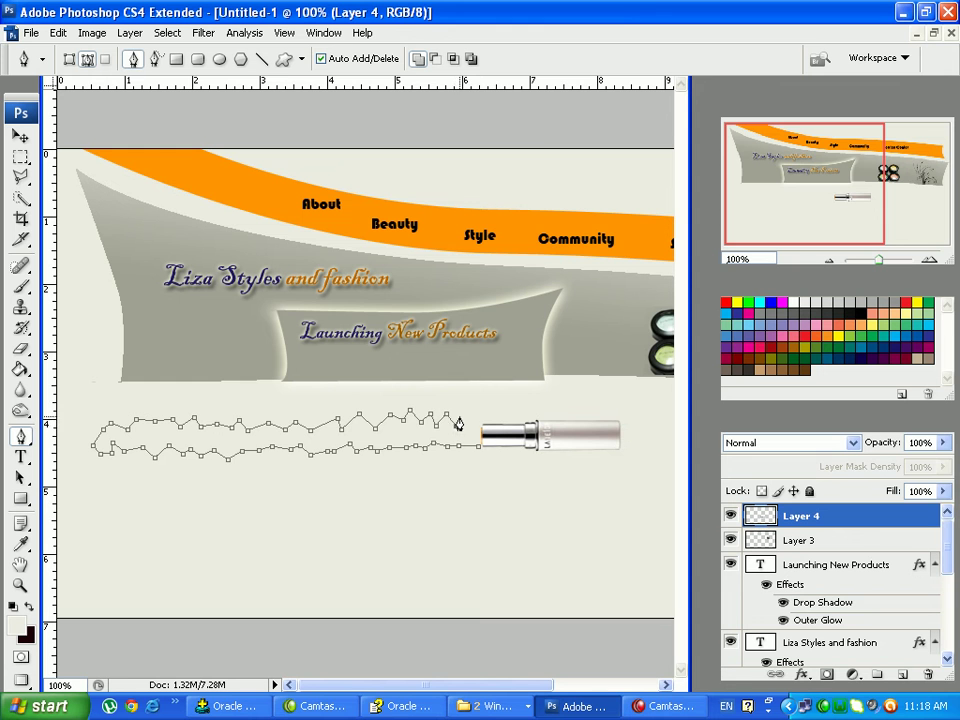
click(459, 421)
click(474, 414)
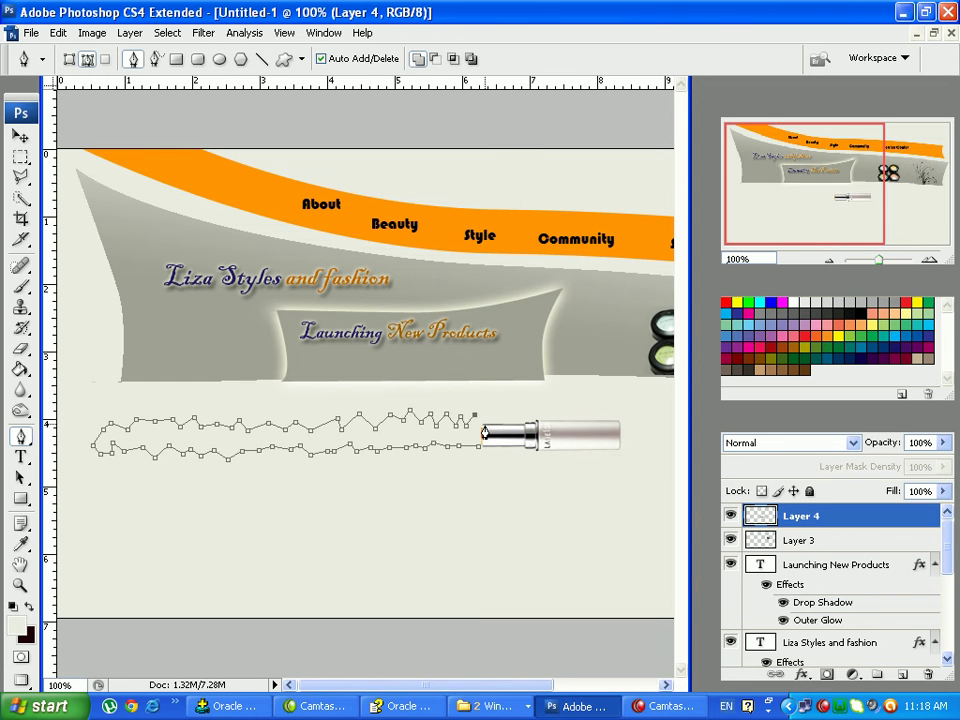
click(482, 443)
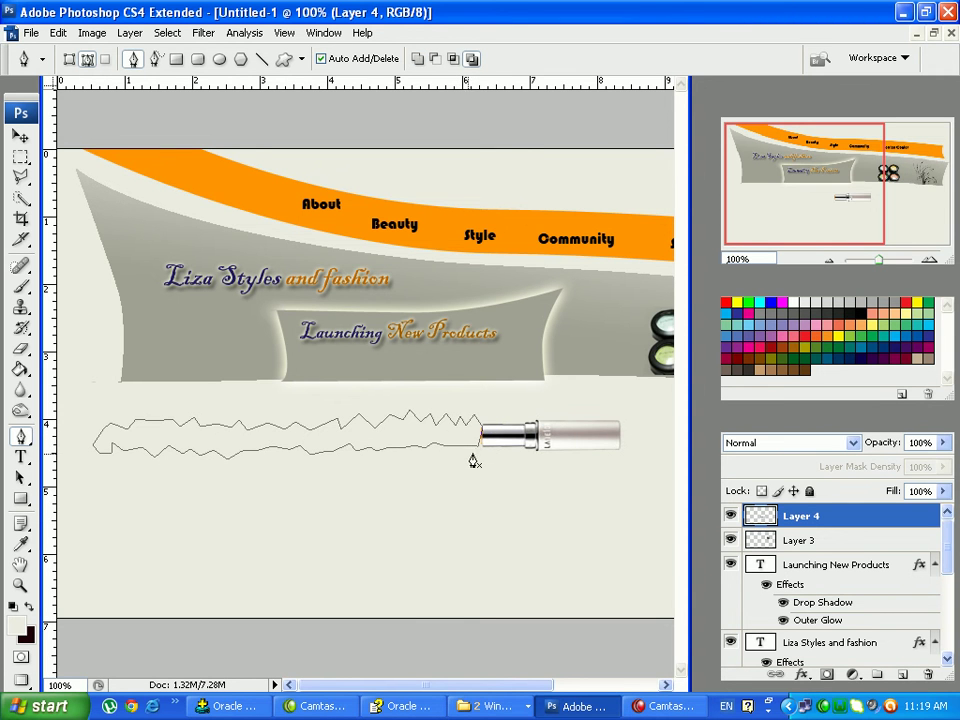
Convert the jagged smear-shaped path into a selection
right_click(381, 445)
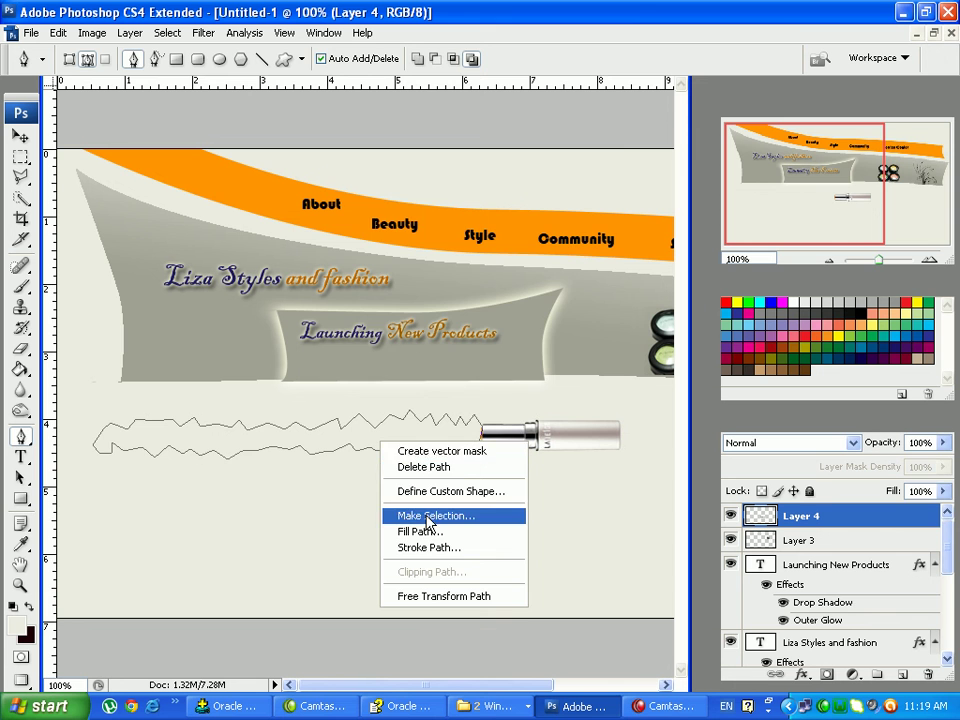
click(428, 516)
click(574, 201)
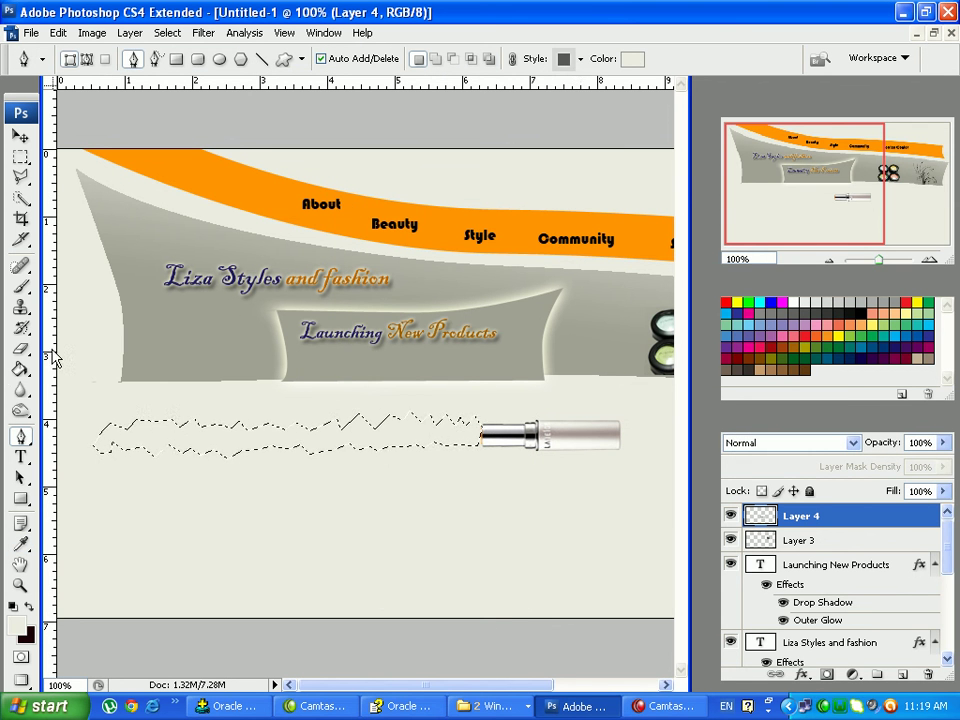
Fill the jagged smear selection with the navigation band's orange (ff9501) using the Paint Bucket
click(20, 368)
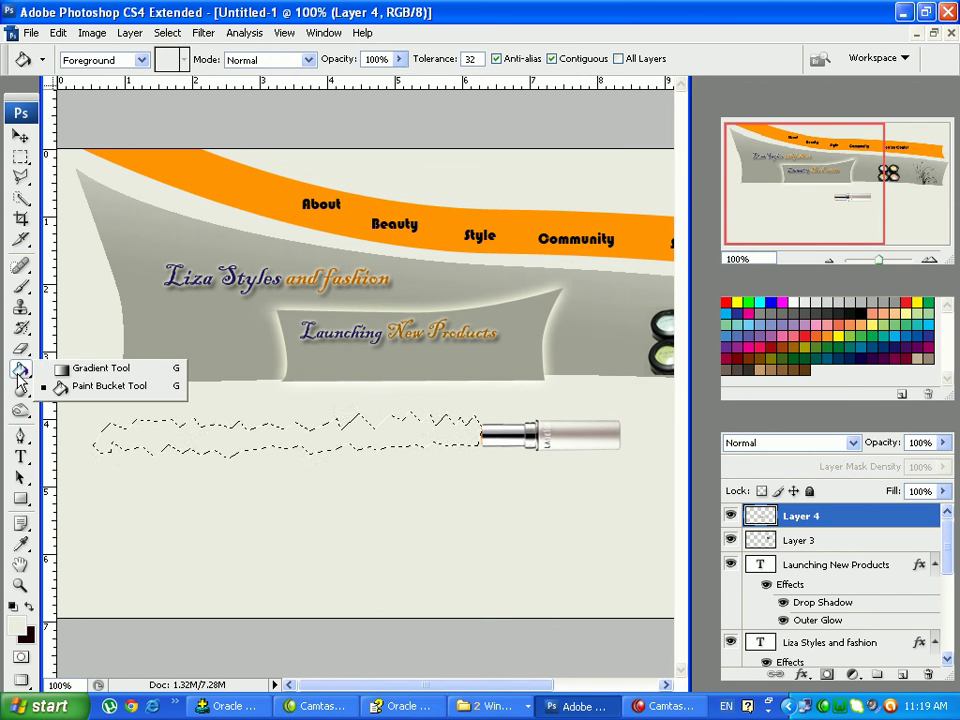
click(85, 387)
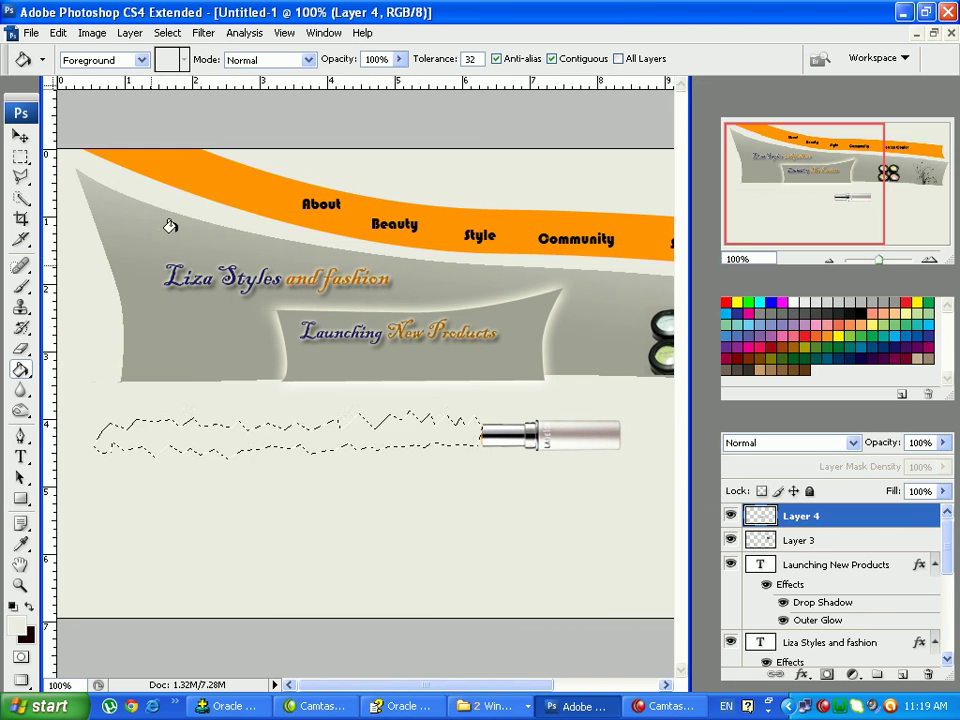
click(16, 630)
click(263, 184)
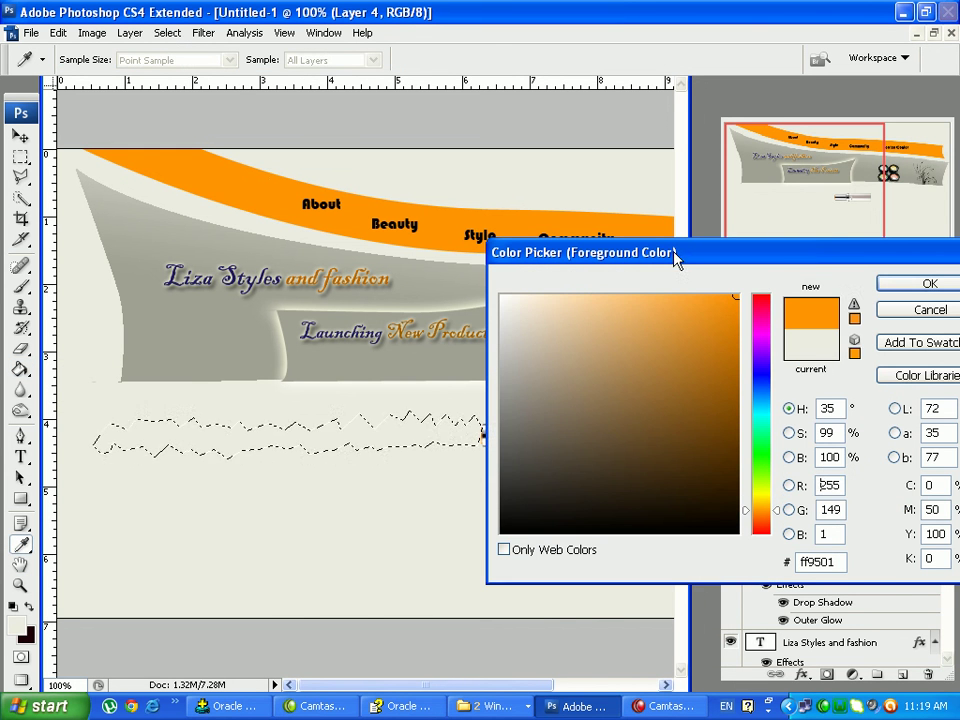
click(928, 283)
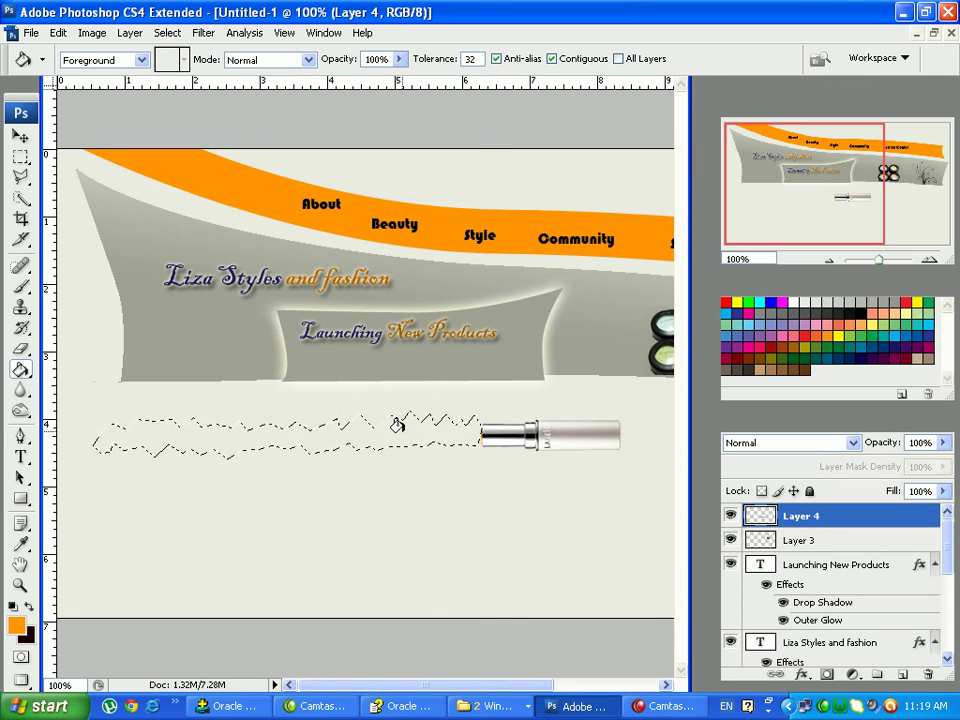
click(397, 424)
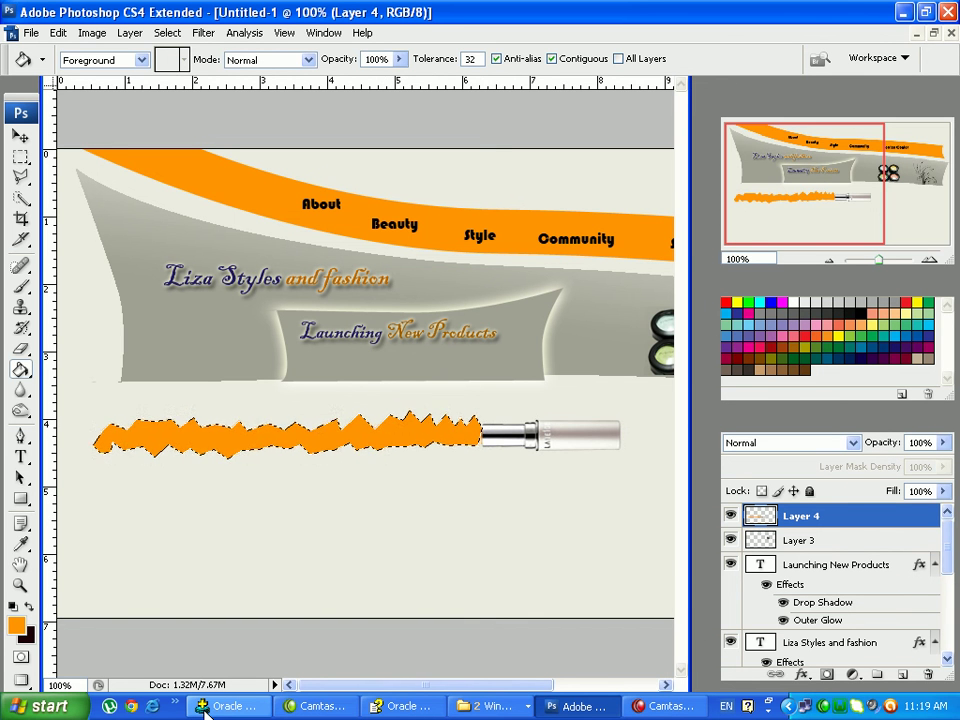
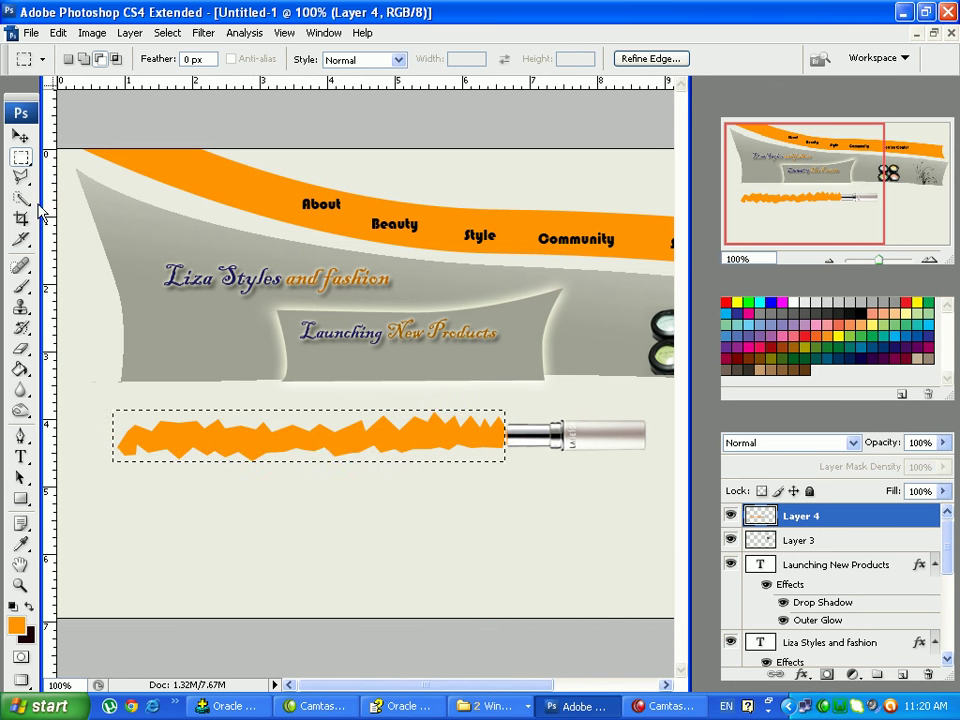
Shift the orange smear slightly left, away from the lipstick tube, and compare the arrangement with reference picture 184
click(19, 134)
drag(266, 447, 252, 451)
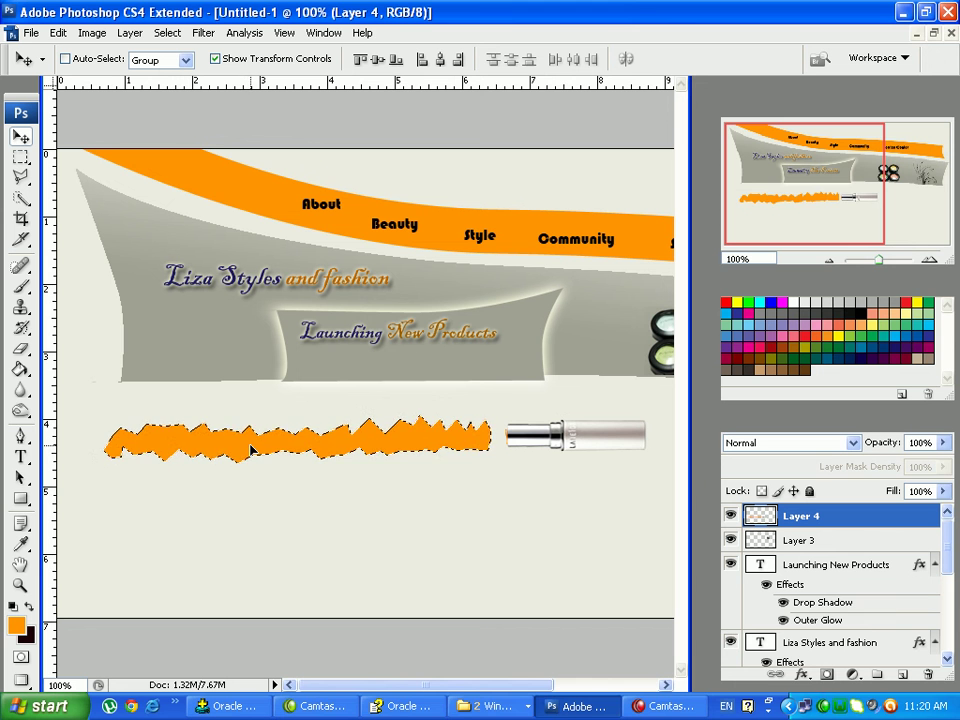
click(480, 706)
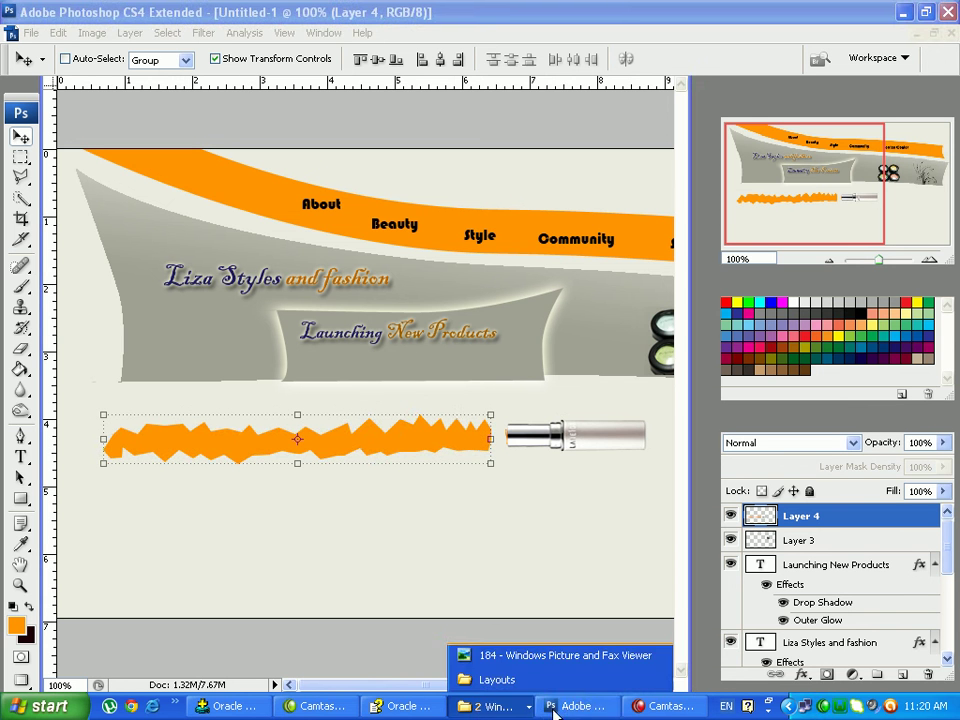
click(580, 655)
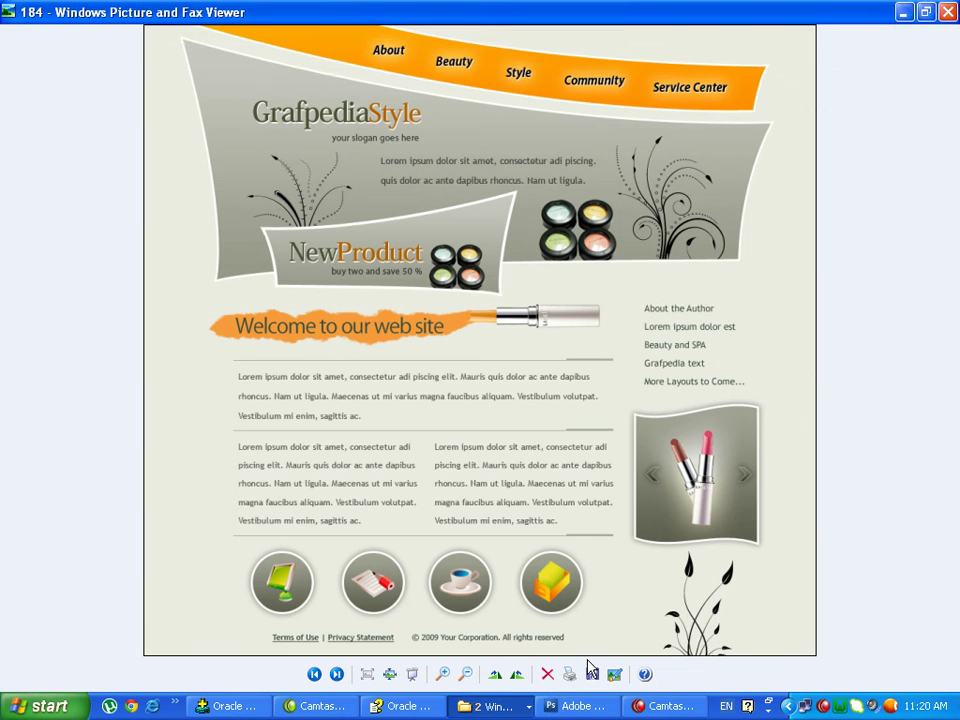
key(alt+Tab)
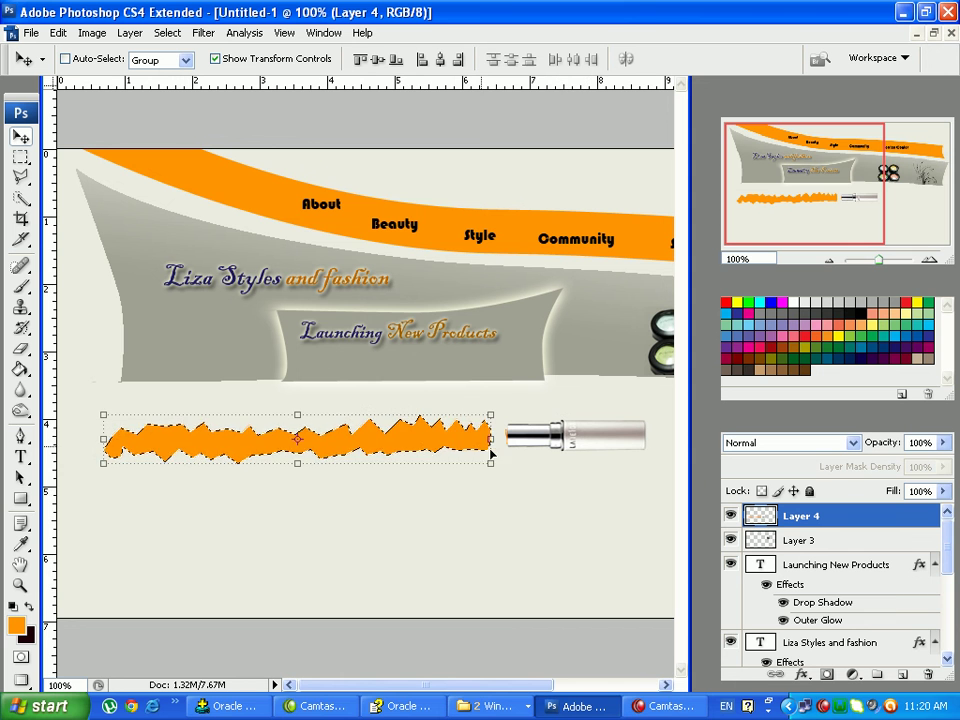
In 184.jpg, drop the old selection, then marquee-select and copy the orange lipstick tip between the smear and the metal tube
click(336, 40)
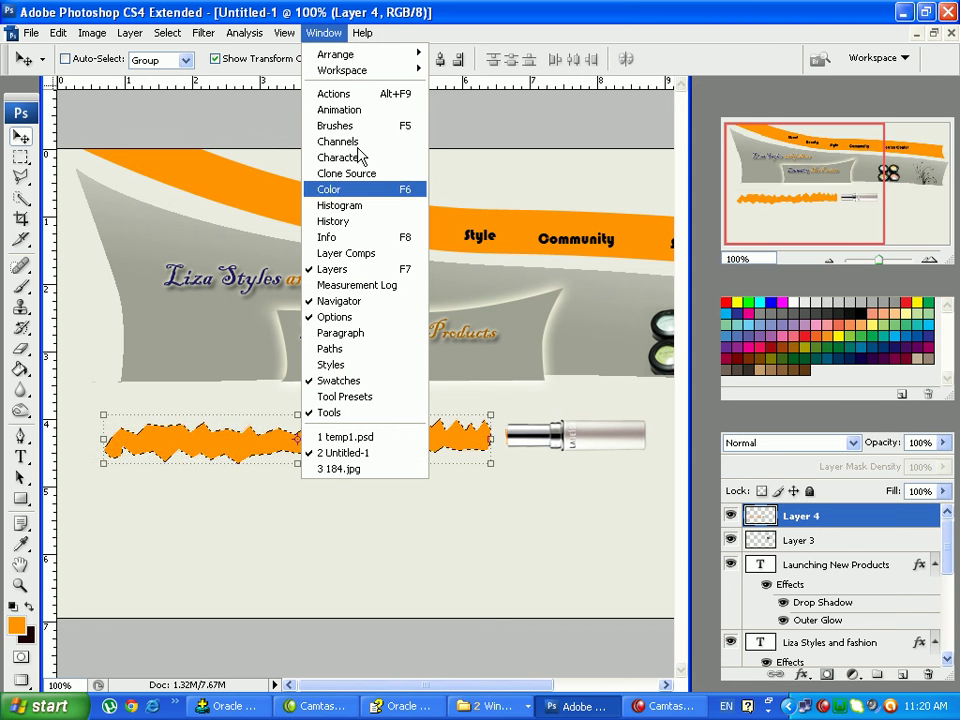
click(367, 469)
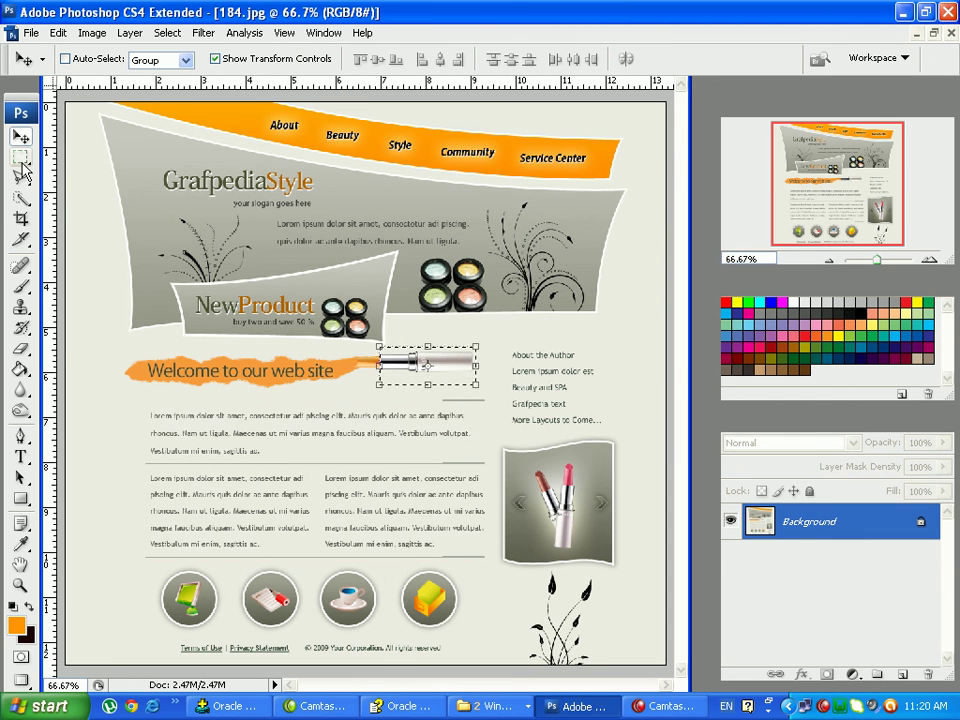
key(ctrl+d)
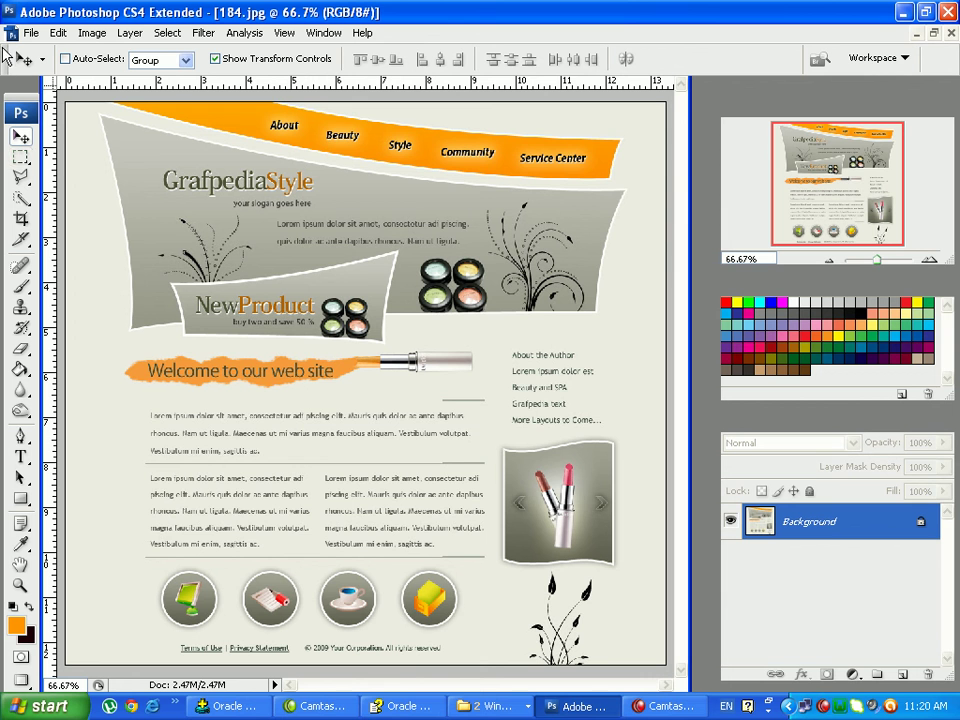
click(21, 157)
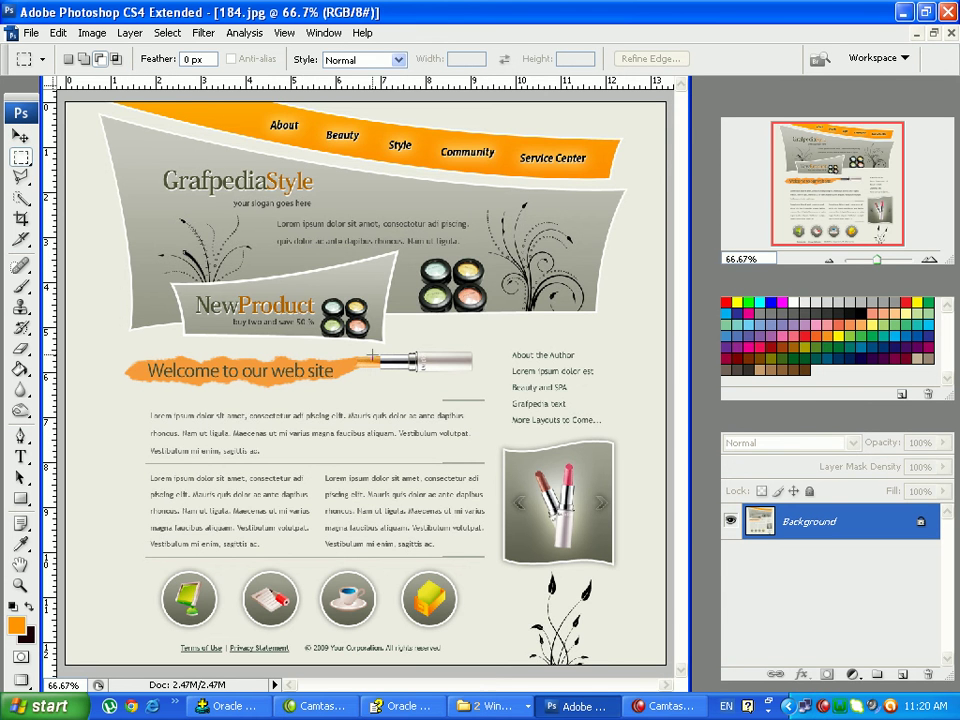
drag(880, 265, 886, 265)
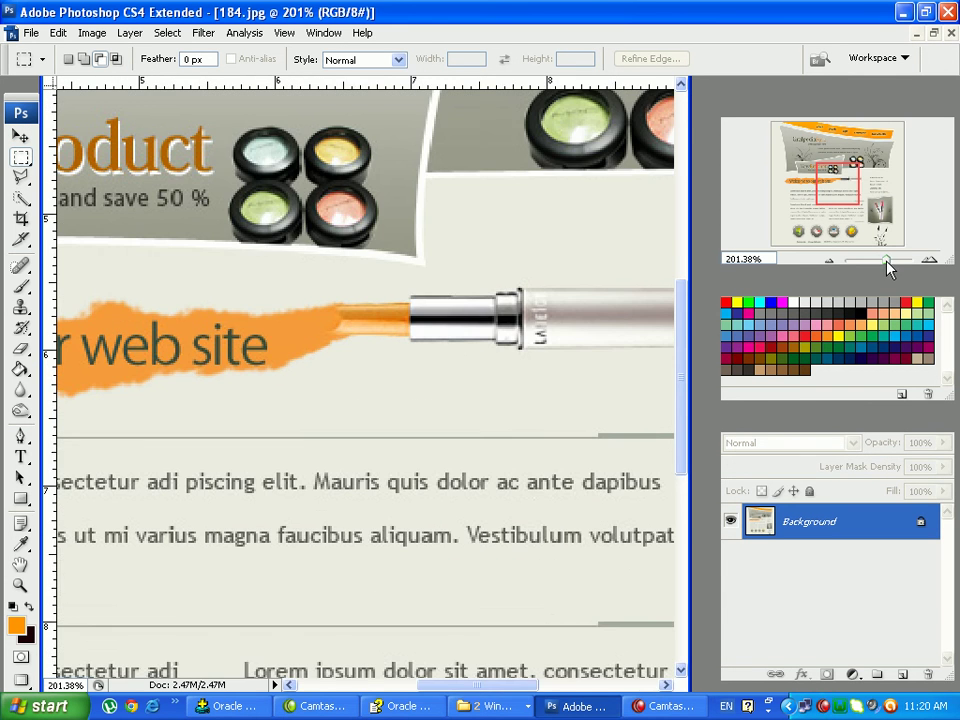
drag(853, 214, 836, 193)
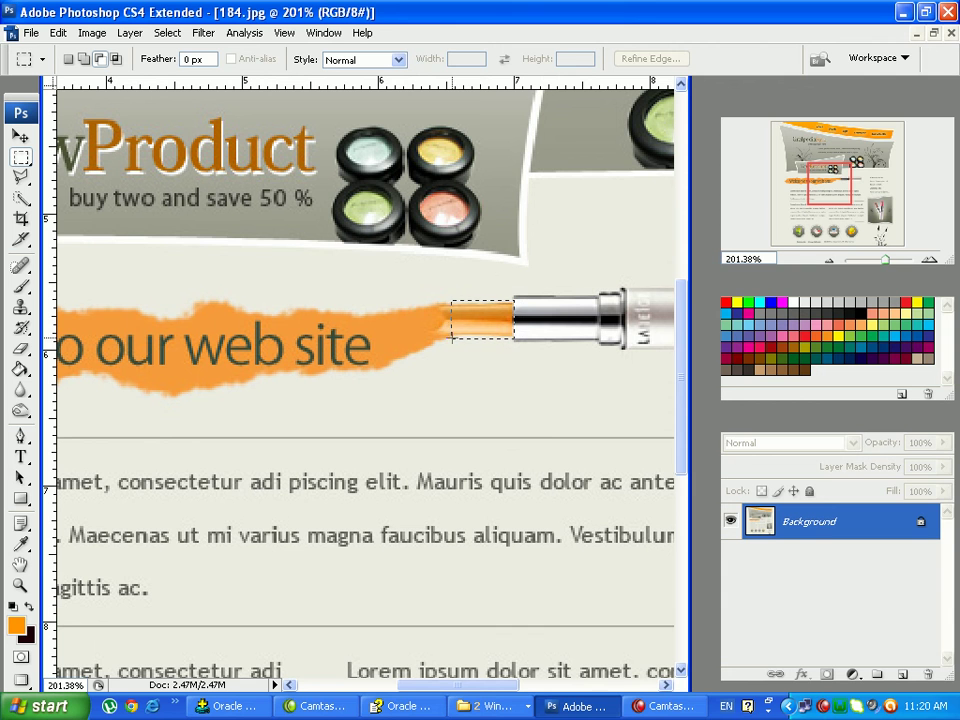
drag(452, 338, 455, 341)
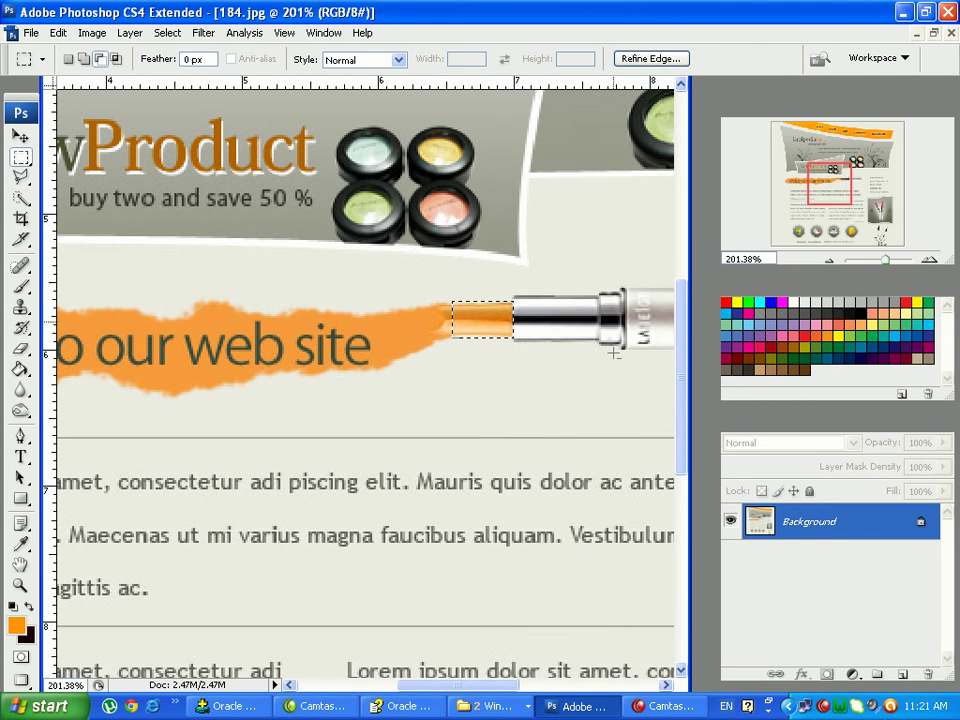
click(563, 710)
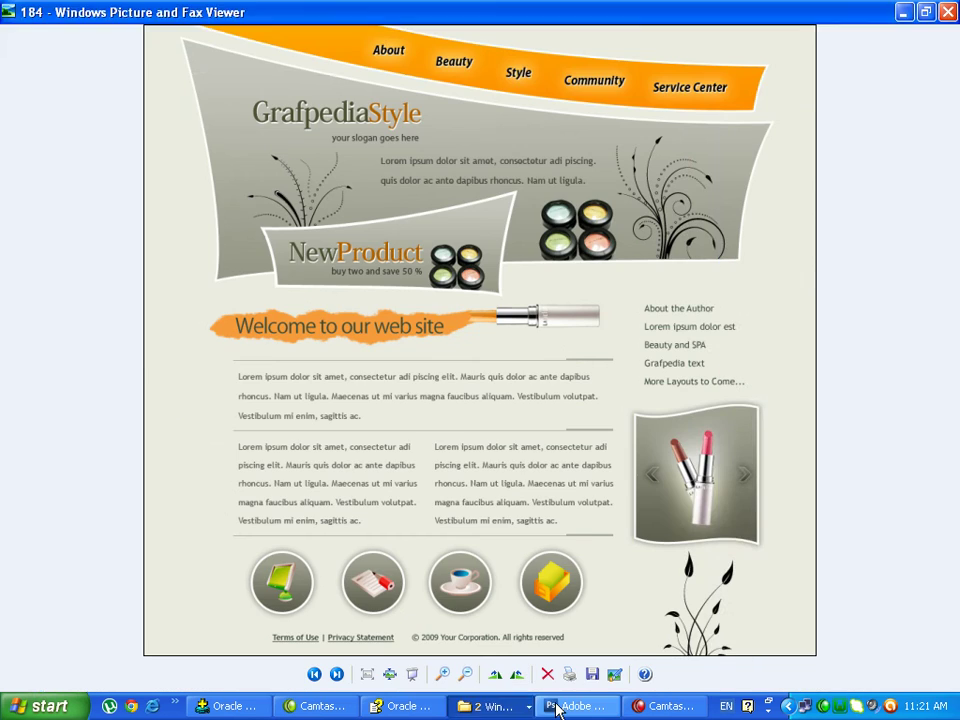
click(563, 710)
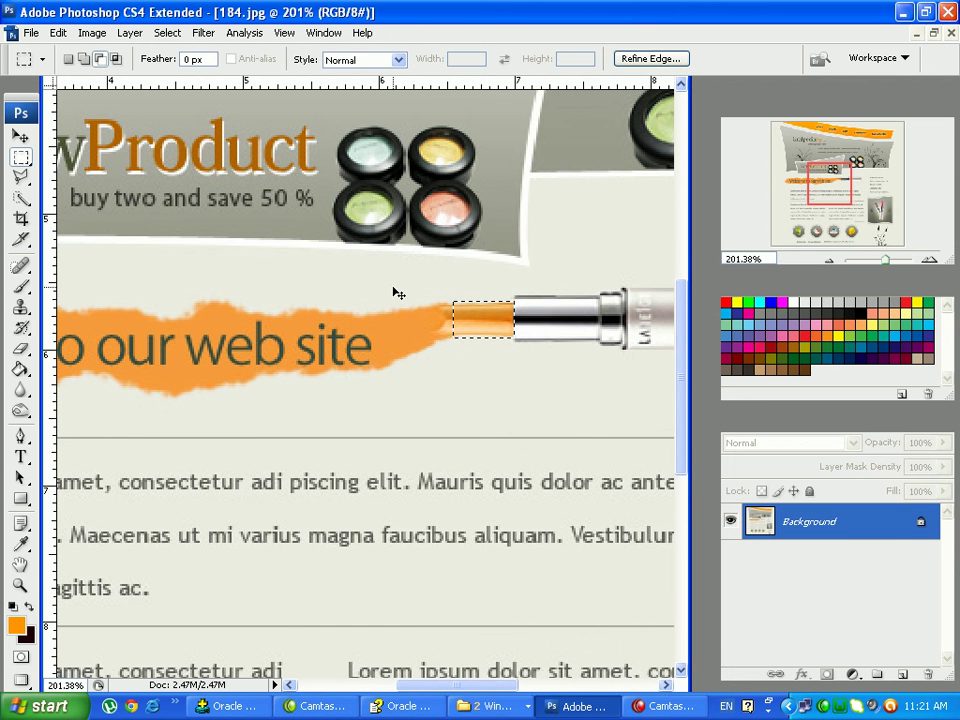
Paste the orange tip into Untitled-1 and move it between the smear's end and the lipstick tube
click(331, 35)
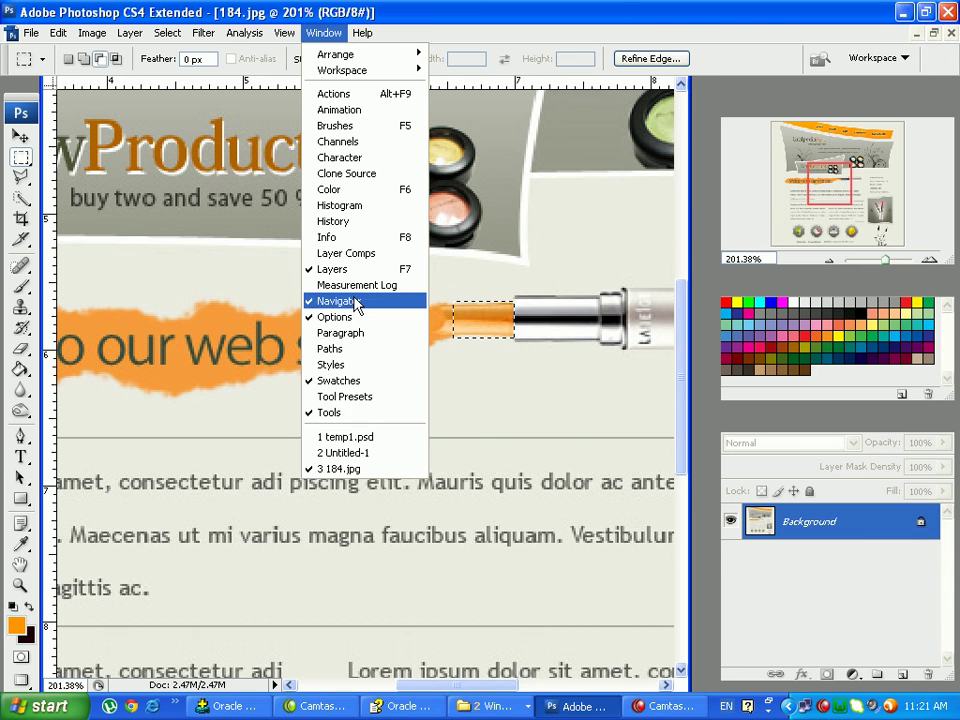
click(345, 453)
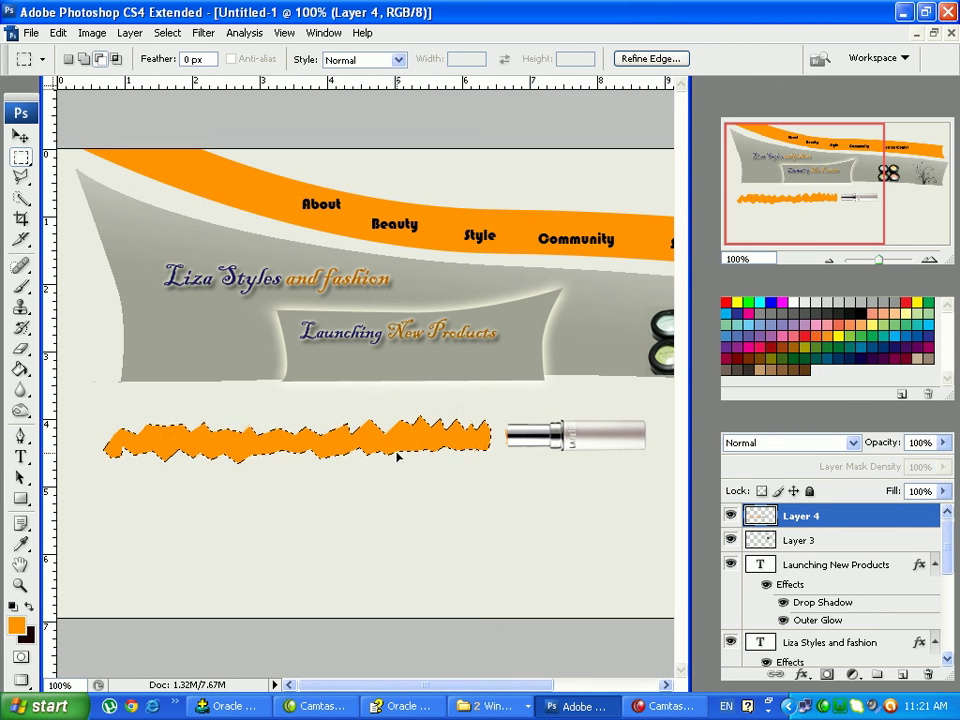
key(ctrl+v)
click(20, 135)
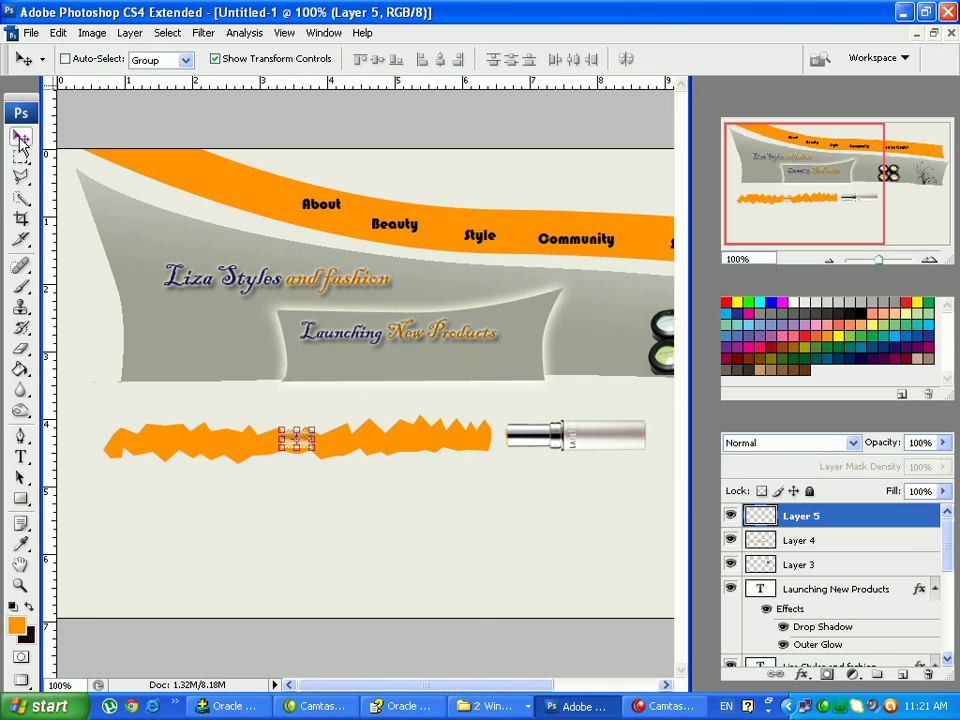
drag(296, 445, 501, 457)
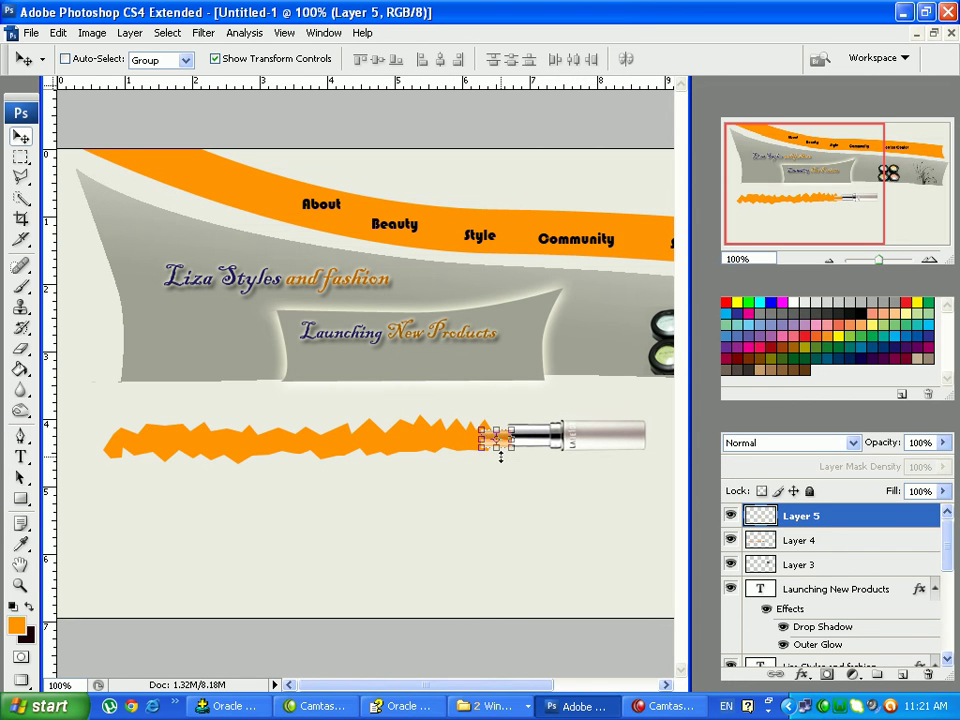
Nudge the orange tip horizontally until its edge meets the open end of the metal lipstick tube
key(Left)
key(Left)
key(Left)
key(Left)
key(Left)
key(Left)
key(Left)
key(Left)
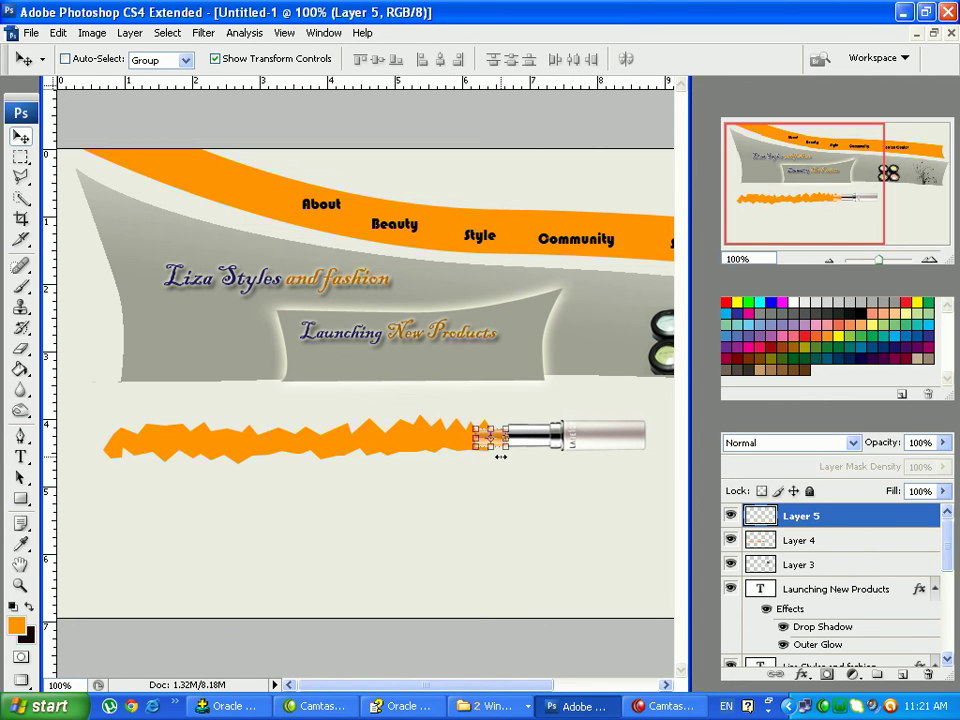
key(Left)
key(Left)
key(Left)
key(Left)
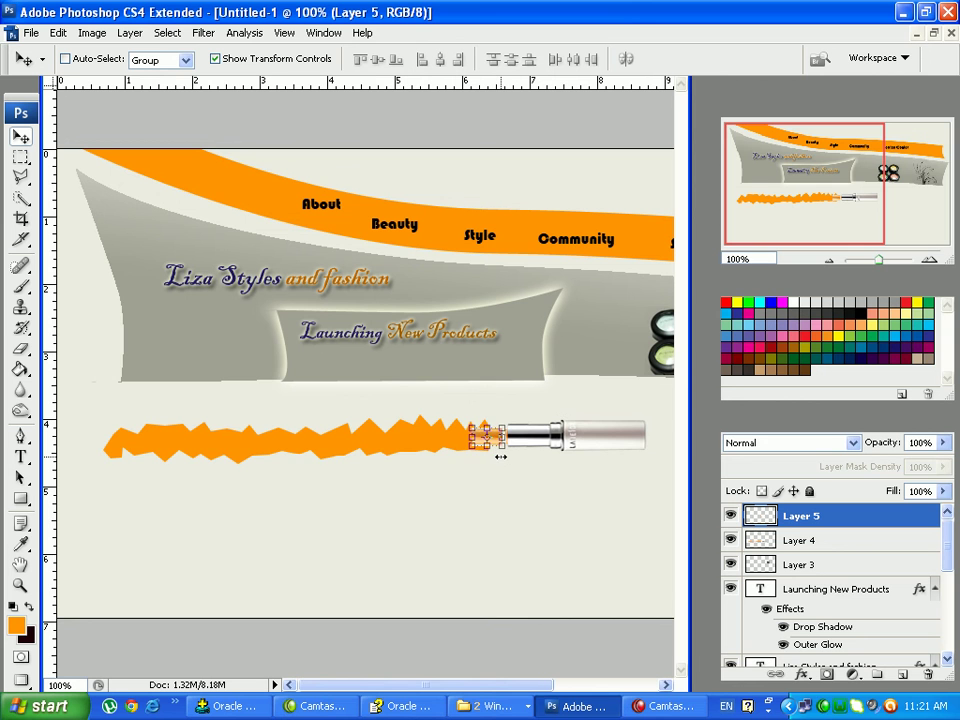
key(Right)
key(Right)
key(Right)
key(Right)
key(Right)
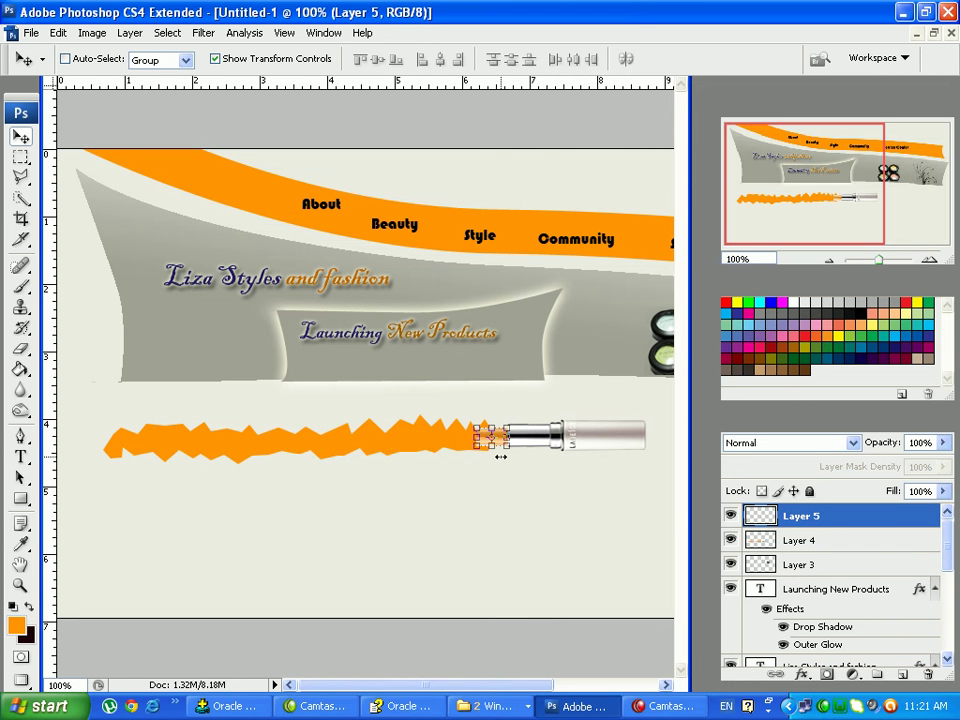
Erase the parts of the smear on Layer 4 that stick out around the lipstick tip, with the Eraser at 100% opacity
click(767, 541)
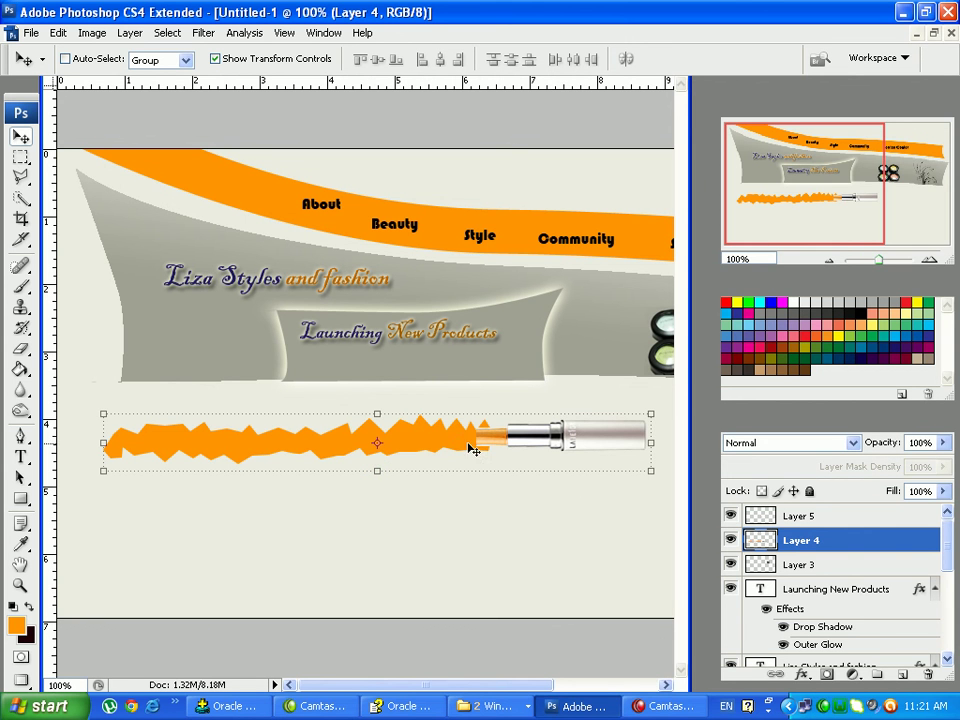
click(20, 348)
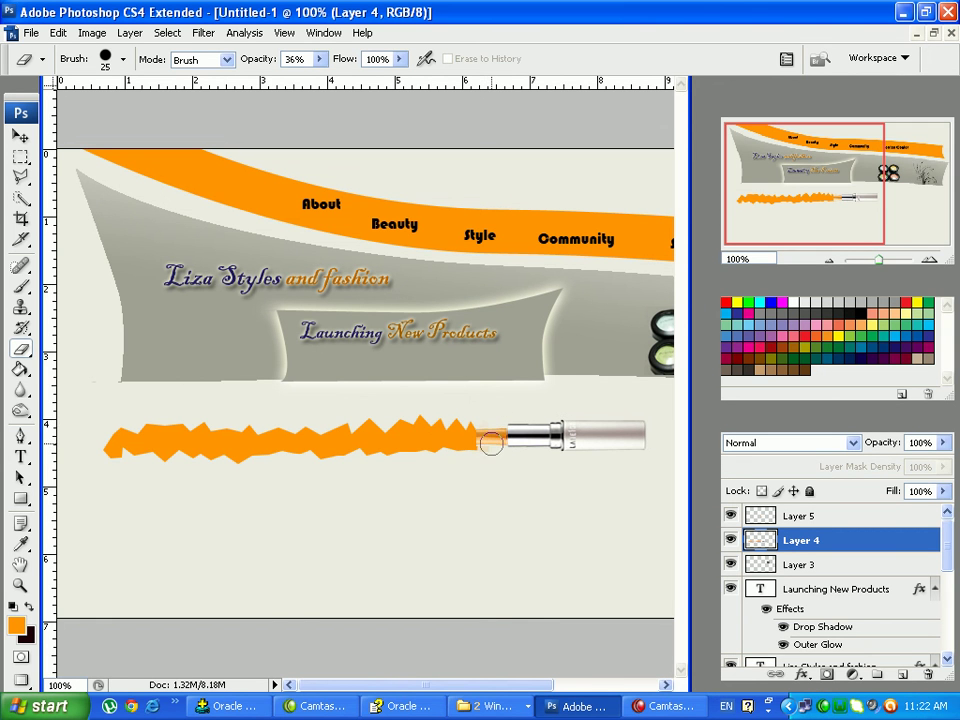
click(317, 60)
drag(323, 87, 390, 85)
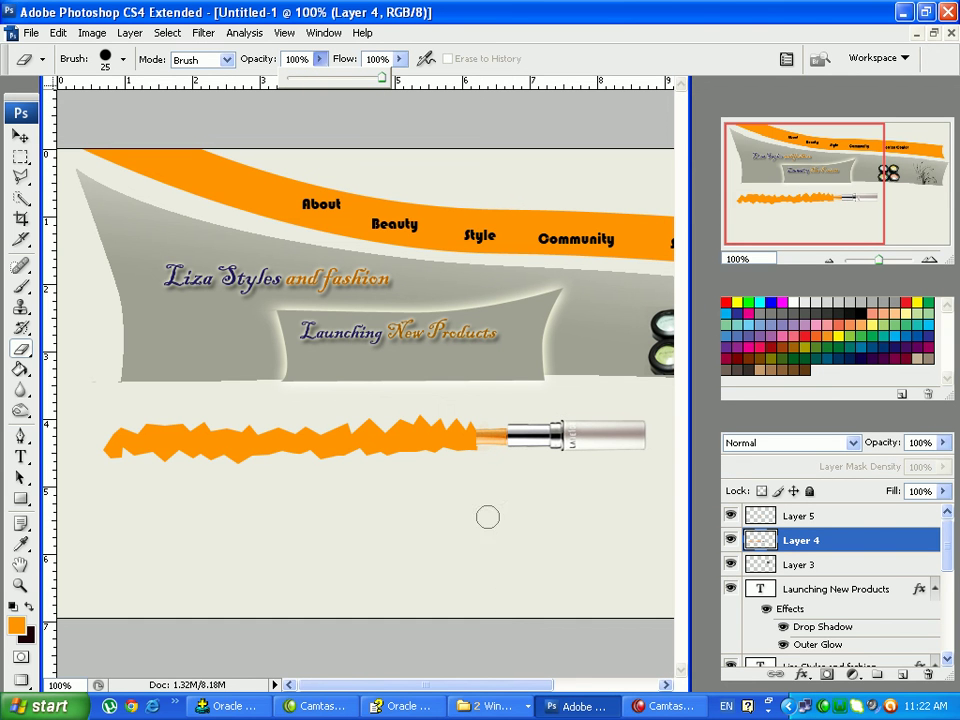
click(485, 456)
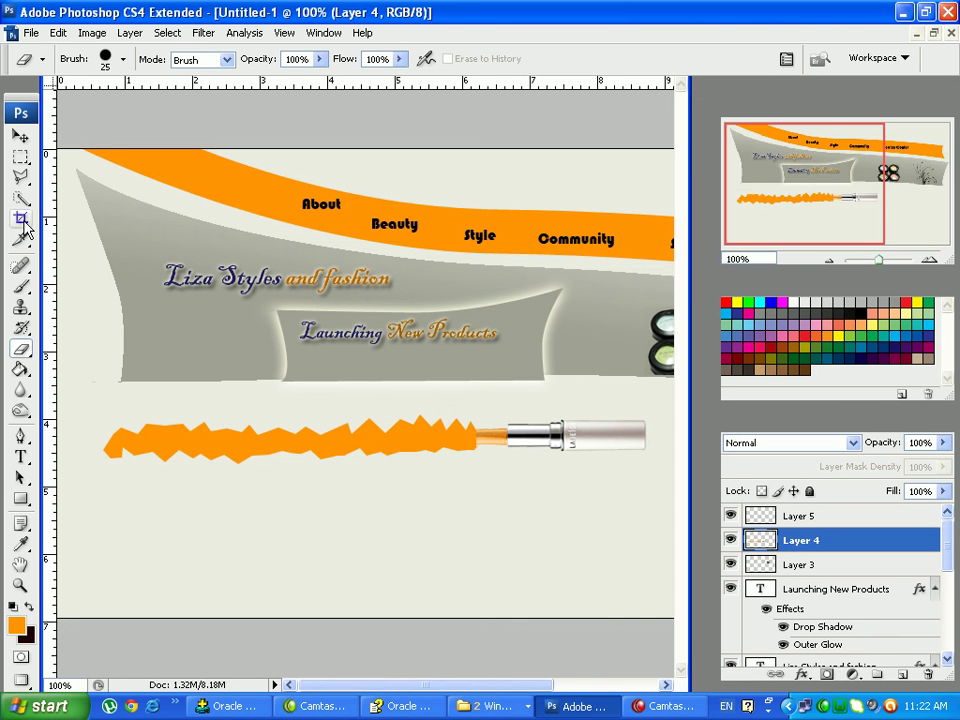
Marquee-select the orange smear on Layer 4, stretch its height to 144.4% both upward and downward, and drop the selection
click(20, 157)
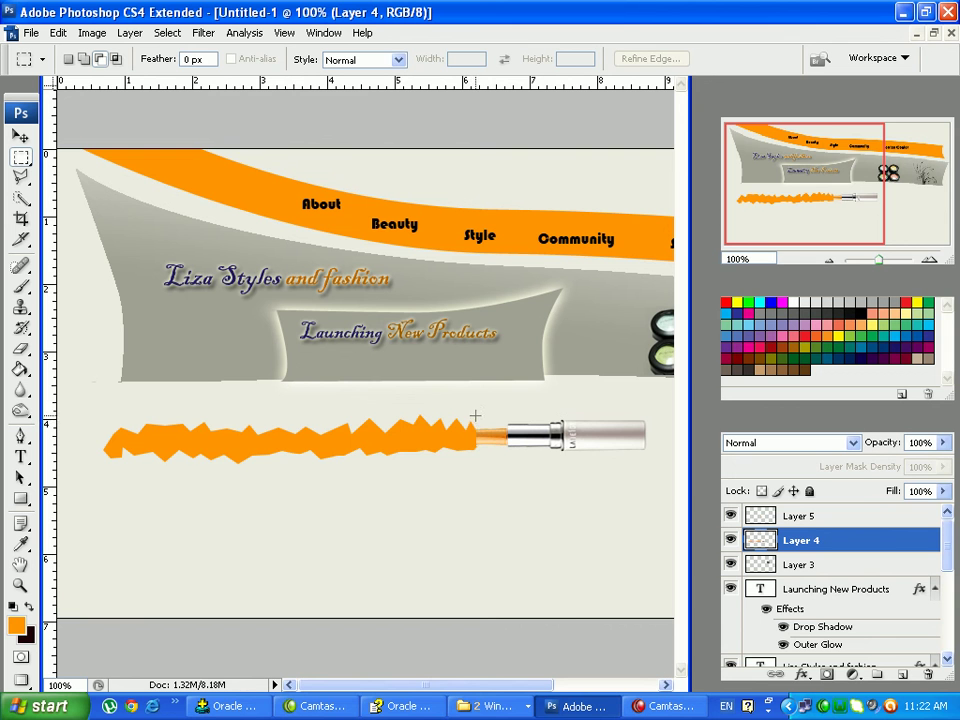
drag(395, 467, 103, 462)
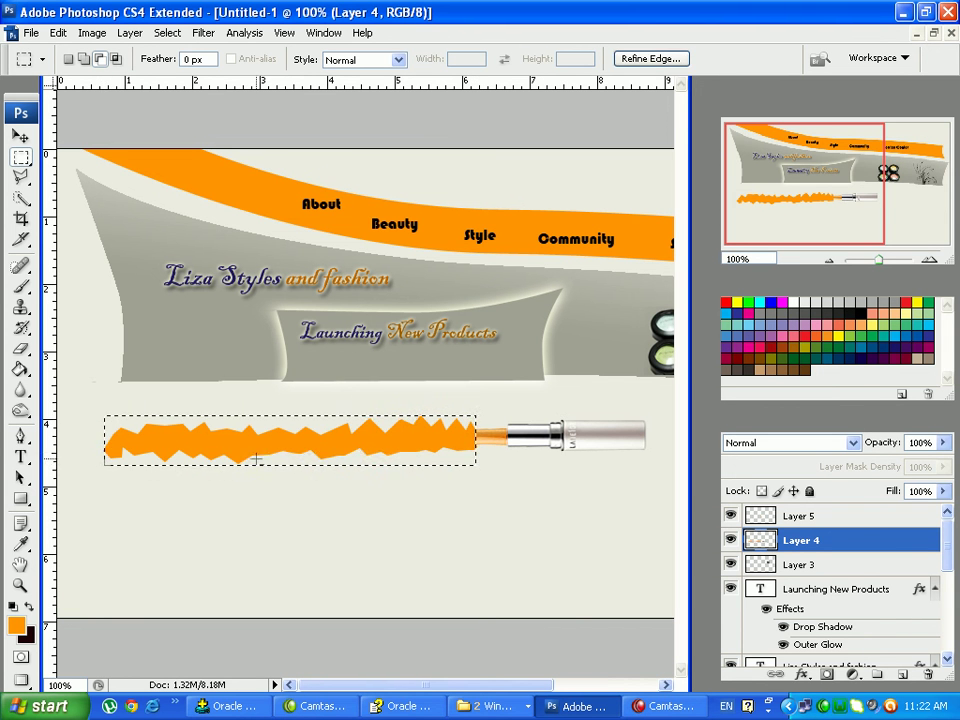
click(20, 134)
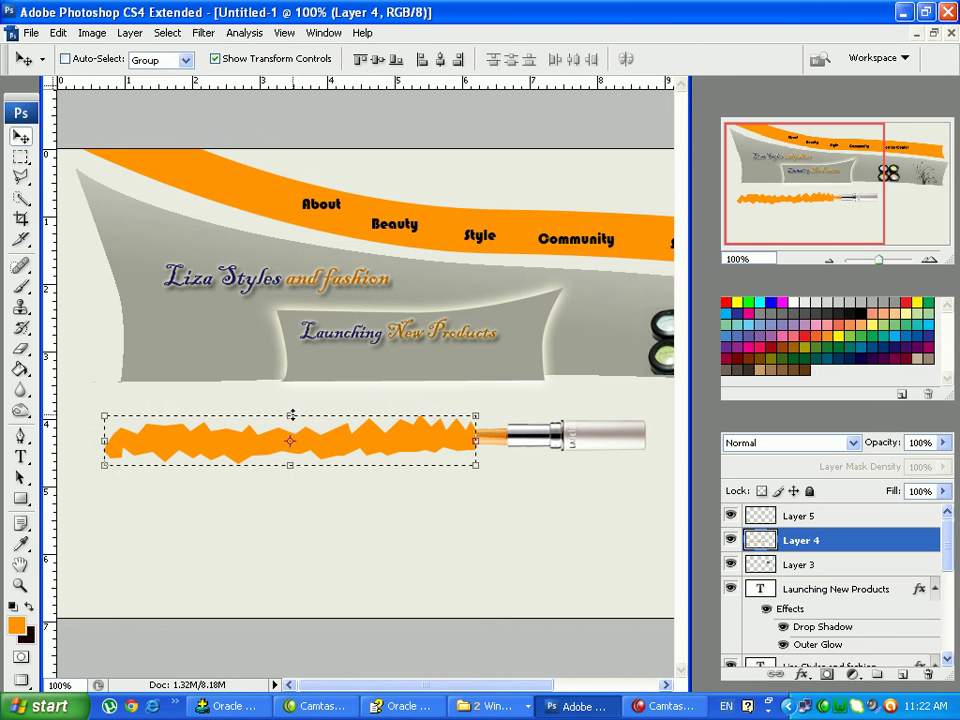
drag(293, 418, 293, 404)
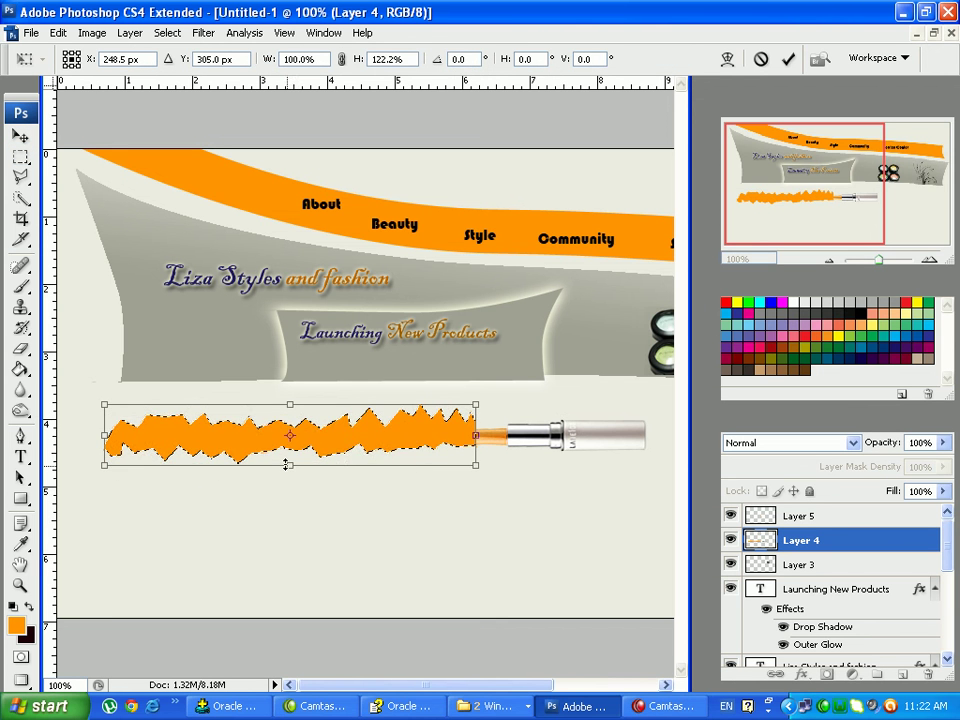
drag(289, 466, 289, 475)
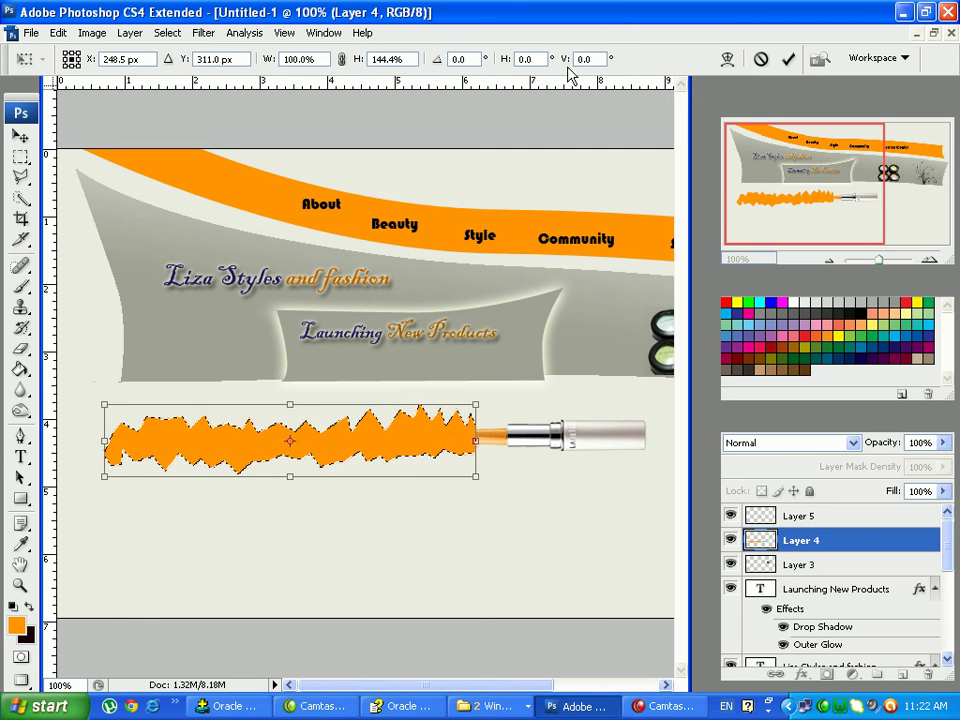
click(788, 60)
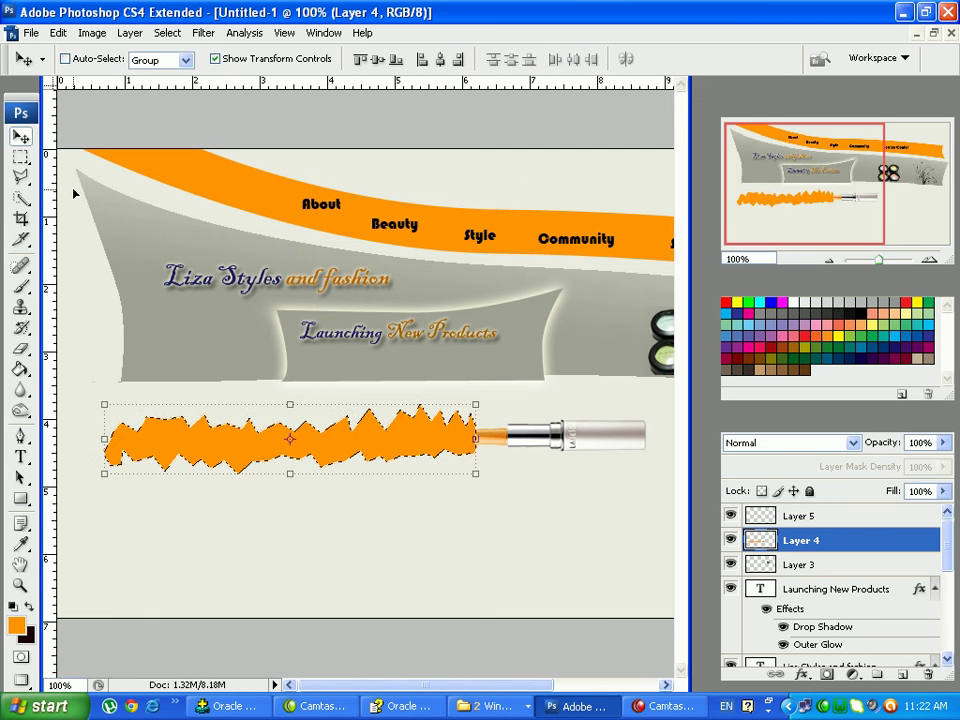
key(ctrl+d)
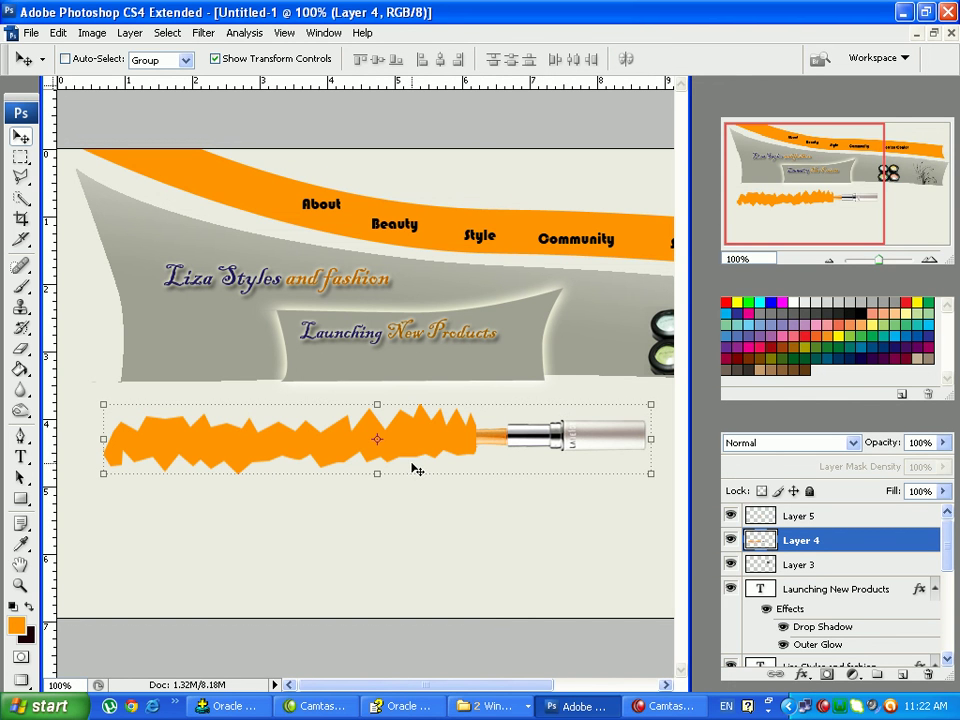
Compare with reference image 184 in the picture viewer, then marquee-select the smear in Photoshop and lower Layer 4's opacity to 66%
click(492, 705)
click(495, 657)
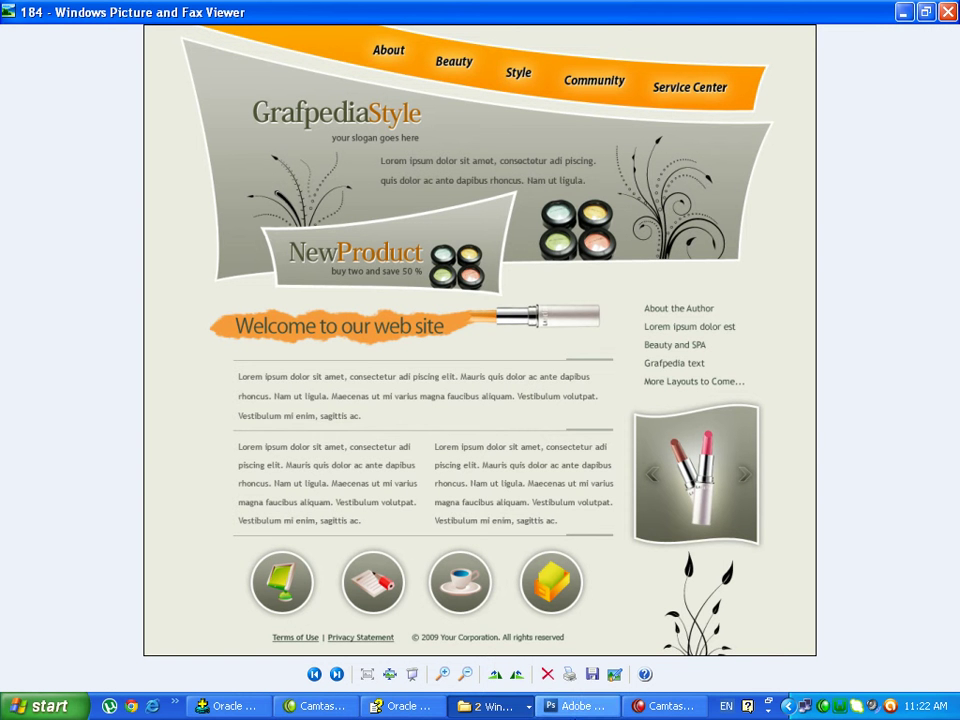
click(616, 706)
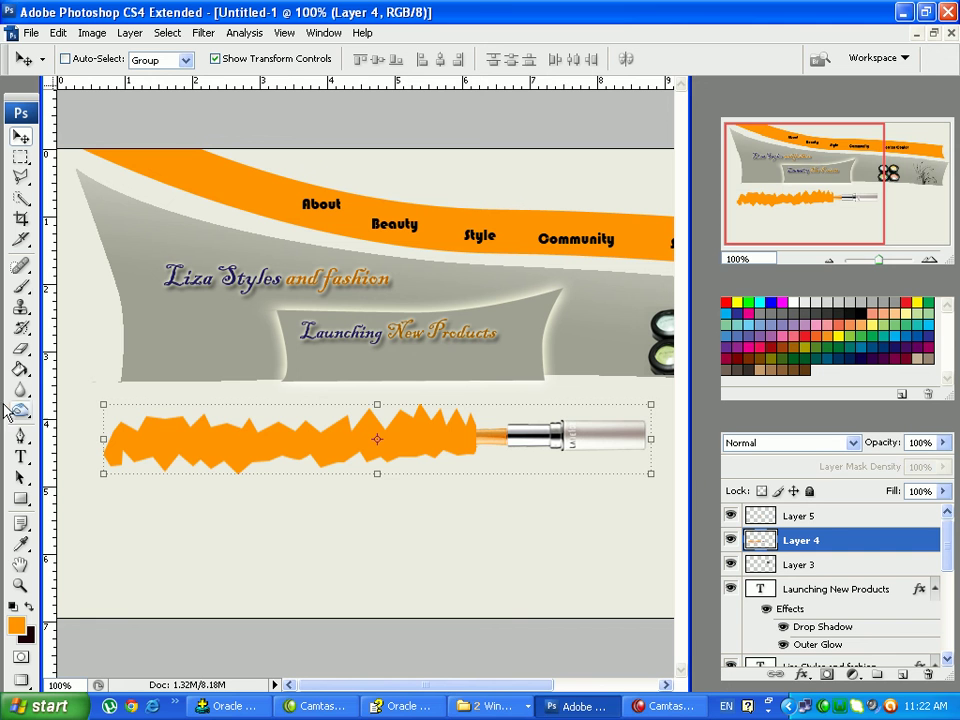
click(20, 157)
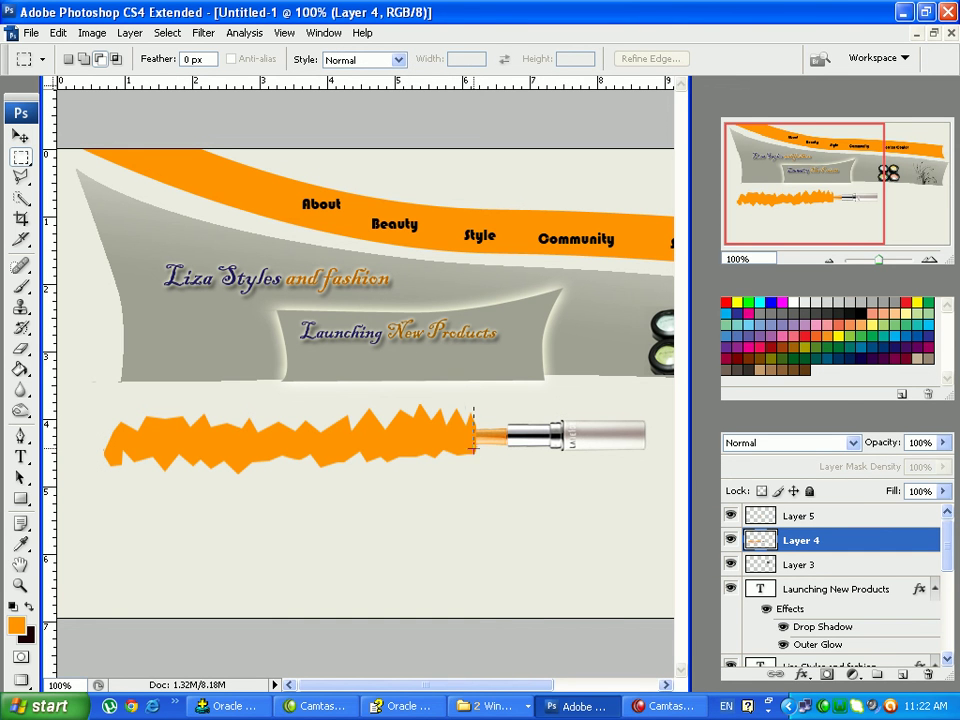
drag(474, 447, 259, 462)
drag(103, 474, 104, 476)
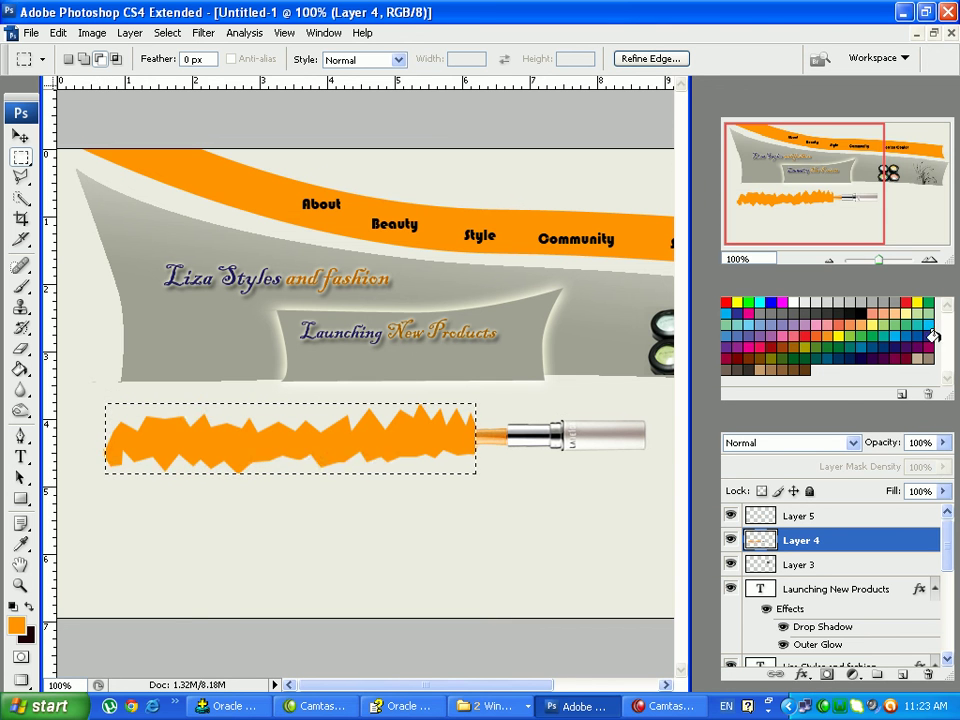
click(944, 443)
drag(913, 468, 908, 468)
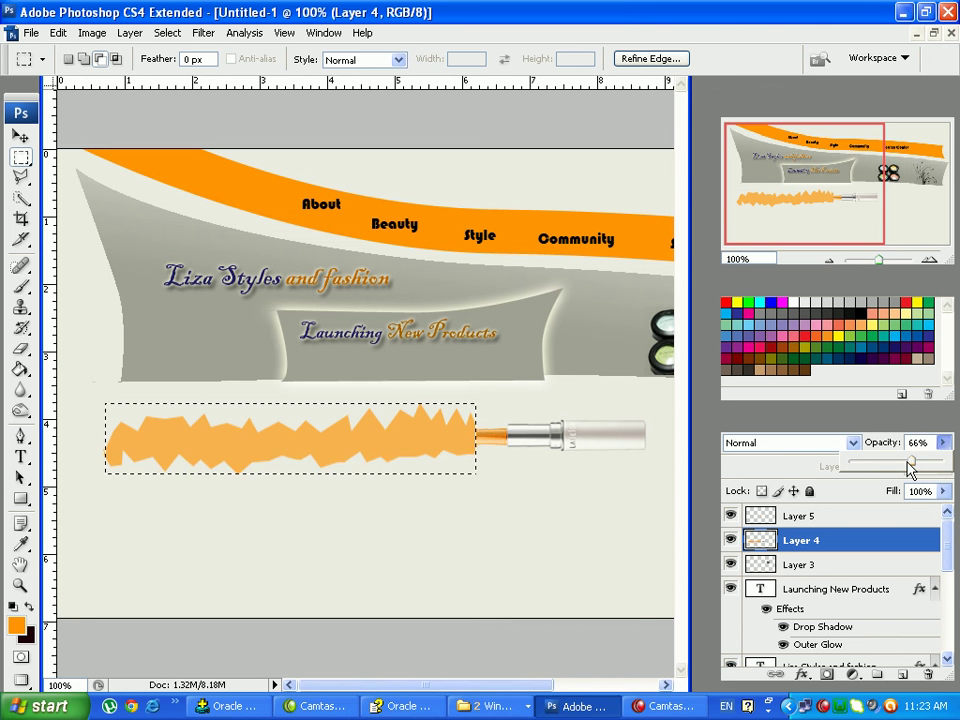
Add the text "Welcome to our Website" on the orange smear in 24 pt Blackadder ITC
click(21, 457)
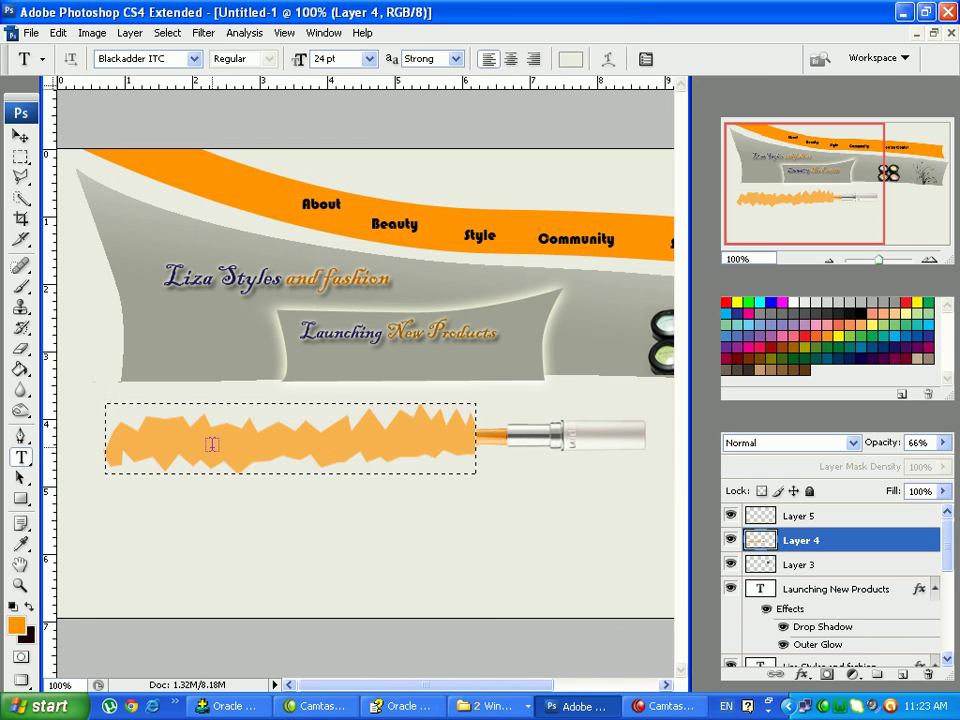
click(164, 442)
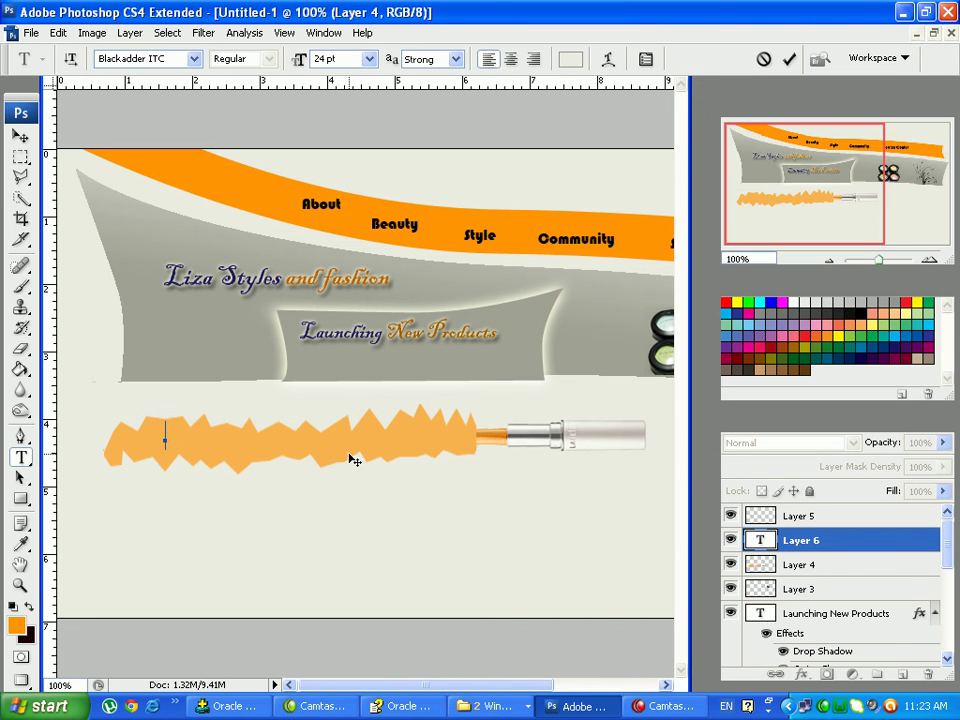
text(Welcome to our)
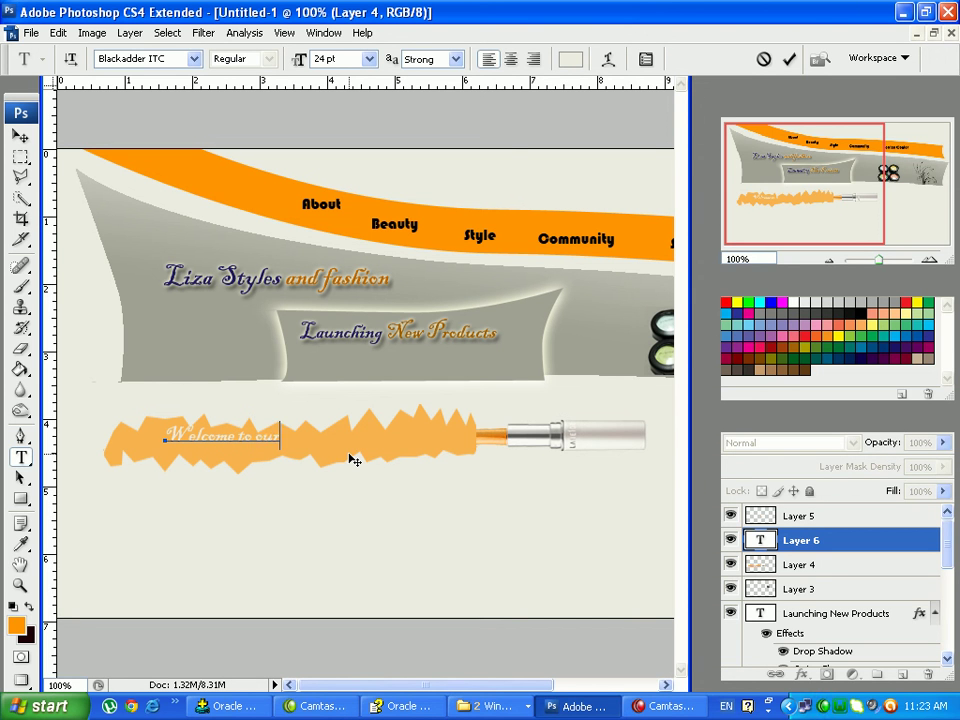
text( Website)
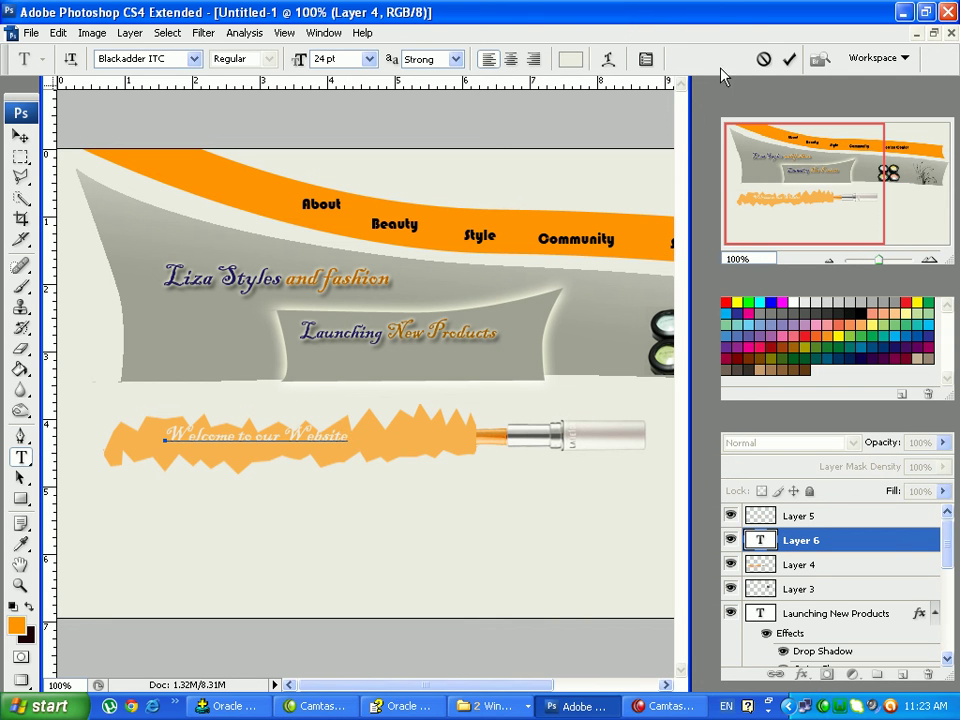
click(789, 60)
Nudge the welcome text slightly down and to the right so it sits inside the orange smear
click(21, 137)
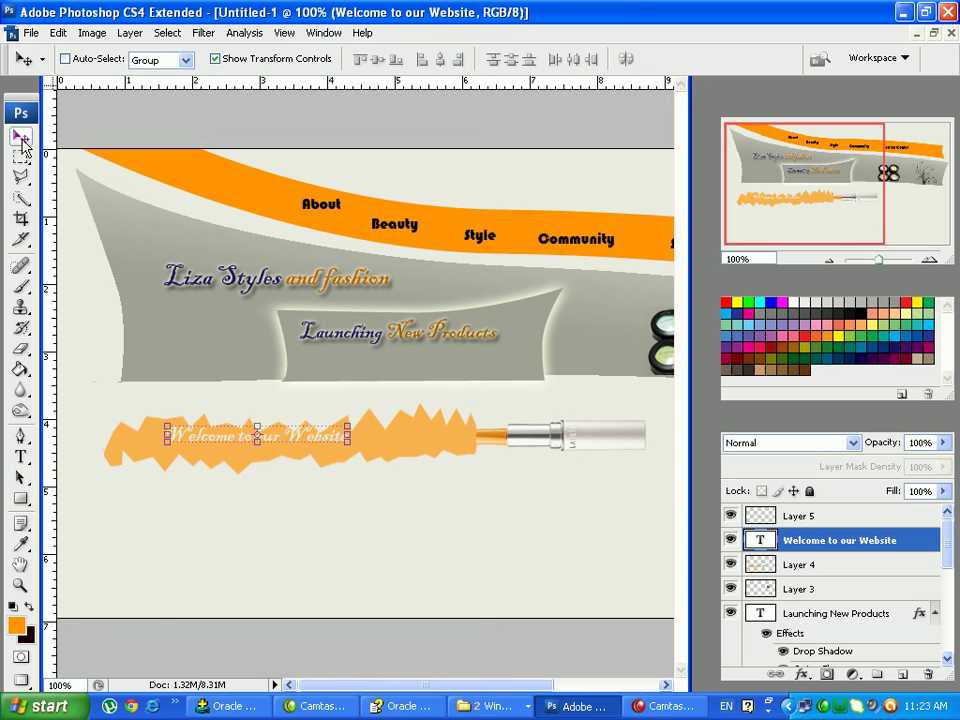
key(Down)
key(Down)
key(Down)
key(Down)
key(Down)
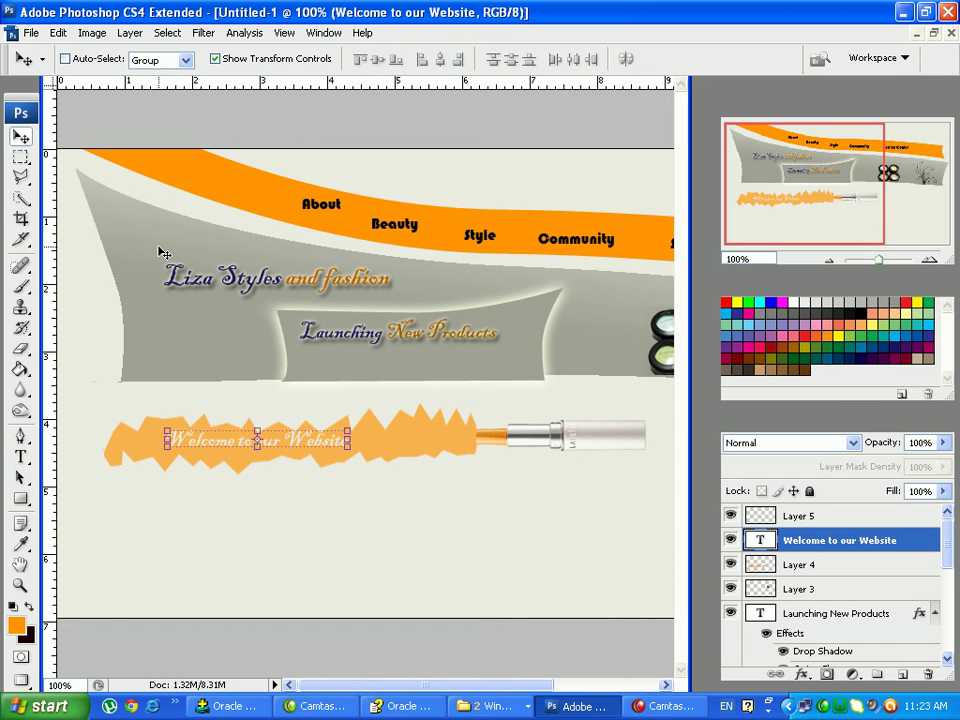
key(Down)
key(Down)
key(Right)
key(Right)
key(Right)
key(Right)
key(Right)
key(Right)
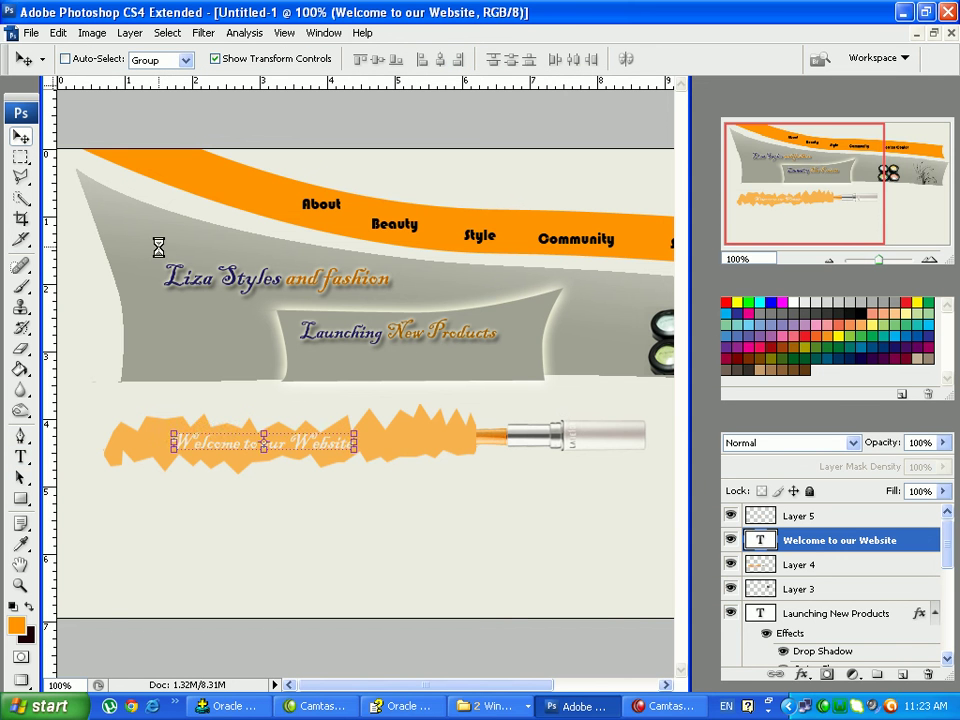
key(Right)
key(Right)
key(Right)
key(Right)
key(Right)
key(Right)
key(Right)
key(Right)
key(Right)
key(Right)
key(Right)
key(Right)
key(Right)
key(Right)
key(Right)
key(Right)
key(Right)
key(Right)
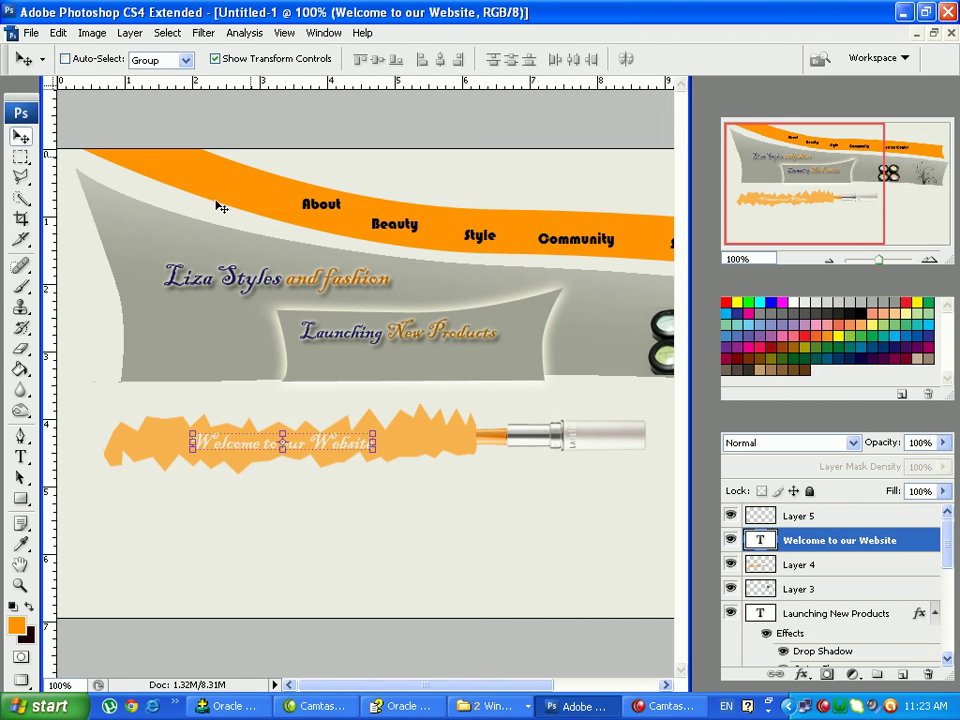
Check the heading color in reference image 184 and change the welcome text color to dark olive #43432a
click(20, 456)
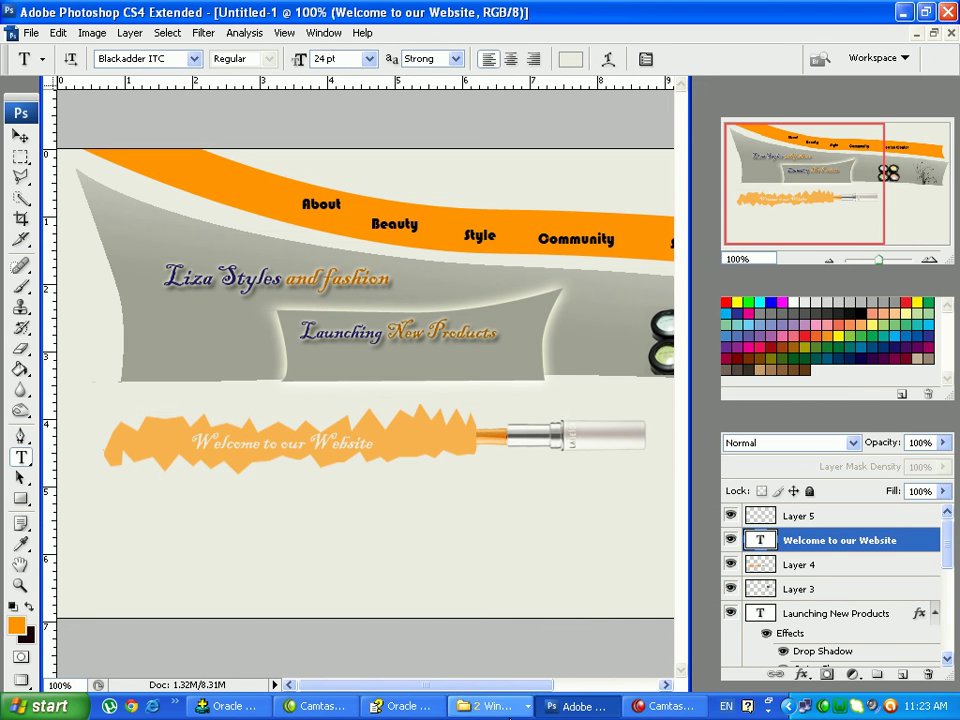
click(490, 706)
click(511, 660)
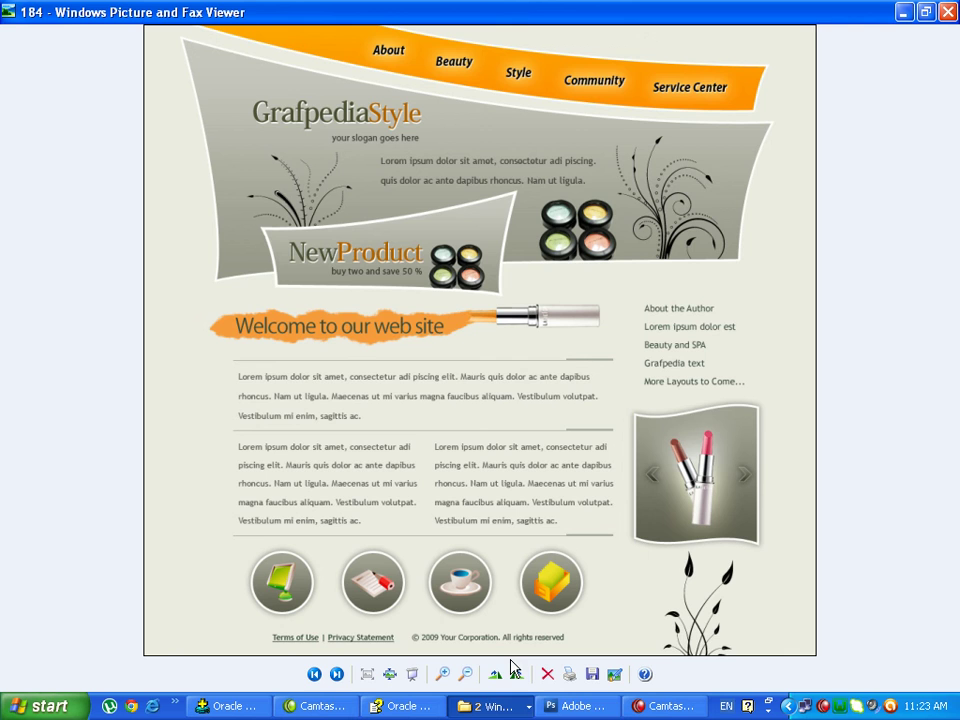
click(566, 706)
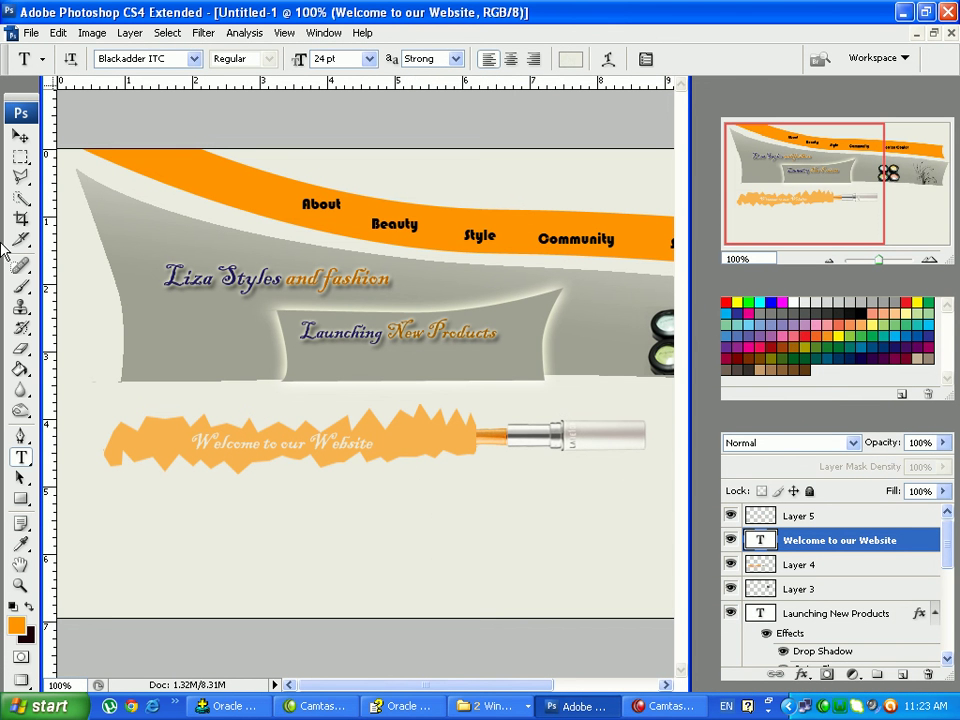
click(570, 59)
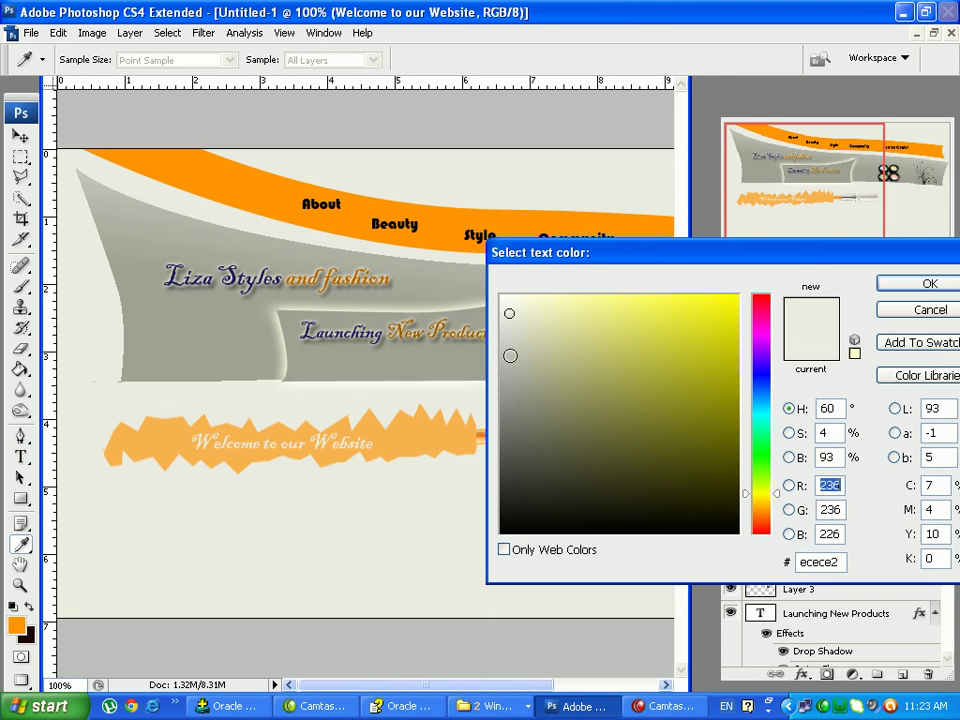
mouse_move(510, 355)
mouse_down()
mouse_move(505, 477)
mouse_move(534, 459)
mouse_move(582, 460)
mouse_move(562, 475)
mouse_move(571, 494)
mouse_move(589, 471)
mouse_up()
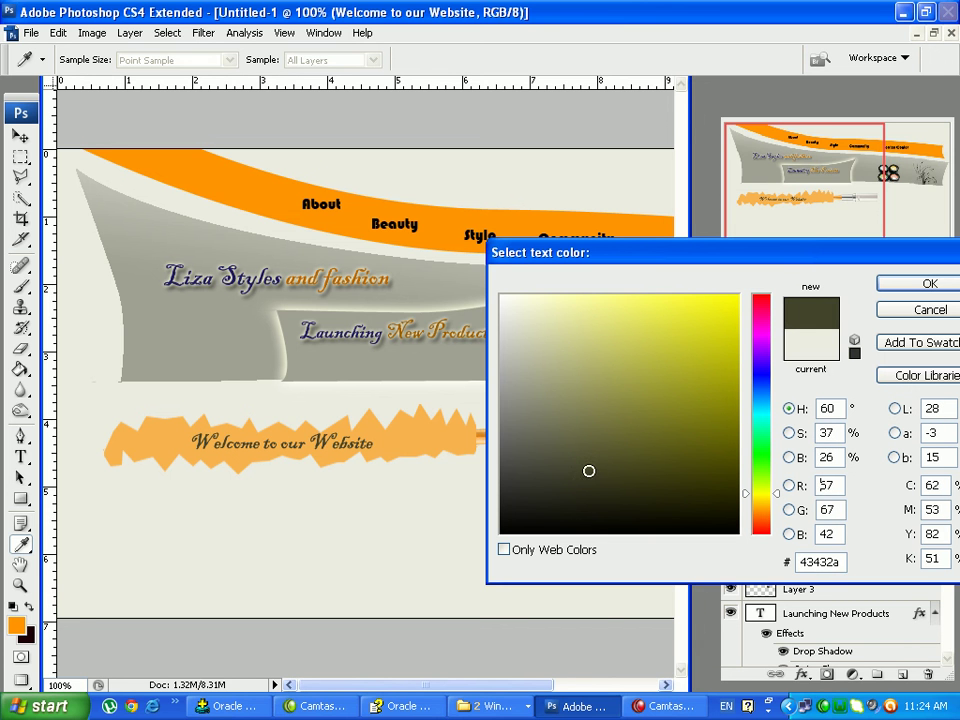
click(929, 285)
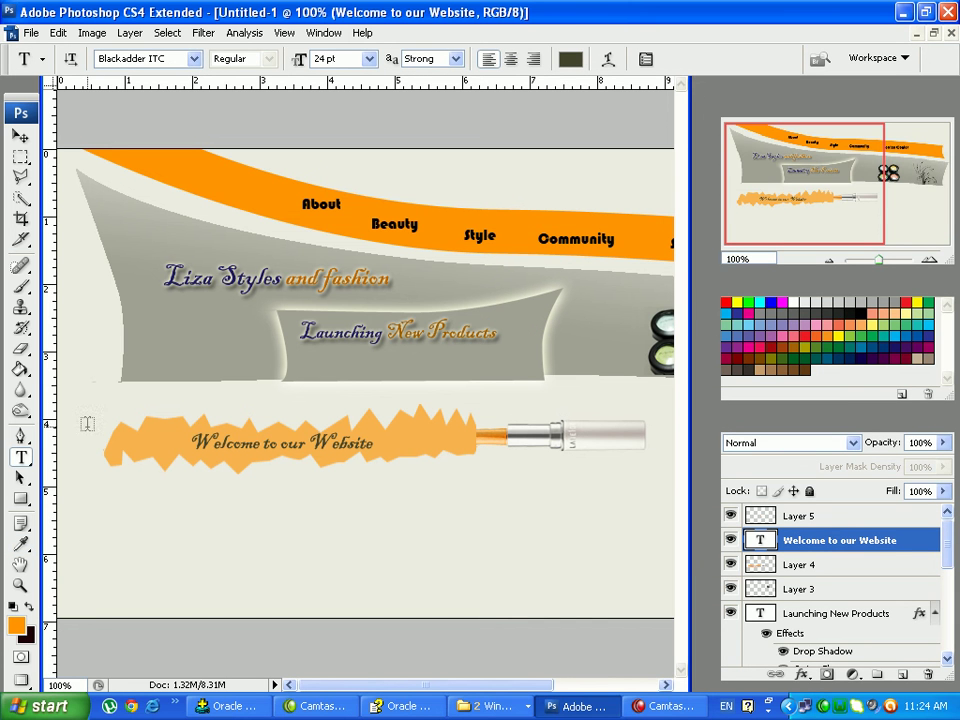
Marquee-select the smear's left end in front of the welcome text and rasterize the "Welcome to our Website" type layer
click(20, 157)
drag(182, 407, 88, 497)
key(Delete)
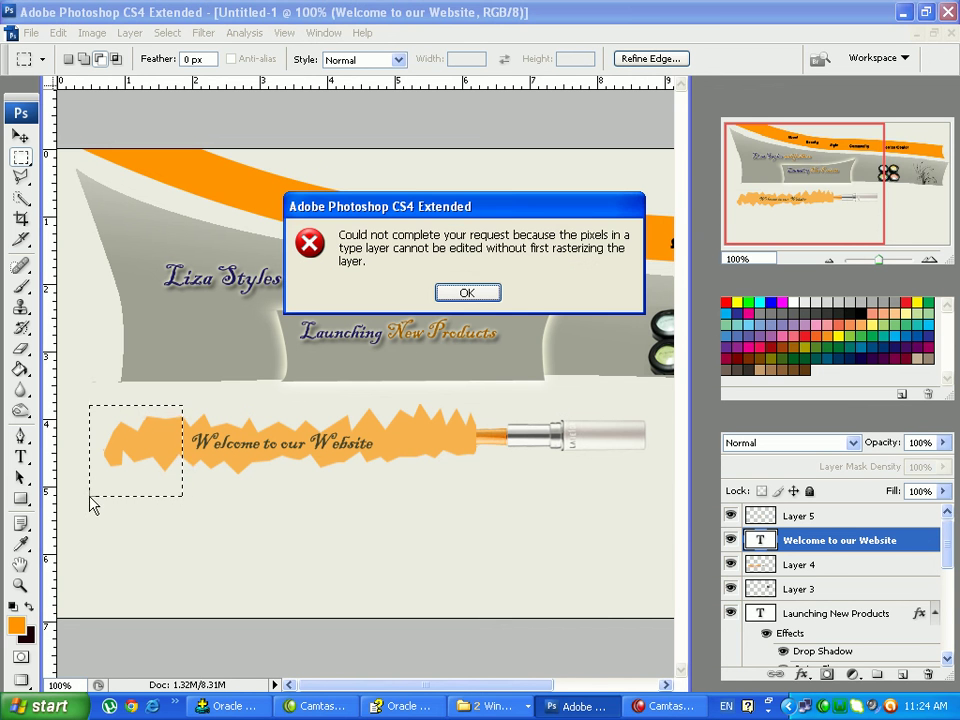
click(455, 292)
click(20, 348)
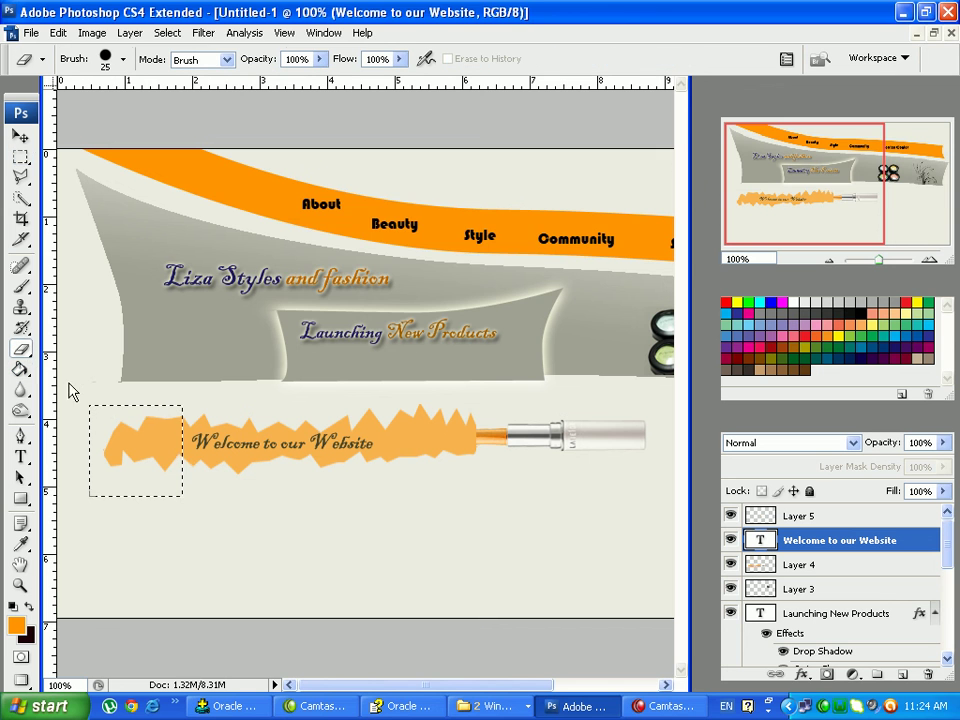
click(109, 419)
click(400, 291)
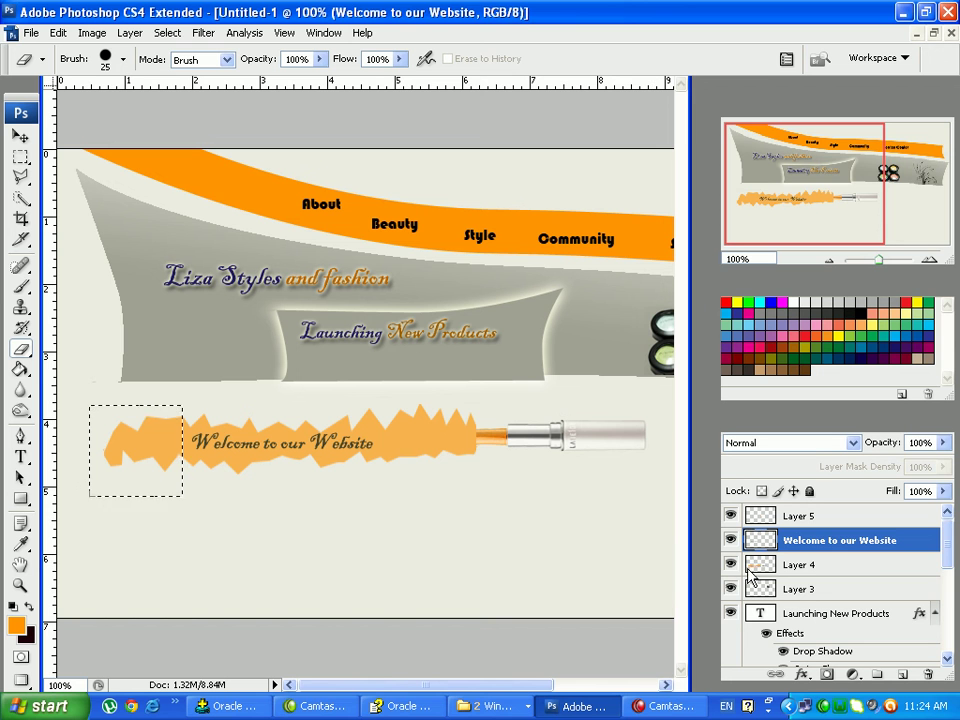
Erase the selected left end of the smear on Layer 4, then drop the selection
key(alt+bracketleft)
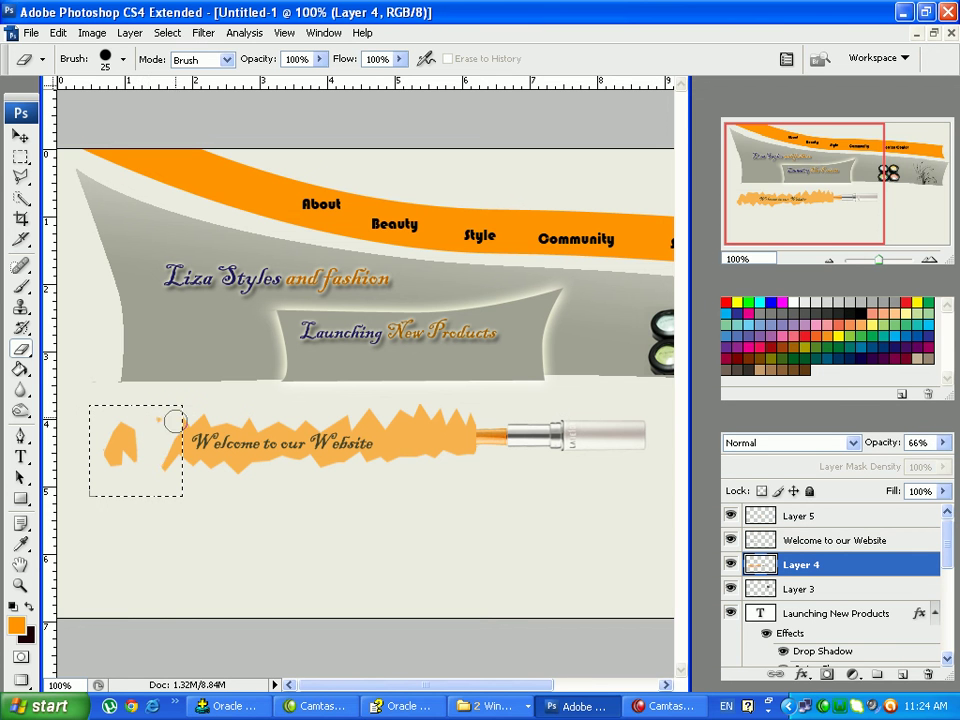
mouse_move(156, 454)
mouse_down()
mouse_move(118, 450)
mouse_move(103, 433)
mouse_up()
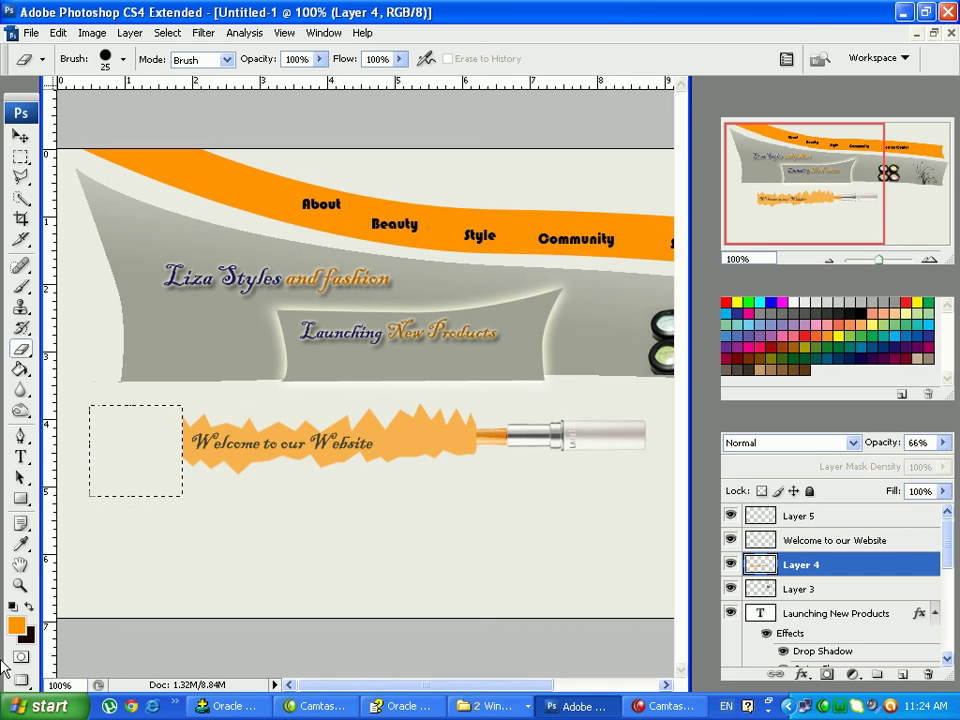
key(ctrl+d)
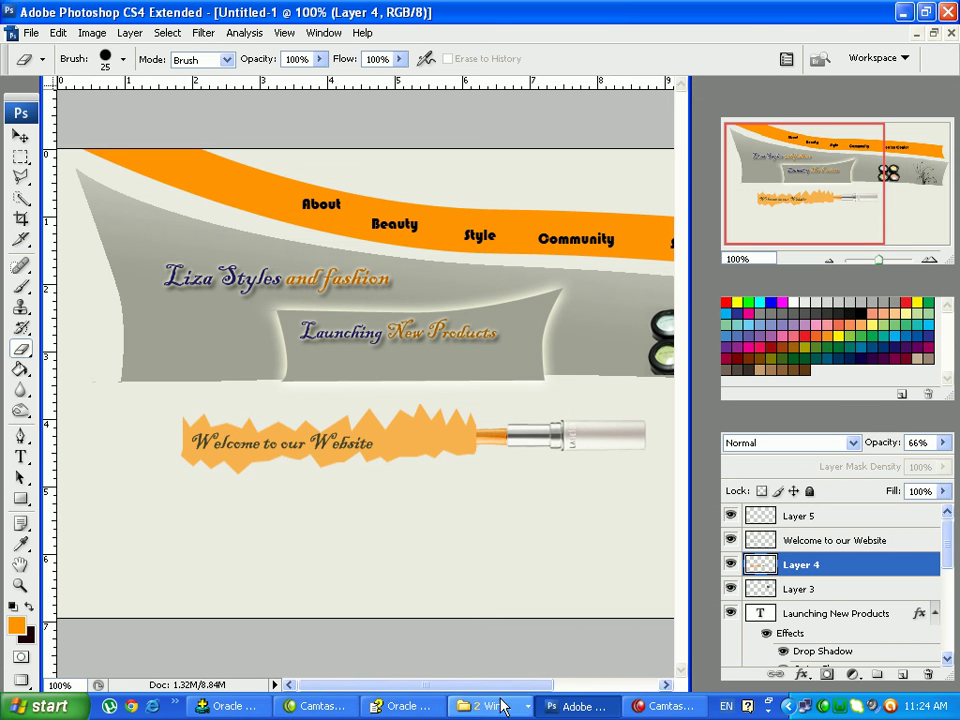
Review the right half of the layout, then examine reference image 184 in the picture viewer for the sections below the welcome heading
drag(503, 690, 606, 690)
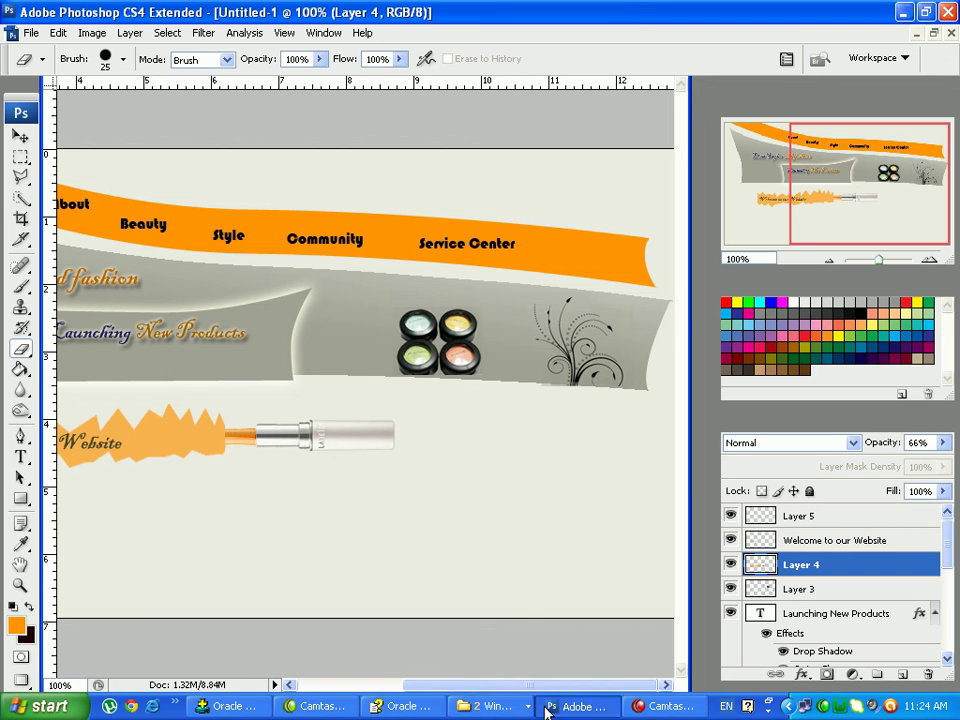
click(490, 707)
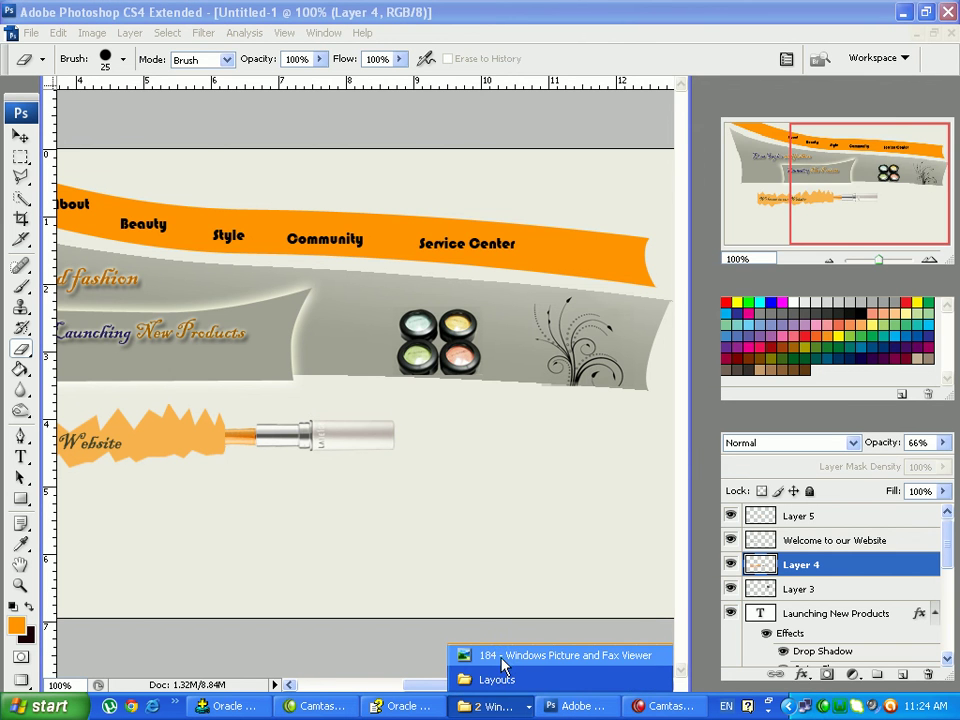
click(505, 657)
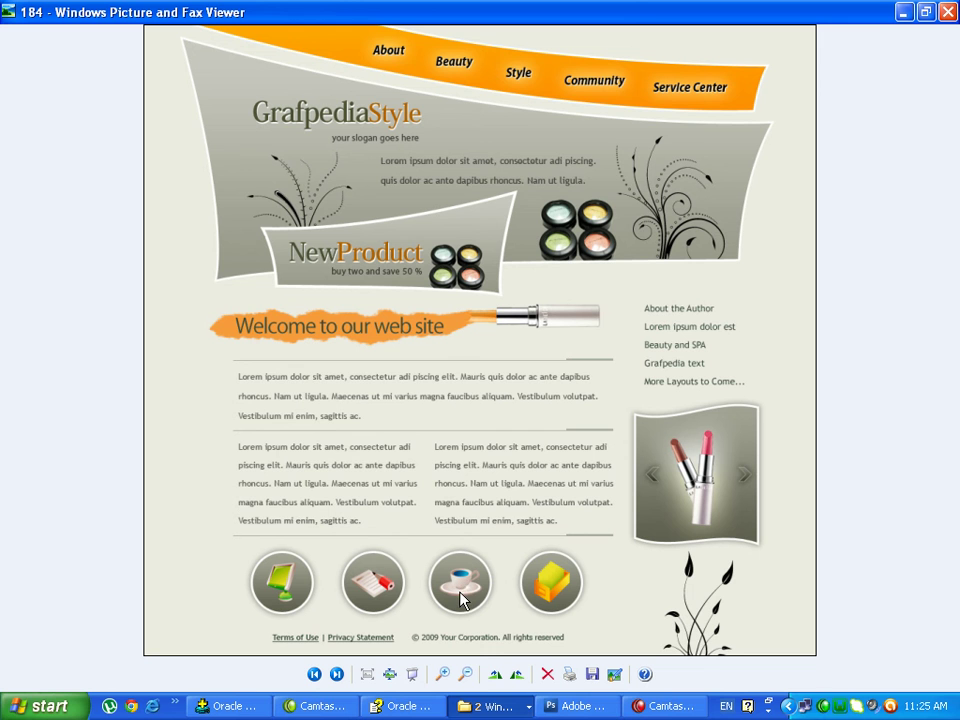
Switch back to Photoshop and set the canvas height to 800 pixels, keeping the center anchor
click(822, 706)
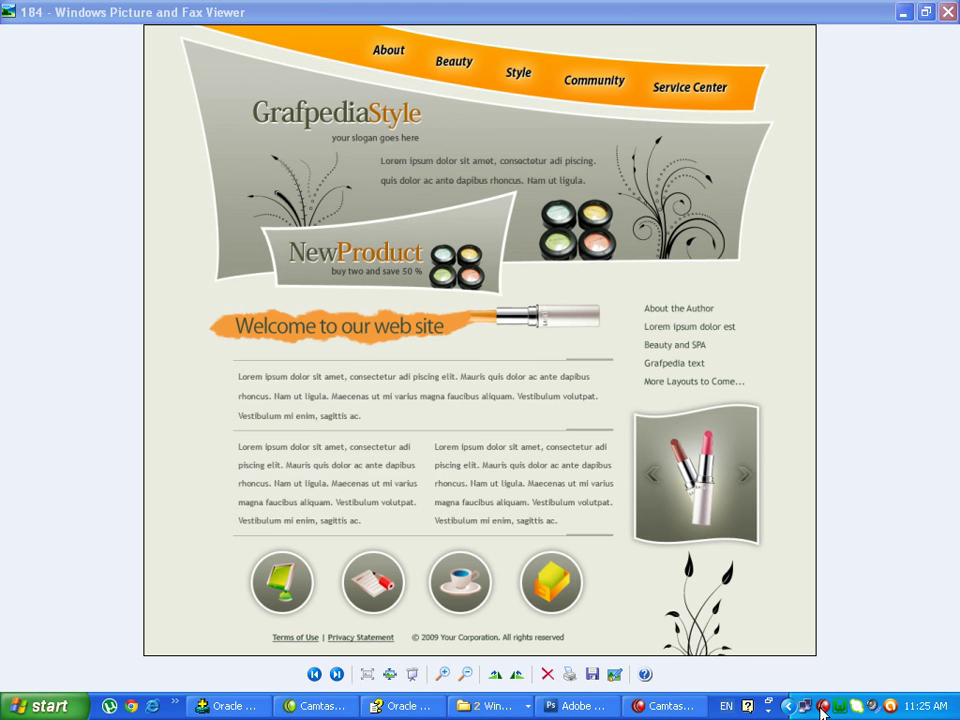
click(580, 706)
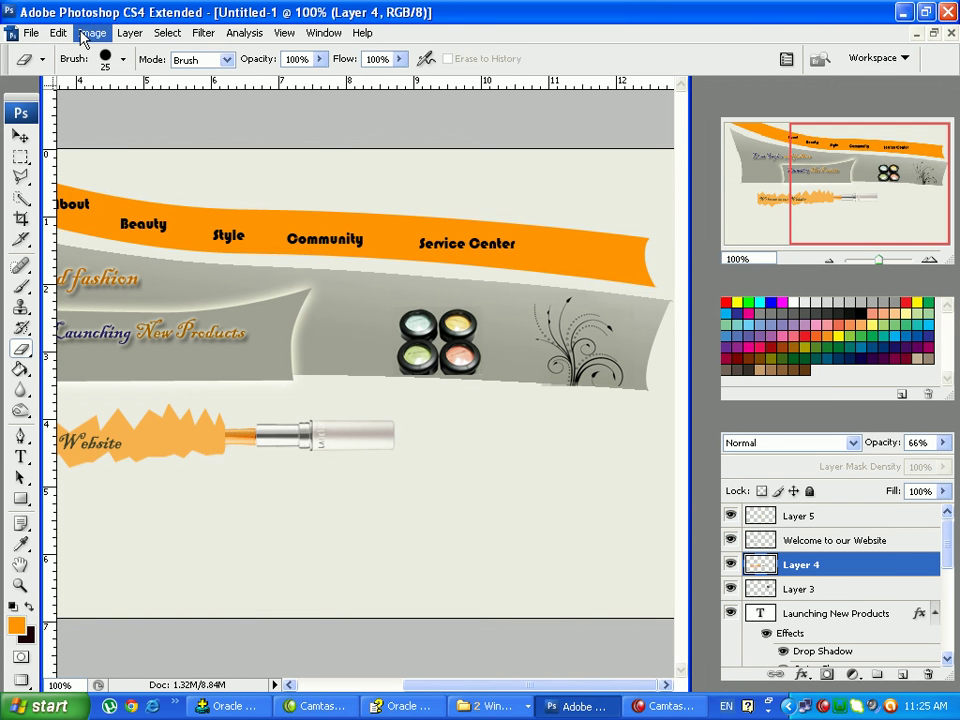
key(0)
key(7)
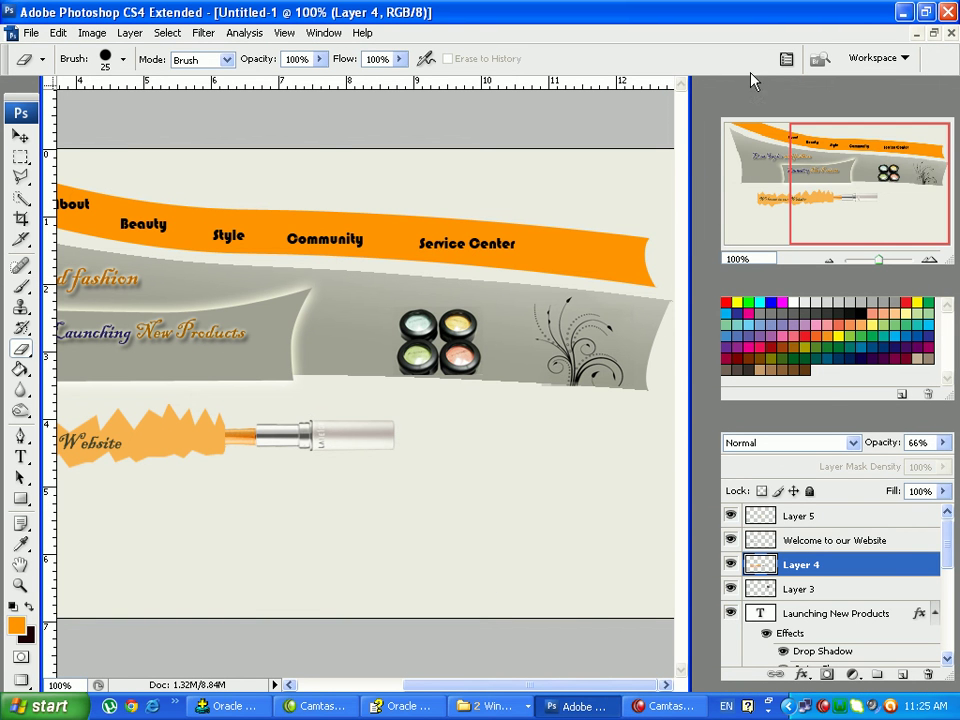
click(338, 40)
mouse_move(84, 38)
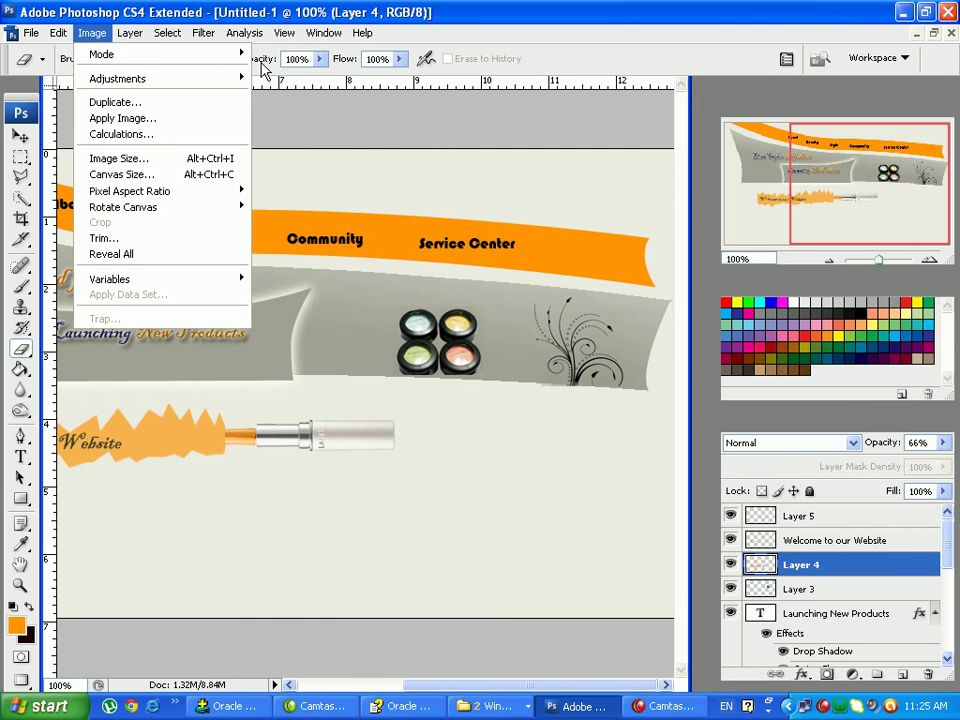
click(115, 175)
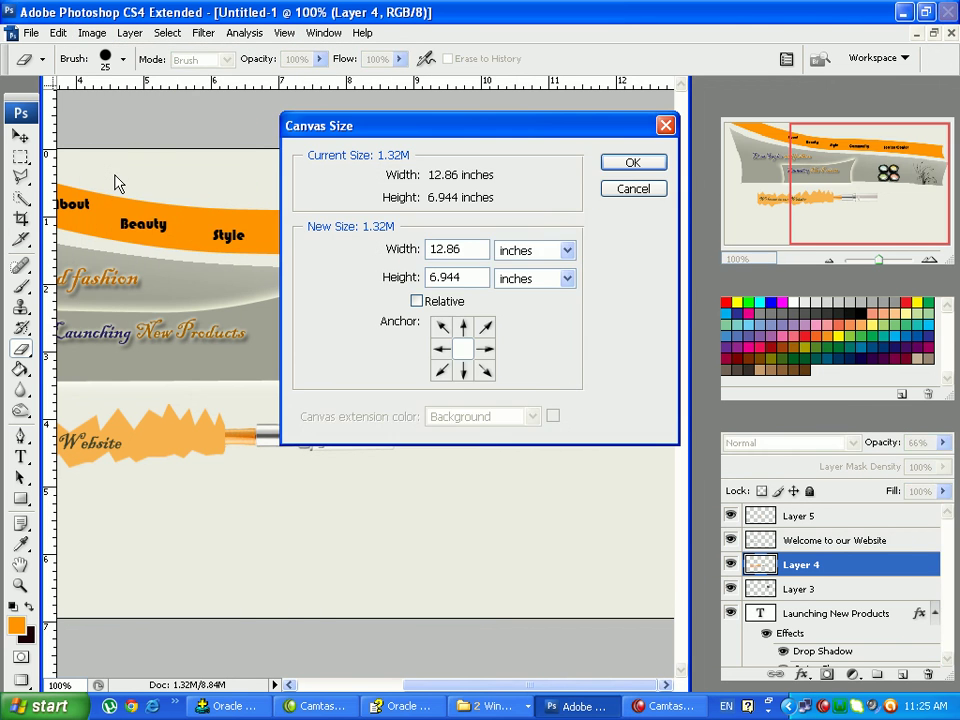
click(567, 251)
click(512, 284)
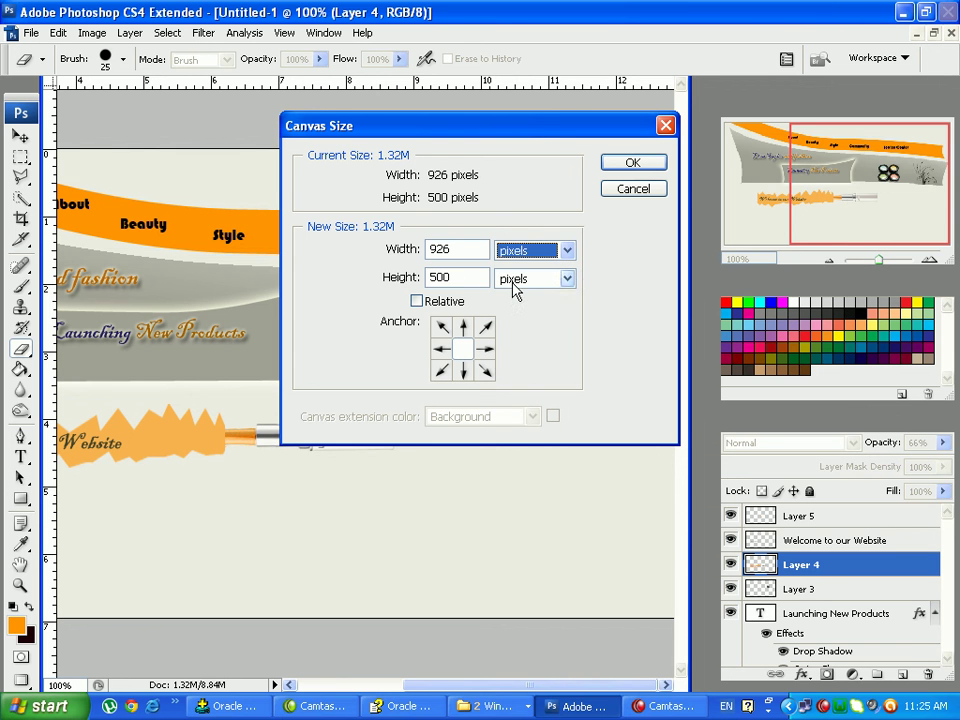
double_click(456, 278)
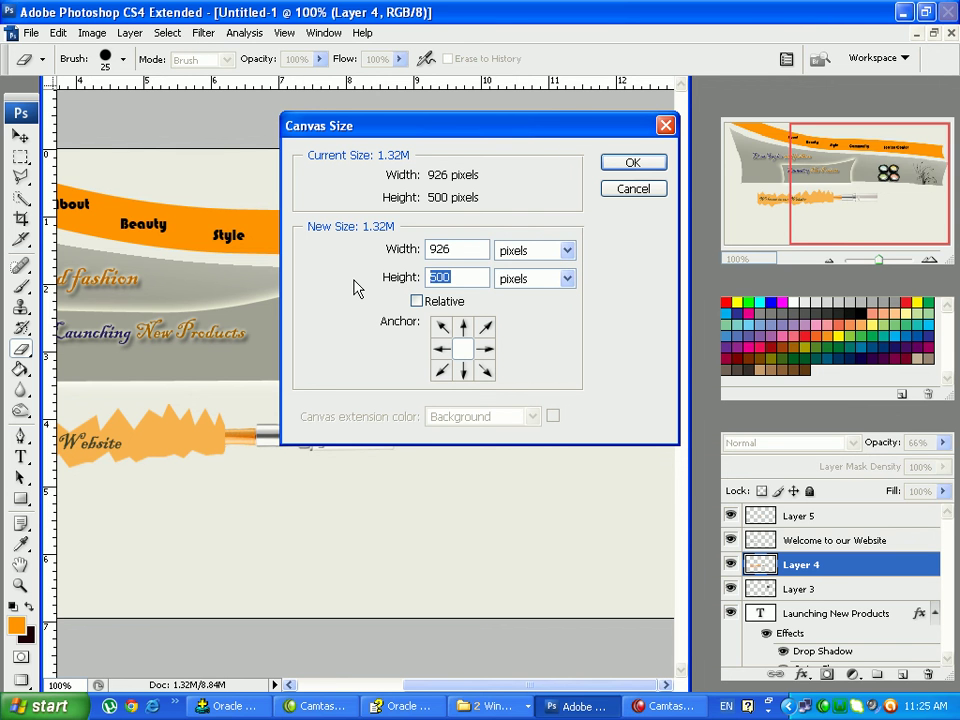
text(800)
key(Return)
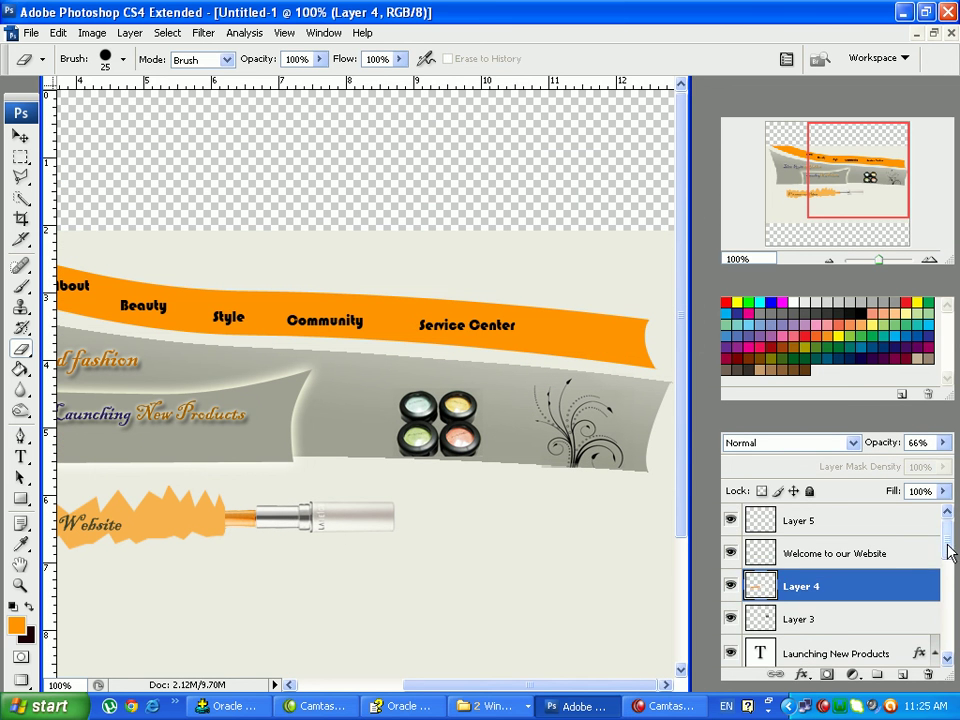
Select all layers and move the whole layout up until it meets the upper edge of the enlarged canvas
drag(950, 553, 939, 523)
click(833, 660)
shift+click(822, 521)
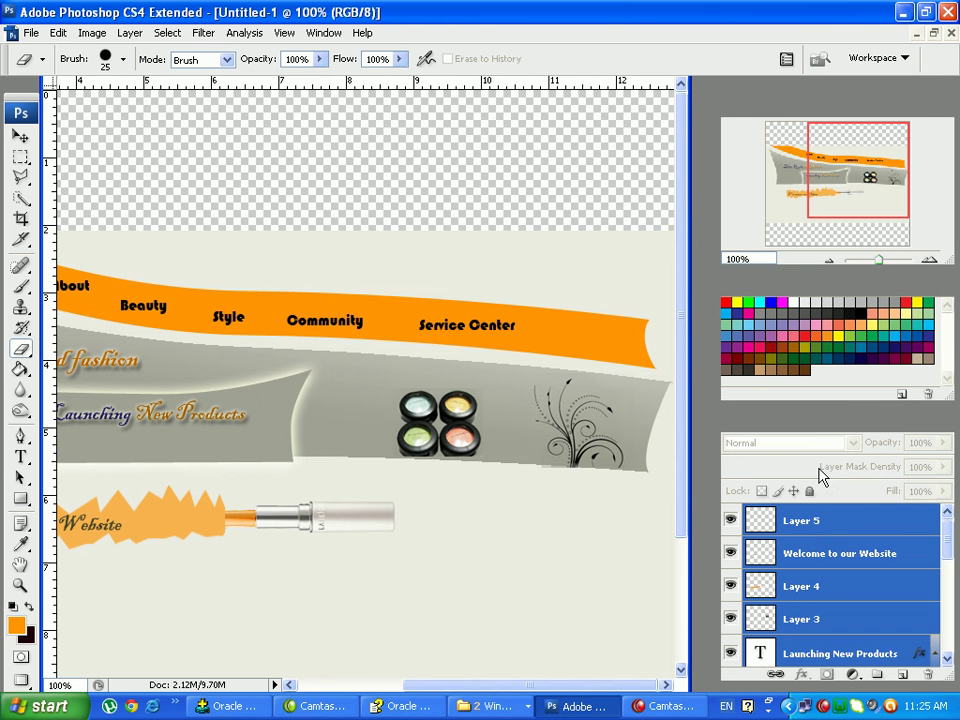
click(20, 135)
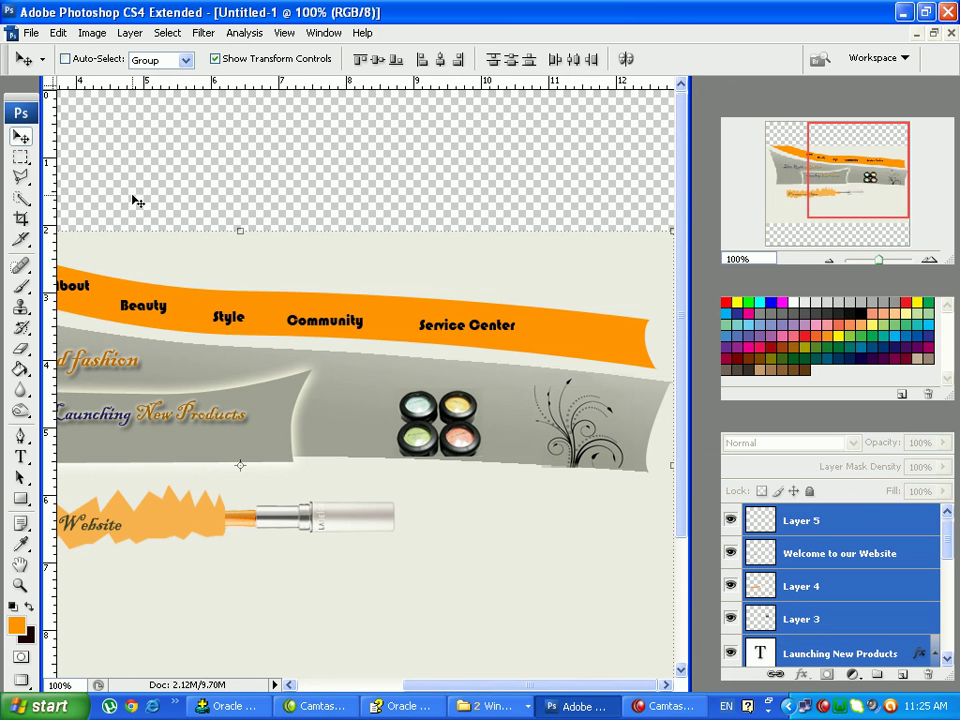
drag(386, 499, 386, 379)
key(shift+Up)
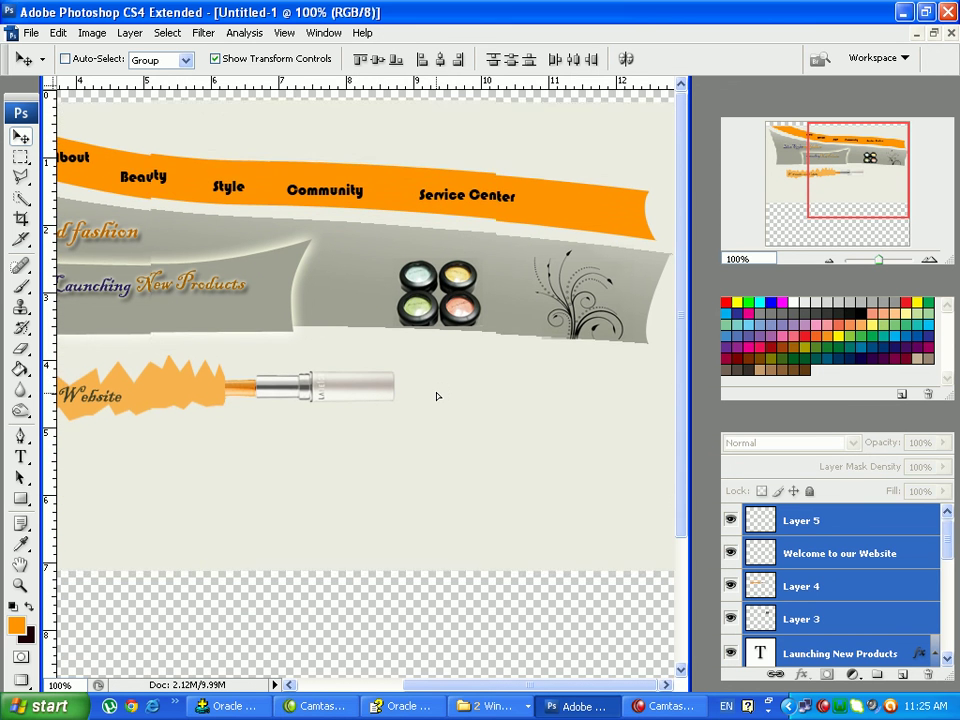
key(shift+Up)
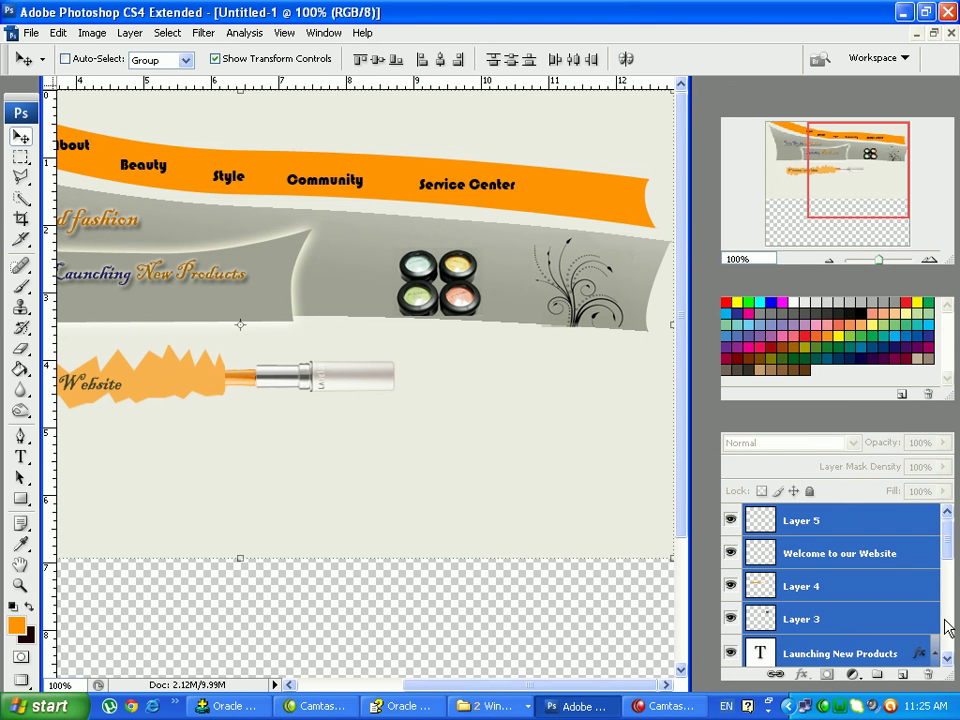
Fill the empty transparent area of Layer 1 with the page background color #ecece2, undoing the orange fill
scroll(948, 627, down, 5)
click(912, 660)
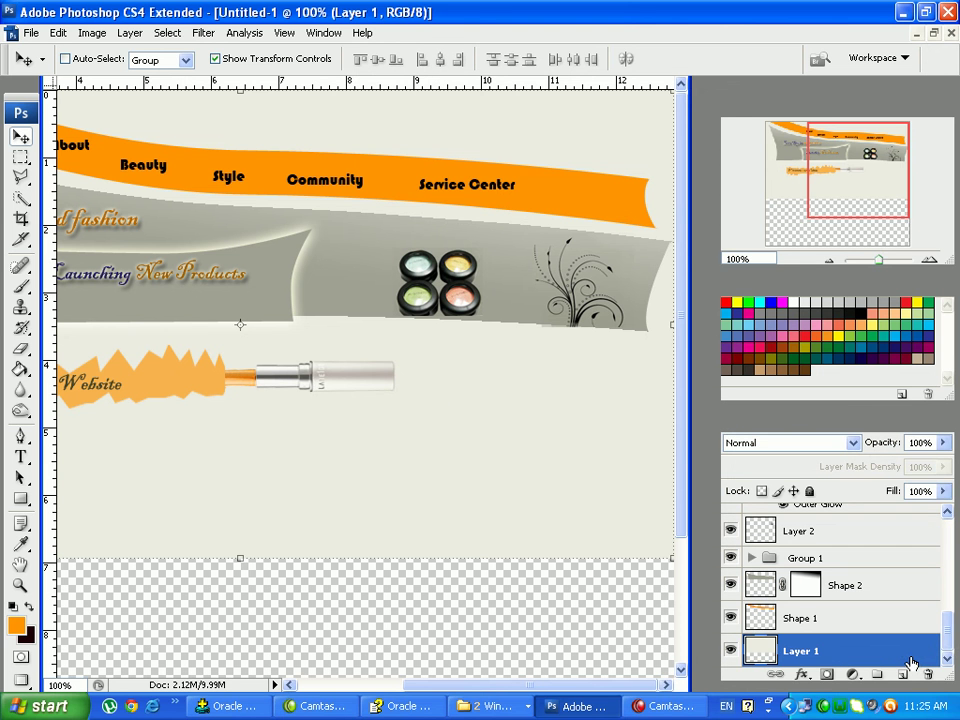
click(20, 370)
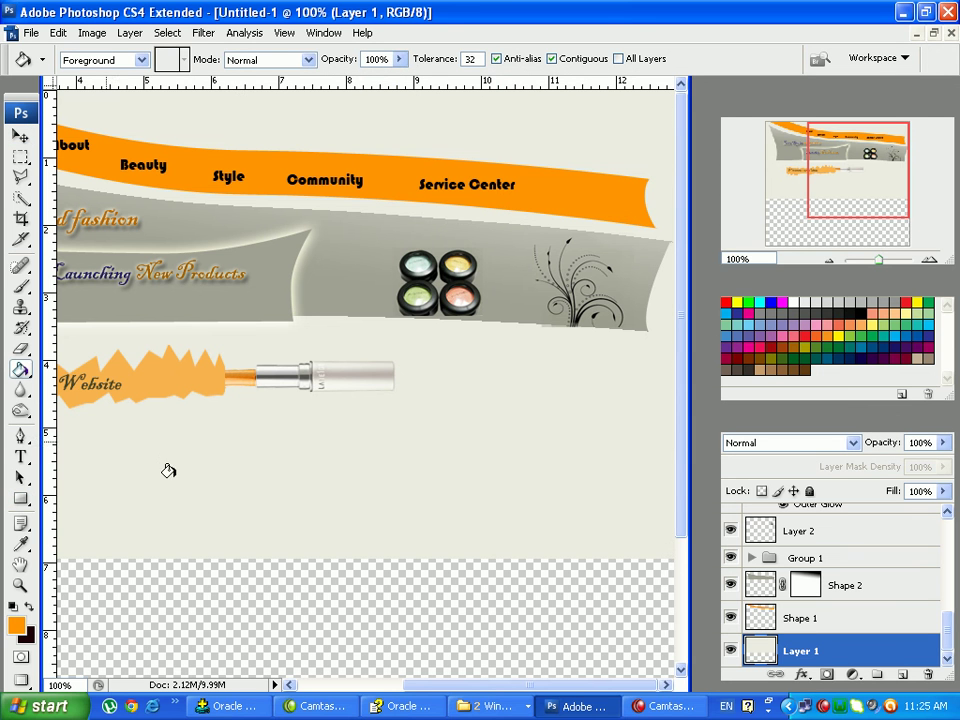
click(243, 604)
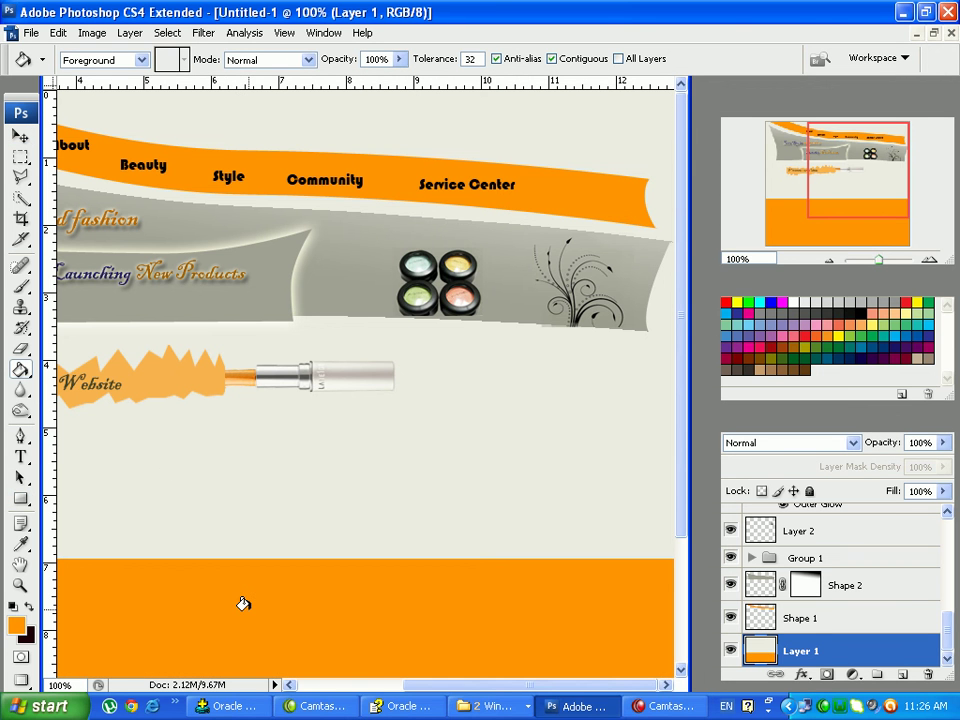
key(ctrl+z)
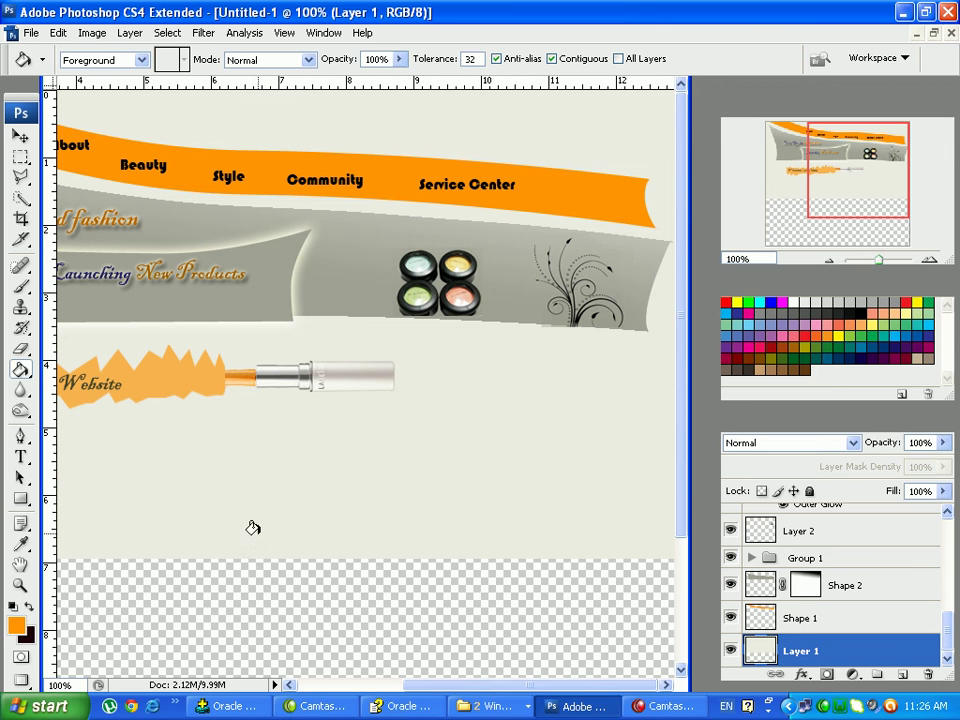
click(18, 627)
click(287, 519)
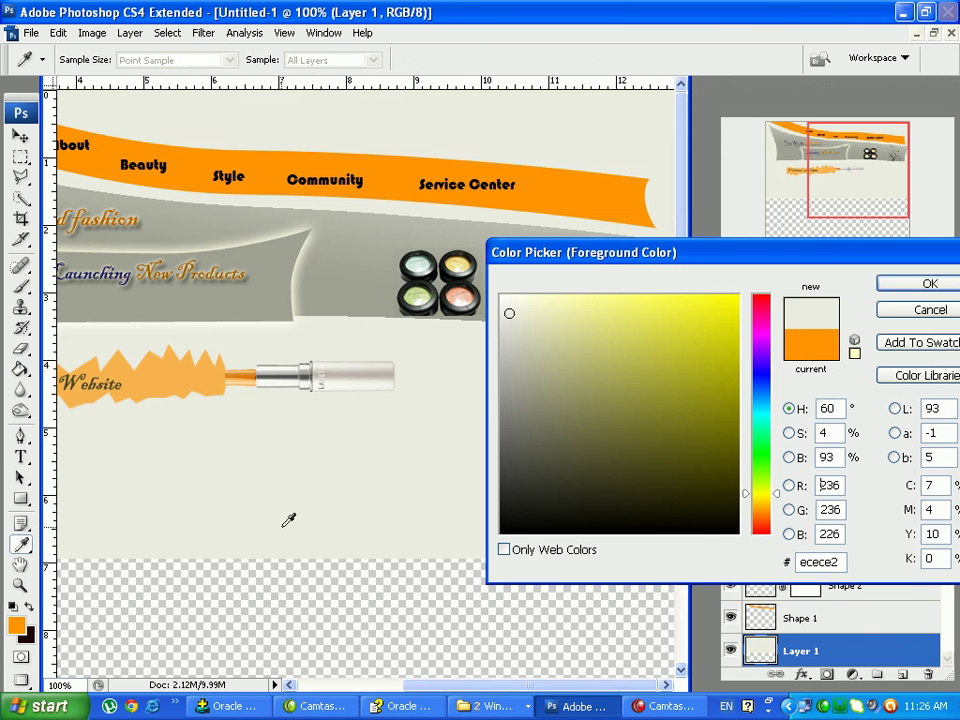
click(930, 284)
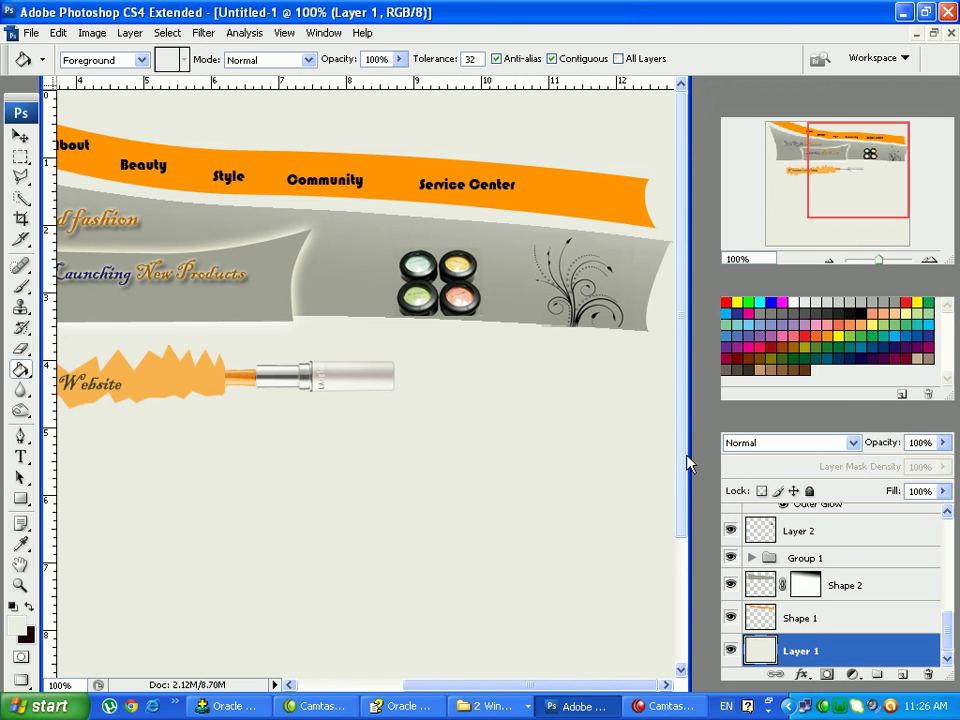
Draw a full-width footer rectangle along the lower edge of the canvas, directly above Layer 1
scroll(338, 653, left, 5)
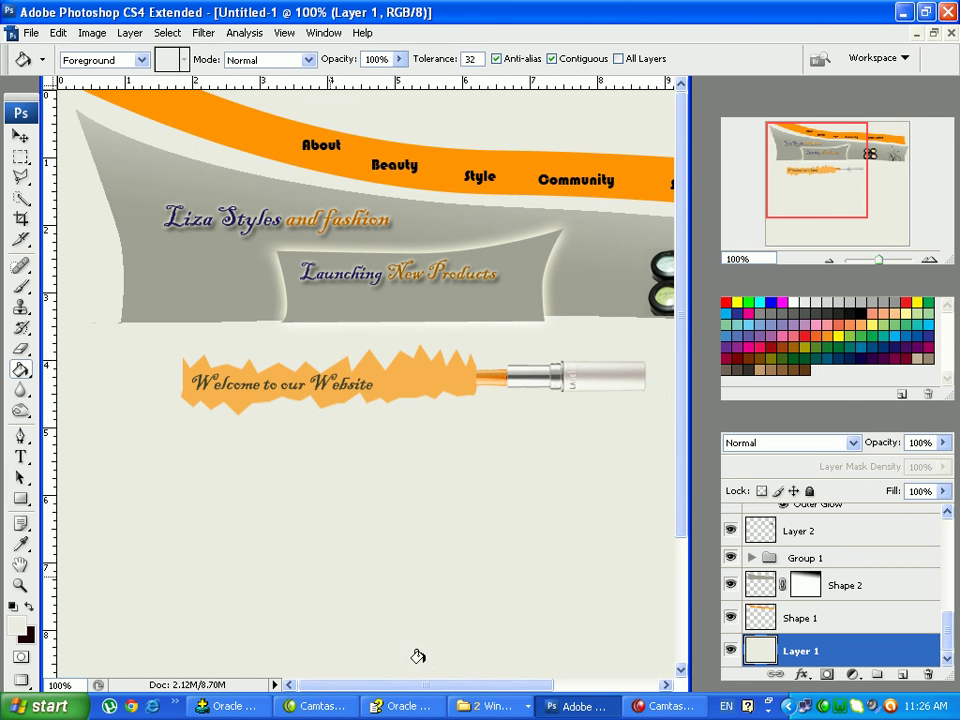
drag(686, 542, 668, 684)
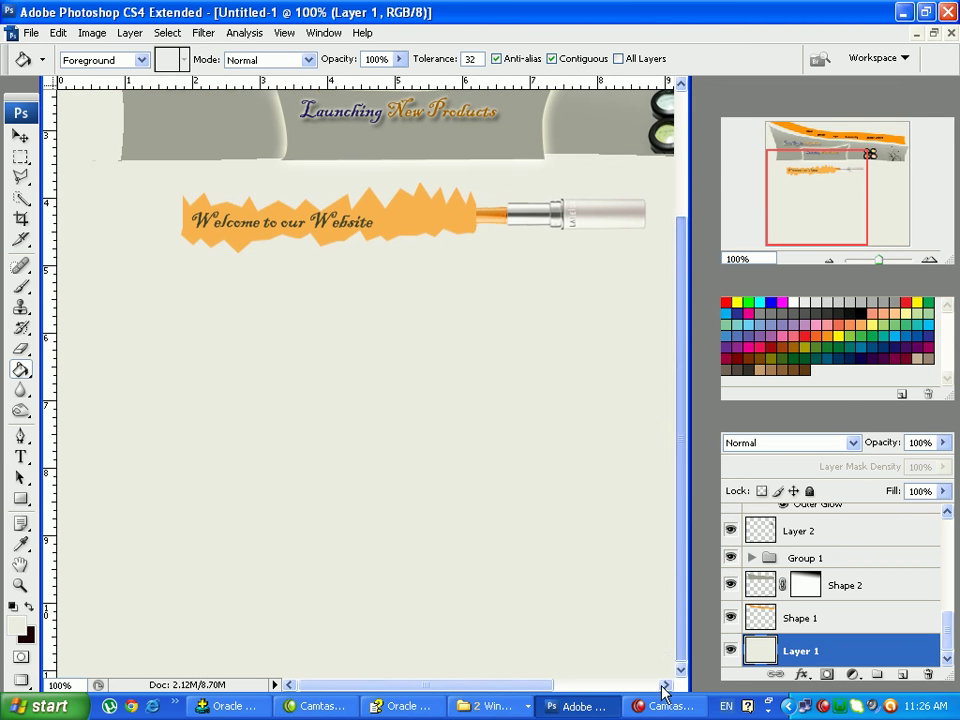
click(829, 261)
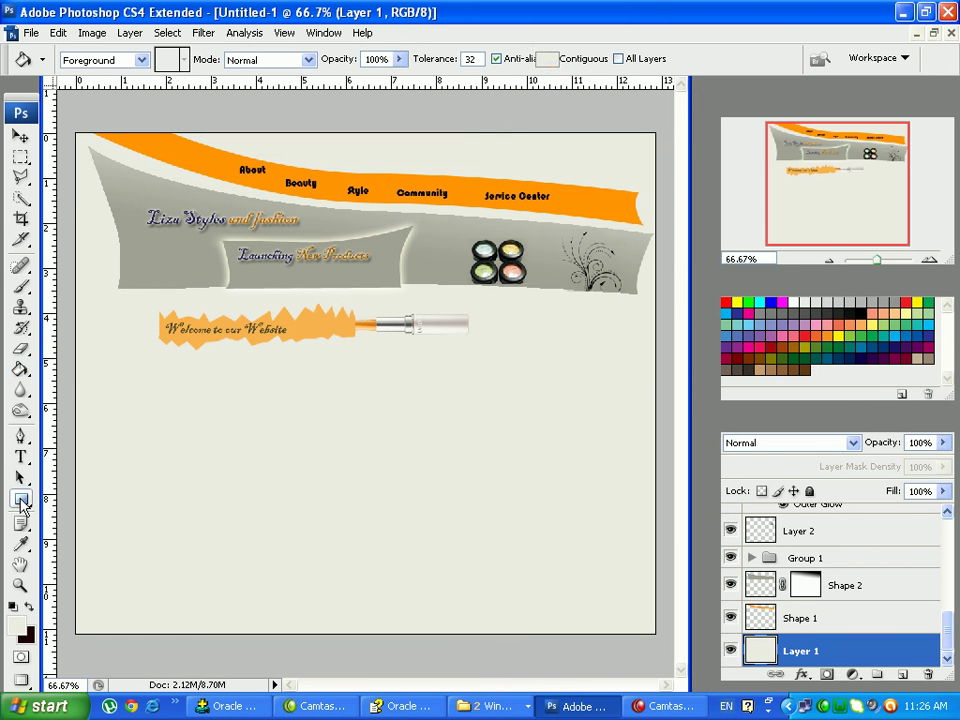
click(20, 498)
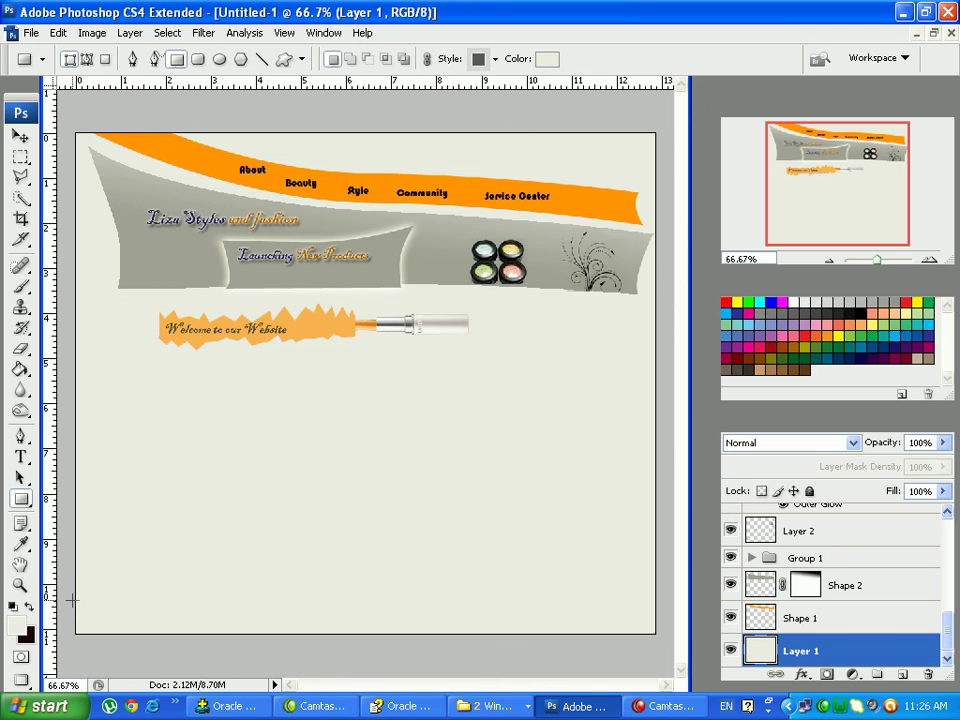
drag(75, 600, 658, 636)
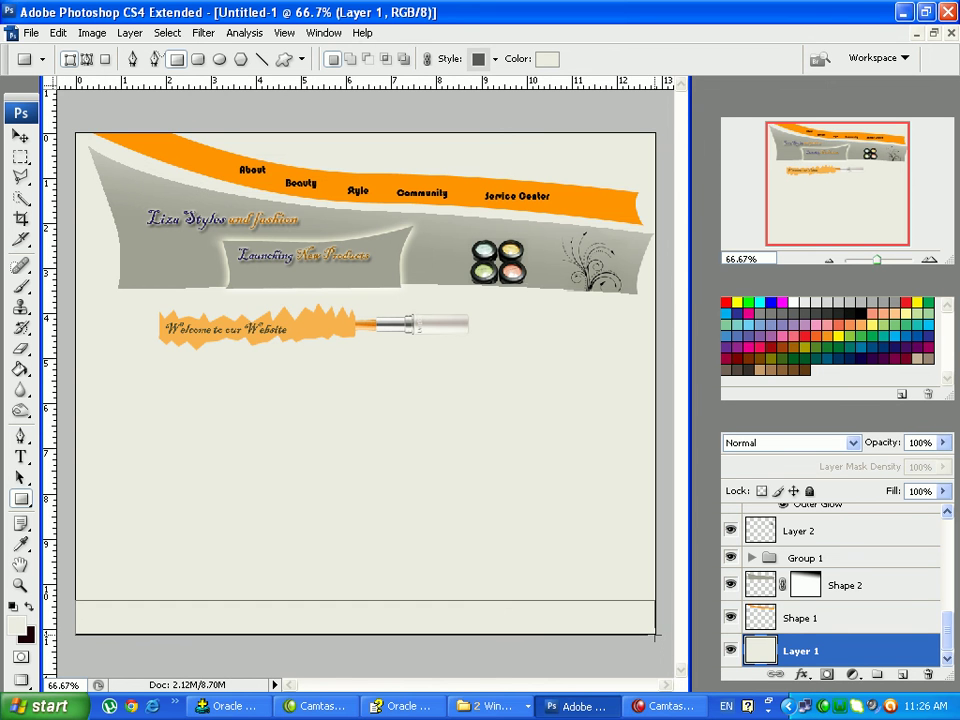
drag(656, 634, 656, 634)
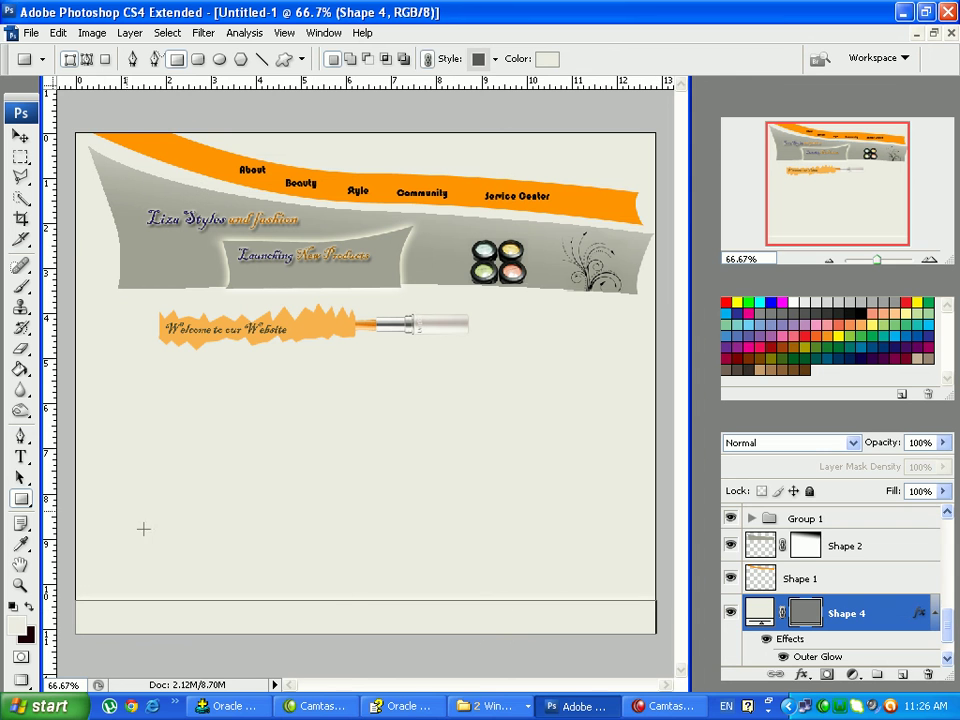
Scale the footer rectangle's height down to about 72.2%, keeping its lower edge on the canvas edge
click(19, 135)
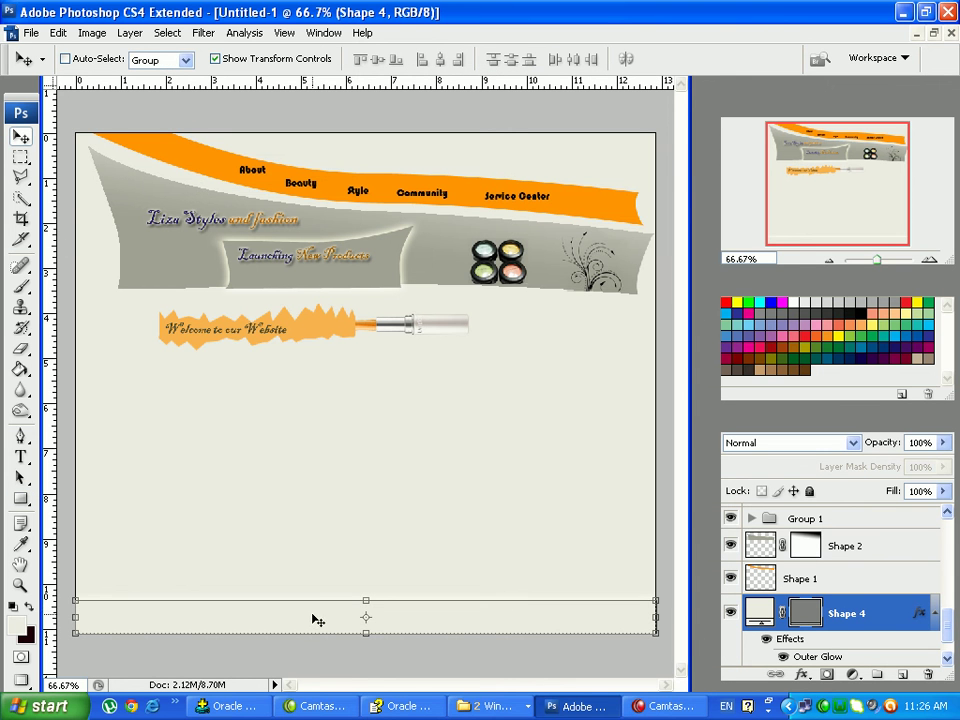
drag(366, 600, 368, 609)
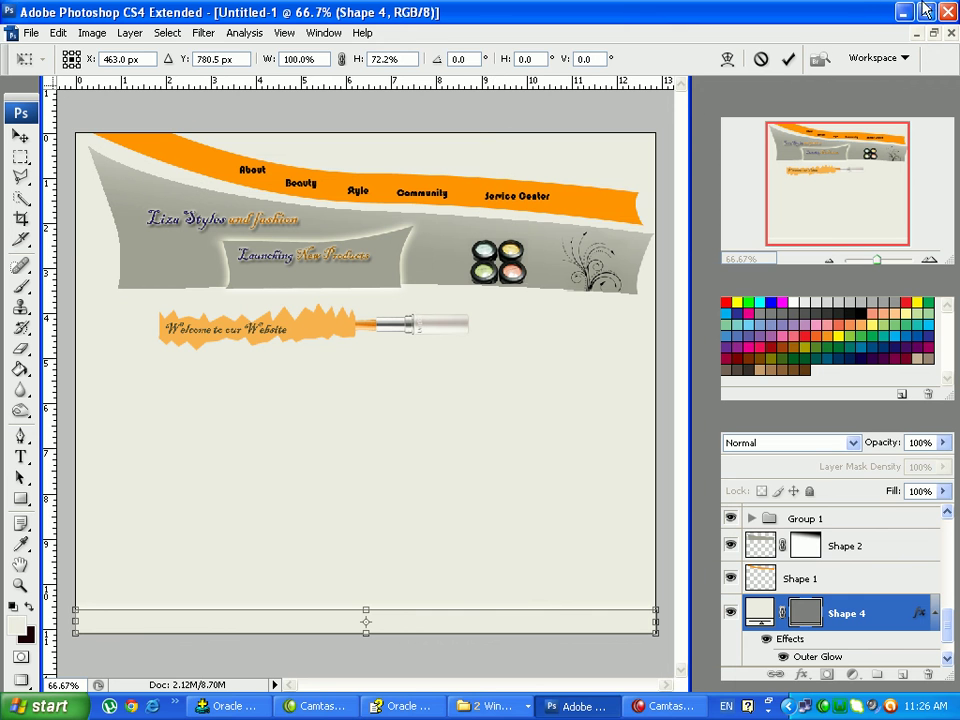
click(789, 60)
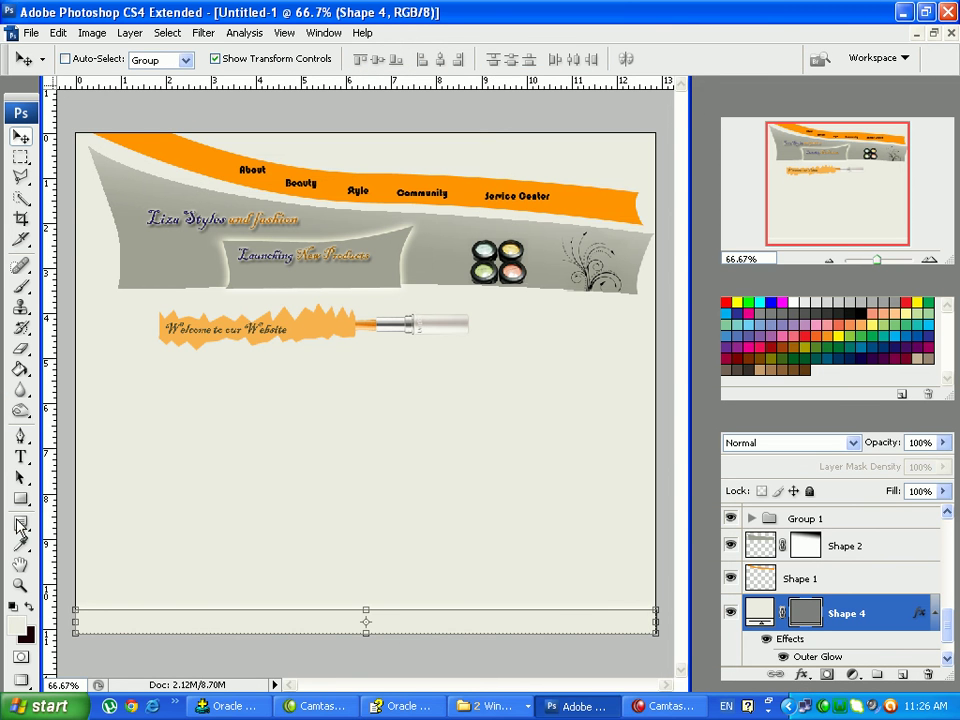
Change the footer rectangle's fill color to light gray #e0e0d9
click(20, 500)
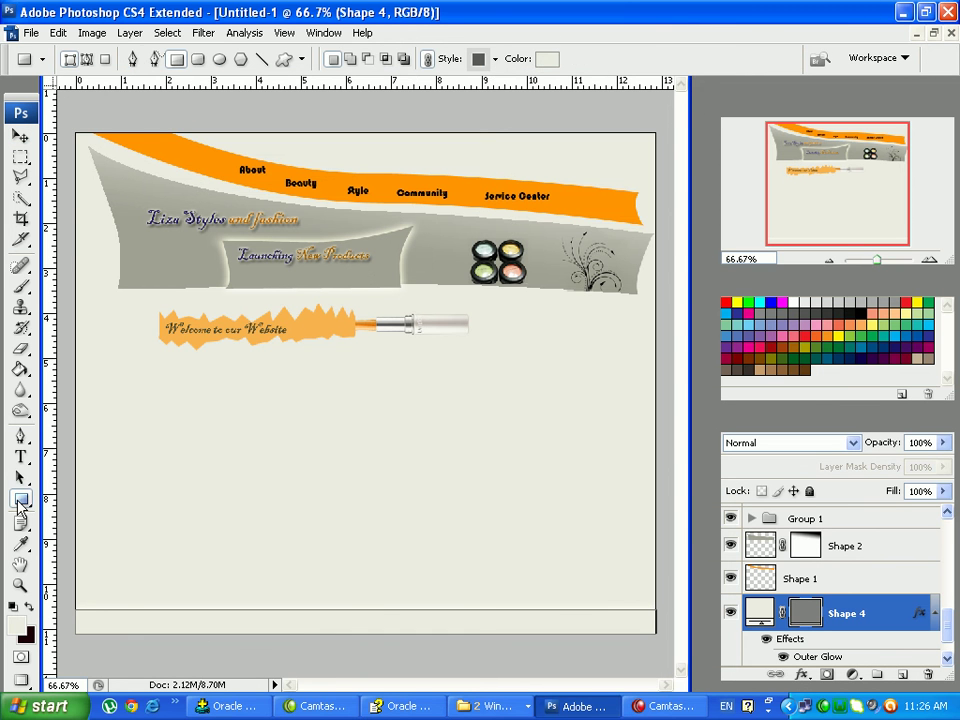
click(550, 60)
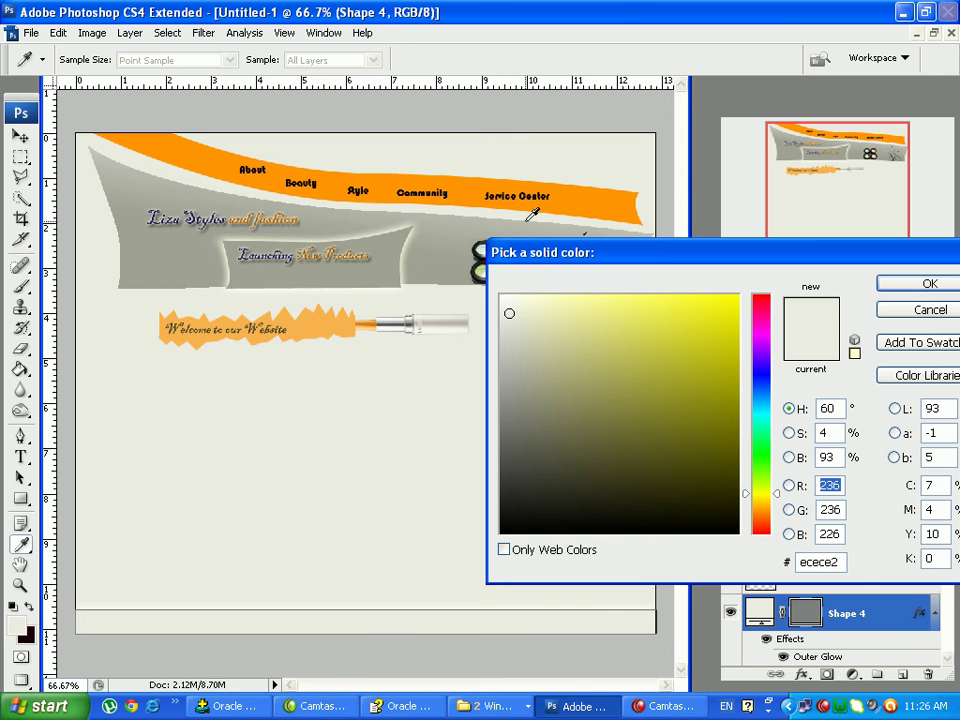
click(106, 157)
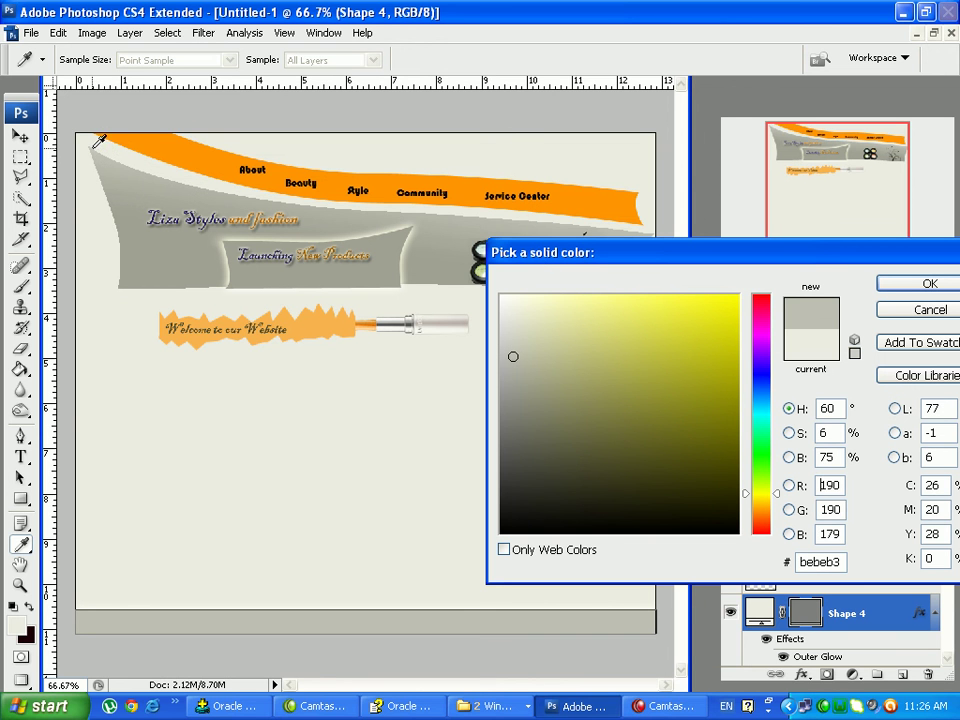
click(511, 342)
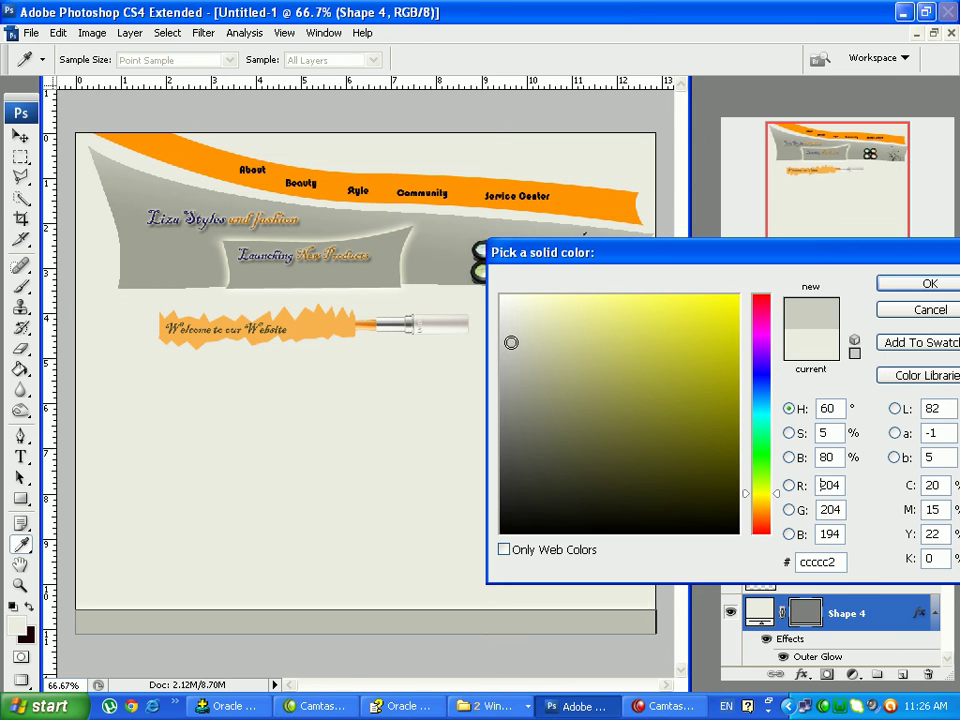
drag(511, 342, 507, 323)
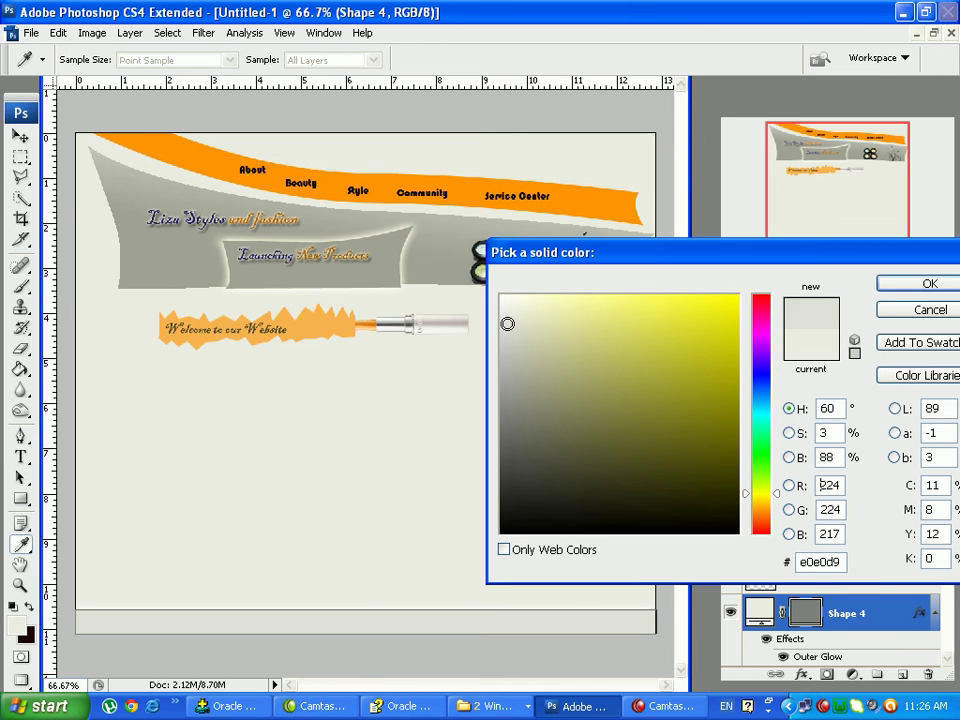
click(926, 283)
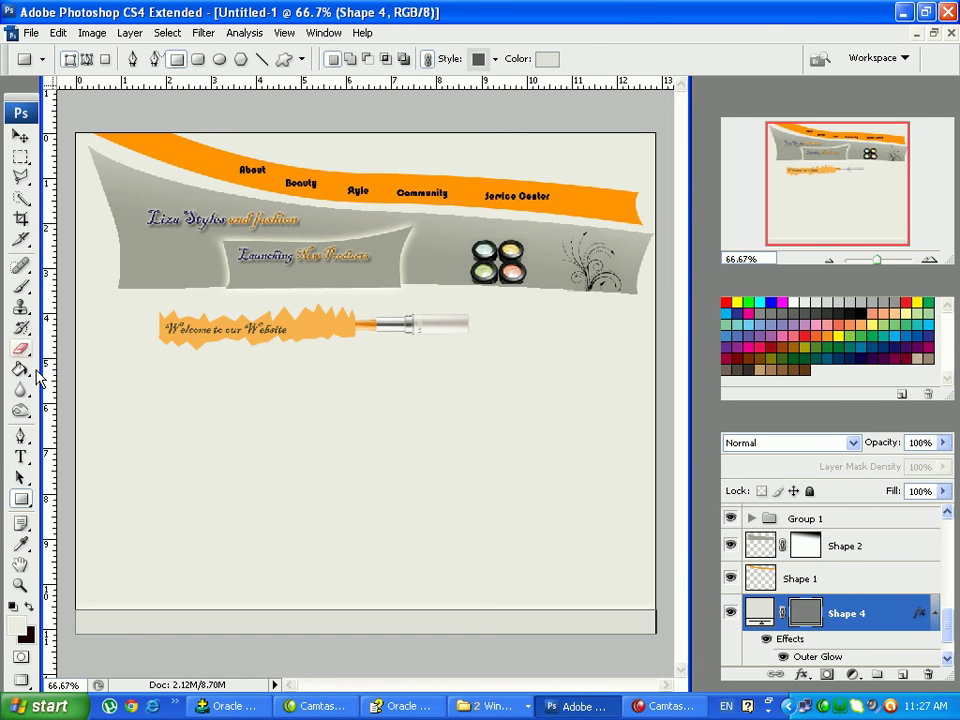
Start a new text line just above the footer near the canvas's left edge, with black as the text color
click(21, 458)
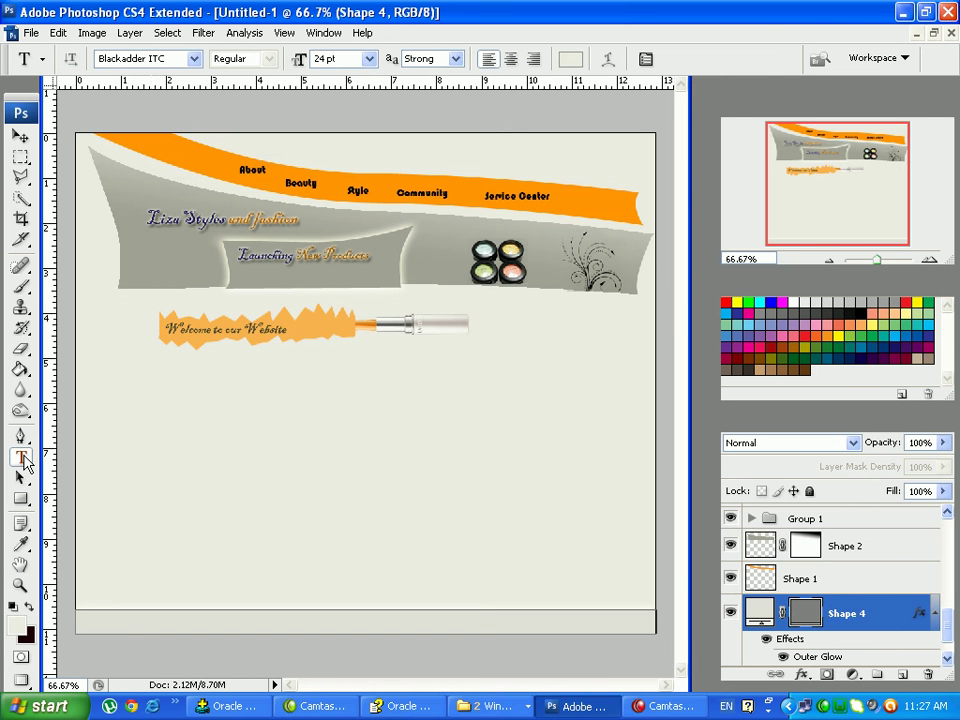
click(131, 568)
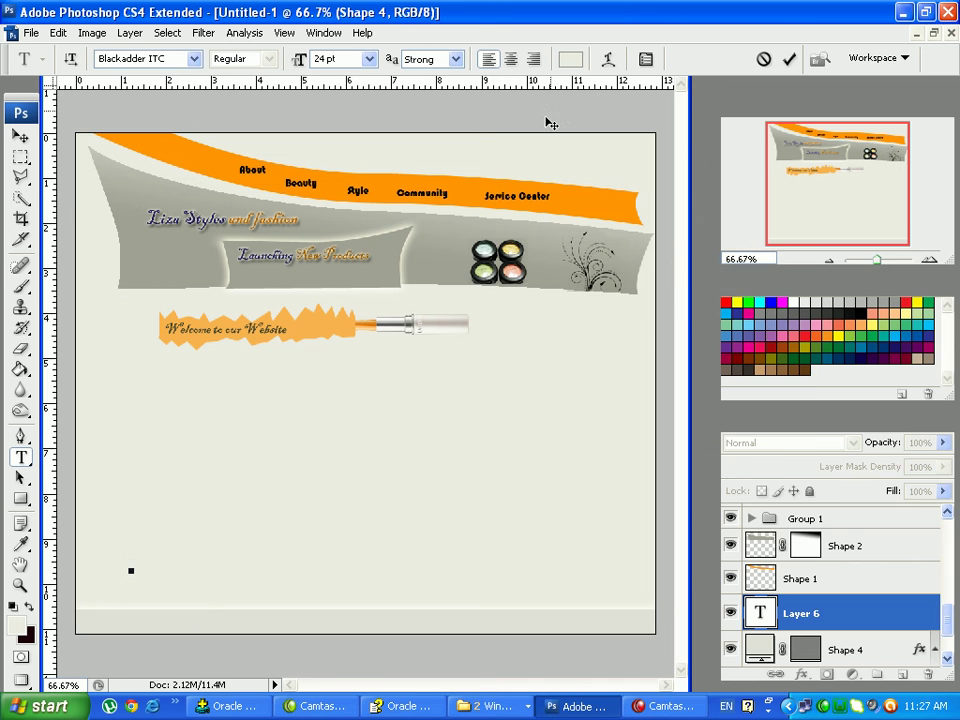
click(570, 59)
click(503, 531)
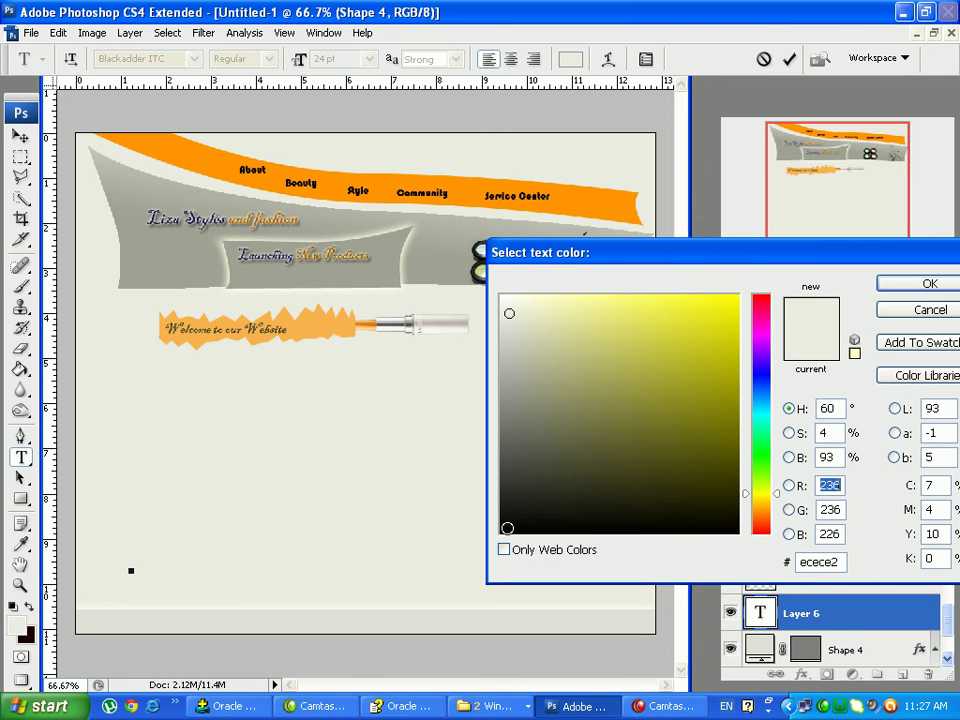
click(912, 286)
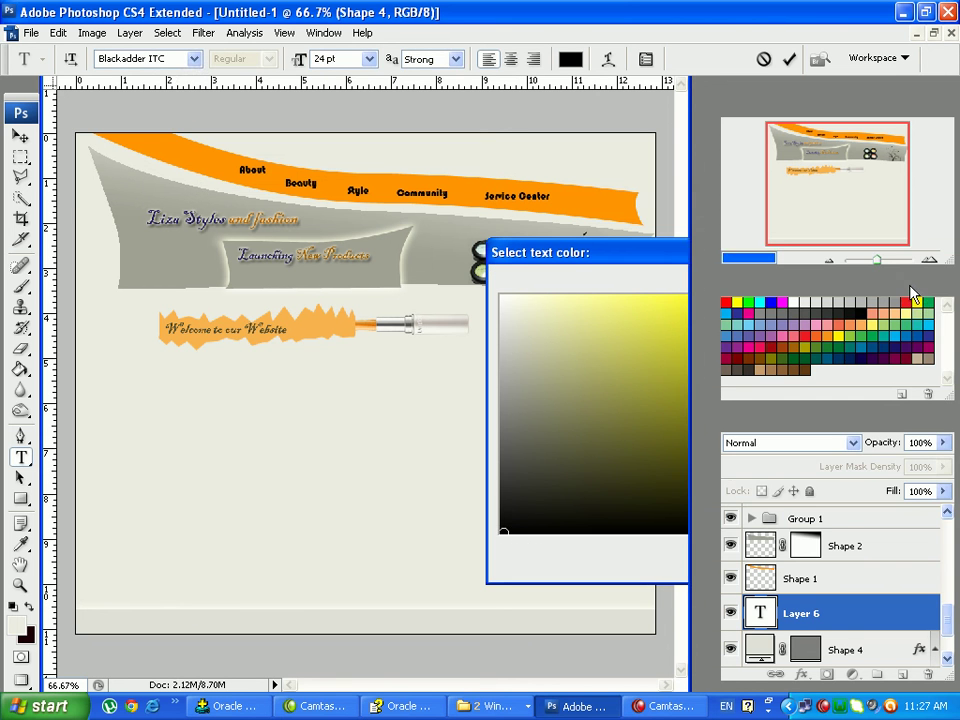
Write "Copy Right @ Liza Style" as the copyright text
text(G)
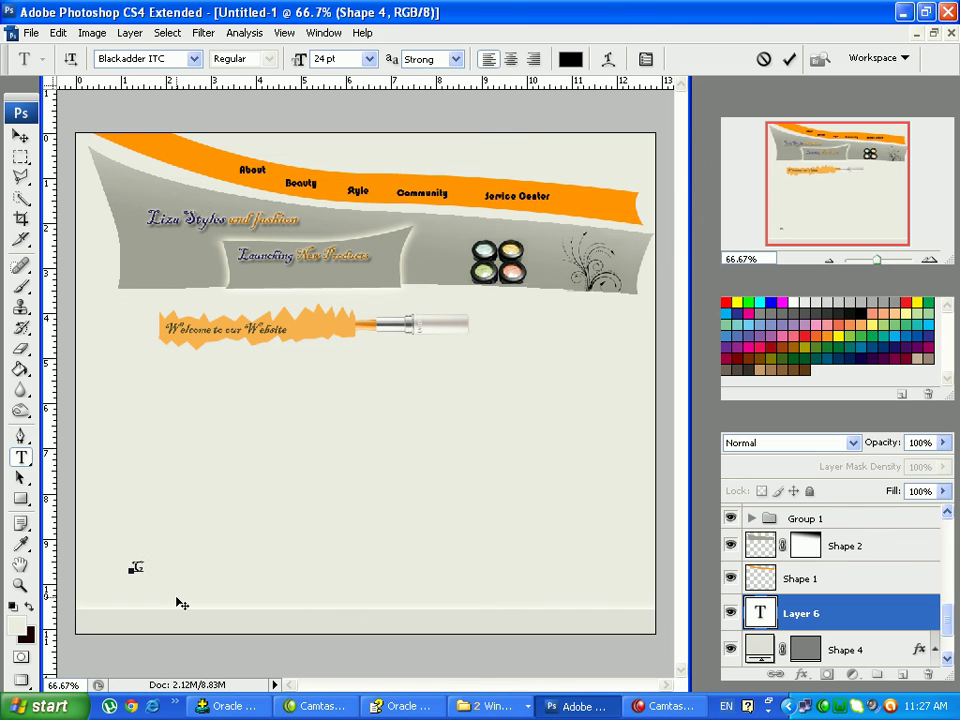
text(all)
text( B.)
text(ght)
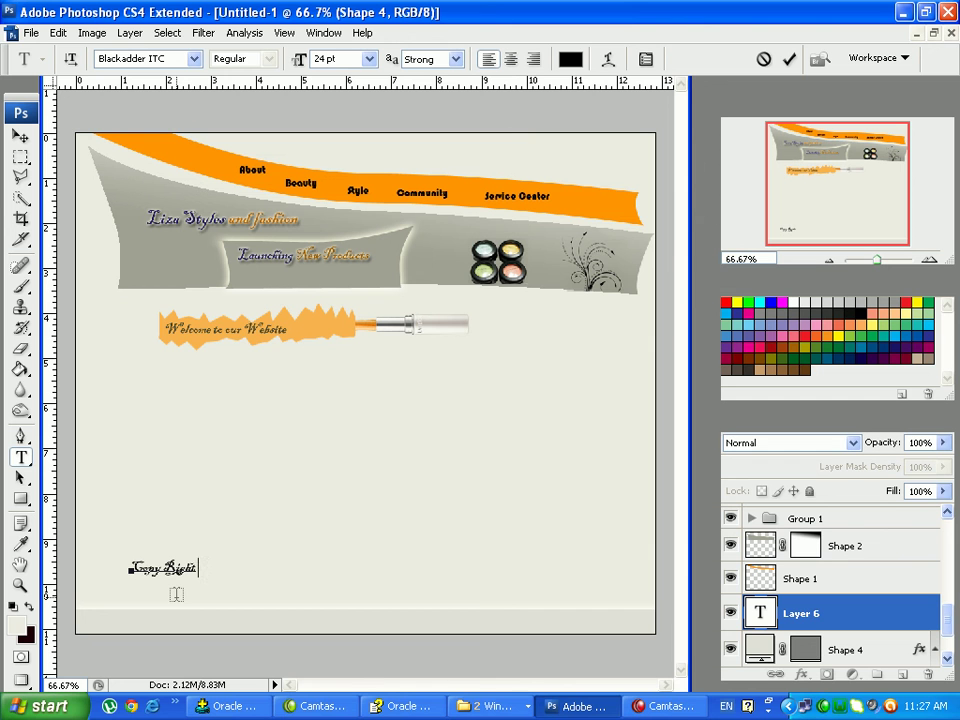
text( ©)
text(Huree)
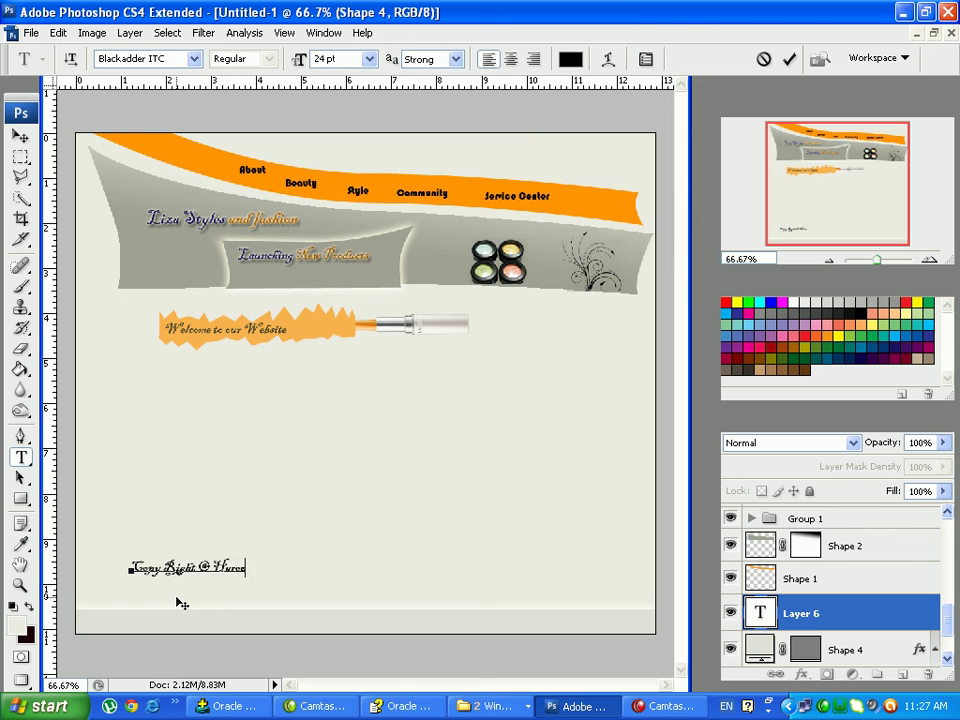
key(BackSpace)
key(BackSpace)
key(BackSpace)
key(BackSpace)
key(BackSpace)
key(BackSpace)
text(Liz)
text(a)
text('s)
text(tyle)
click(790, 59)
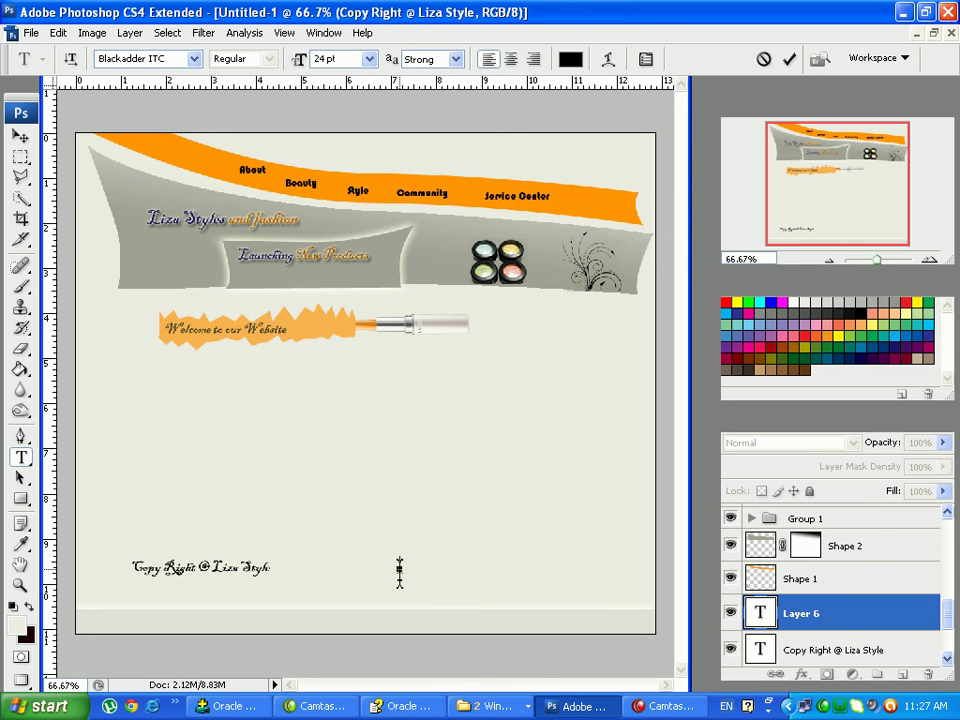
Add a second text line, "Home About Us Contact Us", to the right of the copyright text
text(Ho)
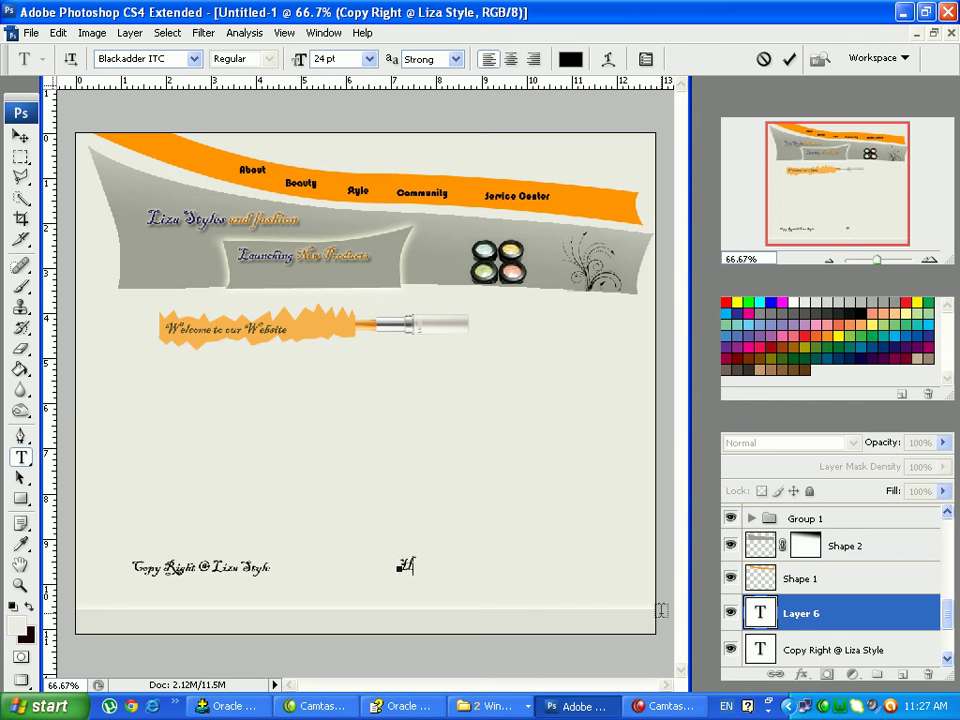
text(me   Abou)
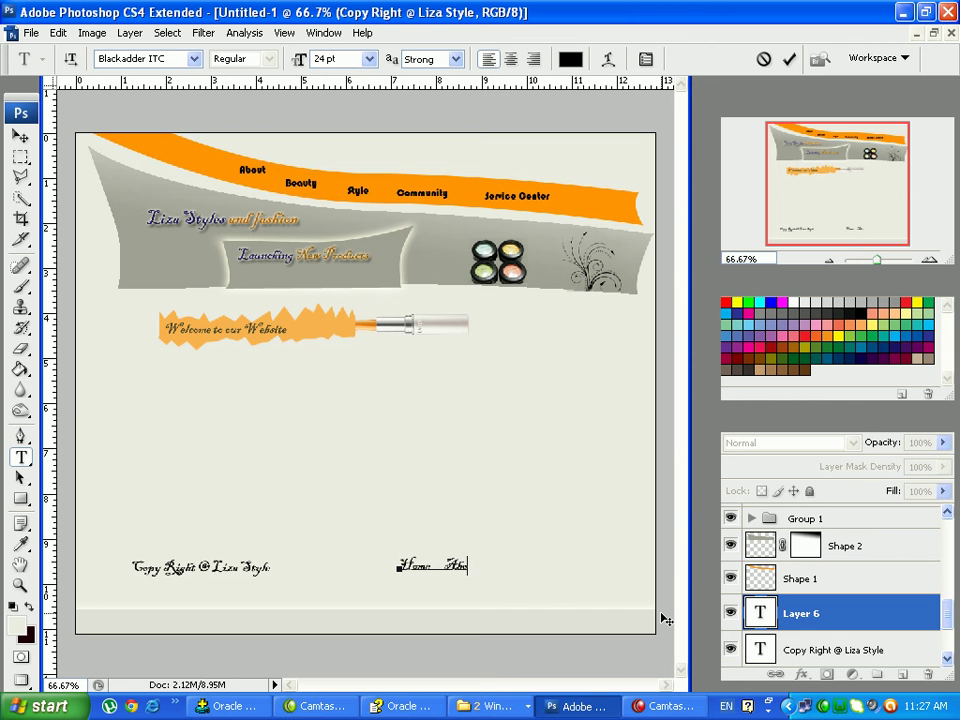
text(t Us   Contact Us)
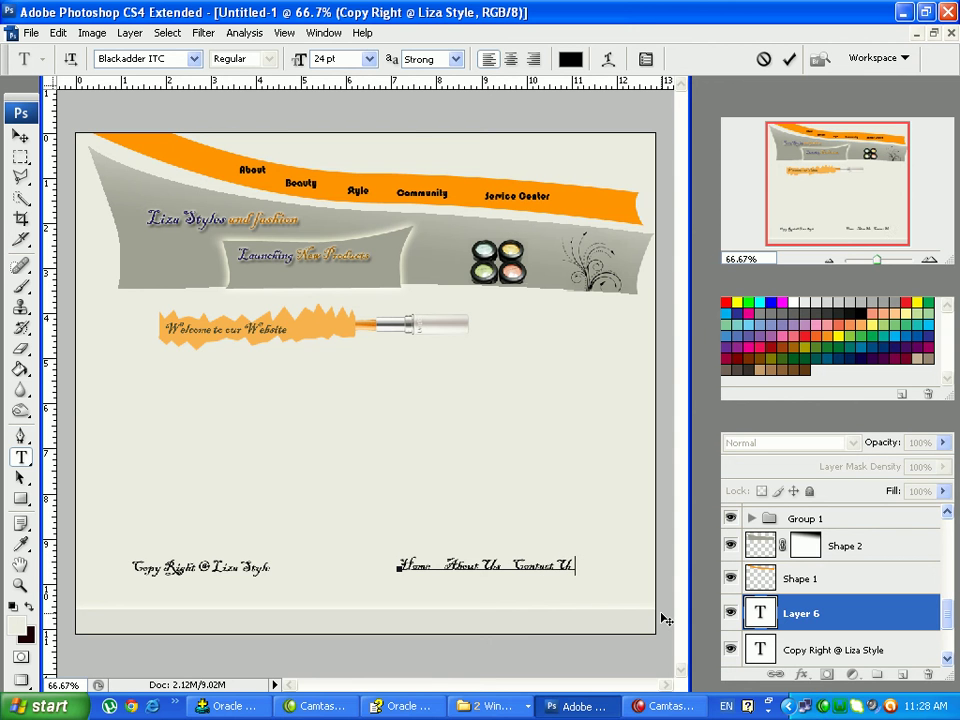
click(789, 59)
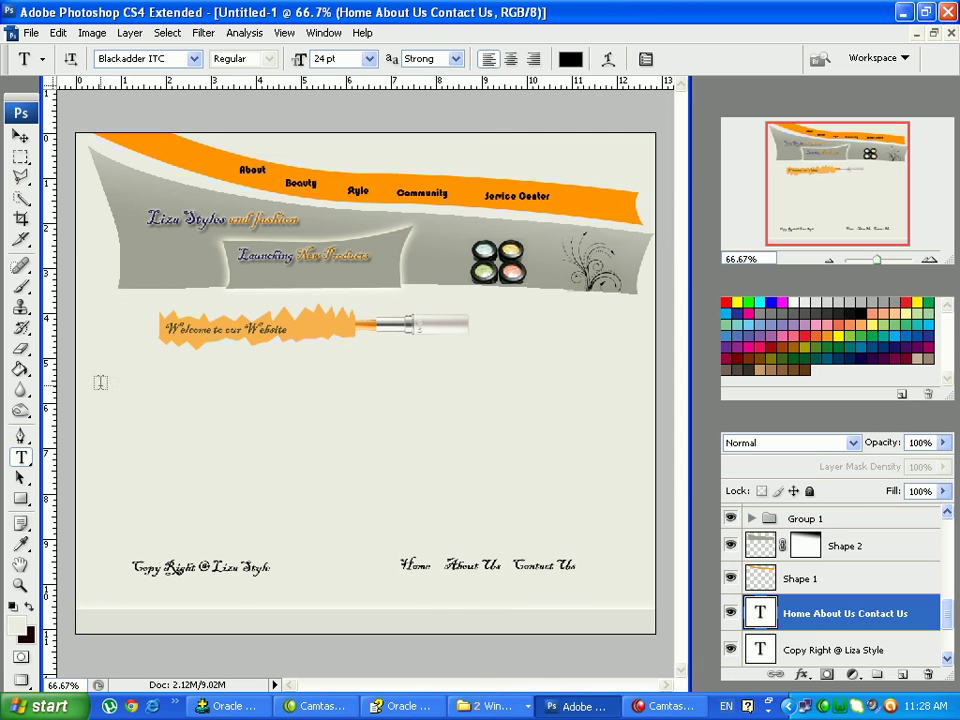
Align the bottom edges of the copyright and link texts and move both down onto the footer bar
click(21, 138)
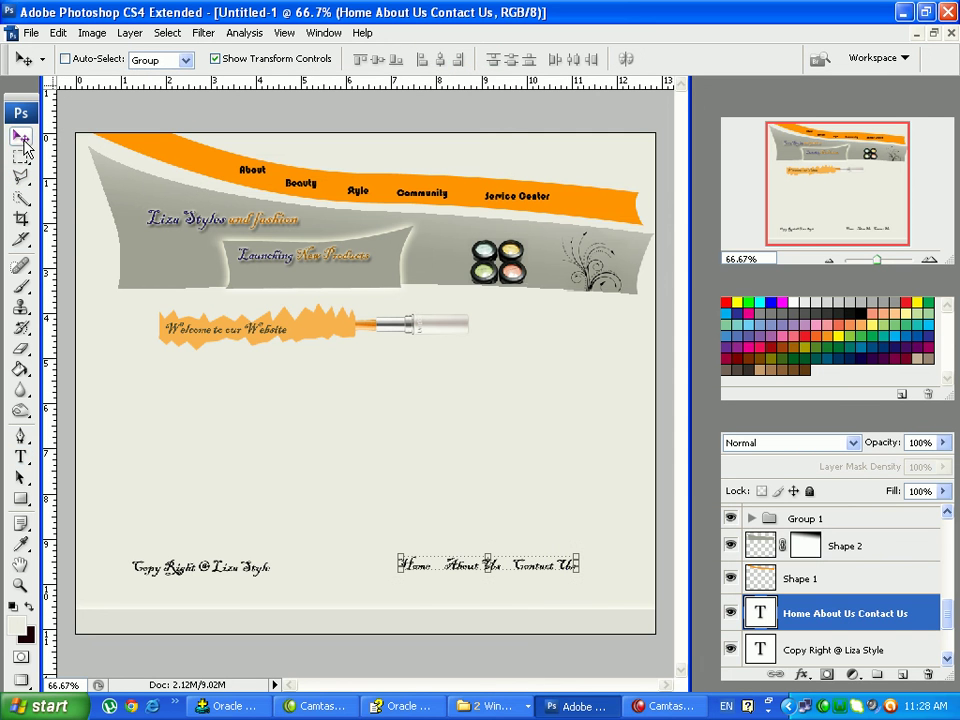
shift+click(829, 652)
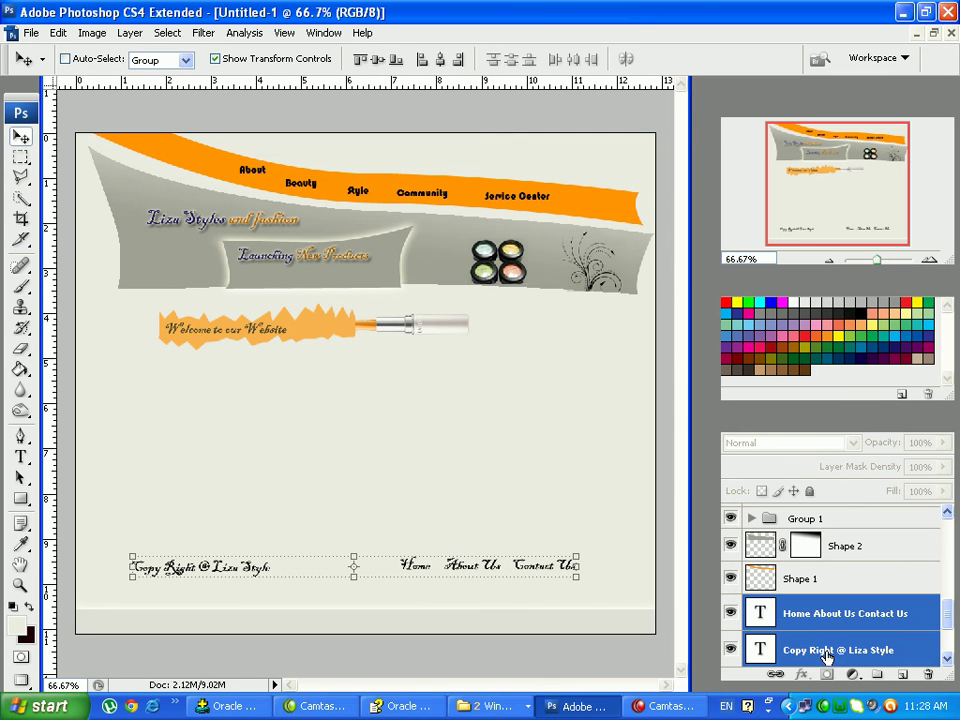
click(396, 60)
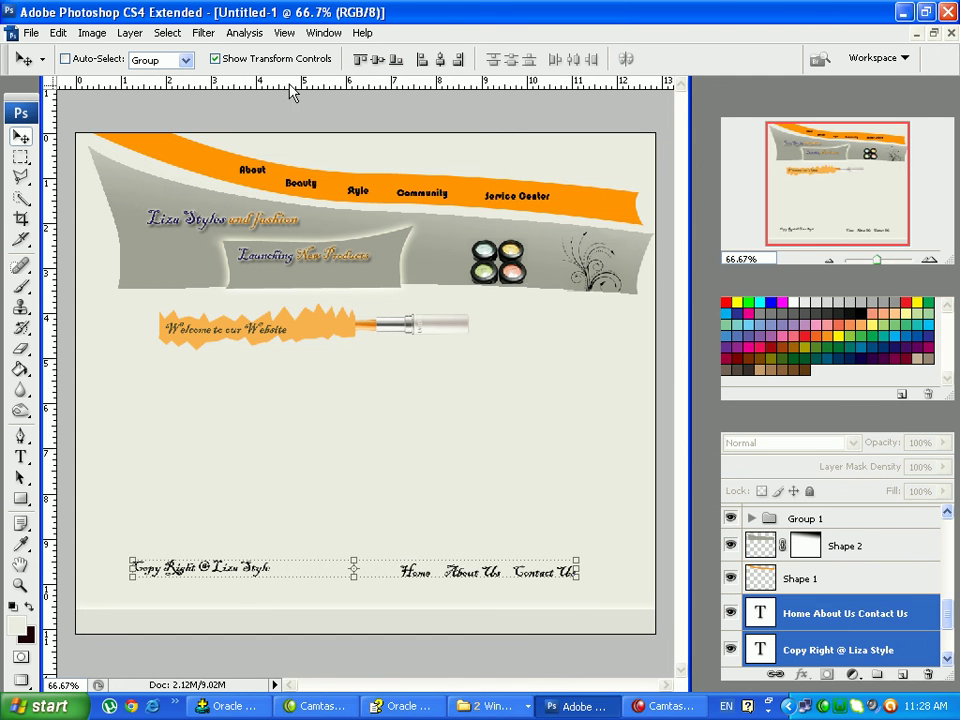
click(21, 137)
drag(426, 575, 426, 625)
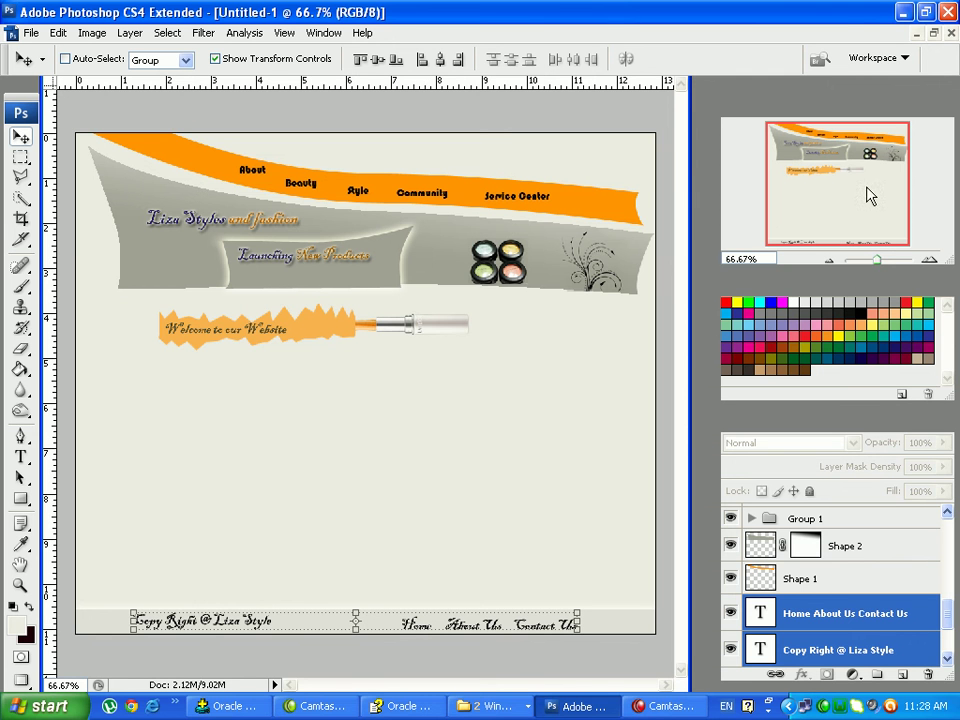
Set both footer texts to the Bradley Hand ITC font at 18 pt
click(931, 261)
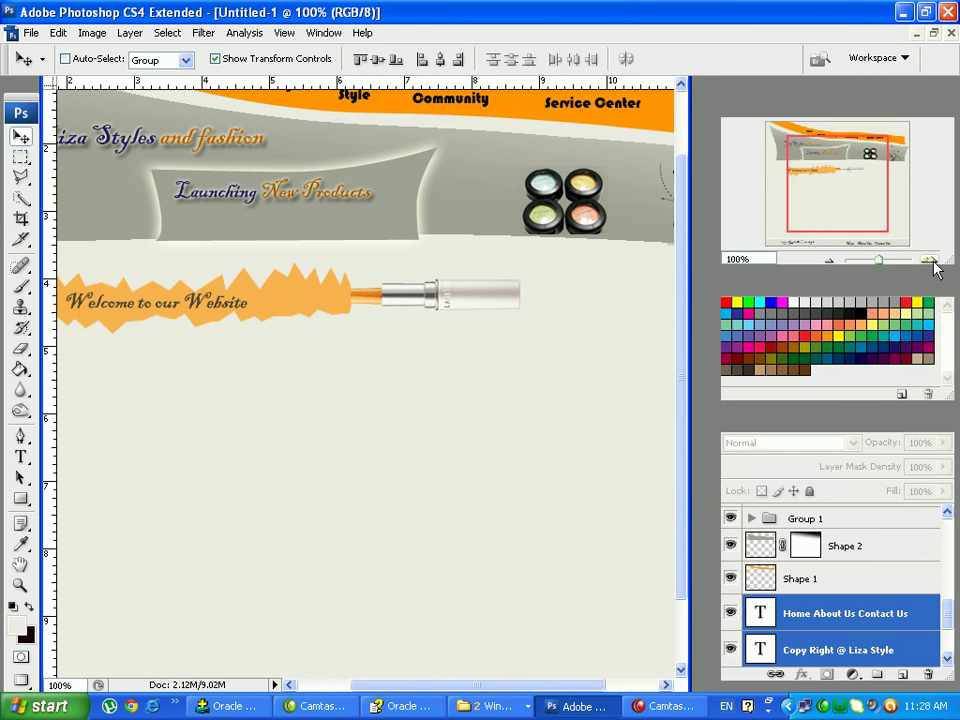
scroll(675, 225, down, 3)
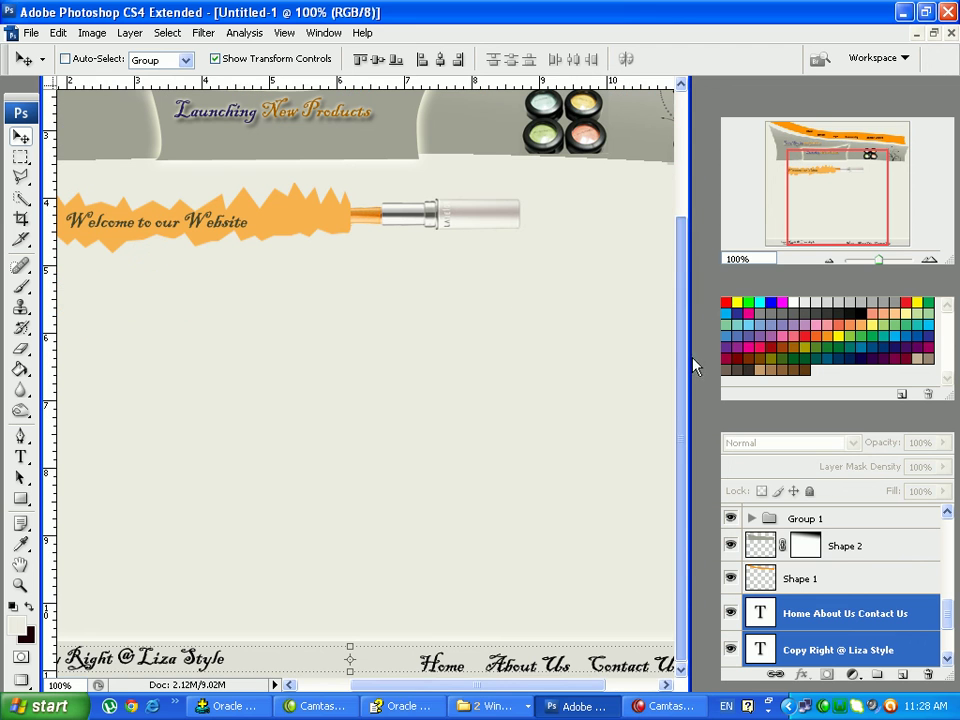
click(21, 458)
click(125, 60)
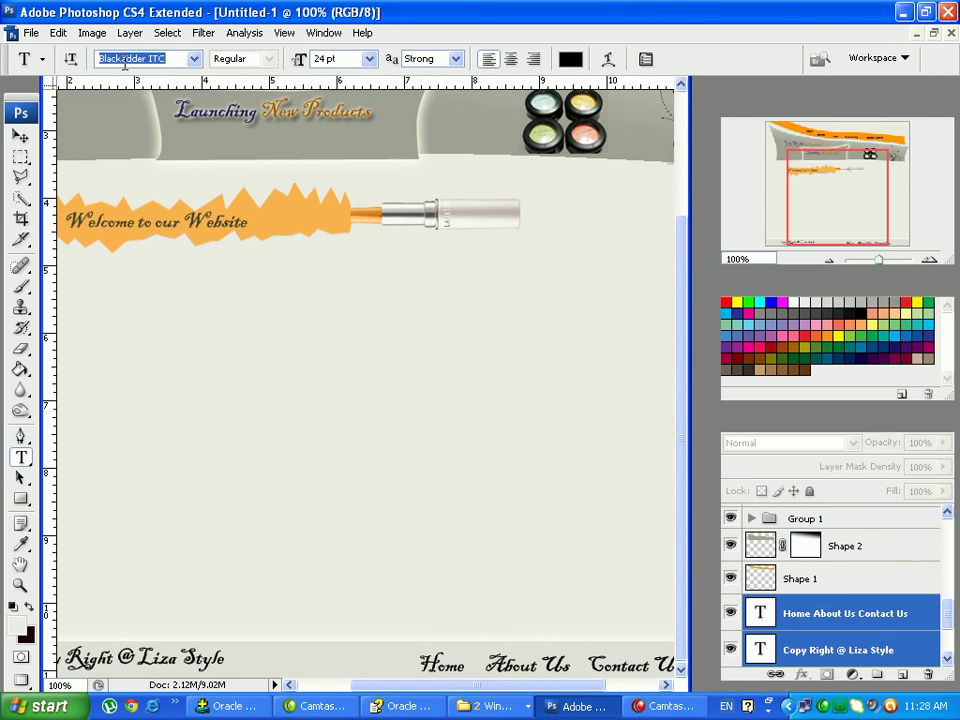
key(Up)
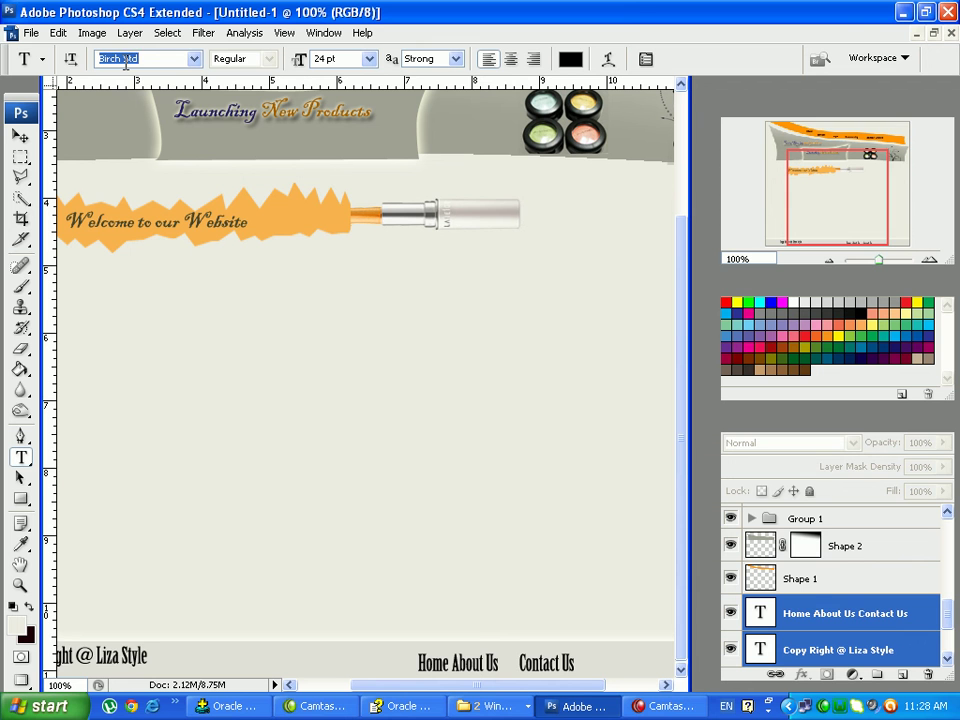
key(Down)
key(Down)
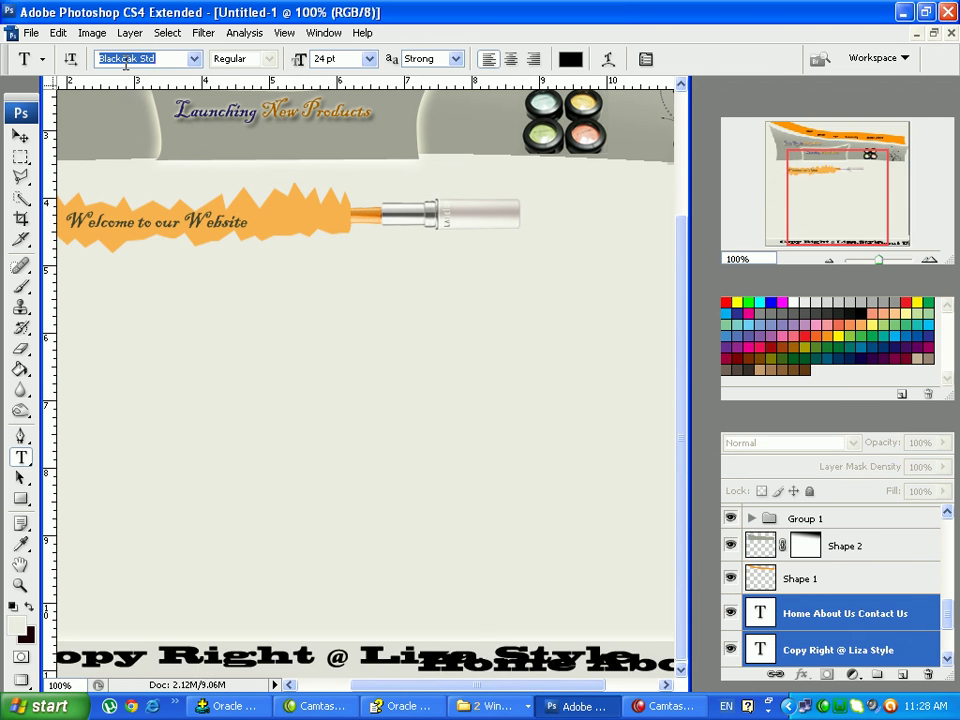
key(Down)
key(Down)
key(Down)
key(Down)
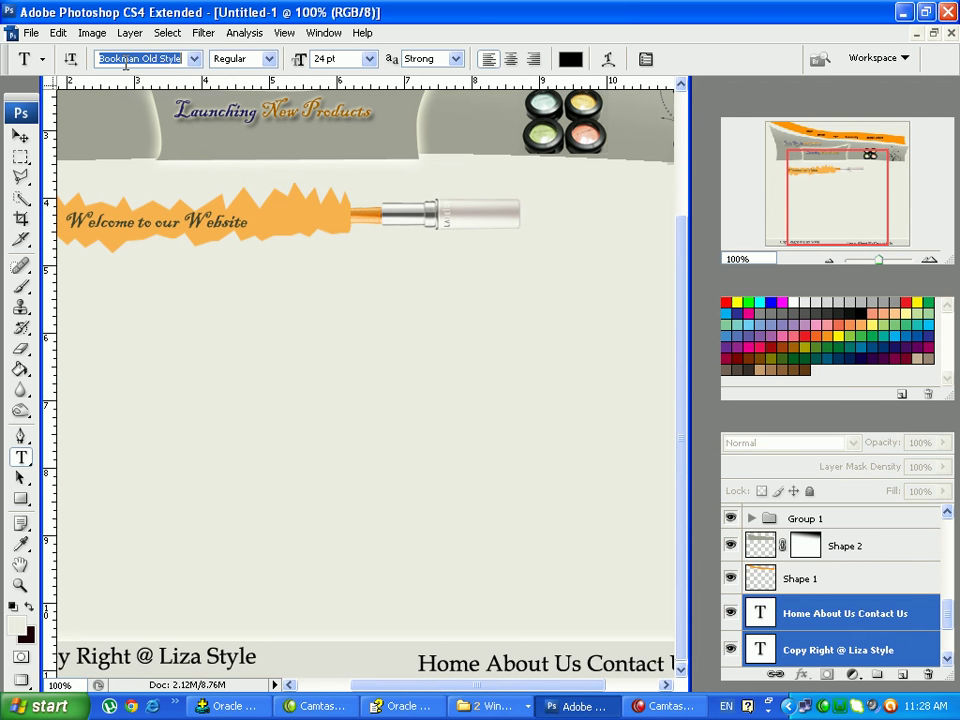
key(Down)
key(Down)
key(Down)
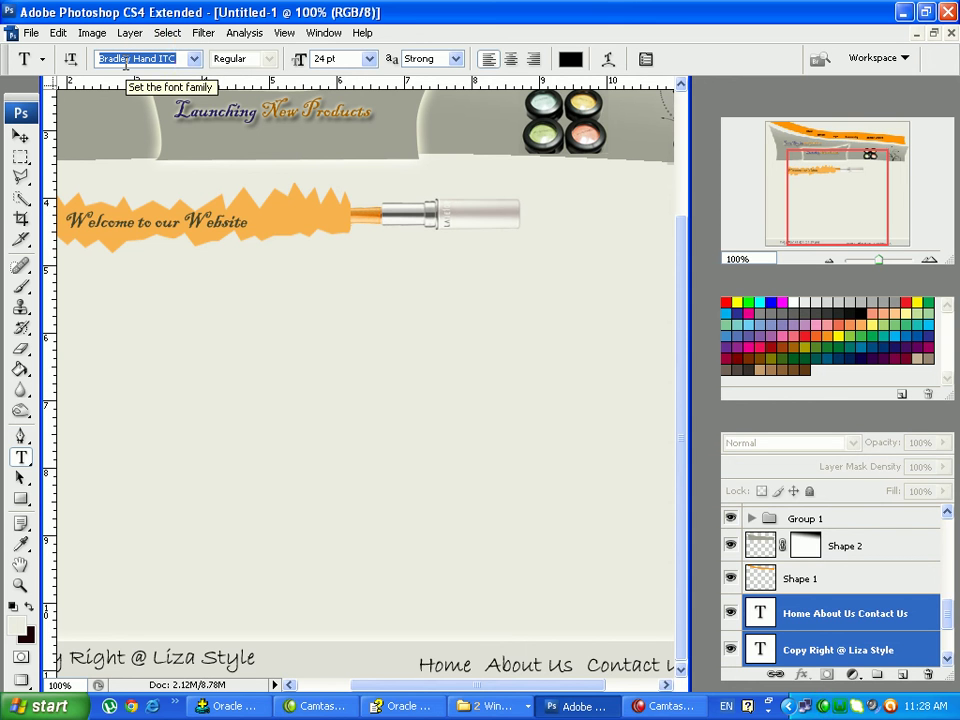
click(369, 58)
click(340, 213)
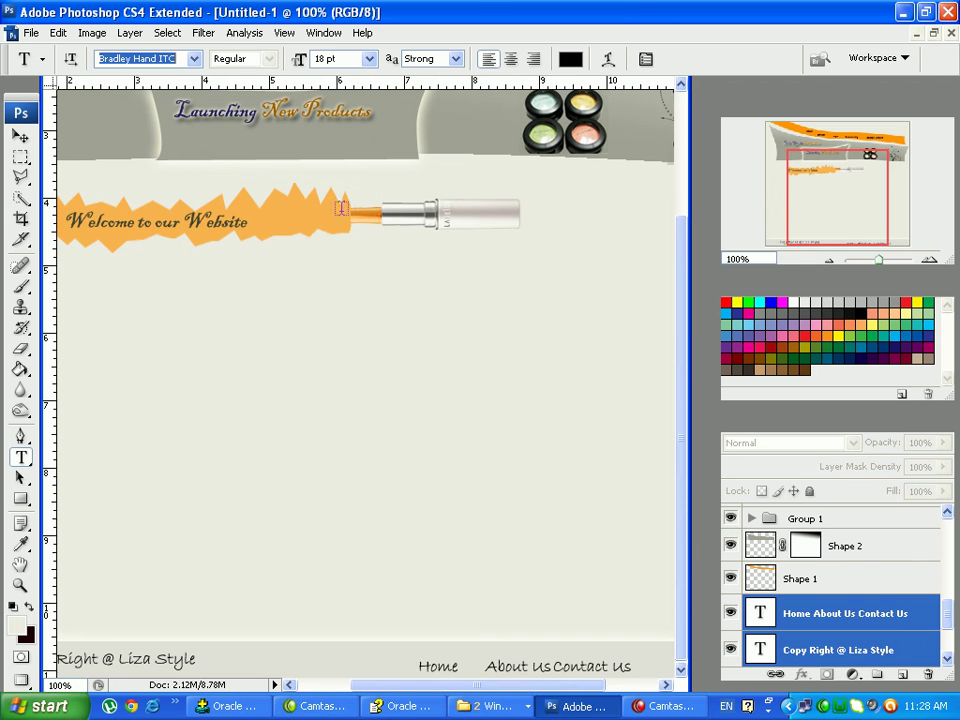
Insert extra spaces between "About Us" and "Contact Us" in the footer link text
drag(549, 692, 591, 688)
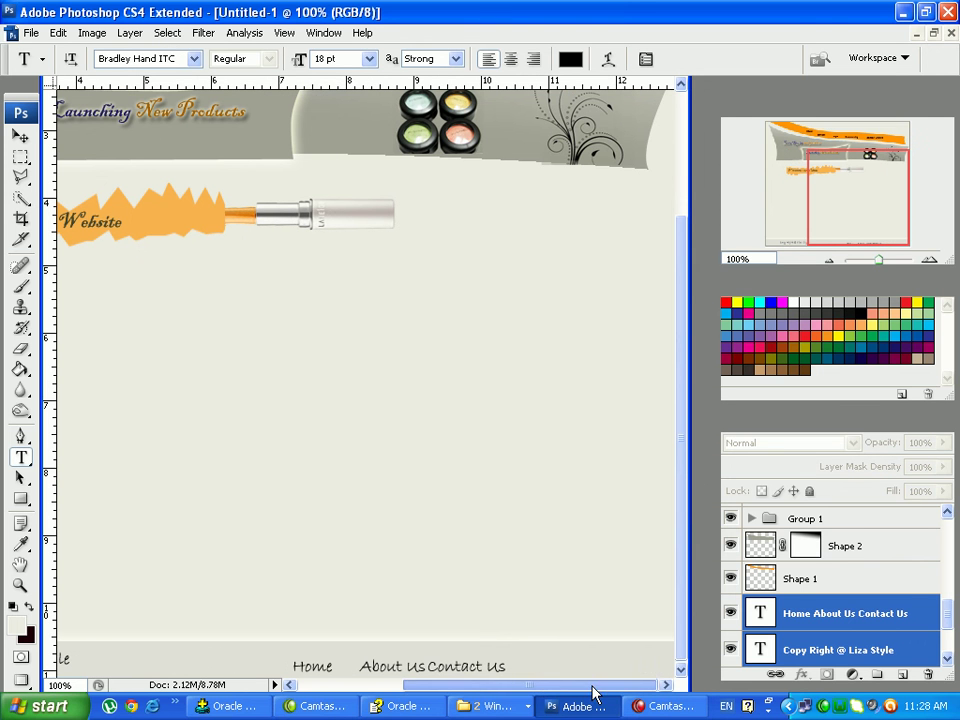
click(427, 666)
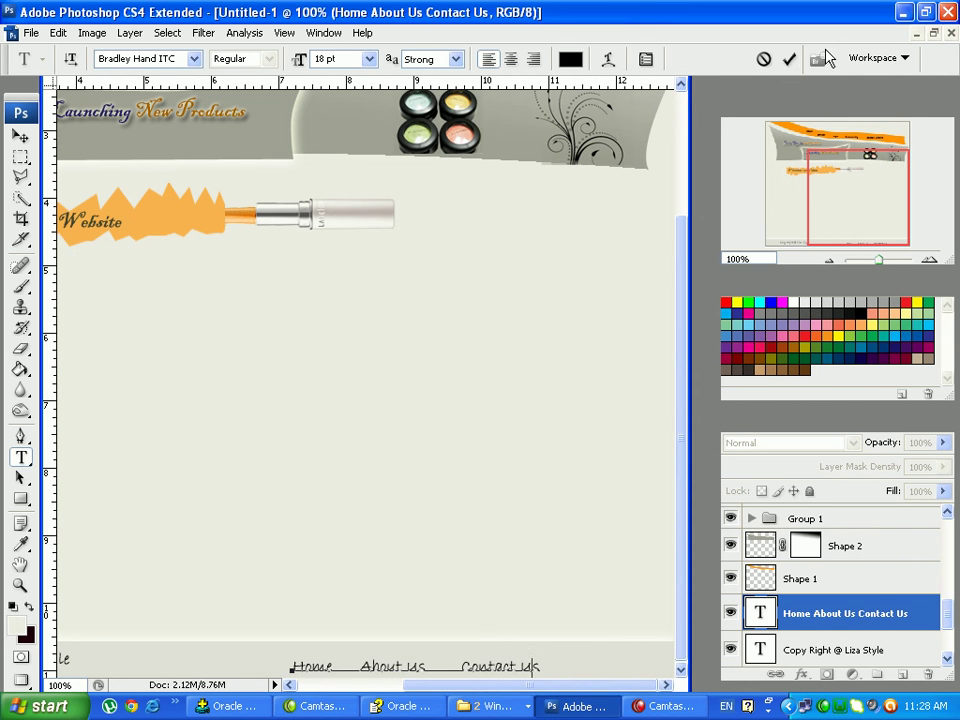
click(789, 60)
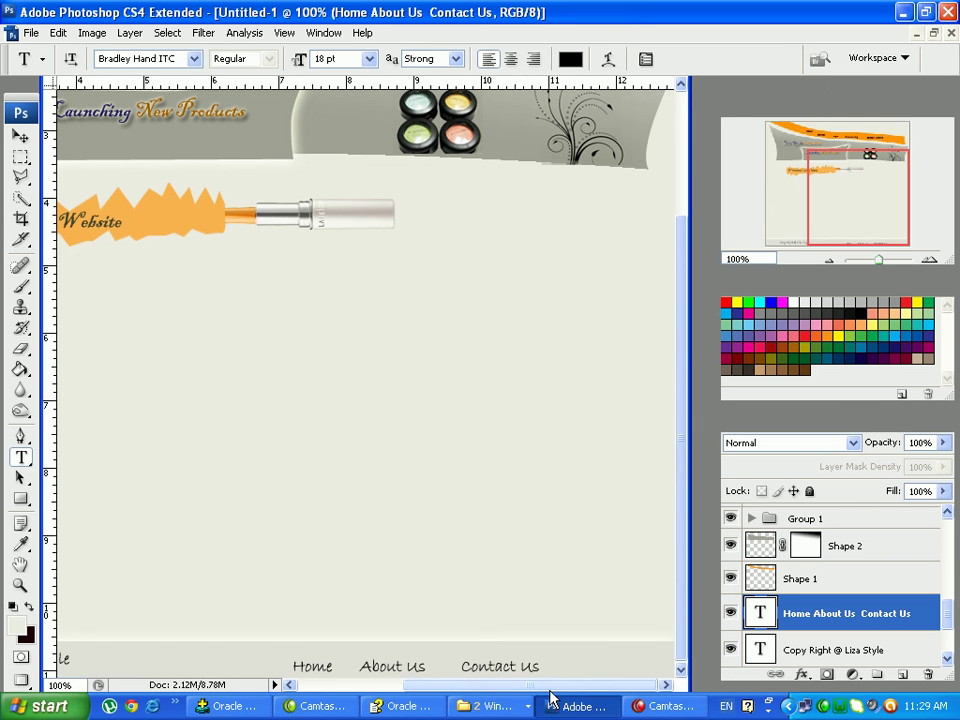
Nudge the copyright text horizontally along the footer, closer to the canvas's left edge
drag(550, 686, 420, 703)
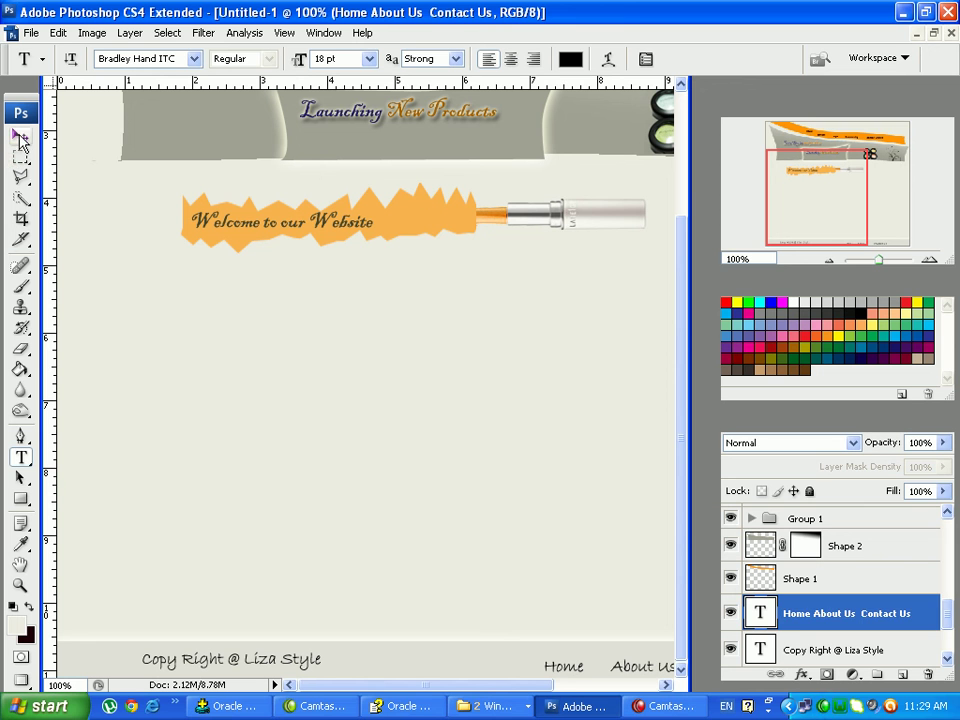
click(808, 656)
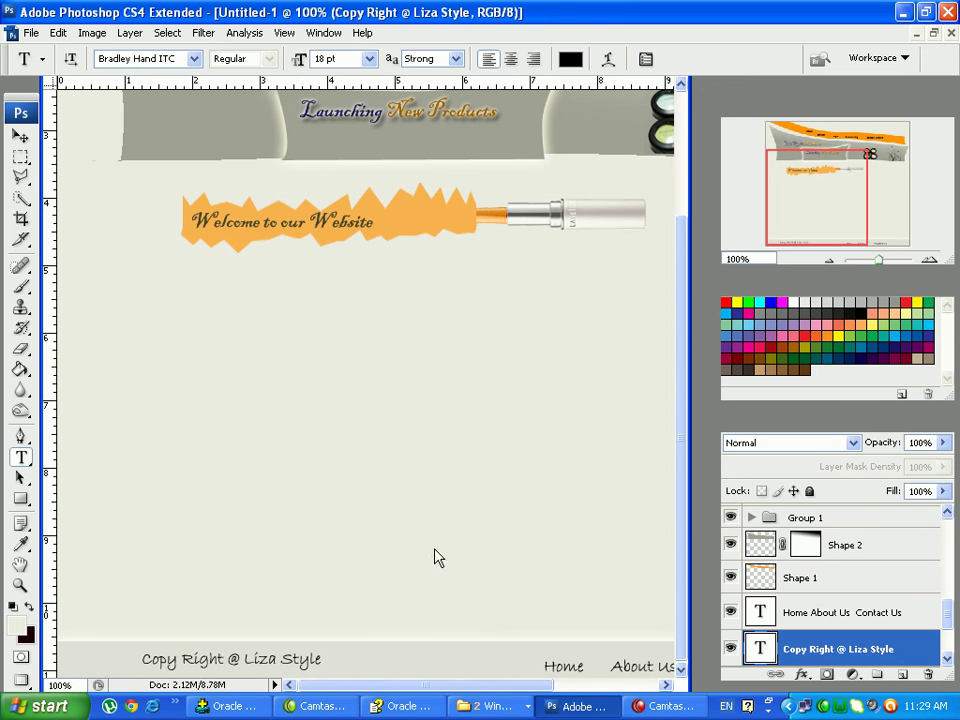
click(20, 134)
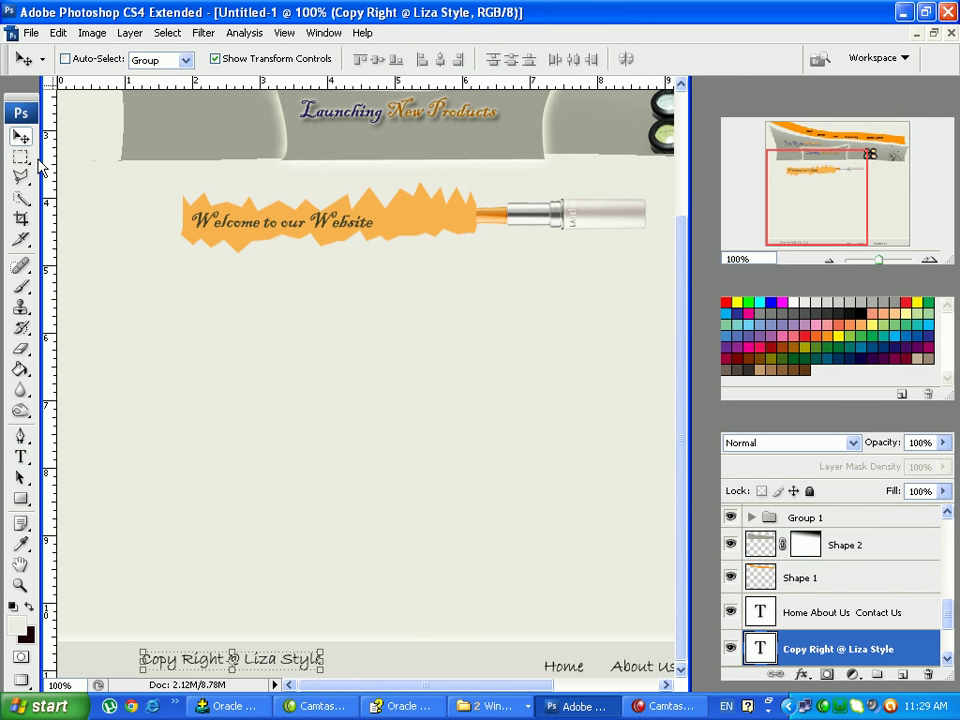
key(Left)
key(Left)
key(Left)
key(Left)
key(Left)
key(Left)
key(Left)
key(Left)
key(Left)
key(Left)
key(Left)
key(Left)
key(Left)
key(Left)
key(Left)
key(Left)
key(Left)
key(Left)
key(Left)
key(Left)
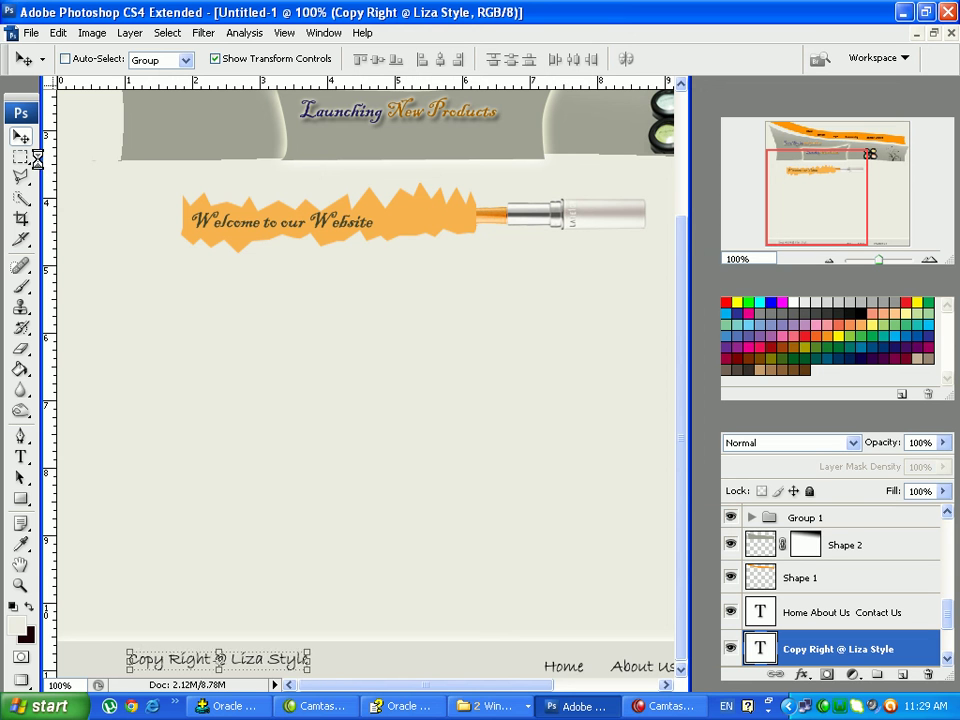
key(Left)
key(Left)
key(Left)
key(Left)
key(Left)
key(Left)
key(Left)
key(Left)
key(Left)
key(Left)
key(Left)
key(Left)
key(Left)
key(Left)
key(Left)
key(Left)
key(Left)
key(Left)
key(Left)
key(Left)
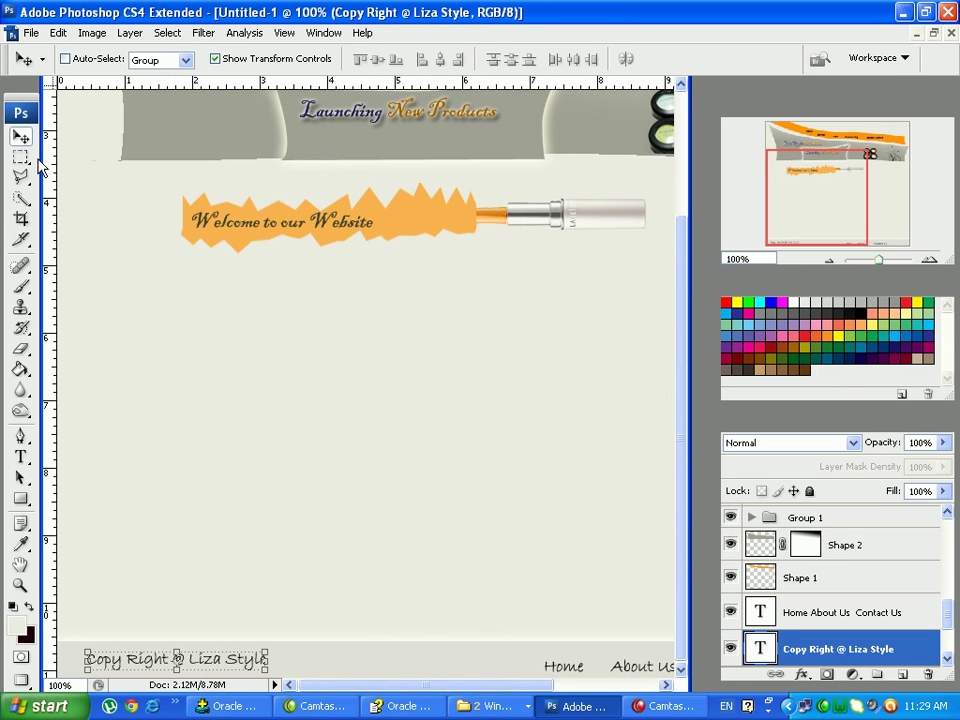
Save the document in Photoshop format as temp2 in the "web designing Pashto" folder on drive F
click(31, 32)
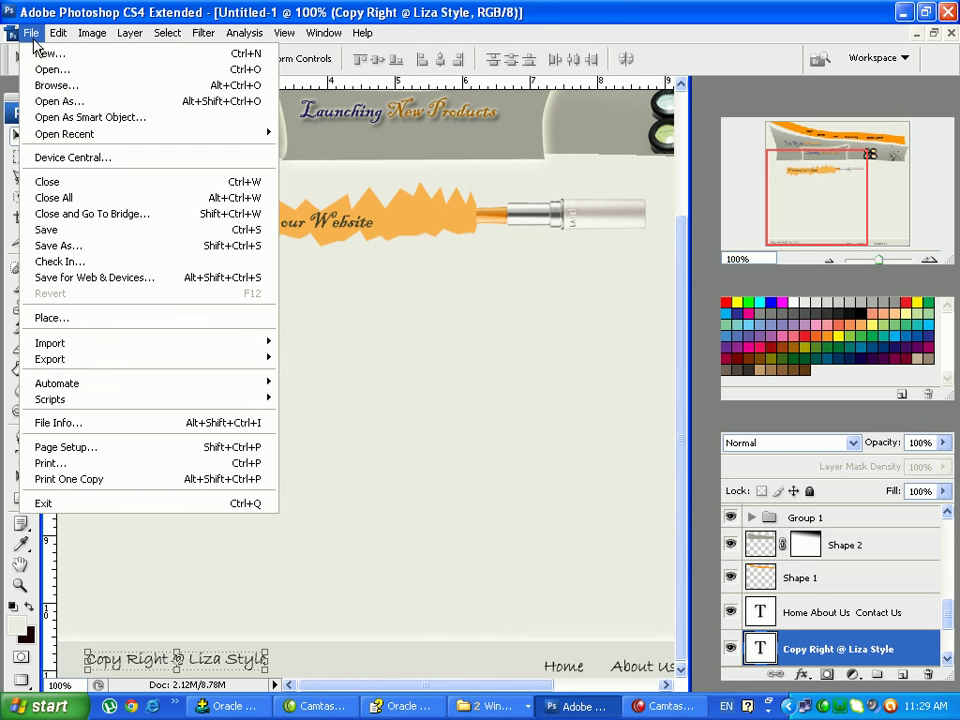
click(69, 246)
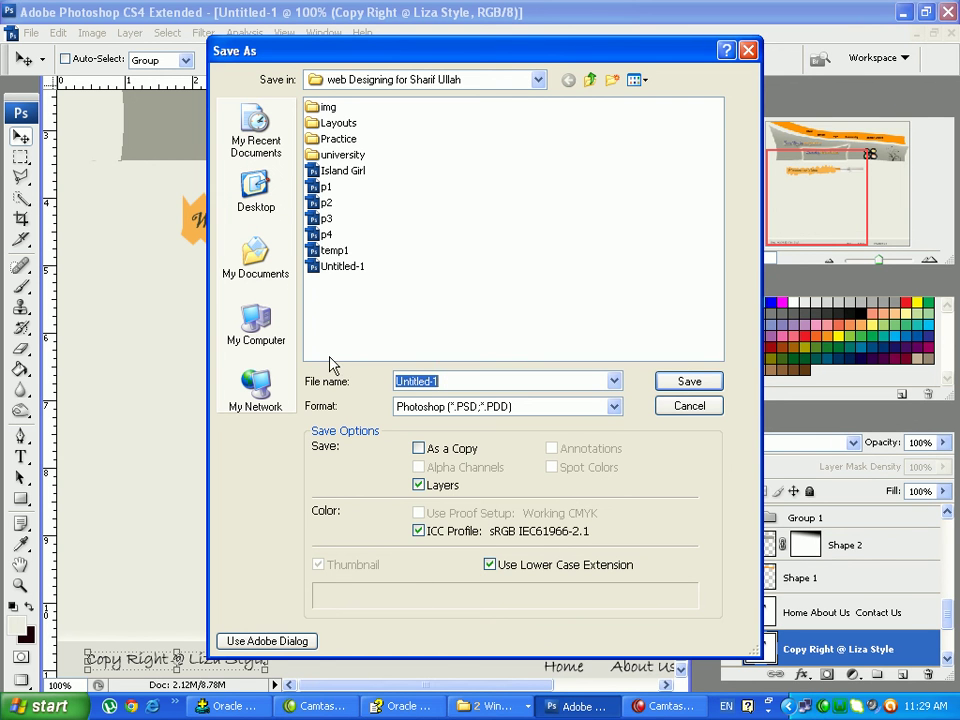
click(590, 80)
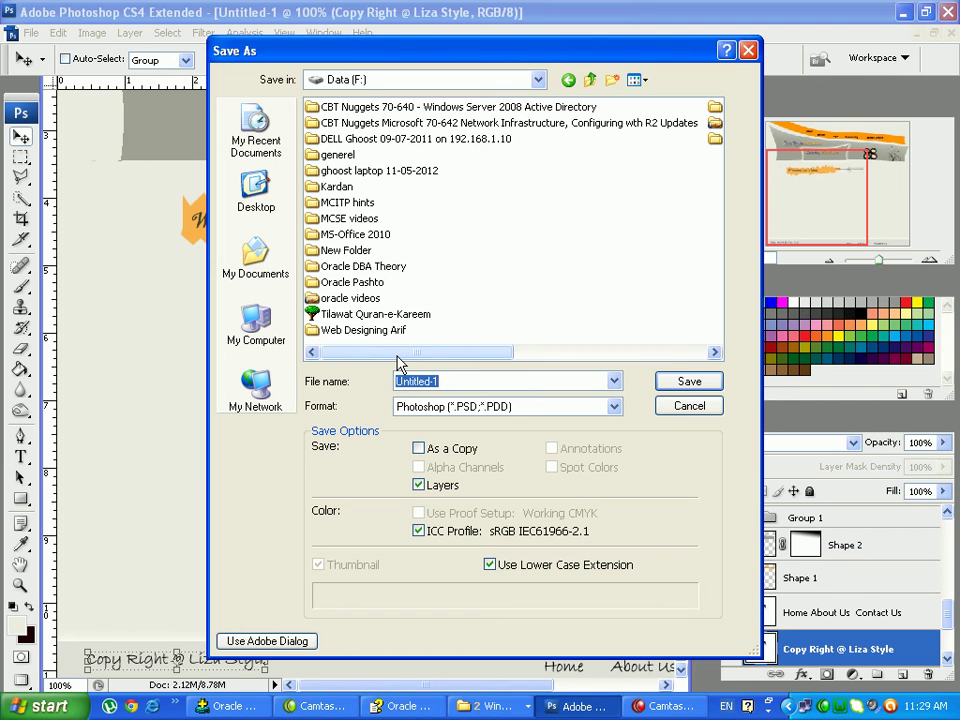
drag(416, 357, 574, 358)
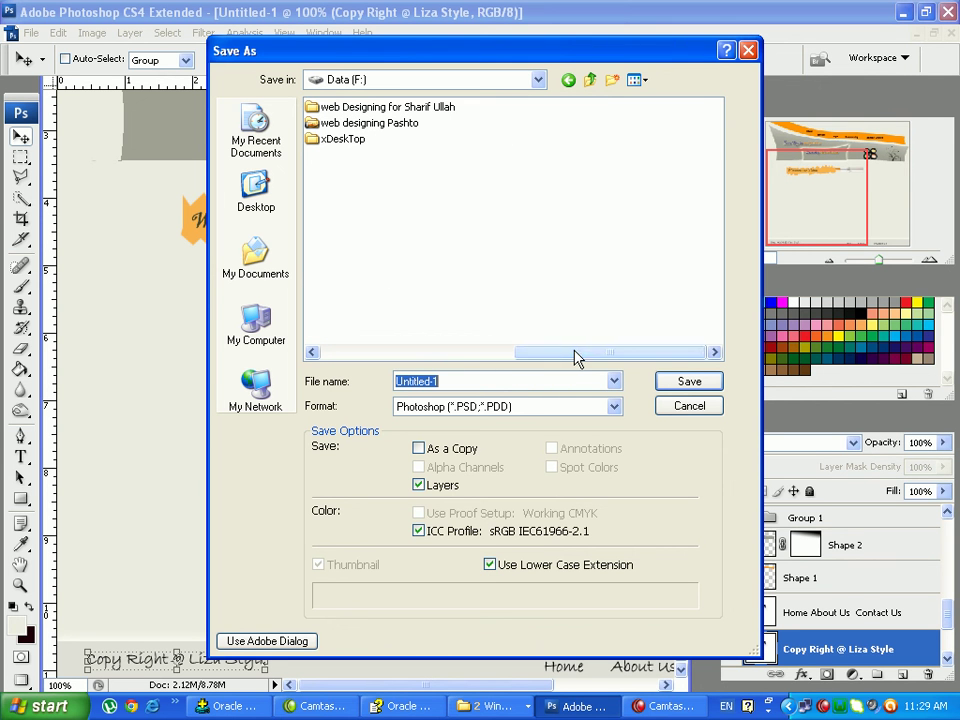
double_click(367, 124)
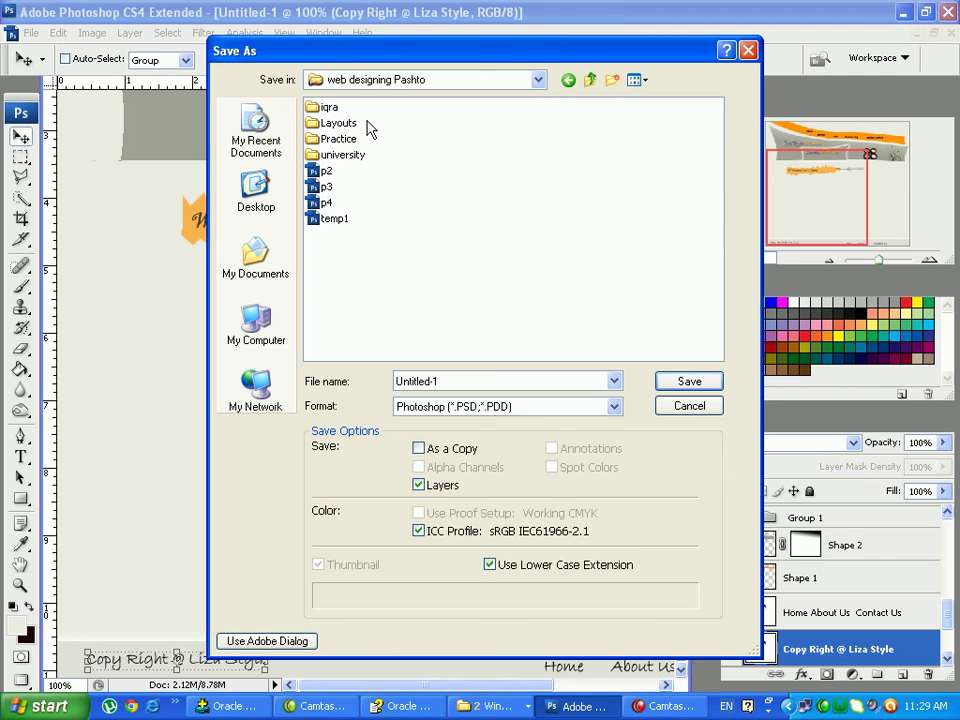
click(337, 222)
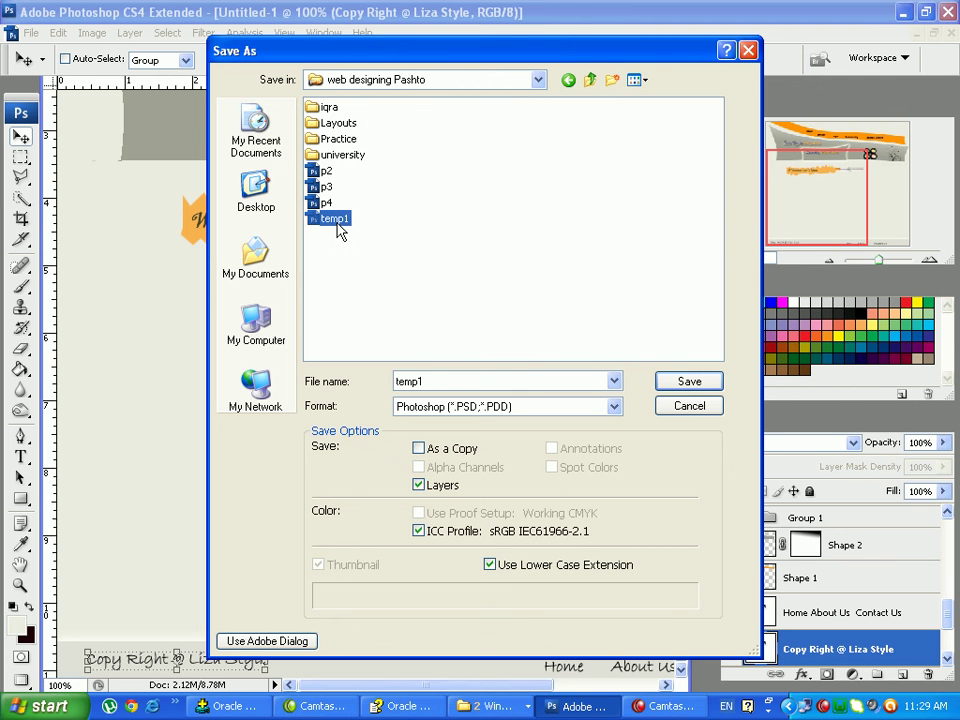
double_click(431, 379)
click(424, 381)
text(2)
click(700, 386)
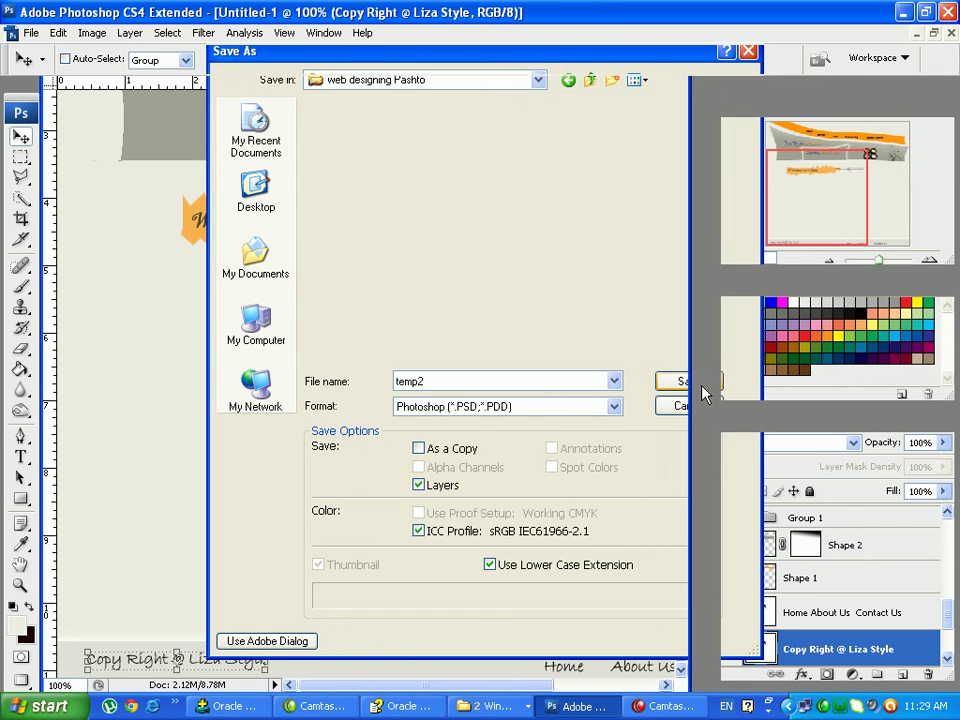
click(700, 231)
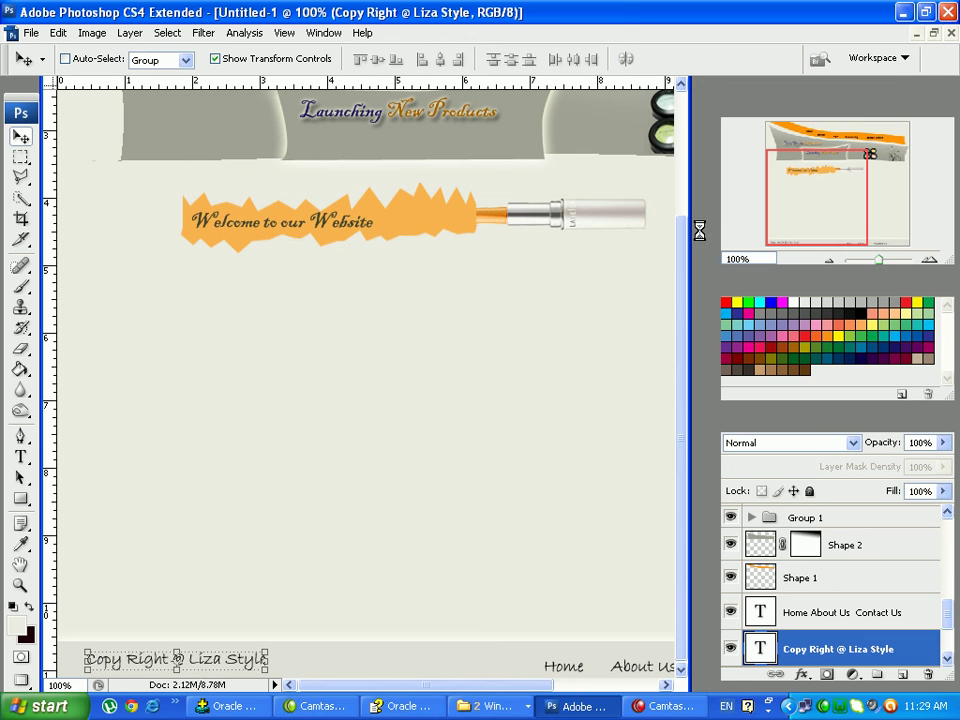